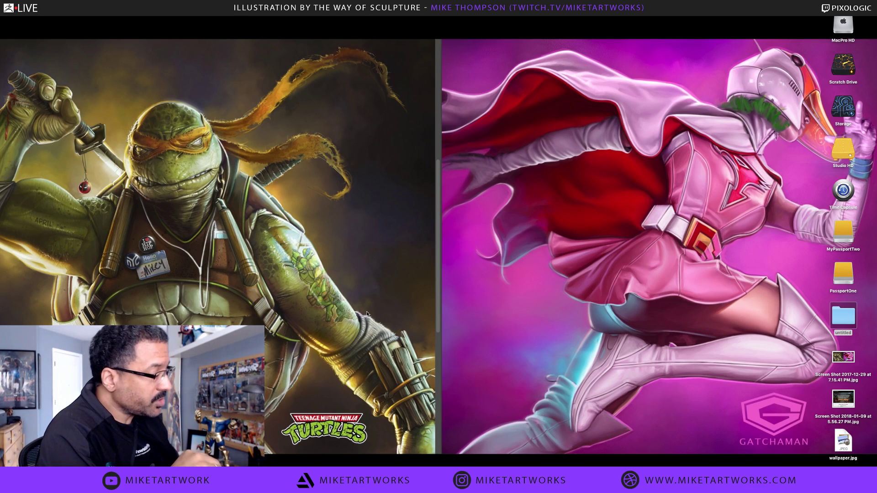
- Switch to Photoshop and consolidate all open document windows into tabs
mouse_move(529, 464)
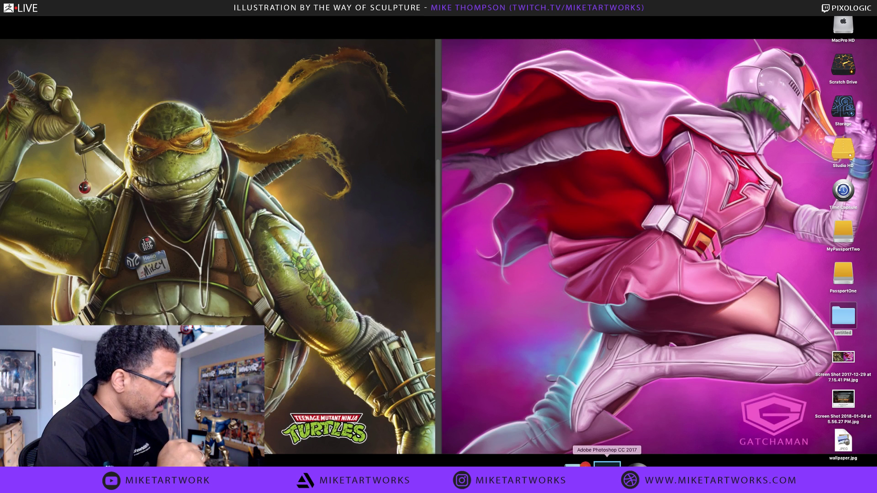
click(607, 464)
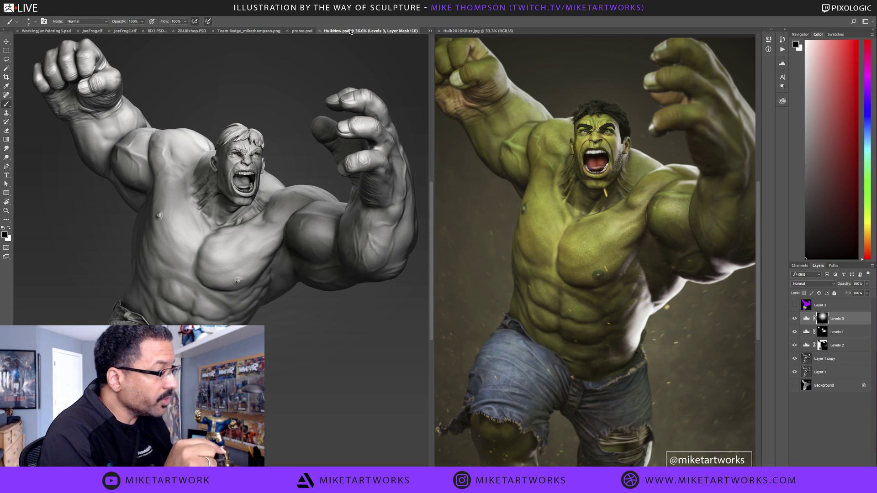
click(218, 10)
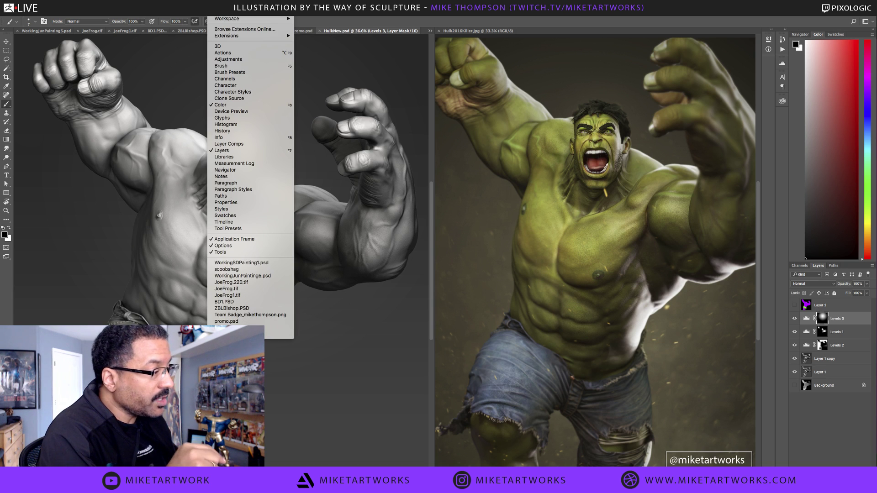
mouse_move(238, 13)
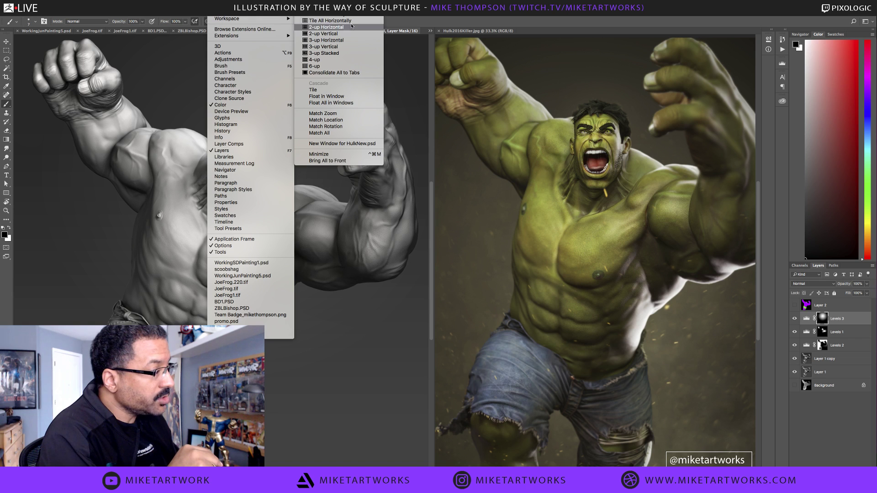
click(338, 73)
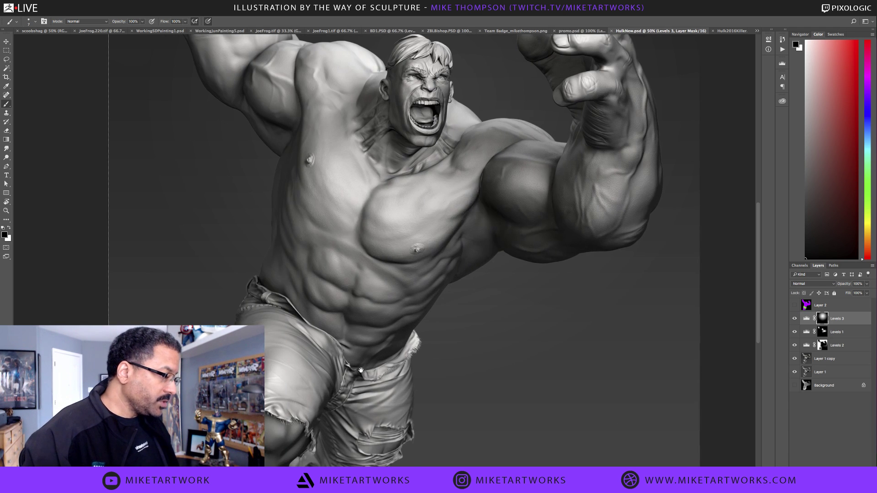
- Examine the grey sculpt in HulkNew.psd and the finished painting in Hulk2016Killer.jpg, closing in on its torso and torn jeans
drag(361, 370, 475, 355)
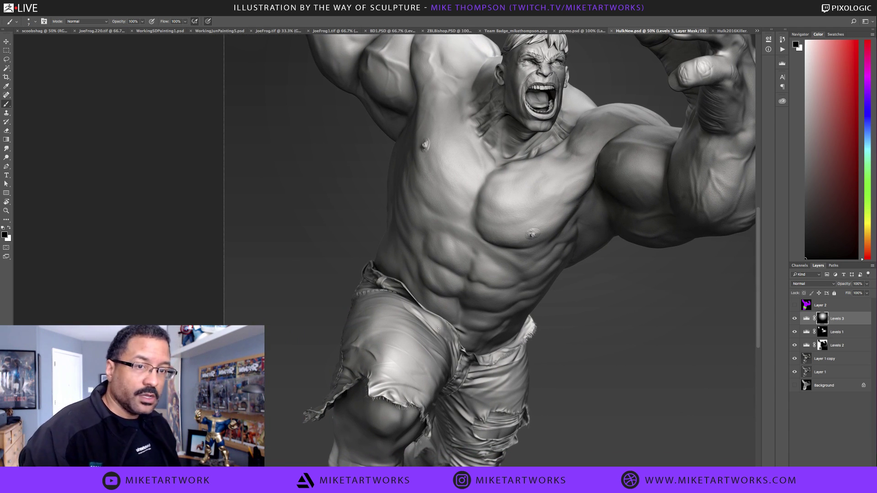
drag(438, 328, 456, 354)
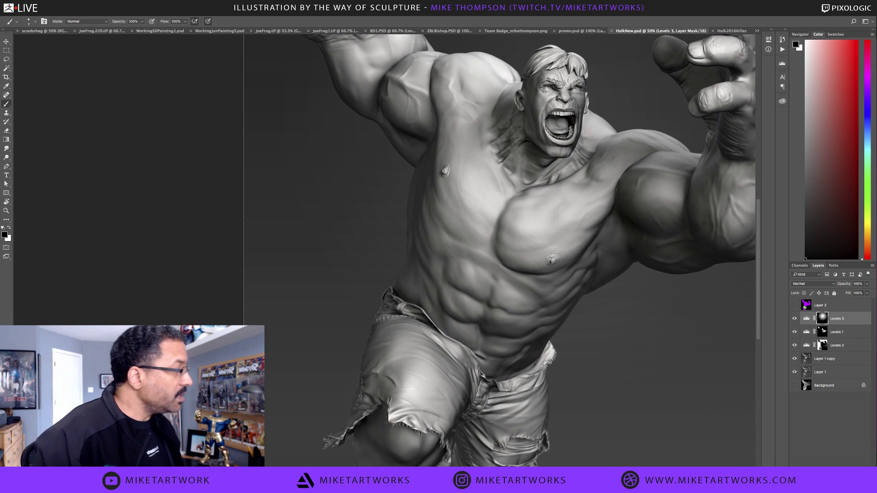
click(733, 31)
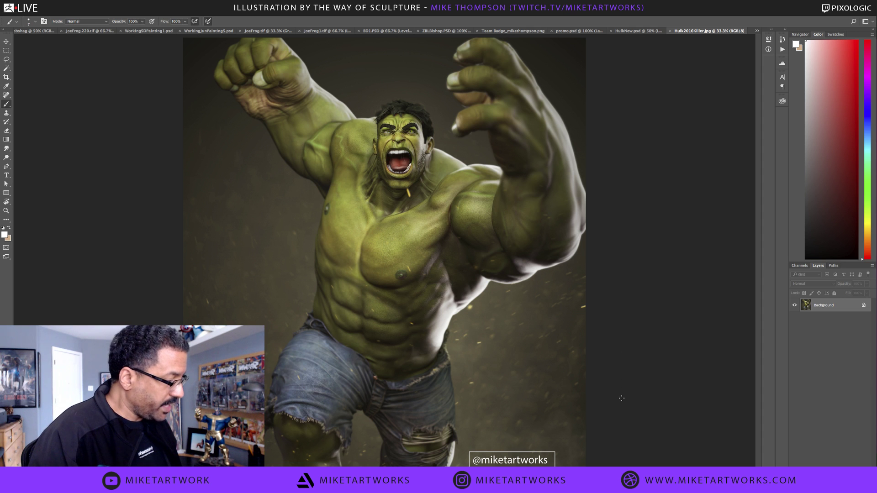
super+click(403, 439)
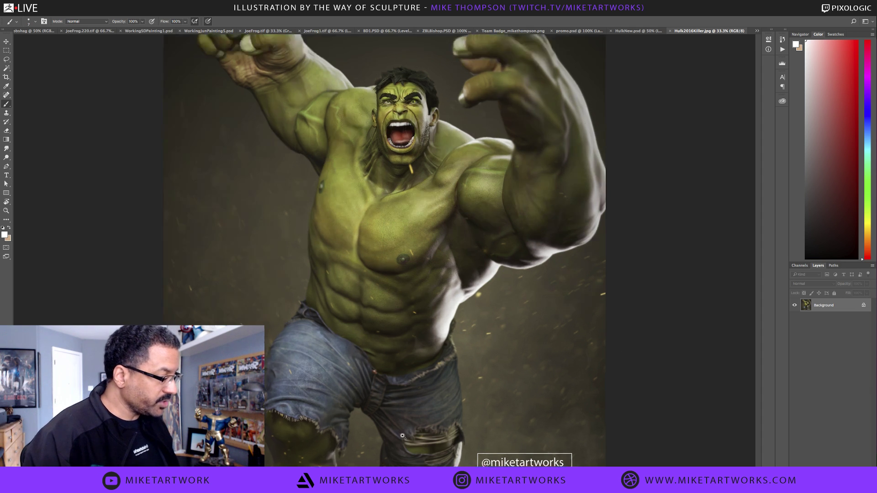
drag(402, 435, 422, 352)
super+click(422, 352)
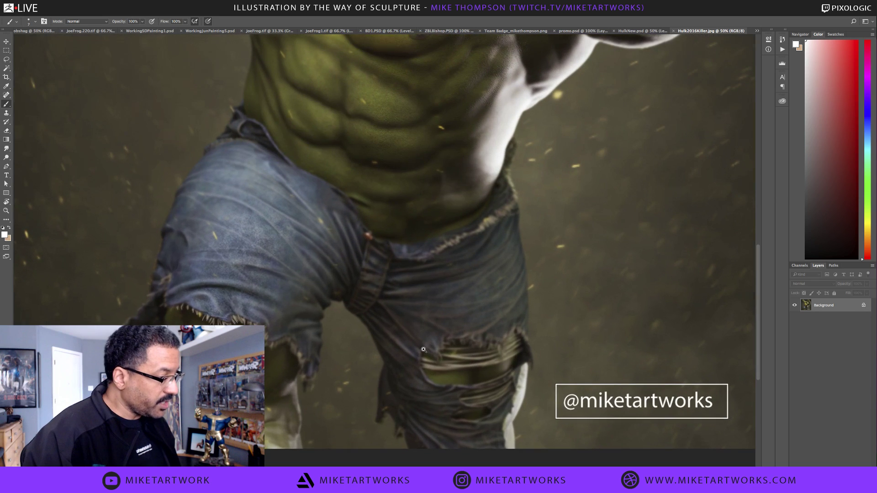
drag(503, 323, 501, 351)
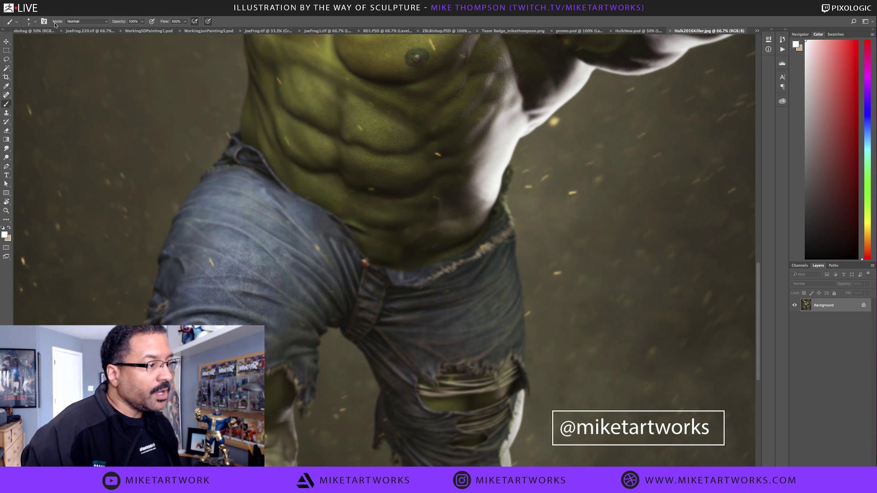
- Switch to ZBrush and examine the crouching Bishop figure on its rock base from several sides, including the face and gun
click(32, 6)
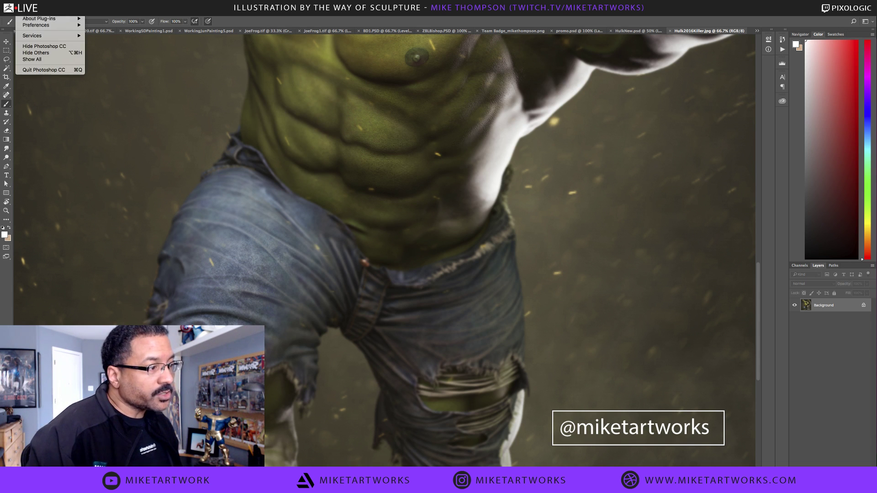
key(Escape)
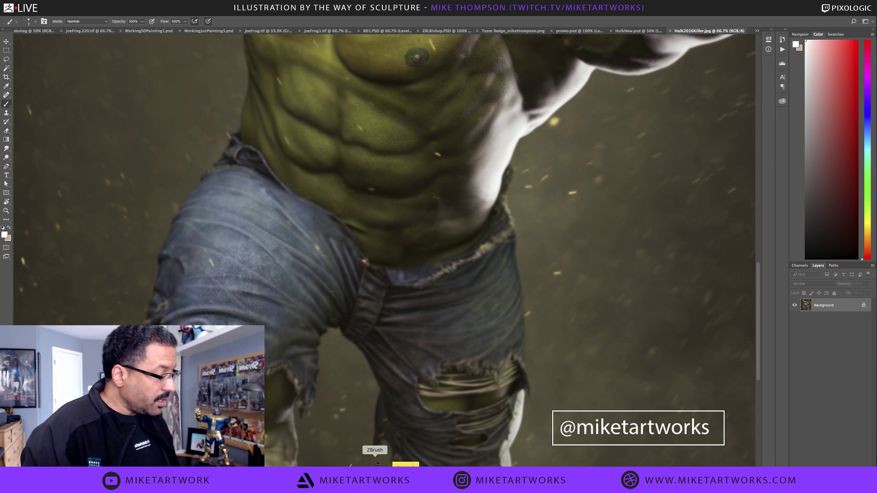
click(378, 463)
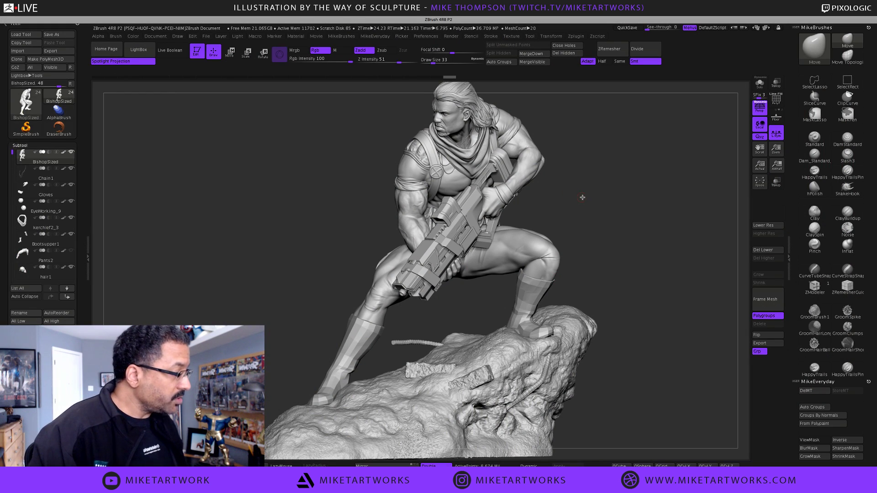
drag(583, 197, 585, 199)
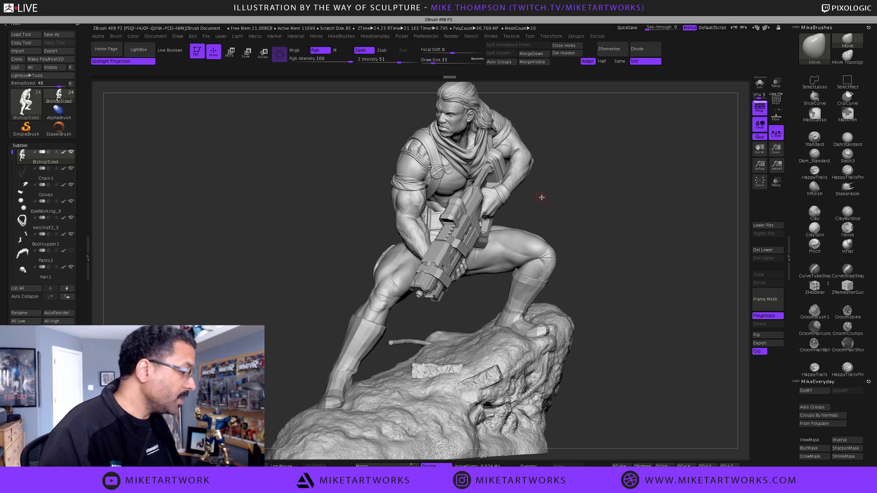
key(shift+d)
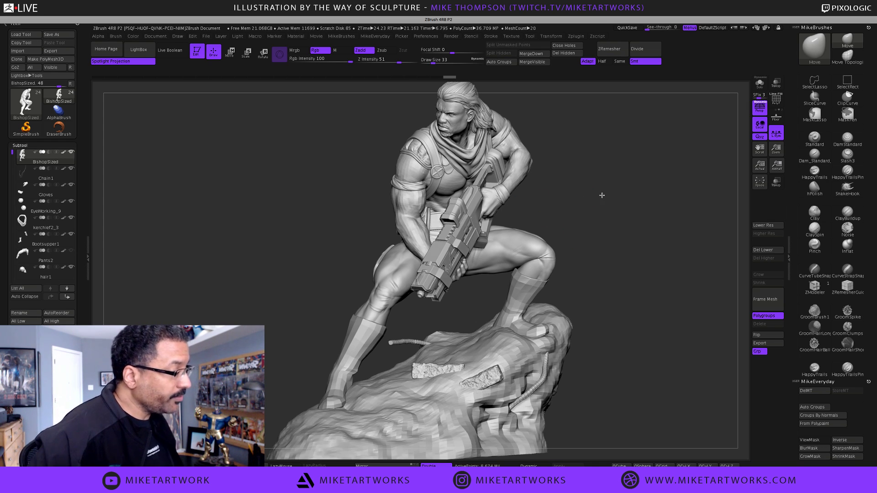
drag(602, 195, 602, 196)
mouse_move(600, 230)
mouse_down()
mouse_move(589, 227)
mouse_move(594, 231)
mouse_up()
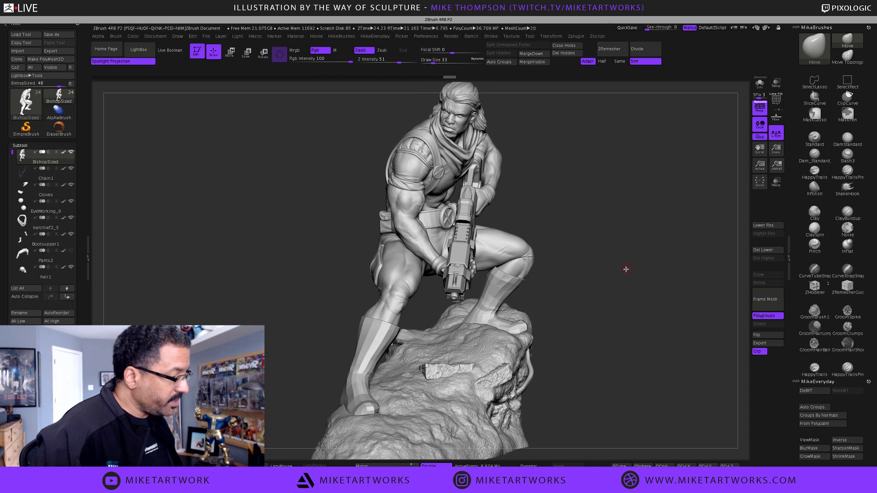
mouse_move(589, 301)
mouse_down()
mouse_move(594, 329)
mouse_move(619, 347)
mouse_move(596, 306)
mouse_move(605, 301)
mouse_up()
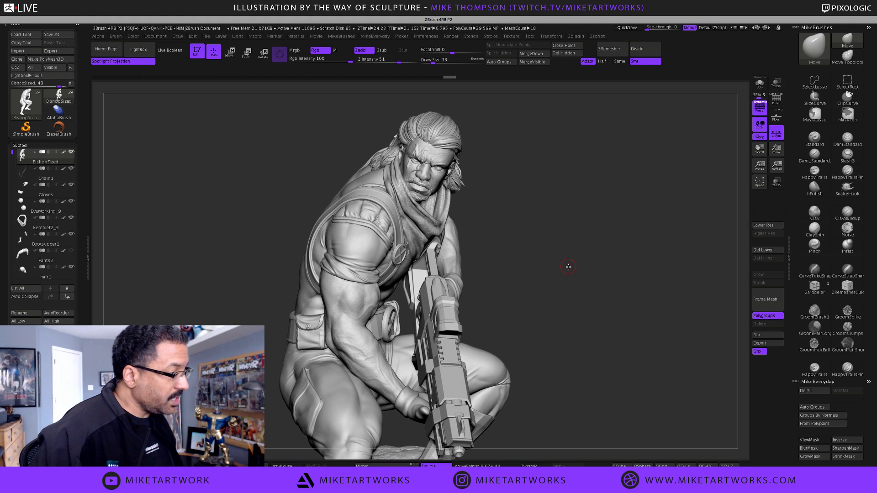
mouse_move(568, 267)
mouse_down()
mouse_move(577, 267)
mouse_move(541, 300)
mouse_up()
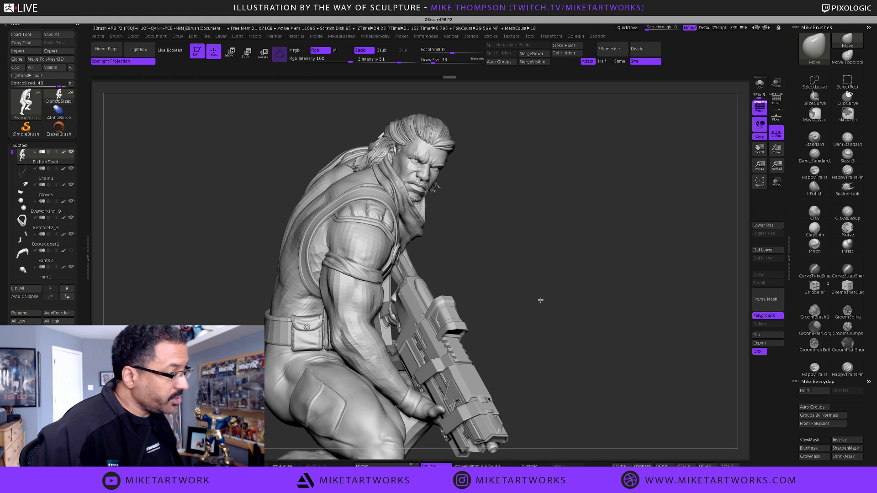
mouse_move(67, 217)
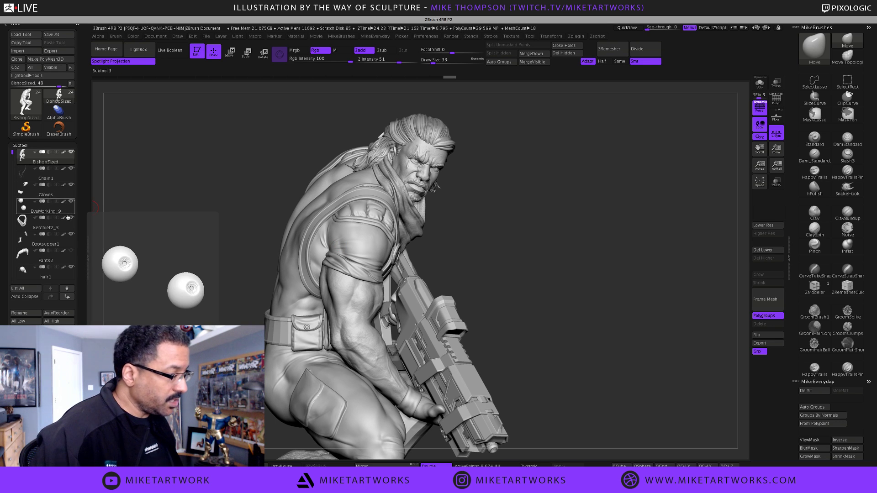
drag(525, 277, 525, 278)
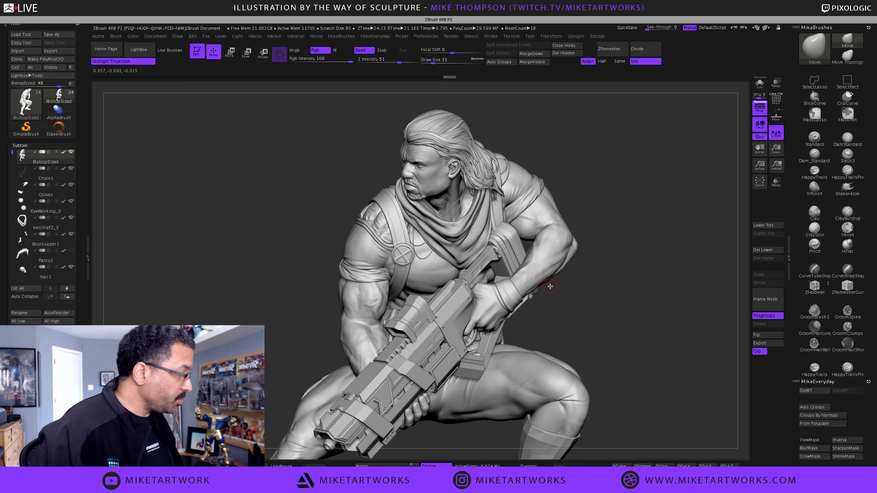
drag(613, 312, 562, 279)
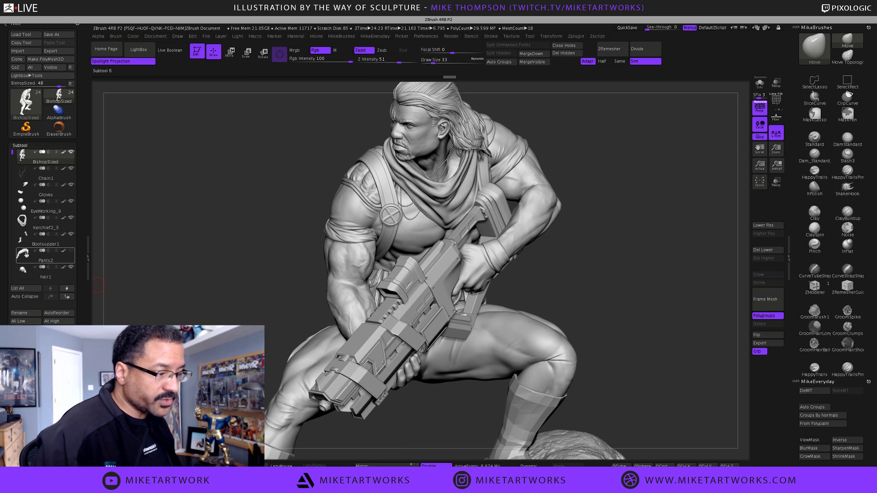
- Hide the UMesh_gun2_7 gun subtool to expose the figure's hands and belt
drag(12, 150, 6, 230)
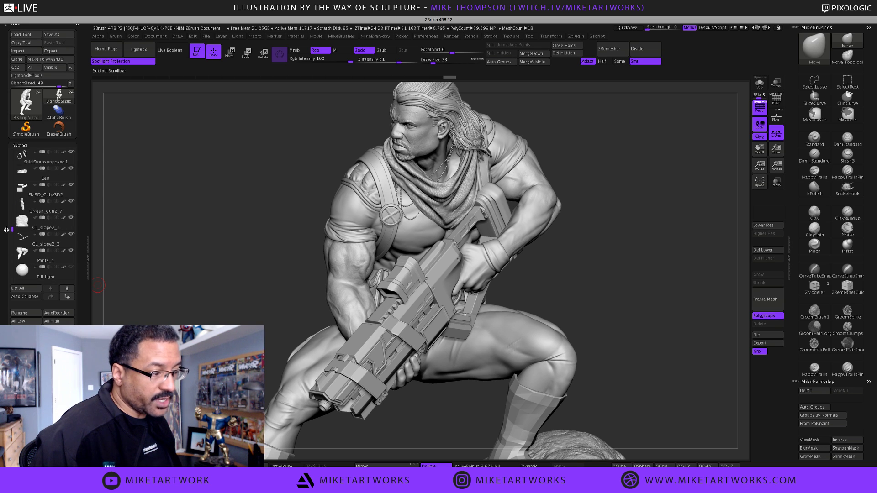
click(71, 201)
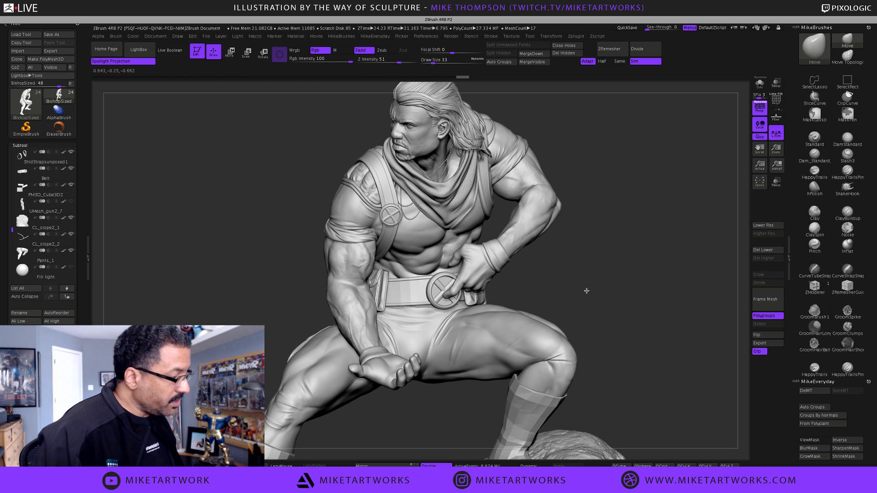
mouse_move(587, 291)
mouse_down()
mouse_move(594, 307)
mouse_move(580, 268)
mouse_move(569, 296)
mouse_move(580, 306)
mouse_move(569, 301)
mouse_move(596, 295)
mouse_move(608, 302)
mouse_up()
- Compare the Bishop body at a lower subdivision level with its higher level
key(shift+d)
key(d)
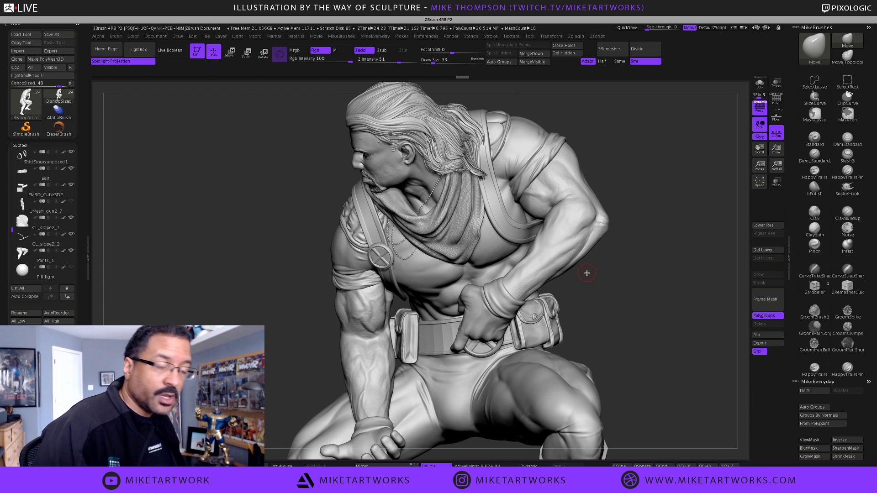
key(shift+d)
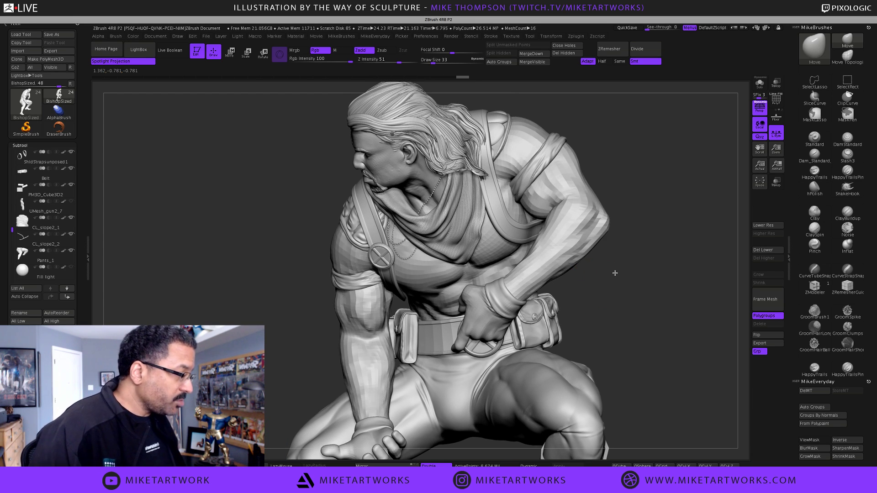
drag(615, 273, 615, 273)
key(d)
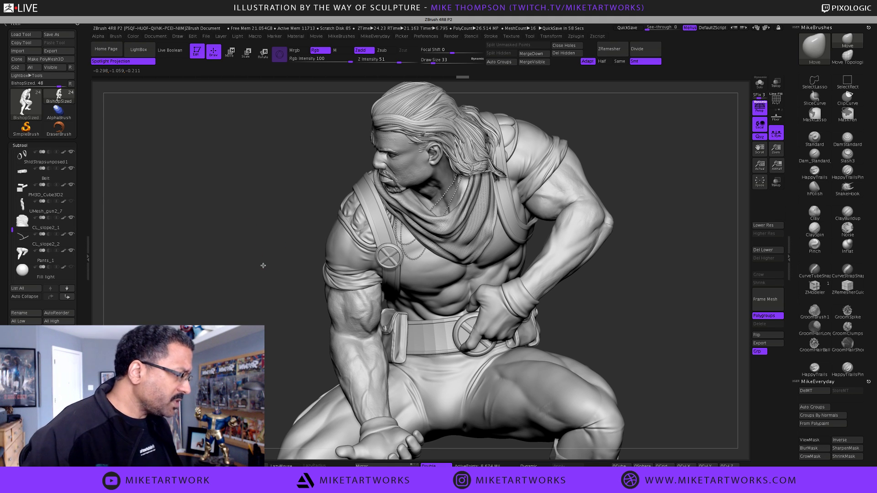
- Examine the Bishop figure's muscled torso, strapped back and shoulders from the front, rear and side
drag(260, 266, 262, 264)
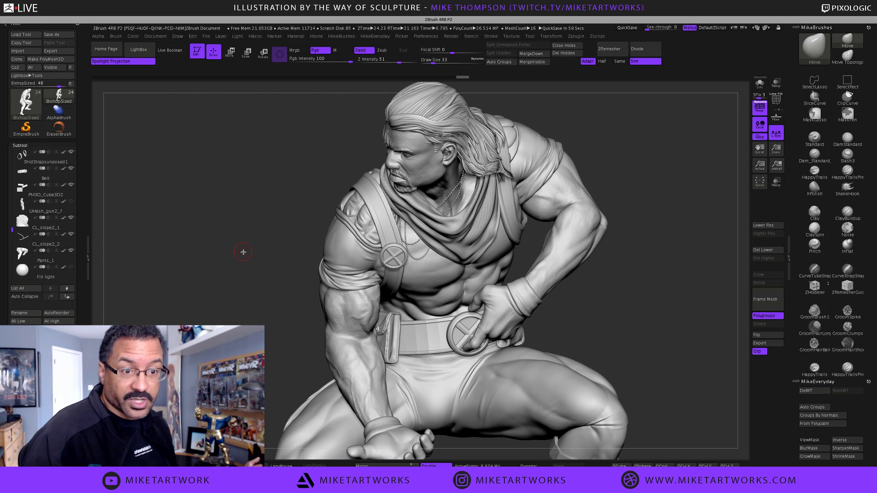
mouse_move(253, 262)
mouse_down()
mouse_move(243, 274)
mouse_move(337, 286)
mouse_move(298, 286)
mouse_move(410, 283)
mouse_up()
click(248, 274)
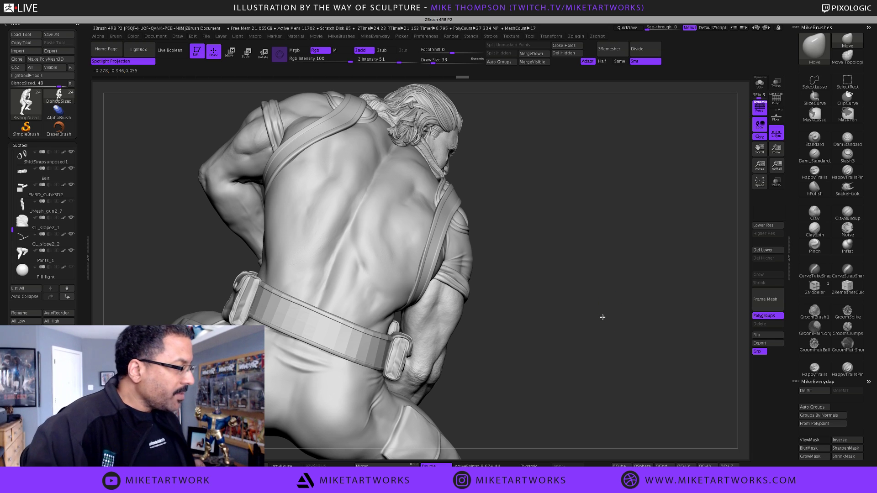
drag(601, 317, 626, 300)
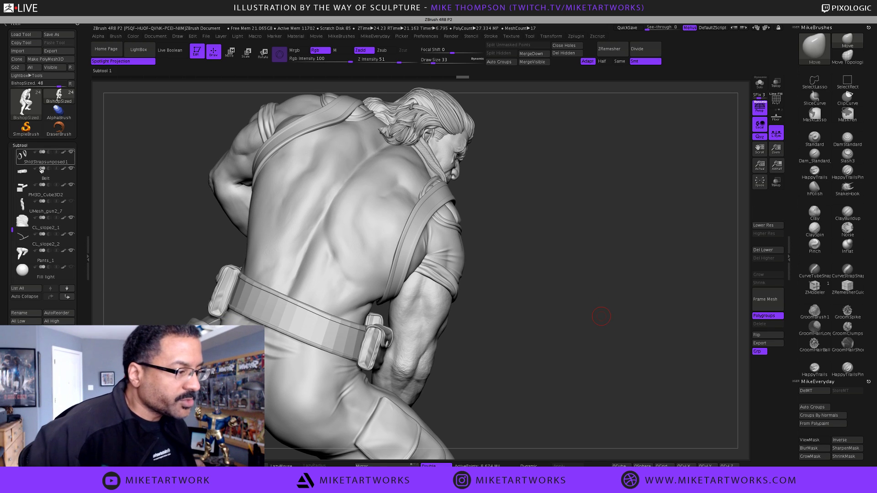
drag(12, 230, 9, 149)
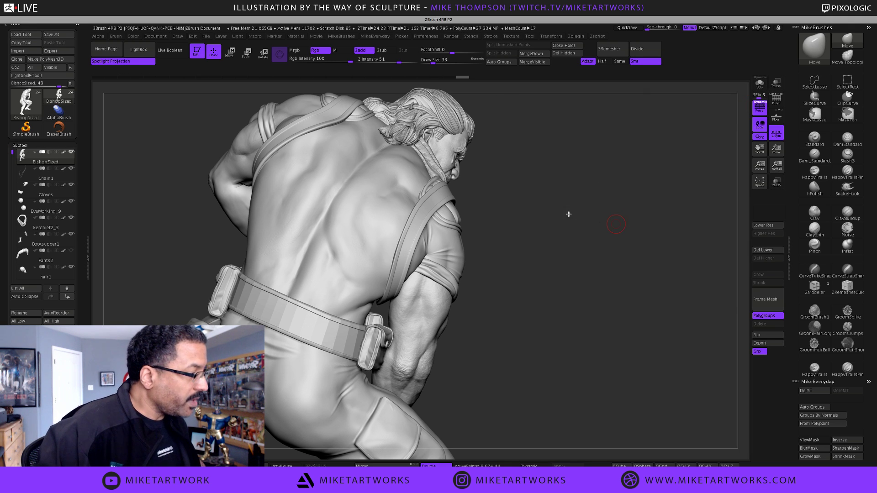
drag(562, 212, 561, 214)
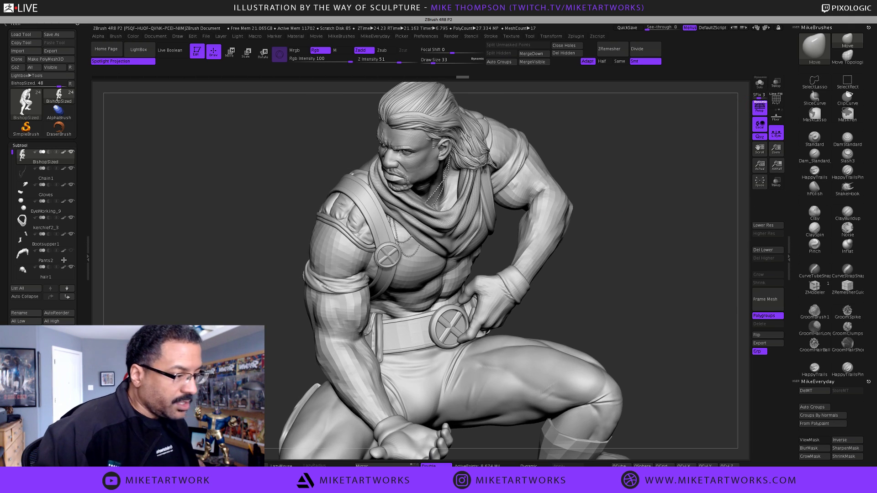
drag(202, 229, 203, 225)
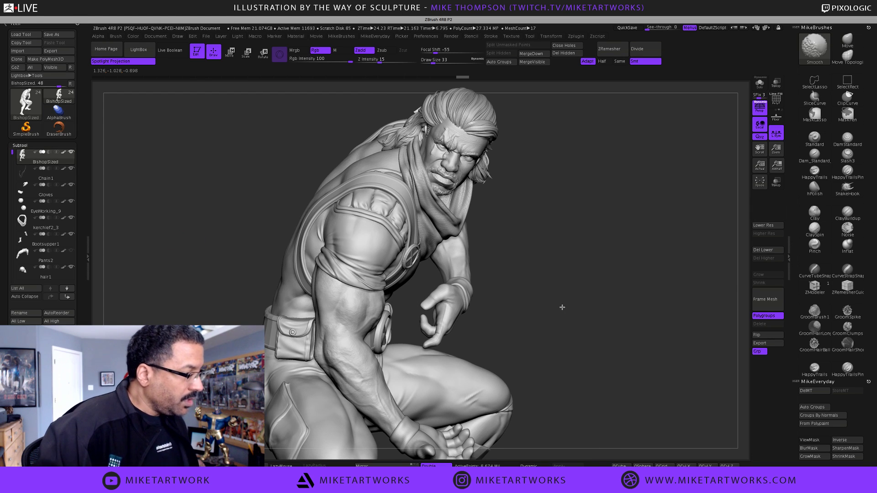
alt+drag(562, 305, 560, 308)
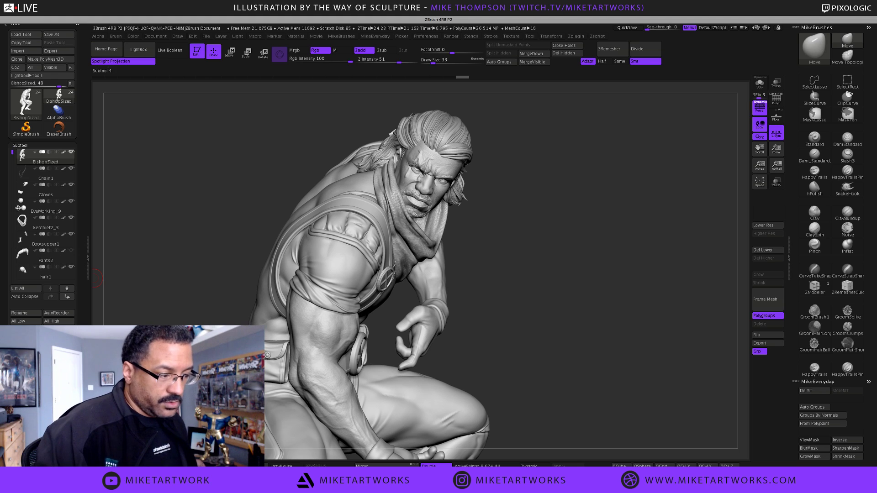
- Hide the hair1 subtool to examine the bare head from the front and side, and show the hair again
drag(11, 153, 11, 159)
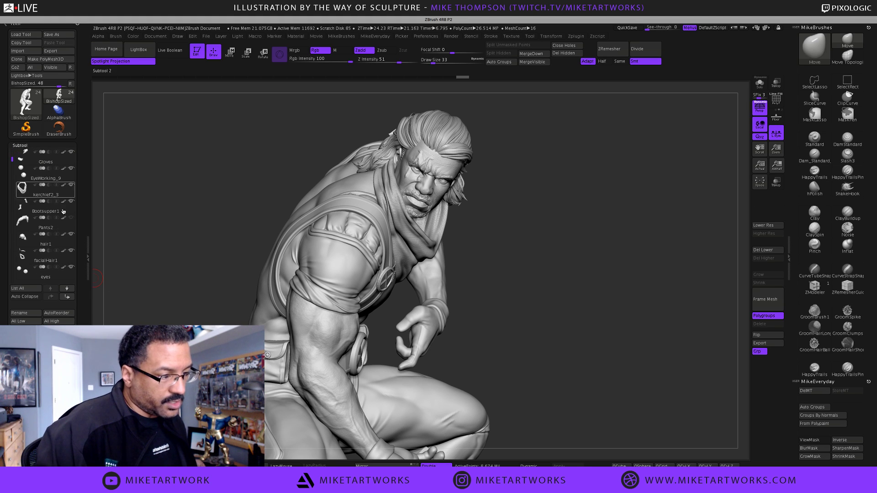
click(72, 234)
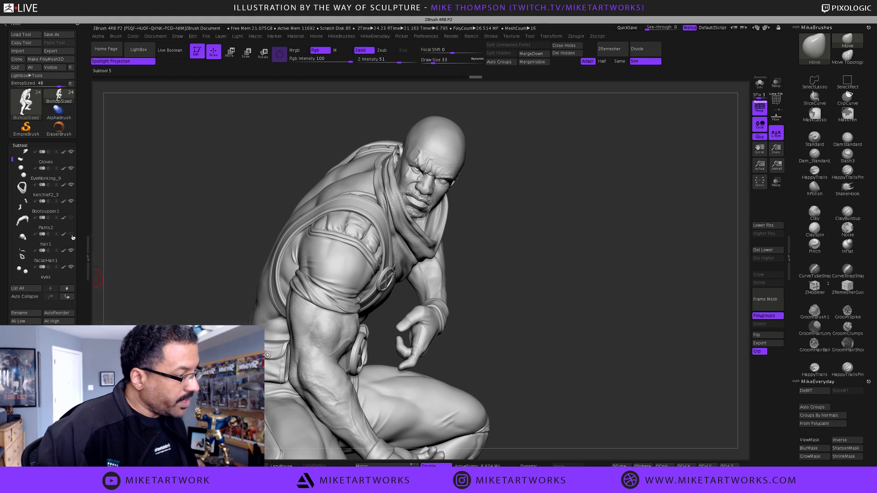
drag(551, 284, 555, 290)
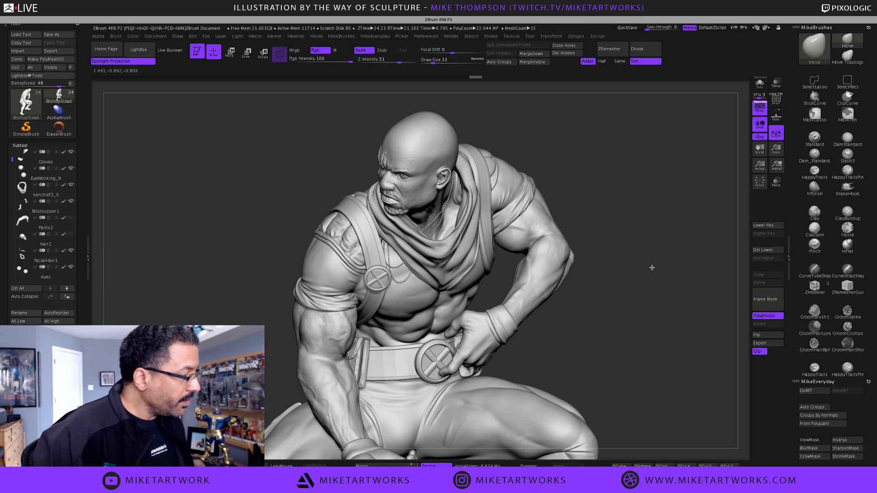
drag(652, 267, 656, 267)
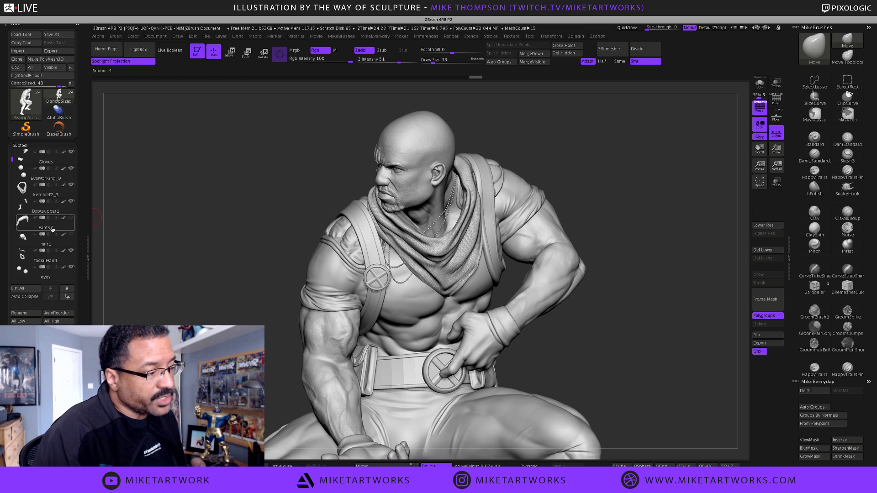
mouse_move(71, 238)
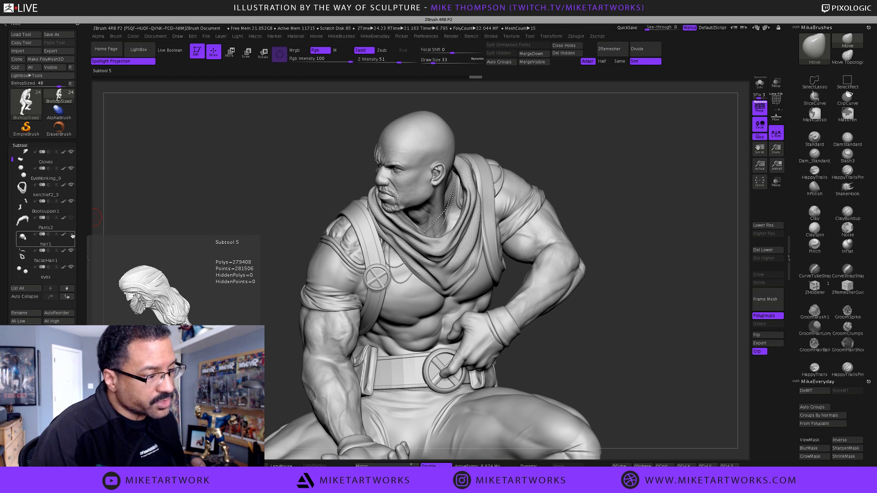
click(71, 234)
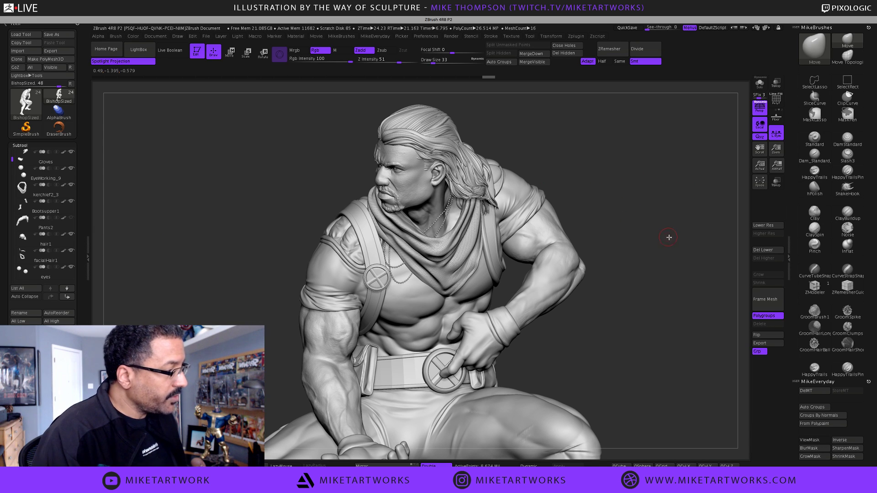
- Isolate the hair1 subtool in Solo mode and examine its sculpted strands up close from several sides
mouse_move(645, 251)
mouse_down()
mouse_move(691, 251)
mouse_move(639, 253)
mouse_move(695, 266)
mouse_move(642, 267)
mouse_up()
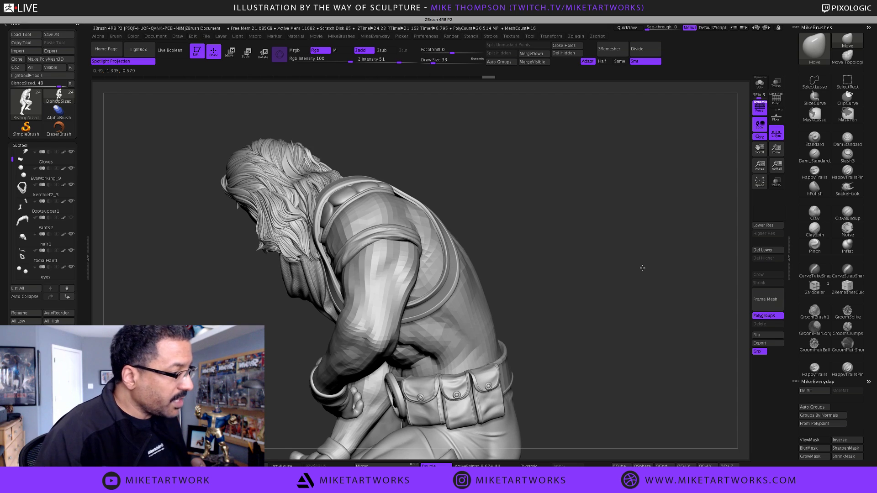
click(52, 246)
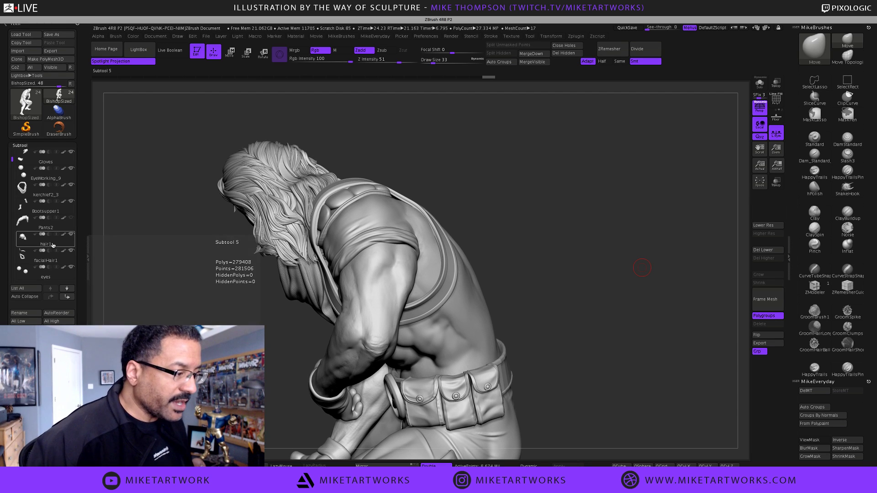
click(760, 82)
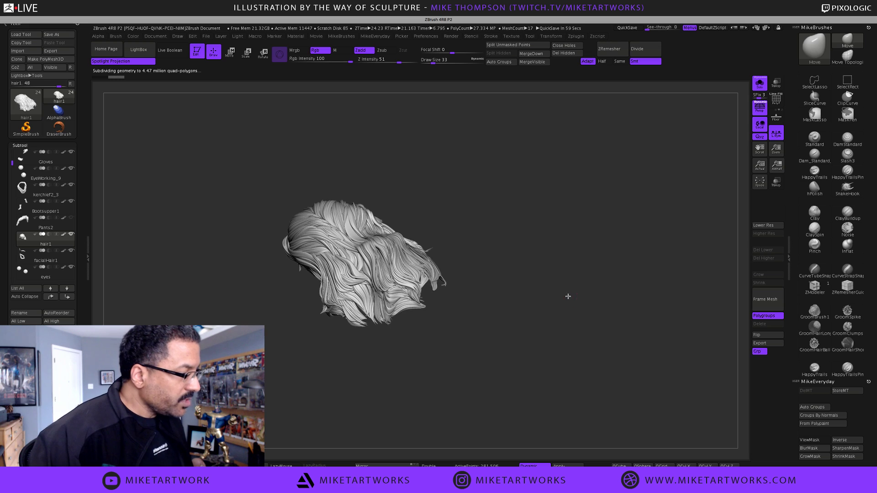
drag(568, 297, 444, 269)
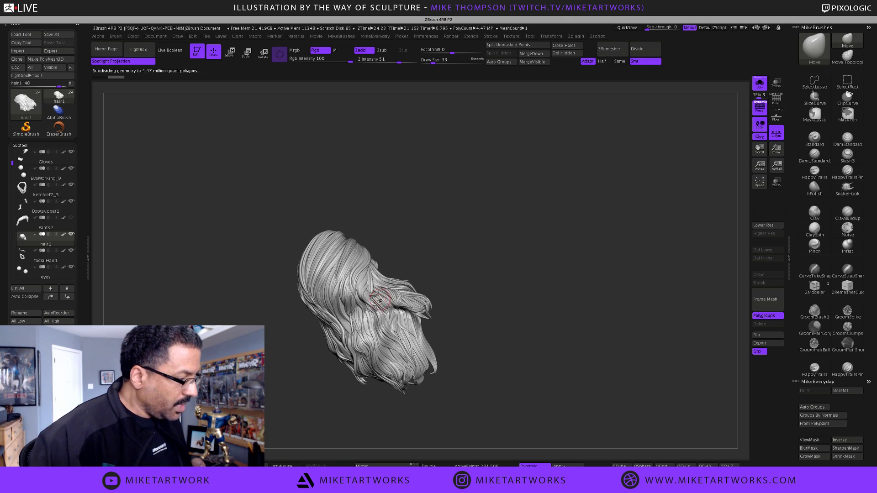
mouse_move(526, 312)
alt+mouse_down()
mouse_move(608, 234)
mouse_move(637, 223)
mouse_move(607, 267)
mouse_move(615, 255)
mouse_move(643, 263)
mouse_move(643, 234)
mouse_move(672, 230)
mouse_move(651, 227)
alt+mouse_up()
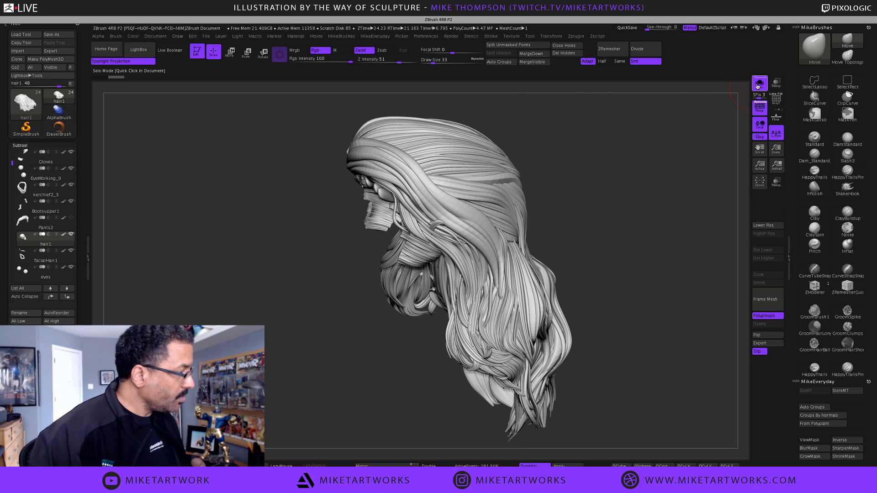
- Leave Solo mode and examine how the hair sits against the head, kerchief and shoulders
click(666, 141)
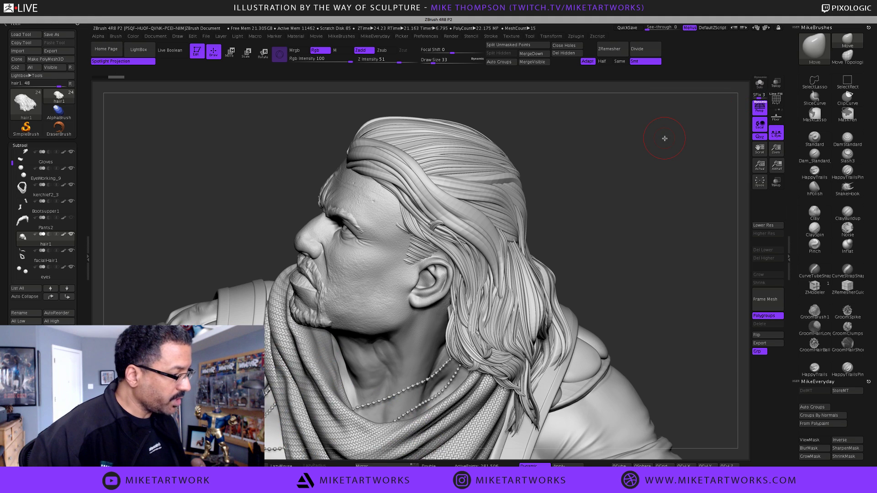
drag(611, 224, 605, 215)
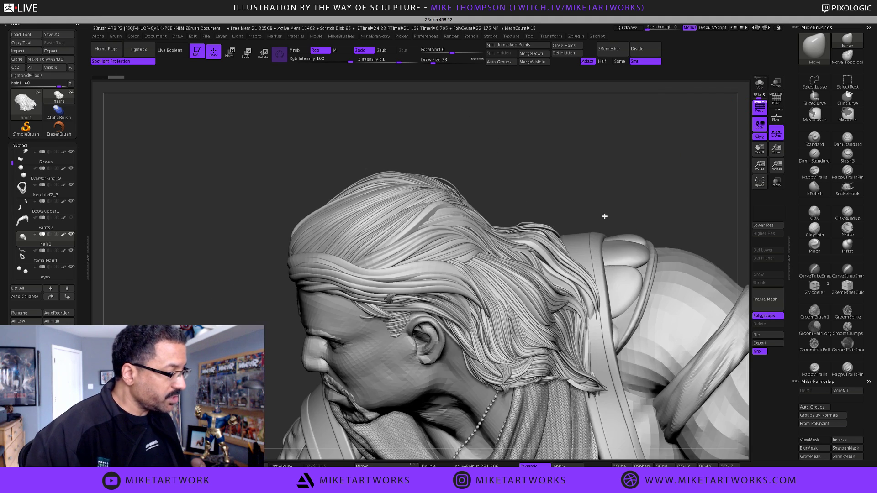
shift+drag(583, 167, 578, 154)
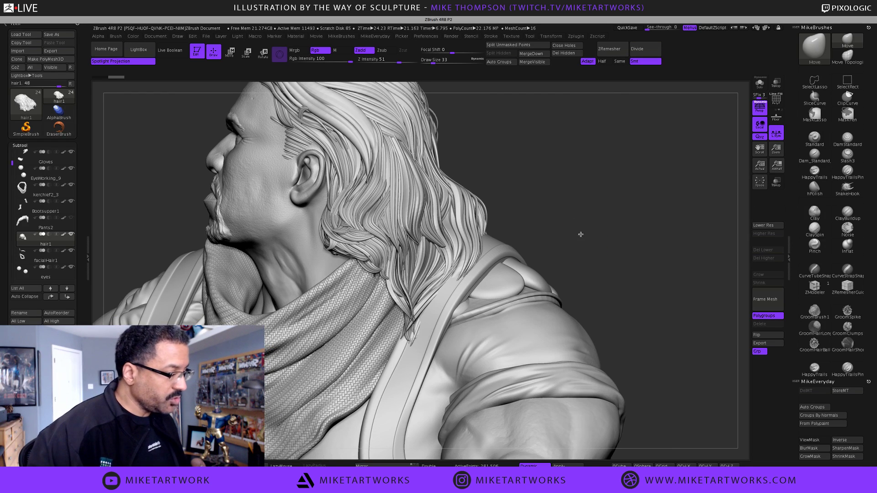
drag(581, 234, 580, 245)
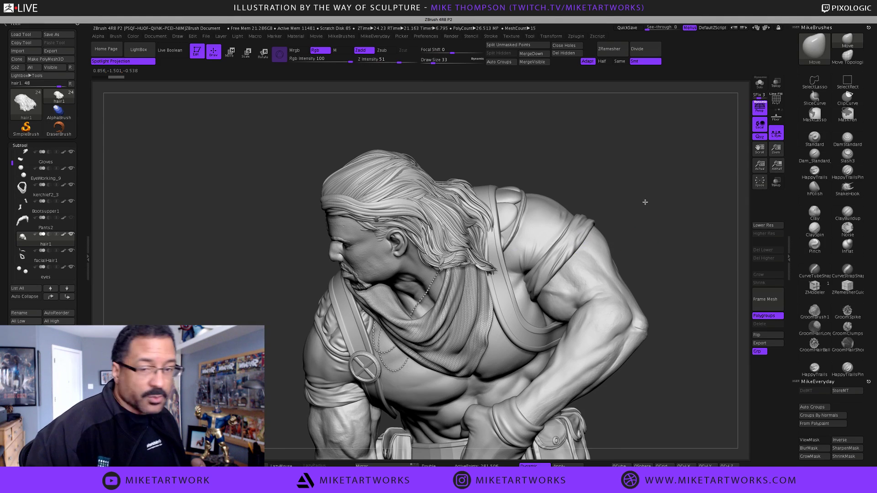
drag(645, 201, 645, 201)
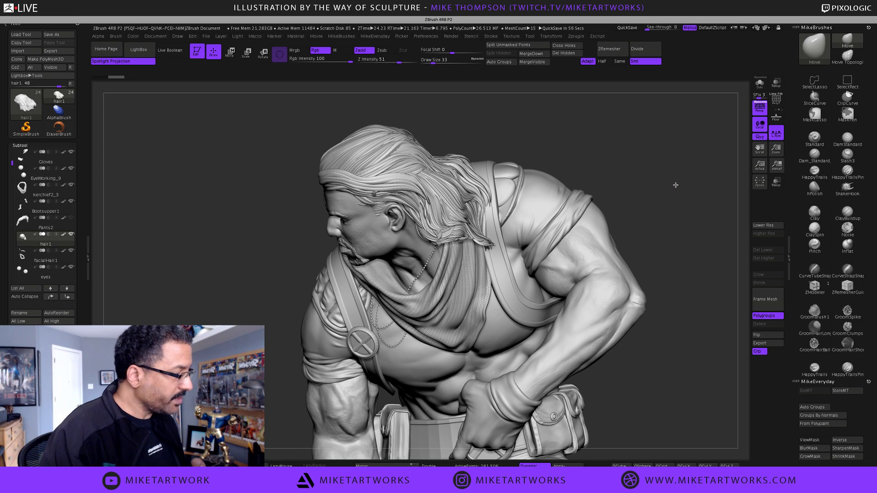
drag(675, 185, 675, 185)
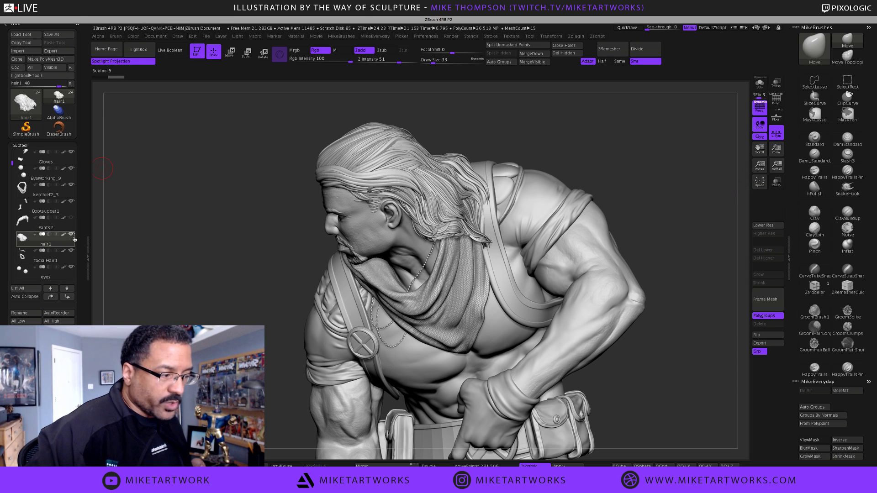
- Hide the hair1 subtool and make the BishopSized body the active subtool
mouse_move(72, 237)
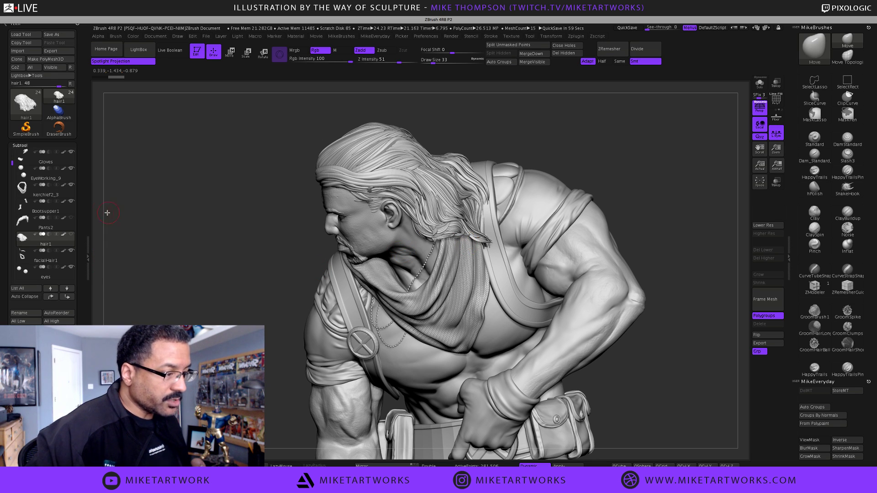
alt+click(542, 265)
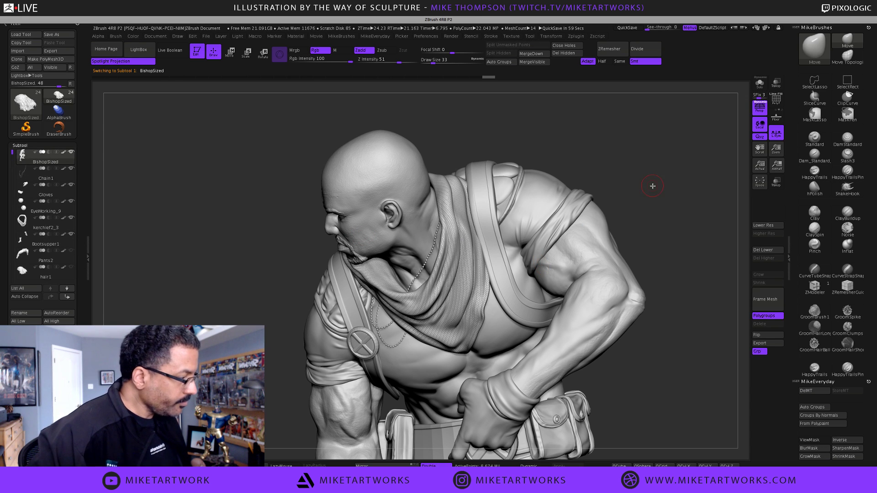
drag(658, 184, 647, 204)
drag(663, 170, 674, 158)
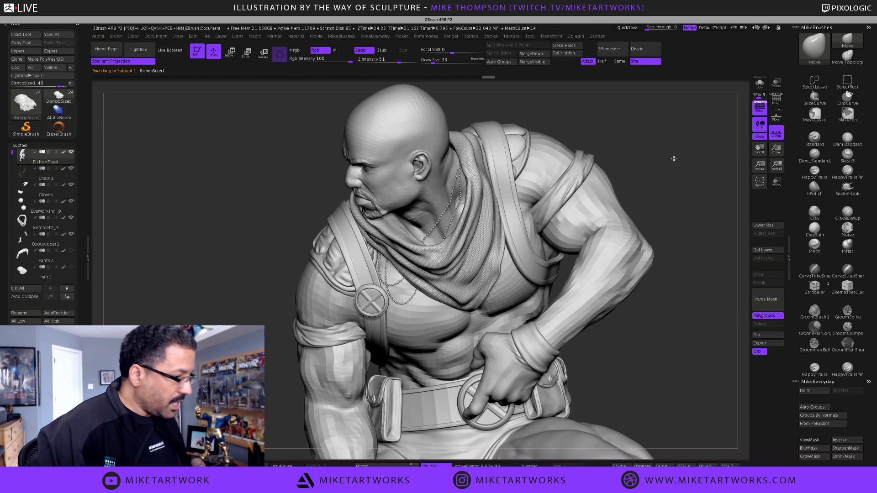
- Isolate the BishopSized body in Solo mode and examine its full anatomy from head to foot
click(761, 84)
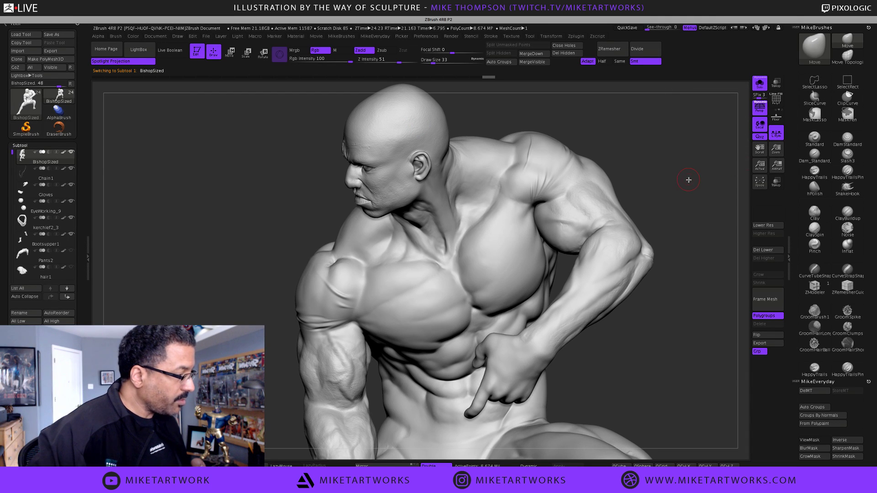
mouse_move(694, 183)
mouse_down()
mouse_move(684, 176)
mouse_move(637, 303)
mouse_move(633, 361)
mouse_move(647, 317)
mouse_up()
mouse_move(599, 287)
mouse_down()
mouse_move(626, 265)
mouse_move(580, 272)
mouse_move(633, 263)
mouse_move(616, 271)
mouse_move(586, 233)
mouse_up()
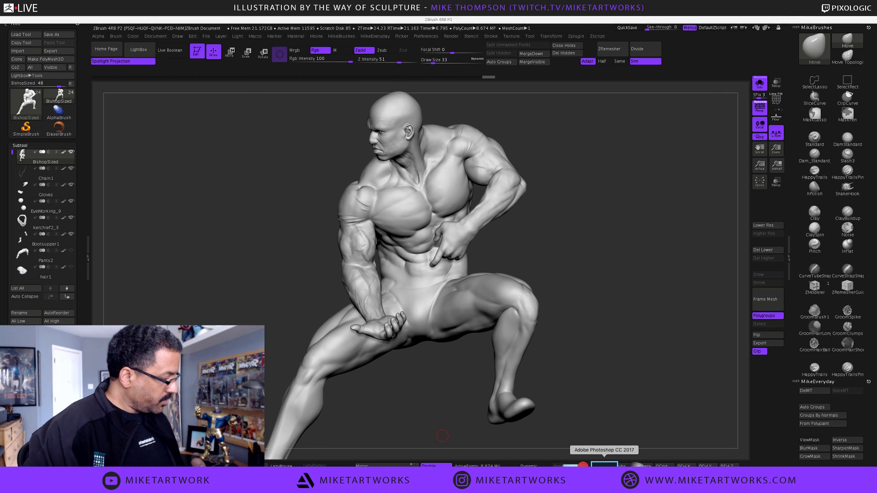
- Switch to Photoshop, bring up the dialog for opening a file and check its recent places
click(597, 465)
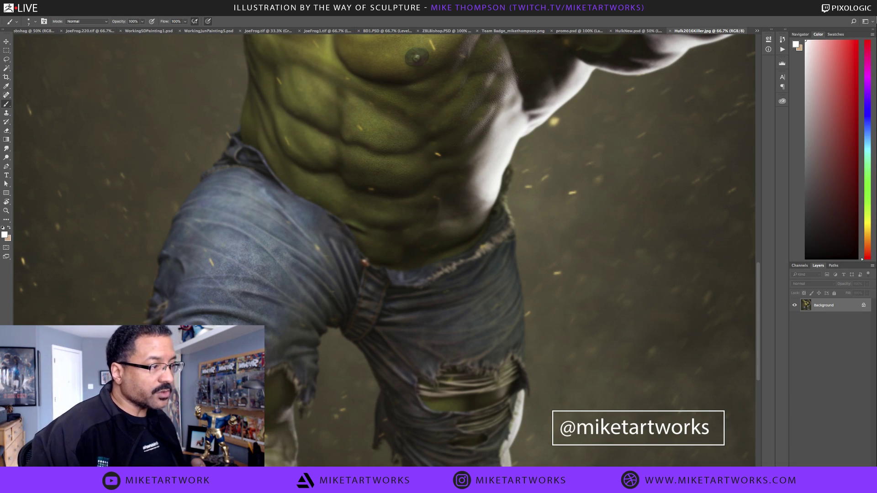
click(68, 12)
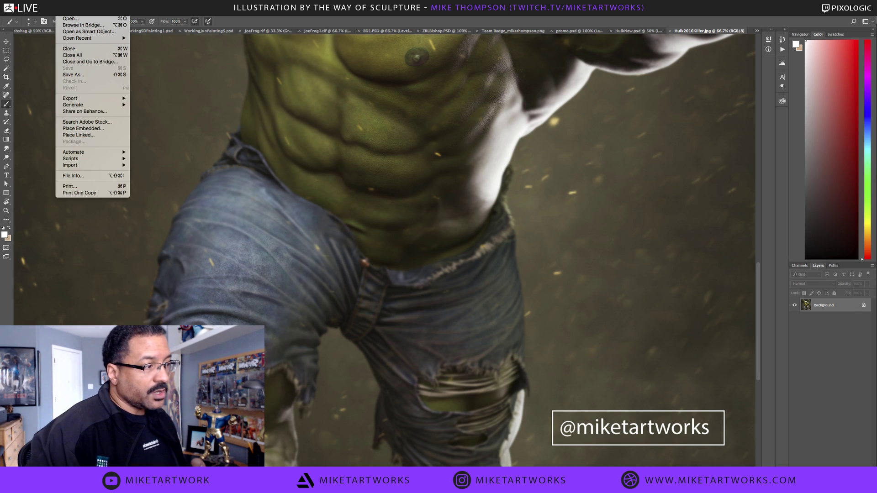
click(75, 19)
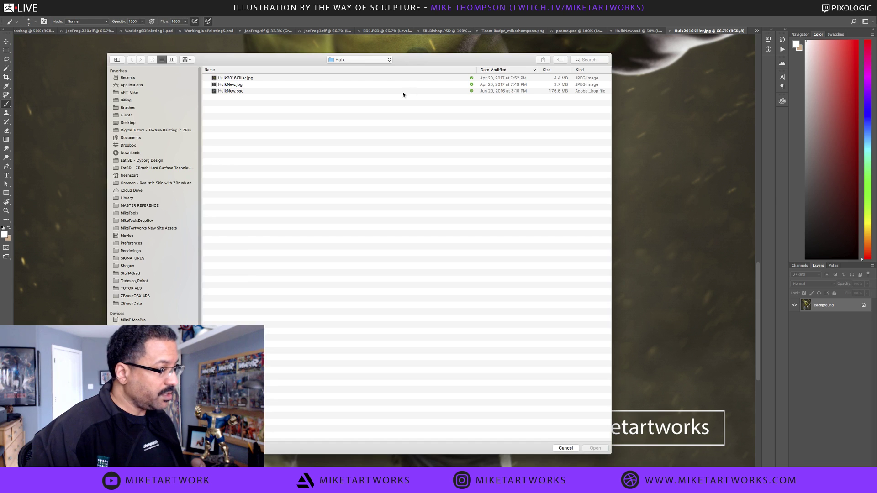
drag(415, 63, 436, 57)
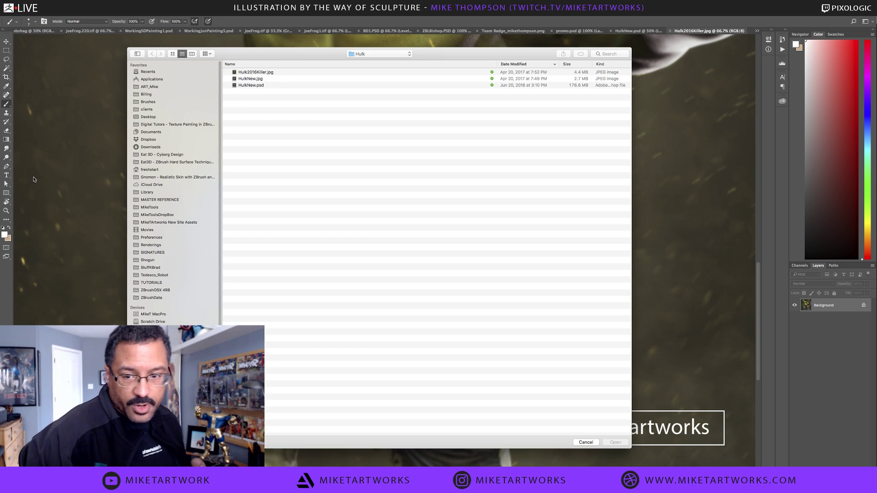
drag(290, 58, 302, 59)
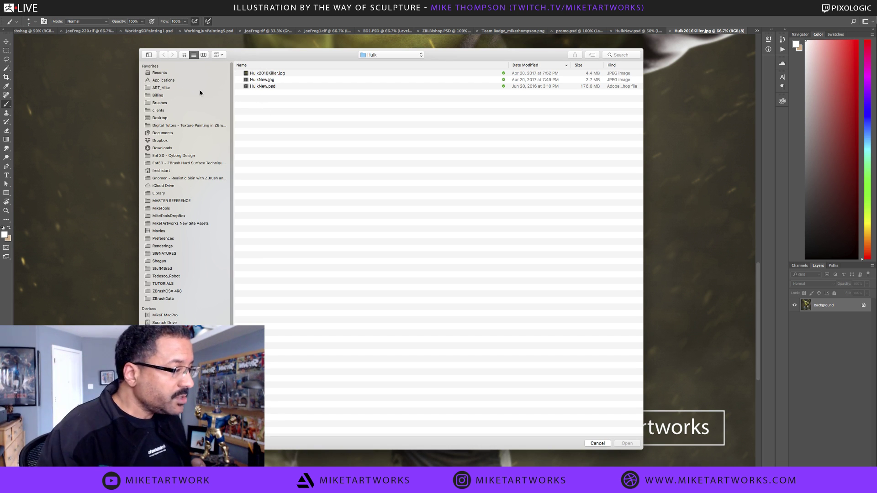
click(391, 56)
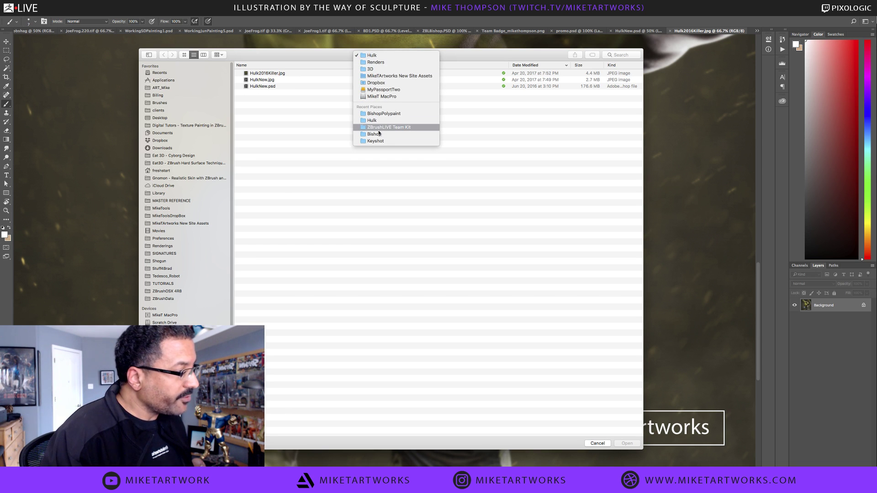
click(336, 142)
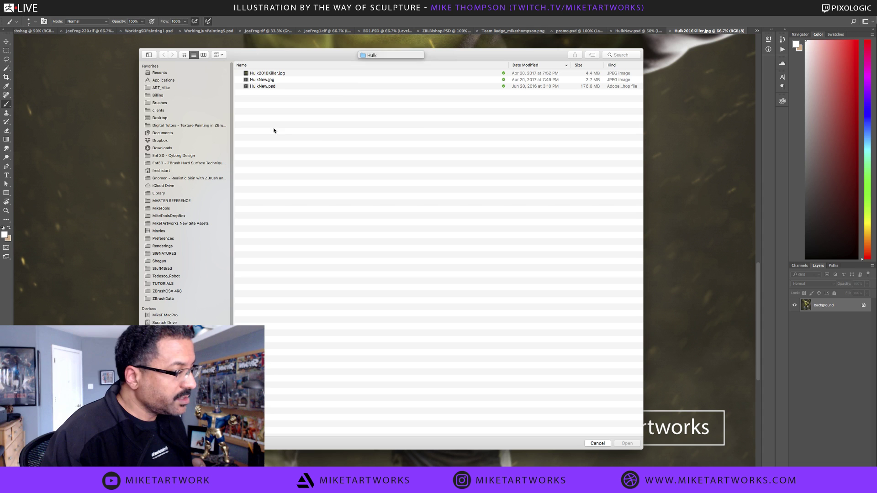
- Open colortemps.jpg from the clients > Pixologic > zbrushlive > BishopPolypaint folder and enlarge it to study the facial colour zones
click(159, 110)
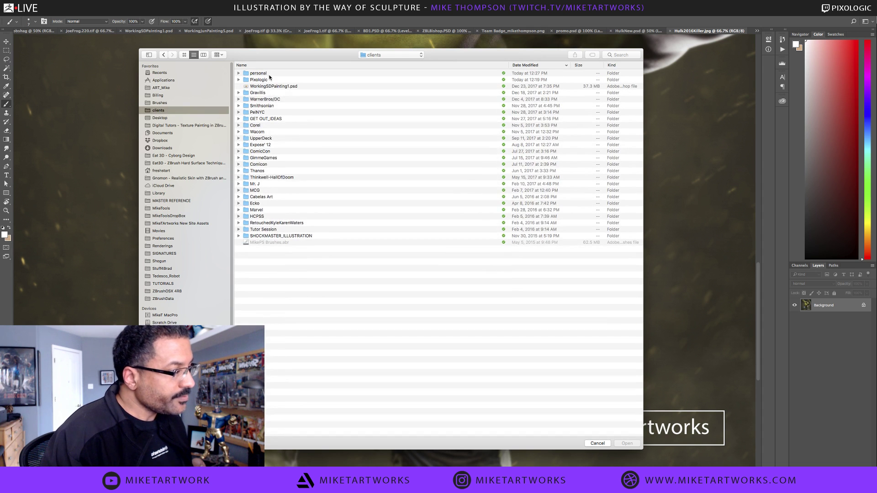
double_click(269, 80)
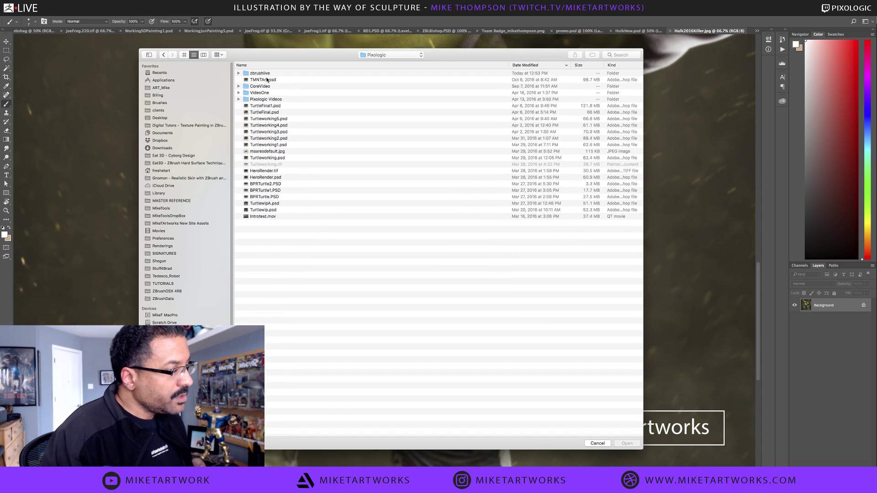
double_click(266, 73)
double_click(266, 73)
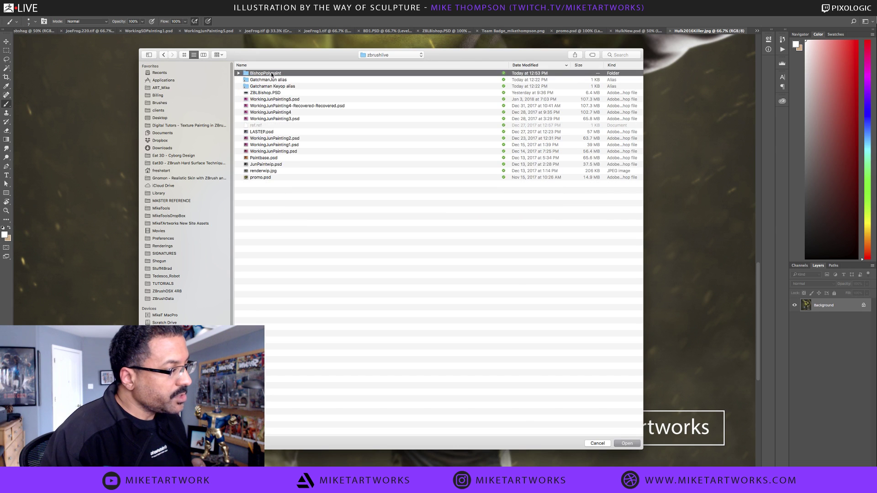
click(275, 75)
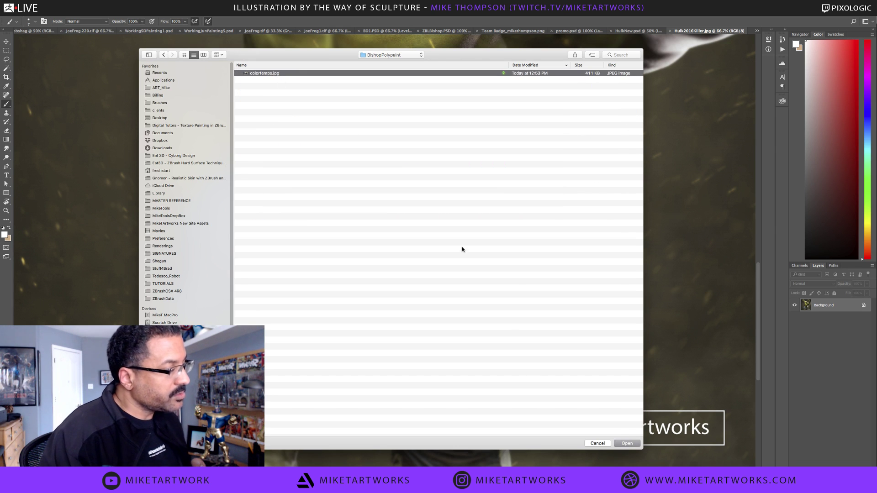
click(626, 444)
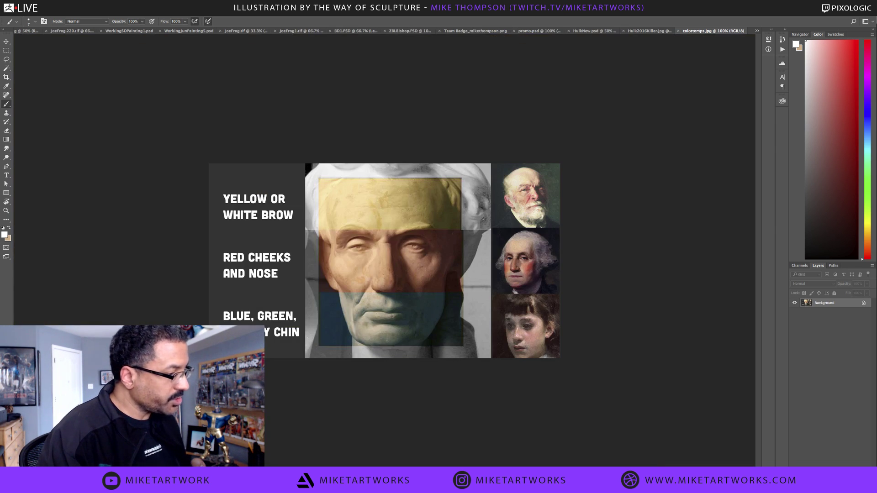
key(ctrl+space)
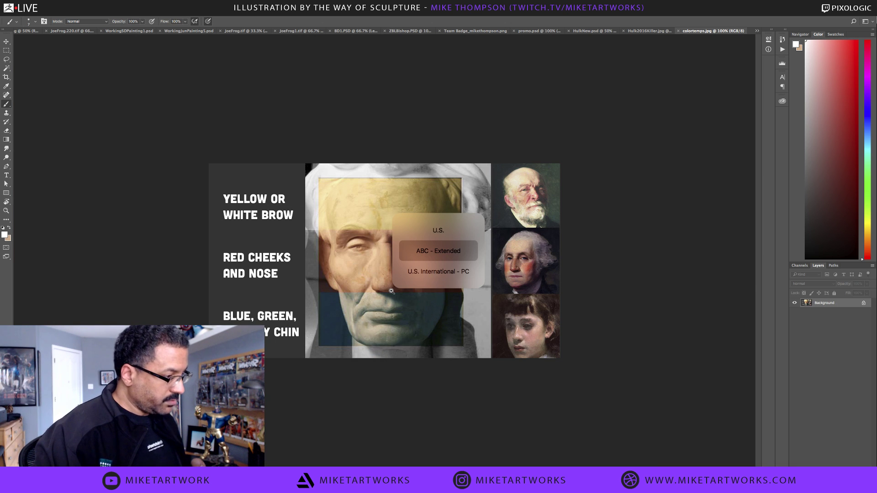
click(370, 361)
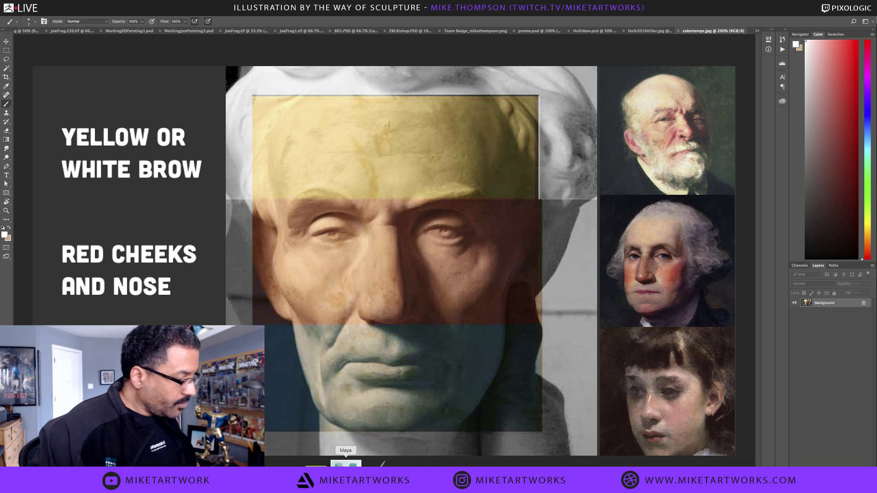
- Switch back to ZBrush and turn off Solo mode to show the body with its costume and rock base
click(374, 466)
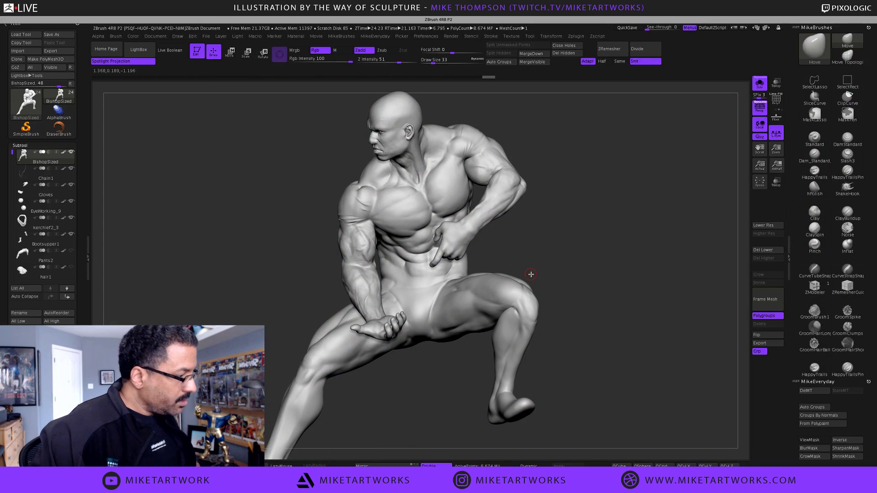
drag(538, 274, 578, 265)
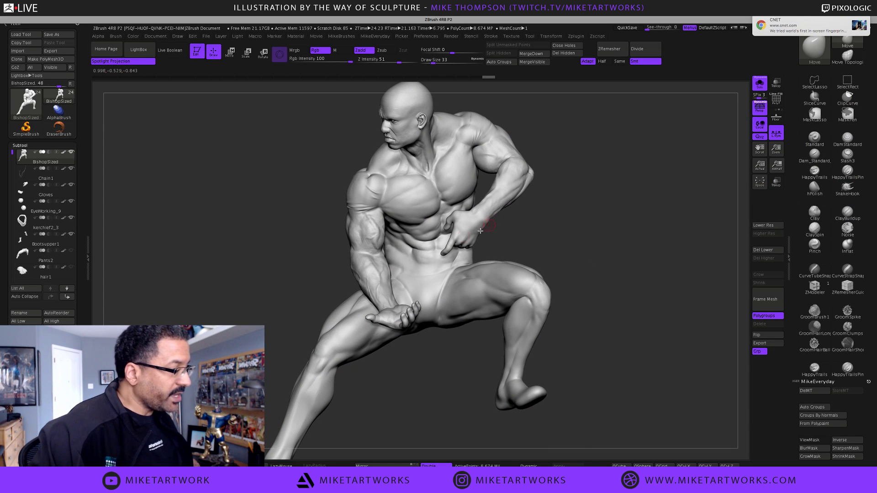
drag(284, 232, 282, 233)
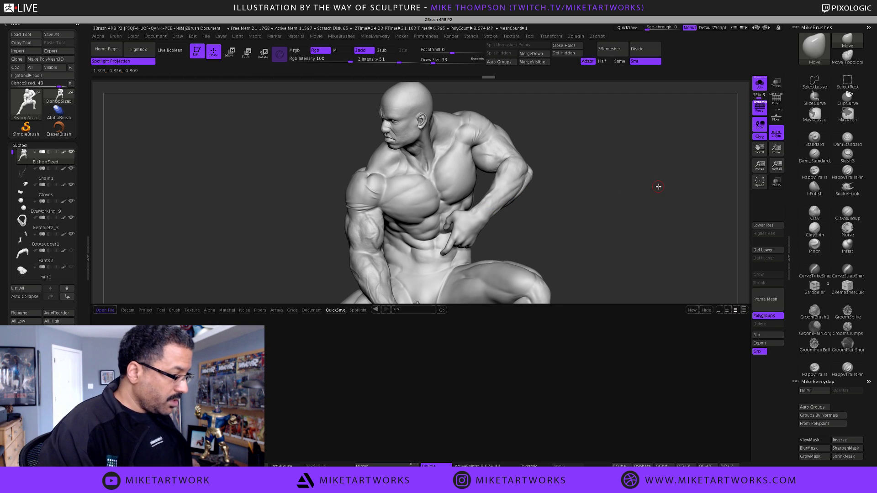
key(space)
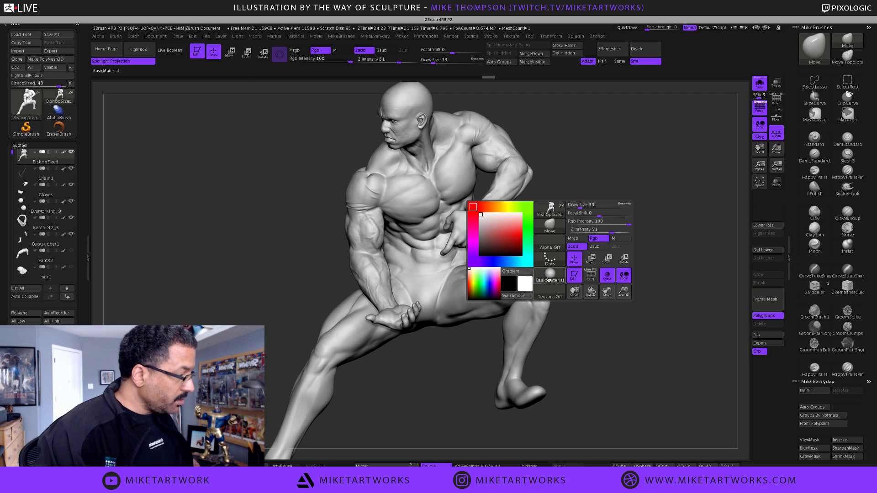
click(668, 156)
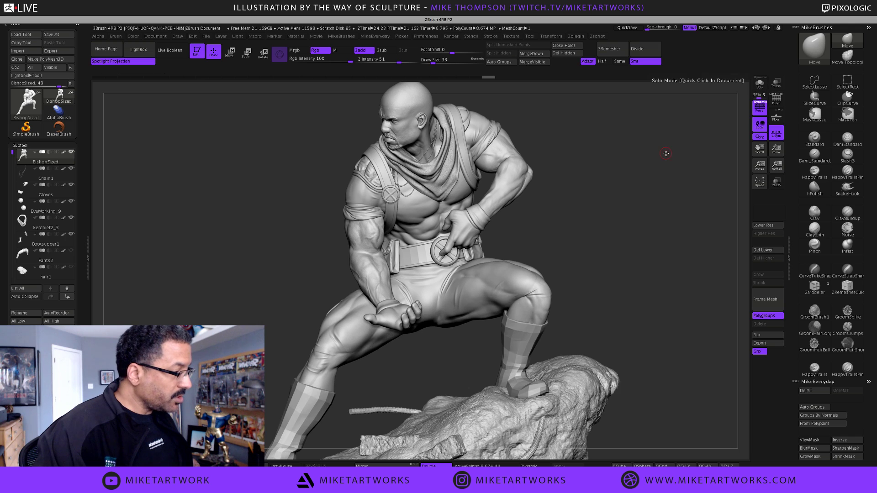
- Make the UMesh_gun2_7 subtool visible in the figure's hands
key(space)
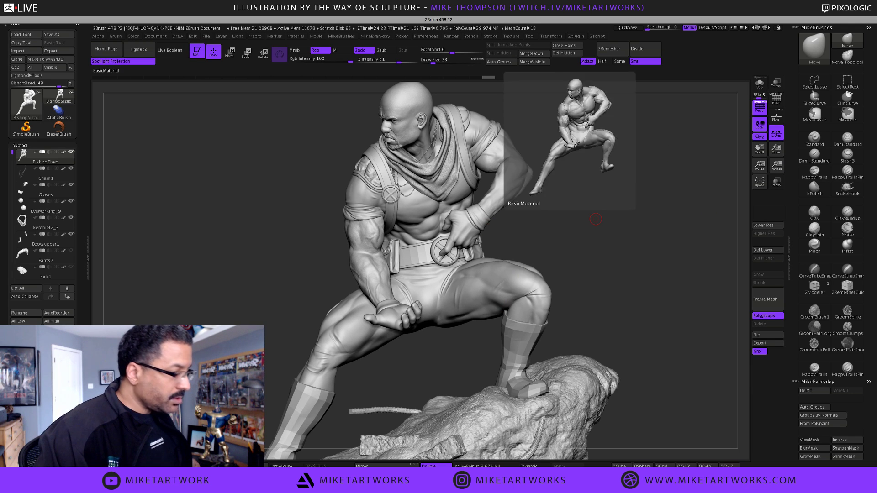
drag(13, 151, 2, 235)
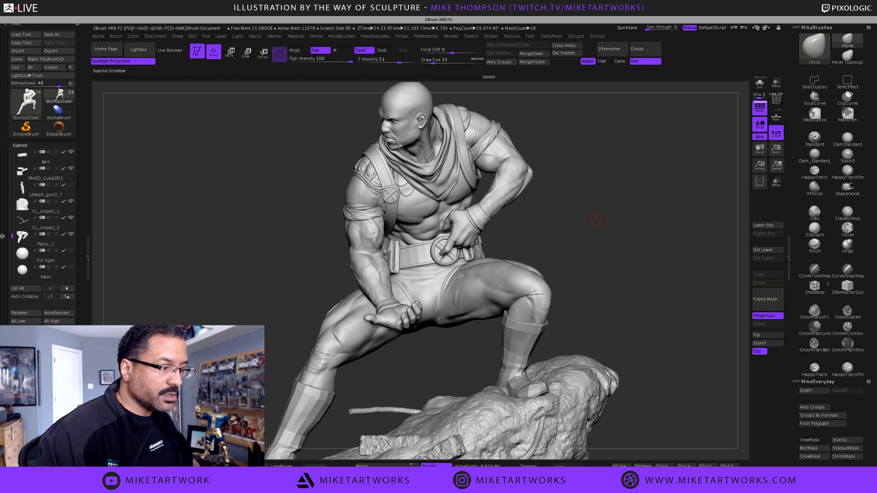
click(71, 187)
- Choose the SkinShade4 material and set the brush to apply material only
key(space)
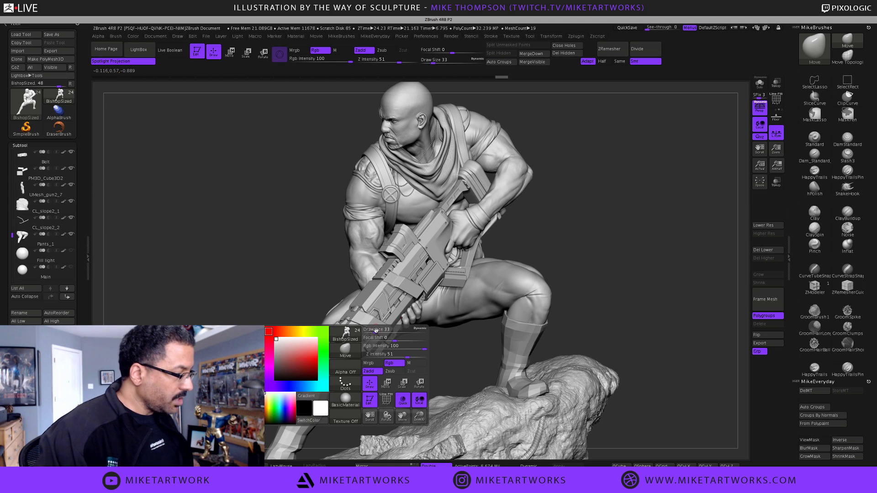
click(347, 398)
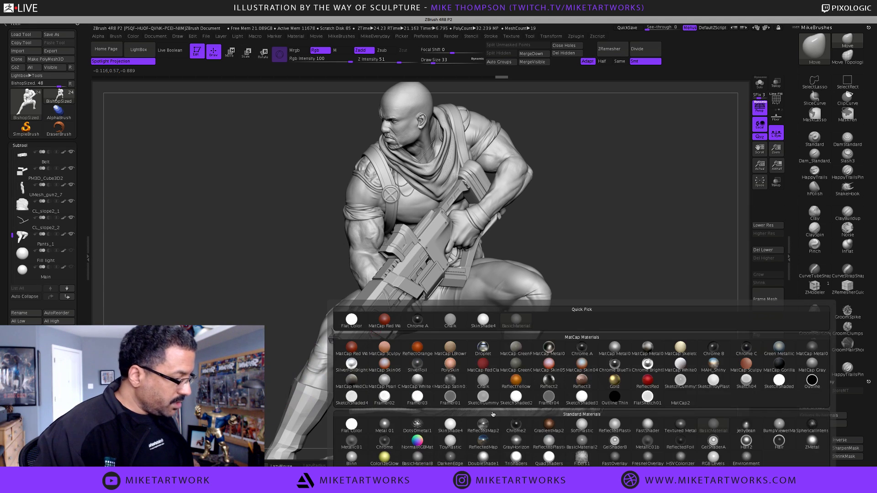
click(483, 320)
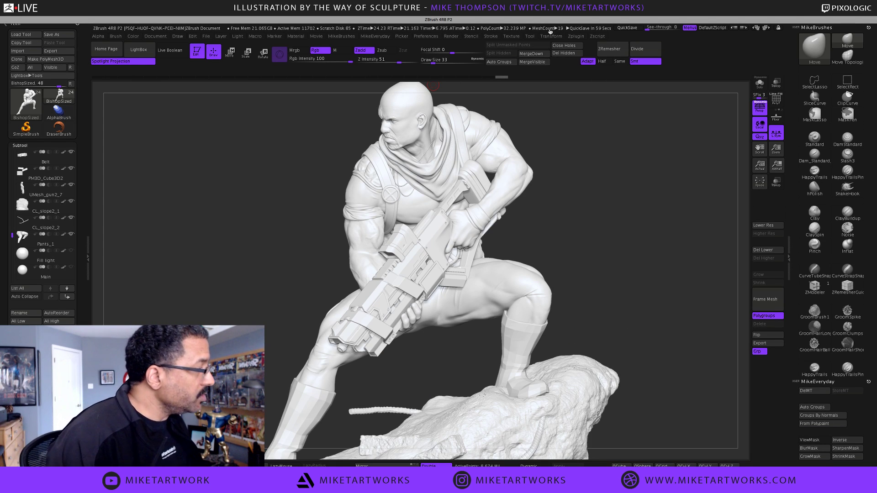
key(space)
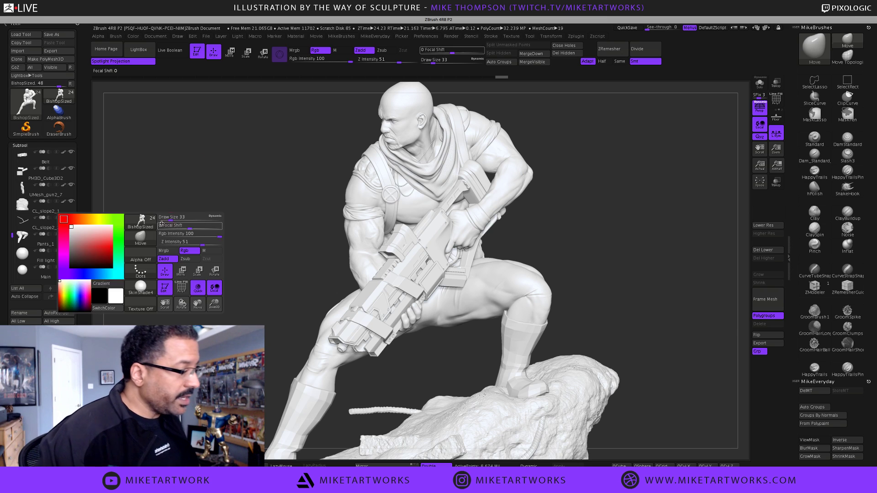
click(205, 252)
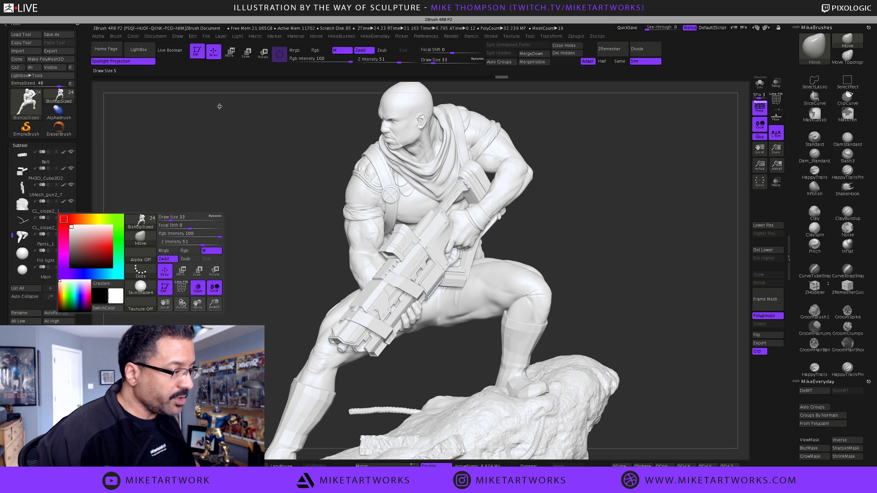
- Fill all visible subtools with the current material using SubTool Master's Fill with the Material option
click(575, 36)
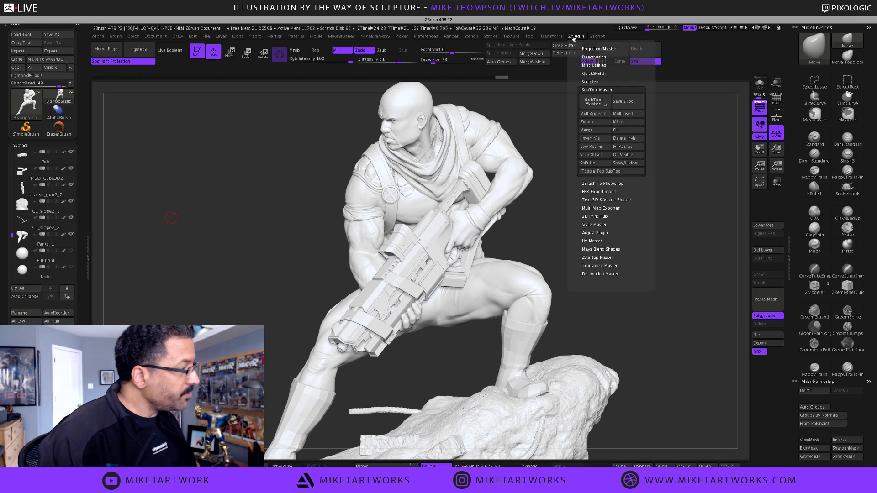
click(622, 132)
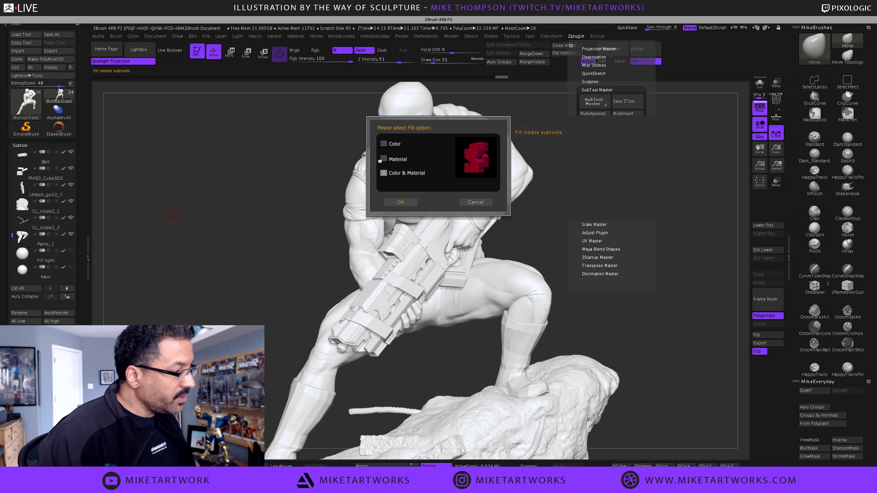
click(382, 159)
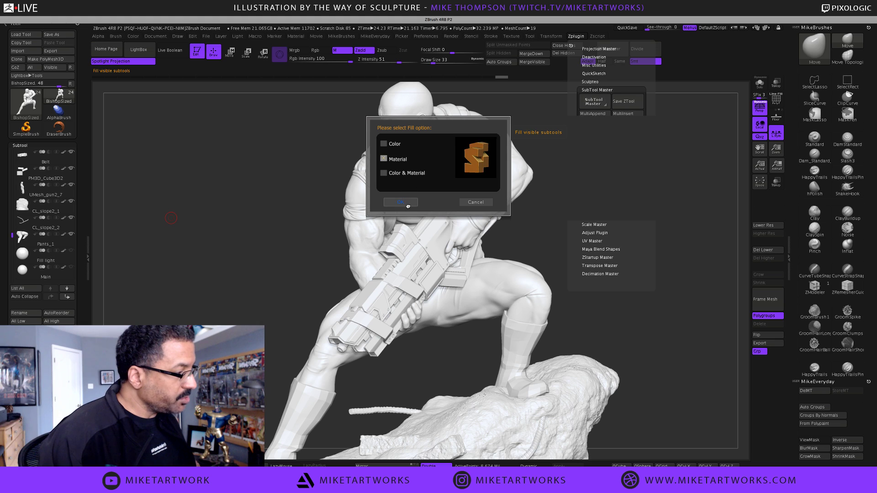
click(406, 203)
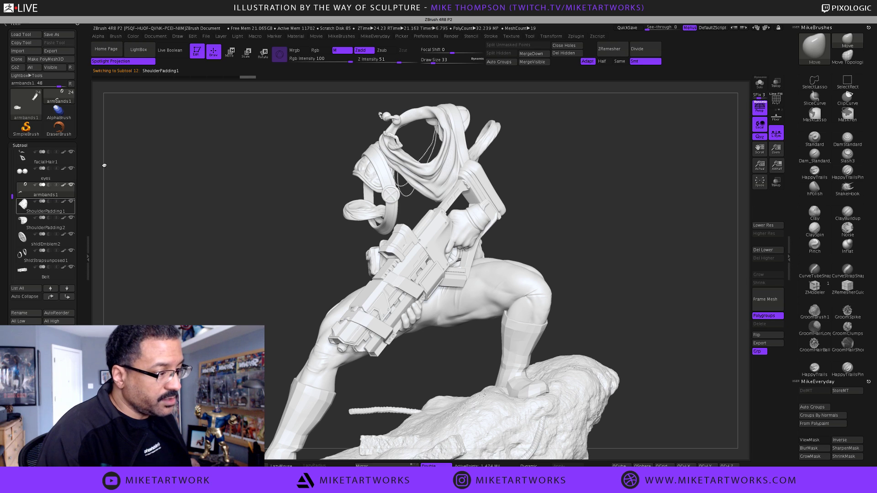
key(Down)
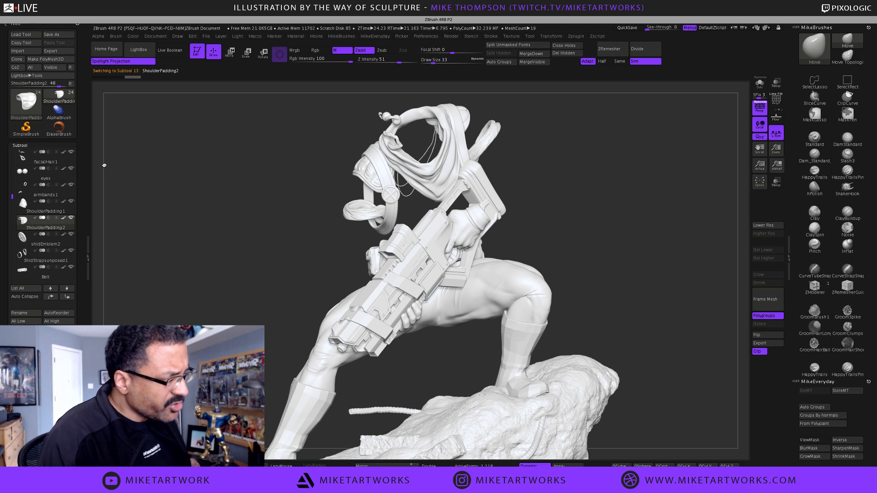
key(Down)
key(Down)
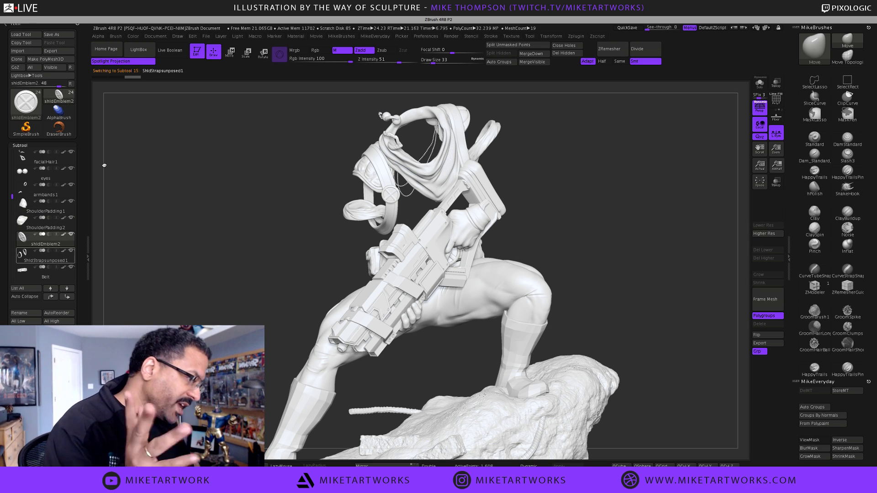
key(Down)
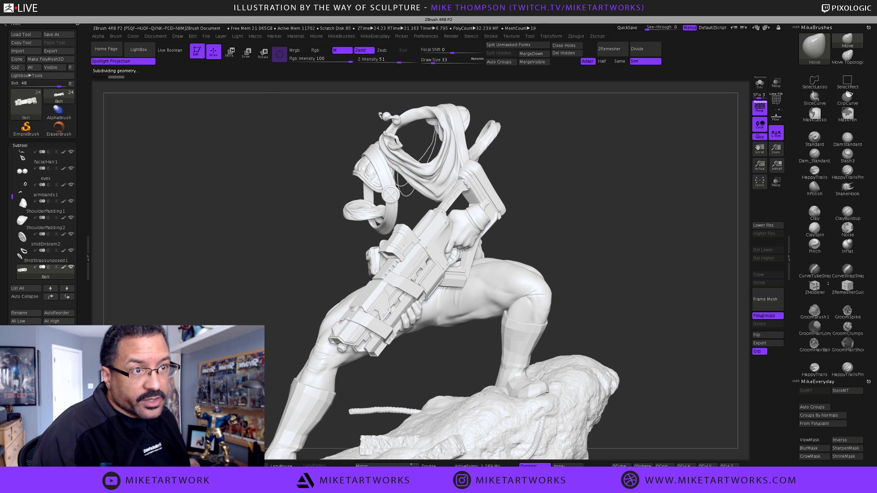
- Bring the browser with the "x men bishop" image results over the sculpture and enlarge its window to view more references
drag(0, 246, 383, 66)
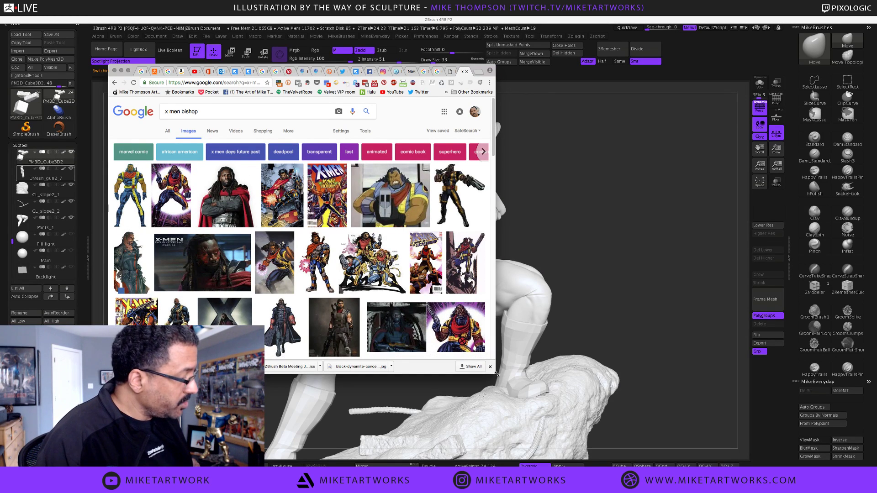
drag(495, 374, 607, 453)
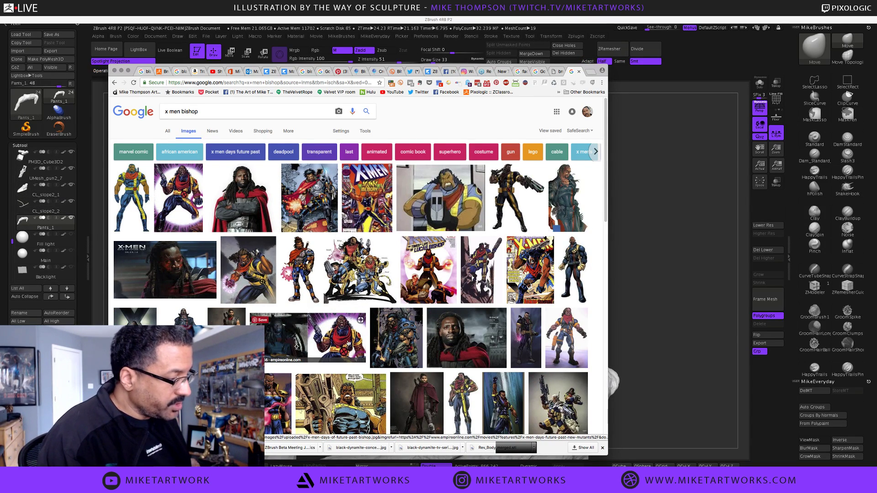
- Preview several of the Bishop image results, comparing the full-body costume drawing with the gun pose and the trading card art
click(130, 185)
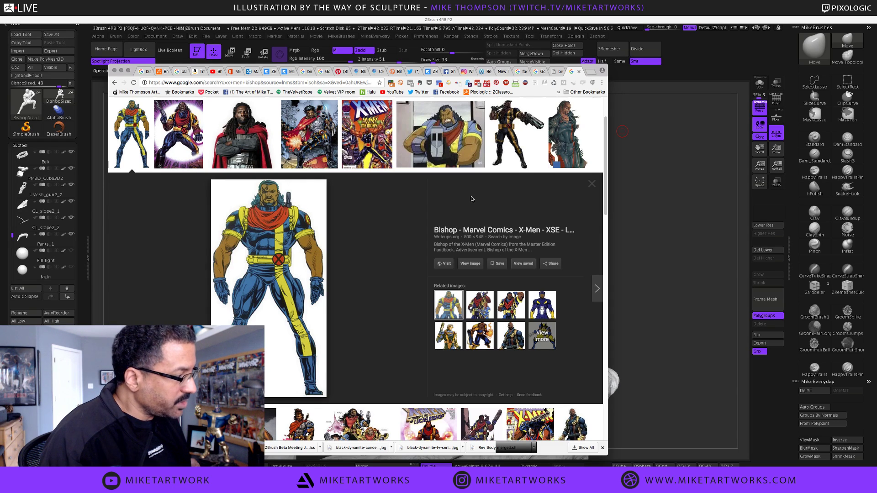
click(513, 122)
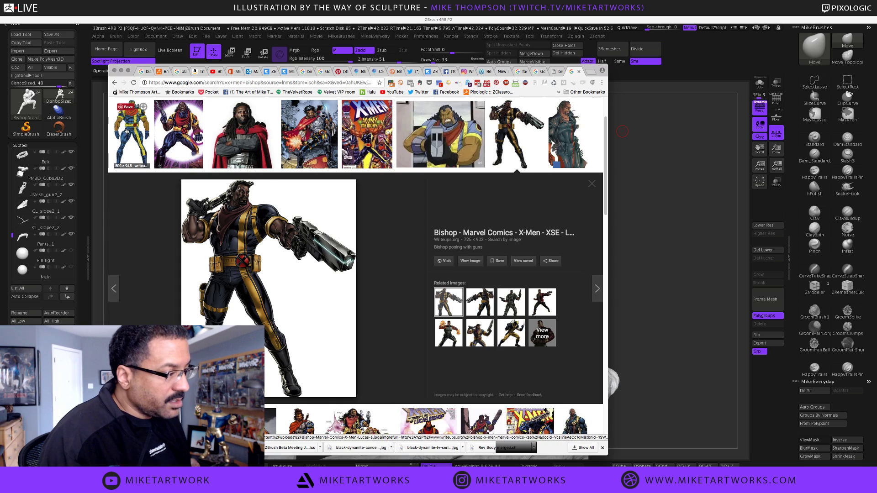
click(142, 136)
click(178, 130)
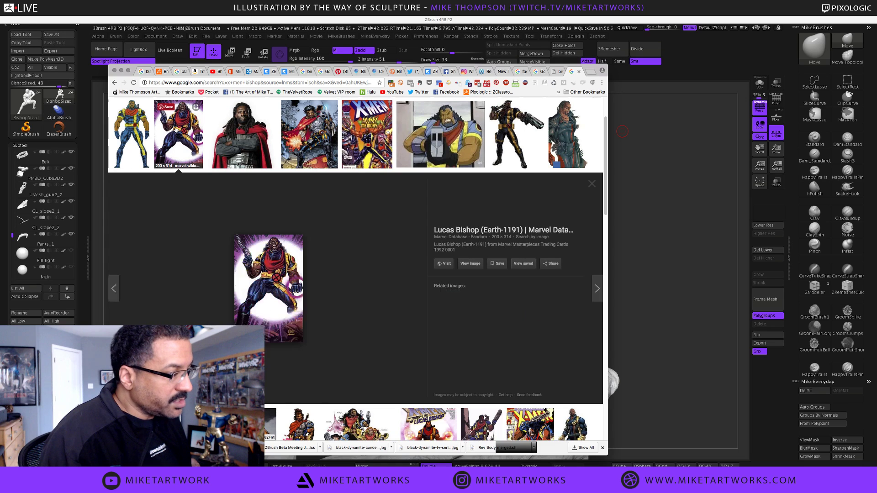
click(132, 129)
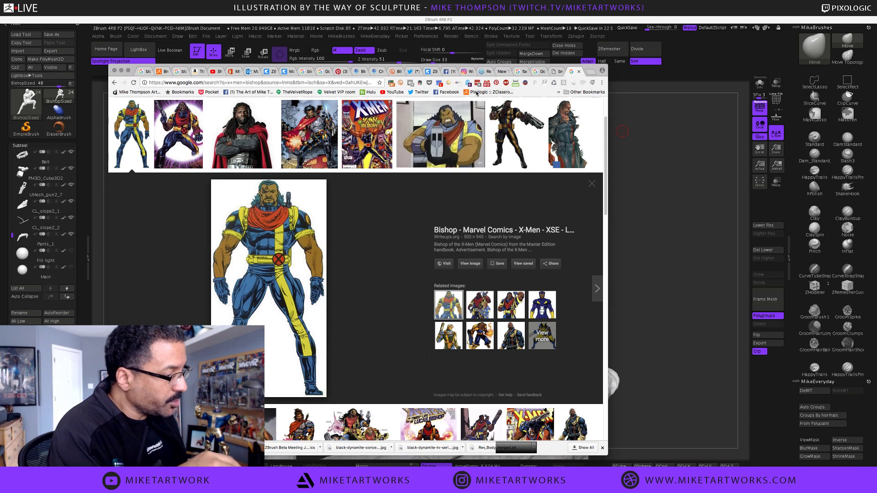
click(142, 140)
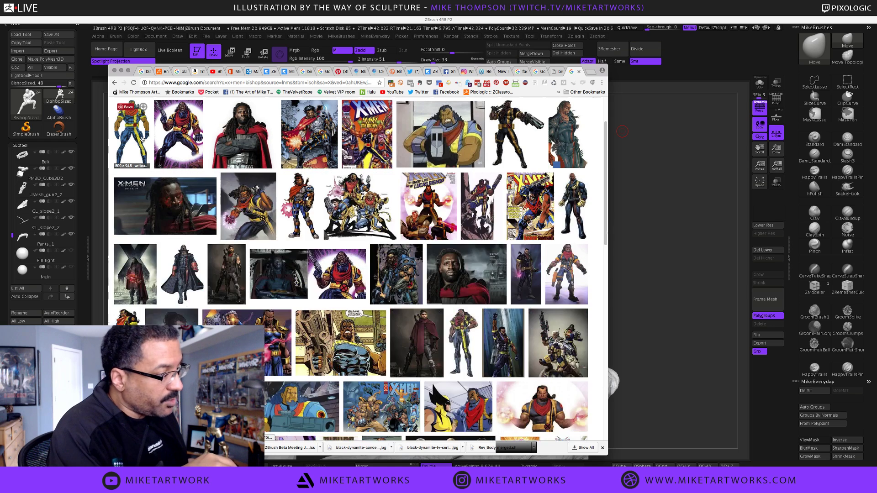
- Open the full-body Bishop drawing at full size, save it as a JPEG in the BishopPolypaint folder, and move the browser off the sculpture
click(142, 139)
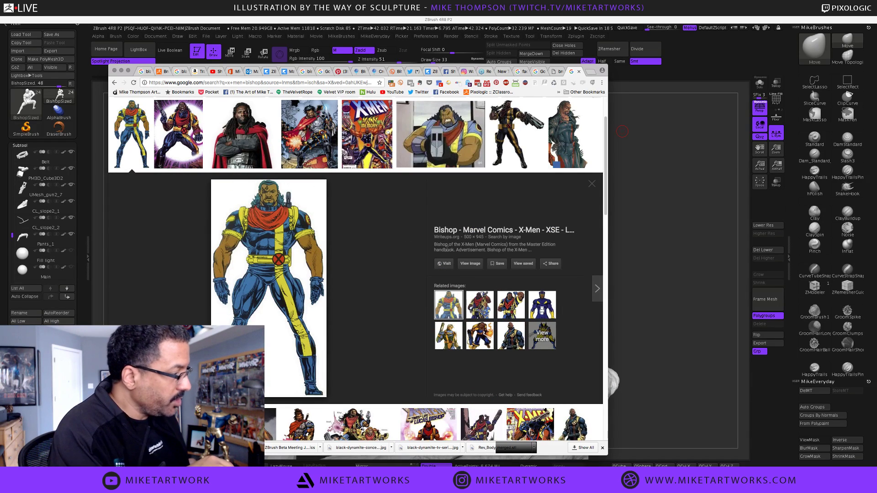
click(472, 264)
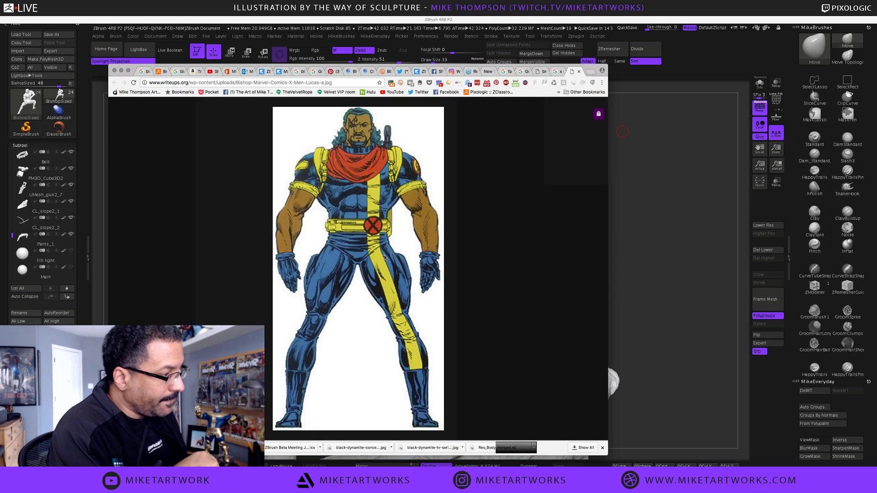
right_click(369, 220)
click(393, 228)
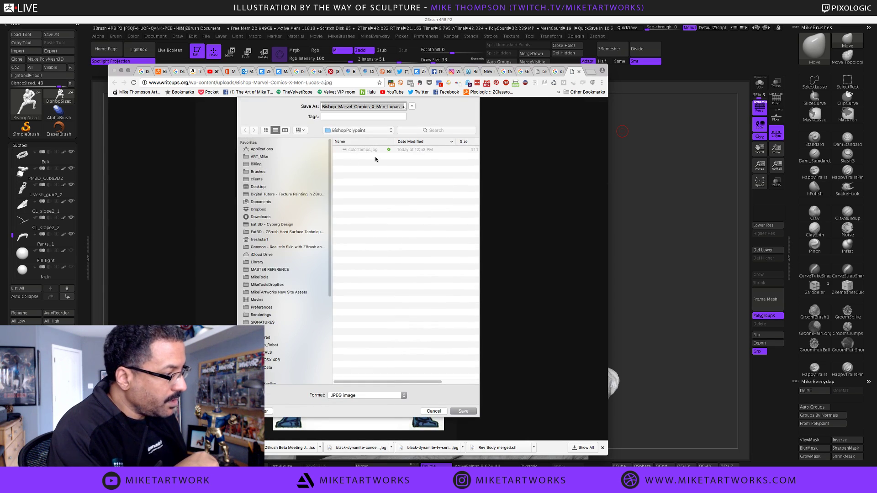
click(462, 411)
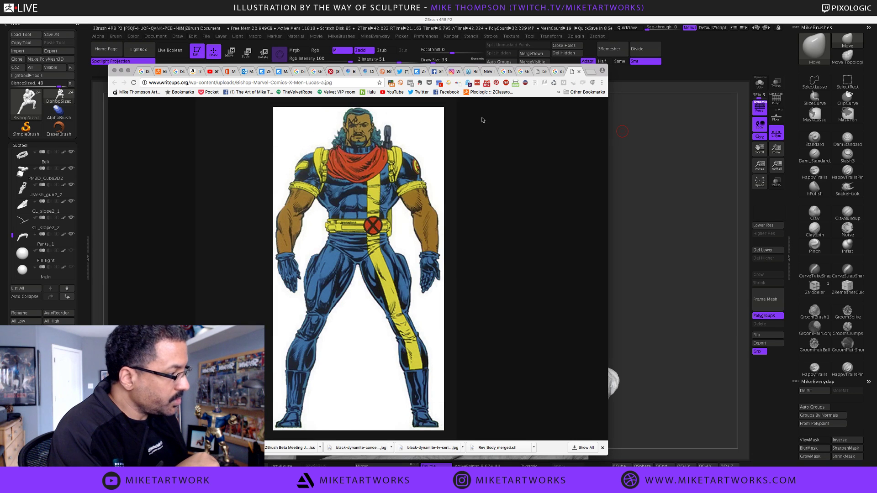
mouse_move(429, 68)
mouse_down()
mouse_move(336, 138)
mouse_move(0, 160)
mouse_up()
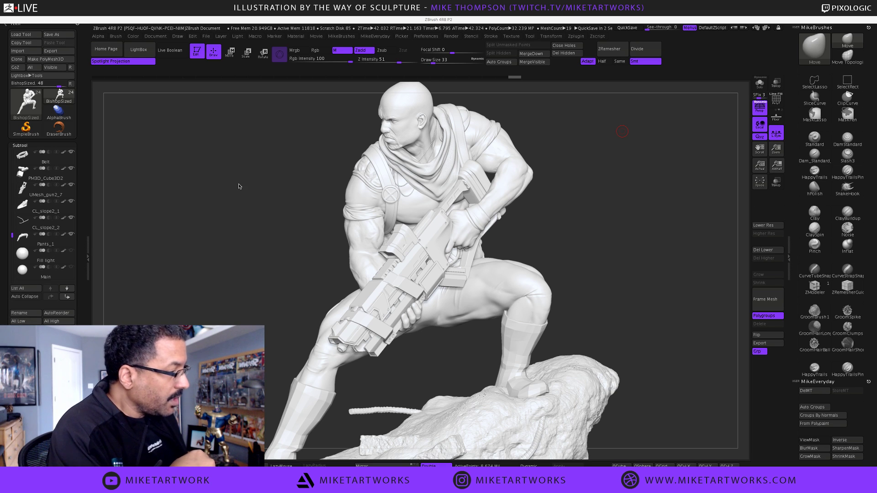
- Quick save the project and isolate the BishopSized body subtool with Solo
key(ctrl+s)
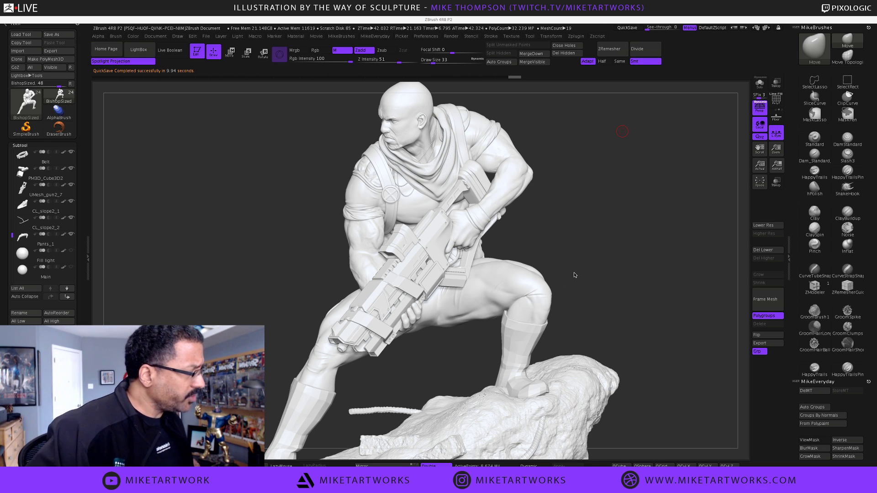
drag(566, 233, 513, 169)
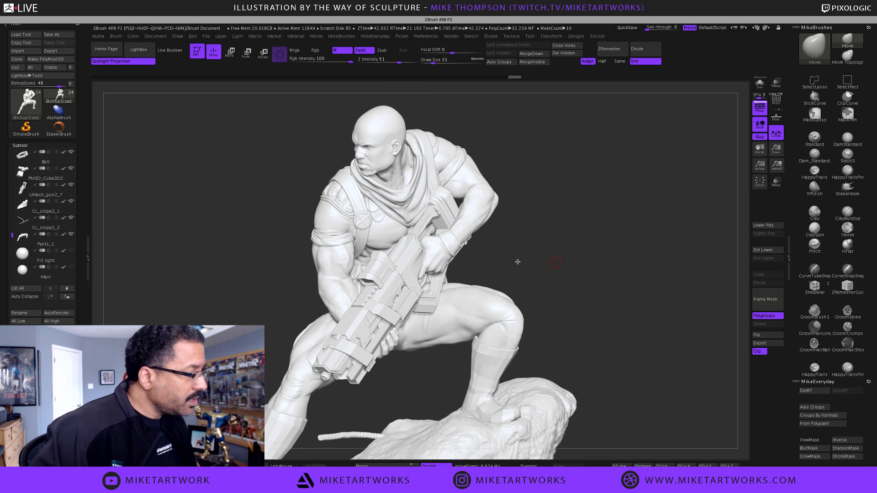
click(759, 84)
- Set the brush to apply Rgb only and fill the BishopSized body with the current red using FillObject
key(space)
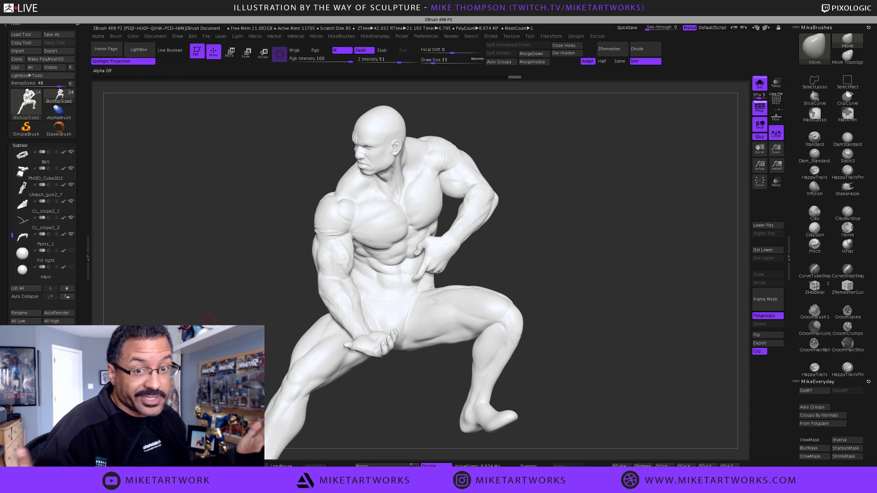
key(space)
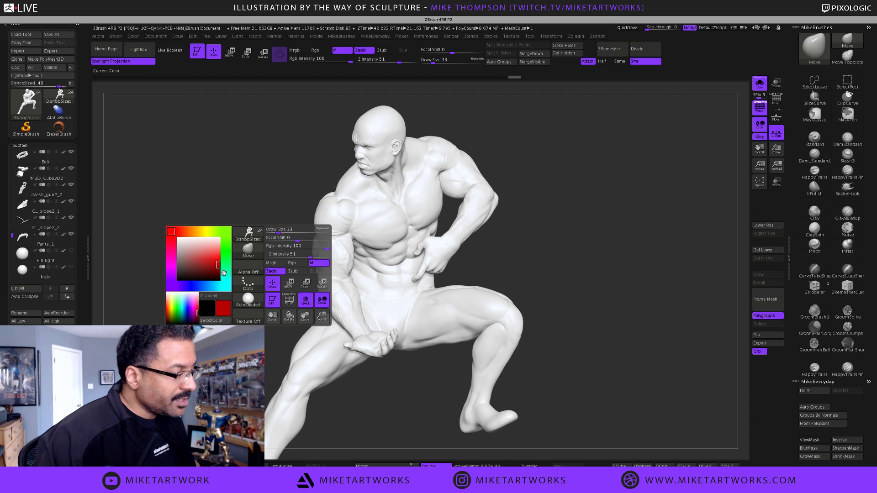
click(302, 267)
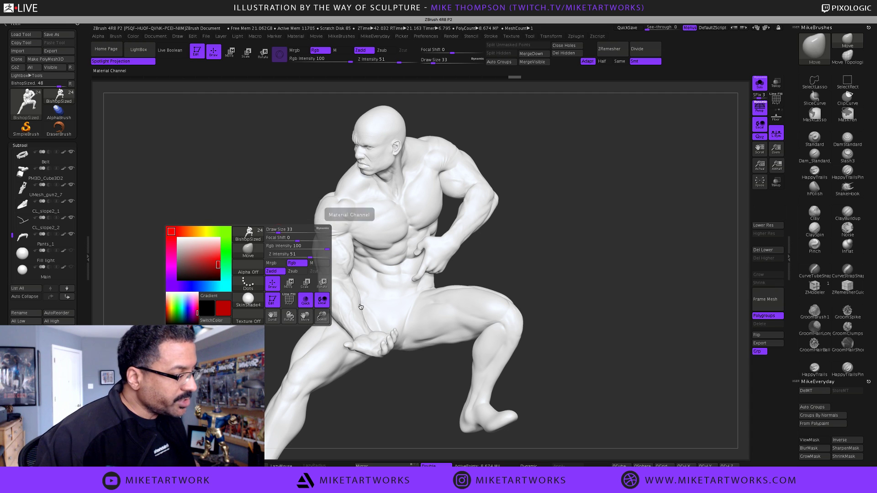
click(133, 34)
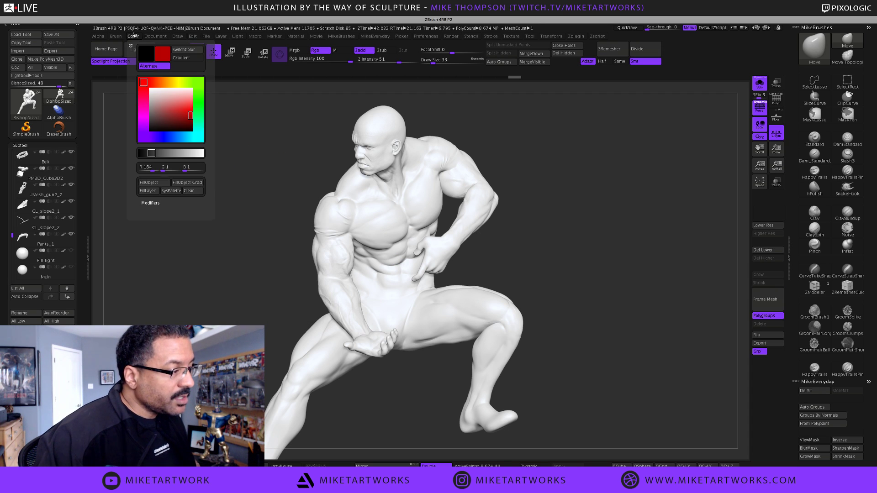
click(154, 183)
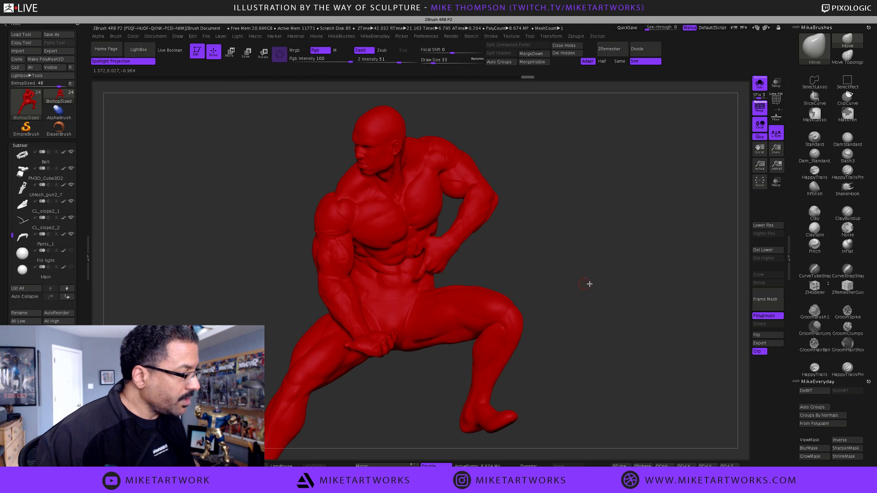
drag(546, 289, 607, 271)
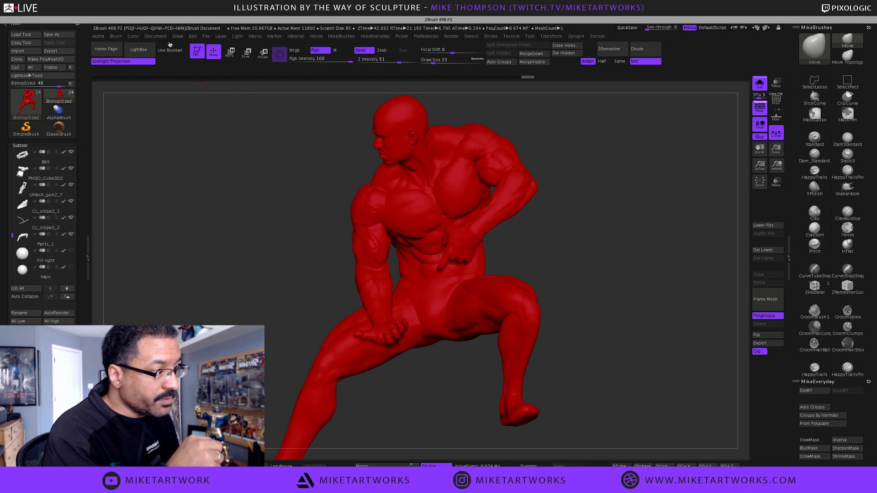
click(134, 36)
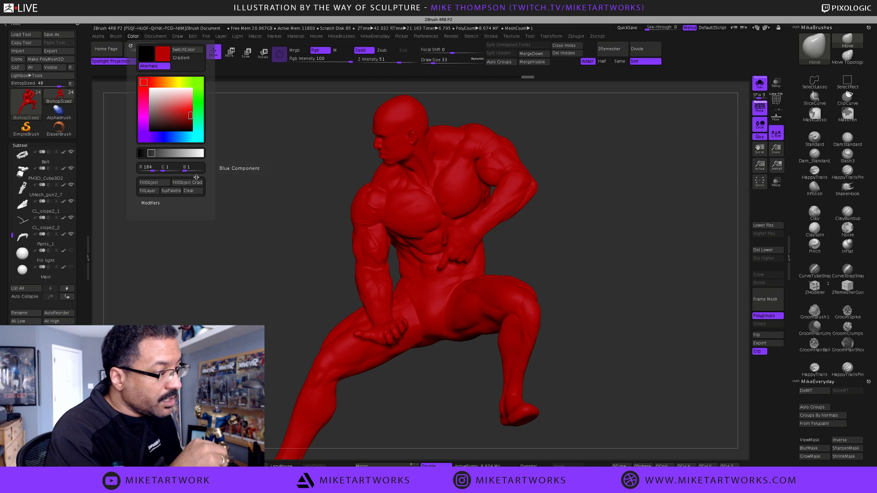
key(space)
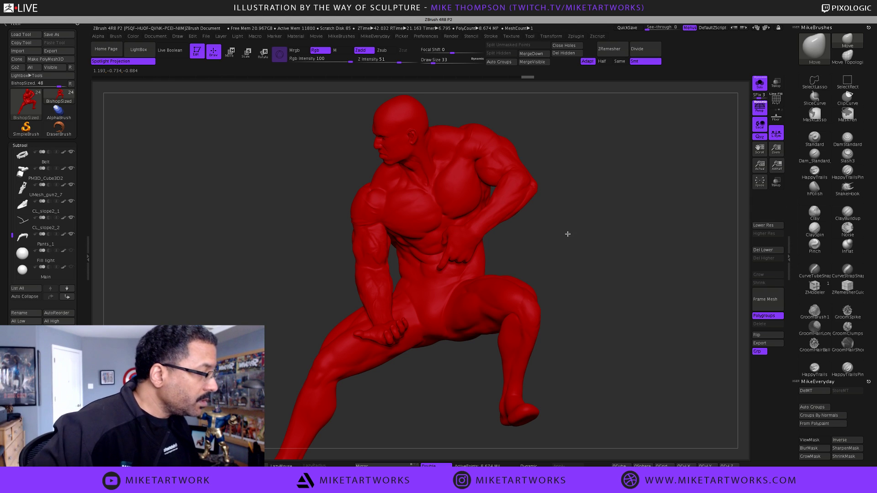
- Show only the head region of the body and hide the leftover shoulder geometry beside the neck
scroll(575, 243, up, 2)
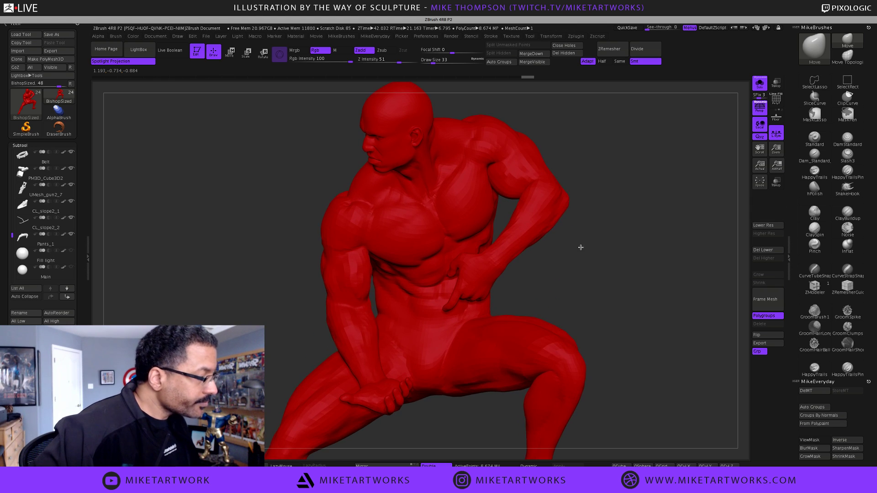
drag(580, 248, 575, 272)
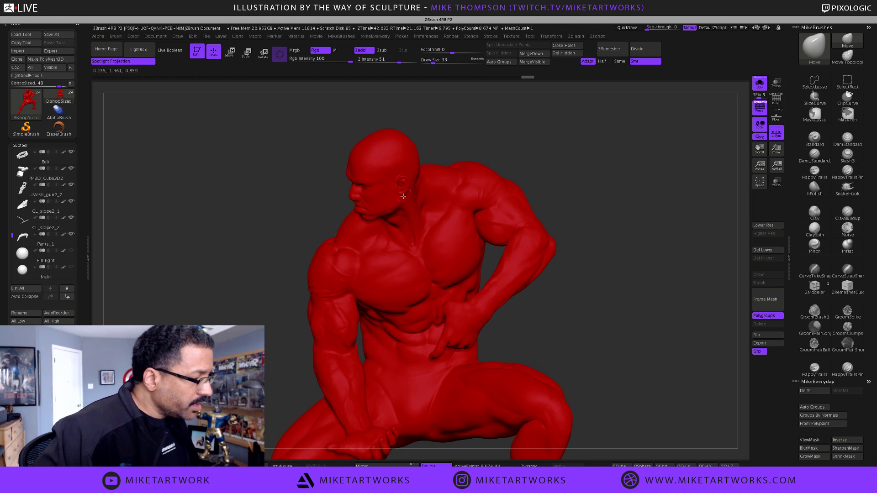
drag(566, 129, 546, 156)
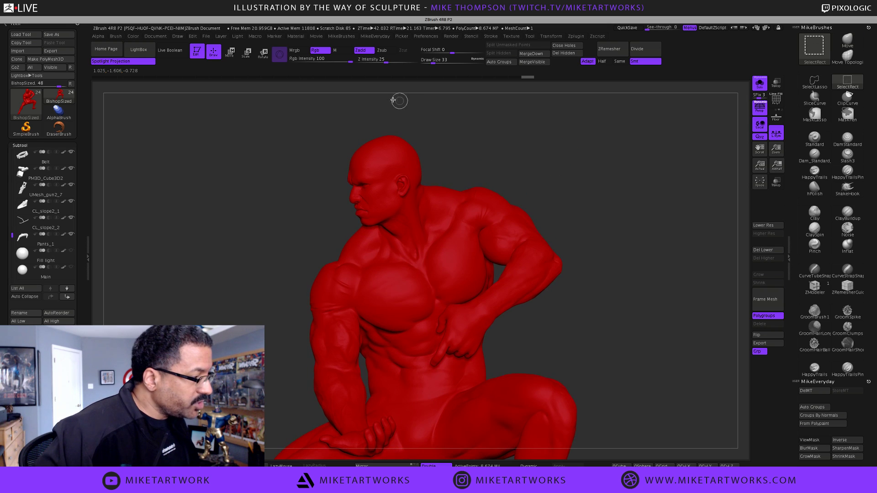
ctrl+shift+drag(403, 100, 428, 237)
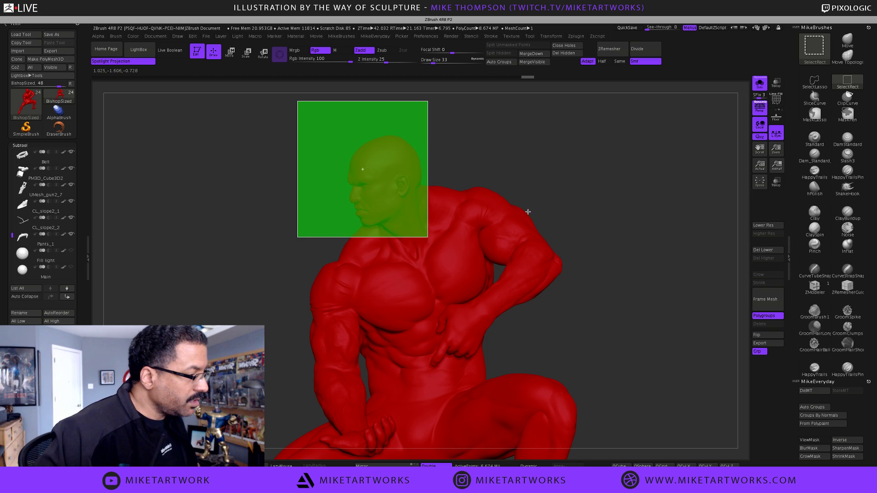
ctrl+shift+drag(541, 210, 563, 228)
drag(486, 265, 572, 314)
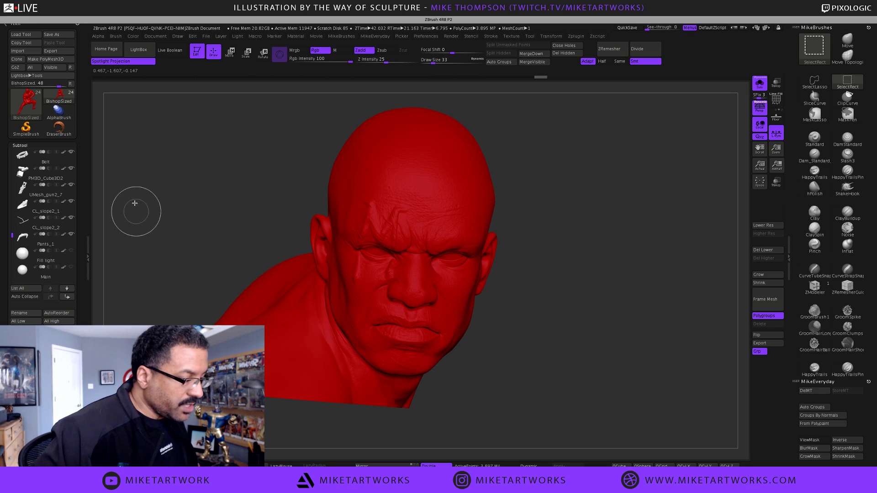
mouse_move(128, 203)
ctrl+shift+mouse_down()
mouse_move(293, 451)
mouse_move(305, 450)
ctrl+shift+mouse_up()
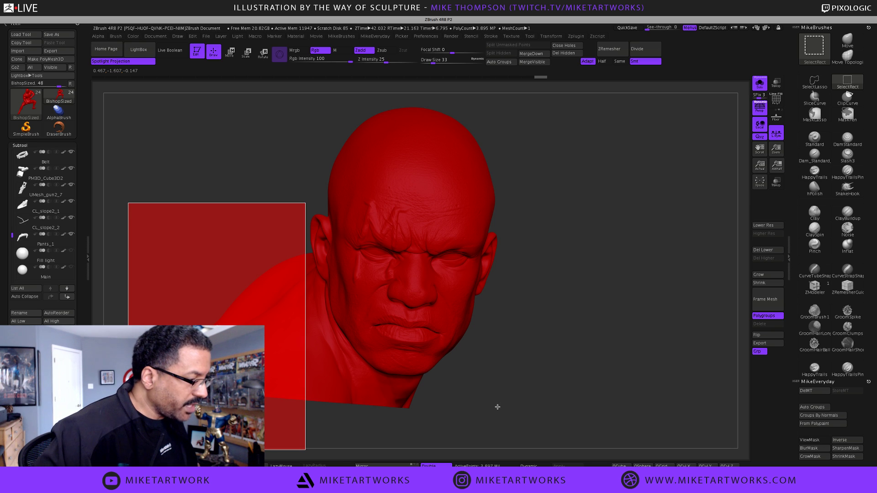
drag(509, 401, 511, 397)
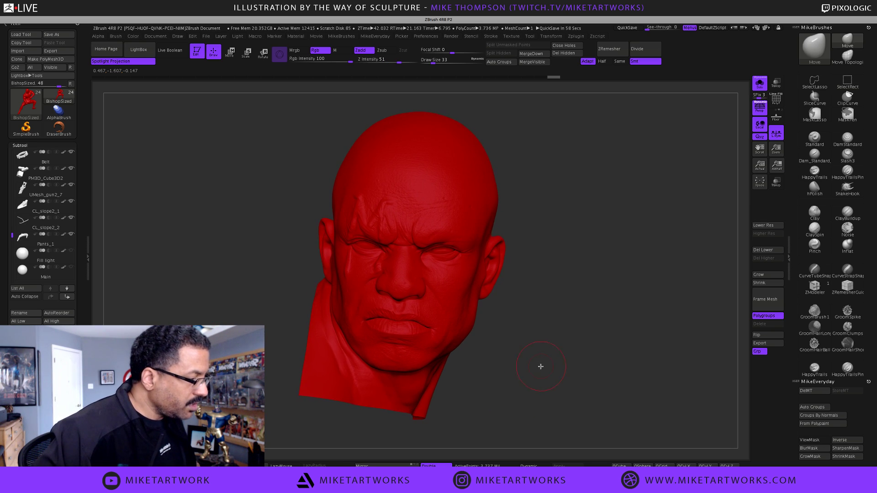
drag(540, 369, 541, 369)
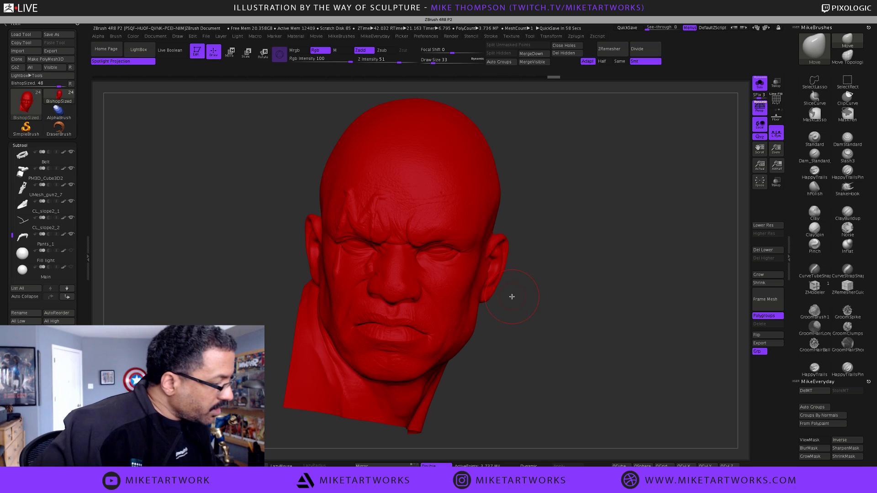
- Choose a bright golden yellow as the current painting color
key(space)
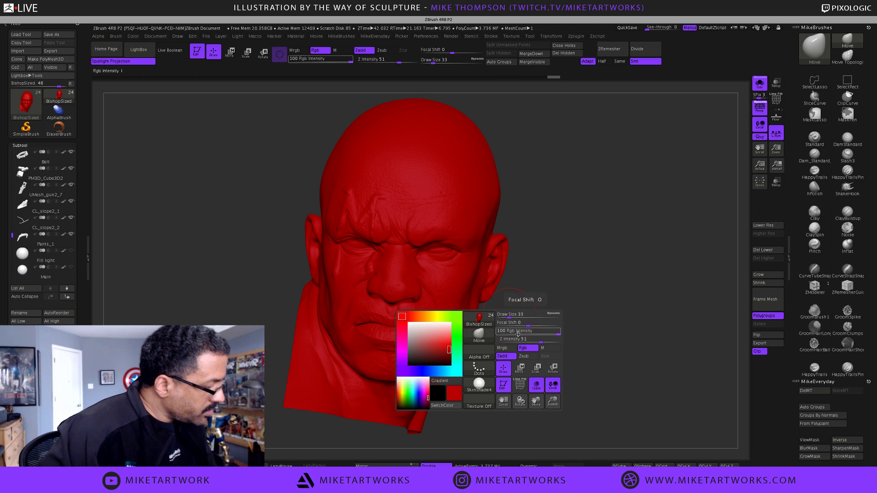
click(430, 316)
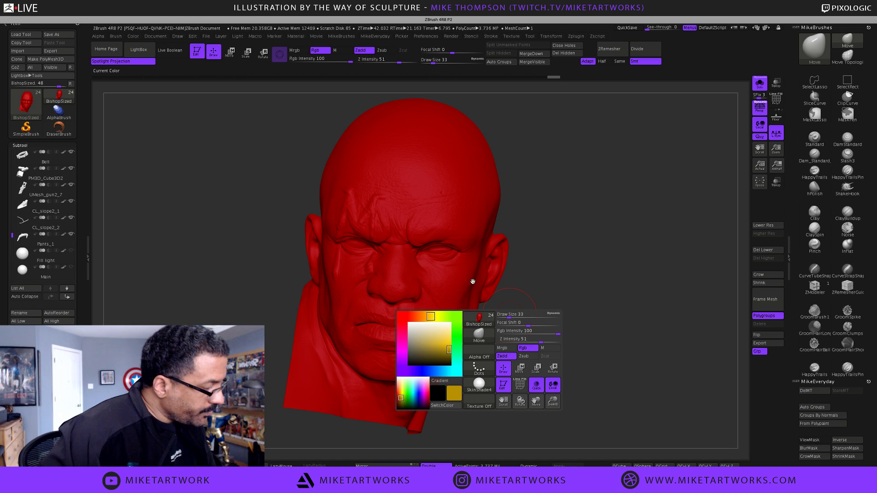
drag(451, 346, 449, 343)
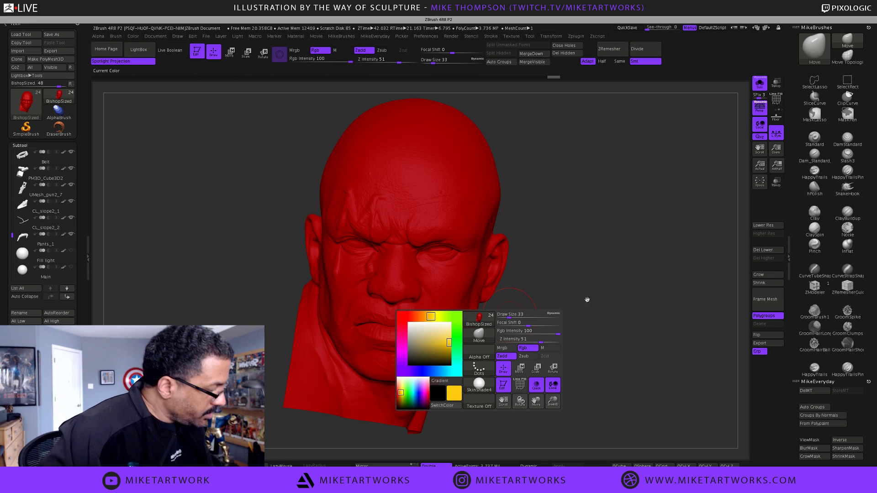
- Set the brush stroke to Spray and assign Alpha 21 as its alpha
click(485, 368)
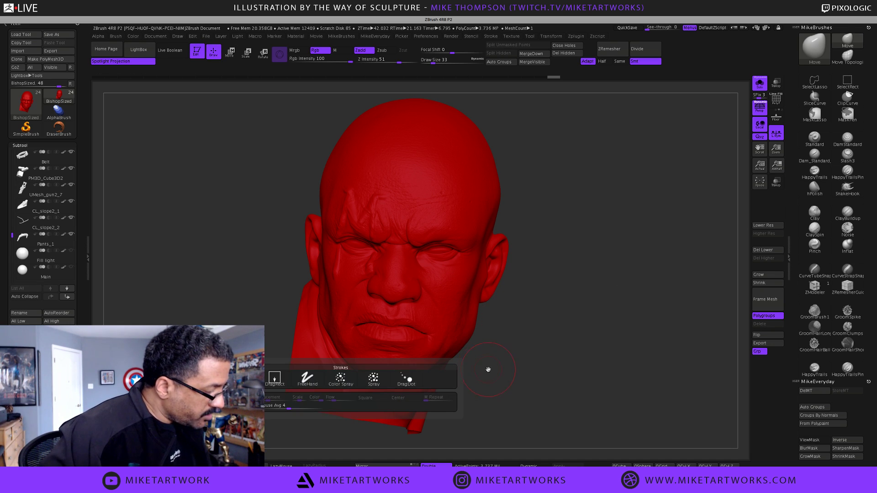
click(372, 386)
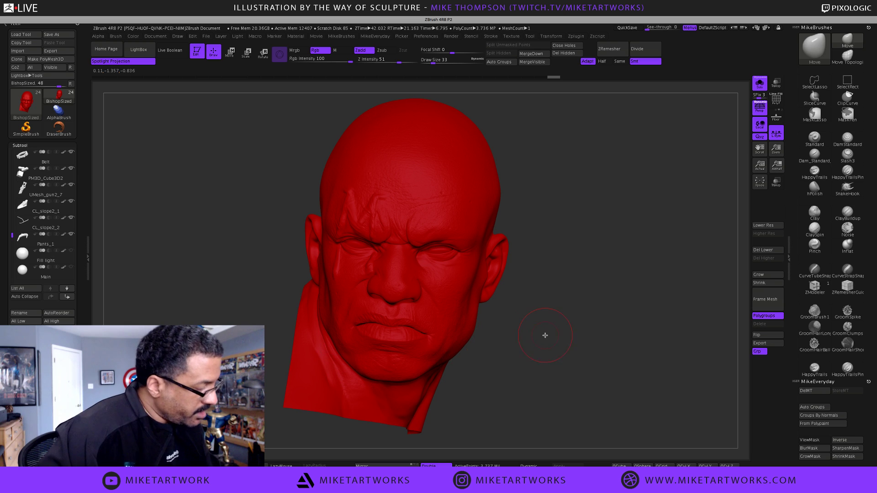
key(space)
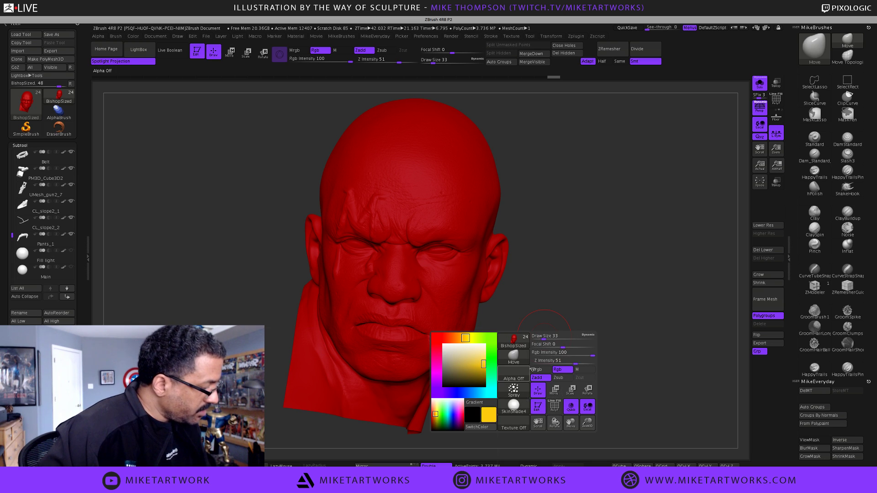
key(space)
click(497, 406)
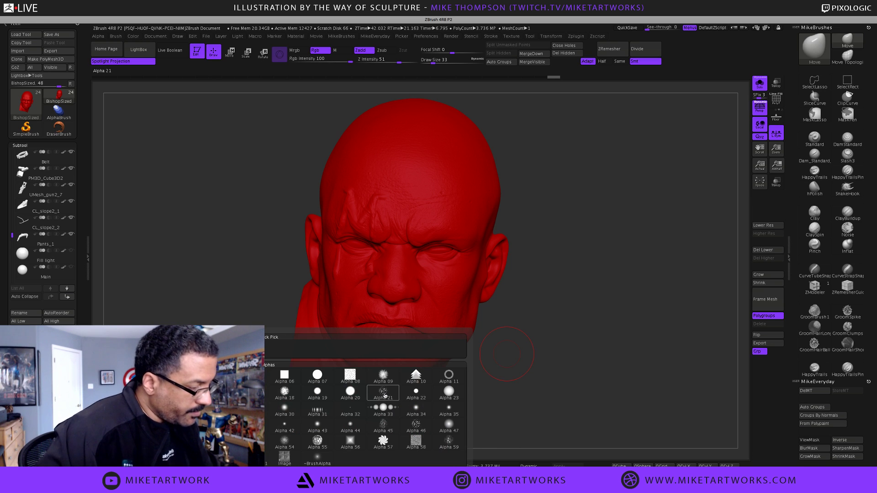
drag(538, 338, 506, 378)
- Lower the Rgb Intensity to 15 and turn off Zadd so that the brush only paints color
key(space)
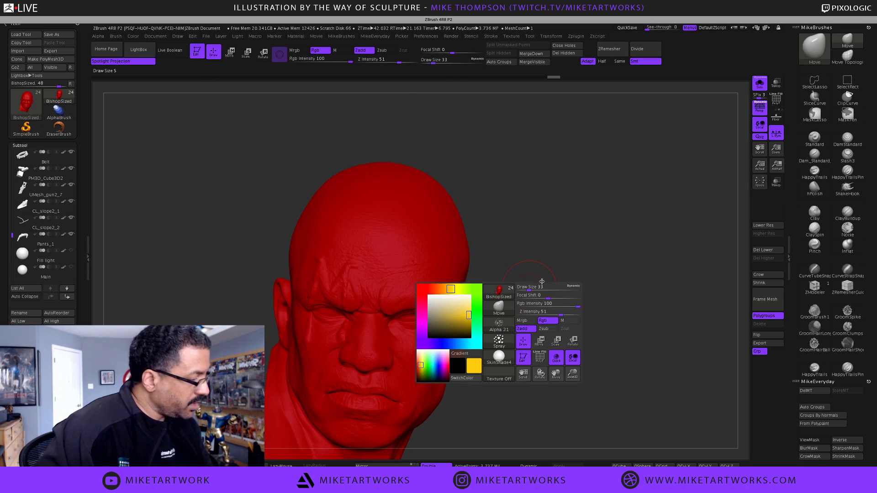
click(577, 305)
drag(577, 306, 575, 306)
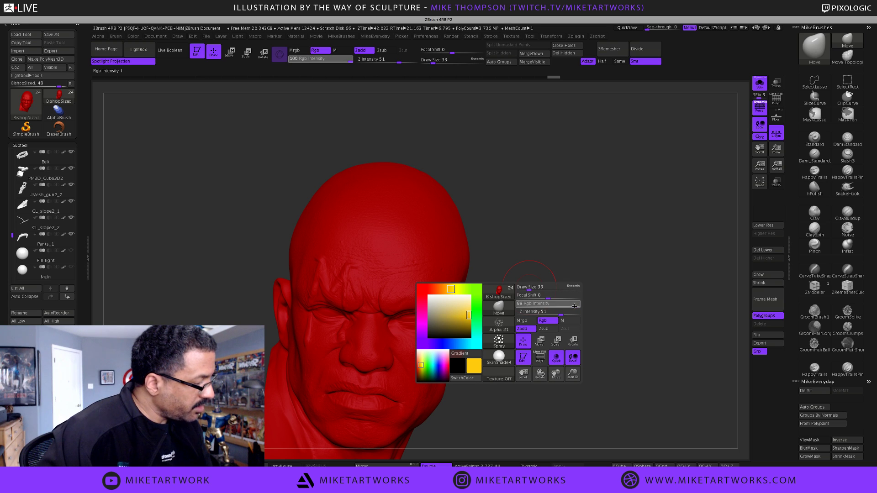
text(15)
key(Return)
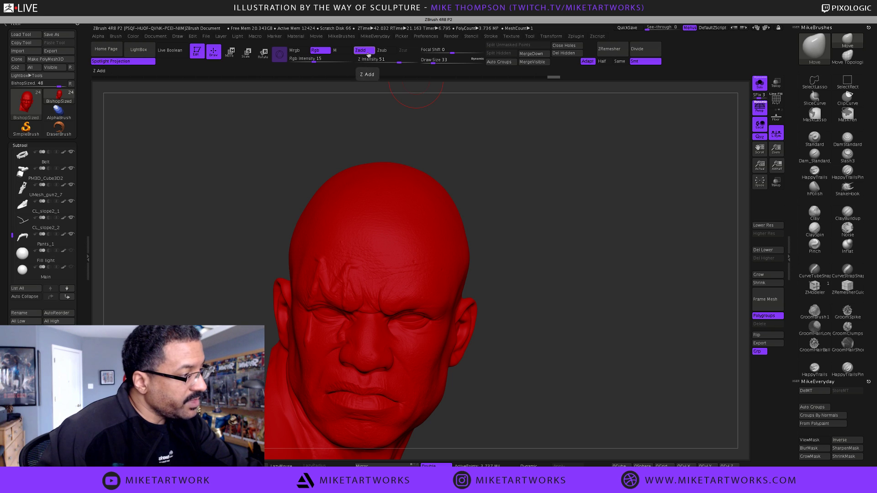
click(366, 53)
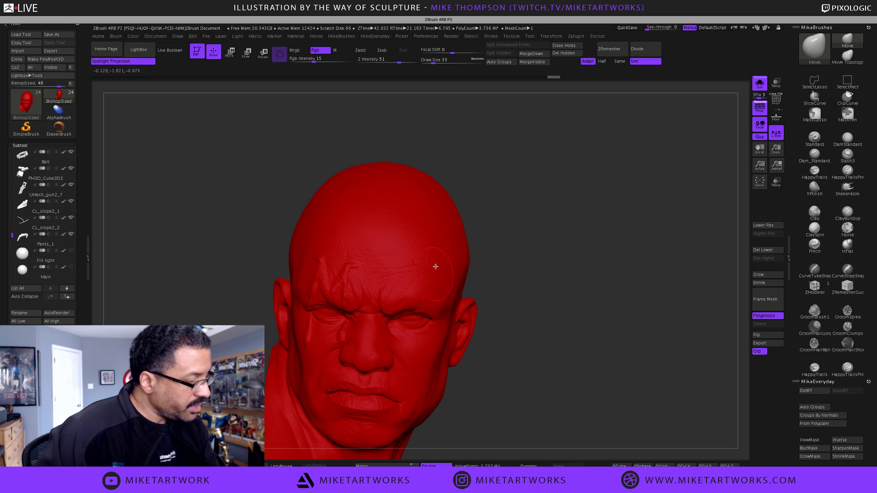
- Switch from the Move brush to the Standard brush for painting on the head
key(space)
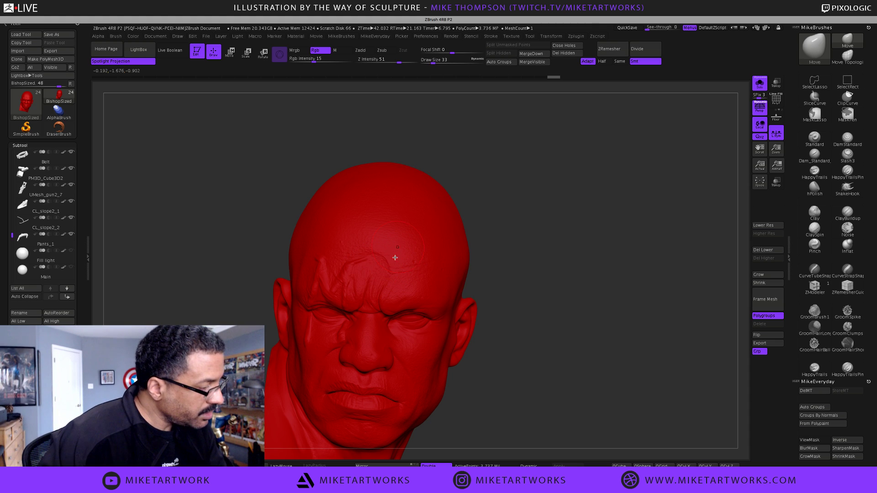
key(ctrl)
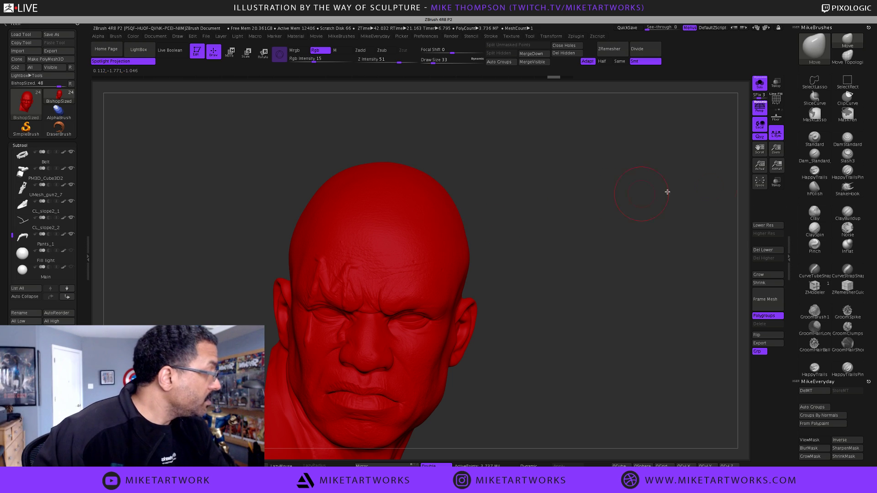
click(815, 138)
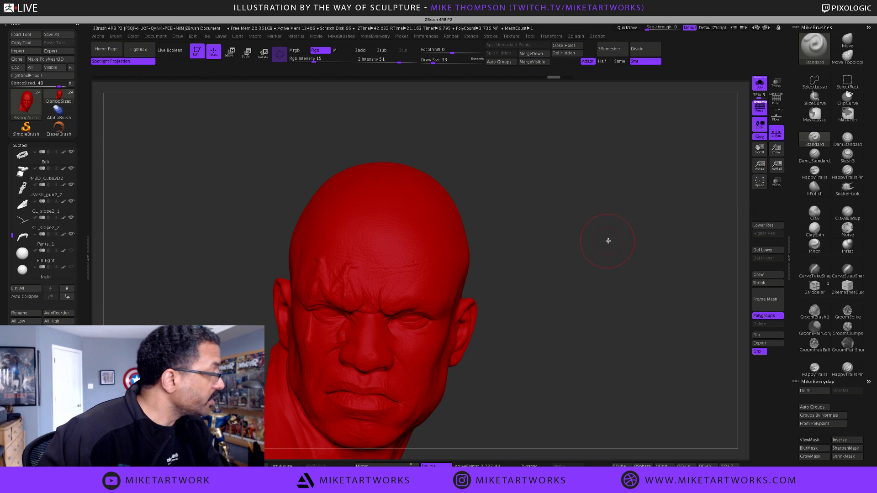
key(space)
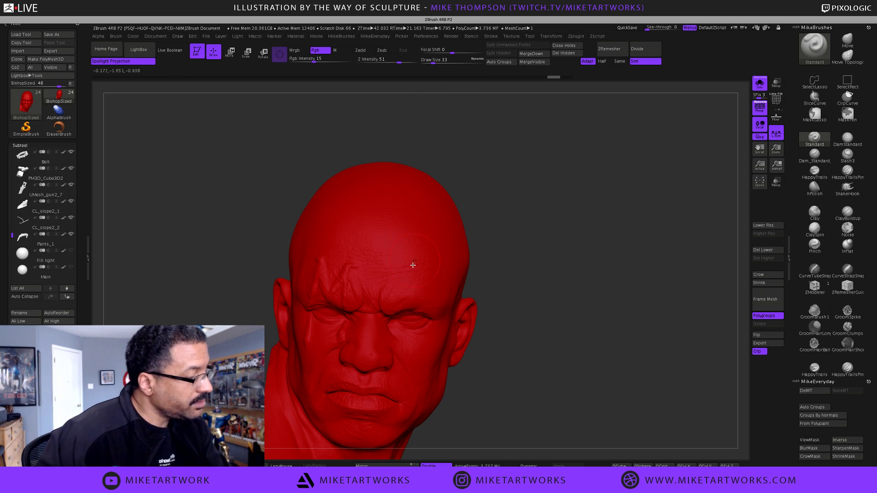
key(space)
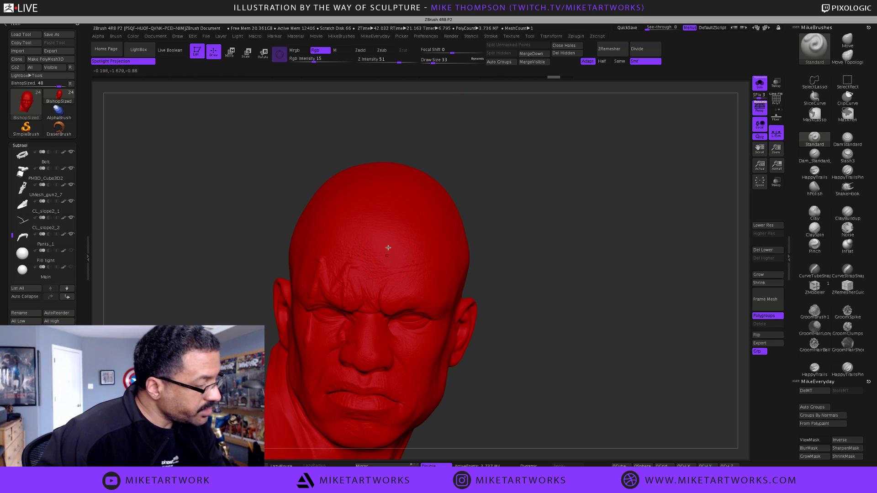
- Spray mottled yellow over the forehead above the brows and up onto the front of the scalp
mouse_move(394, 247)
mouse_down()
mouse_move(393, 265)
mouse_move(430, 248)
mouse_up()
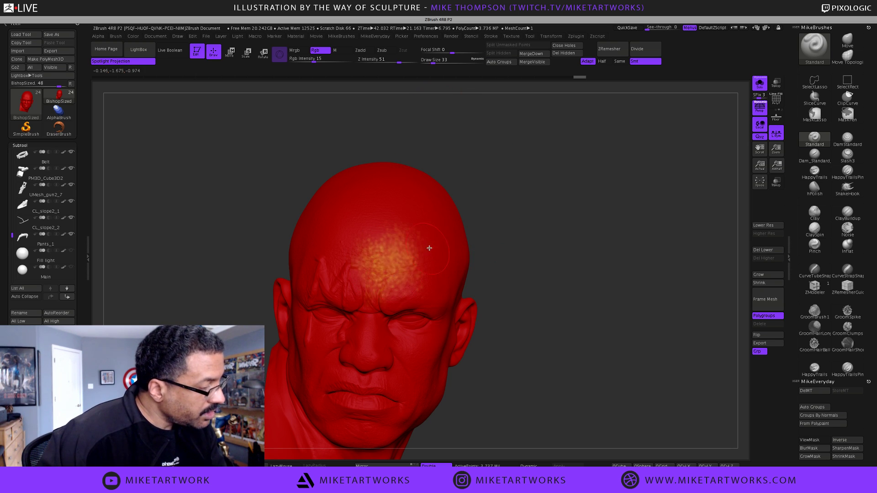
drag(511, 266, 525, 267)
mouse_move(371, 247)
mouse_down()
mouse_move(352, 261)
mouse_move(387, 274)
mouse_move(434, 263)
mouse_move(438, 272)
mouse_move(350, 270)
mouse_move(384, 239)
mouse_move(411, 249)
mouse_move(398, 284)
mouse_up()
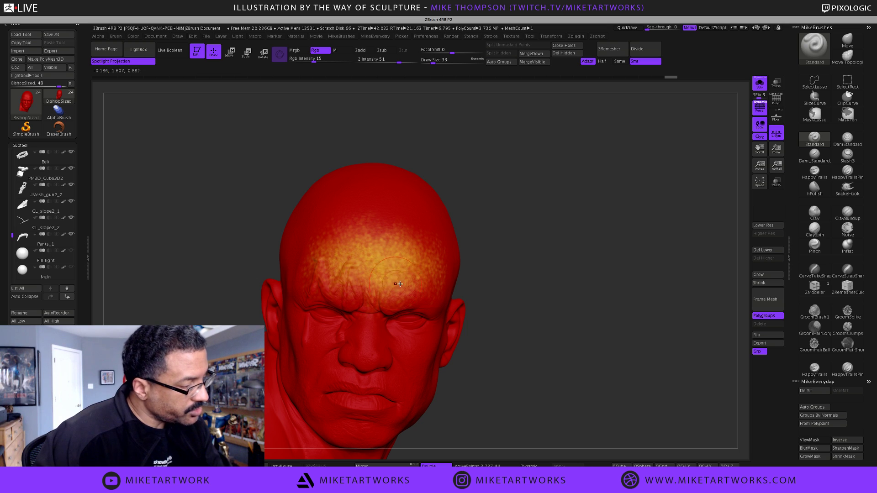
drag(376, 241, 437, 231)
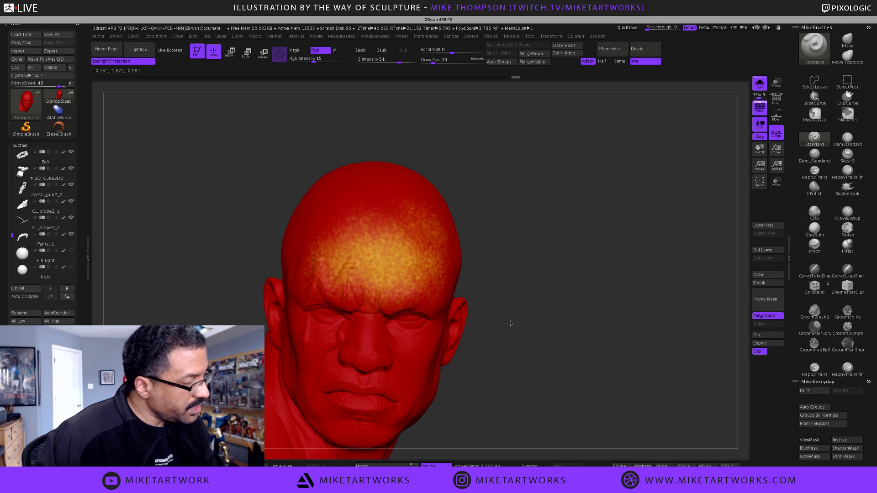
drag(509, 323, 515, 364)
mouse_move(389, 199)
mouse_down()
mouse_move(467, 148)
mouse_move(457, 216)
mouse_move(438, 137)
mouse_move(475, 211)
mouse_move(508, 127)
mouse_move(448, 158)
mouse_move(457, 149)
mouse_up()
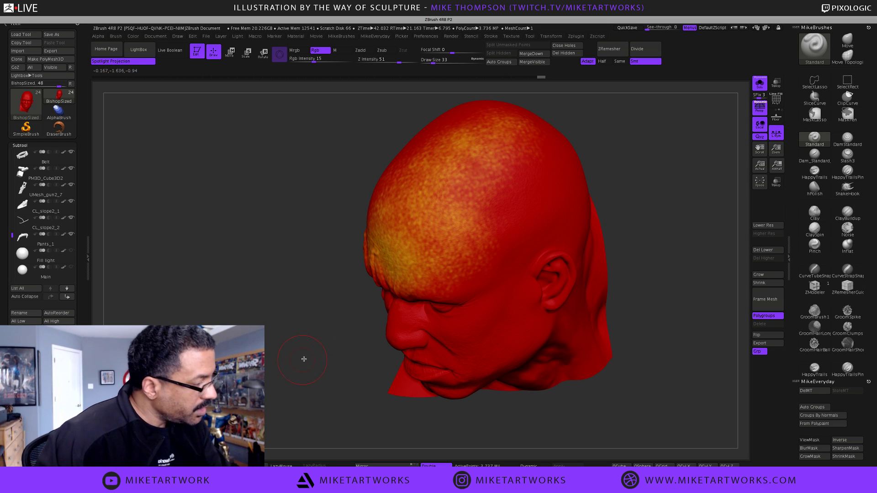
- Extend the yellow spray across both upper sides of the scalp and over the crown
drag(304, 359, 329, 372)
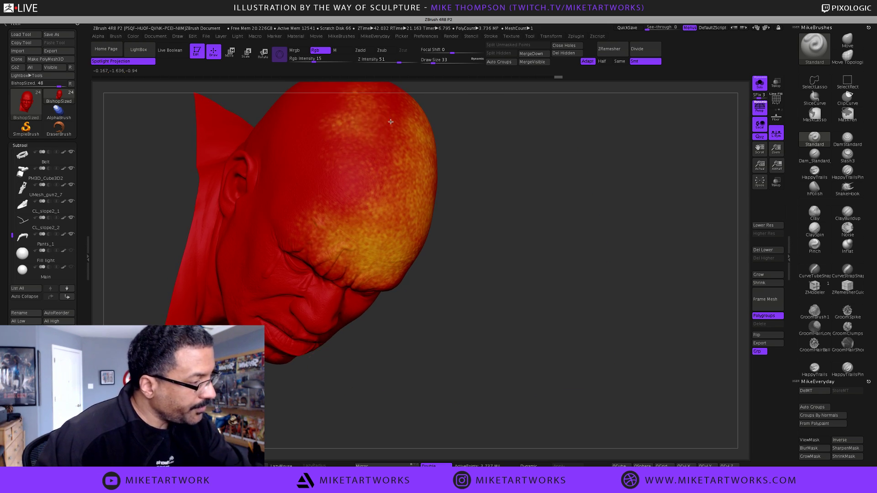
mouse_move(391, 121)
mouse_down()
mouse_move(352, 228)
mouse_move(366, 137)
mouse_move(407, 196)
mouse_move(383, 228)
mouse_move(341, 201)
mouse_move(400, 196)
mouse_move(393, 187)
mouse_up()
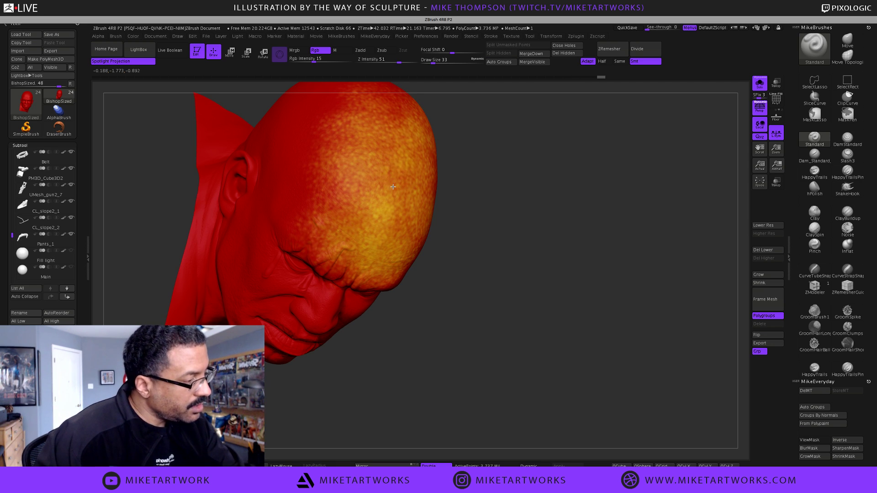
mouse_move(511, 269)
mouse_down()
mouse_move(560, 309)
mouse_move(498, 239)
mouse_move(485, 279)
mouse_move(434, 256)
mouse_move(511, 281)
mouse_move(518, 231)
mouse_move(526, 246)
mouse_move(486, 222)
mouse_move(569, 274)
mouse_move(542, 300)
mouse_move(576, 270)
mouse_move(457, 316)
mouse_move(473, 322)
mouse_move(432, 319)
mouse_up()
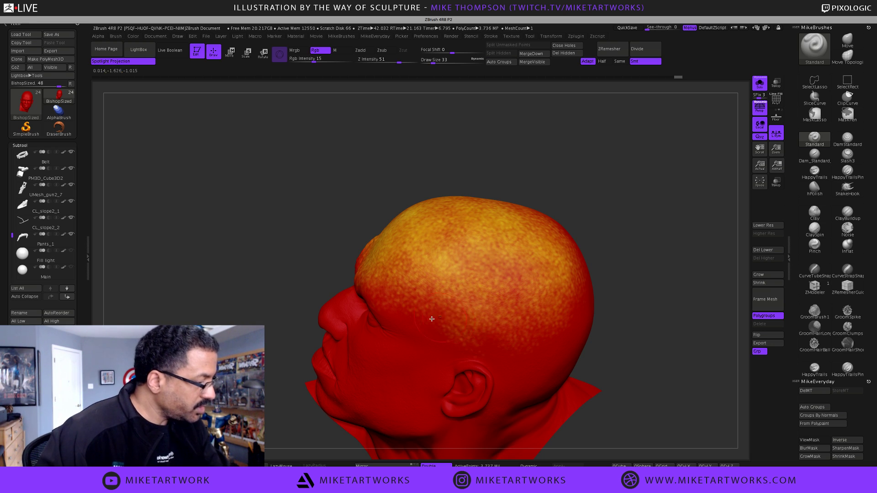
drag(634, 274, 643, 335)
mouse_move(564, 212)
mouse_down()
mouse_move(557, 262)
mouse_move(597, 216)
mouse_move(585, 208)
mouse_move(549, 228)
mouse_move(525, 215)
mouse_move(594, 255)
mouse_move(595, 297)
mouse_move(594, 256)
mouse_move(630, 297)
mouse_move(603, 325)
mouse_move(559, 303)
mouse_up()
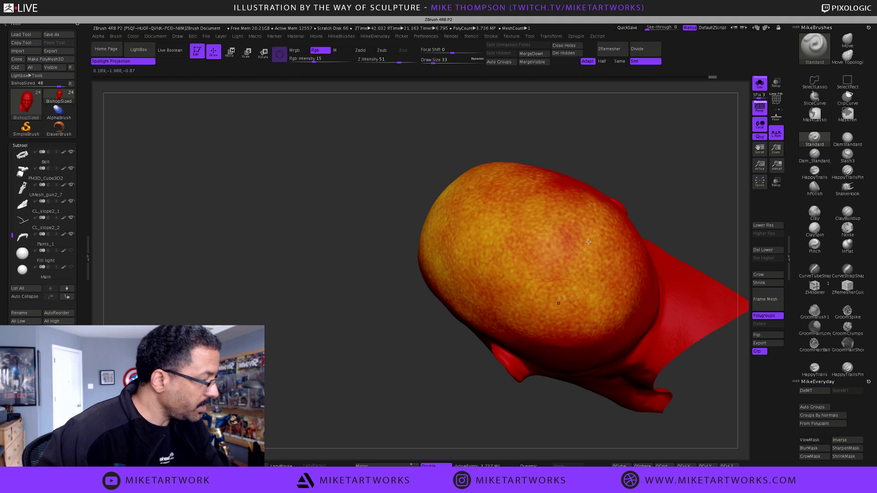
- Spray yellow over the remaining red on the character's right side of the skull, from the temple to behind the ear
drag(336, 411, 295, 420)
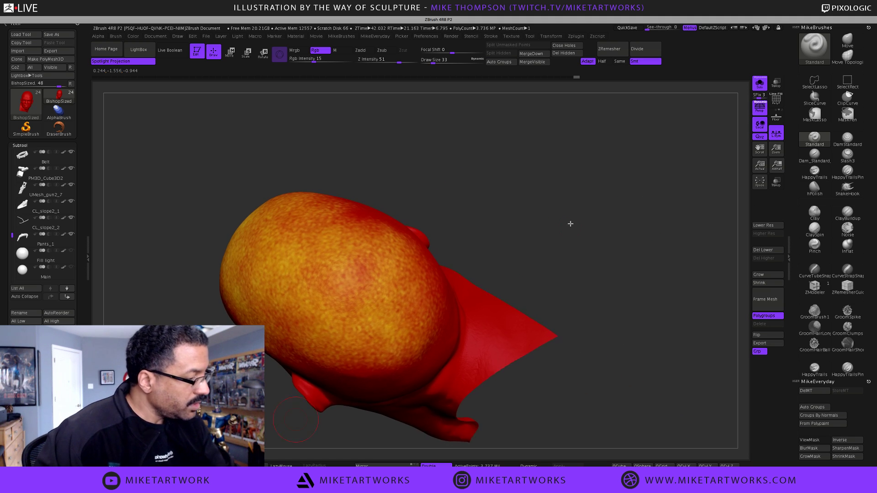
drag(571, 224, 564, 288)
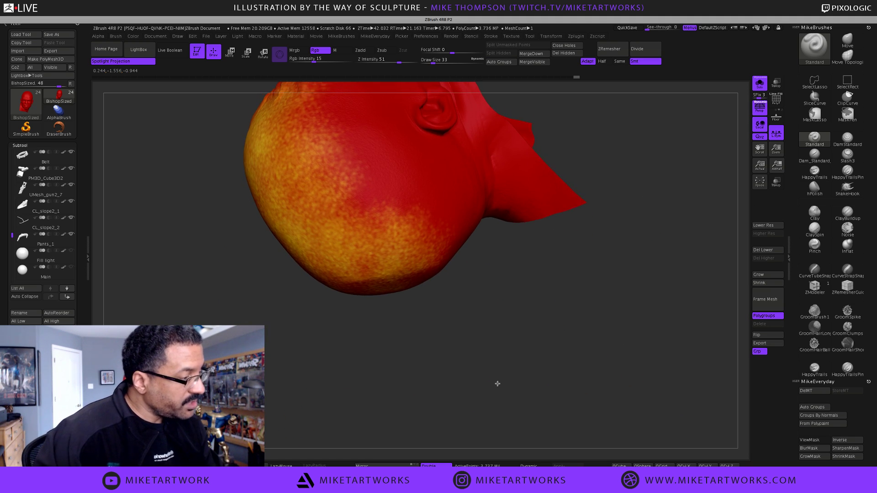
alt+drag(481, 275, 497, 382)
alt+click(643, 259)
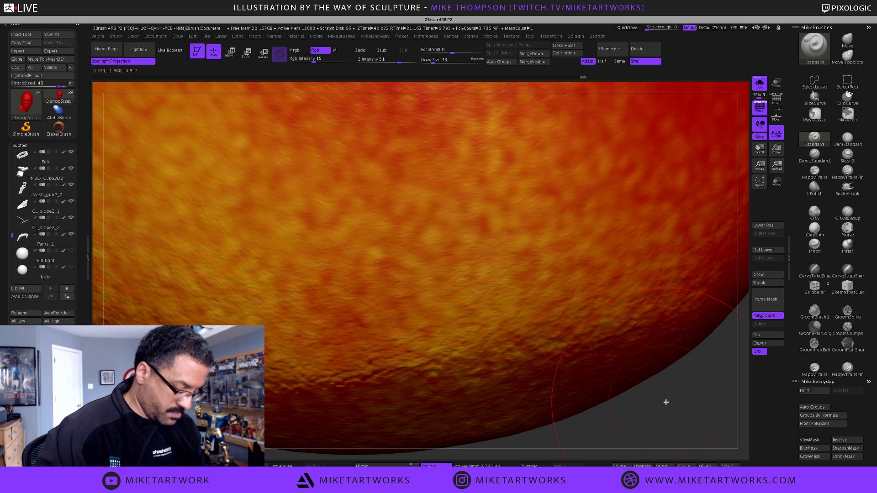
key(f)
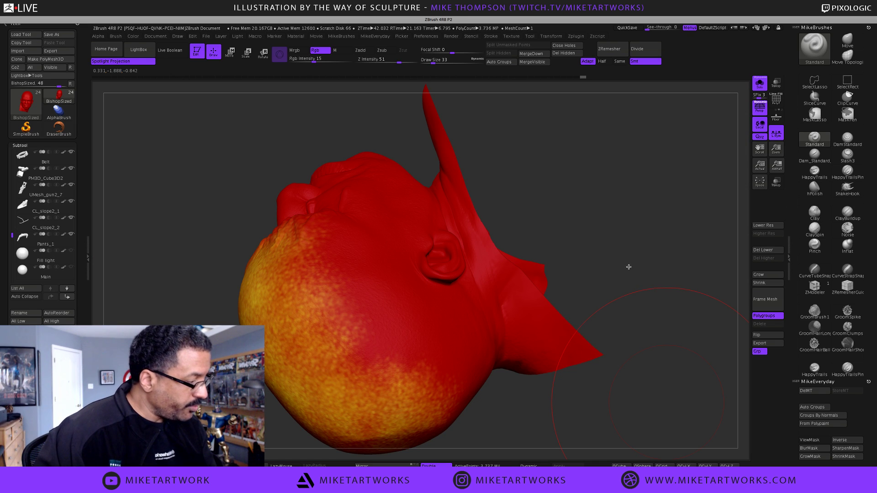
key(f)
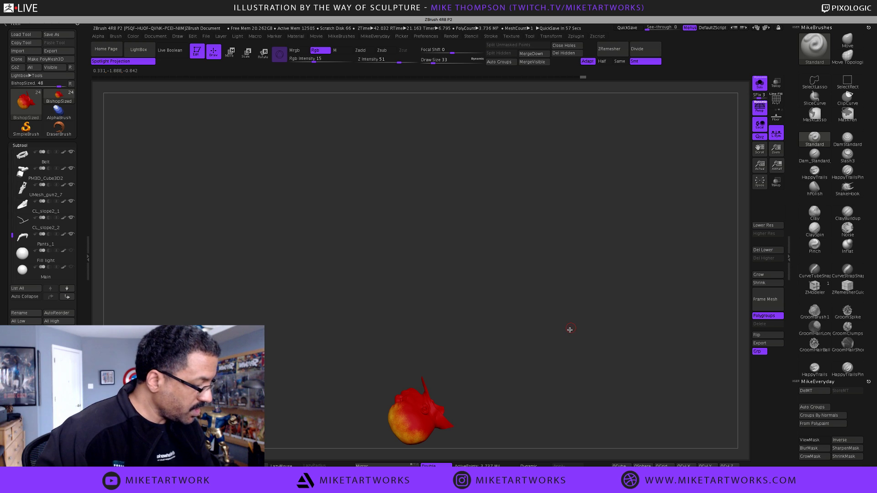
key(f)
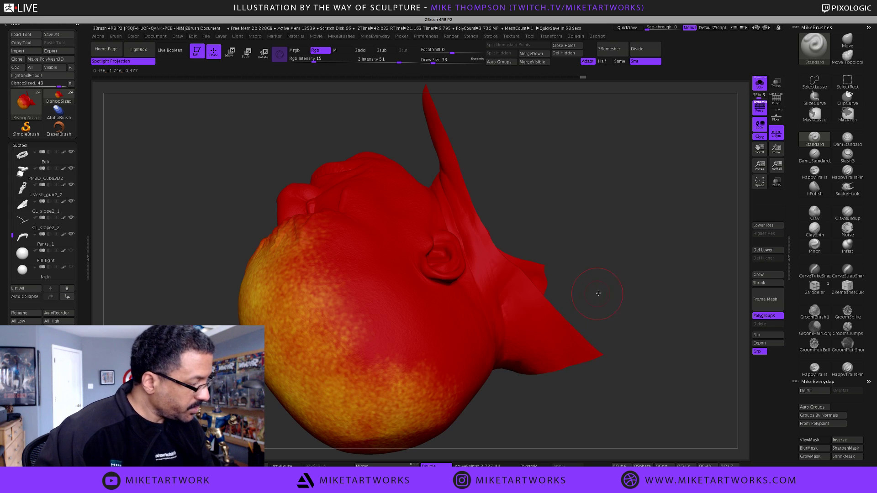
drag(627, 269, 621, 278)
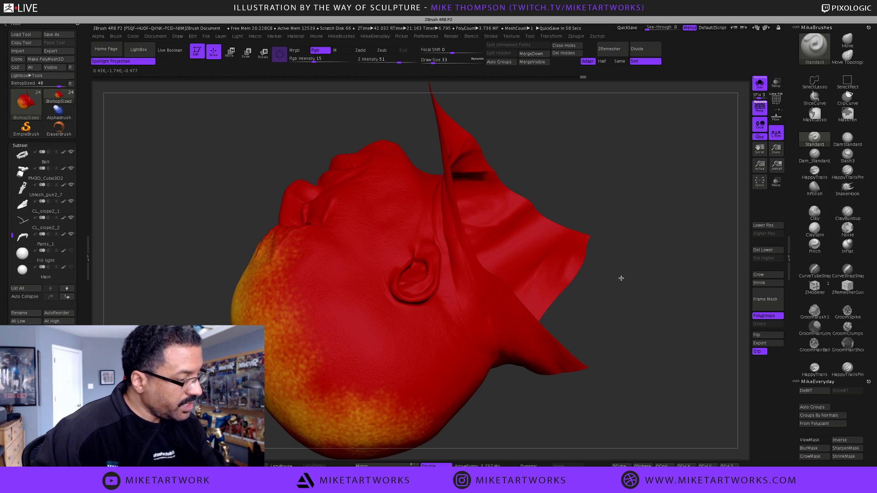
mouse_move(286, 320)
mouse_down()
mouse_move(311, 319)
mouse_move(361, 402)
mouse_move(306, 386)
mouse_move(297, 347)
mouse_move(341, 340)
mouse_move(402, 402)
mouse_move(408, 361)
mouse_move(366, 343)
mouse_move(352, 361)
mouse_move(320, 348)
mouse_move(272, 293)
mouse_move(270, 308)
mouse_up()
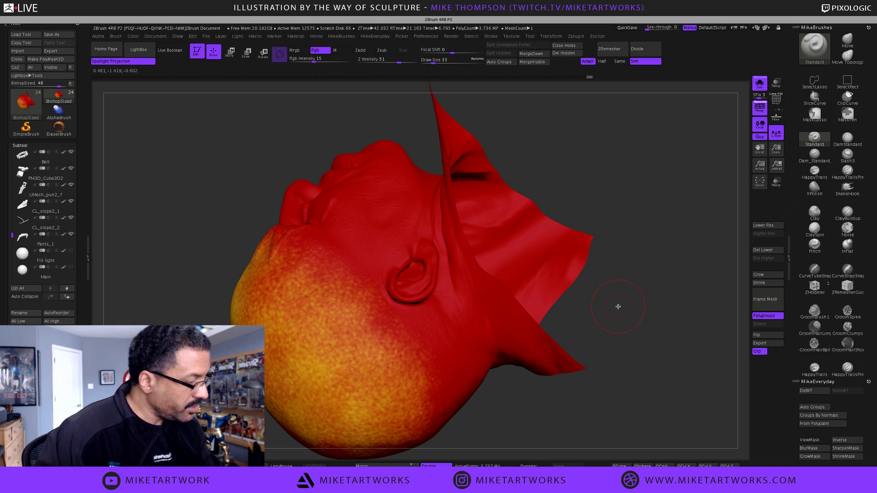
mouse_move(420, 355)
mouse_down()
mouse_move(429, 348)
mouse_move(453, 361)
mouse_move(446, 393)
mouse_move(440, 325)
mouse_move(455, 397)
mouse_move(421, 425)
mouse_up()
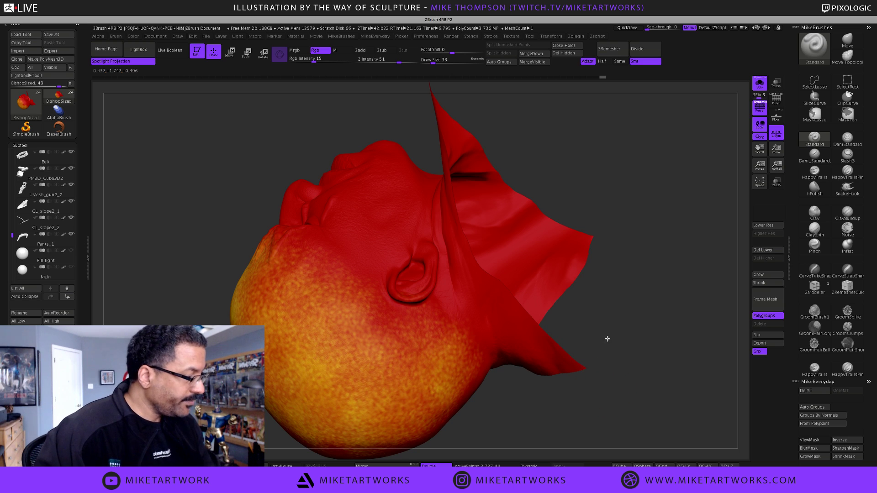
- Spray mottled yellow over the remaining red on the character's left side of the skull, above and behind the ear
drag(608, 339, 608, 329)
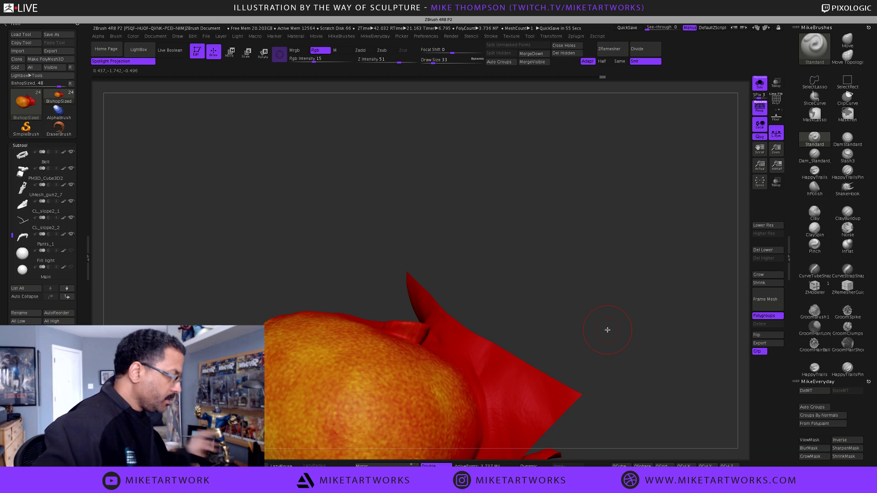
drag(590, 325, 589, 294)
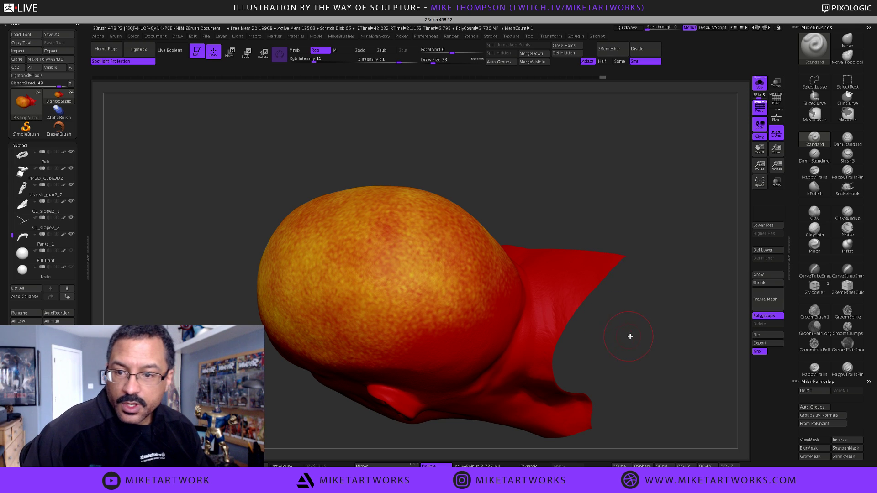
mouse_move(635, 337)
mouse_down()
mouse_move(626, 344)
mouse_move(629, 336)
mouse_up()
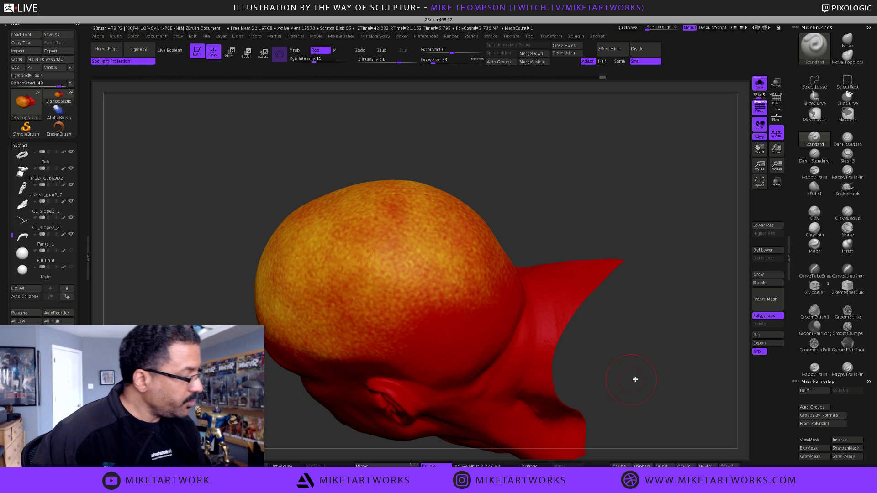
drag(635, 379, 636, 367)
mouse_move(429, 327)
mouse_down()
mouse_move(399, 319)
mouse_move(468, 313)
mouse_move(461, 240)
mouse_up()
mouse_move(437, 297)
mouse_down()
mouse_move(413, 311)
mouse_move(443, 281)
mouse_move(509, 267)
mouse_move(502, 295)
mouse_up()
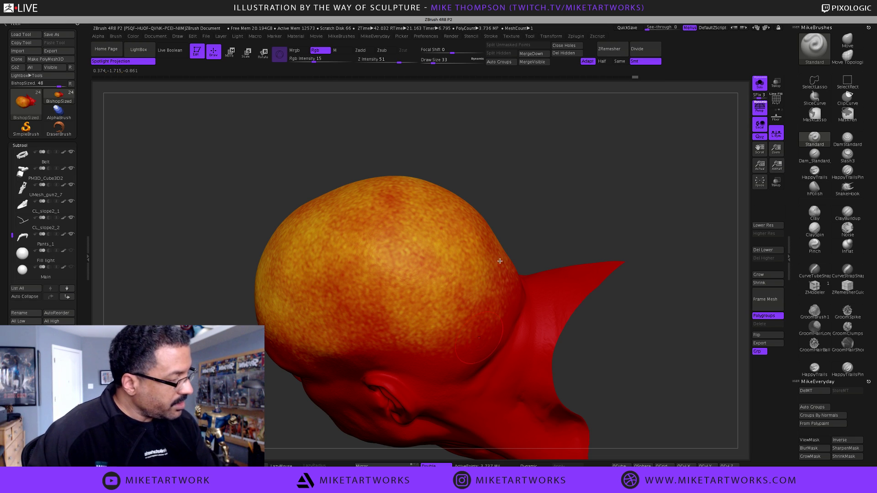
- Blend the yellow spray across the character's left side from temple to back of the skull, undoing the last two strokes
drag(623, 231, 597, 243)
mouse_move(423, 321)
mouse_down()
mouse_move(411, 342)
mouse_move(365, 270)
mouse_move(421, 340)
mouse_move(469, 302)
mouse_up()
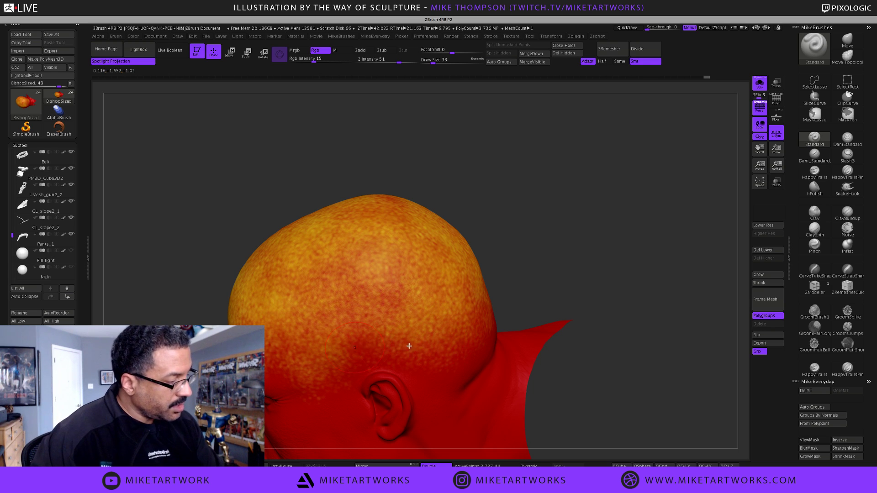
mouse_move(615, 225)
mouse_down()
mouse_move(507, 264)
mouse_move(500, 243)
mouse_up()
drag(507, 274, 514, 256)
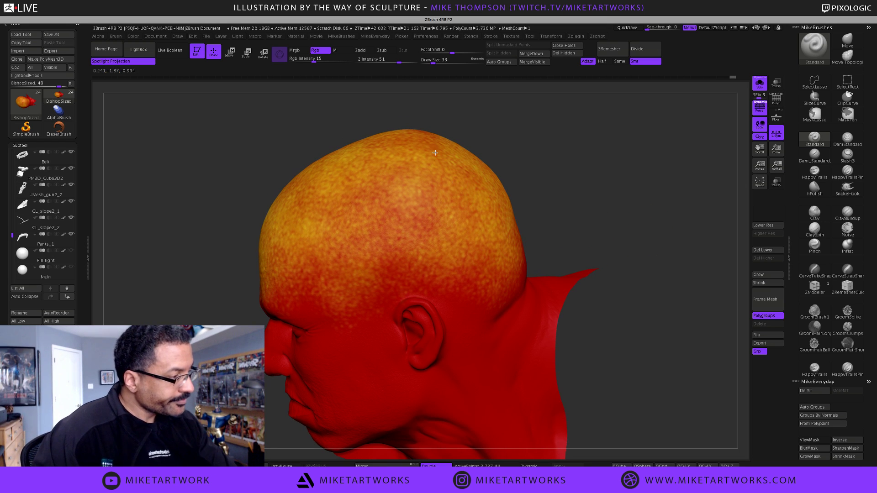
key(ctrl+z)
key(ctrl+z)
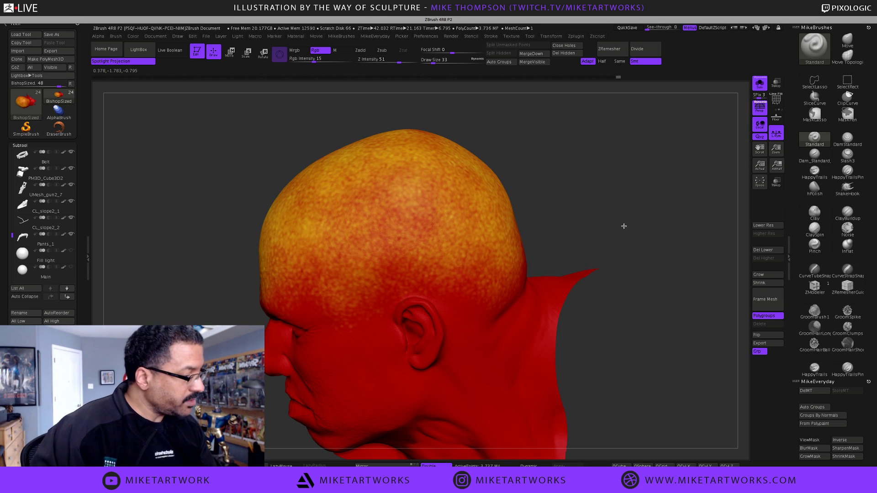
- Reduce the brush's draw size to 20 and spray mottled yellow over the chin
drag(625, 226, 606, 234)
drag(649, 211, 654, 208)
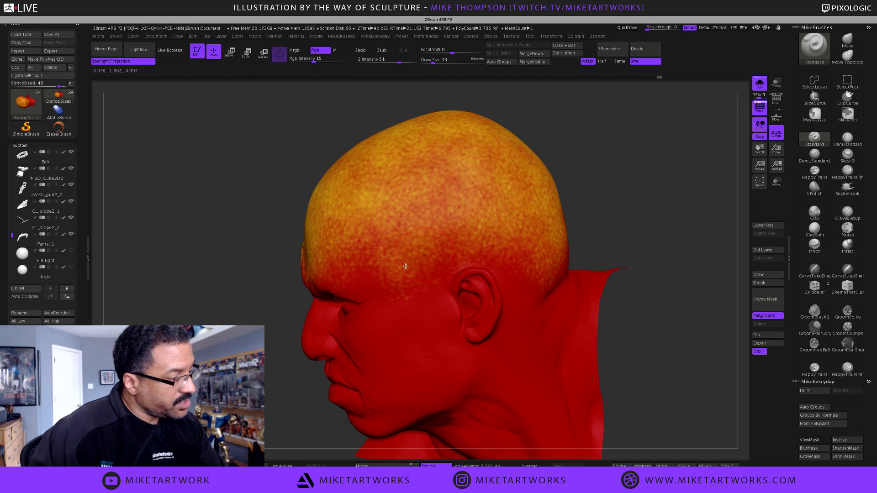
drag(668, 175, 668, 175)
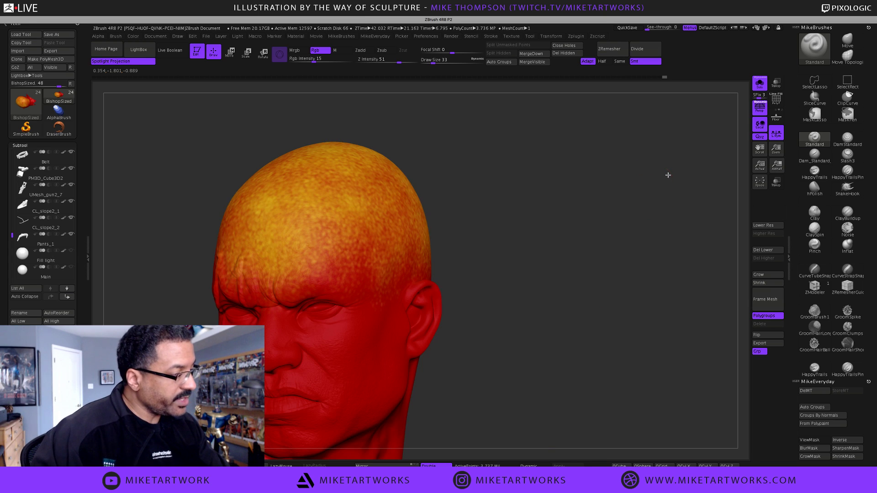
mouse_move(640, 288)
shift+mouse_down()
mouse_move(578, 320)
mouse_move(593, 300)
mouse_move(588, 307)
mouse_move(552, 258)
shift+mouse_up()
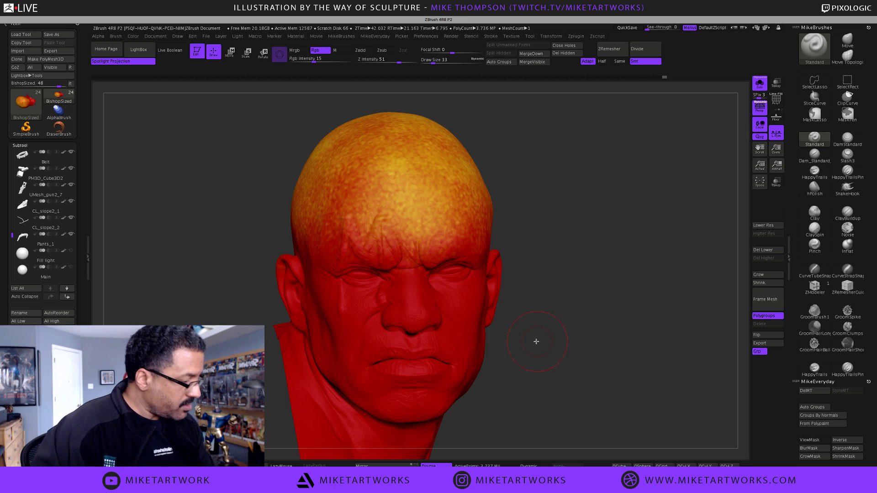
key(s)
drag(512, 390, 514, 390)
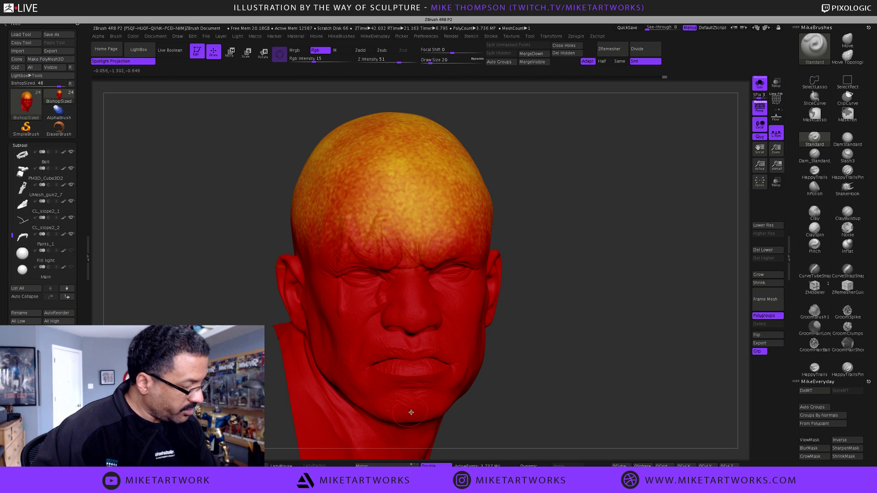
mouse_move(393, 409)
mouse_down()
mouse_move(429, 403)
mouse_move(437, 413)
mouse_up()
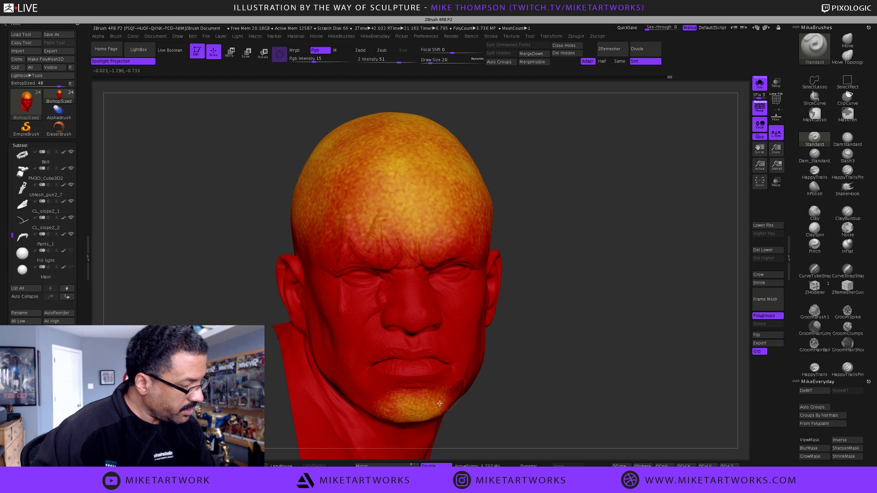
- Change the paint color to saturated blue, adjust the brush size, and spray it over both eye sockets
drag(570, 357, 574, 338)
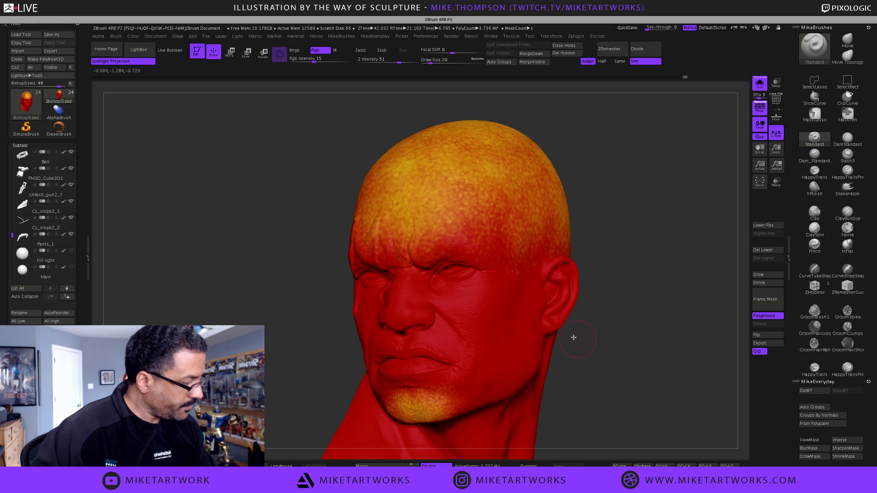
key(space)
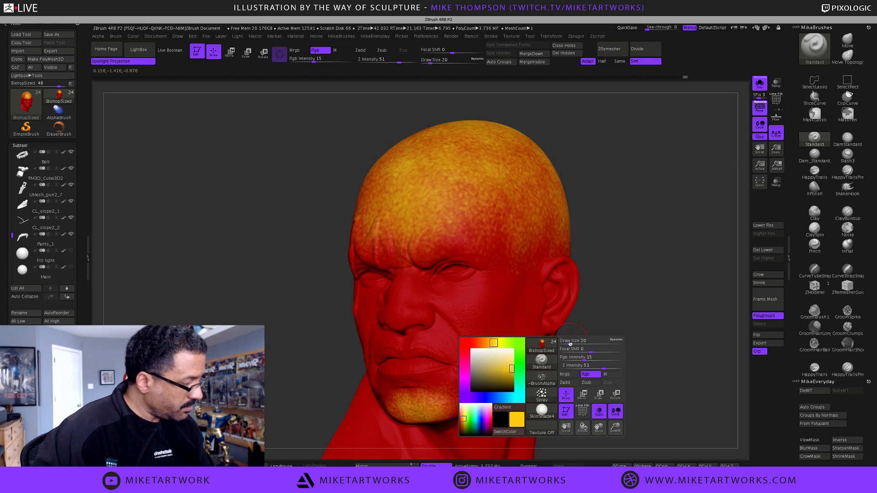
click(489, 397)
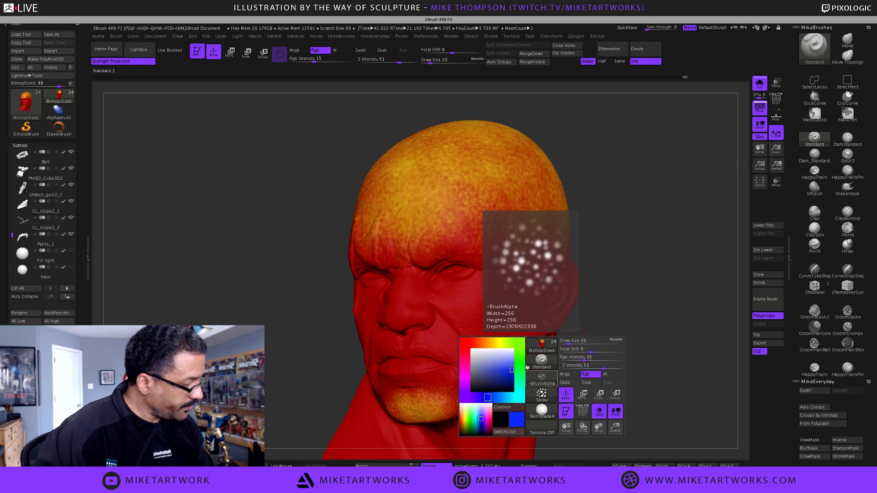
mouse_move(636, 289)
mouse_down()
mouse_move(649, 289)
mouse_move(491, 283)
mouse_move(542, 325)
mouse_up()
key(s)
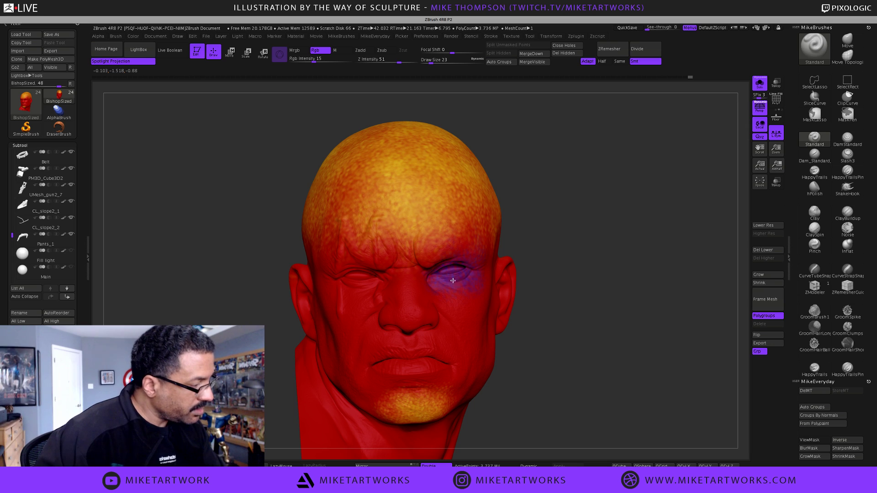
drag(446, 262, 430, 278)
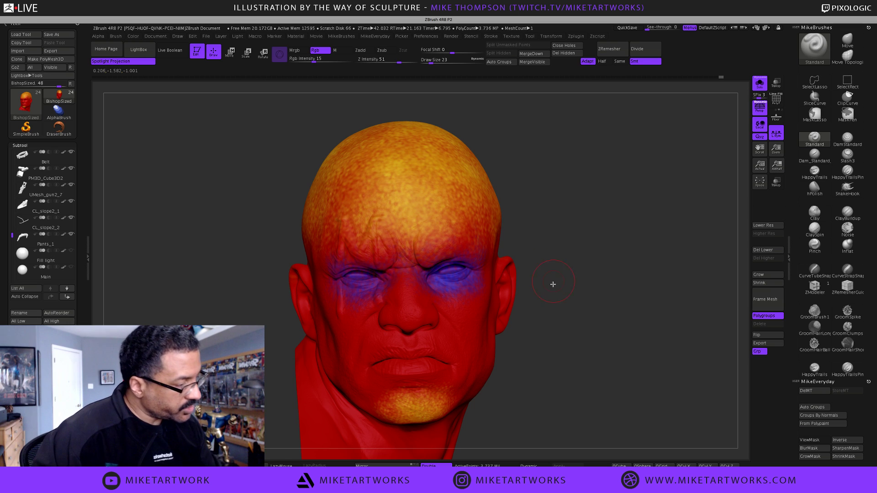
- Build up the blue around the eyes, extending it toward the outer corners and the bridge of the nose
drag(567, 281, 363, 266)
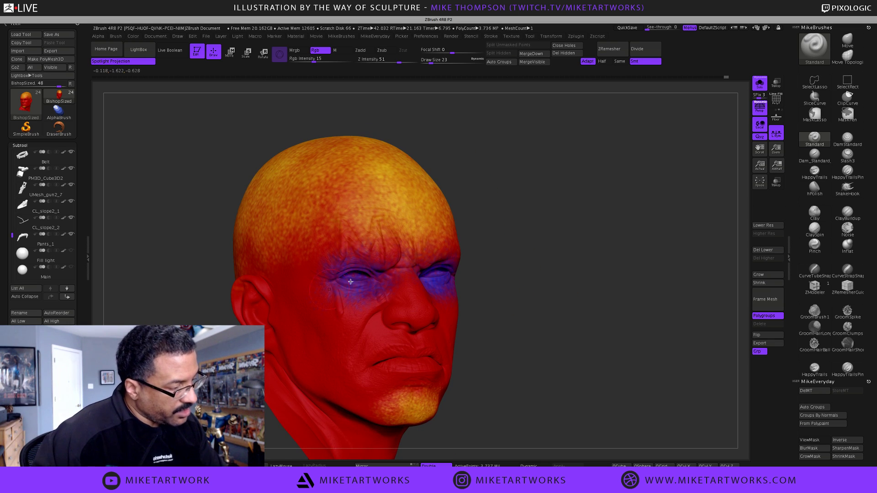
drag(492, 286, 378, 276)
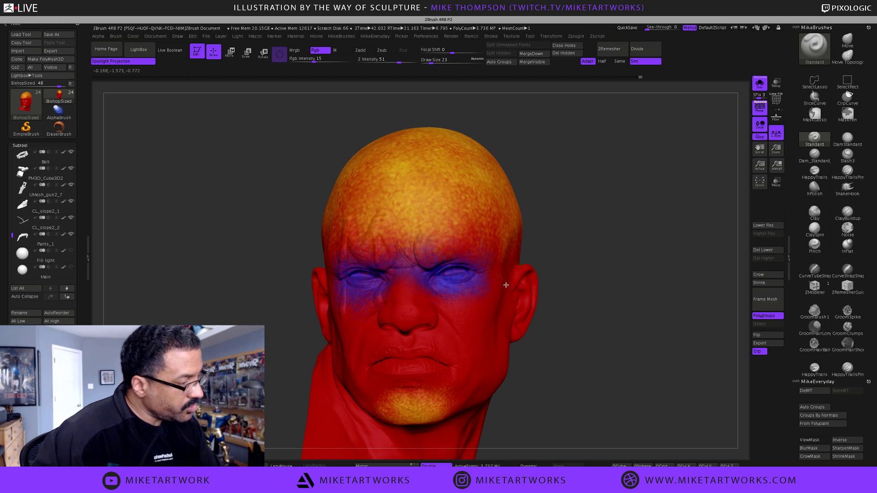
drag(589, 287, 484, 285)
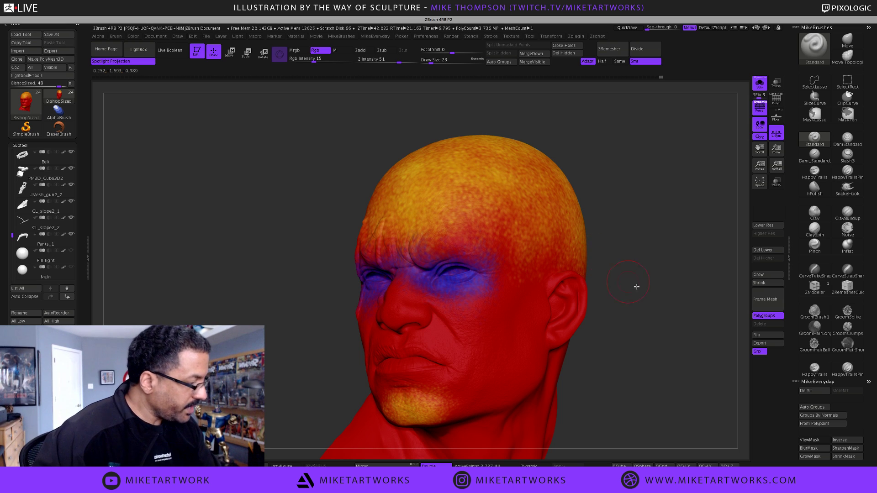
- Reduce the draw size to 9 and paint blue into both nostrils from below
drag(639, 296, 606, 315)
key(s)
drag(644, 276, 638, 279)
key(s)
drag(512, 305, 522, 281)
mouse_move(425, 299)
mouse_down()
mouse_move(393, 296)
mouse_move(401, 296)
mouse_up()
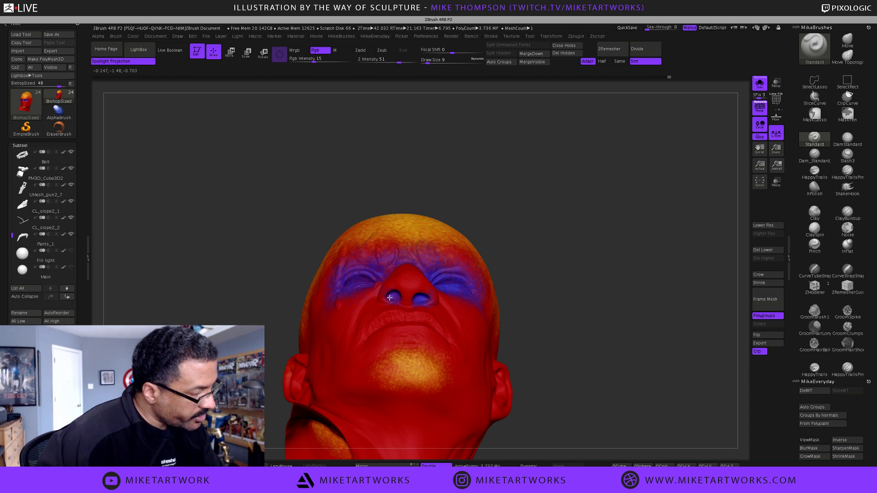
- Set the draw size to 11 and paint blue into the inner hollows of both ears
mouse_move(571, 303)
mouse_down()
mouse_move(574, 337)
mouse_move(593, 311)
mouse_move(510, 268)
mouse_up()
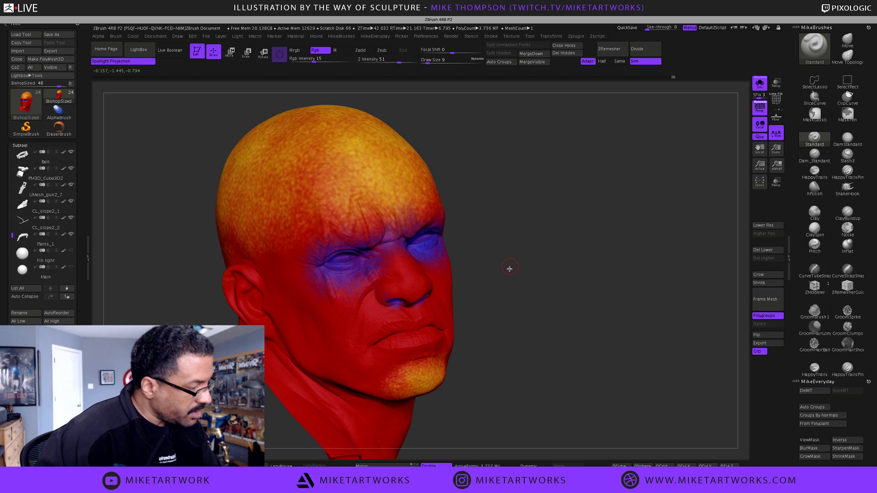
key(s)
click(495, 291)
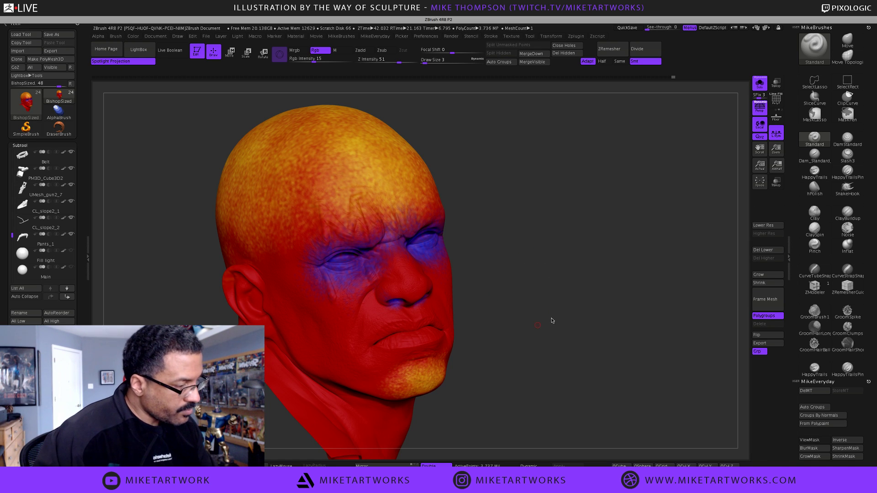
mouse_move(552, 321)
mouse_down()
mouse_move(528, 342)
mouse_move(542, 314)
mouse_up()
key(s)
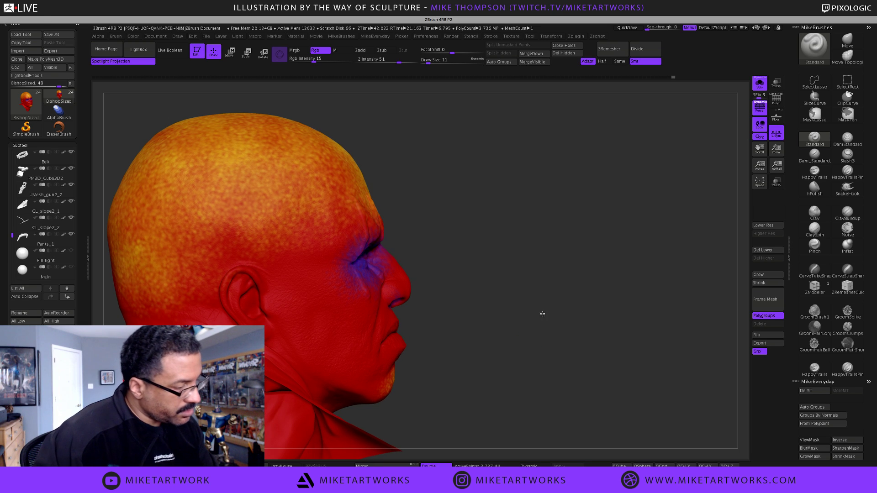
drag(436, 244, 461, 236)
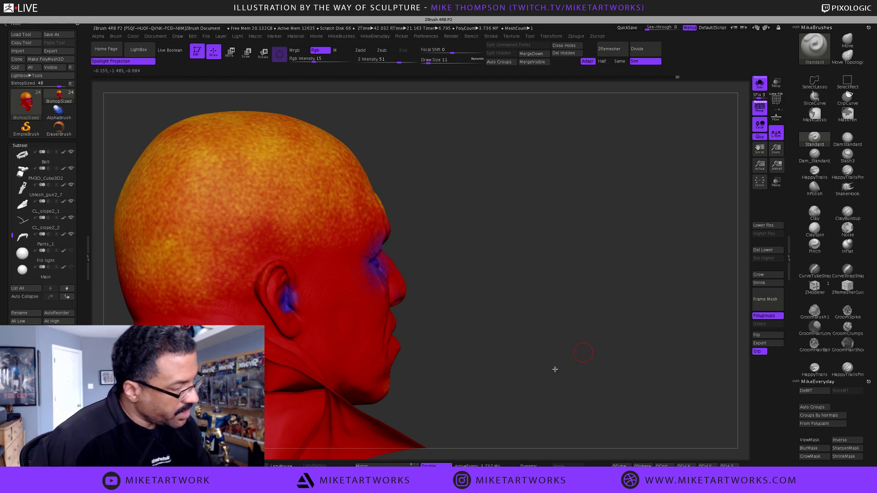
drag(555, 368, 554, 268)
drag(263, 291, 246, 297)
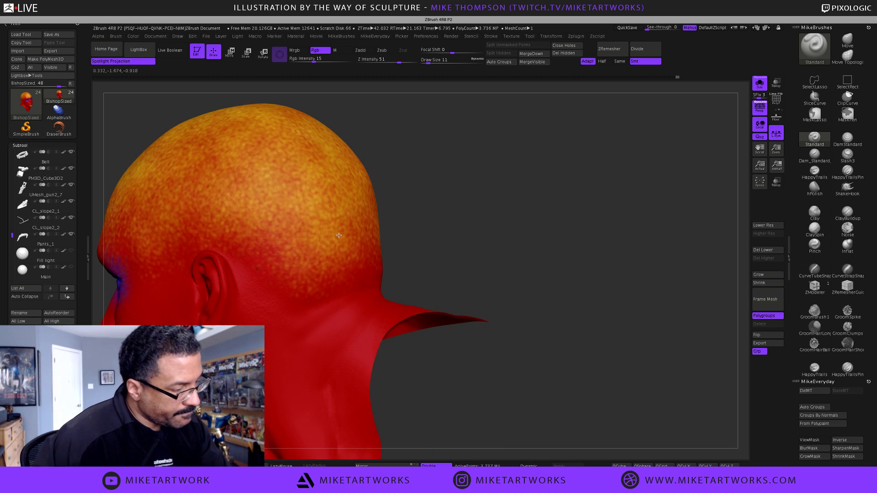
drag(458, 208, 460, 209)
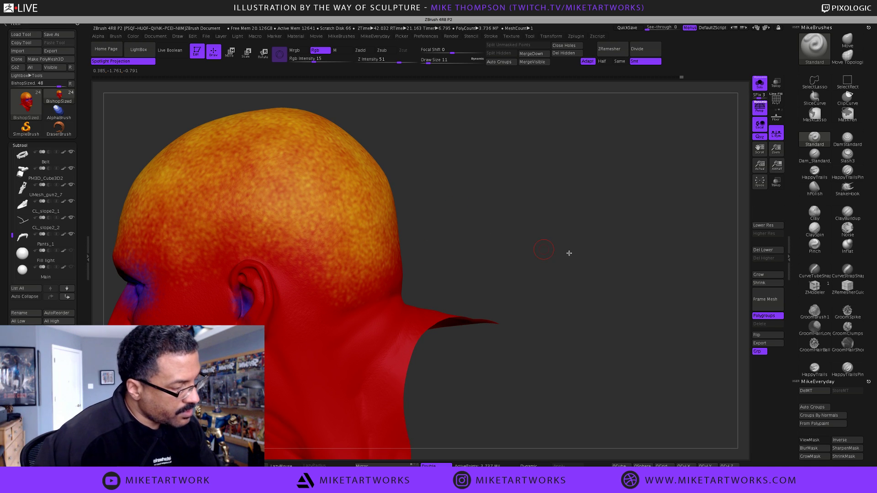
- Lower the Rgb Intensity to 4, set the draw size to 16, and spray faint blue into both cheek hollows
drag(548, 252, 570, 253)
drag(614, 290, 621, 286)
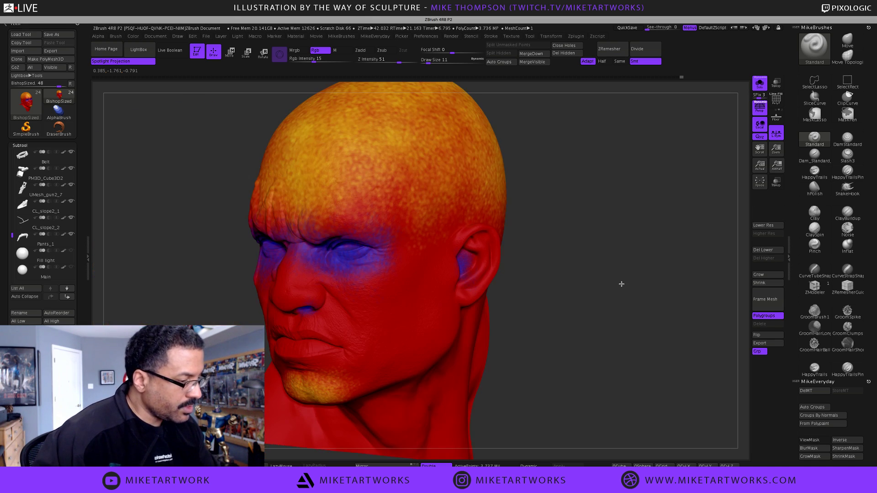
drag(587, 323, 586, 321)
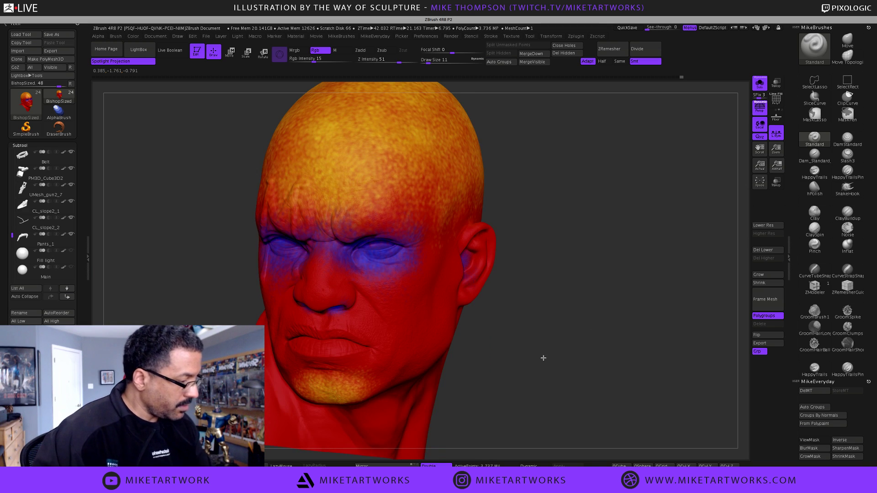
key(space)
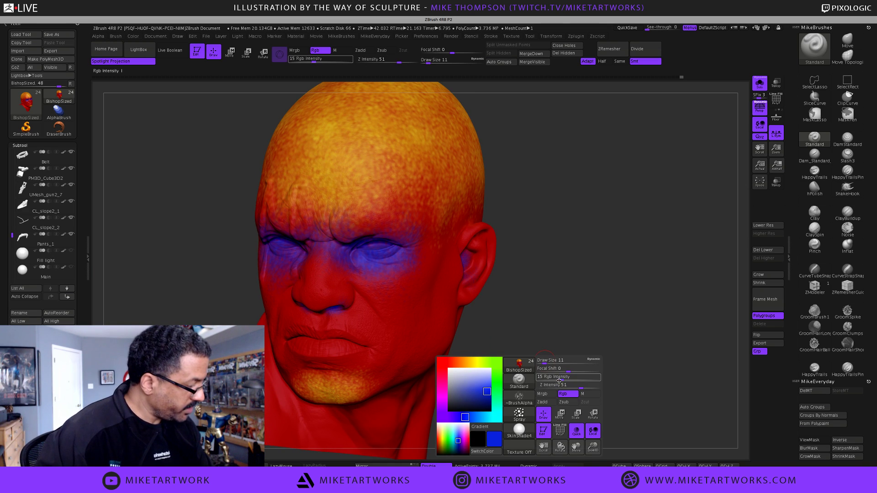
mouse_move(567, 378)
mouse_down()
mouse_move(550, 380)
mouse_move(564, 322)
mouse_move(514, 313)
mouse_up()
key(s)
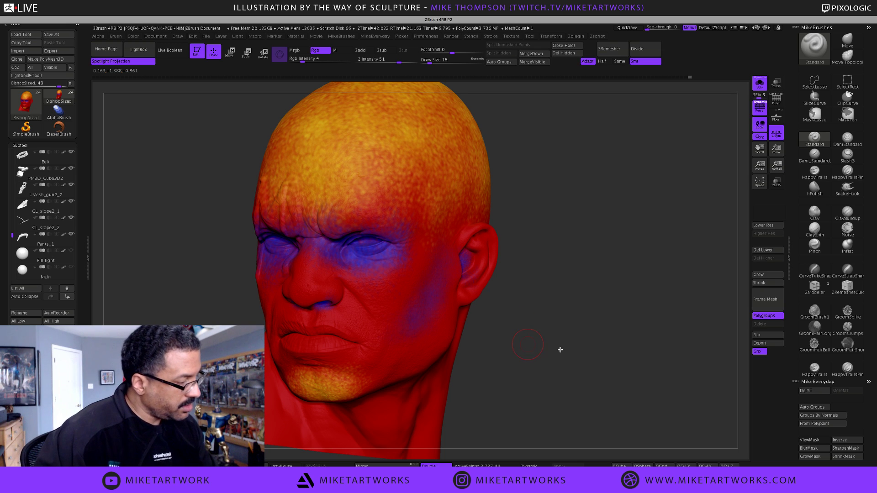
drag(560, 351, 491, 316)
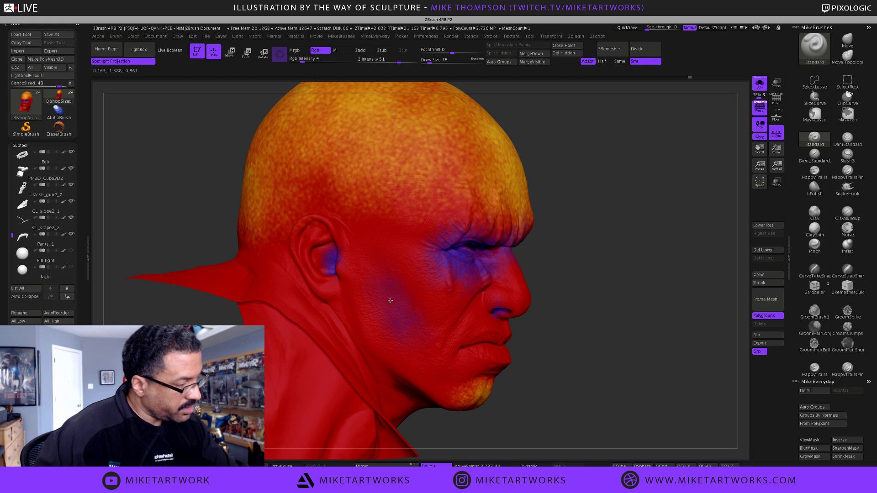
drag(584, 345, 616, 337)
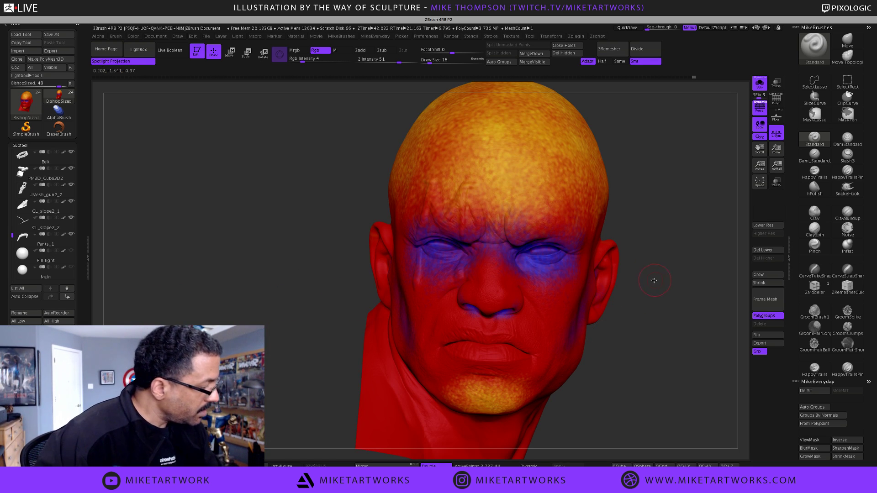
- Reduce the draw size to 12 and spray faint blue into the crease beneath the lower lip
drag(666, 268, 672, 276)
key(s)
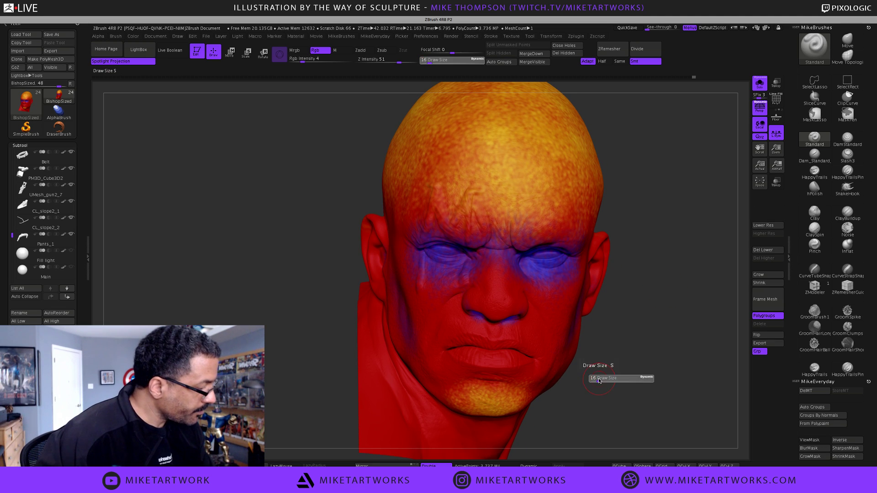
drag(600, 381, 597, 381)
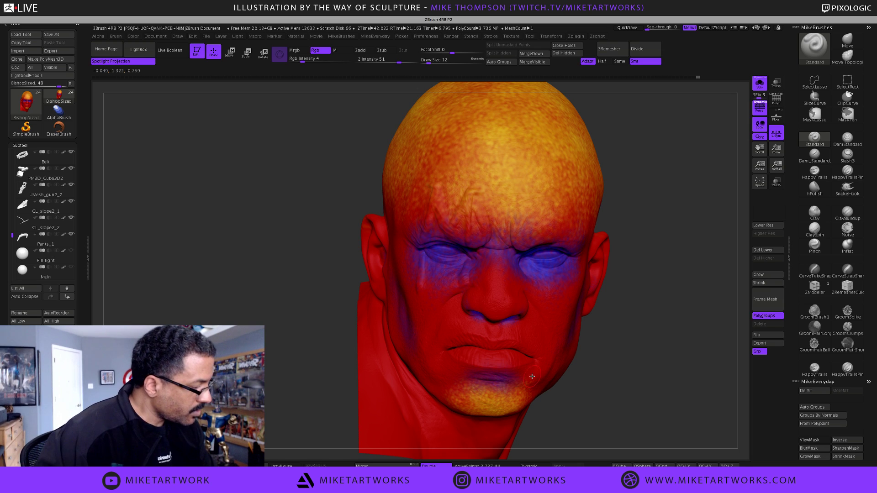
- Examine the painted colour zones on the head from the front, from below and from both sides
mouse_move(625, 310)
mouse_down()
mouse_move(590, 270)
mouse_move(611, 298)
mouse_move(596, 287)
mouse_move(583, 353)
mouse_move(585, 340)
mouse_move(551, 390)
mouse_move(577, 382)
mouse_up()
drag(541, 311, 542, 317)
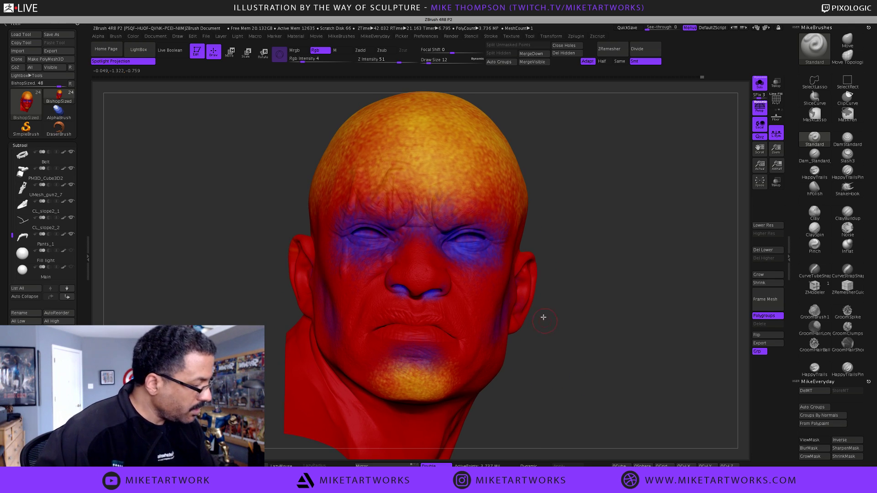
key(space)
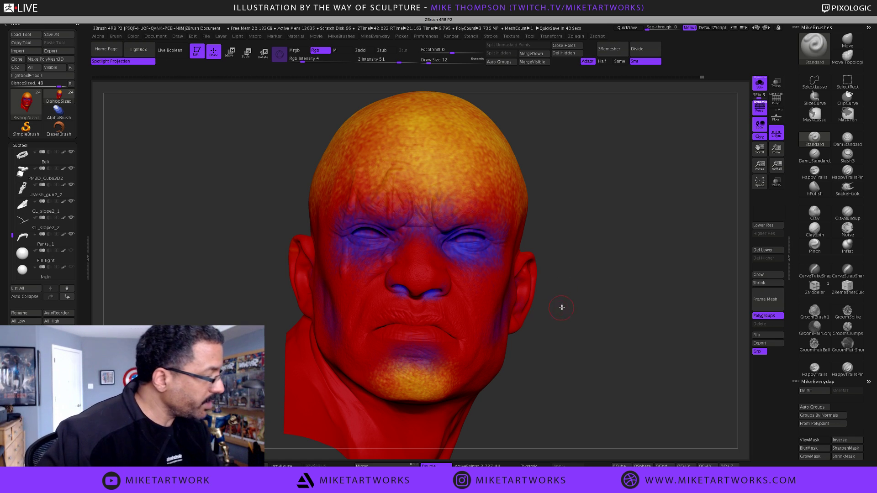
drag(567, 360, 517, 343)
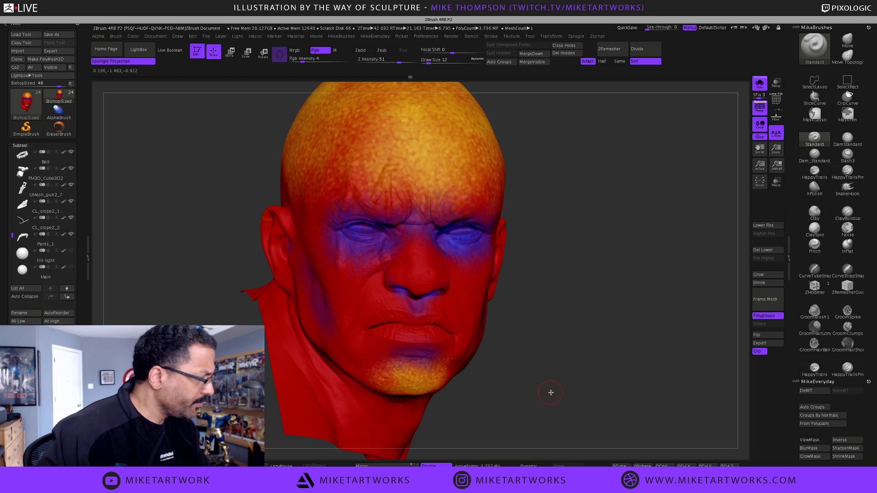
drag(564, 297, 400, 258)
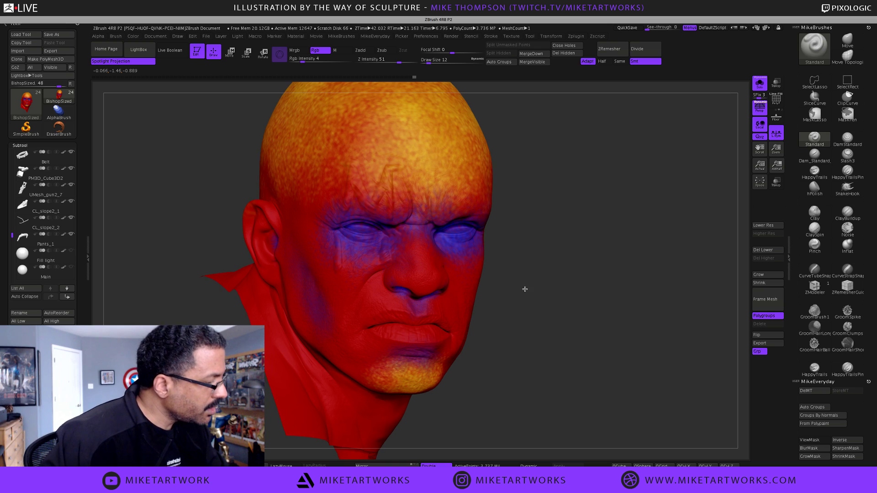
drag(525, 289, 423, 266)
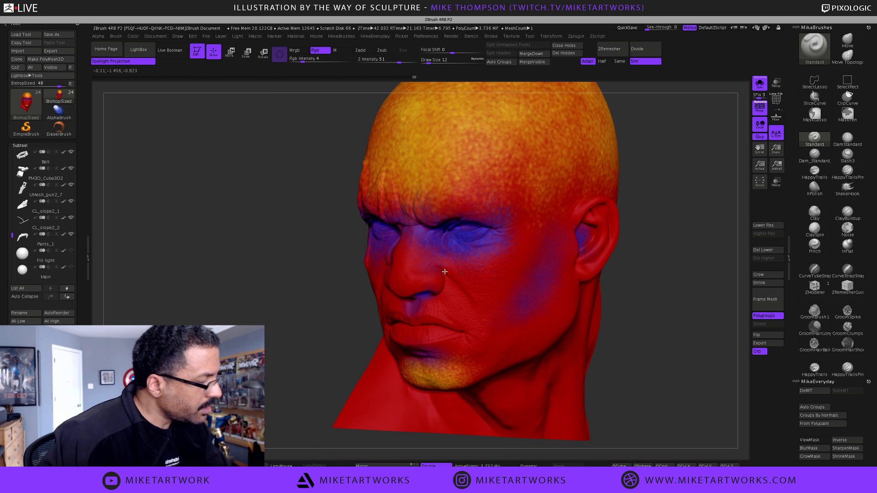
drag(642, 321, 464, 294)
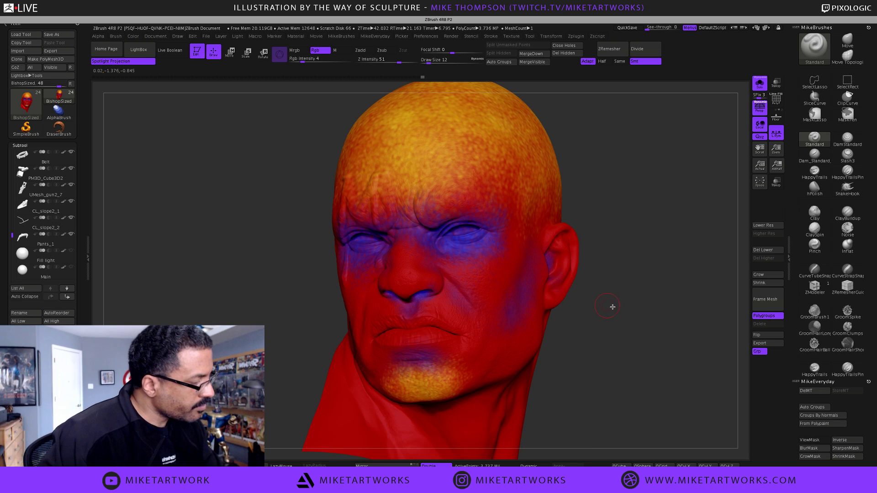
drag(625, 303, 532, 287)
right_drag(426, 302, 414, 291)
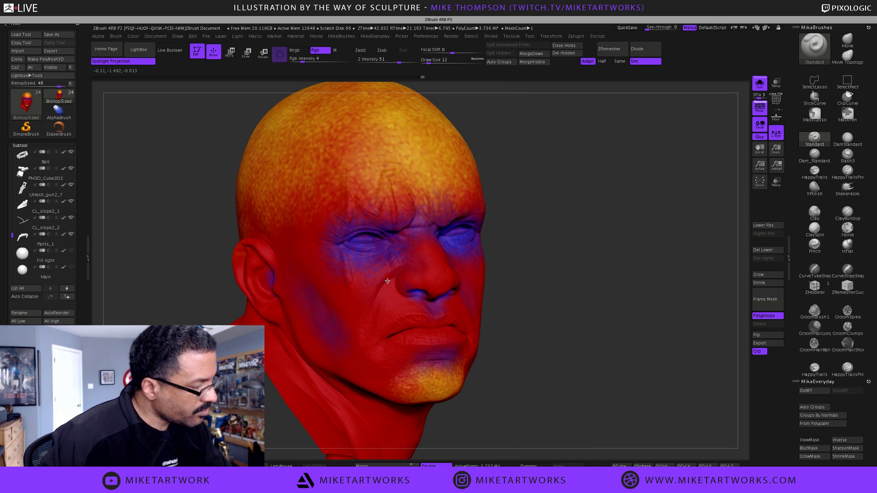
drag(515, 297, 558, 310)
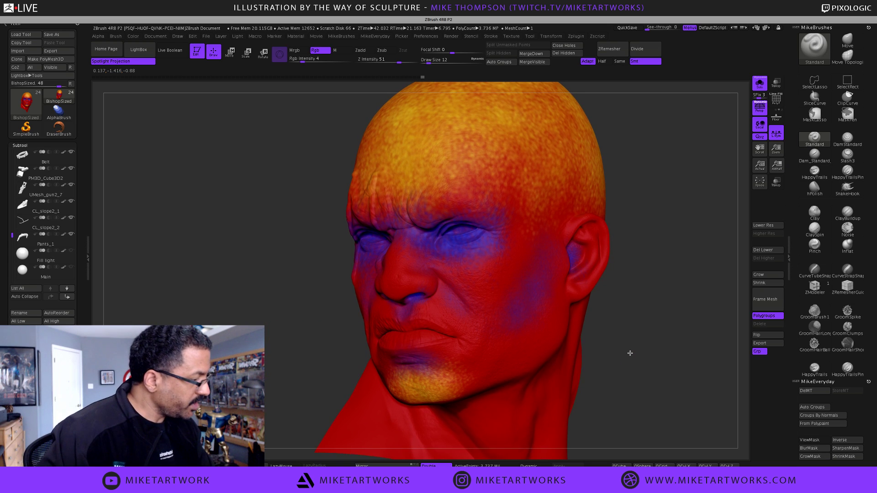
- Set the draw size to 23 and Rgb Intensity to 11, and spray blue beneath the jawline and onto the upper neck on both sides
key(f)
mouse_move(609, 362)
mouse_down()
mouse_move(586, 341)
mouse_move(632, 363)
mouse_up()
key(s)
key(space)
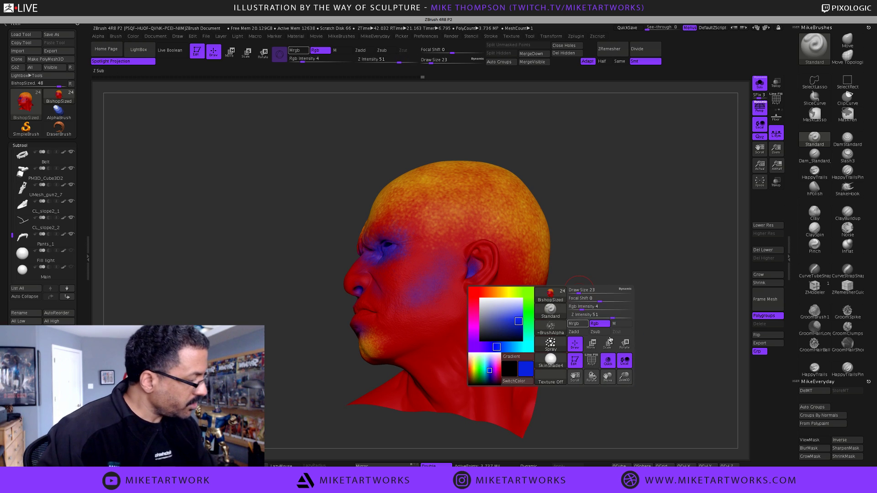
drag(584, 310, 592, 312)
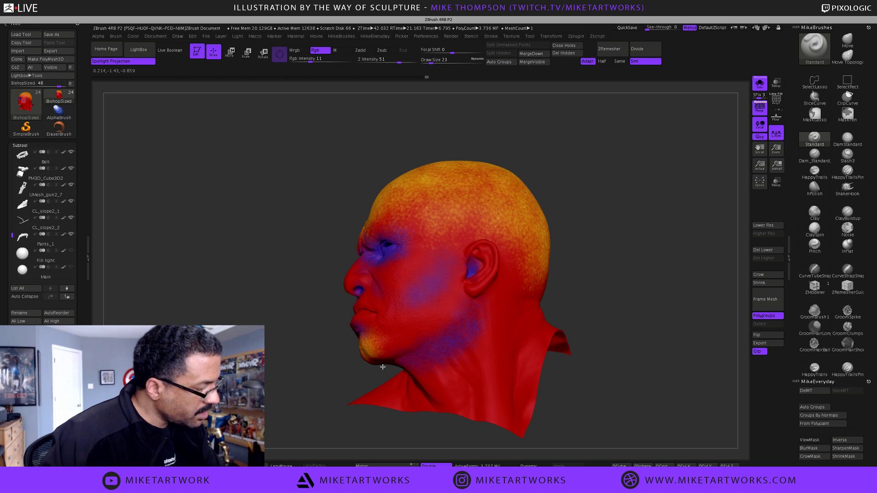
drag(602, 294, 568, 315)
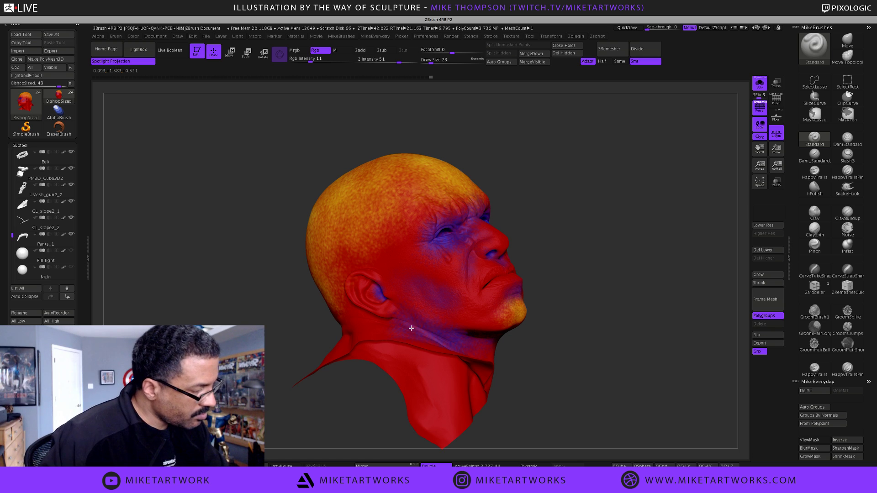
- Reduce the draw size to 14 and paint blue into the grooves along the neck muscles below the ears
mouse_move(570, 357)
mouse_down()
mouse_move(556, 370)
mouse_move(597, 331)
mouse_move(586, 327)
mouse_move(588, 341)
mouse_up()
key(s)
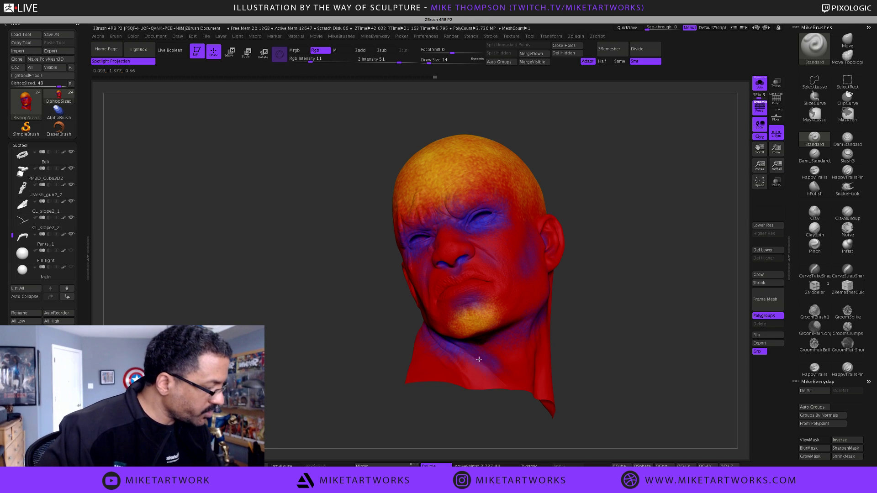
drag(618, 315, 586, 309)
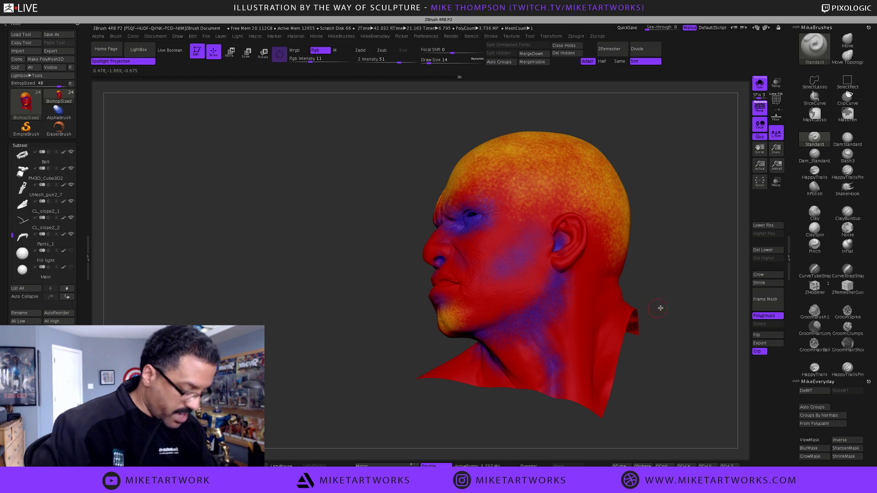
- Enlarge the draw size to 22 and spray more blue over the throat and both sides of the neck
key(s)
drag(660, 309, 666, 309)
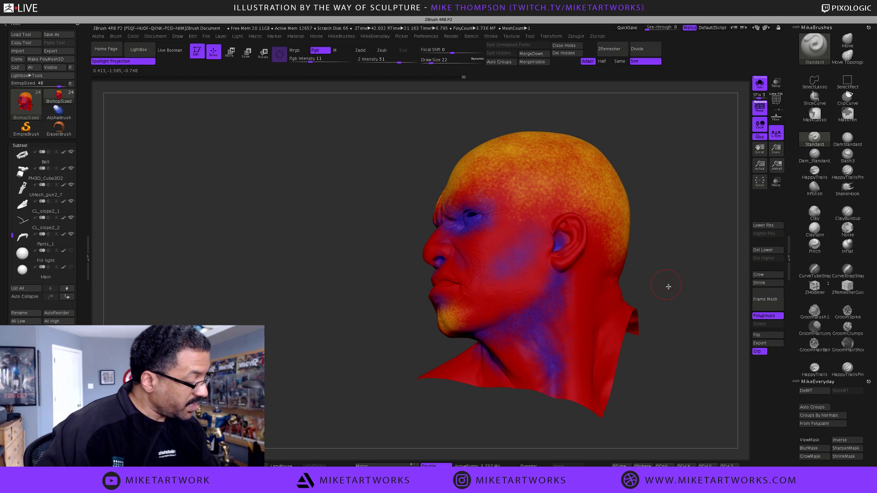
drag(668, 287, 680, 280)
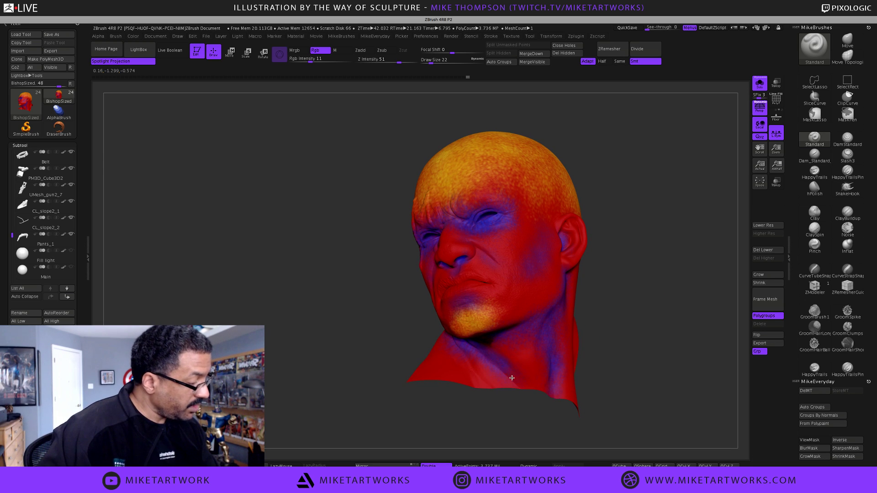
drag(656, 293, 525, 320)
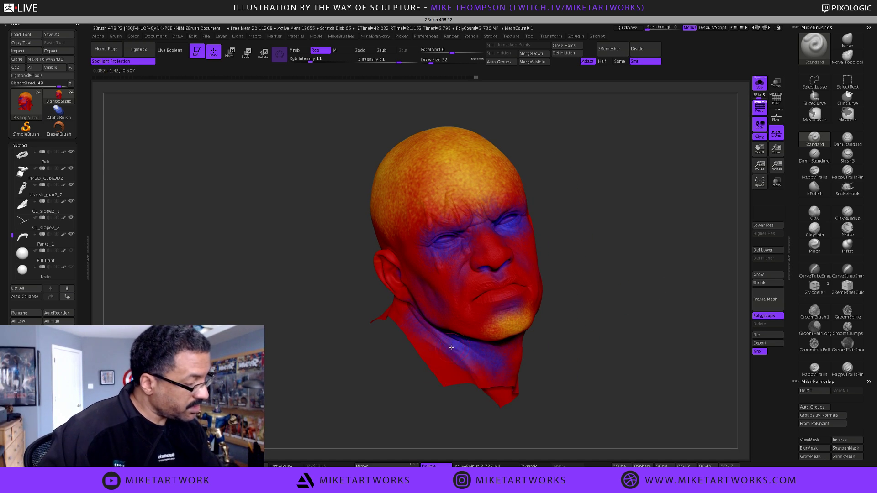
drag(596, 267, 595, 262)
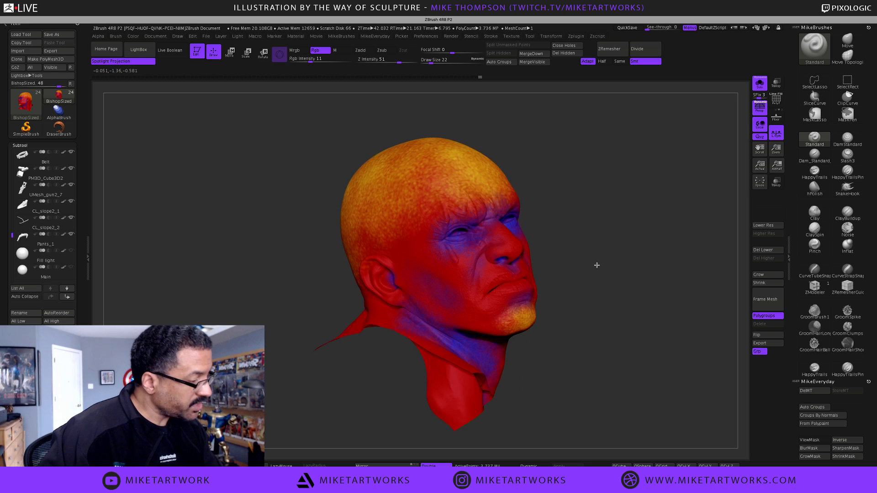
- Reduce the draw size to 16 and spray blue onto the temples in front of the ears
key(s)
key(Return)
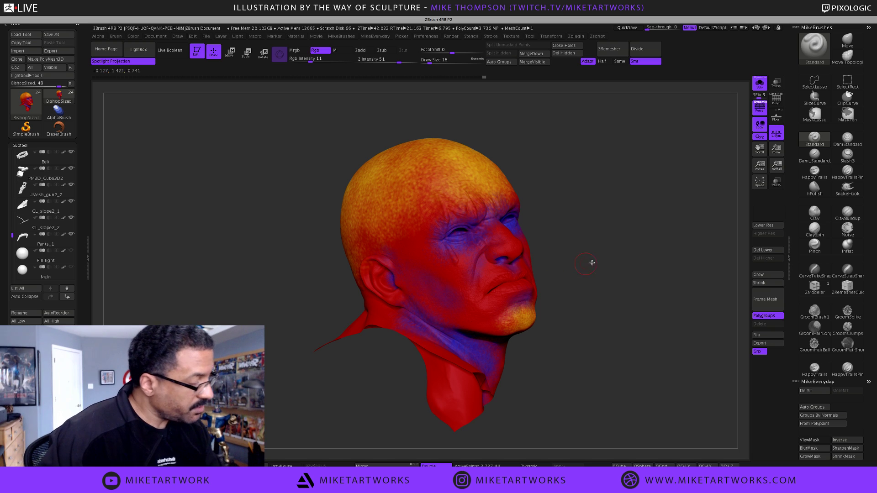
drag(618, 284, 461, 245)
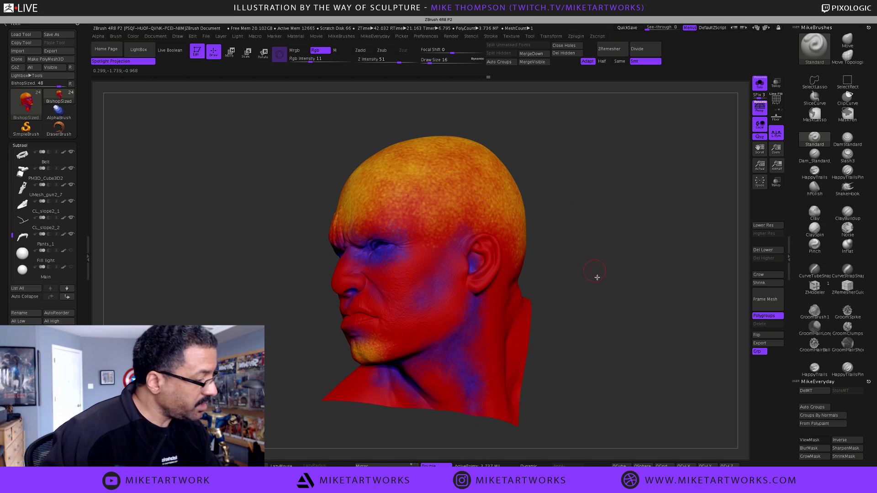
- Set the draw size to 18 and spray blue around the sides of the chin below the mouth corners
mouse_move(597, 278)
mouse_down()
mouse_move(566, 355)
mouse_move(560, 327)
mouse_move(499, 311)
mouse_move(539, 320)
mouse_up()
key(s)
drag(566, 350, 565, 341)
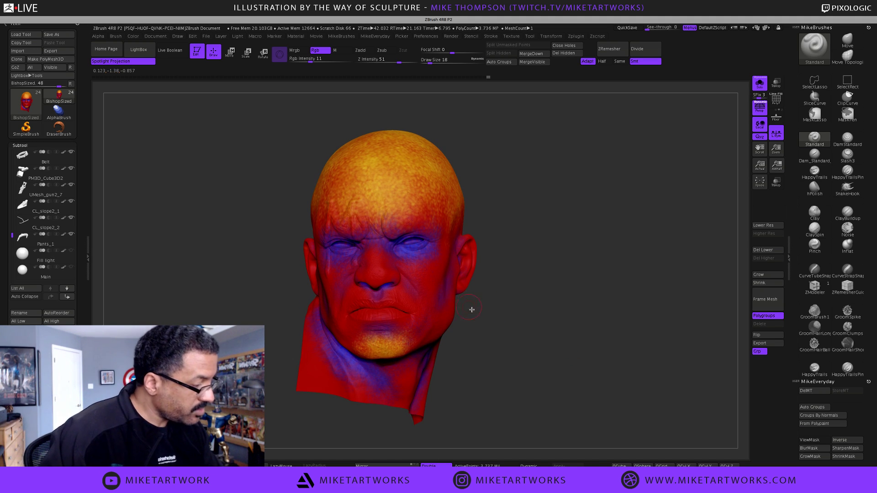
drag(470, 310, 516, 312)
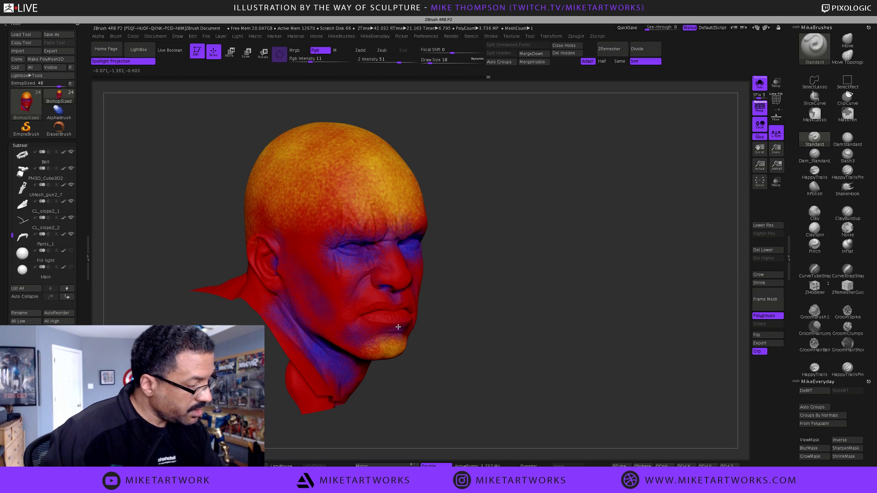
drag(448, 330, 418, 333)
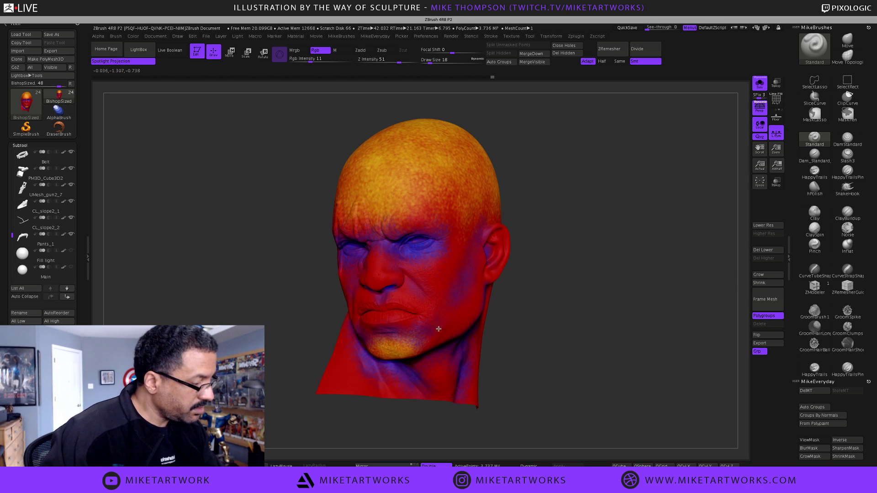
drag(574, 313, 505, 337)
- Switch the paint colour to a muted grey-teal, with draw size 35 and Rgb Intensity 3
key(space)
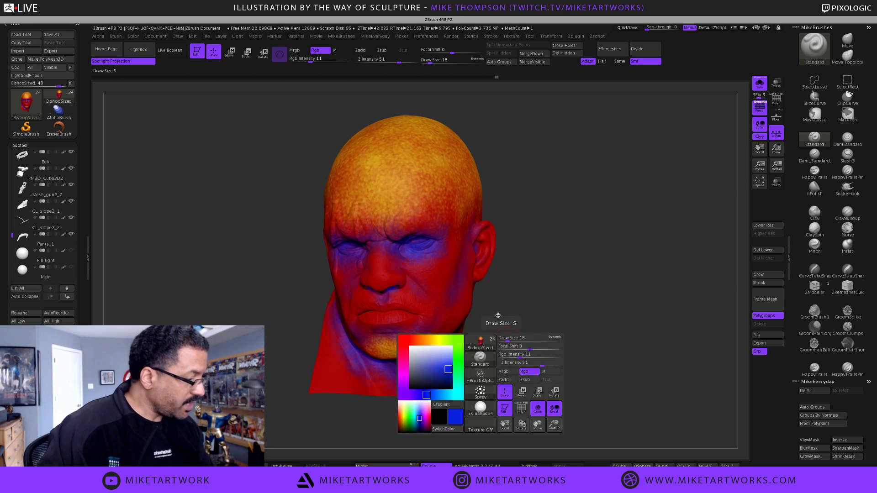
key(space)
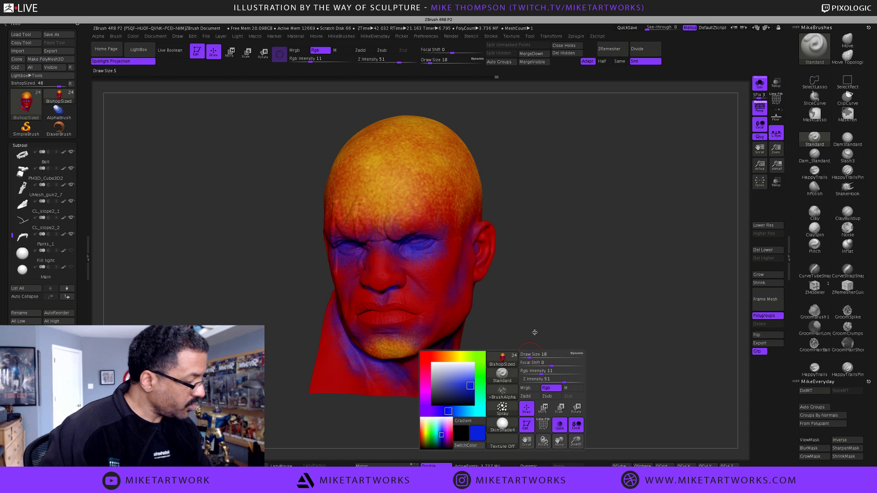
click(480, 400)
drag(467, 378, 442, 384)
key(s)
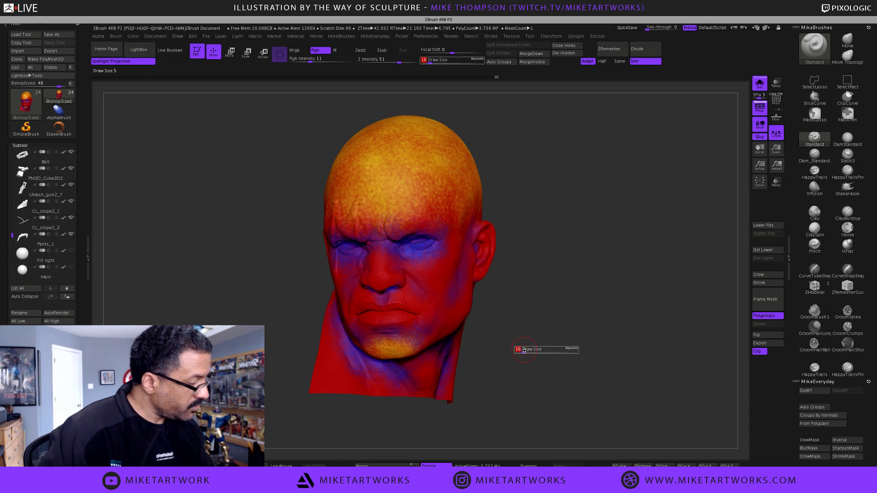
drag(524, 351, 549, 353)
key(space)
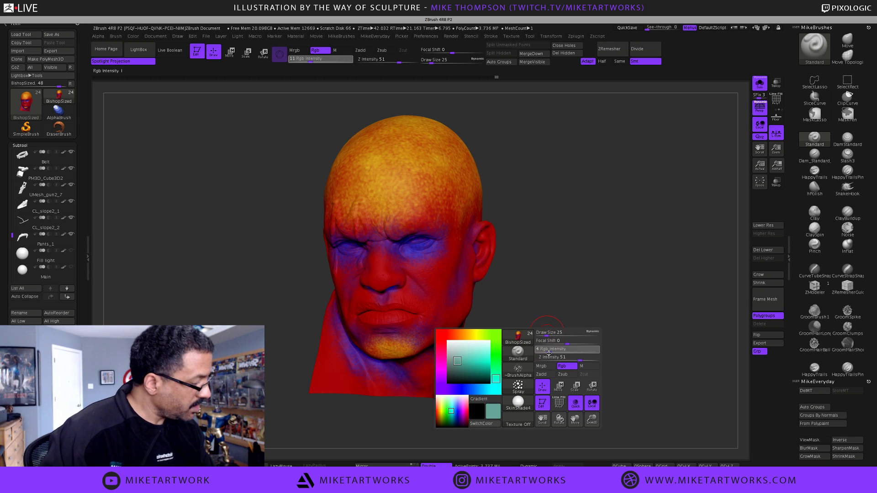
key(s)
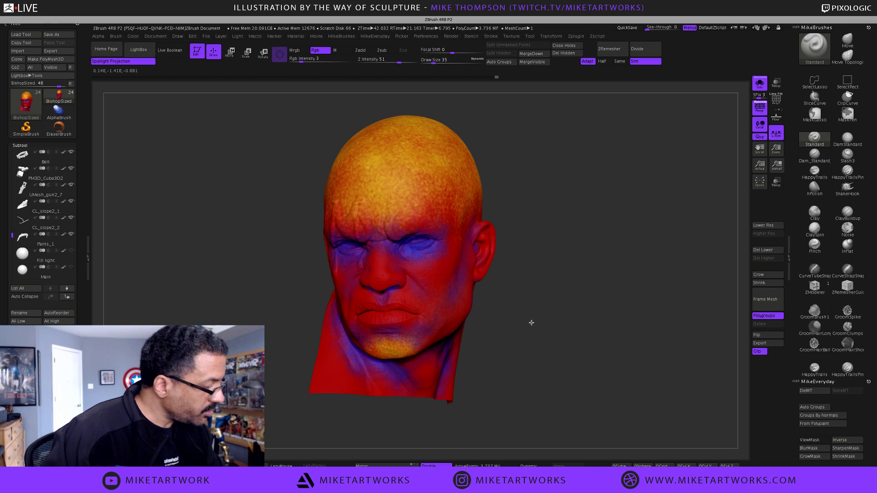
- Raise the Rgb Intensity to 7 and spray grey-teal over the beard area of both jaws and lower cheeks
drag(531, 325, 580, 336)
key(space)
click(593, 340)
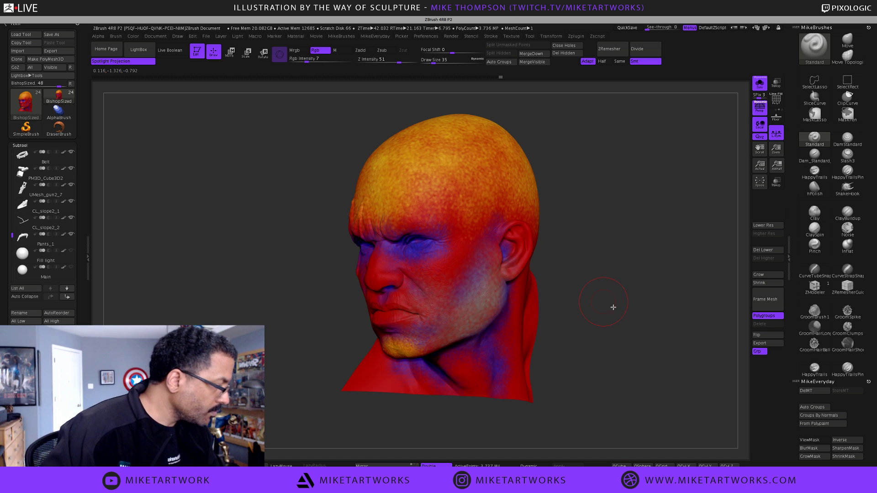
drag(612, 306, 628, 296)
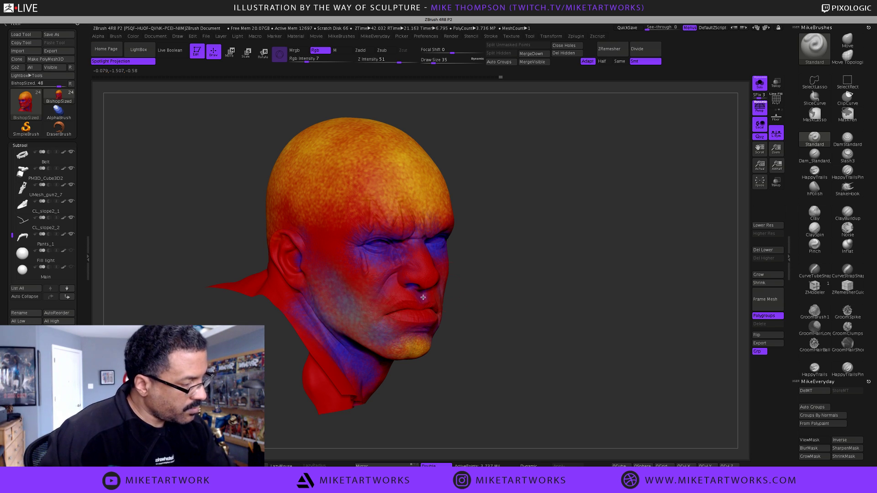
mouse_move(523, 349)
shift+mouse_down()
mouse_move(534, 352)
mouse_move(486, 320)
mouse_move(382, 312)
shift+mouse_up()
- Reduce the draw size to 22 and spray grey-teal around the mouth, upper lip and lower edge of the jaw
key(s)
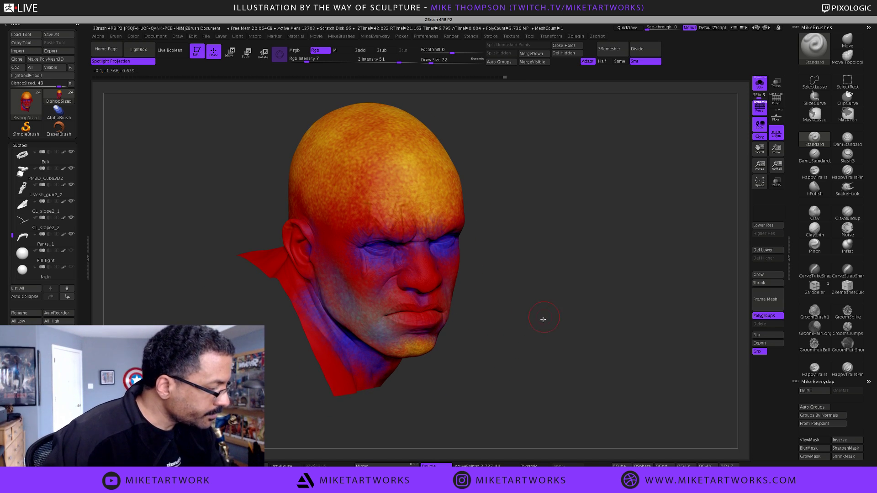
drag(542, 317, 428, 299)
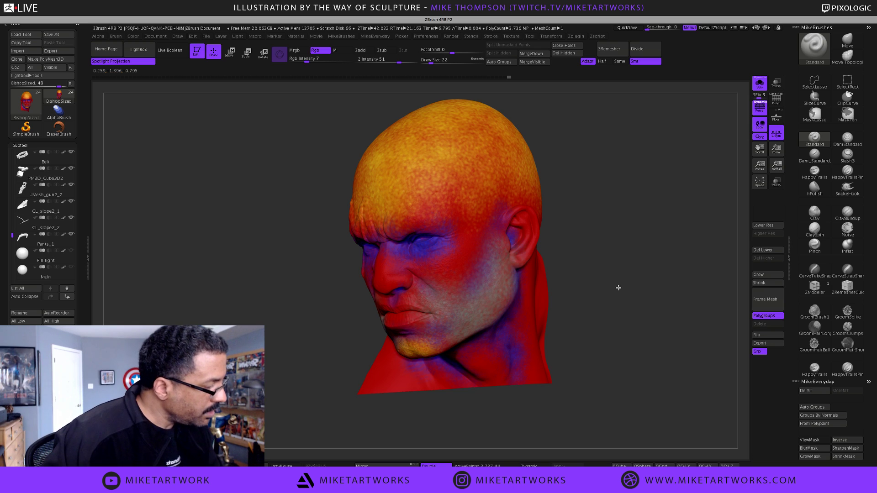
drag(619, 287, 621, 286)
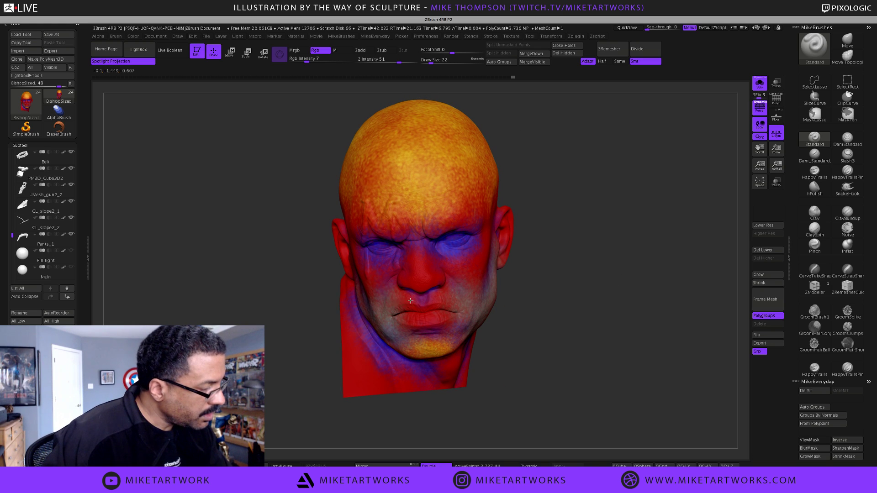
drag(534, 300, 565, 289)
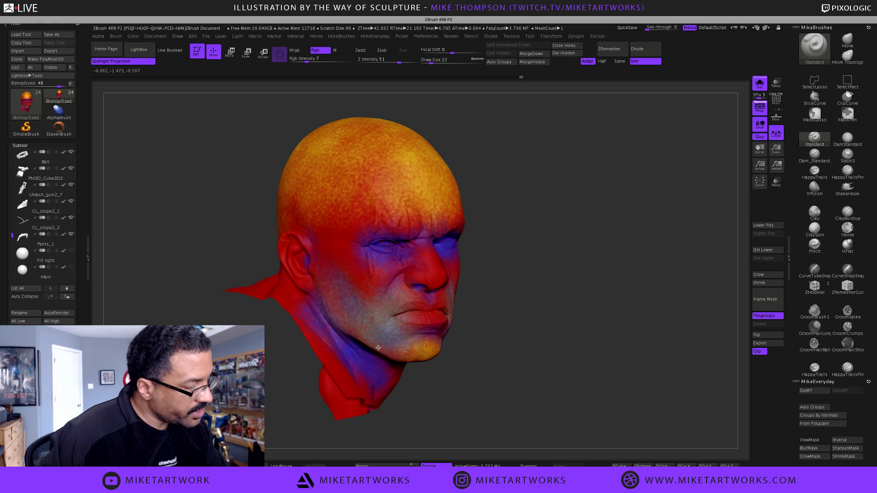
drag(528, 285, 507, 258)
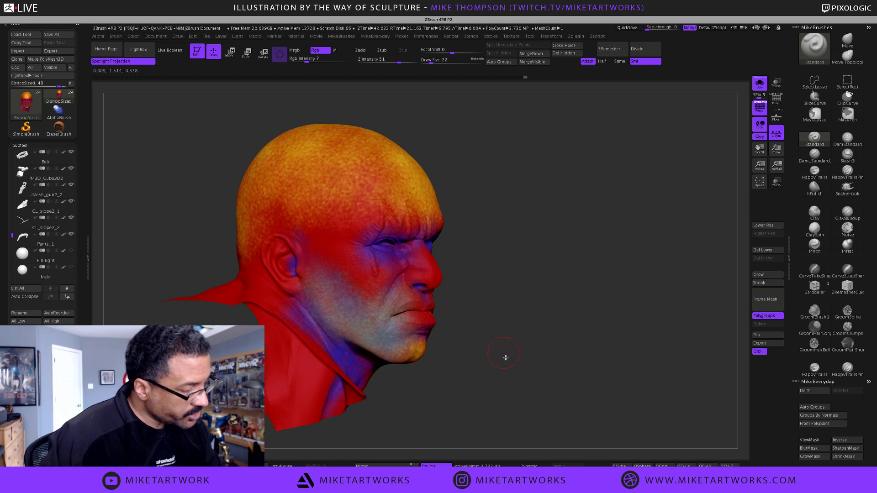
drag(506, 358, 394, 352)
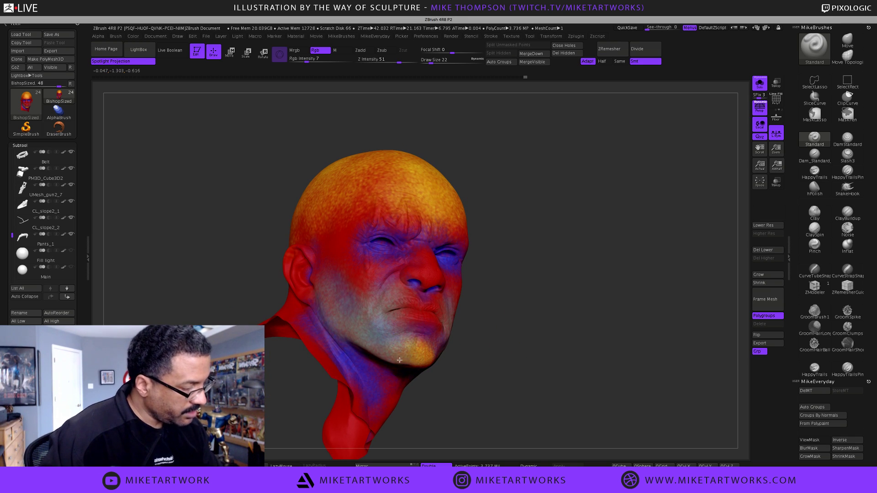
- Spray grey-teal over the yellow chin and around the mouth, working from both sides of the head
drag(512, 334, 473, 356)
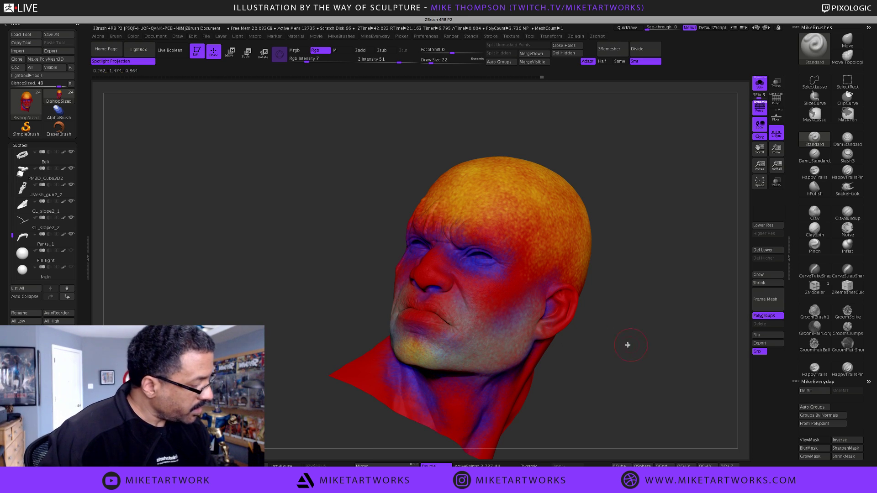
drag(606, 362, 469, 323)
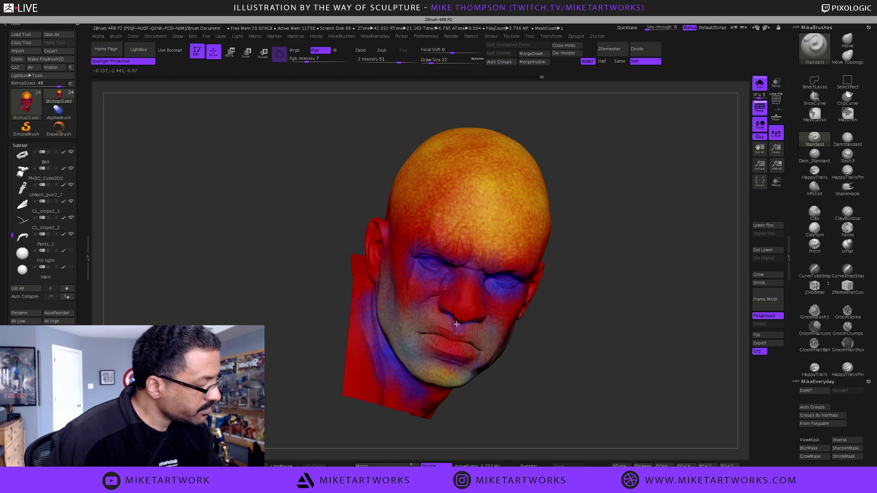
drag(543, 317, 432, 323)
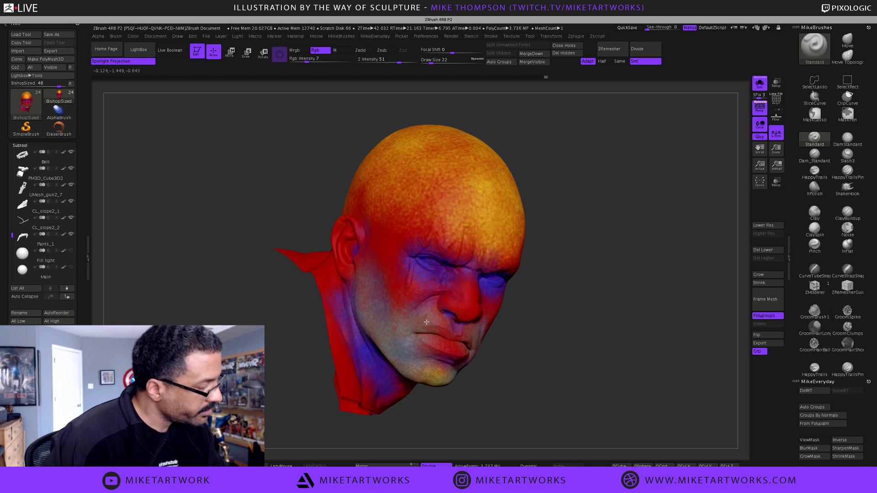
drag(531, 345, 551, 320)
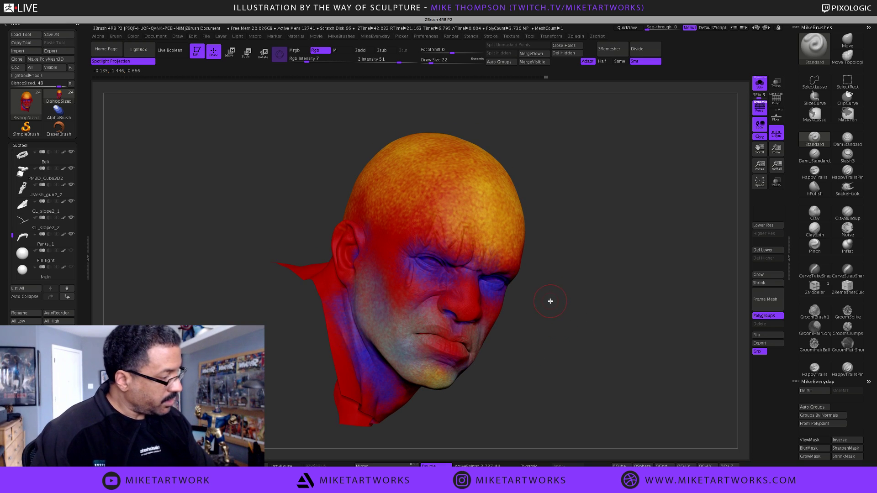
drag(557, 290, 533, 260)
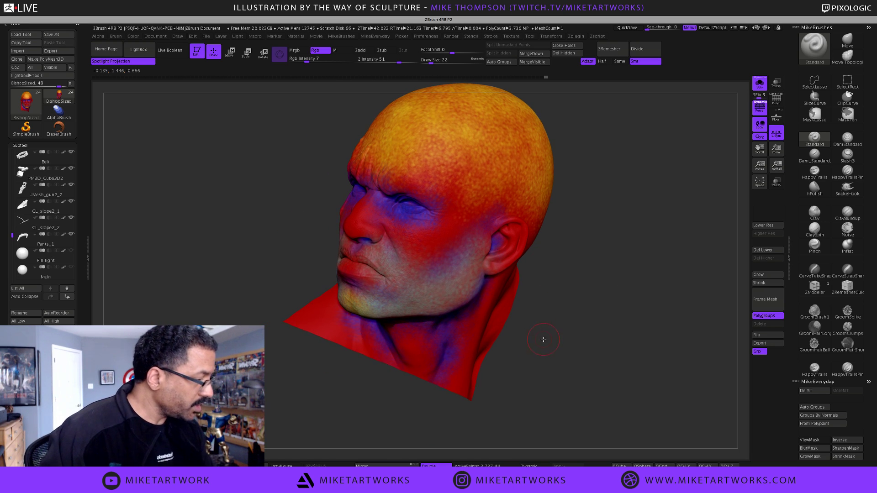
- Switch the paint colour to yellow, set the draw size to 11 and spray the outer ear and lobe
key(space)
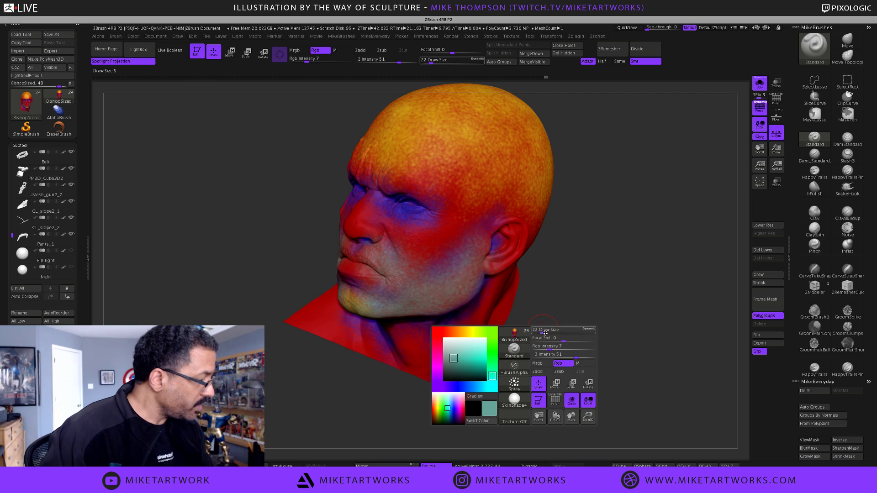
click(472, 332)
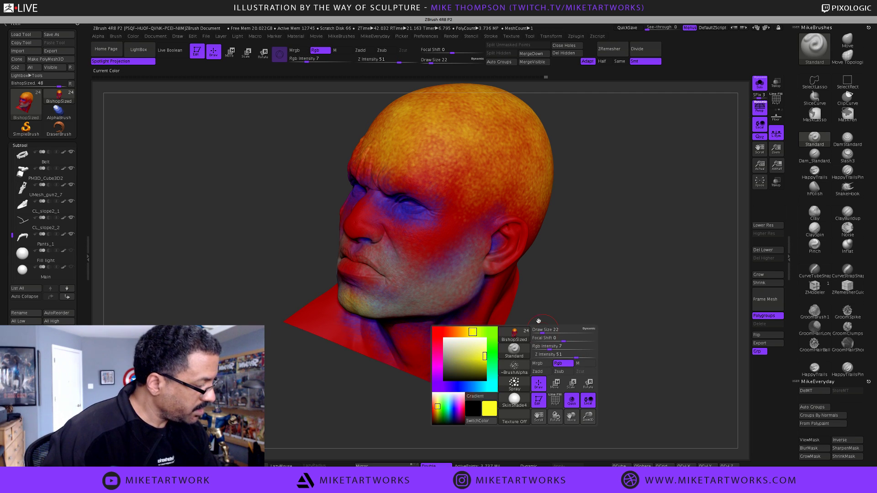
key(s)
click(557, 284)
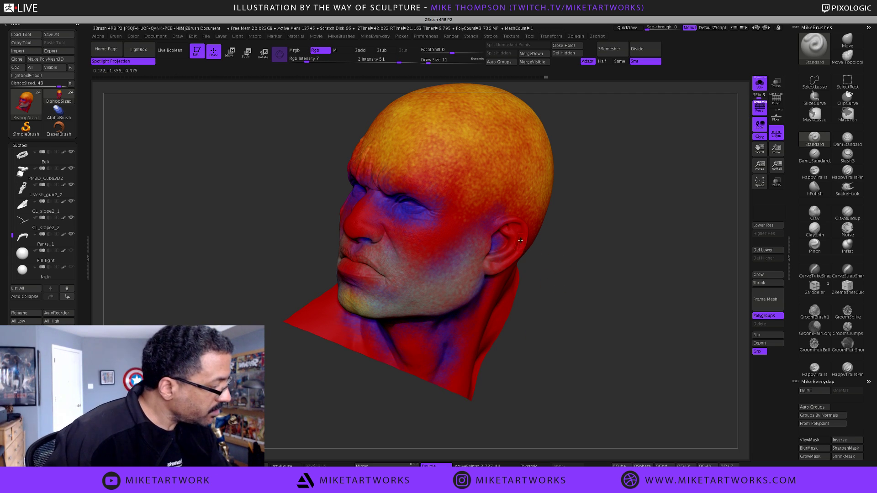
mouse_move(508, 251)
mouse_down()
mouse_move(514, 232)
mouse_move(522, 247)
mouse_move(524, 232)
mouse_up()
drag(513, 264, 491, 271)
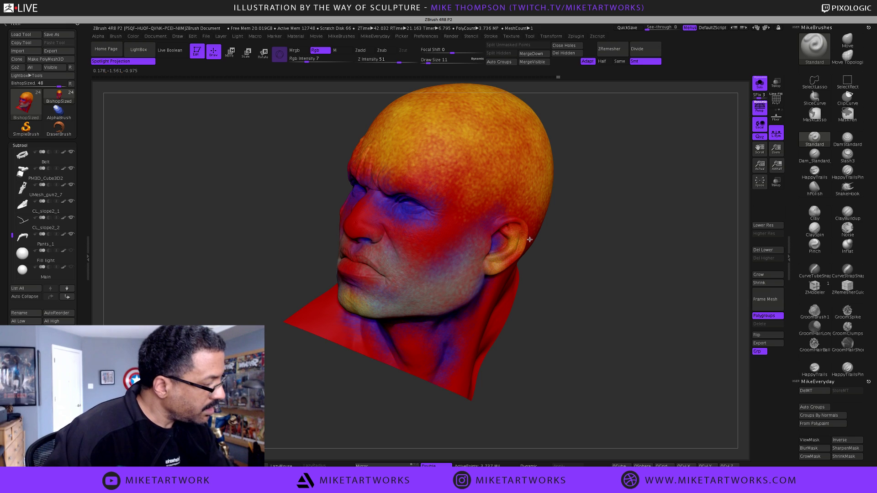
- Set the draw size to 5 and touch up the rim and inner folds of the opposite ear in yellow
mouse_move(596, 299)
mouse_down()
mouse_move(609, 309)
mouse_move(401, 237)
mouse_move(408, 211)
mouse_move(421, 207)
mouse_move(413, 257)
mouse_up()
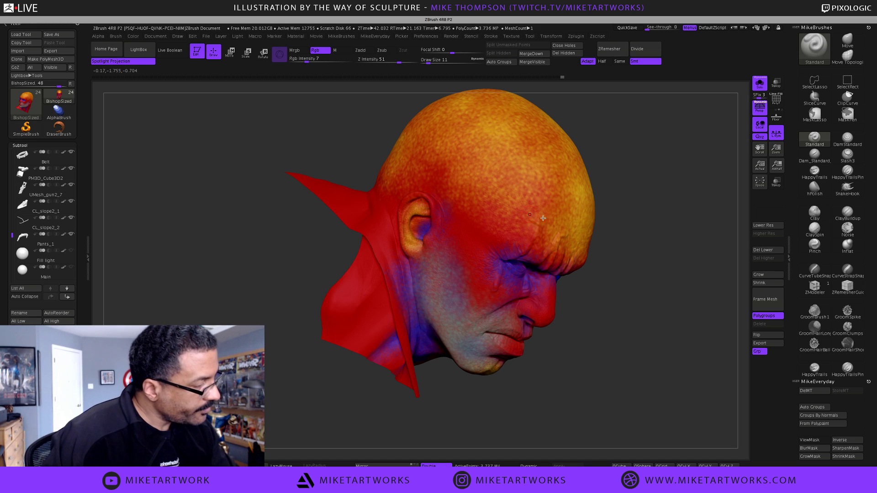
text(s)
text(5)
key(Return)
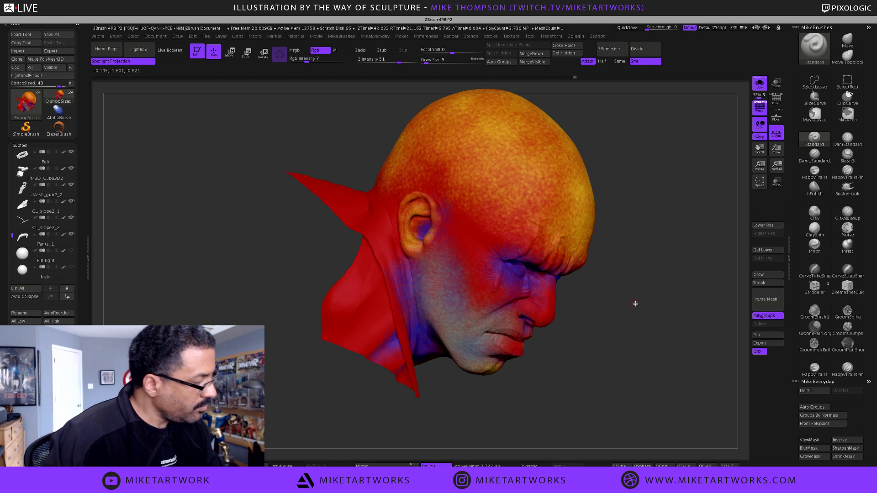
mouse_move(621, 277)
mouse_down()
mouse_move(614, 263)
mouse_move(563, 265)
mouse_up()
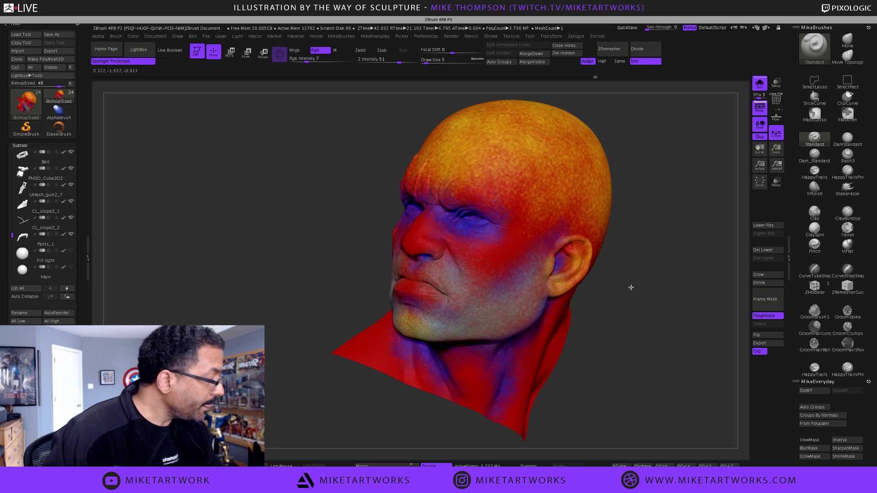
- Set the draw size to 18 and spray yellow over the tip and wings of the nose
mouse_move(631, 287)
mouse_down()
mouse_move(630, 263)
mouse_move(647, 266)
mouse_move(593, 307)
mouse_move(535, 325)
mouse_move(538, 350)
mouse_move(509, 344)
mouse_move(518, 344)
mouse_up()
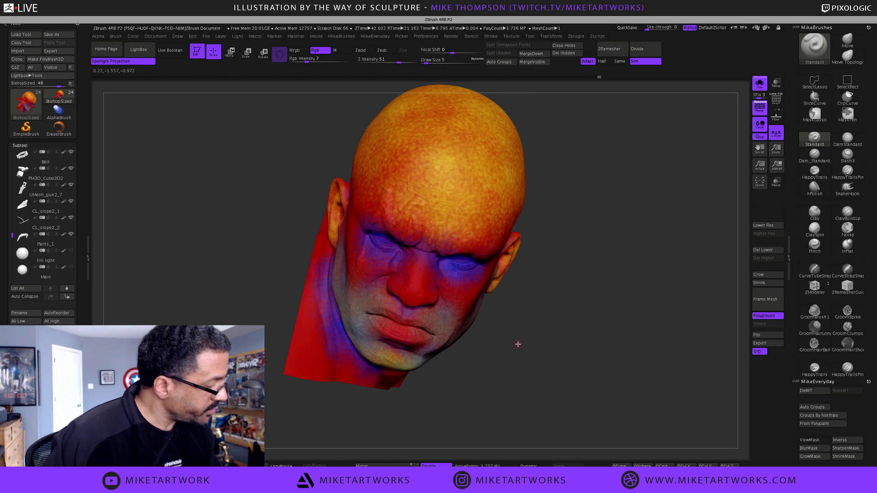
key(s)
drag(557, 318, 406, 297)
drag(576, 319, 573, 327)
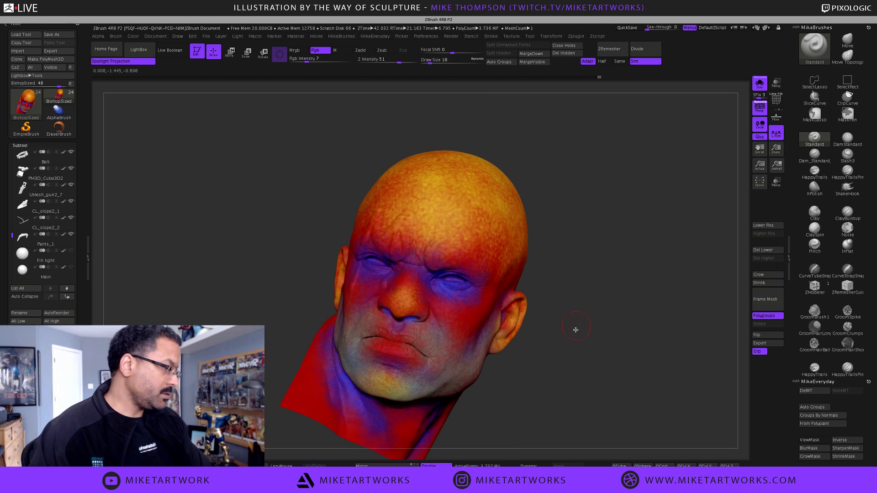
mouse_move(569, 366)
mouse_down()
mouse_move(574, 380)
mouse_move(531, 331)
mouse_move(521, 352)
mouse_up()
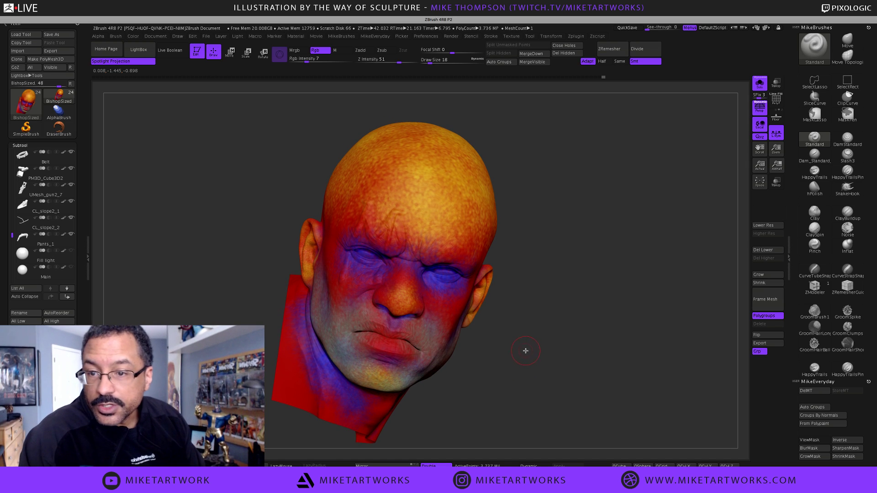
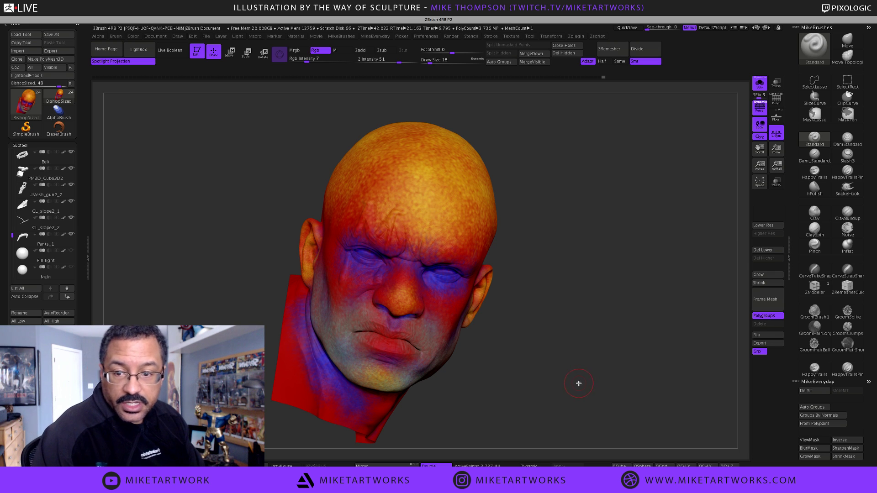
drag(586, 390, 586, 391)
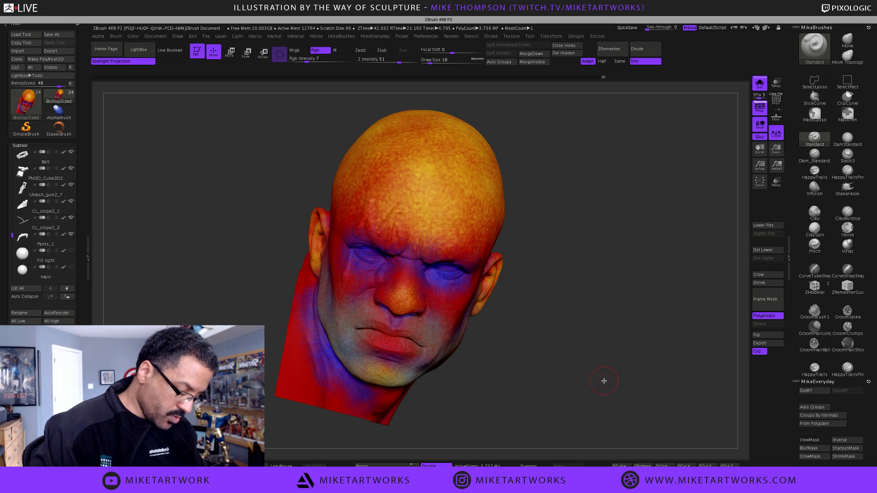
- Unhide the rest of the body and turn off Solo to show the complete figure with its gear and rock base
alt+drag(598, 365, 591, 352)
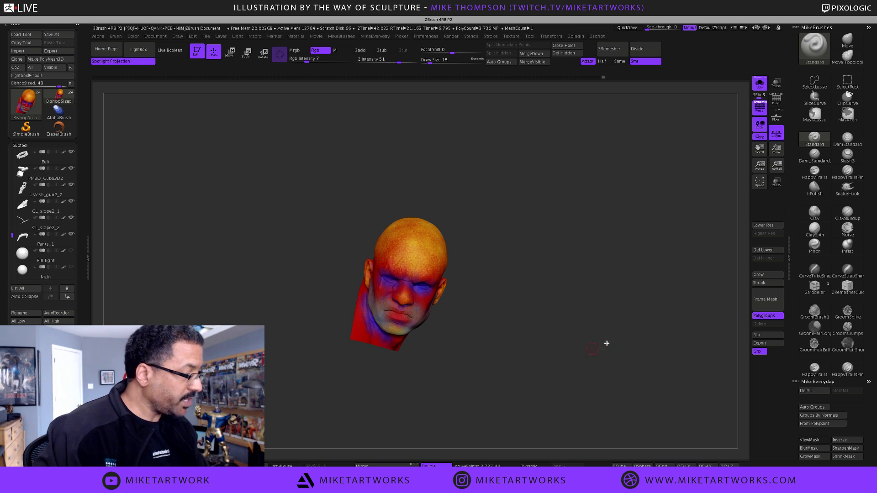
key(ctrl+shift)
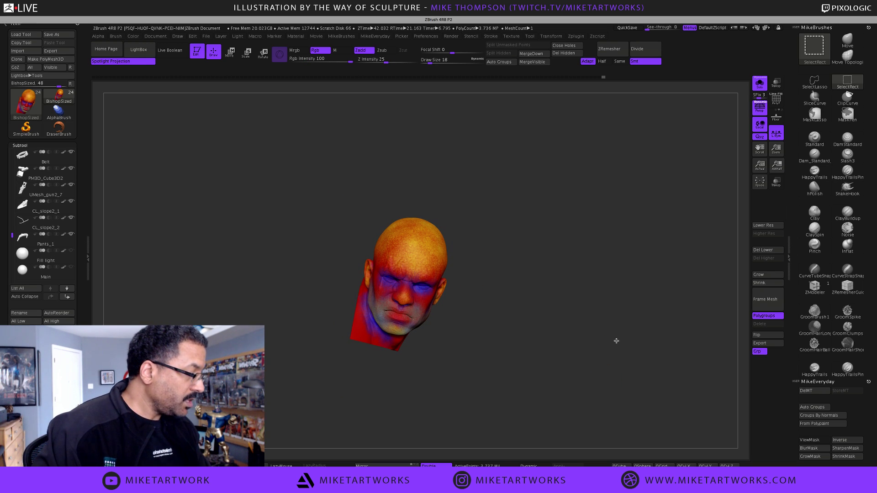
ctrl+shift+click(616, 341)
alt+drag(608, 338, 614, 210)
click(760, 83)
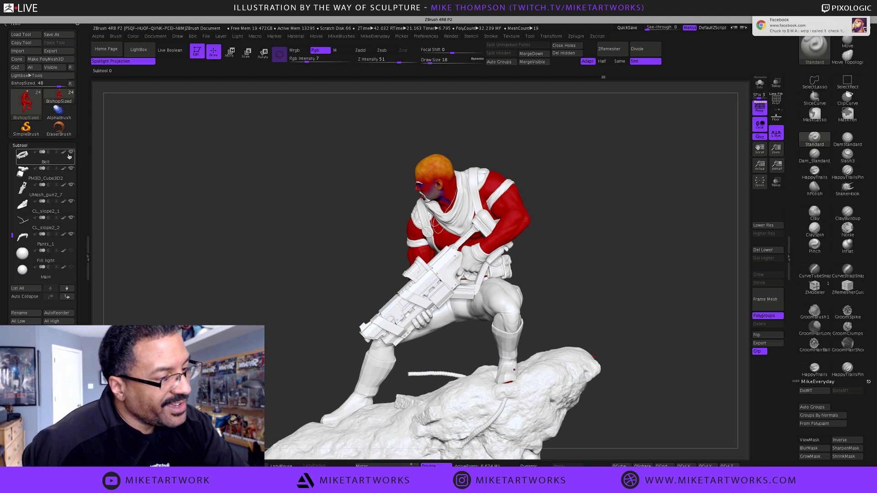
- Toggle the BishopSized subtool's polypaint off and back on, setting the current colour to white to view the plain sculpt
drag(12, 235, 13, 147)
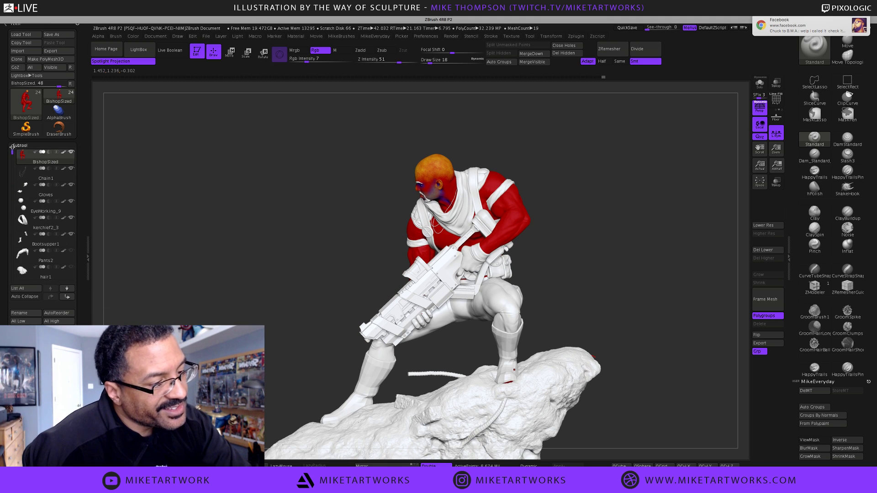
click(64, 155)
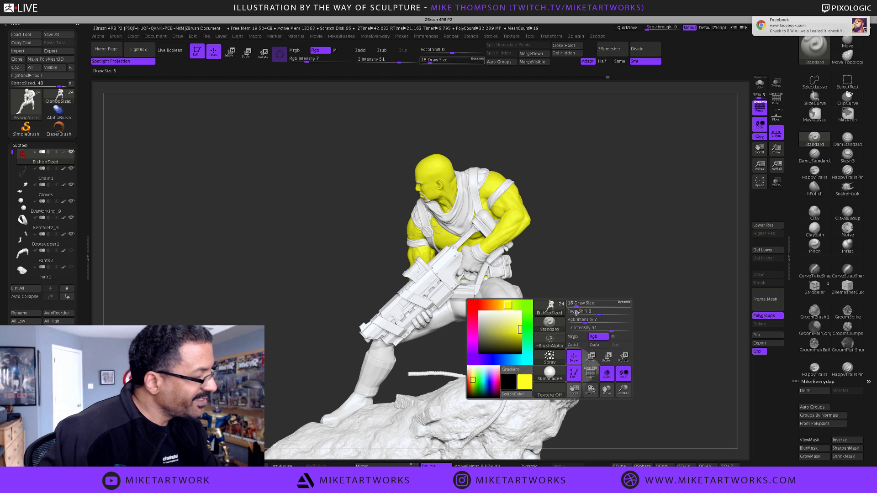
right_click(629, 330)
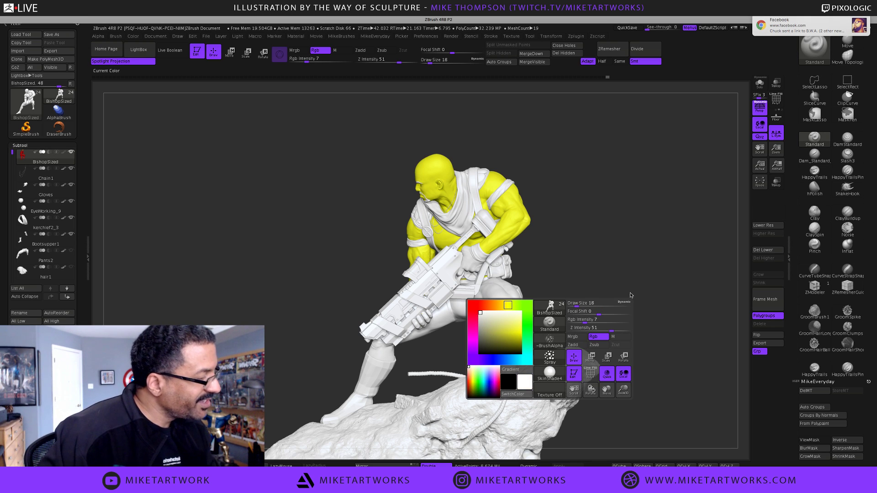
drag(651, 297, 653, 298)
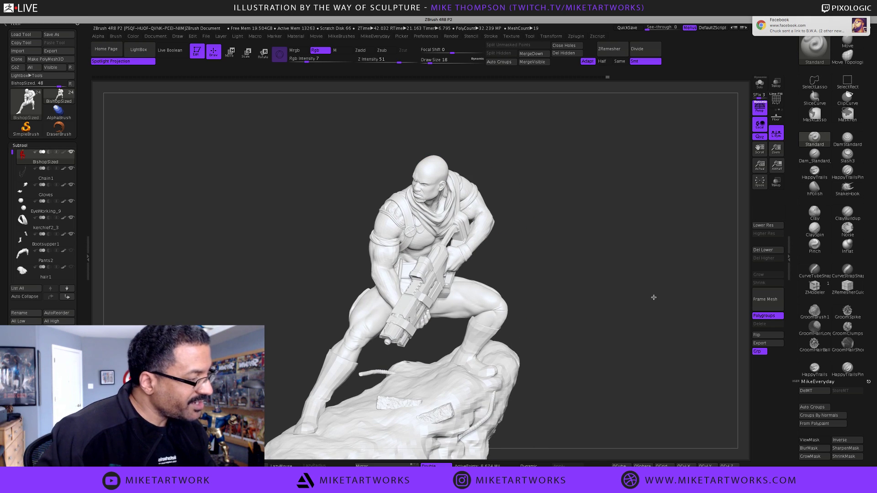
click(64, 151)
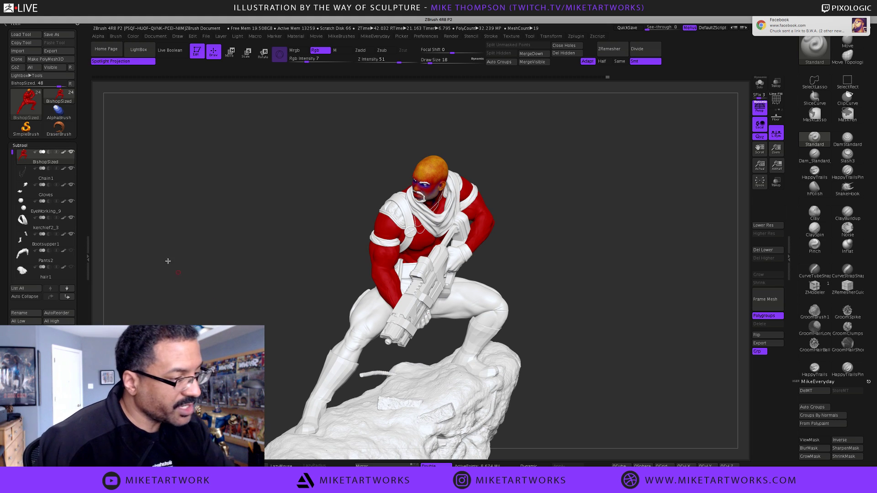
- Solo the BishopSized body and isolate its head and neck with a SelectLasso selection
click(760, 83)
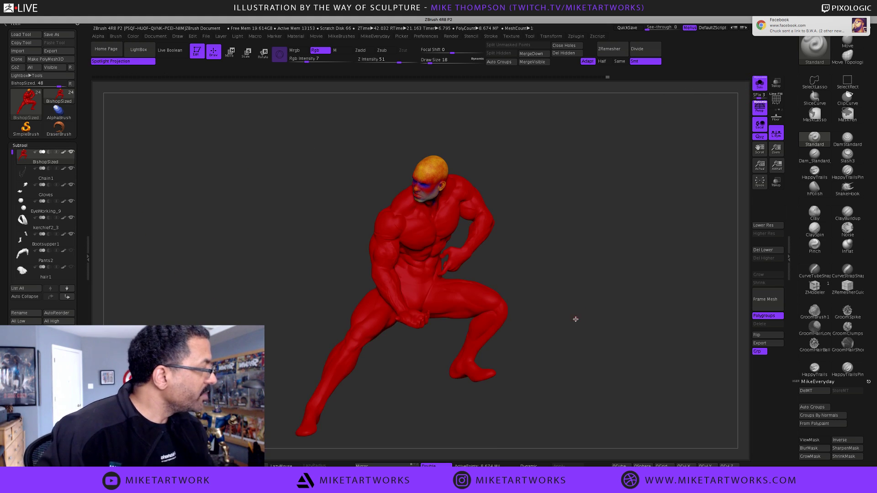
alt+drag(577, 320, 593, 378)
alt+drag(653, 230, 637, 360)
drag(648, 298, 646, 273)
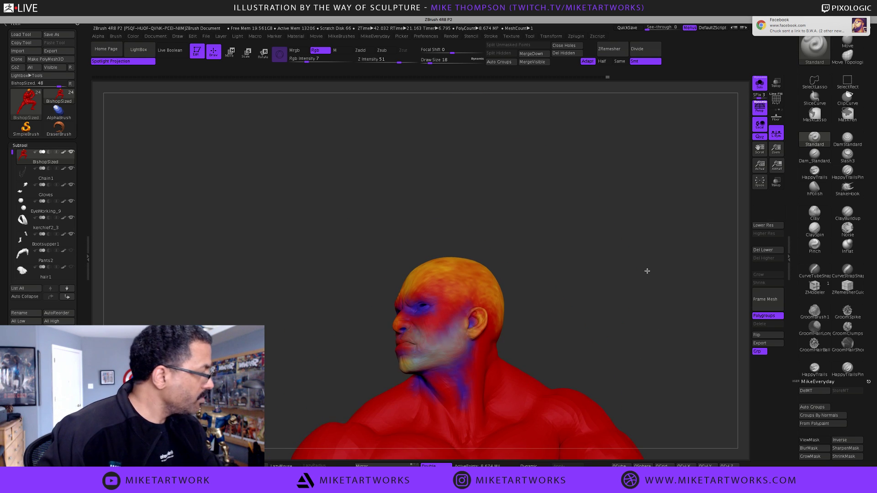
click(816, 84)
click(754, 96)
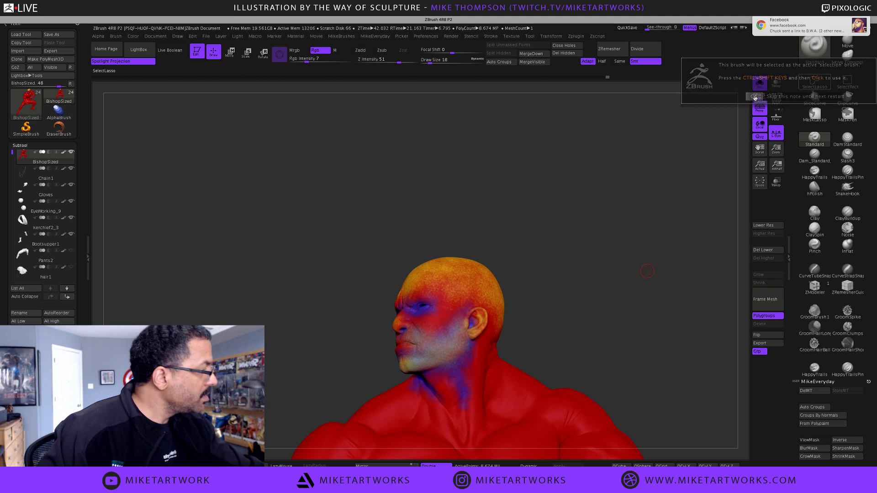
mouse_move(515, 237)
ctrl+shift+mouse_down()
mouse_move(550, 319)
mouse_move(489, 415)
mouse_move(364, 309)
mouse_move(390, 199)
ctrl+shift+mouse_up()
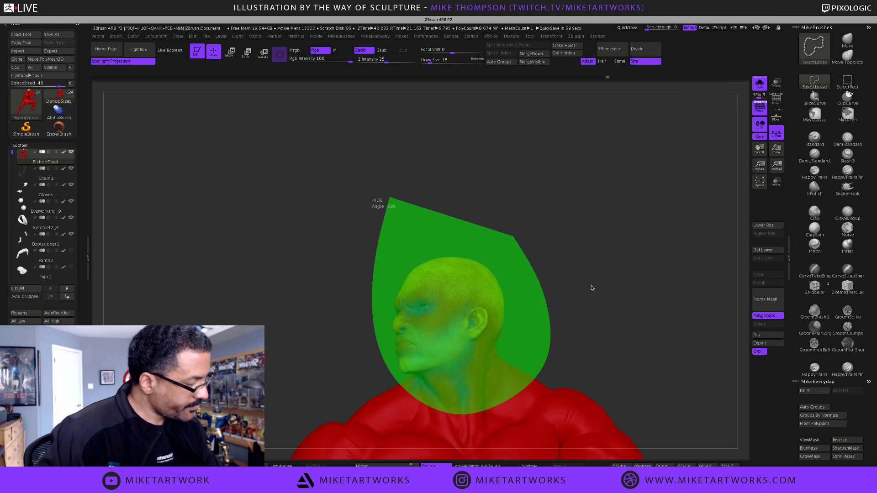
mouse_move(589, 279)
mouse_down()
mouse_move(609, 308)
mouse_move(568, 345)
mouse_up()
alt+drag(573, 387, 577, 397)
mouse_move(611, 368)
mouse_down()
mouse_move(609, 344)
mouse_move(611, 353)
mouse_up()
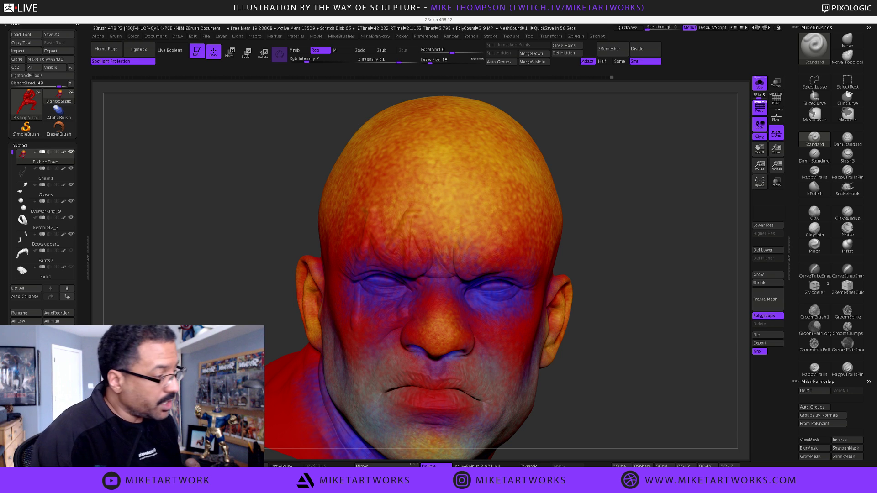
- Switch to the Chrome browser and search Google Images for "Idris elba" as skin reference in a new tab
drag(868, 319, 527, 95)
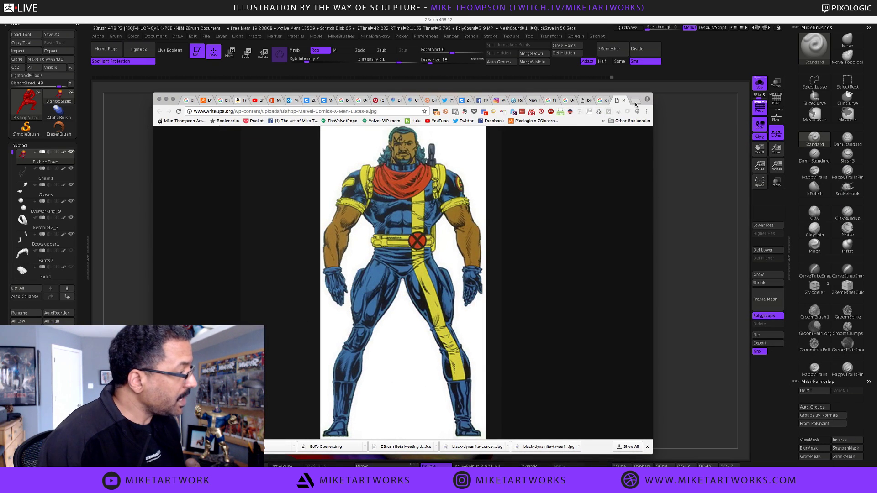
click(635, 101)
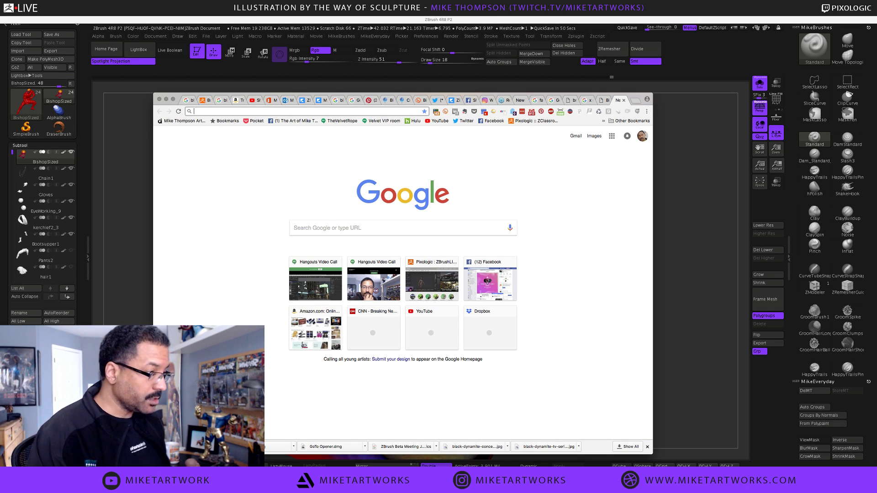
text(Idris )
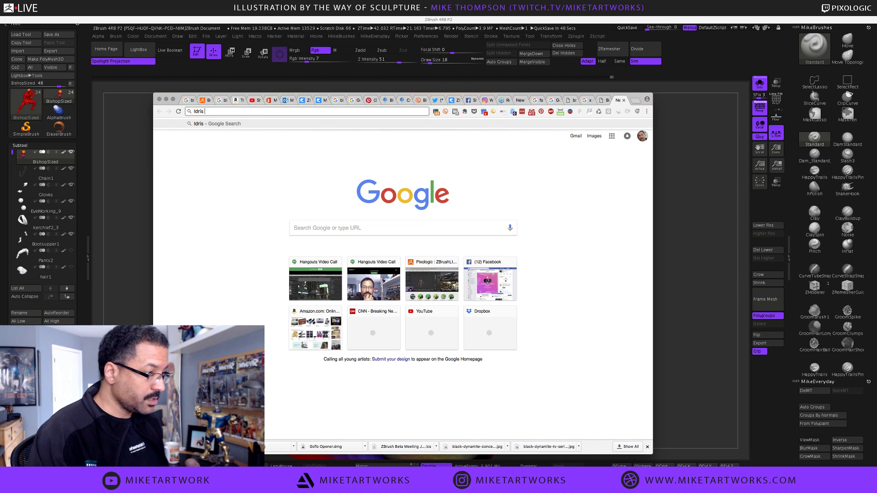
text(elba)
key(Return)
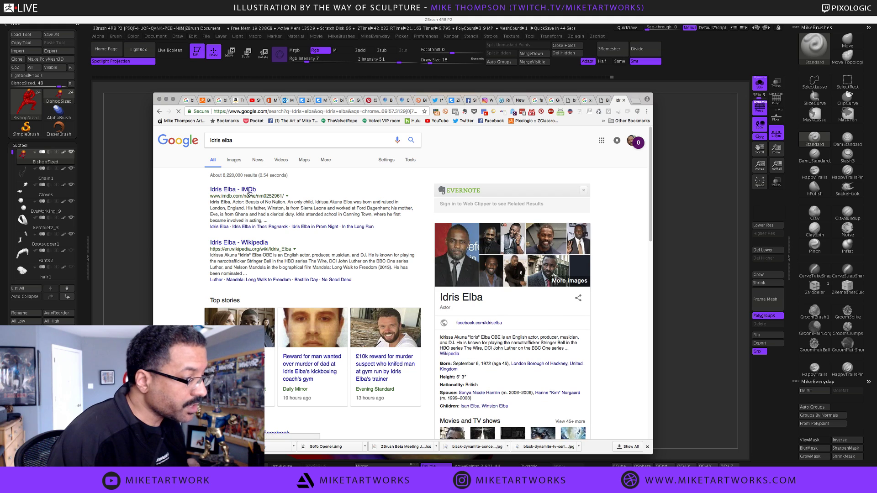
click(233, 160)
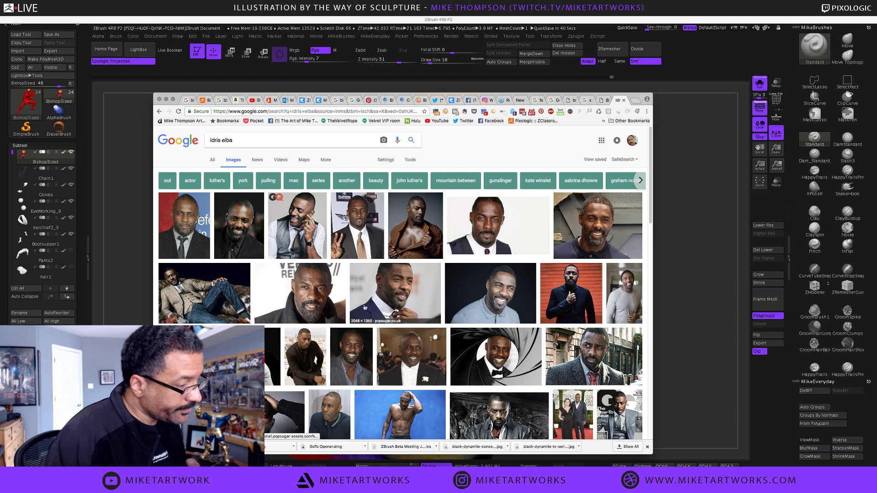
- Compare the Idris Elba photo results, open the Vanity Fair close-up at full size and save it as Idris-Elba.jpg in the BishopPolypaint folder
click(313, 304)
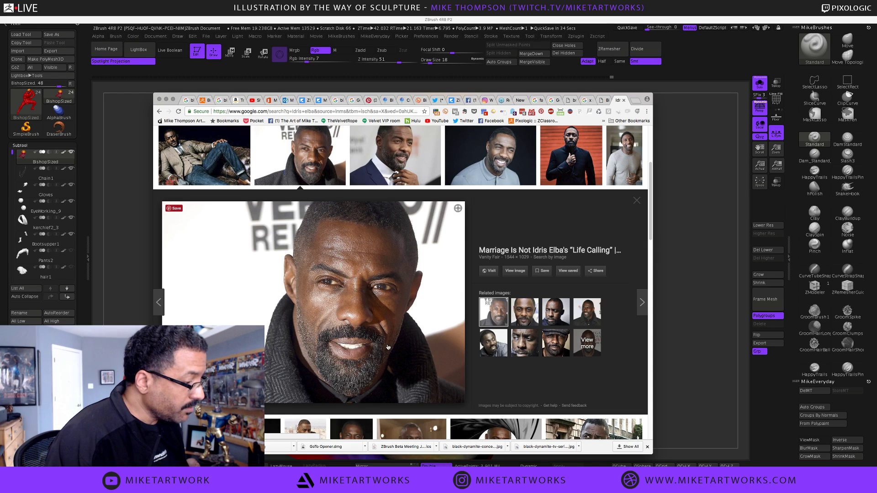
click(512, 162)
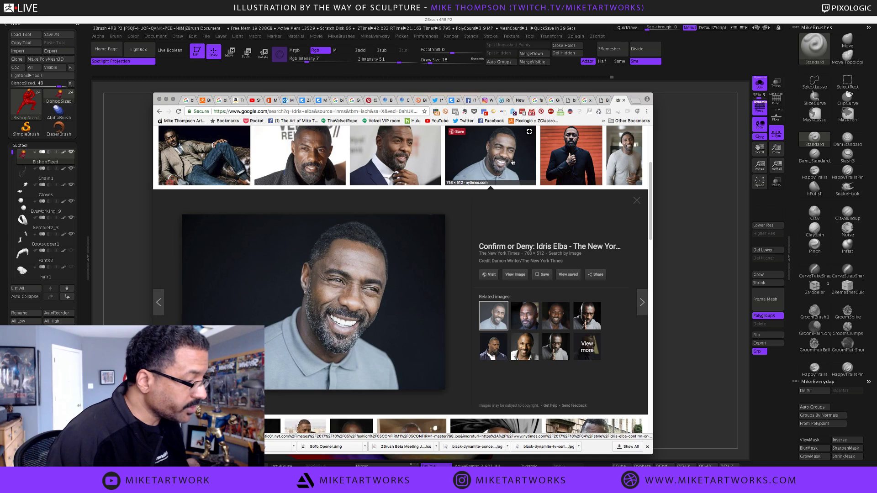
click(416, 163)
click(306, 164)
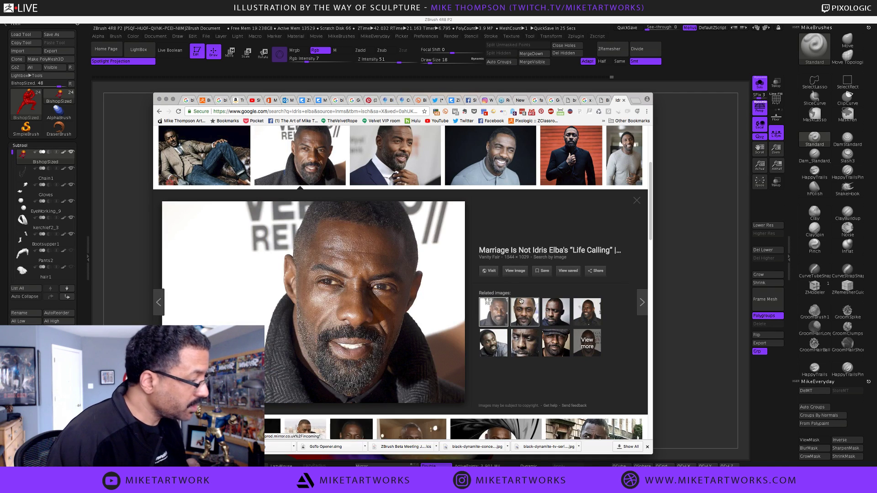
click(517, 271)
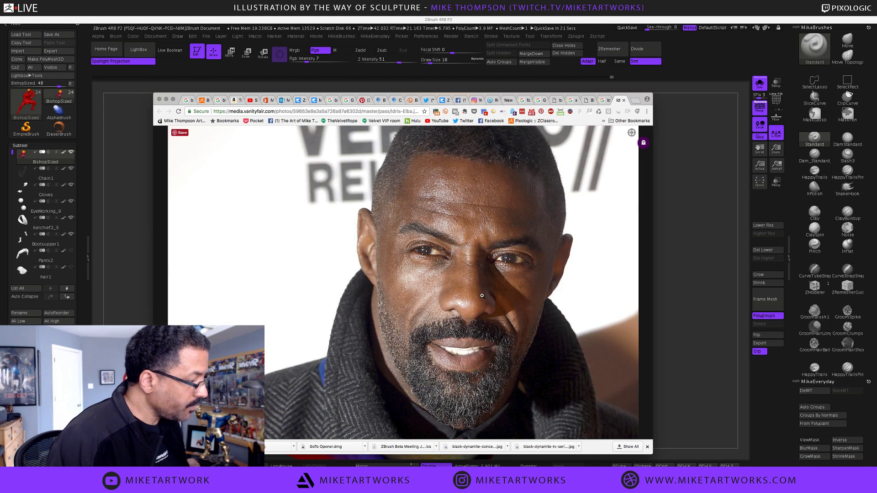
click(482, 296)
right_click(468, 238)
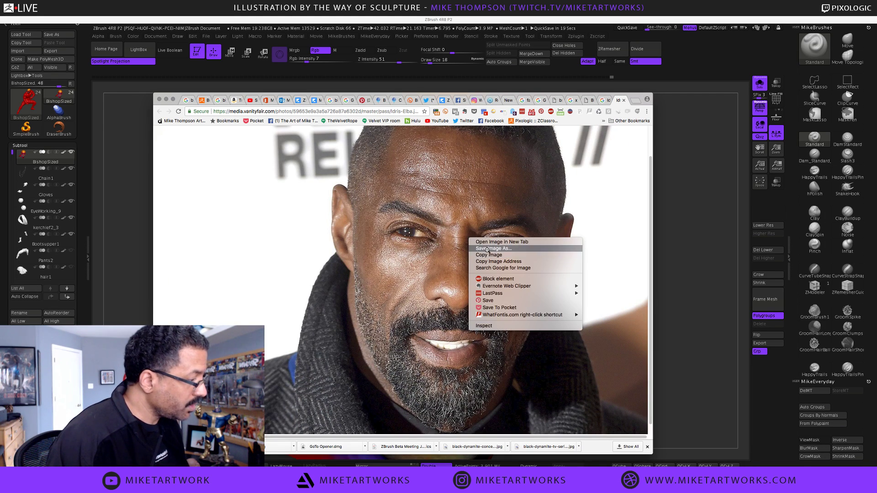
click(488, 250)
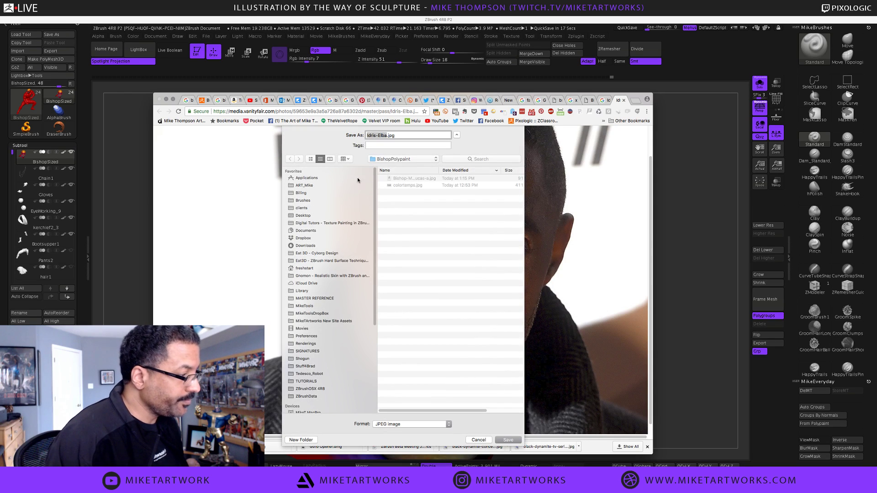
click(508, 440)
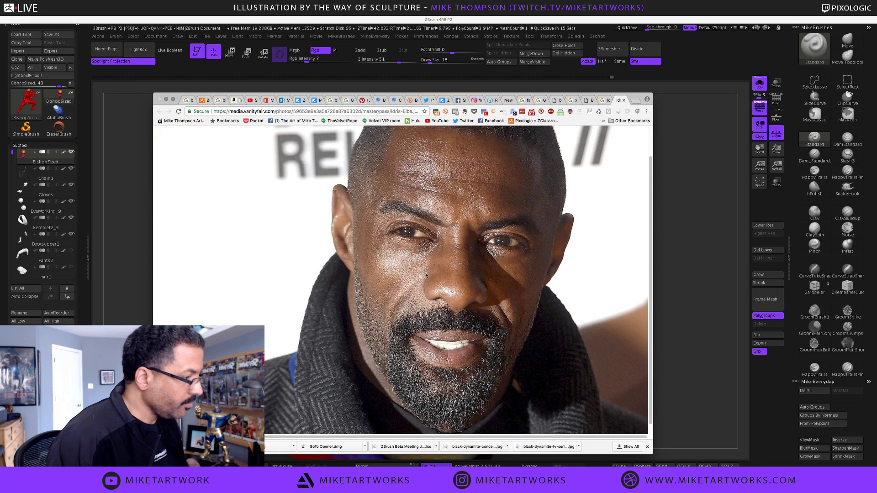
- Compare the related photos, open the frontal Kendal Calling portrait at full size and save it as Idris-Elba (1).jpg in BishopPolypaint
click(604, 104)
click(524, 313)
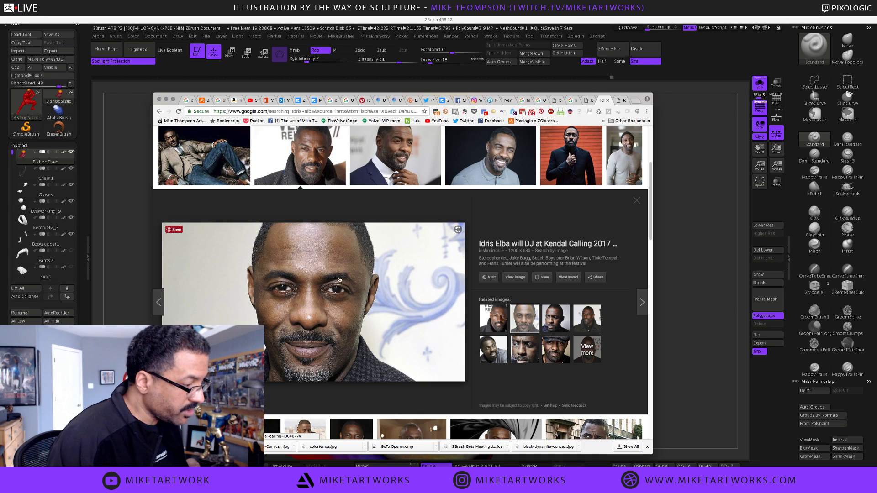
click(546, 326)
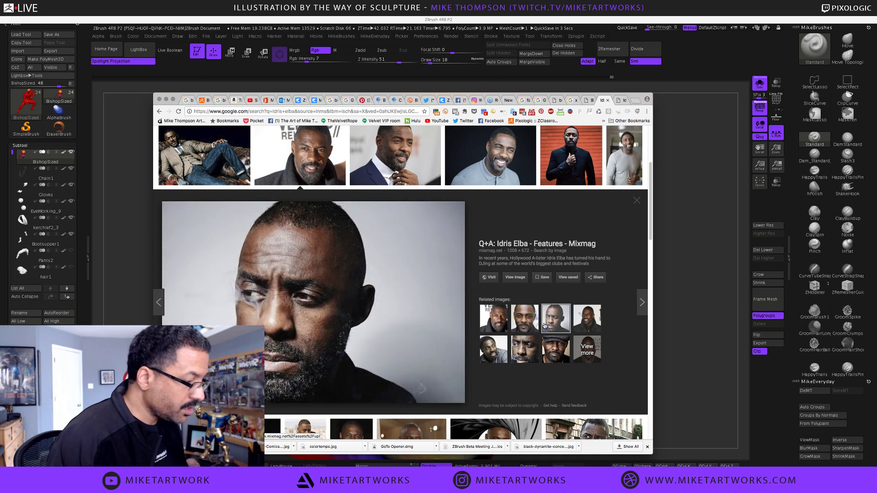
click(519, 356)
click(554, 354)
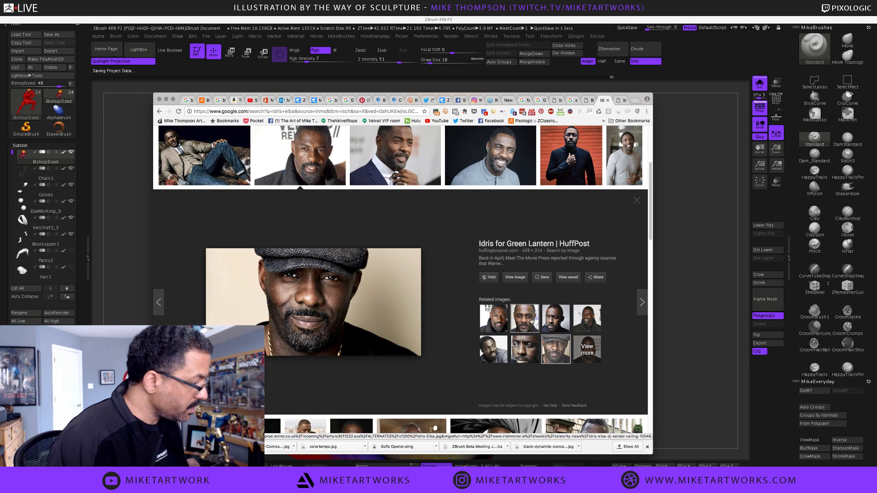
click(529, 320)
click(507, 277)
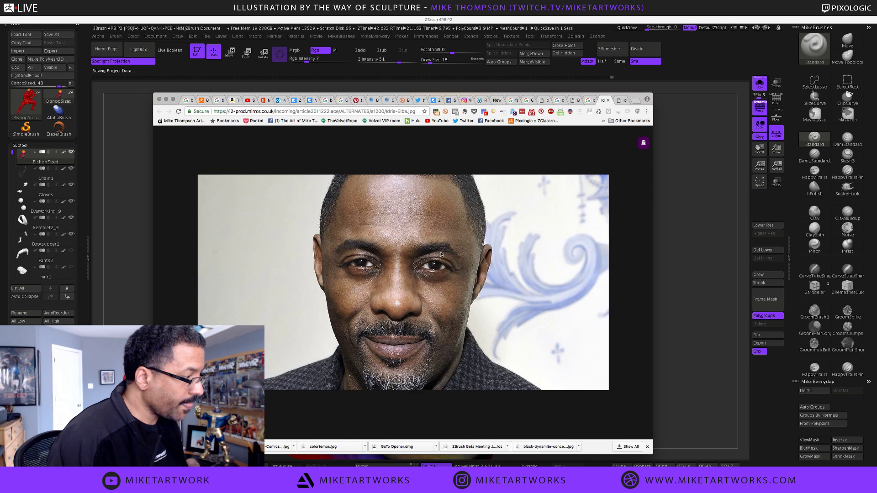
right_click(407, 256)
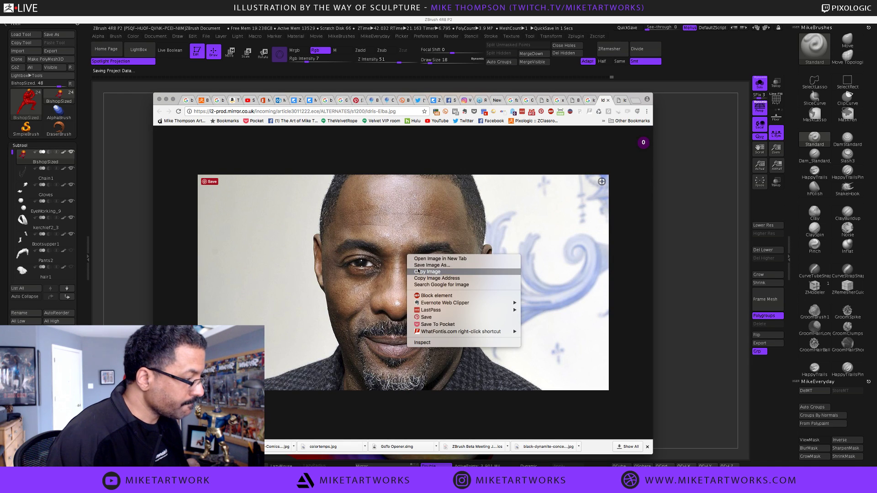
click(421, 265)
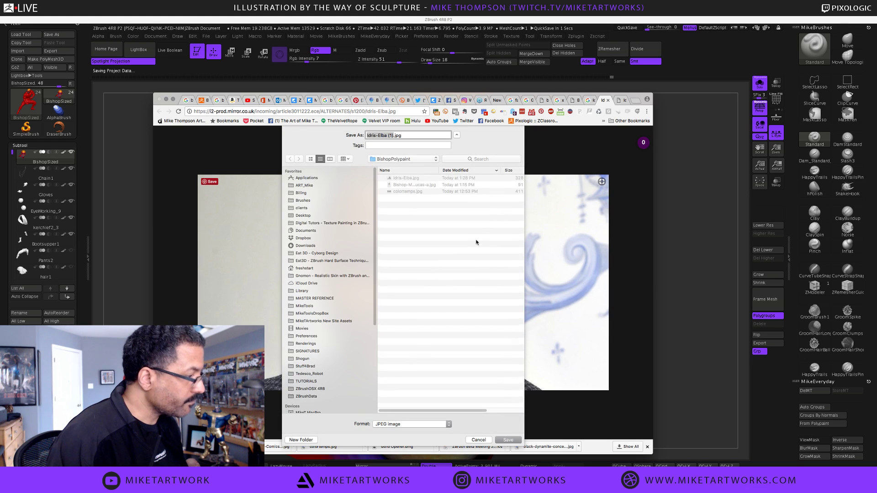
click(508, 440)
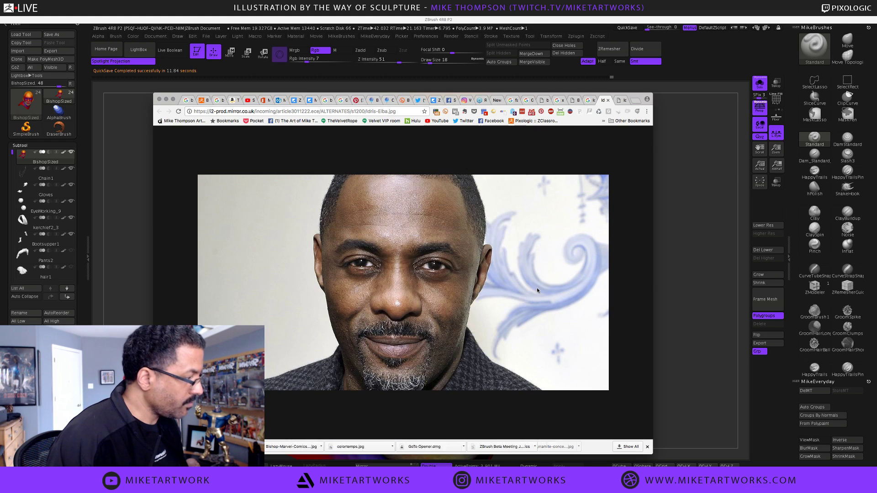
- Return to the image results, look through more photos, and search Google Images for "terry crews"
click(586, 100)
scroll(408, 415, down, 5)
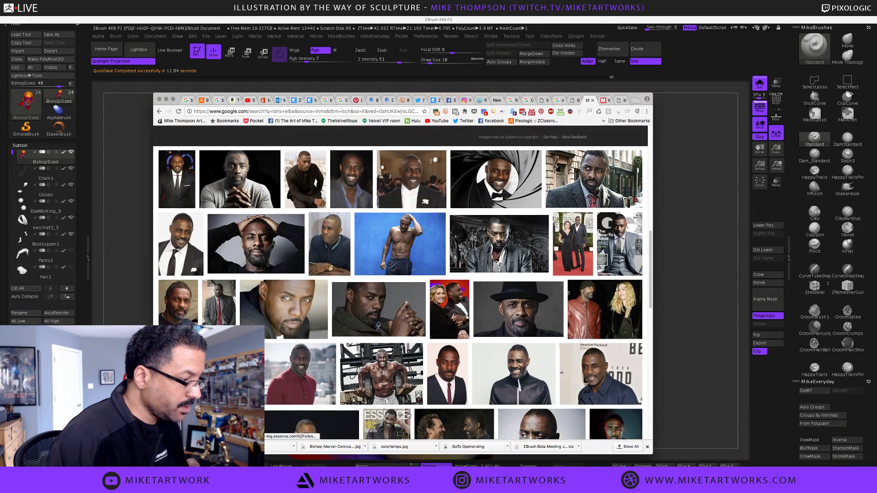
scroll(408, 414, down, 4)
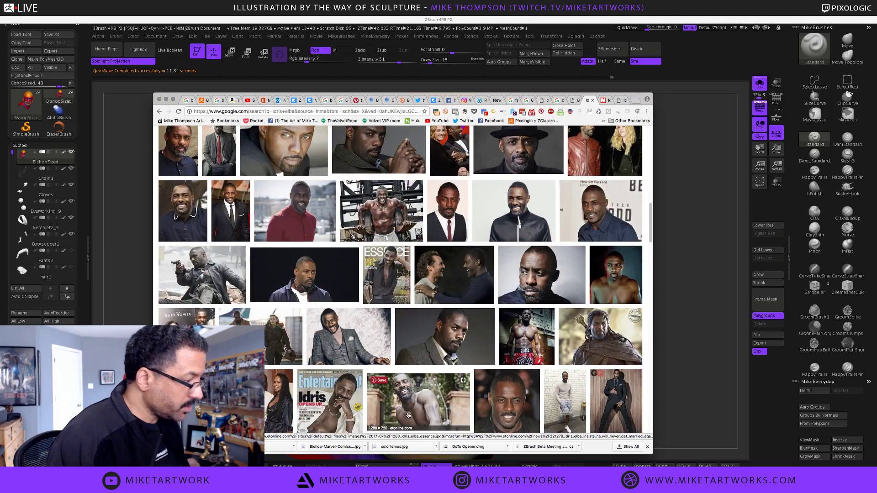
scroll(408, 414, down, 1)
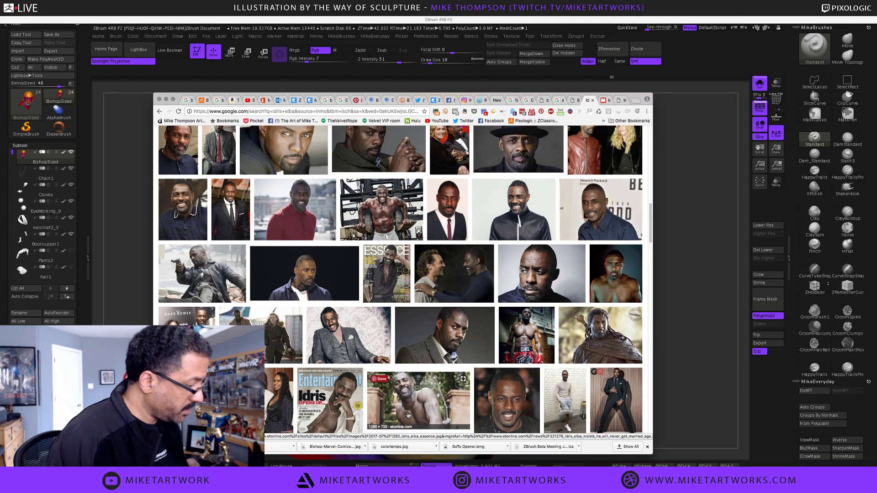
key(Home)
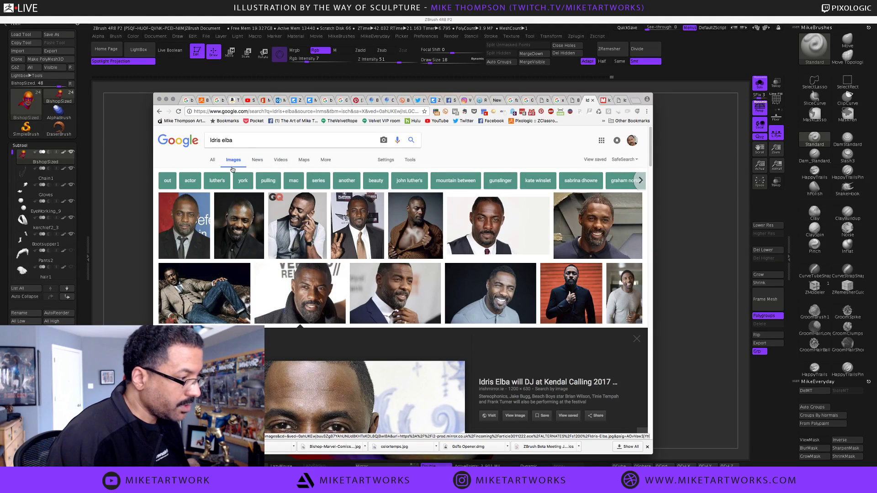
triple_click(254, 138)
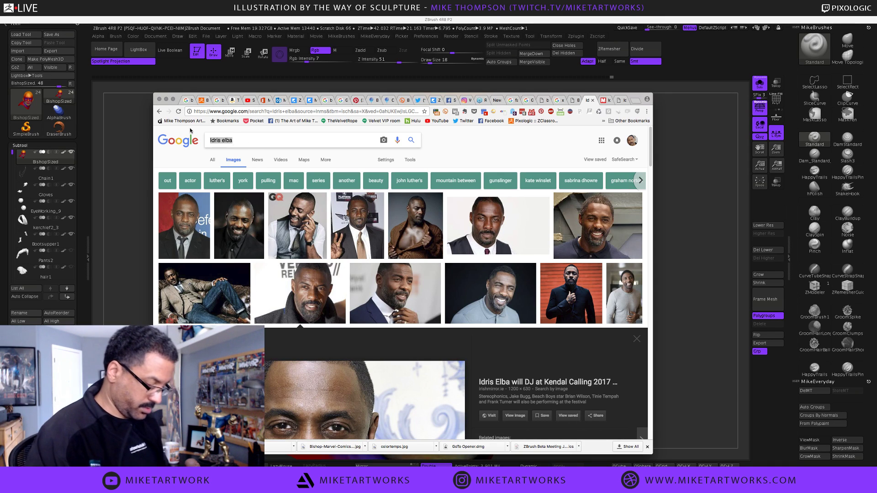
text(tetty)
key(BackSpace)
key(BackSpace)
key(BackSpace)
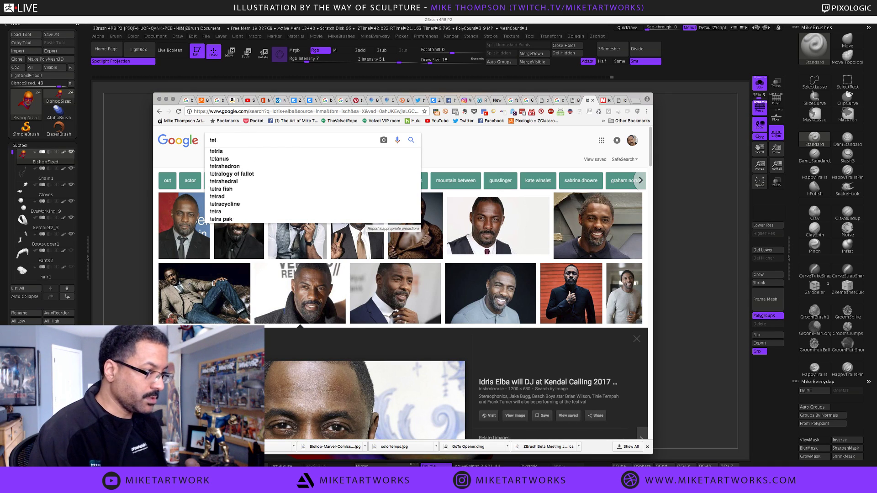
text(rry crews)
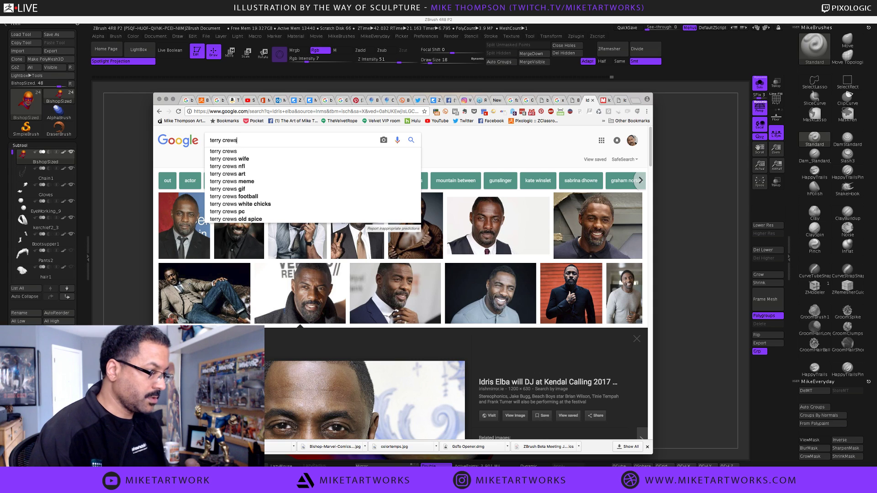
key(Return)
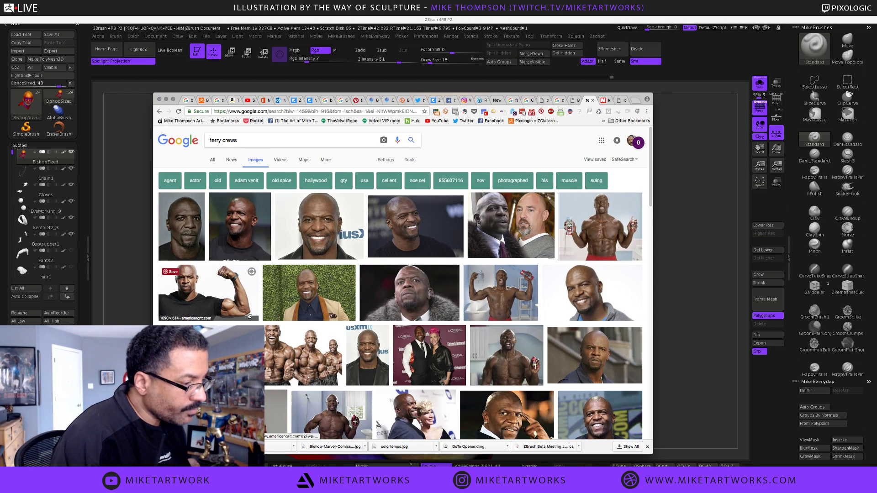
- Open the "Terry Crews Is Always On" photo at full size and save it as Terry-Crews-Is-Always-On.jpg in the BishopPolypaint folder
click(303, 356)
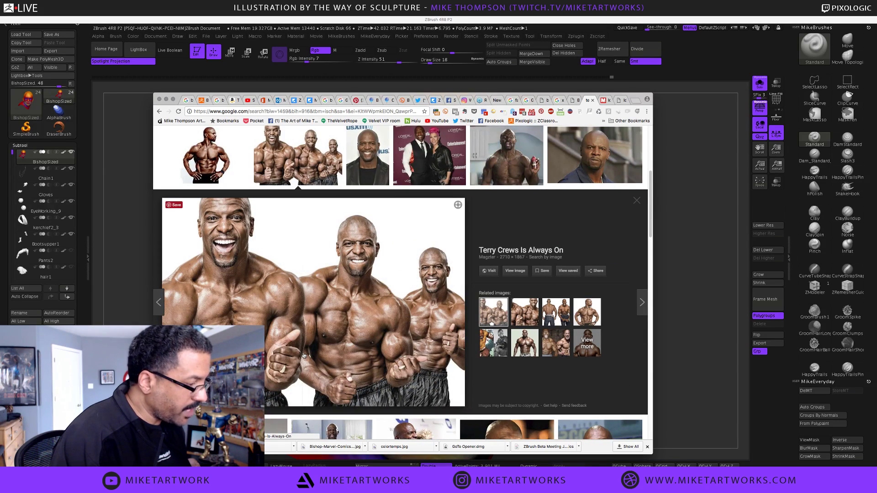
scroll(381, 206, up, 5)
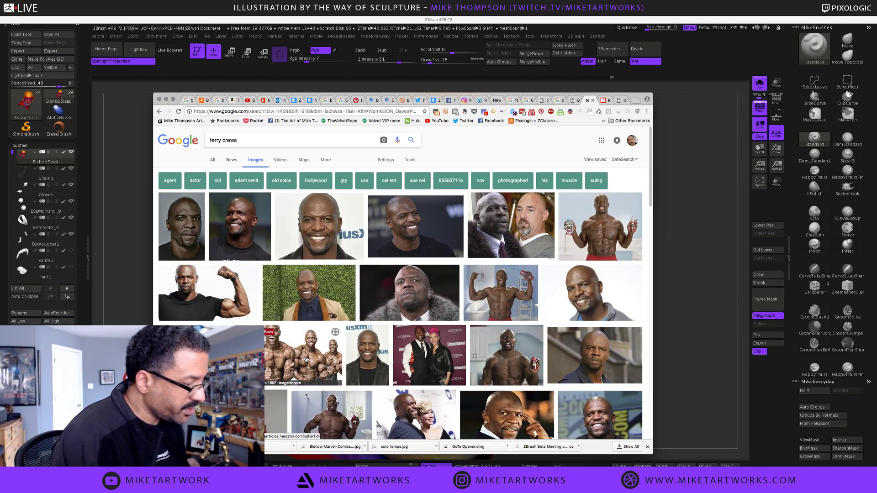
scroll(307, 360, down, 2)
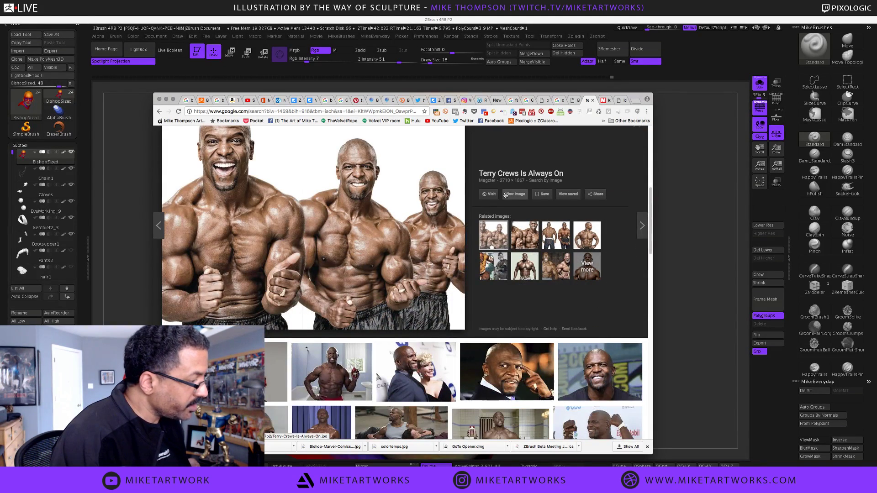
click(516, 194)
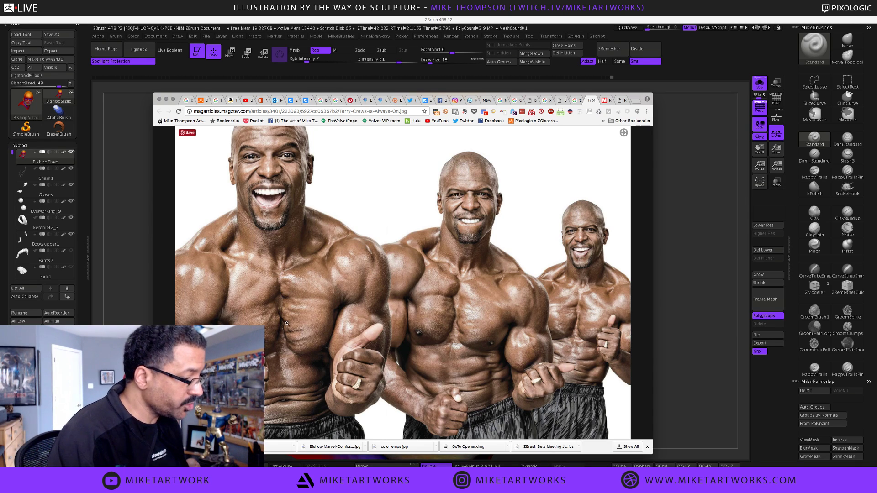
click(279, 193)
right_click(334, 182)
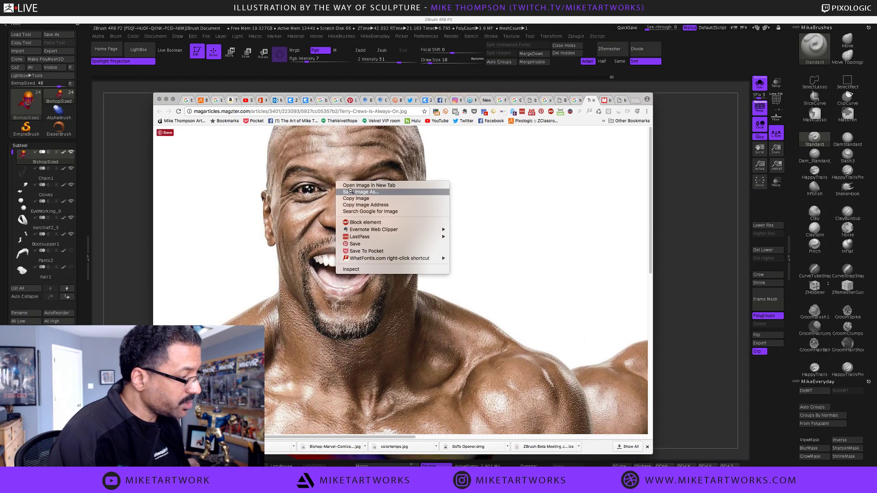
click(350, 191)
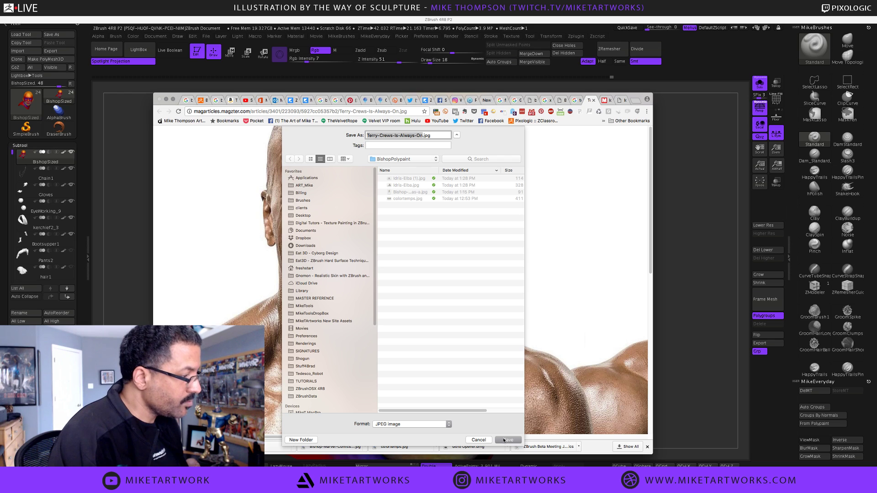
click(504, 441)
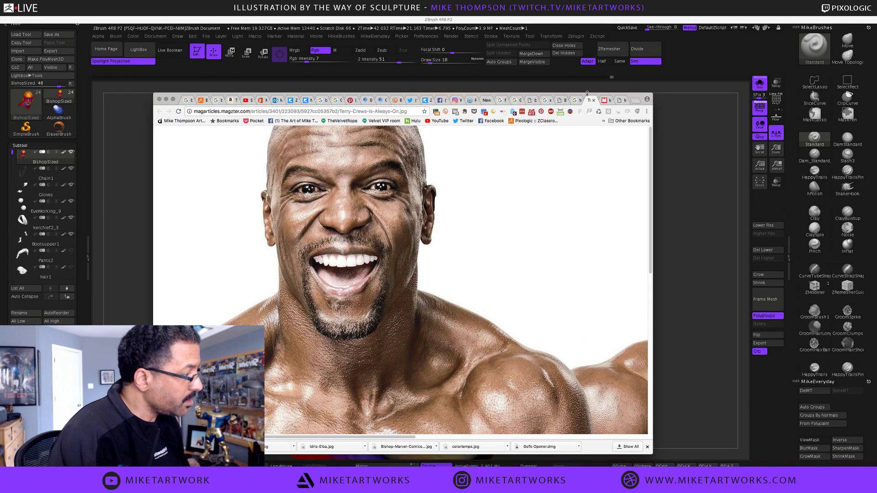
- Minimize the Chrome window and return to the front view of the painted Bishop head in ZBrush
drag(587, 94, 345, 122)
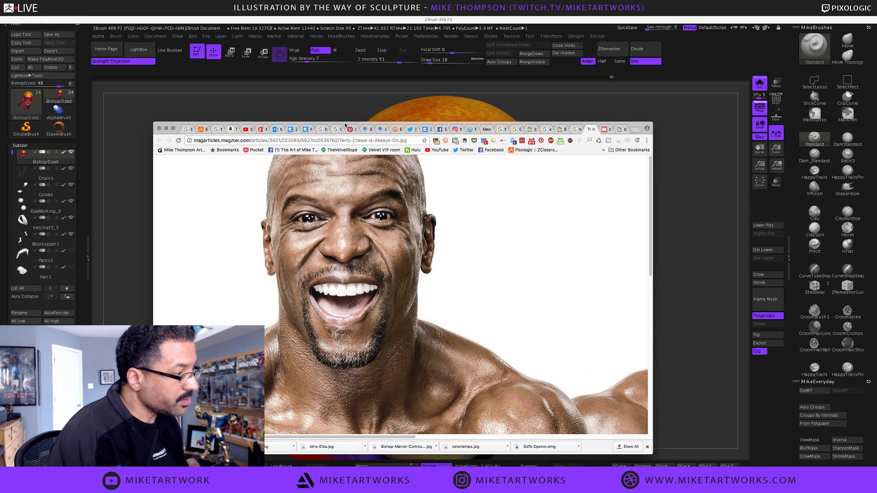
click(167, 129)
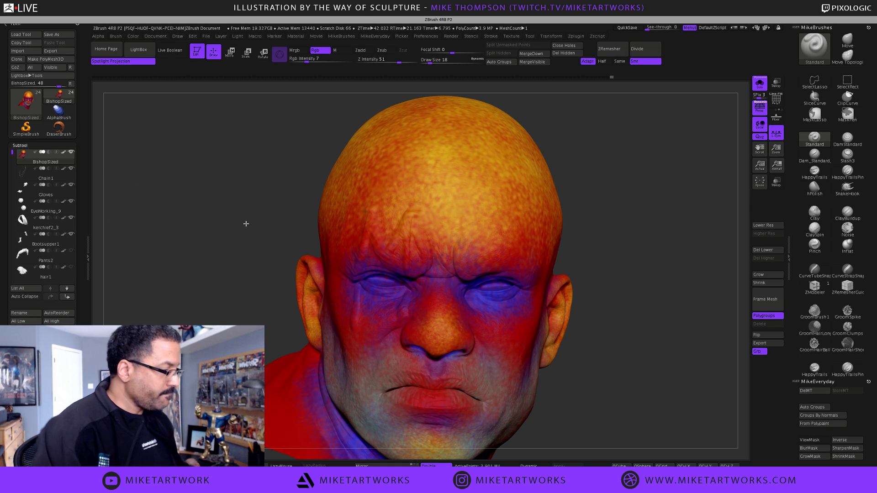
drag(253, 260, 286, 251)
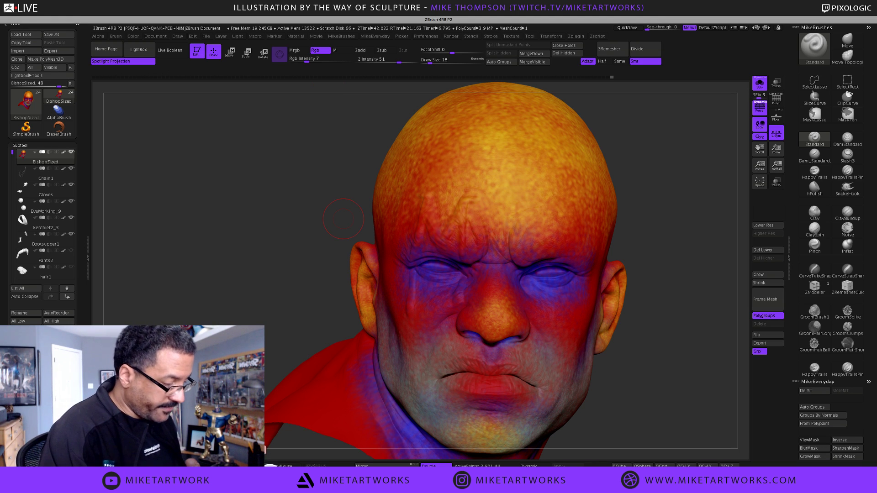
- Find the Kuadro reference viewer among the installed applications and launch it
key(alt+b)
key(F4)
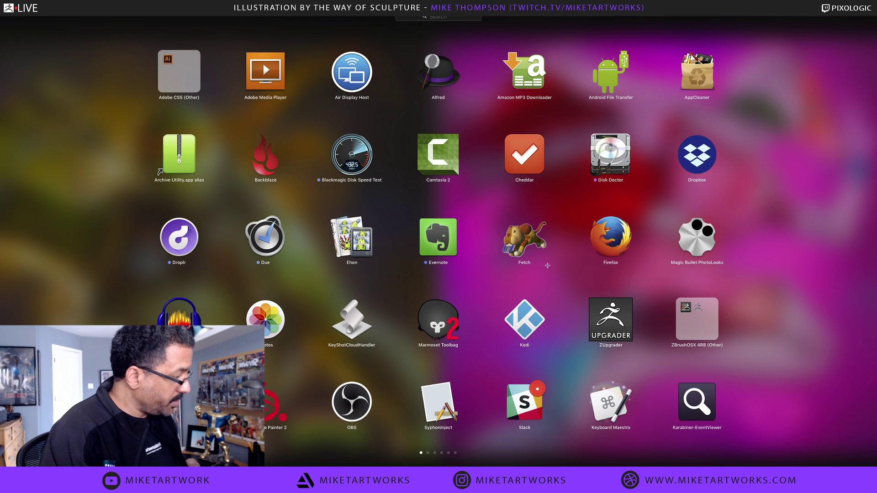
click(429, 453)
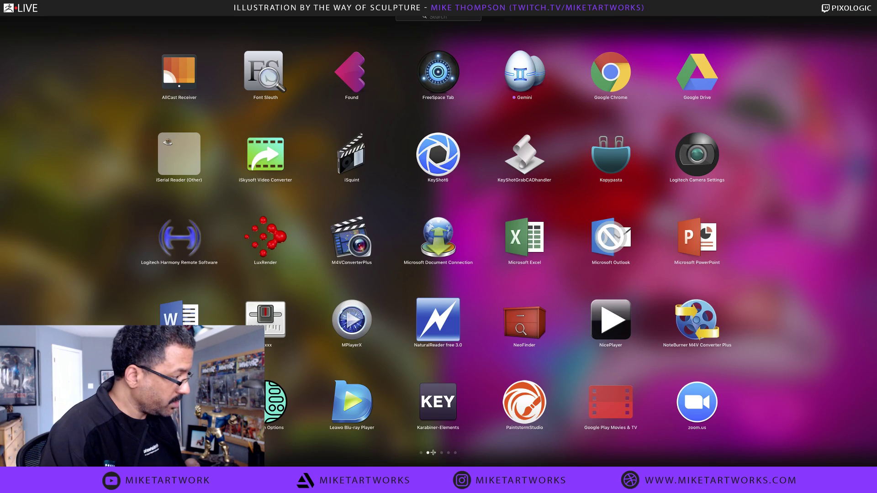
click(434, 453)
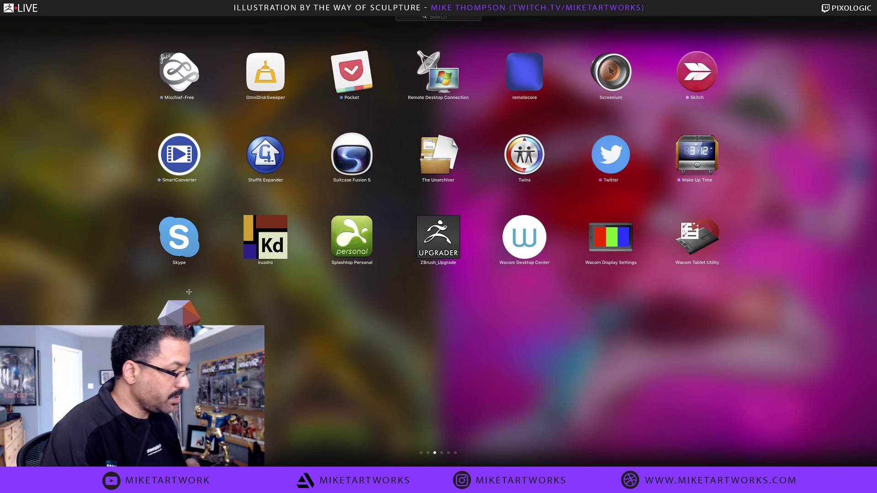
click(274, 236)
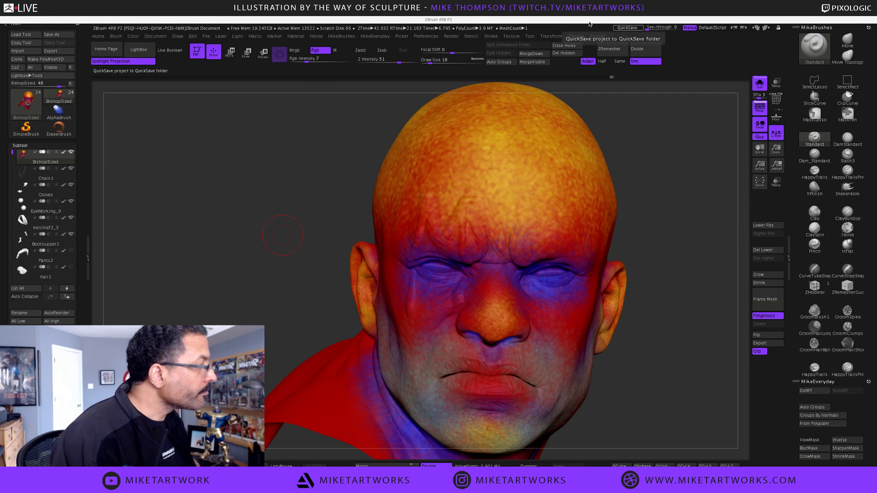
- Load all five JPEG images from the clients/Pixologic/zbrushlive/BishopPolypaint folder into Kuadro
click(596, 5)
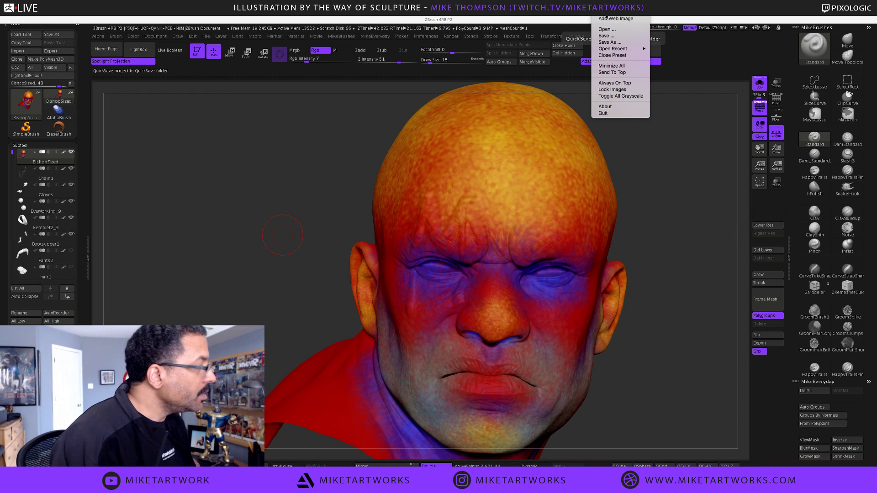
click(620, 65)
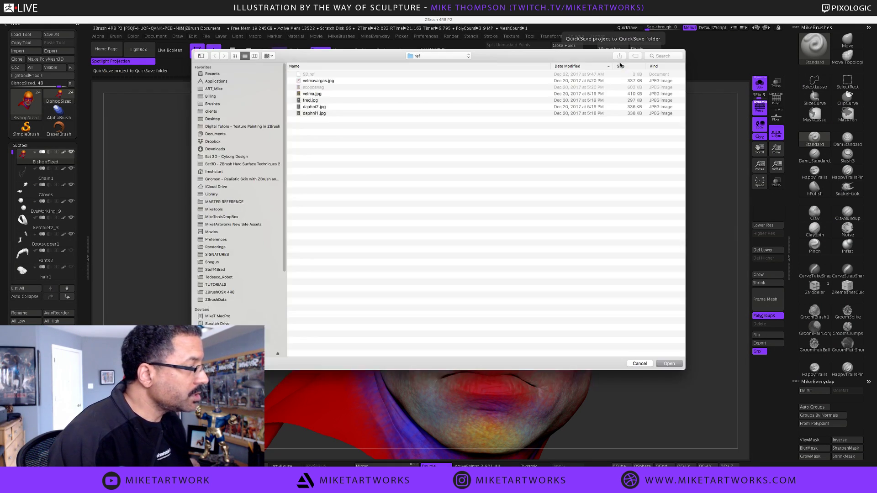
click(448, 56)
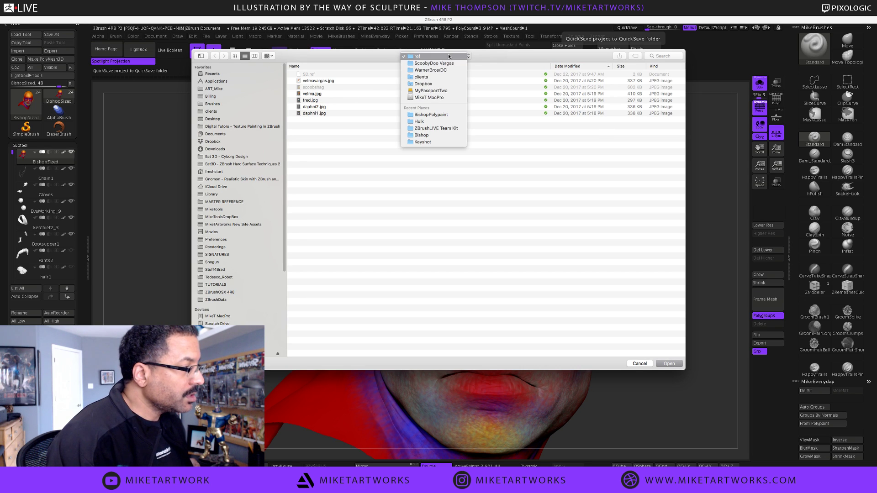
click(445, 78)
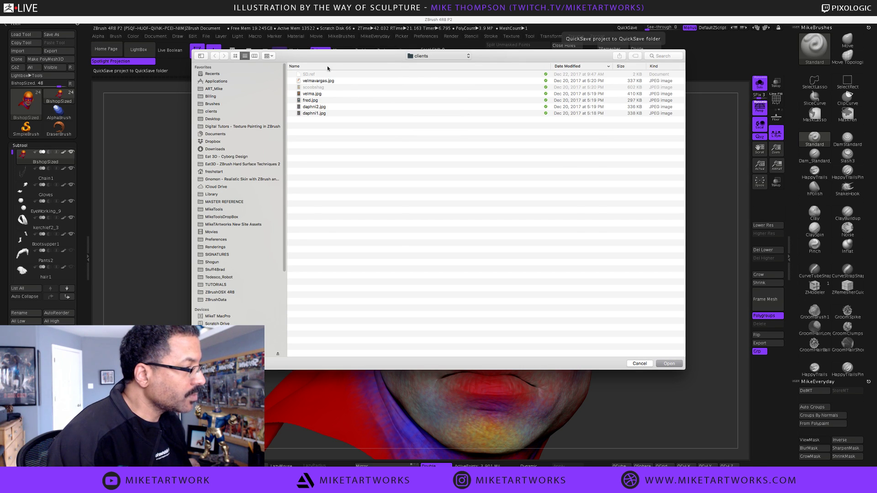
click(322, 81)
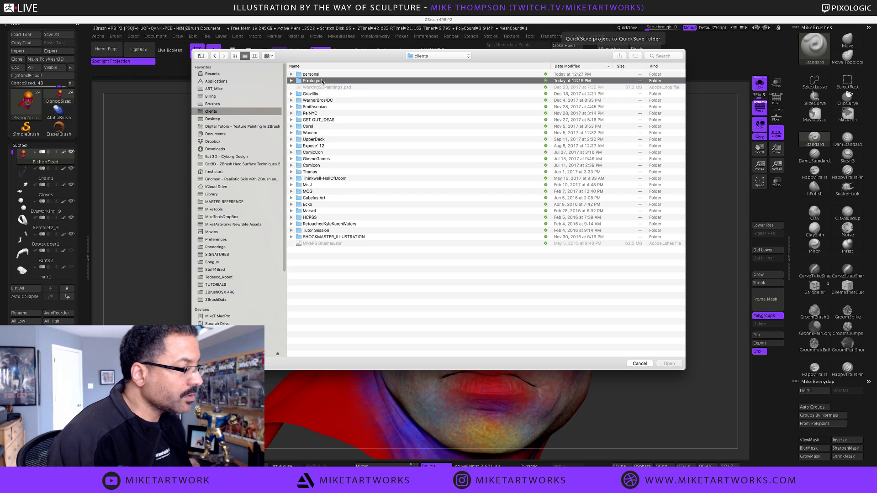
double_click(323, 81)
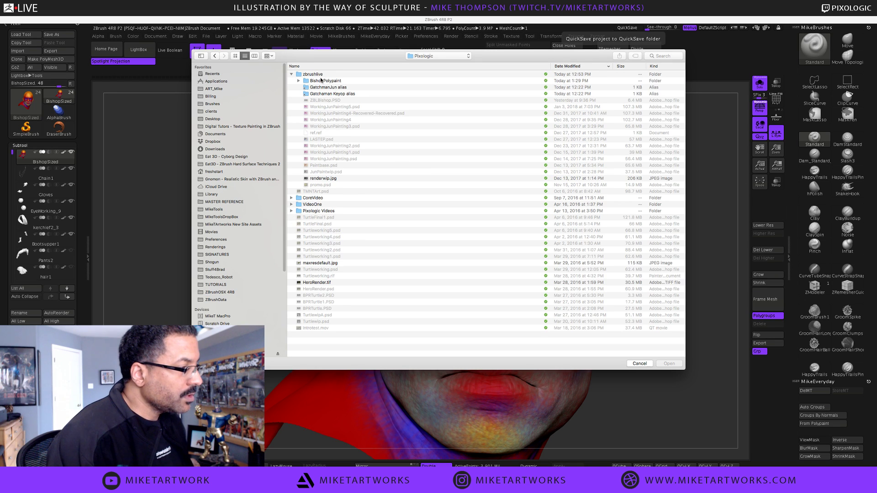
click(323, 81)
double_click(322, 81)
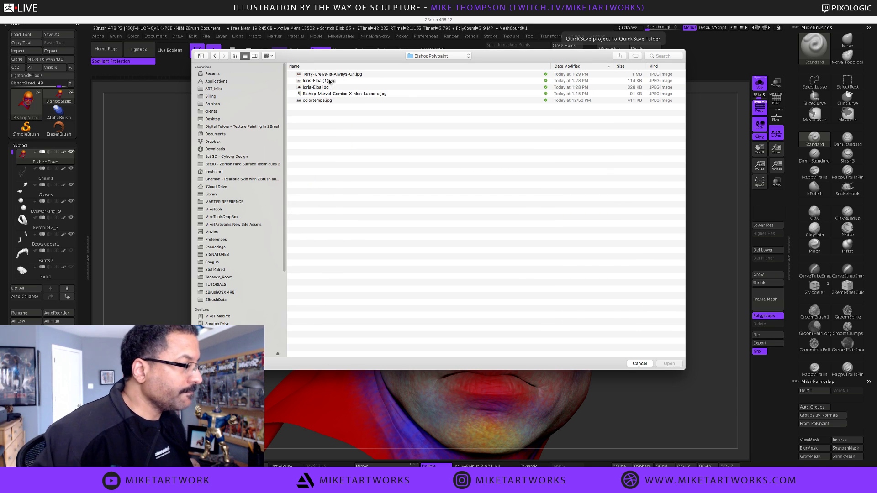
click(329, 75)
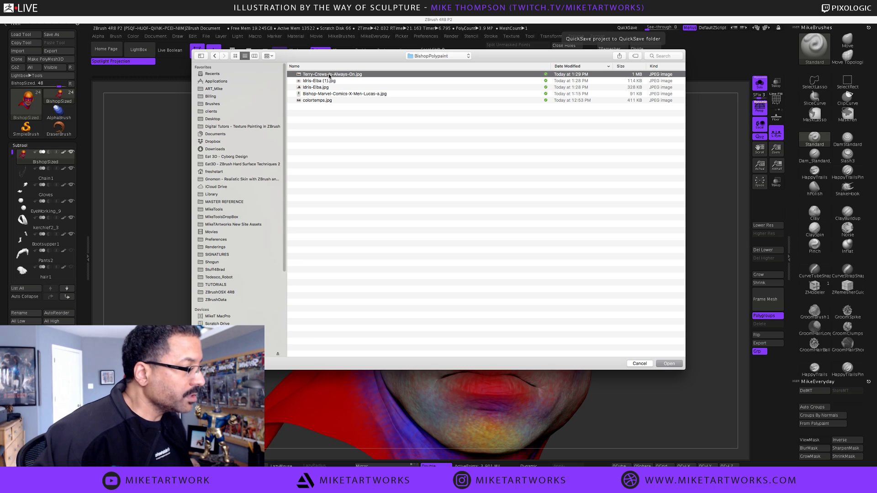
shift+click(322, 100)
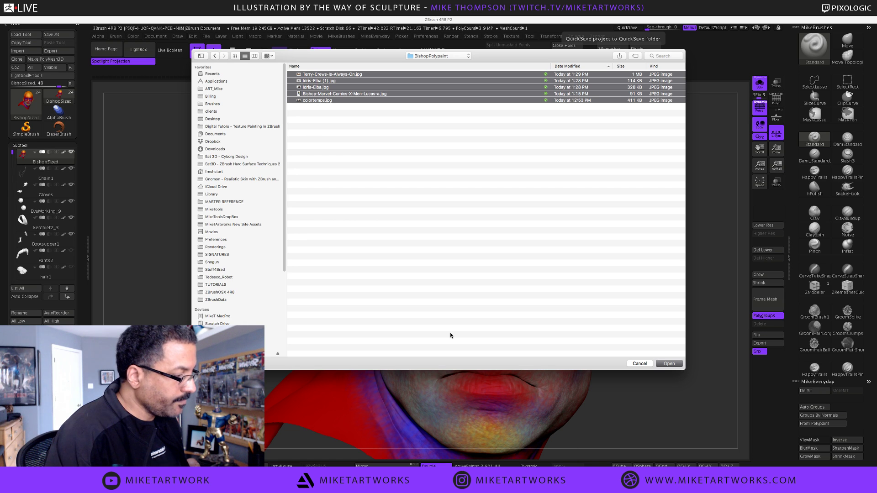
key(Return)
- Resize the face color-zone chart and the Bishop comic figure, and stack them beside the sculpted head with the figure above the chart
drag(512, 259, 221, 114)
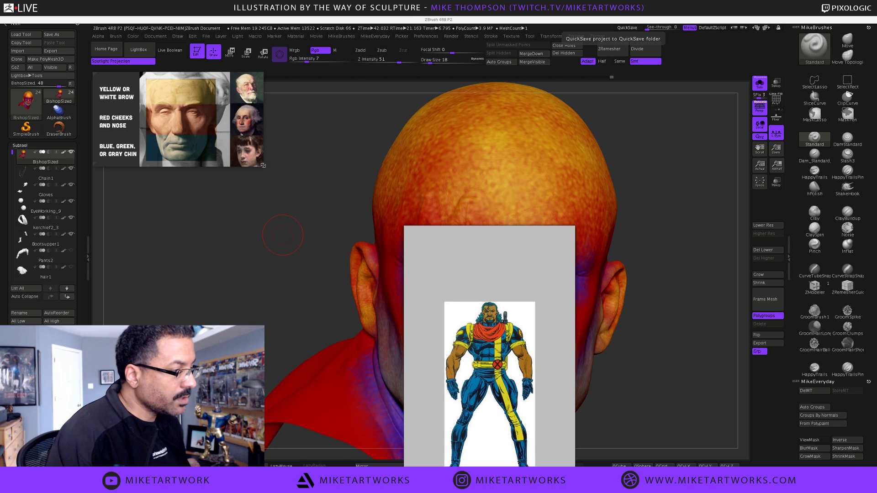
drag(262, 166, 242, 185)
drag(172, 150, 192, 425)
drag(482, 393, 125, 181)
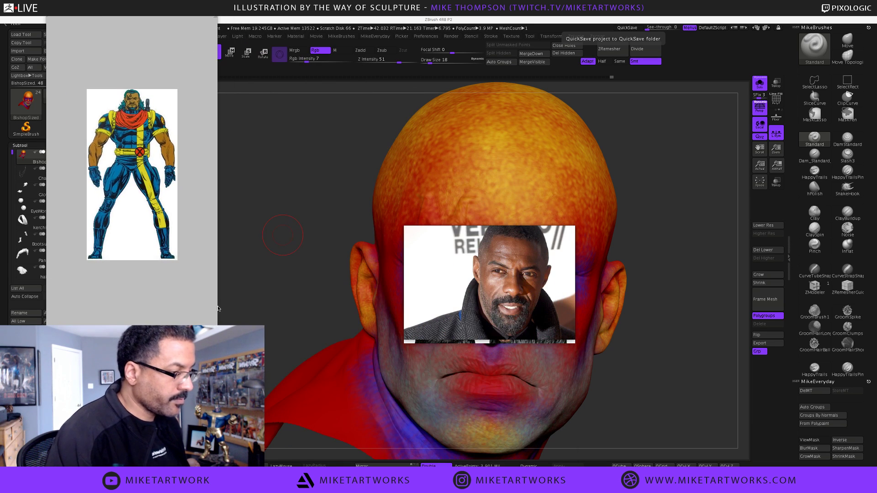
drag(217, 325, 151, 182)
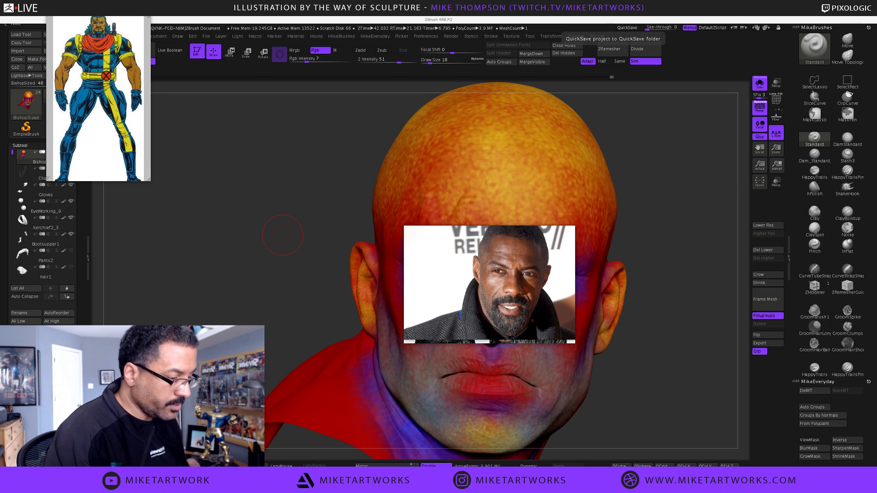
drag(192, 411, 215, 278)
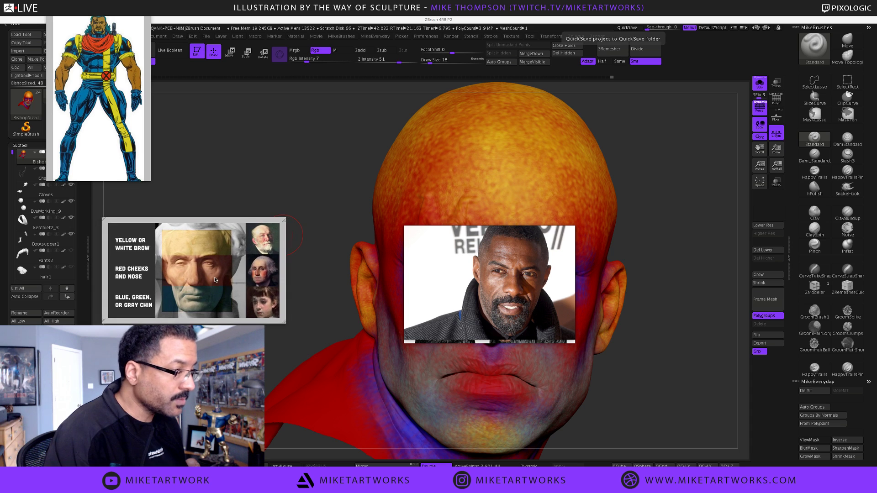
drag(118, 133, 170, 172)
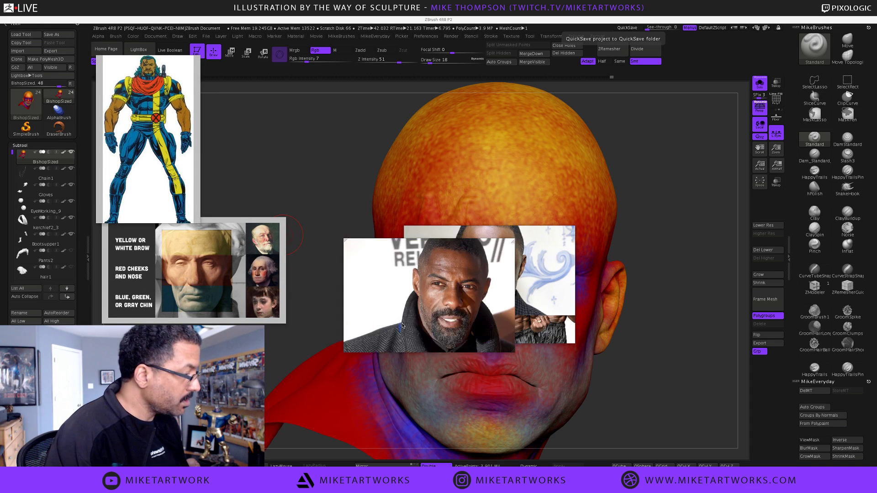
- Place the two Idris Elba portraits on opposite sides of the head and the Terry Crews photo below the frontal portrait
drag(457, 256, 246, 115)
drag(427, 254, 638, 111)
mouse_move(493, 310)
mouse_down()
mouse_move(736, 294)
mouse_move(745, 276)
mouse_up()
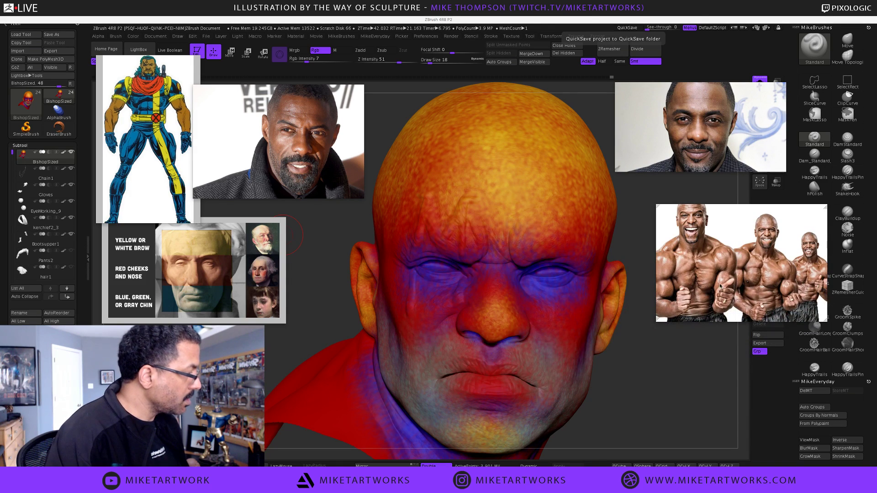
- Enlarge the Terry Crews photo window, zoom the image in and reframe it on the two largest figures
drag(742, 320, 723, 323)
drag(807, 324, 841, 433)
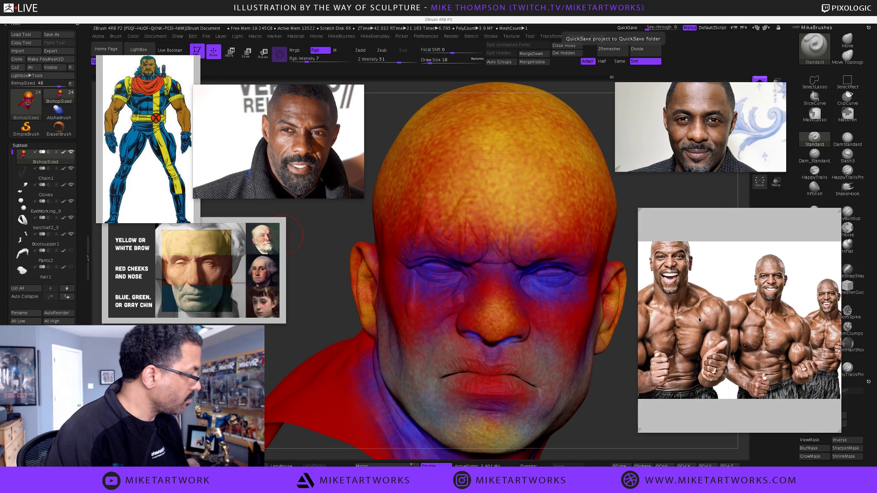
drag(698, 317, 682, 306)
scroll(692, 311, up, 3)
scroll(693, 311, down, 1)
right_click(666, 319)
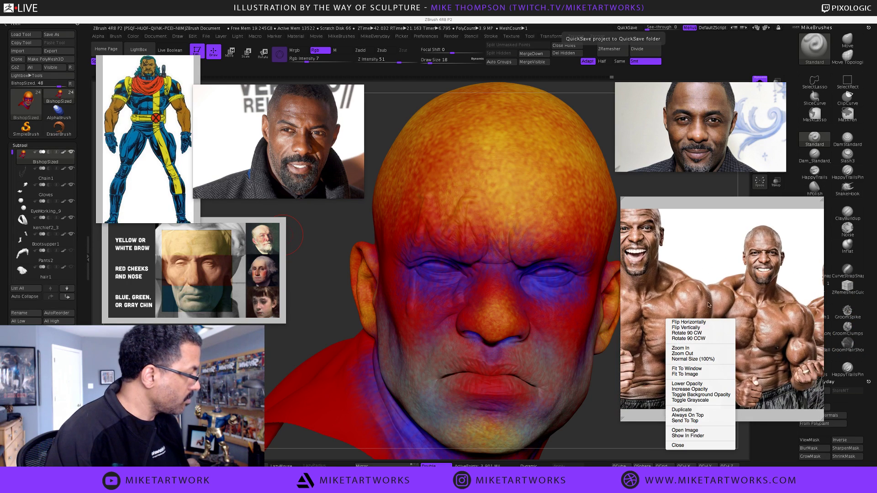
click(701, 278)
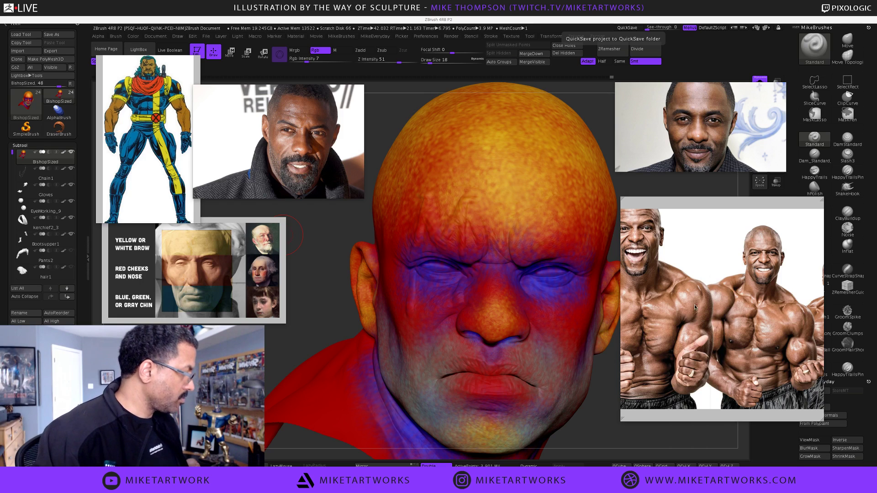
middle_drag(689, 306, 714, 297)
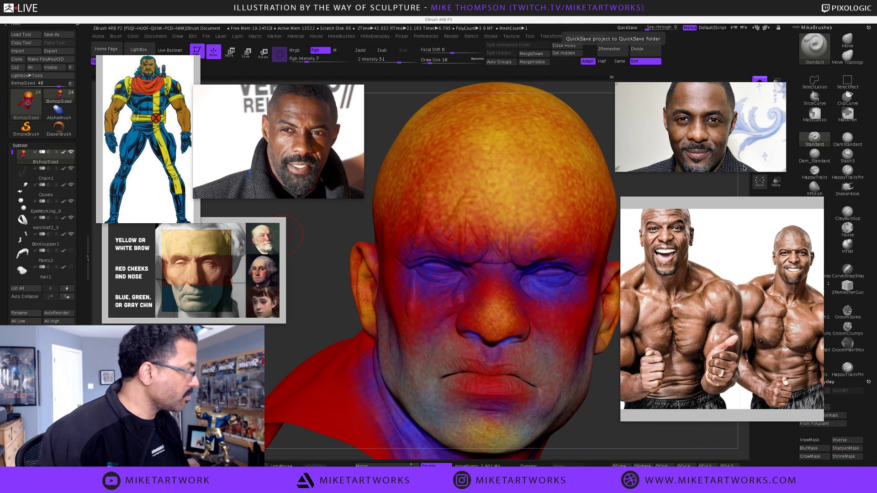
- Enlarge the frontal Idris Elba portrait and zoom in on the face, then shift the other Elba portrait closer to the Bishop figure
drag(787, 174, 788, 202)
scroll(713, 163, up, 2)
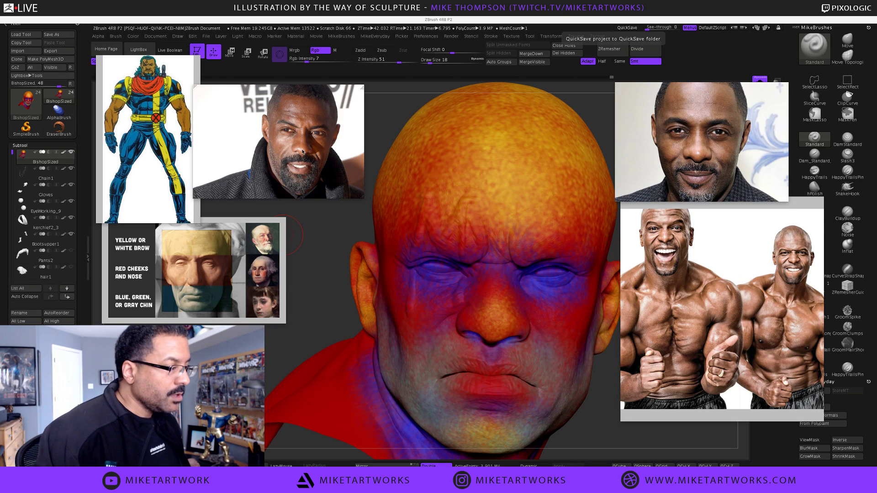
drag(352, 188, 343, 177)
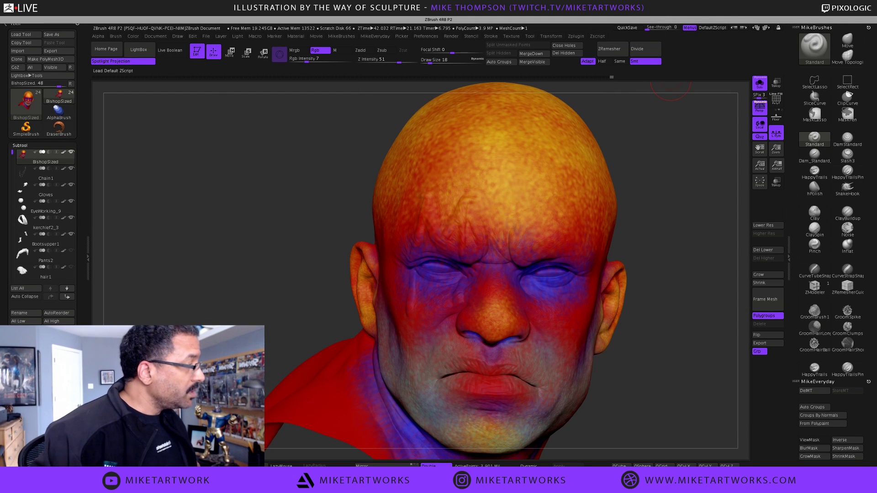
- Set the Kuadro reference images to Always On Top so they float over ZBrush
right_click(594, 18)
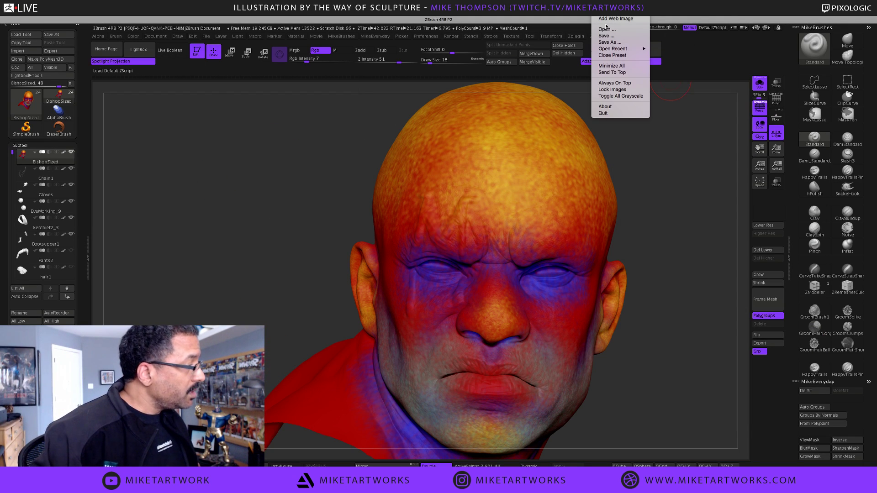
click(617, 83)
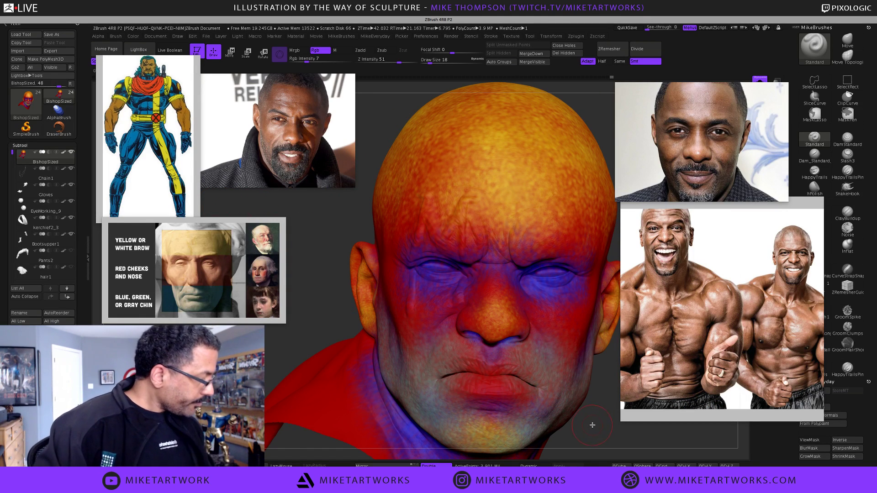
- Switch the Standard brush's stroke from Spray to Dots and choose its alpha
alt+drag(592, 101, 571, 95)
alt+drag(596, 411, 592, 408)
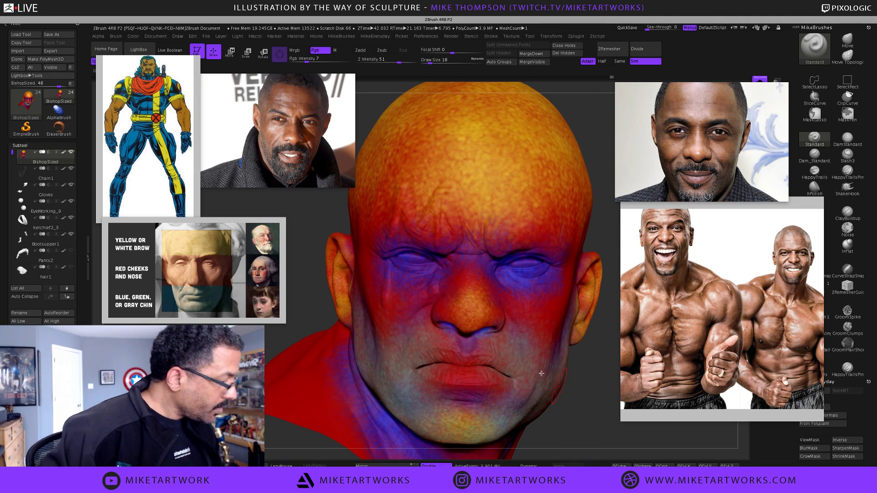
key(space)
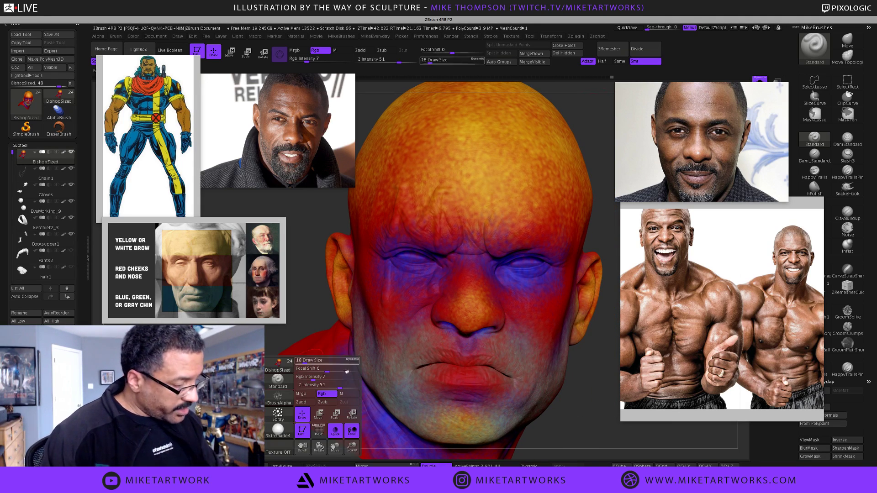
click(284, 412)
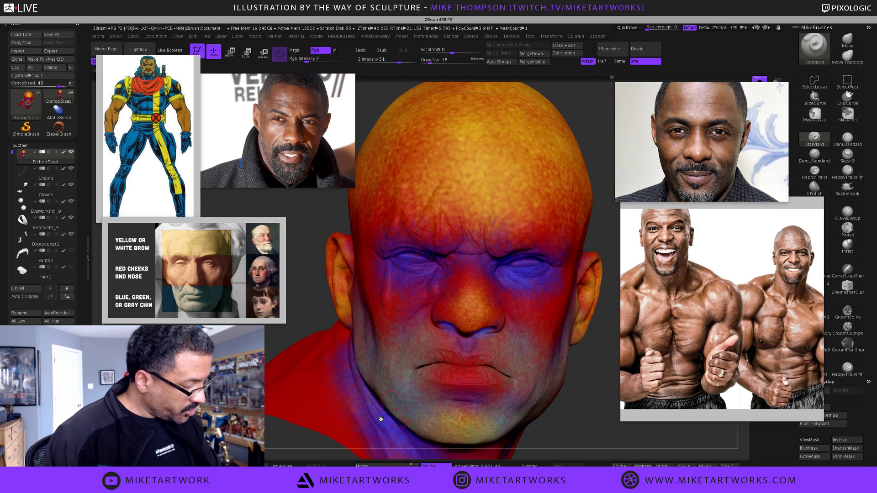
key(space)
click(304, 406)
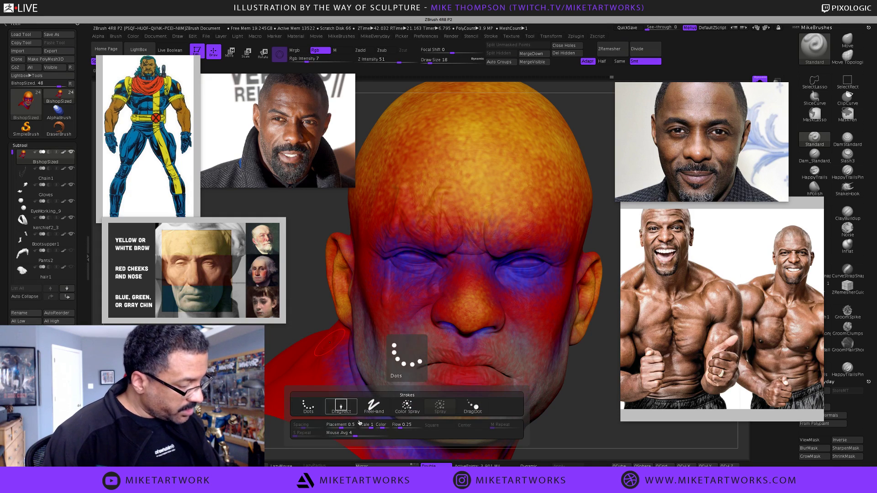
click(330, 409)
key(space)
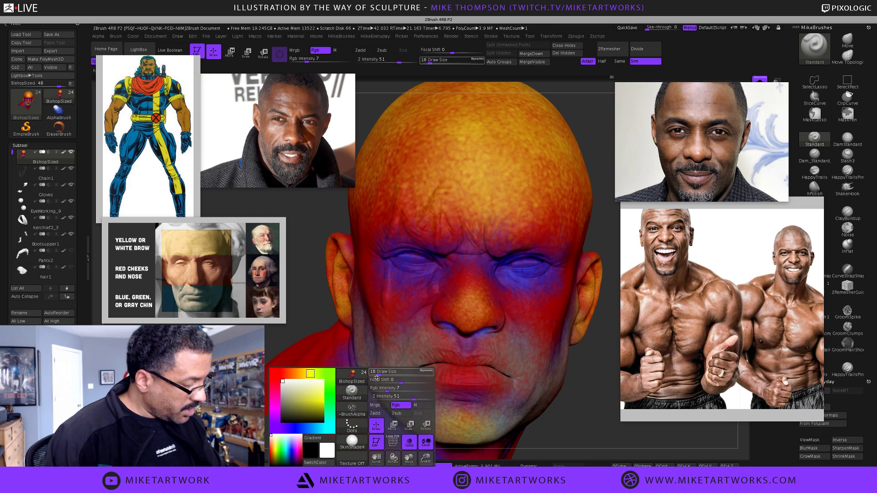
click(359, 408)
click(359, 408)
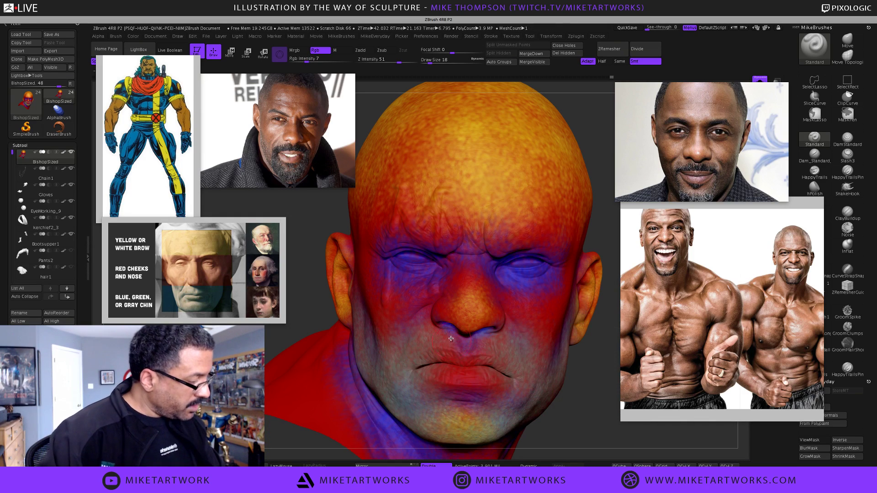
- Set the brush's draw size to 2 and turn on LazyMouse
key(s)
drag(302, 329, 298, 327)
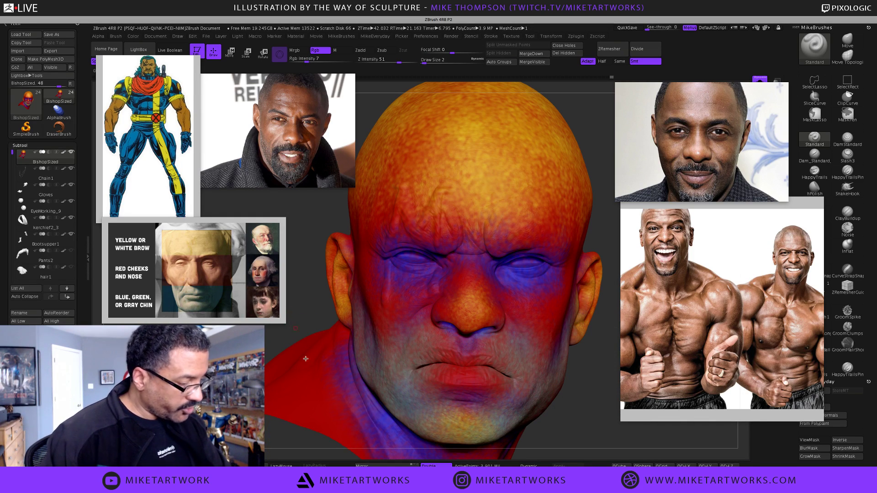
click(293, 463)
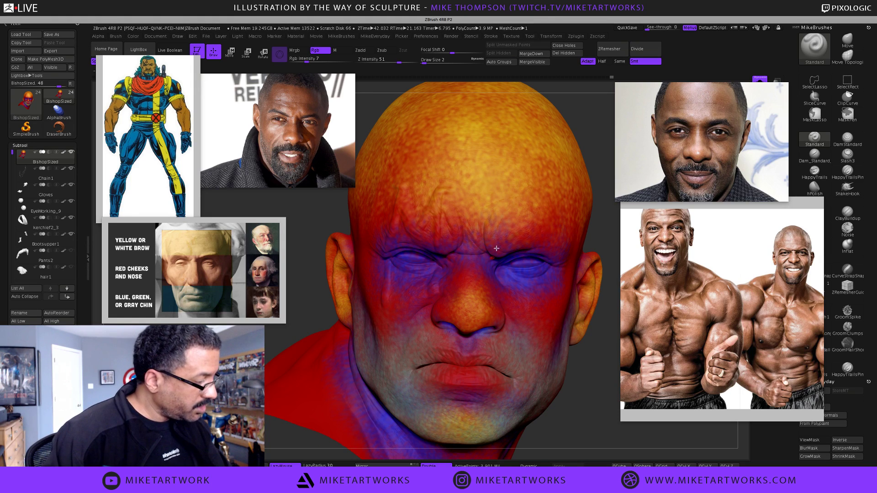
- Mix a dark blue-violet paint color for the Standard brush and set its Rgb Intensity to 16
key(space)
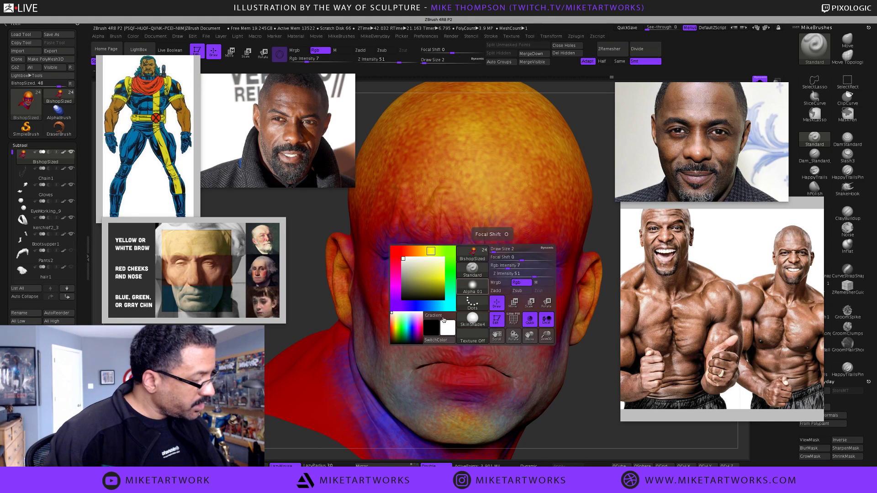
click(402, 305)
click(433, 286)
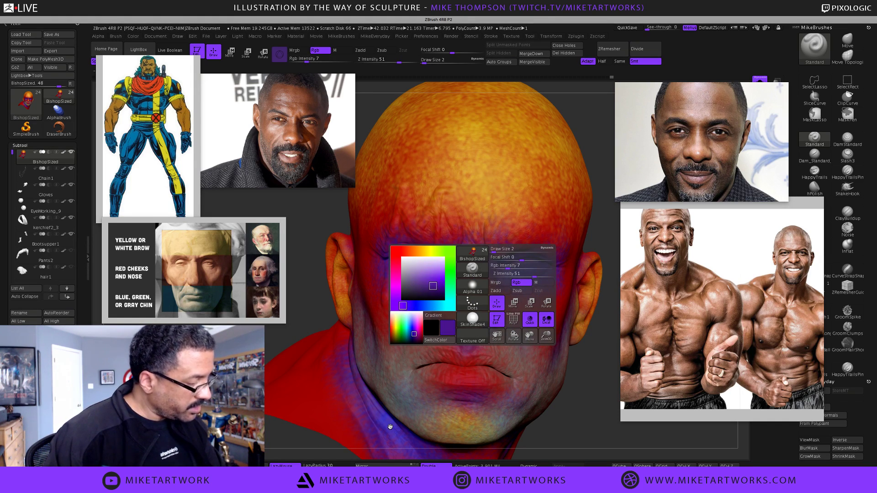
click(409, 306)
drag(433, 286, 431, 283)
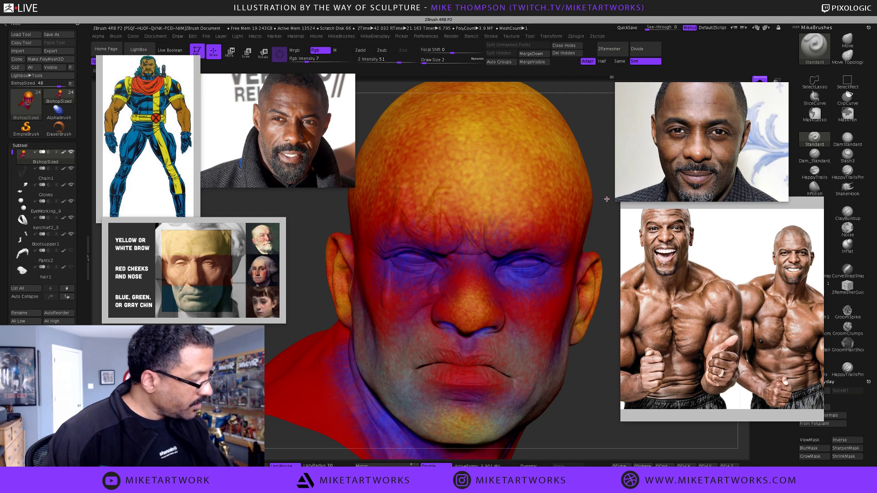
key(space)
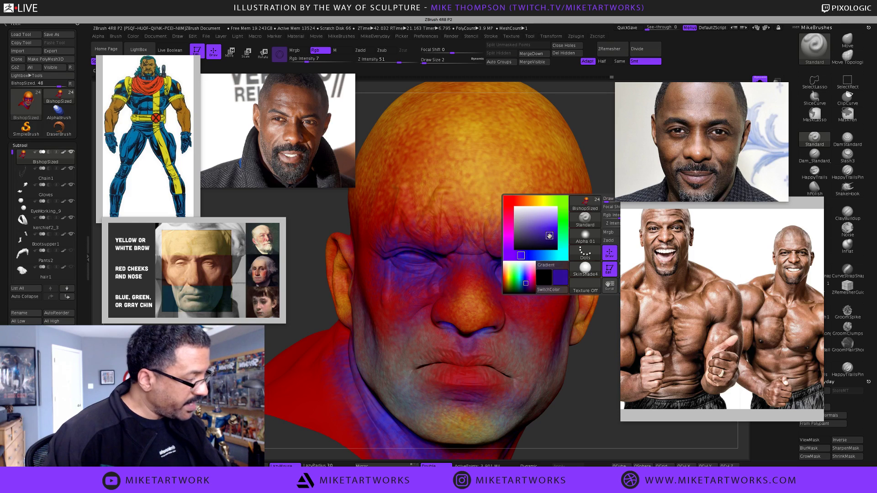
drag(520, 255, 525, 256)
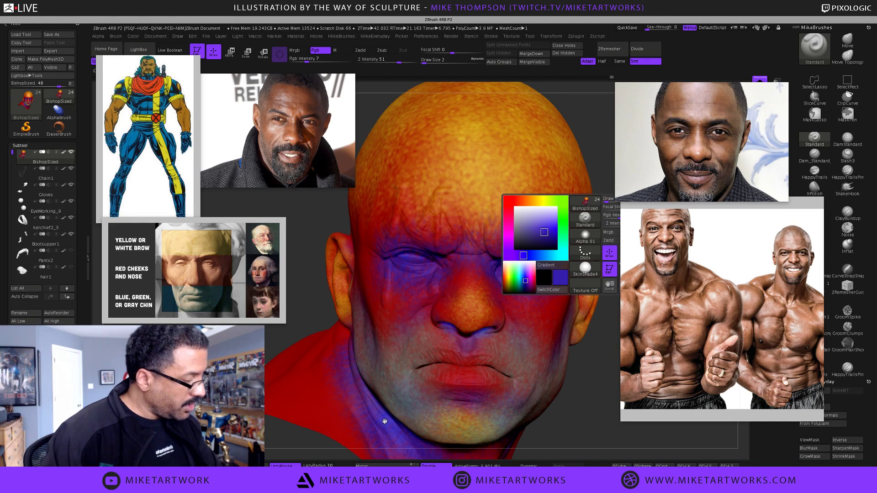
key(space)
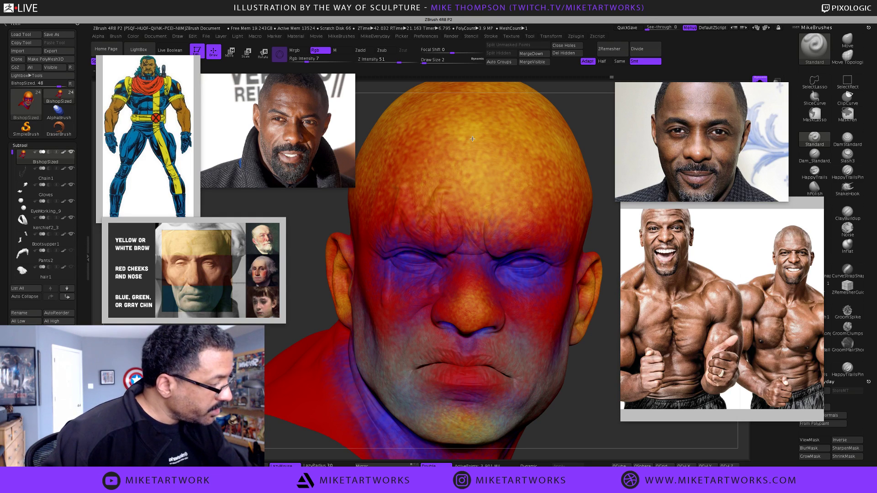
mouse_move(472, 139)
mouse_down()
mouse_move(537, 187)
mouse_move(544, 230)
mouse_up()
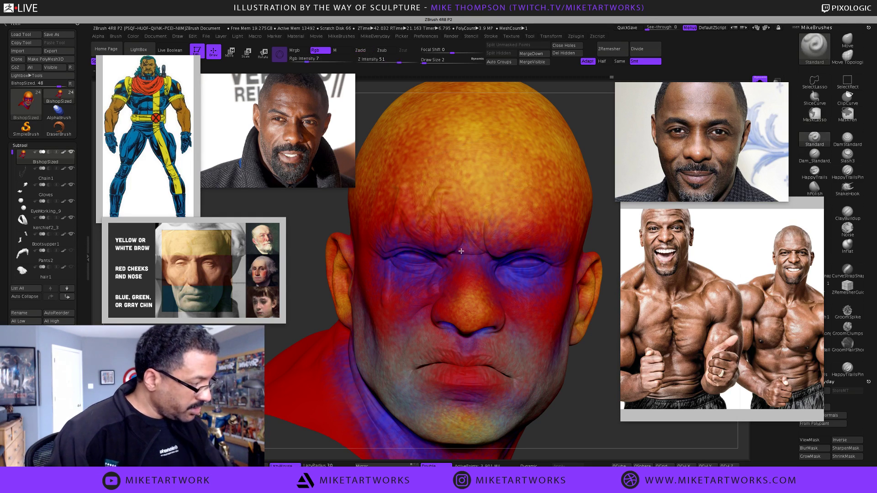
key(space)
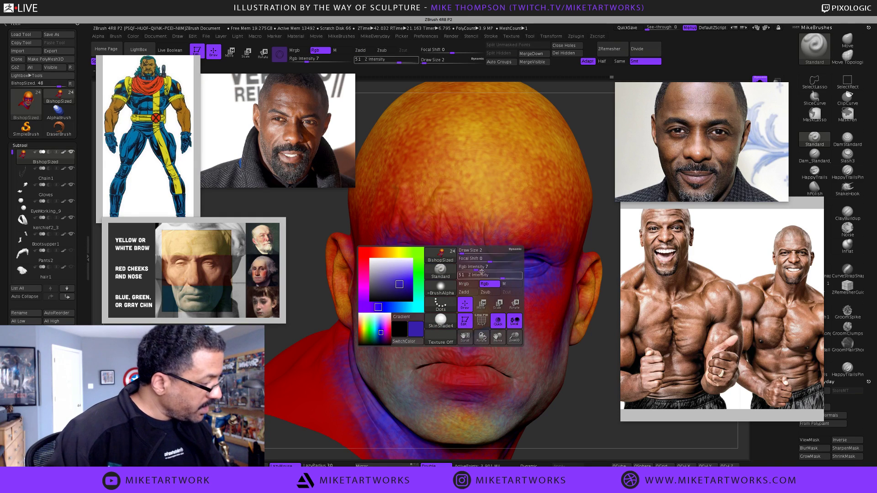
drag(478, 269, 487, 269)
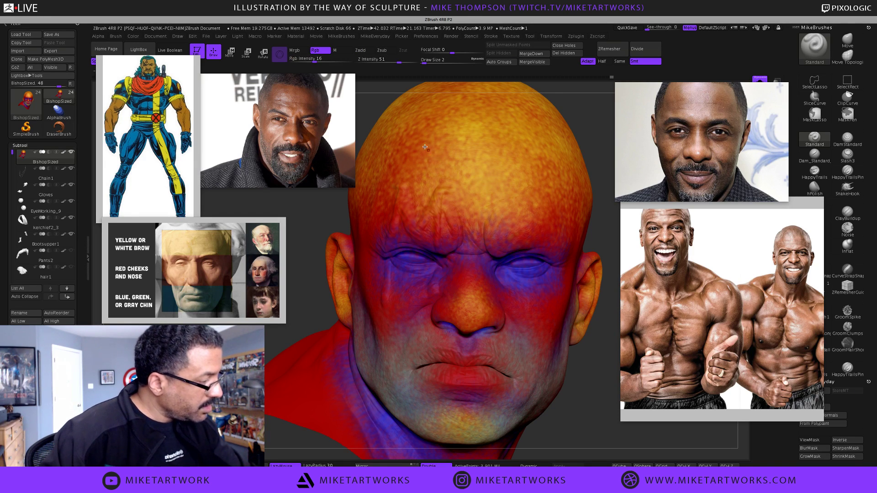
- Paint thin dark blue-violet lines into the frown creases between the brows and the wrinkles on the lower forehead
key(ctrl)
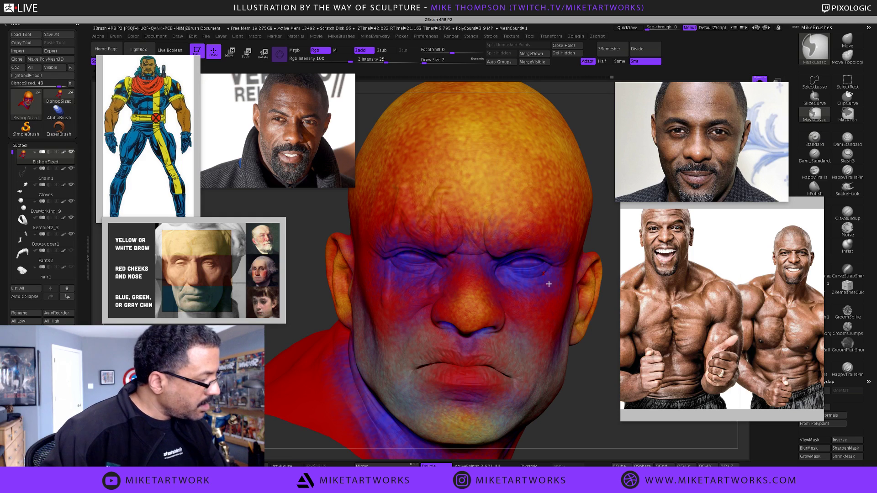
drag(599, 403, 608, 373)
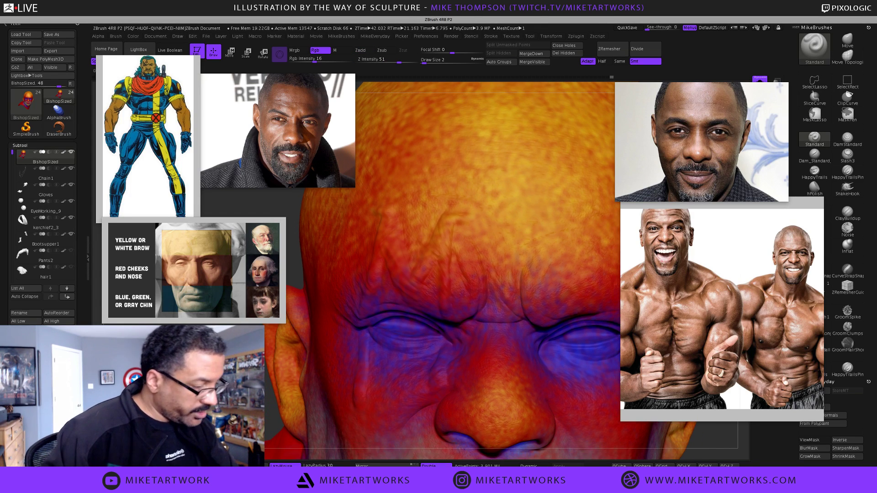
key(s)
key(Return)
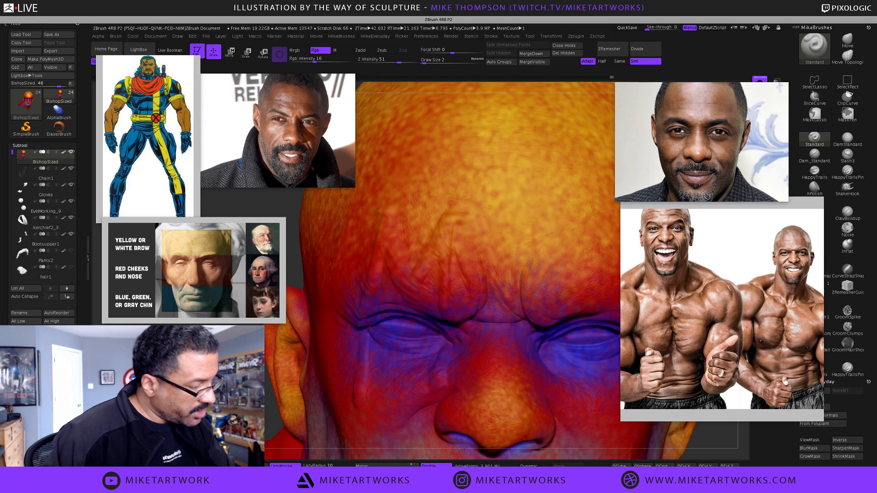
drag(274, 411, 274, 353)
right_drag(493, 264, 485, 273)
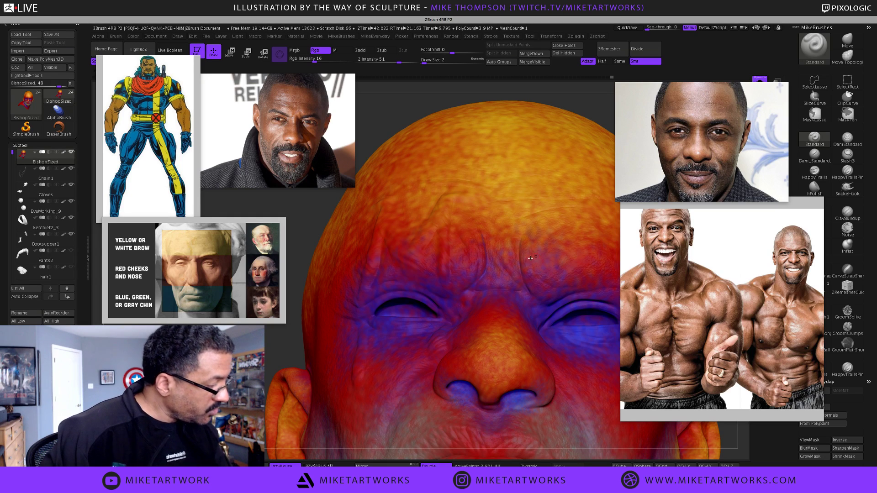
key(space)
click(425, 358)
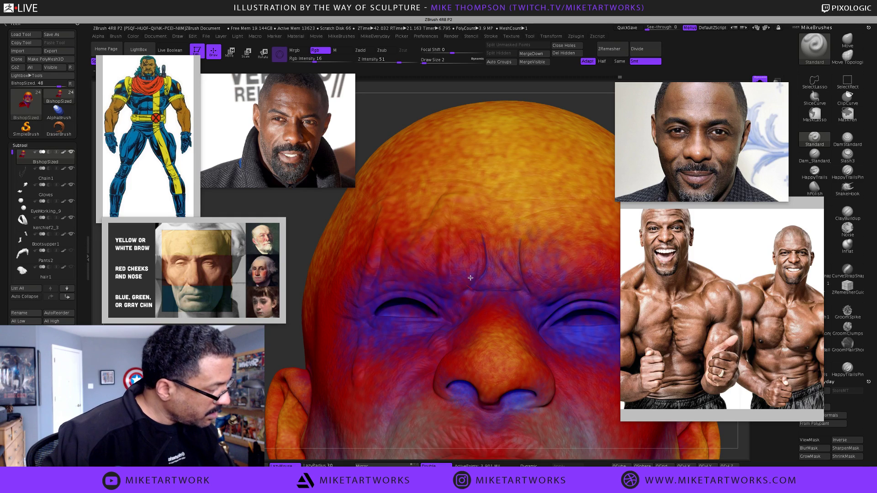
key(ctrl)
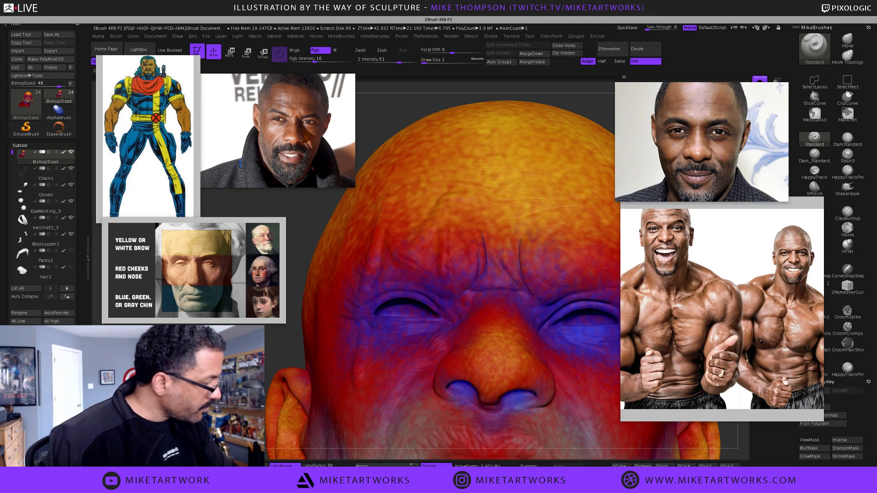
scroll(536, 327, up, 3)
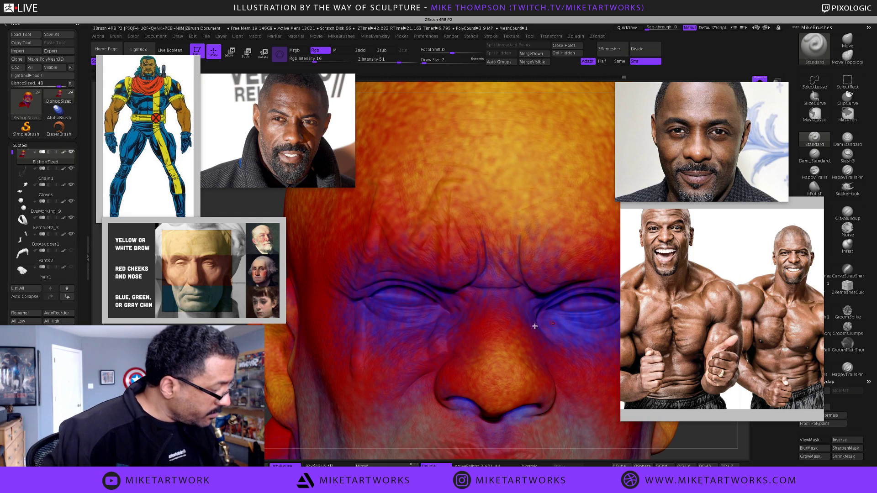
- Pick a dark blue and paint thin M-shaped tattoo outlines on the forehead above the character's right eye
mouse_move(366, 326)
right_down()
mouse_move(438, 326)
mouse_move(446, 304)
right_up()
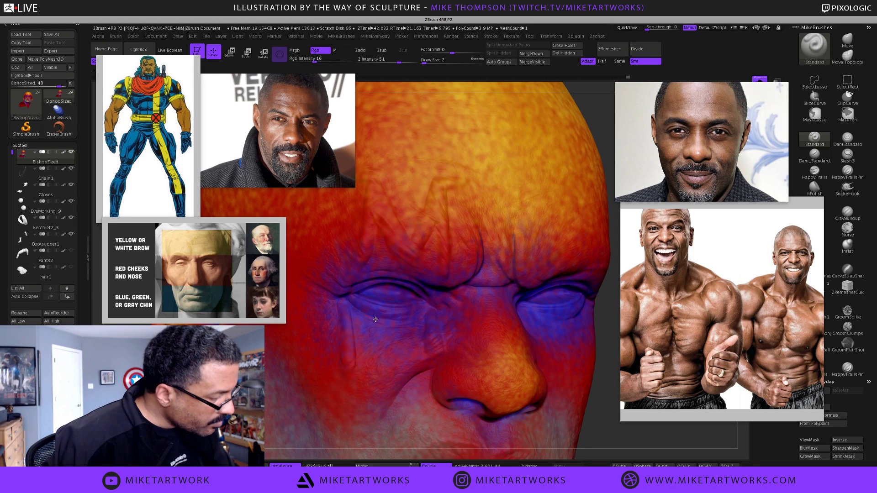
key(space)
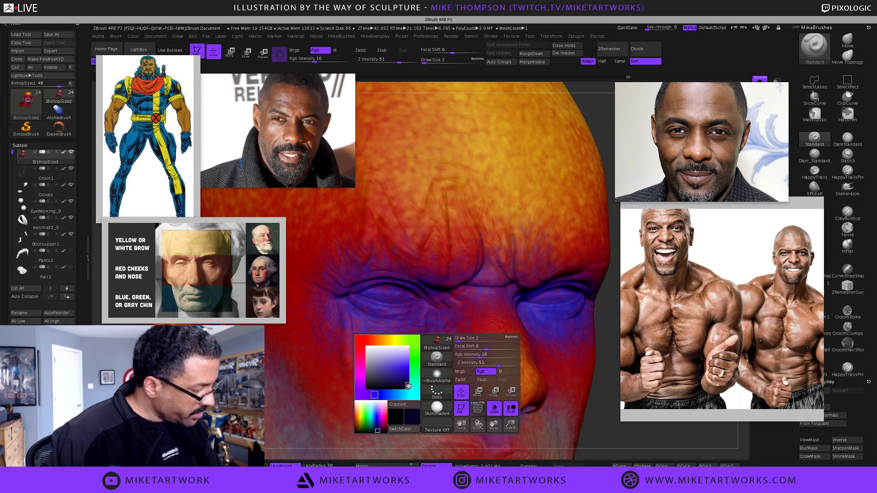
drag(408, 386, 408, 384)
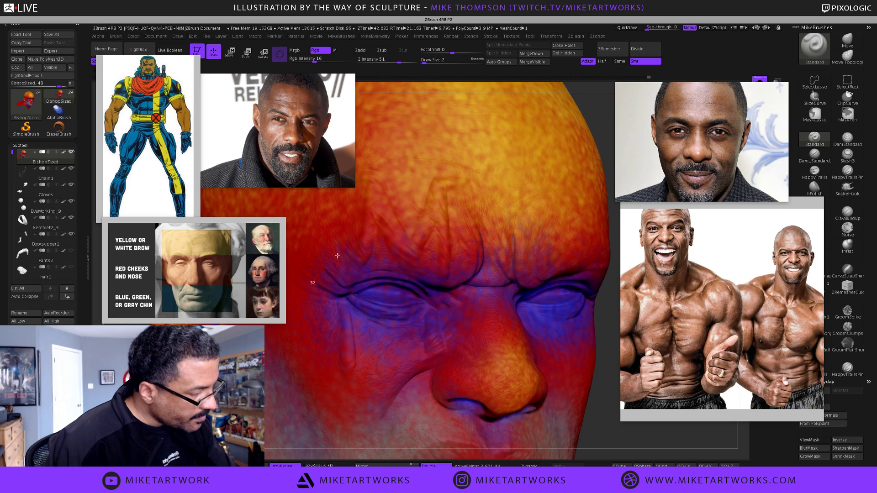
drag(603, 314, 604, 314)
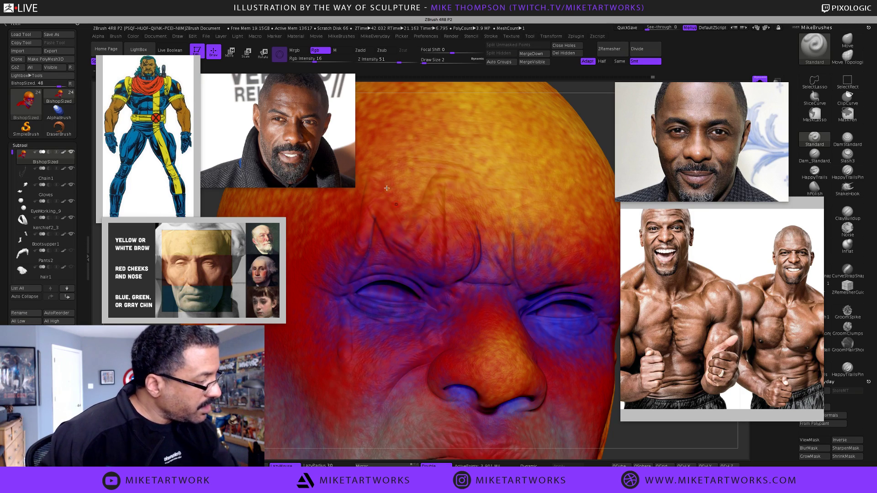
drag(380, 178, 402, 226)
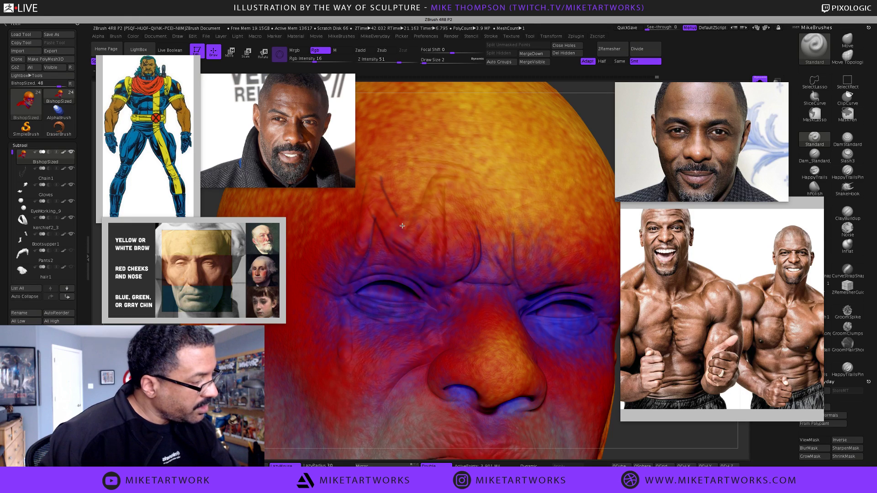
drag(430, 181, 420, 209)
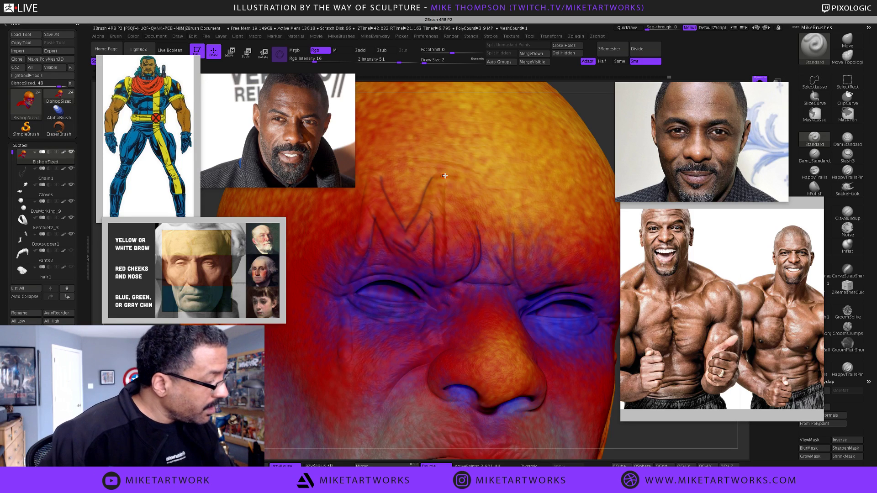
drag(444, 177, 446, 248)
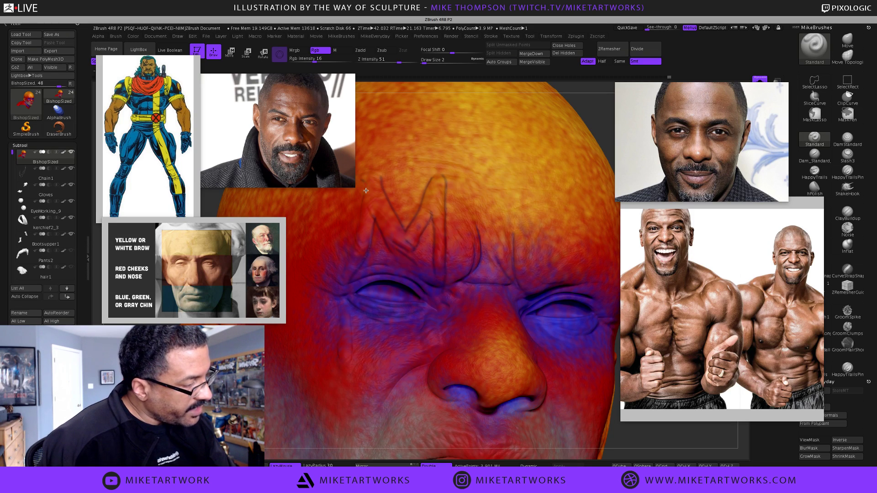
drag(362, 211, 344, 286)
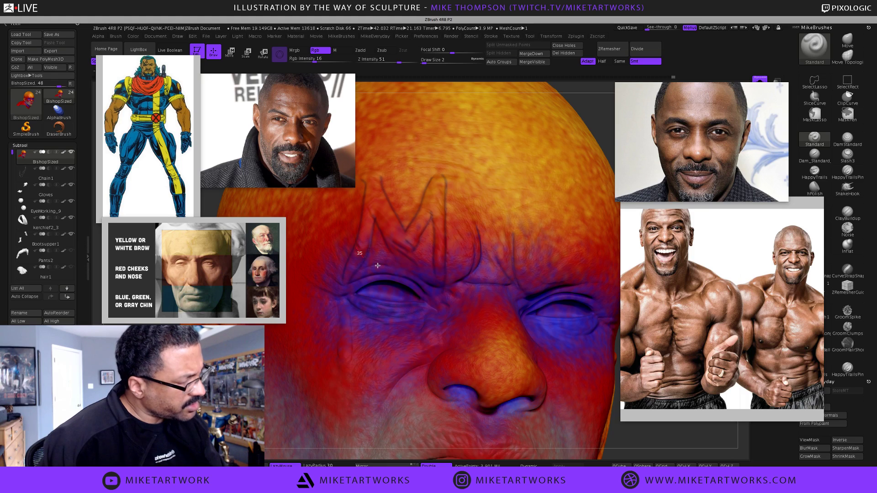
drag(408, 277, 412, 282)
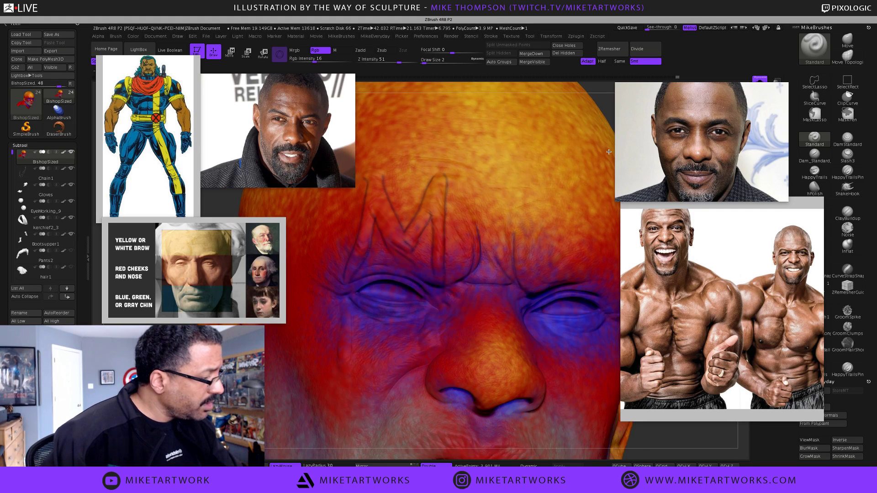
- Continue the M tattoo outlines below the character's right eye, extending both legs down onto the cheek
alt+drag(609, 151, 414, 346)
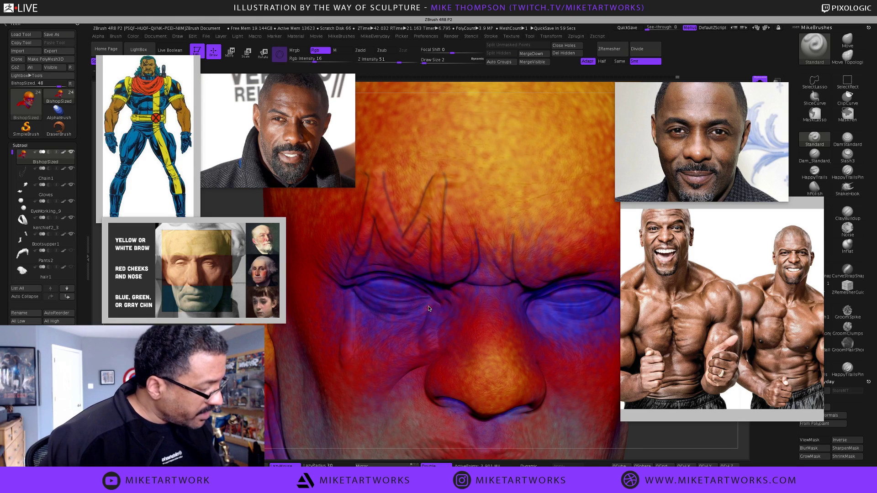
mouse_move(452, 344)
mouse_down()
mouse_move(443, 305)
mouse_move(440, 351)
mouse_up()
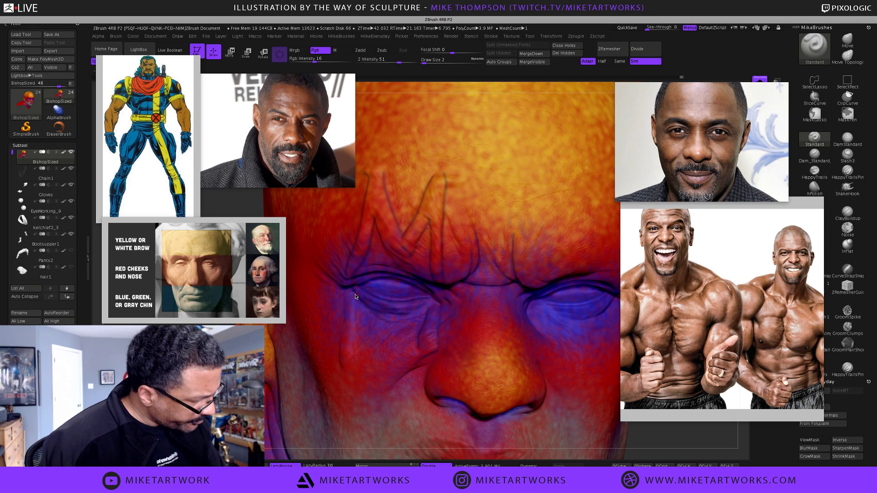
drag(354, 353, 336, 392)
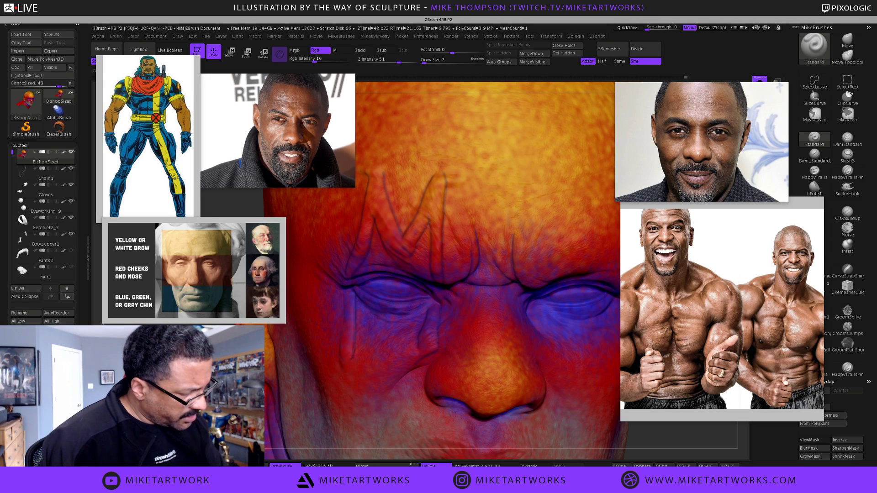
right_drag(335, 392, 431, 320)
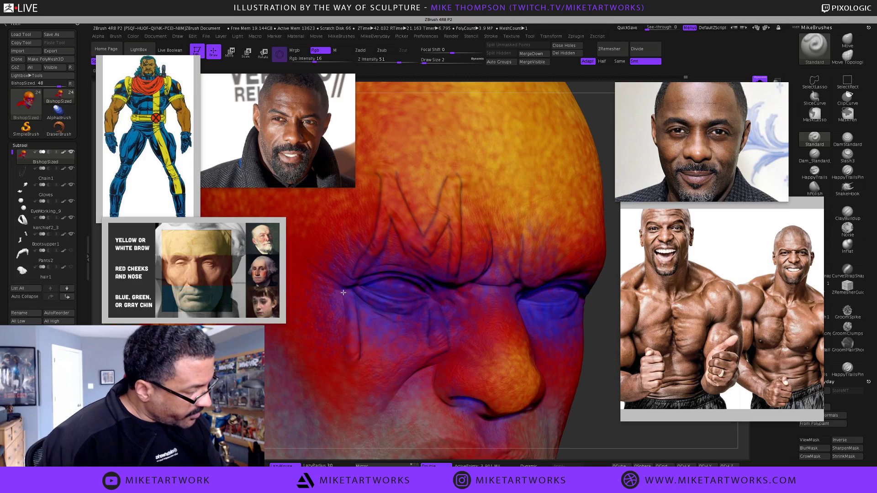
drag(343, 302, 346, 363)
mouse_move(321, 280)
mouse_down()
mouse_move(346, 293)
mouse_move(356, 287)
mouse_up()
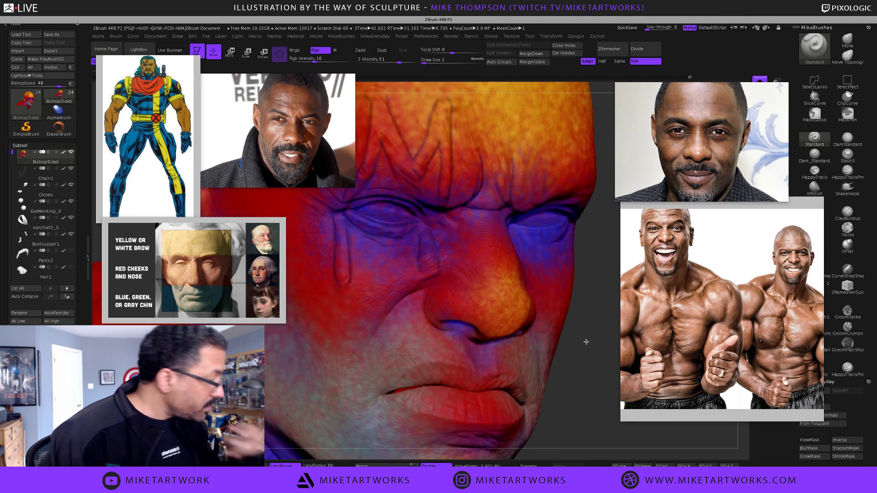
- Darken the crease around the nostril on the tattooed side of the face with a dark blue stroke
key(f)
ctrl+right_drag(475, 356, 517, 384)
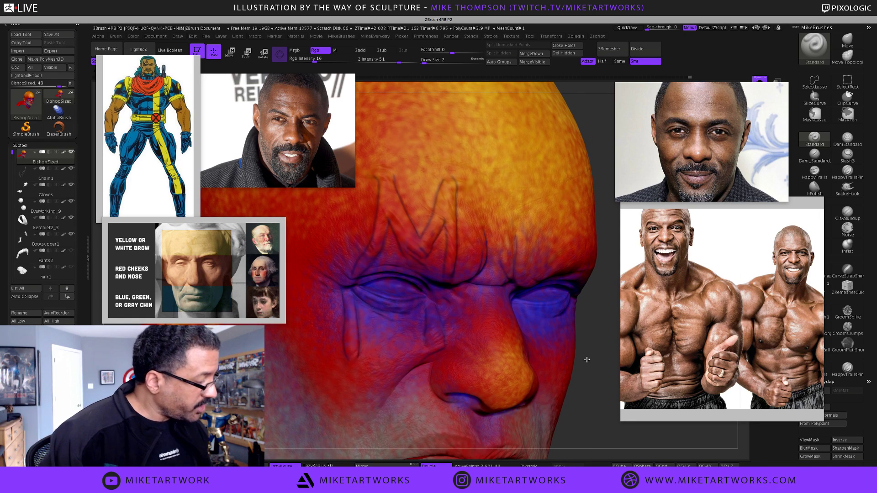
drag(590, 354, 594, 351)
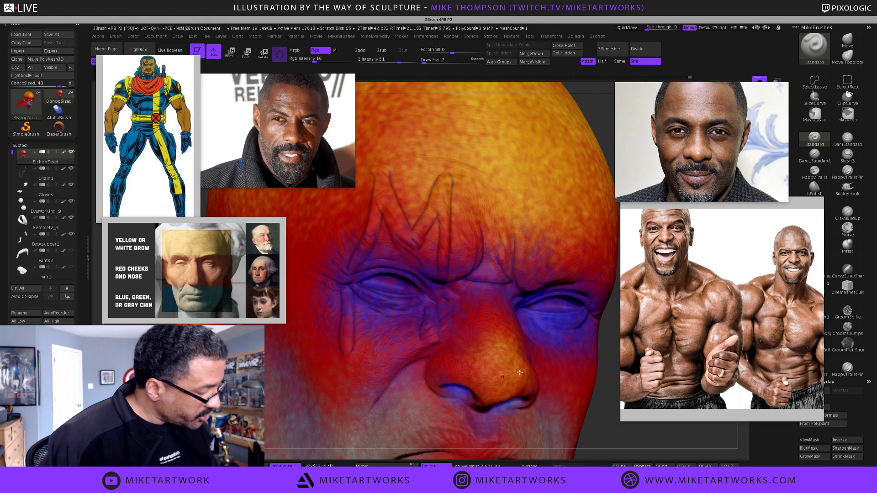
drag(603, 413, 609, 410)
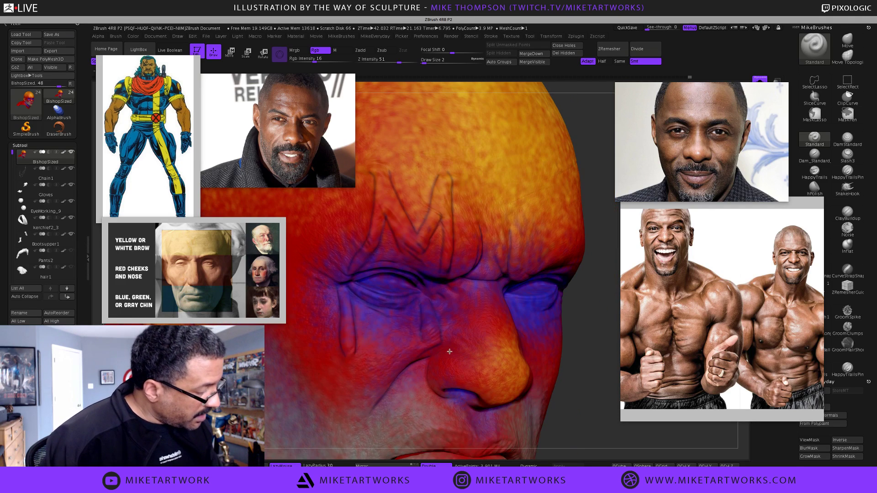
mouse_move(429, 357)
mouse_down()
mouse_move(428, 388)
mouse_move(444, 400)
mouse_up()
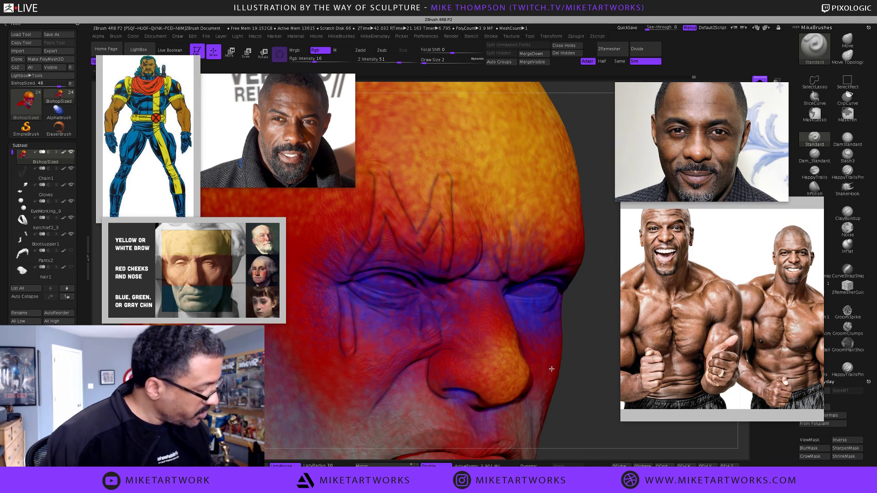
drag(578, 422, 589, 395)
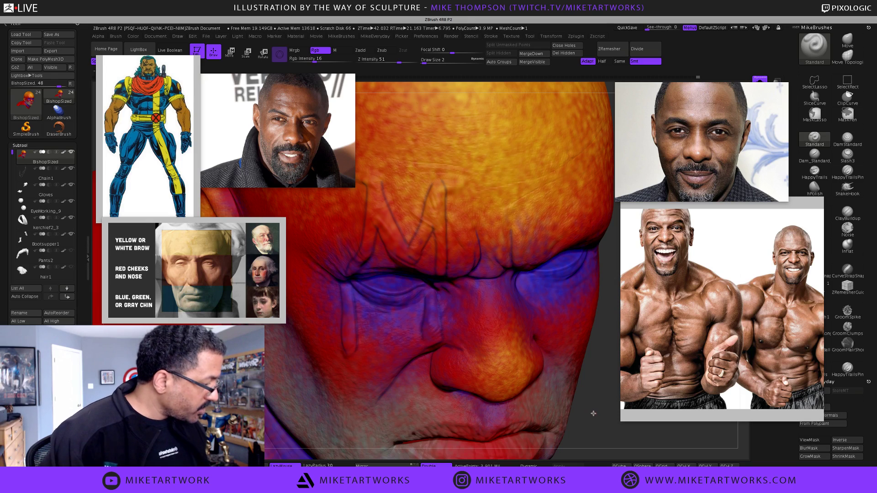
mouse_move(587, 404)
alt+mouse_down()
mouse_move(594, 397)
mouse_move(580, 403)
mouse_move(567, 384)
mouse_move(556, 389)
alt+mouse_up()
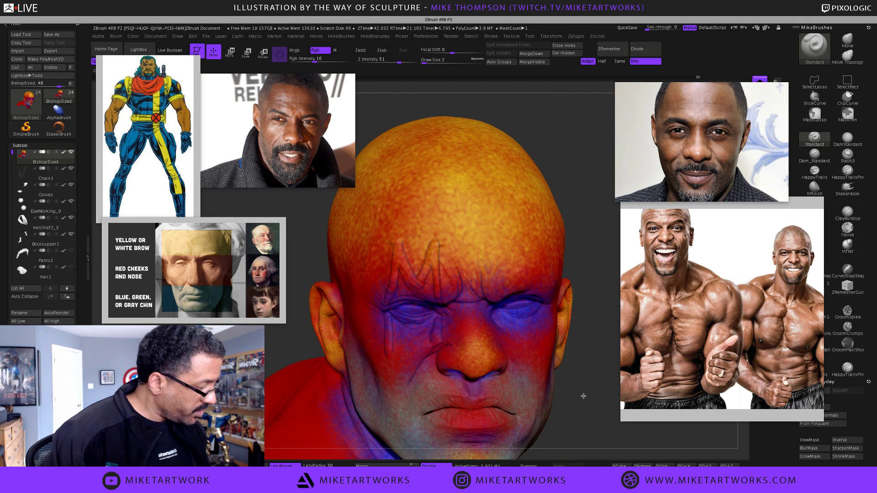
- Set Draw Size to 7 and Rgb Intensity to 7, then softly shade the tattooed side's smile fold and the groove under the nose
scroll(587, 366, up, 1)
scroll(587, 366, up, 1)
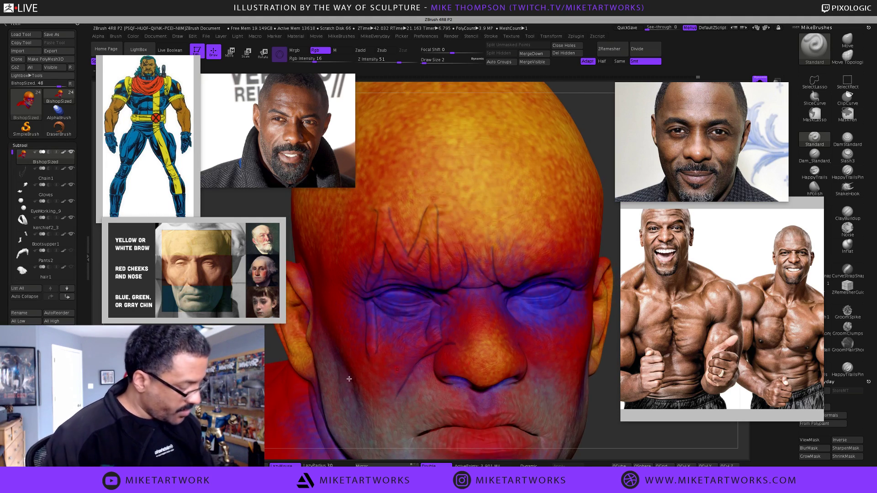
text(s)
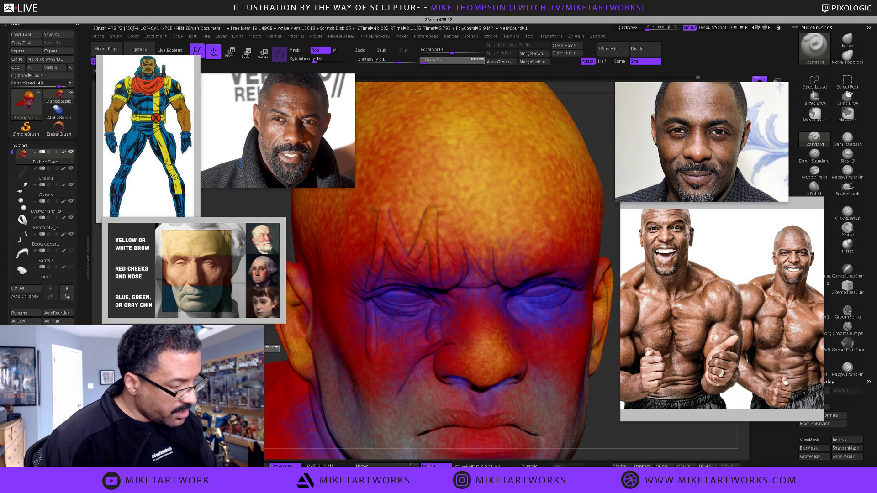
text(2)
key(Return)
key(space)
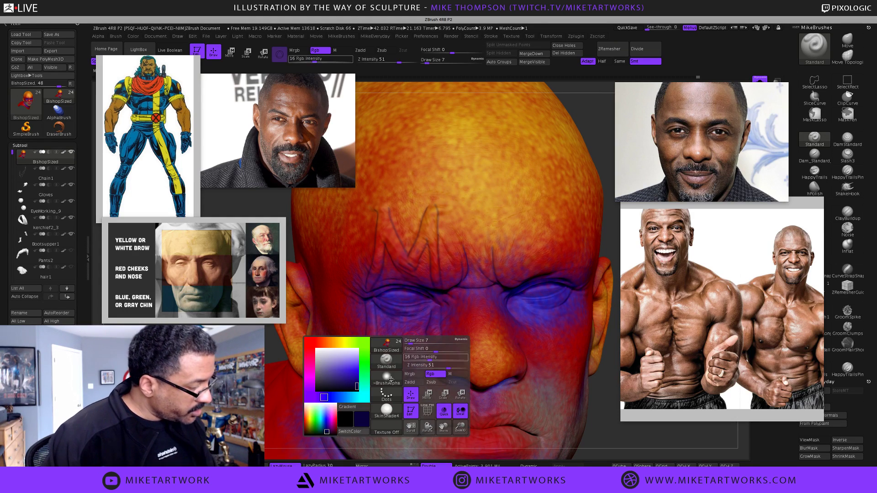
drag(441, 359, 430, 360)
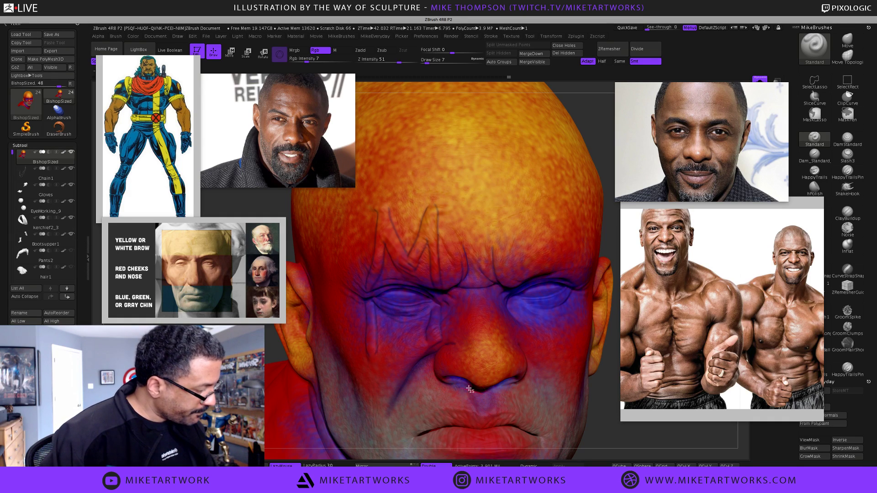
mouse_move(469, 389)
mouse_down()
mouse_move(477, 408)
mouse_move(490, 410)
mouse_move(486, 420)
mouse_up()
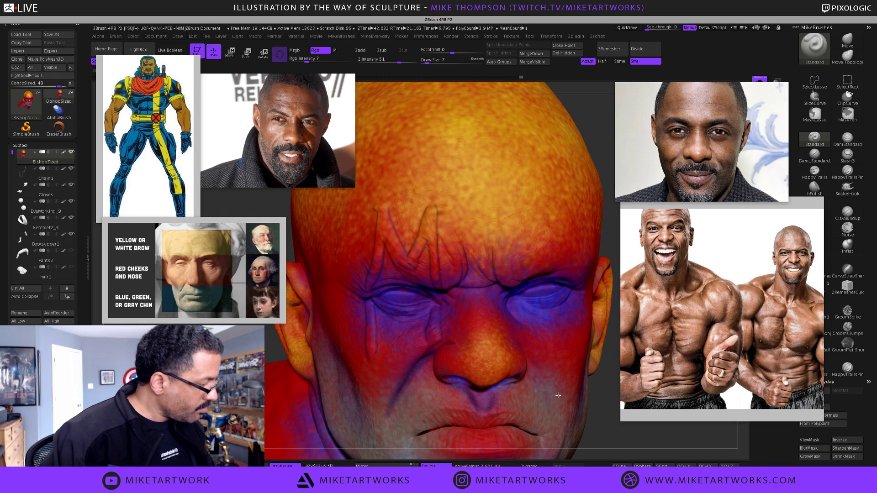
- Shade the smile fold on the untattooed side, running dark blue from the nostril down toward the mouth corner
mouse_move(603, 435)
alt+mouse_down()
mouse_move(559, 394)
mouse_move(559, 411)
alt+mouse_up()
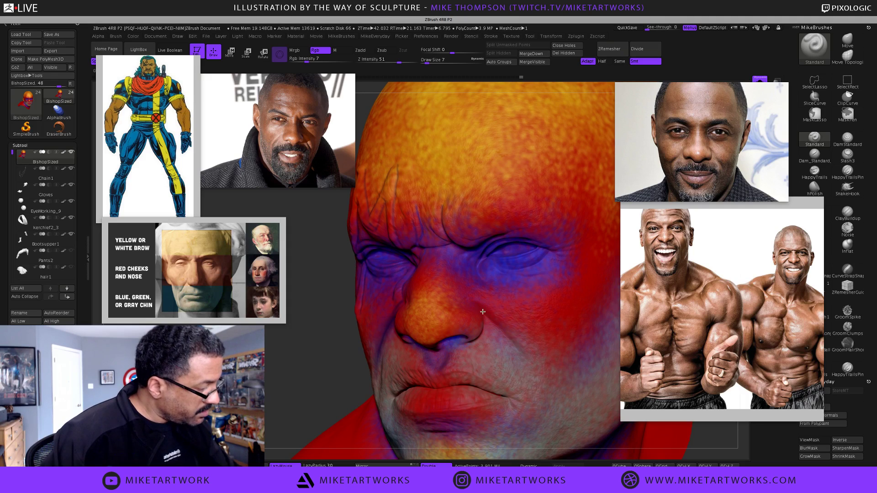
mouse_move(480, 308)
mouse_down()
mouse_move(514, 344)
mouse_move(508, 338)
mouse_up()
drag(479, 307, 529, 362)
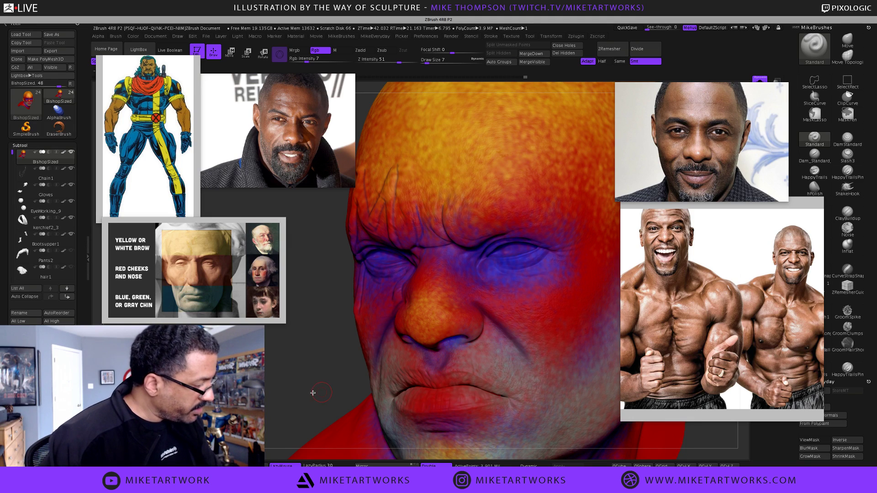
drag(313, 393, 498, 330)
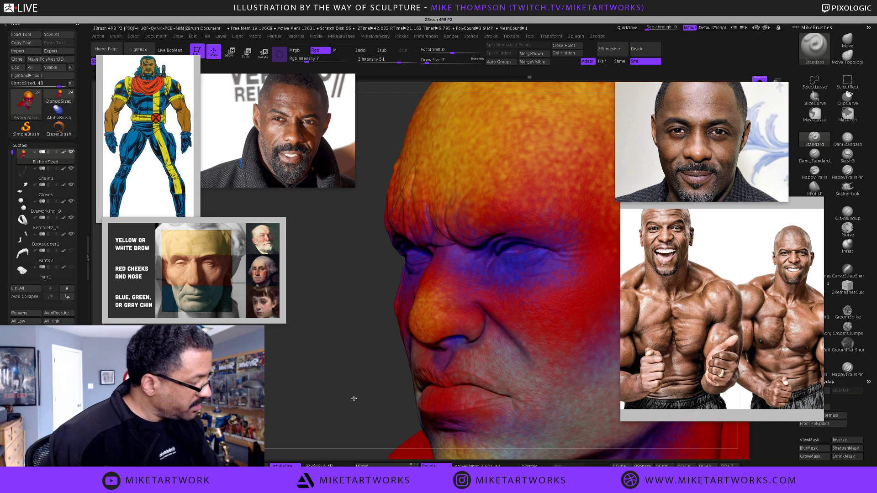
drag(354, 397, 507, 289)
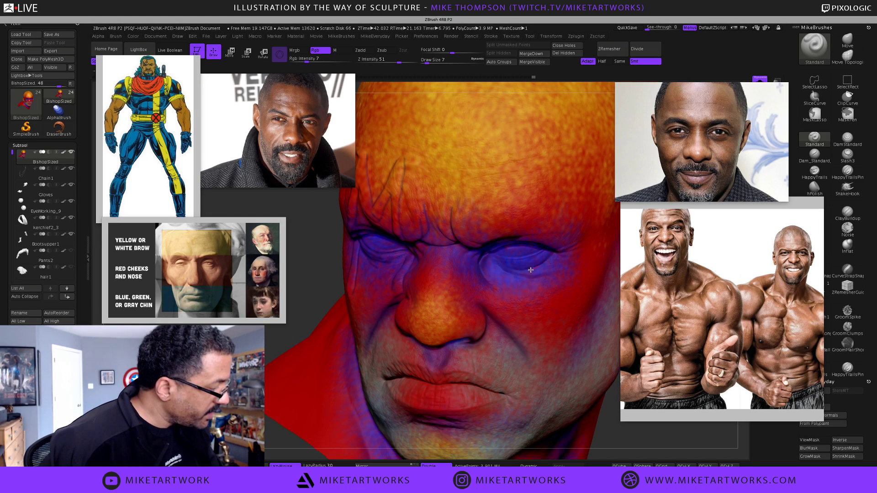
- Deepen the dark blue shading on the eyelids and under-eye folds of the character's left eye
key(space)
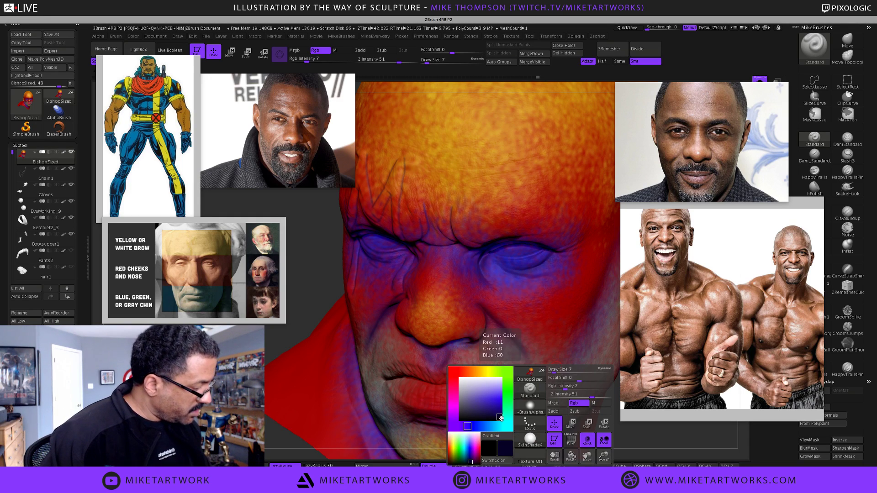
key(space)
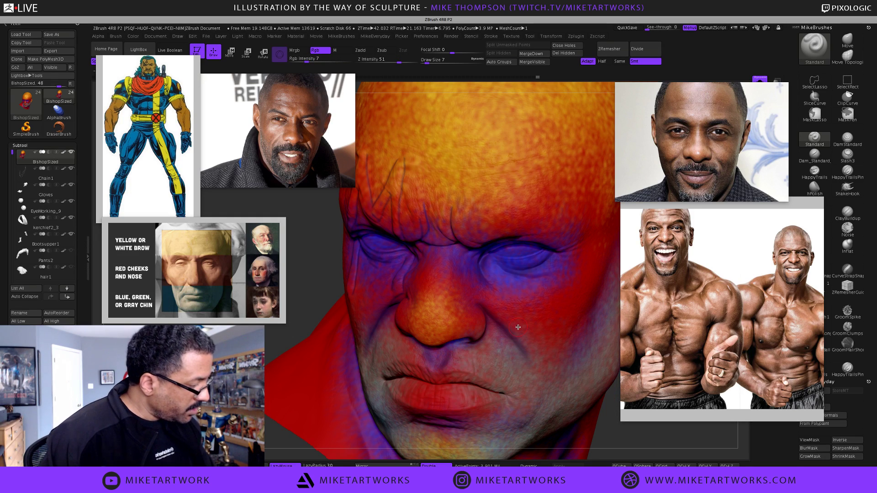
text(s)
text(2)
key(Return)
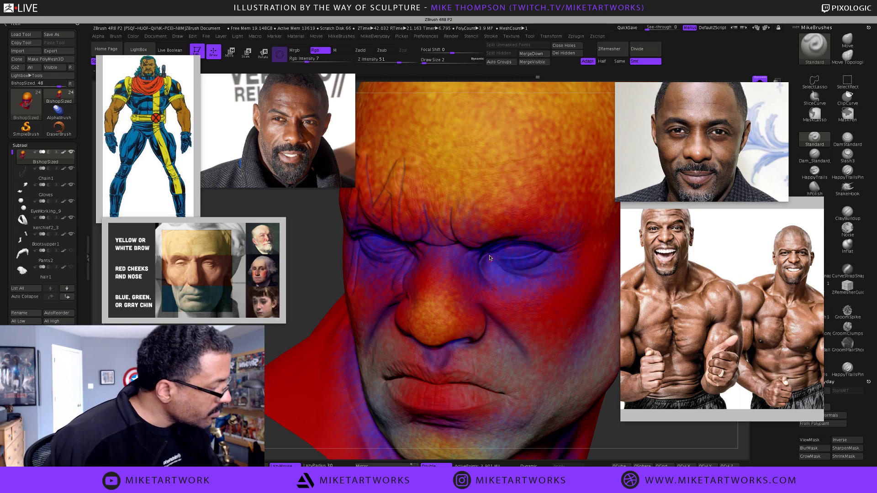
mouse_move(498, 265)
mouse_down()
mouse_move(541, 268)
mouse_move(563, 254)
mouse_up()
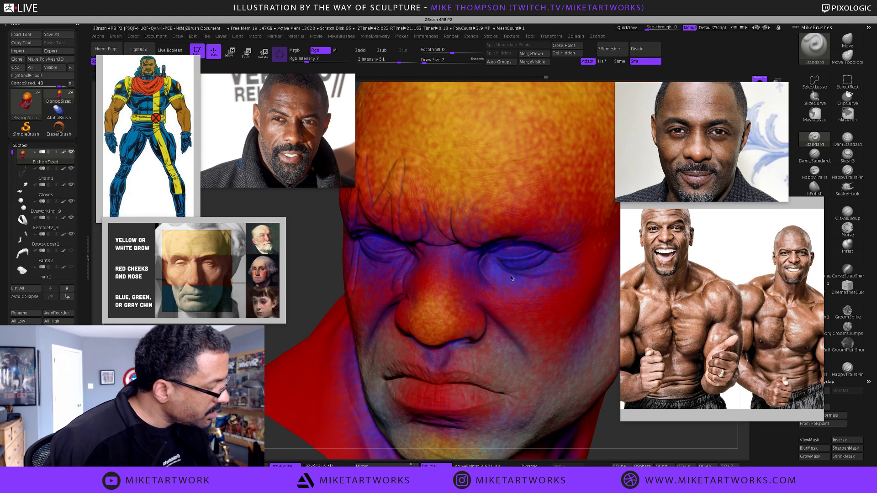
key(ctrl)
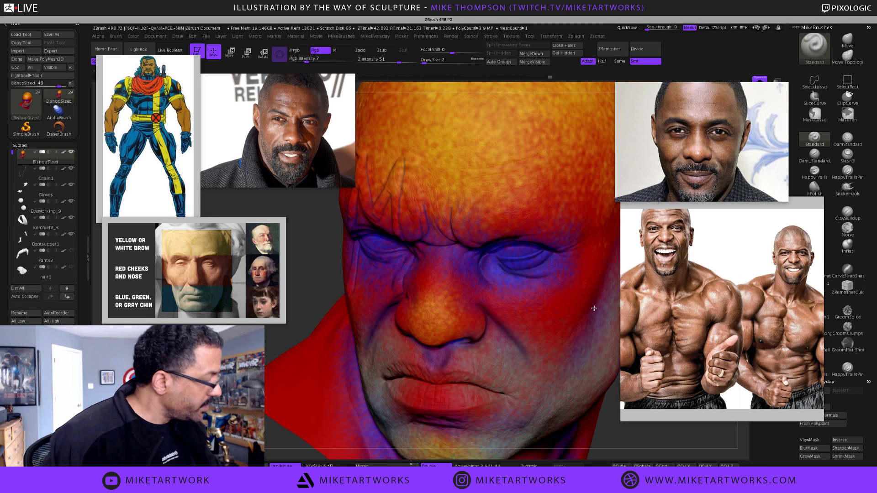
mouse_move(610, 417)
mouse_down()
mouse_move(621, 414)
mouse_move(607, 411)
mouse_up()
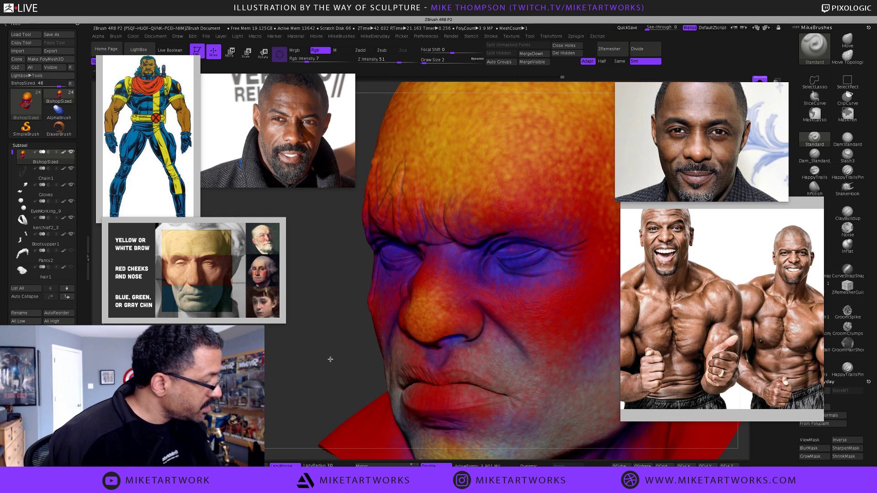
- Set Draw Size to 8 and turn off Zadd for the Smooth brush so it blends only colour
shift+drag(329, 358, 552, 243)
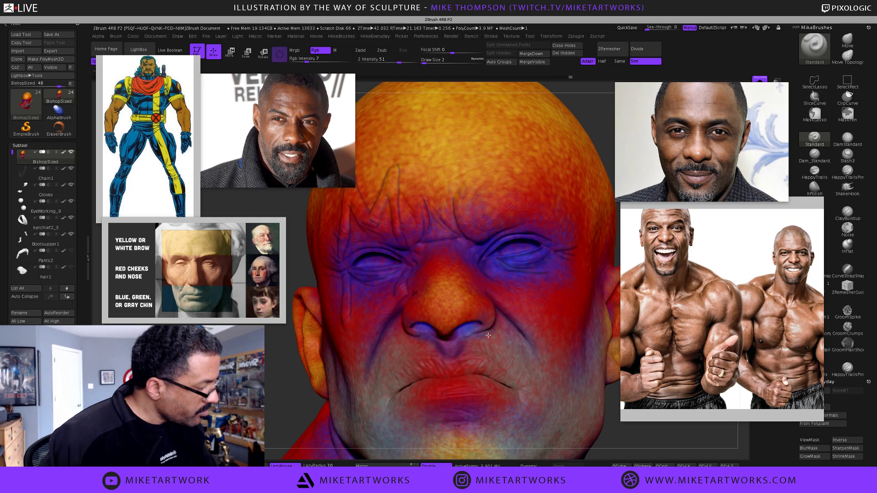
key(f)
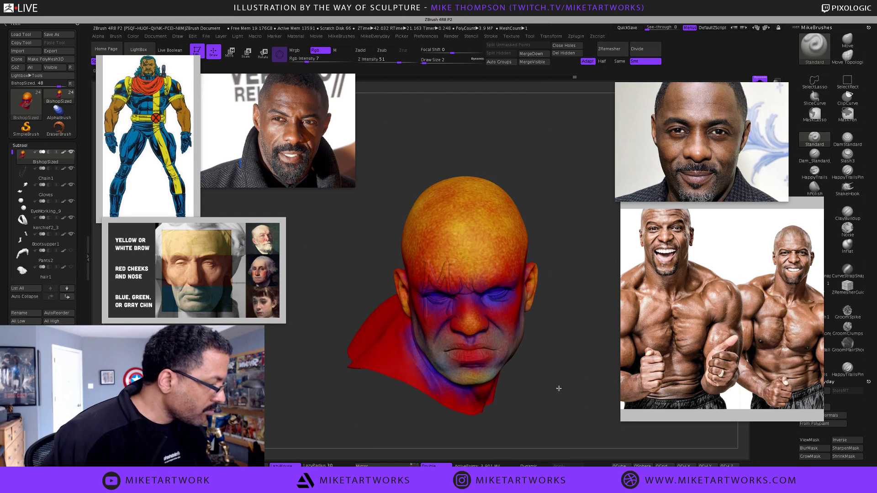
alt+drag(566, 411, 573, 347)
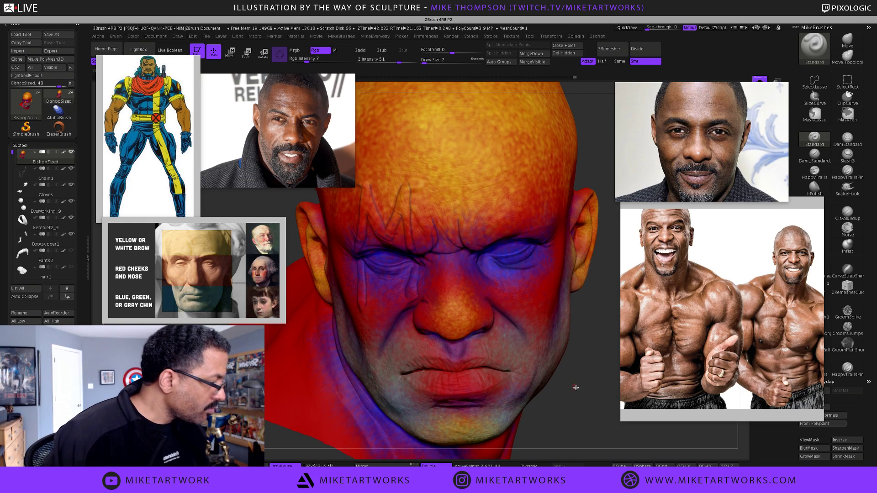
key(space)
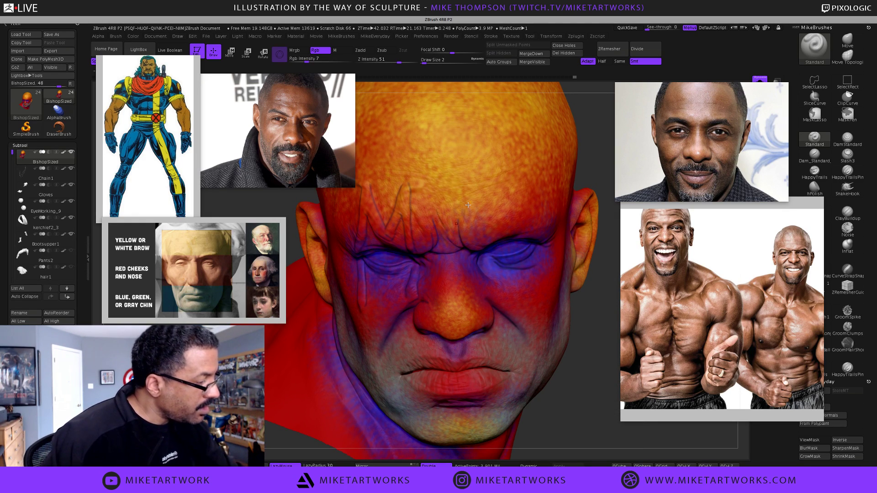
drag(581, 377, 584, 361)
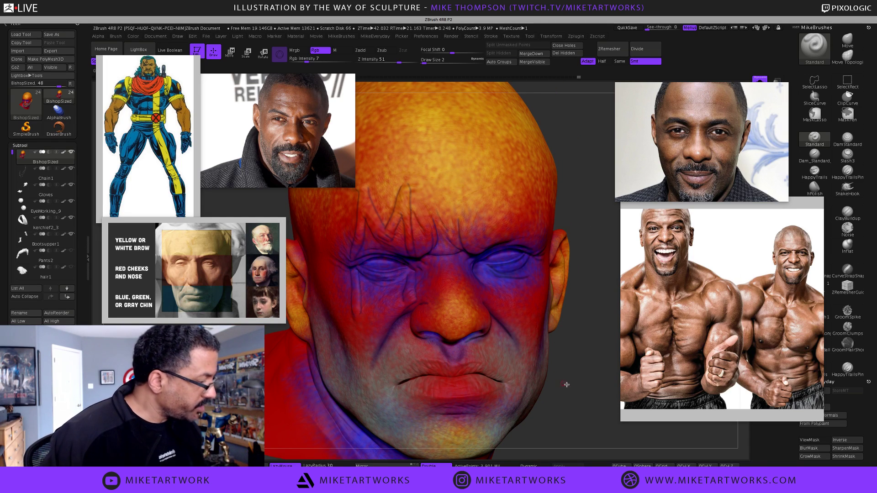
mouse_move(572, 389)
mouse_down()
mouse_move(584, 358)
mouse_move(563, 335)
mouse_up()
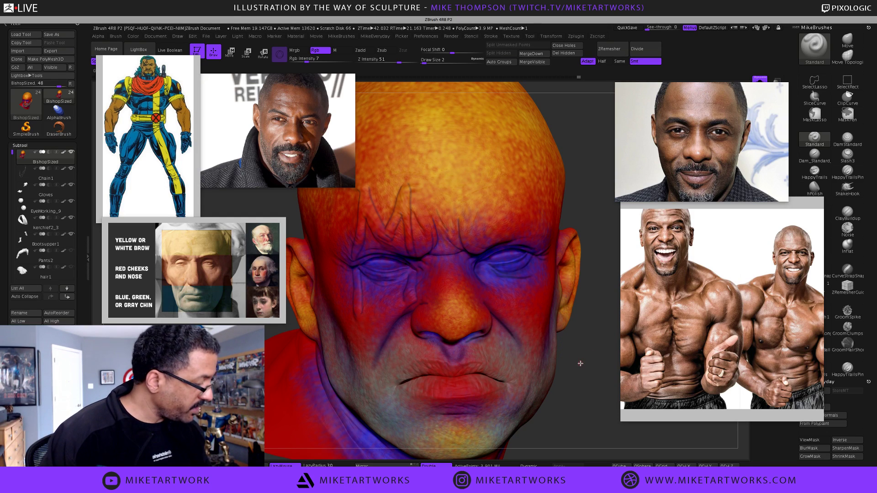
key(s)
drag(582, 361, 585, 361)
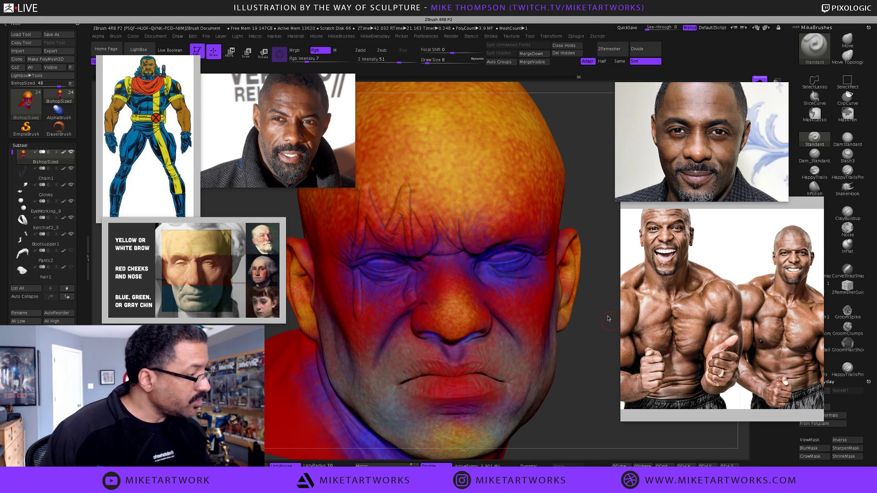
key(space)
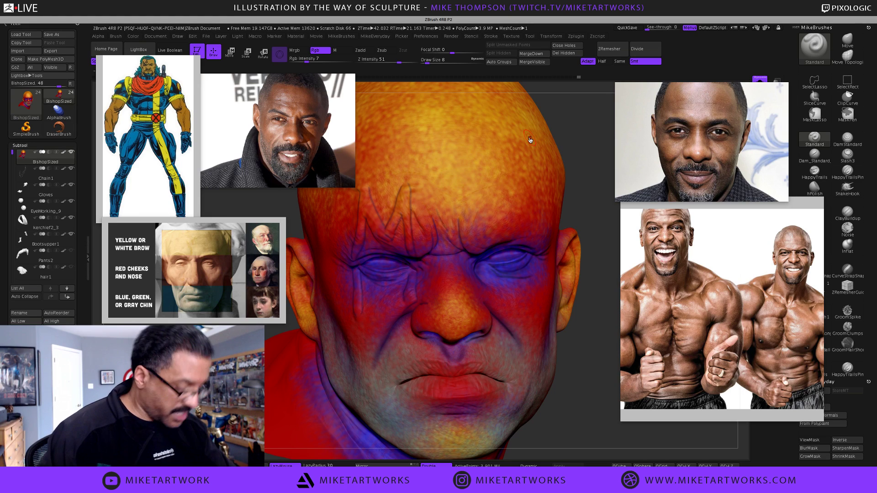
key(shift)
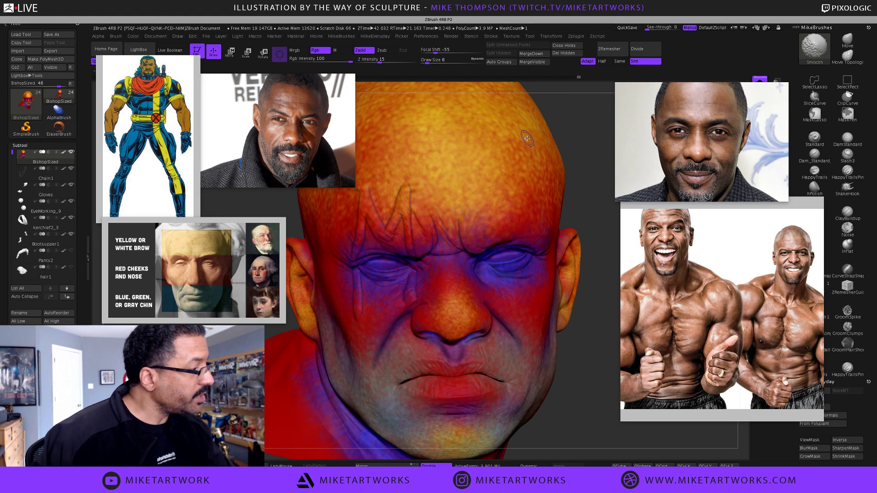
click(365, 51)
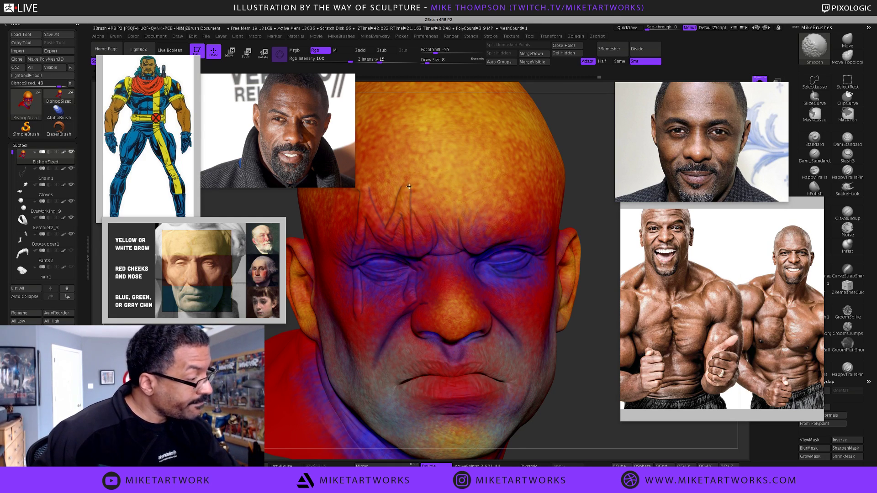
- Soften the painted M tattoo strokes on the forehead, brow and below the eye with the Smooth brush
mouse_move(412, 206)
shift+mouse_down()
mouse_move(373, 204)
mouse_move(385, 225)
shift+mouse_up()
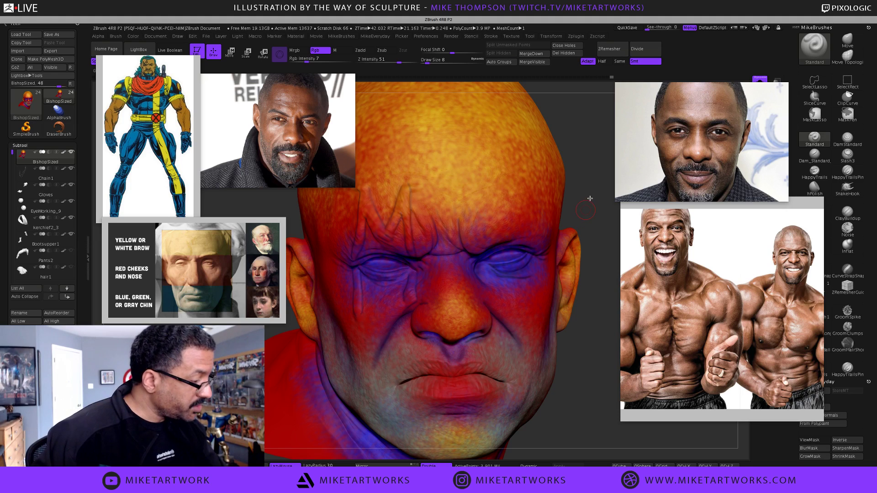
drag(587, 198, 593, 193)
shift+drag(373, 238, 365, 226)
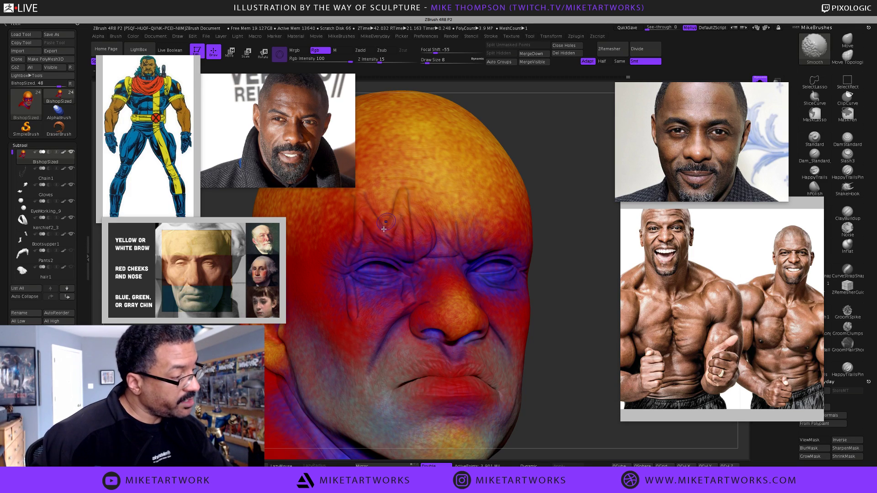
drag(561, 366, 360, 310)
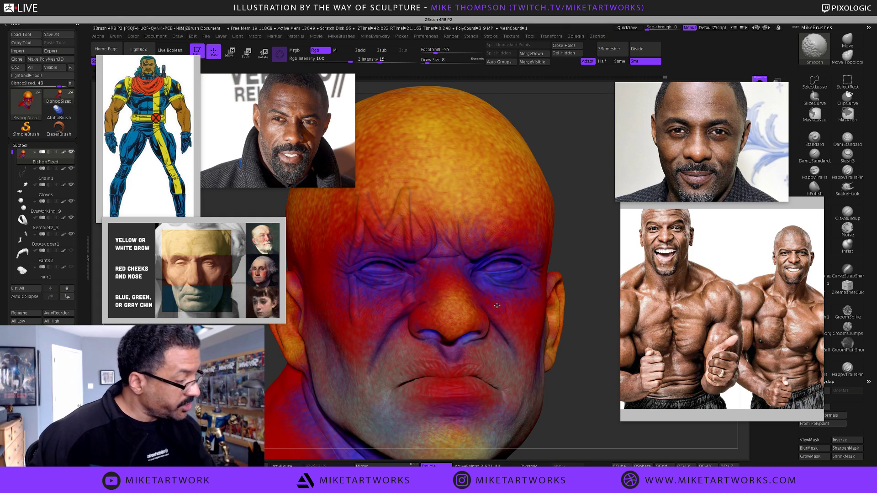
click(814, 137)
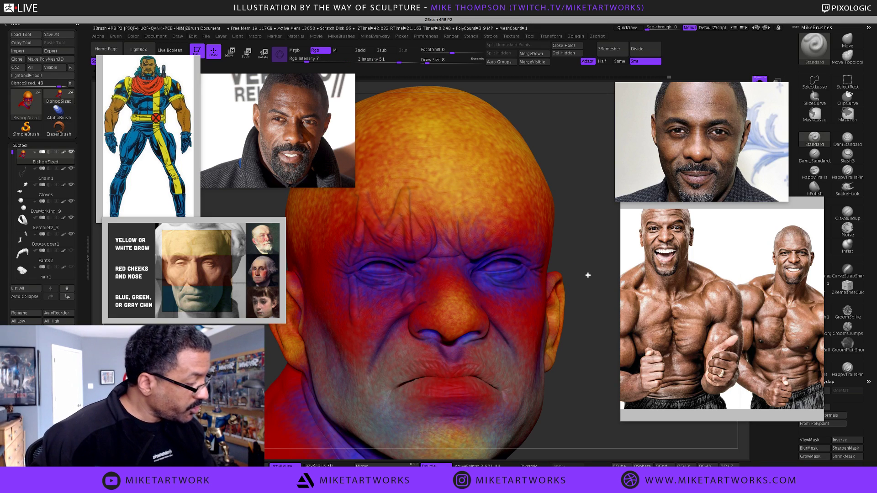
- Touch up the blending of the dark blue shading beside the nose and around the eyes, working from several angles
drag(586, 272, 591, 268)
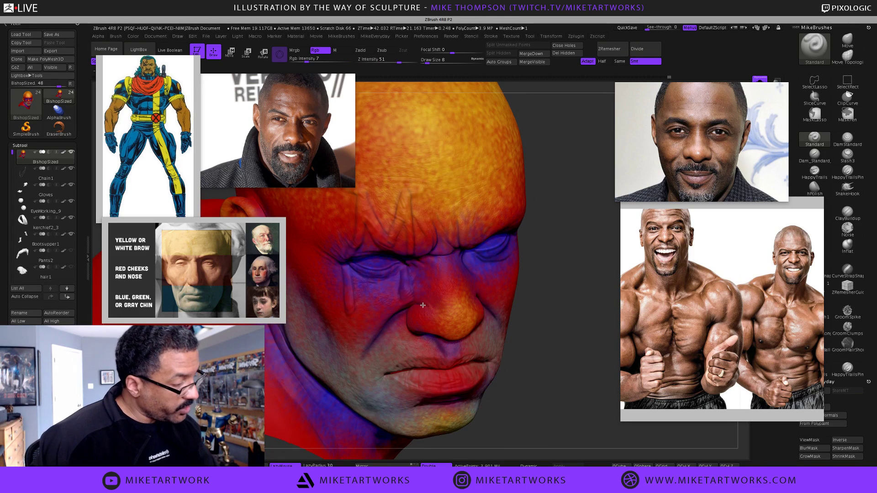
key(shift)
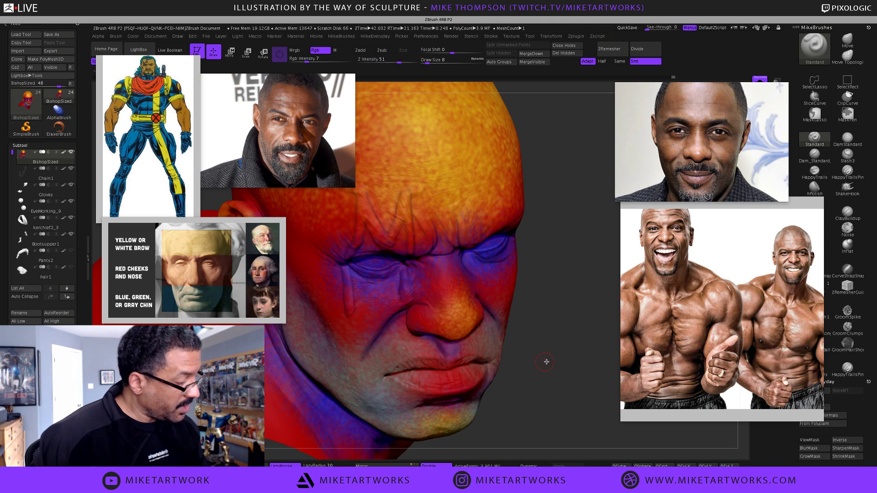
drag(547, 363, 540, 331)
key(shift)
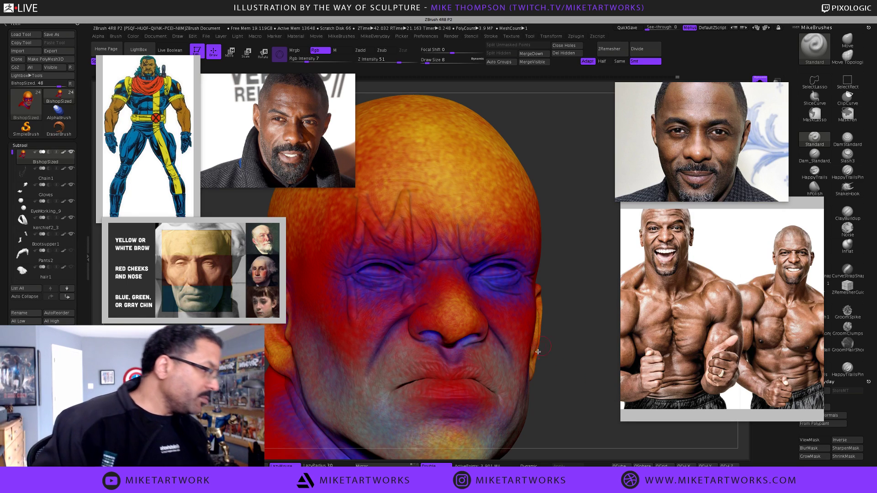
drag(572, 355, 566, 338)
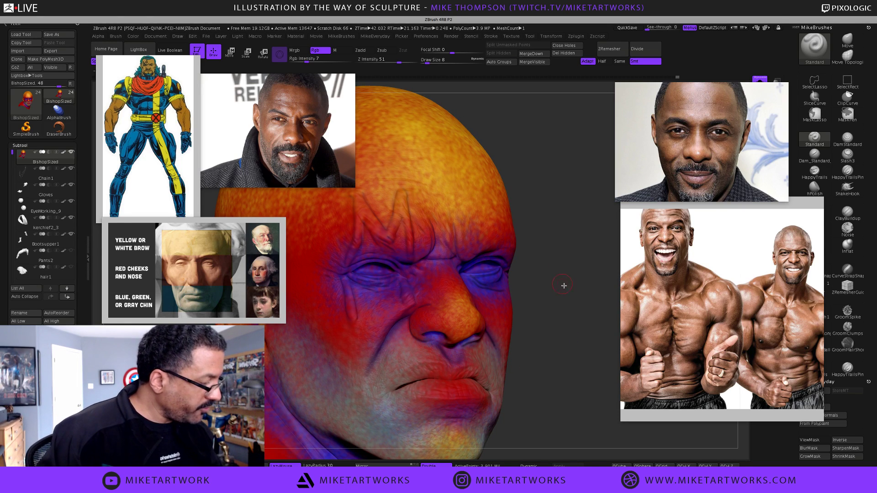
key(f)
drag(545, 290, 502, 340)
scroll(521, 329, up, 3)
key(shift)
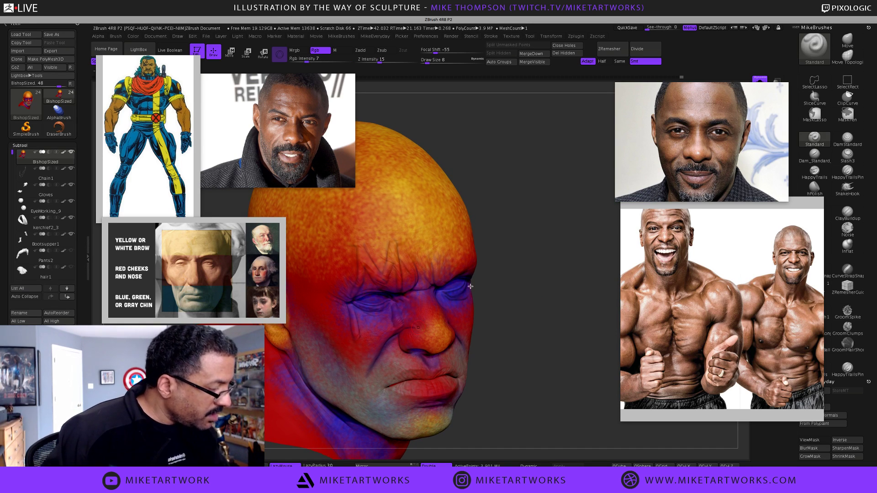
drag(509, 366, 506, 358)
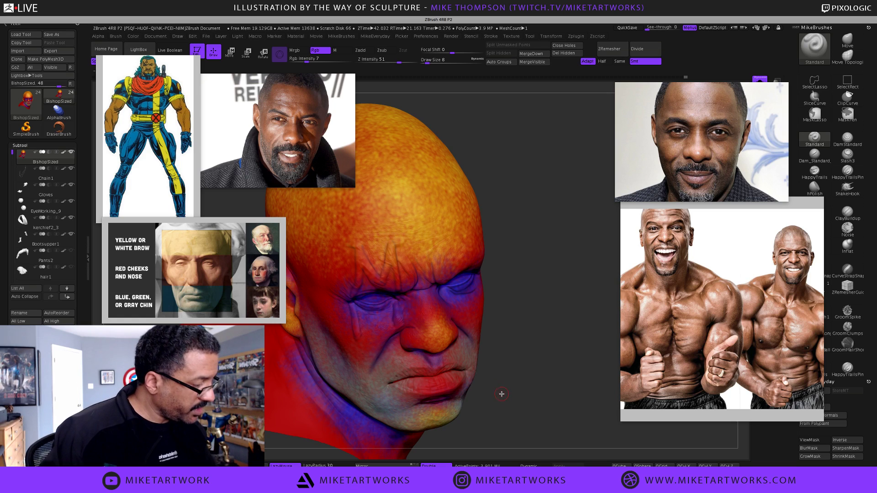
- Switch the Standard brush to the Color Spray stroke with Alpha 21
key(space)
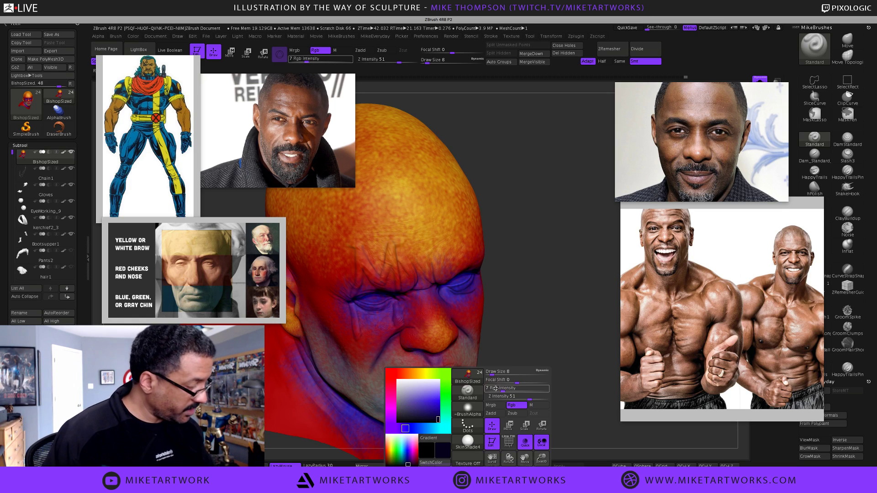
click(478, 421)
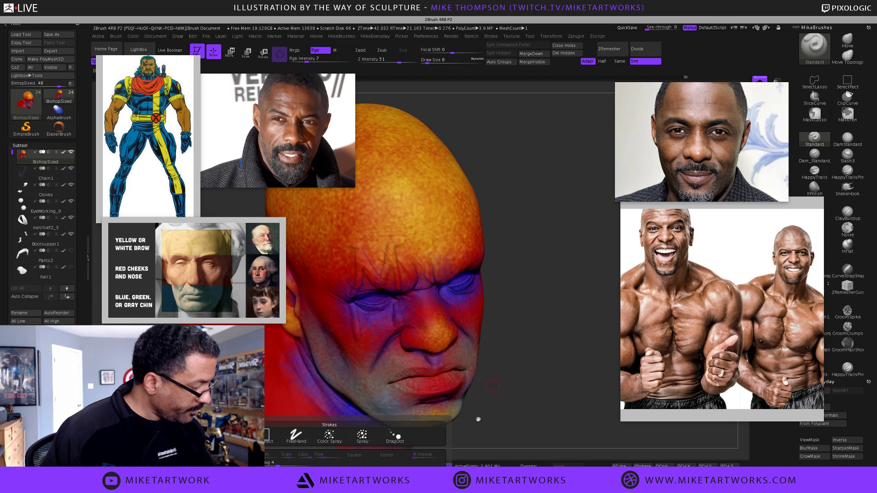
click(330, 438)
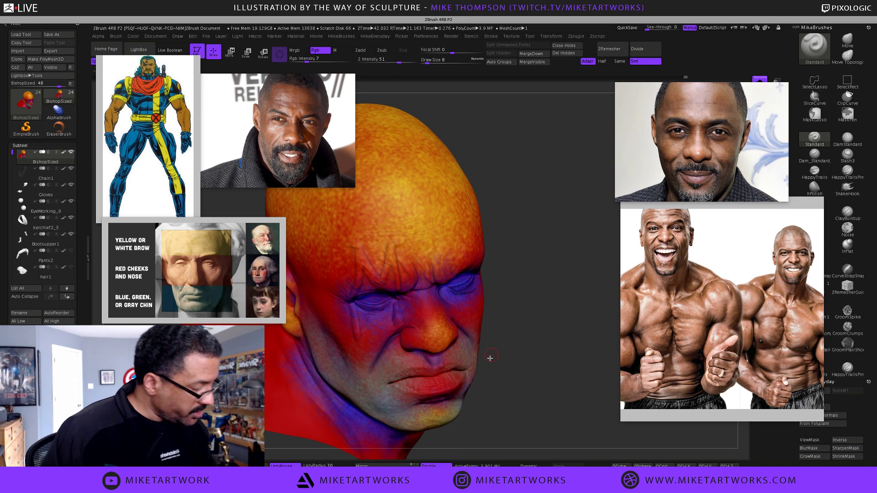
key(space)
click(476, 403)
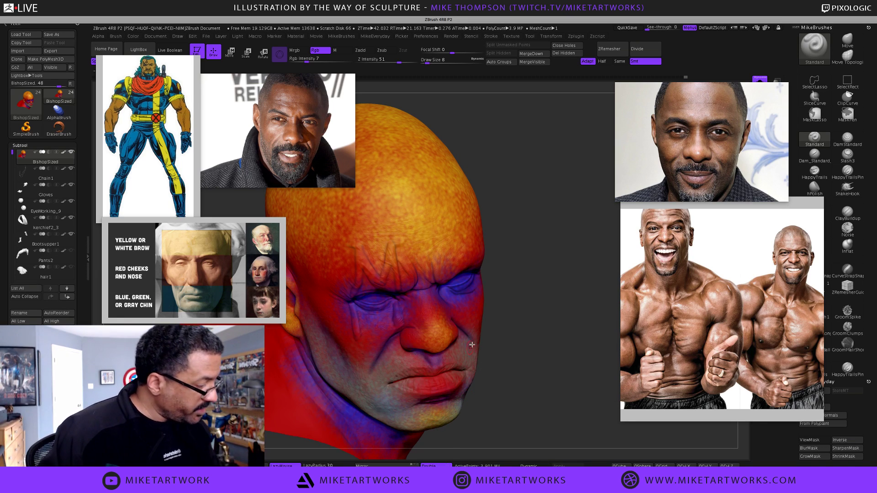
- Set Draw Size to 17 and spray red mottling over the cheek and side of the face
key(space)
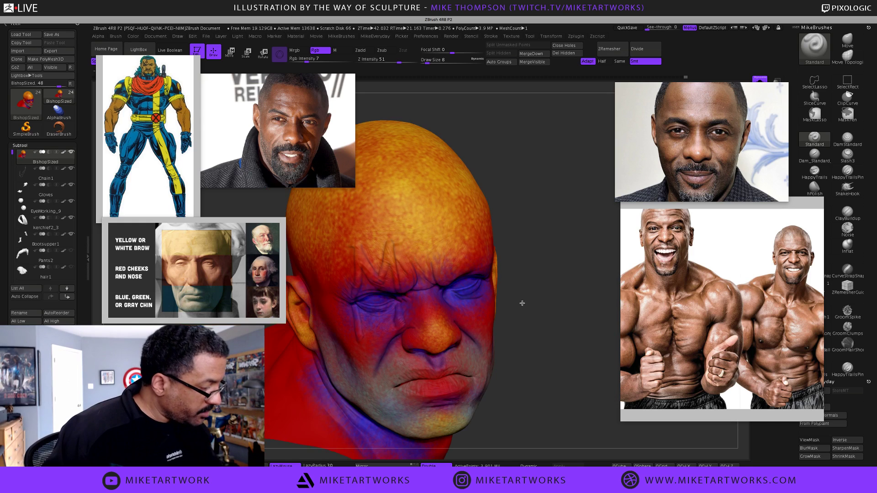
mouse_move(523, 314)
mouse_down()
mouse_move(519, 305)
mouse_move(514, 312)
mouse_move(546, 302)
mouse_up()
key(s)
key(space)
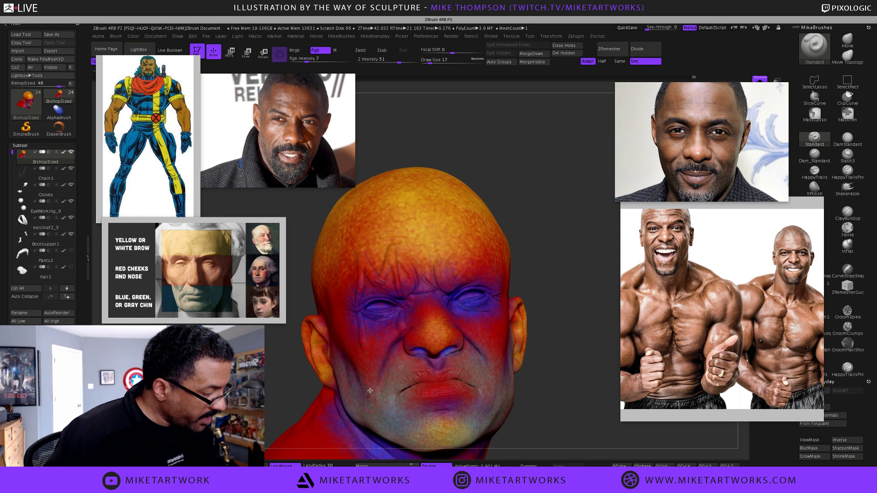
drag(552, 284, 556, 275)
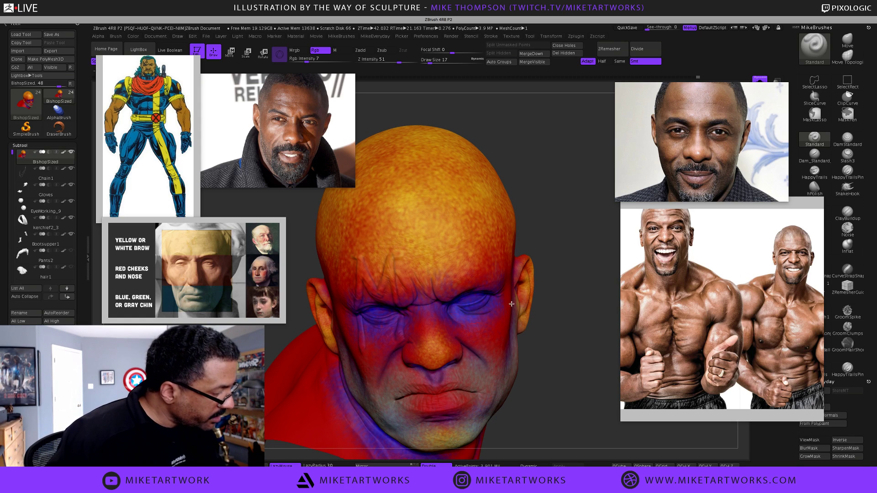
- Set Draw Size to 11 and Rgb Intensity to 16, then spray stronger red mottling onto the tattooed side's cheek
text(s)
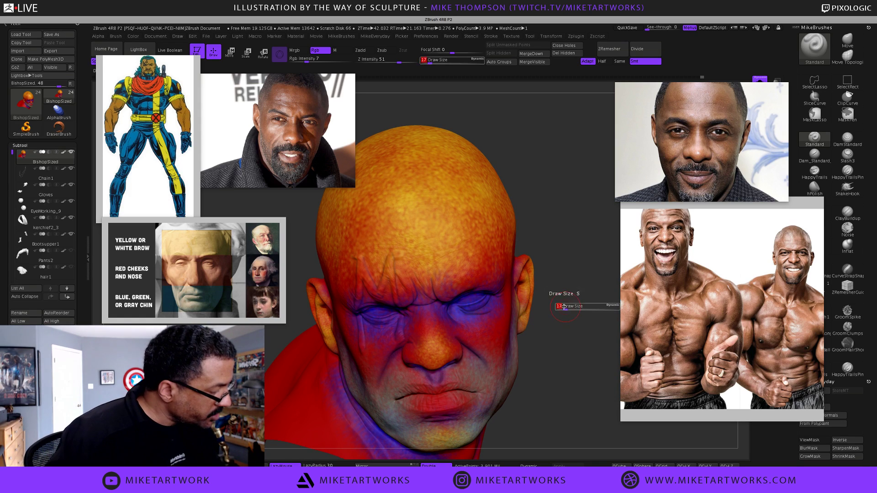
text(11)
key(Return)
key(space)
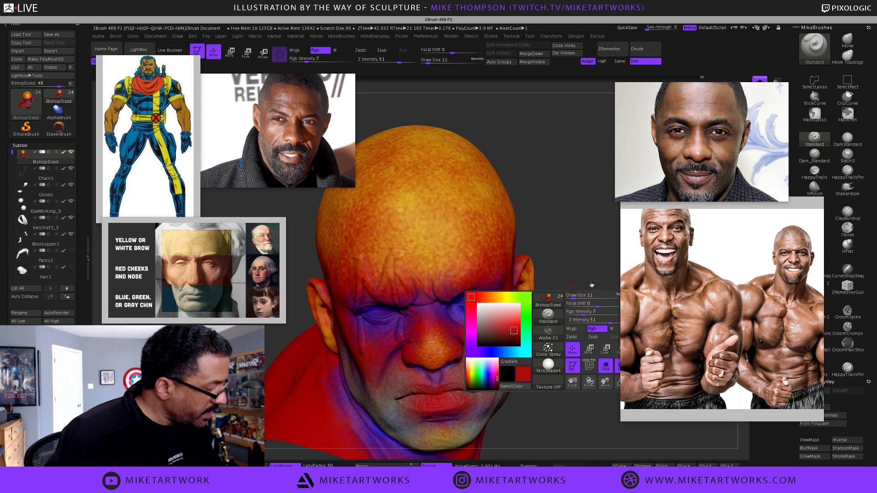
click(591, 314)
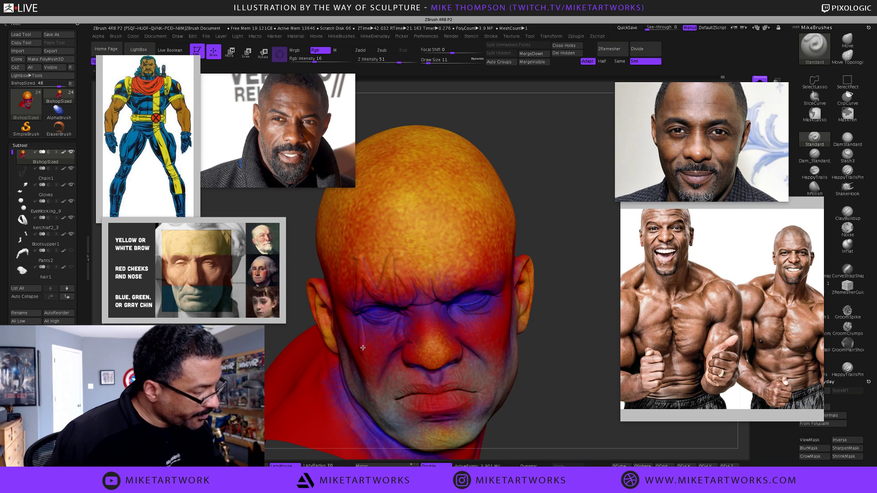
- Turn off LazyMouse for the spray brush and choose purple as the paint colour
mouse_move(560, 329)
mouse_down()
mouse_move(572, 307)
mouse_move(578, 322)
mouse_up()
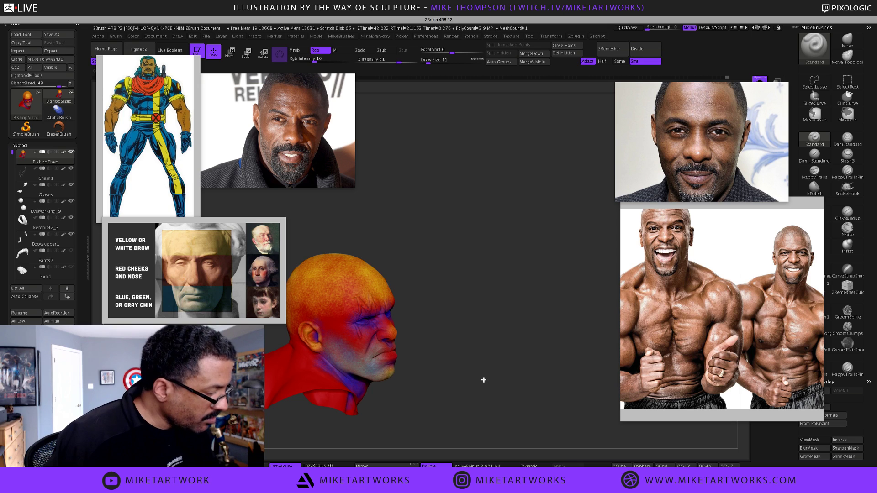
alt+drag(484, 380, 483, 379)
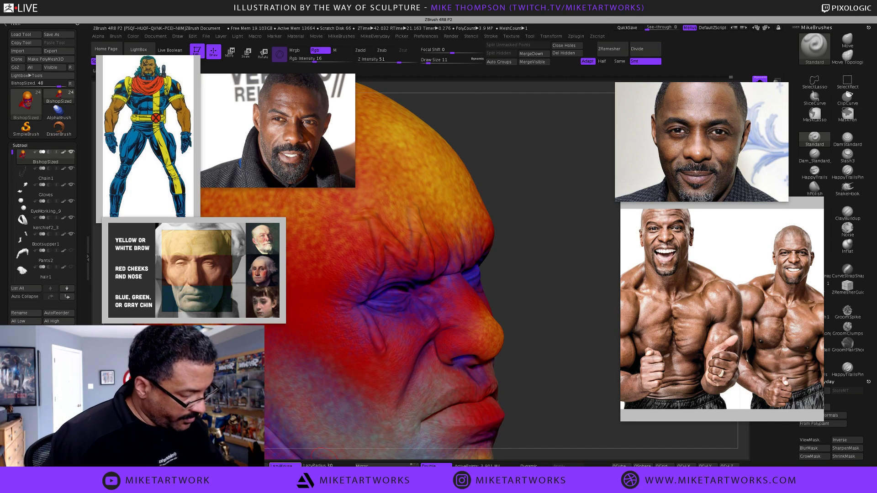
click(284, 466)
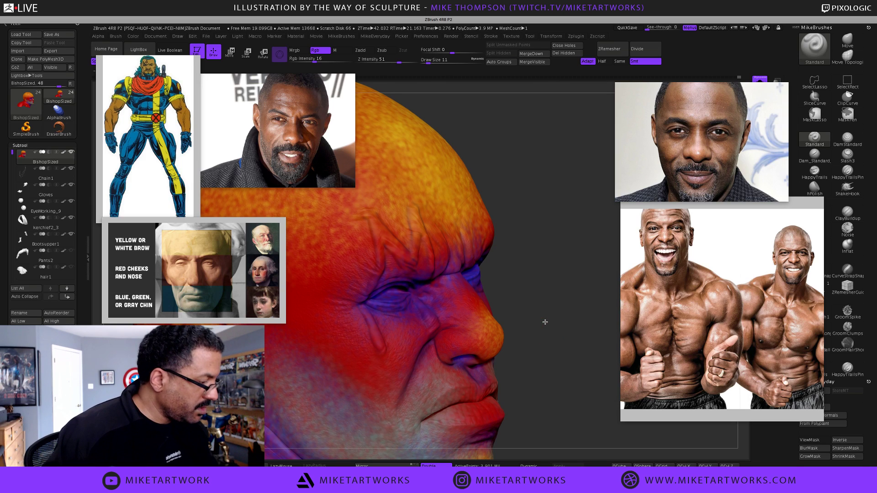
mouse_move(545, 322)
mouse_down()
mouse_move(531, 374)
mouse_move(538, 325)
mouse_move(530, 322)
mouse_up()
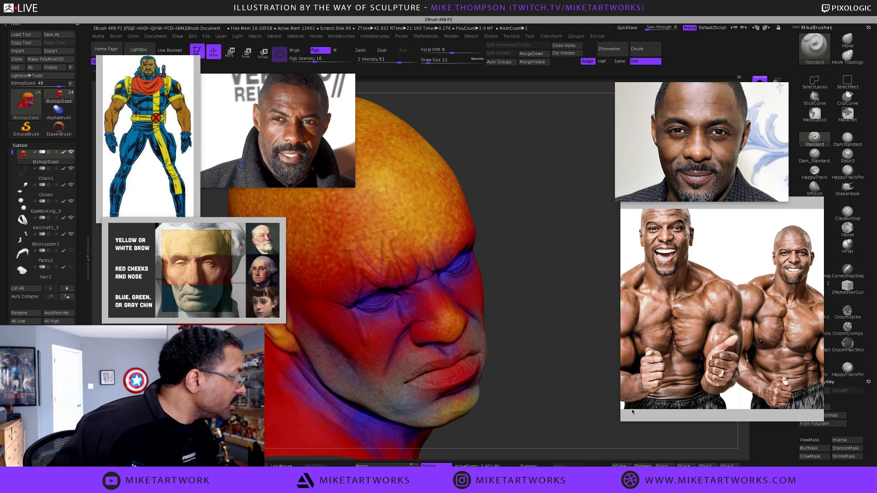
drag(526, 359, 526, 357)
key(space)
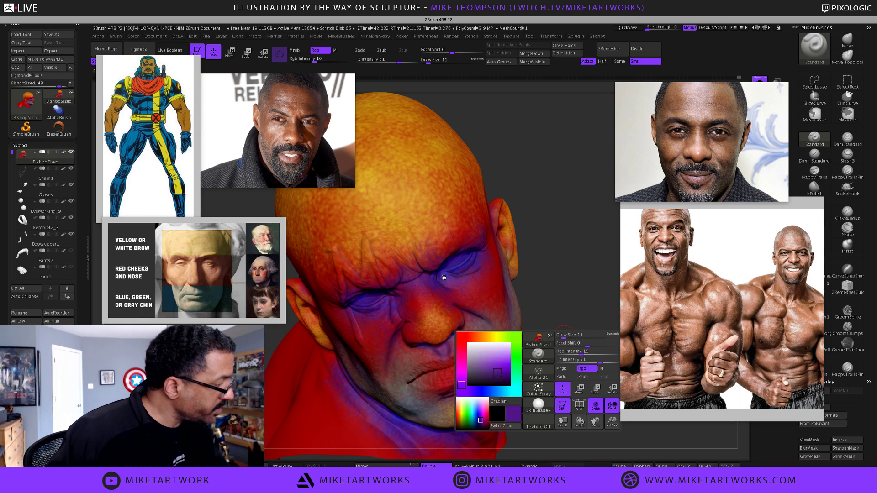
- Spray purple mottling around the eyes and into the creases of the cheeks
drag(555, 269, 570, 269)
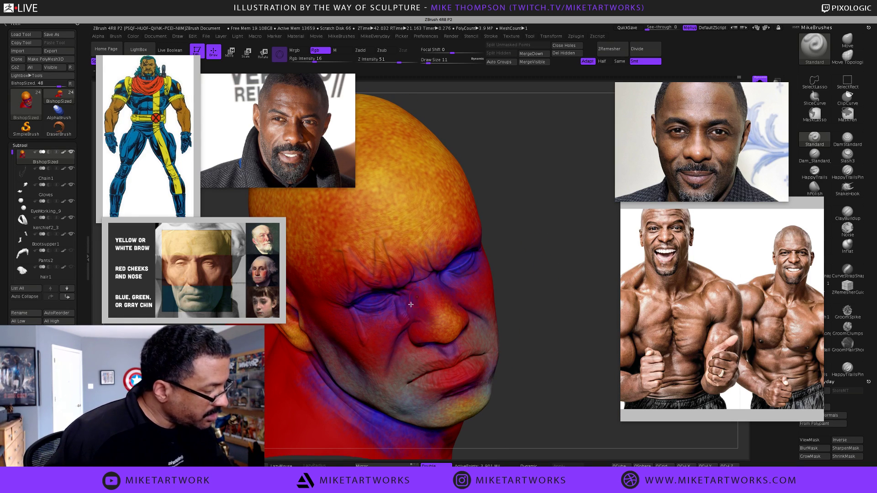
drag(530, 302, 447, 287)
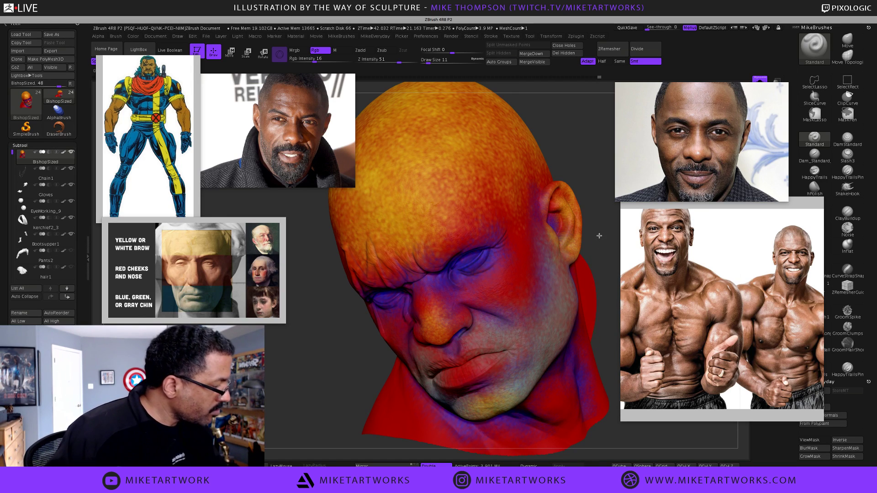
drag(599, 236, 599, 235)
drag(598, 284, 602, 284)
- Set Draw Size to 16 and spray cool blue-purple mottling over the cheek and jaw
text(s)
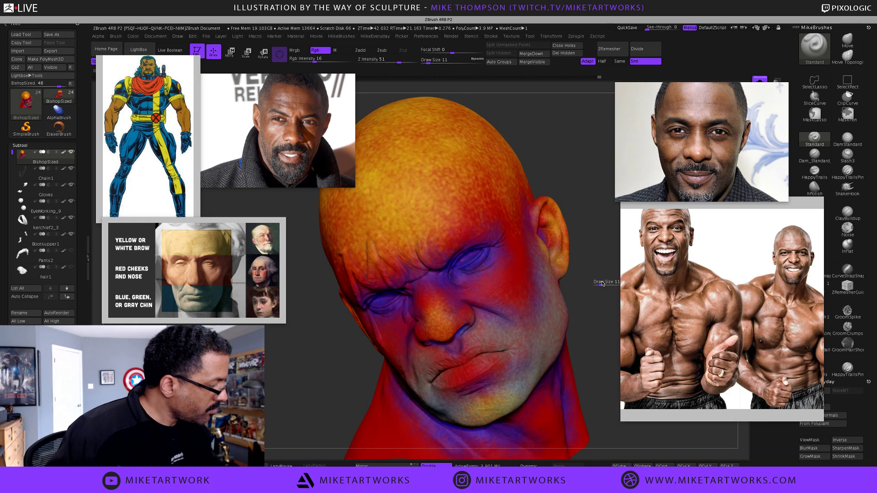
text(18)
key(Return)
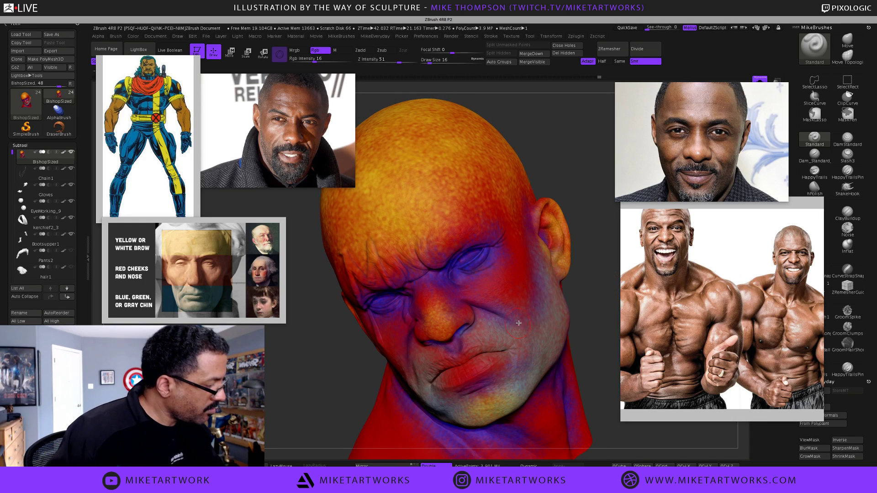
key(space)
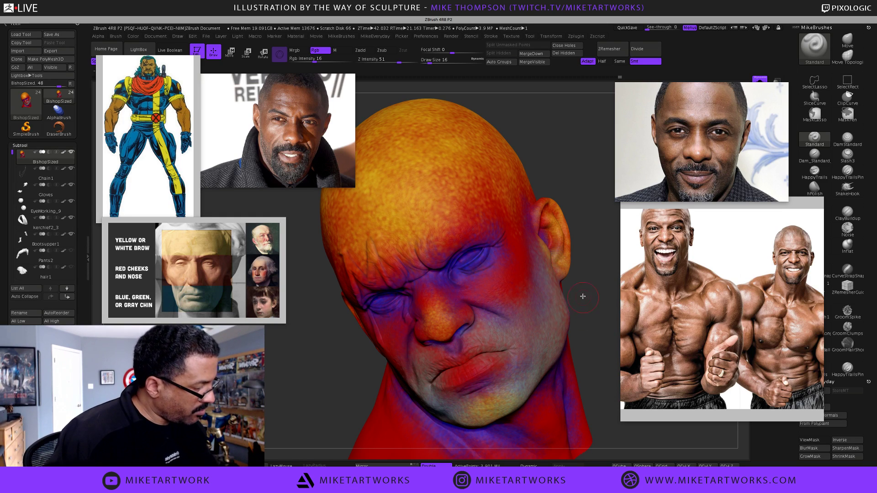
key(space)
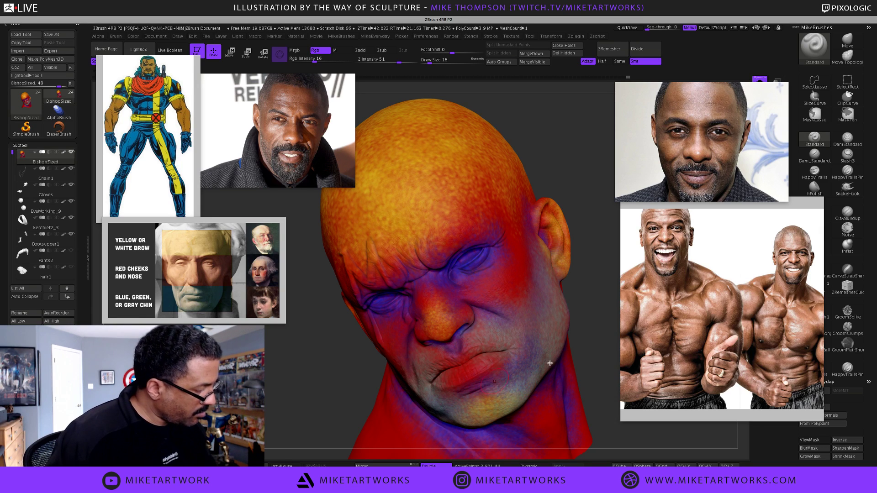
mouse_move(587, 272)
mouse_down()
mouse_move(594, 211)
mouse_move(467, 324)
mouse_up()
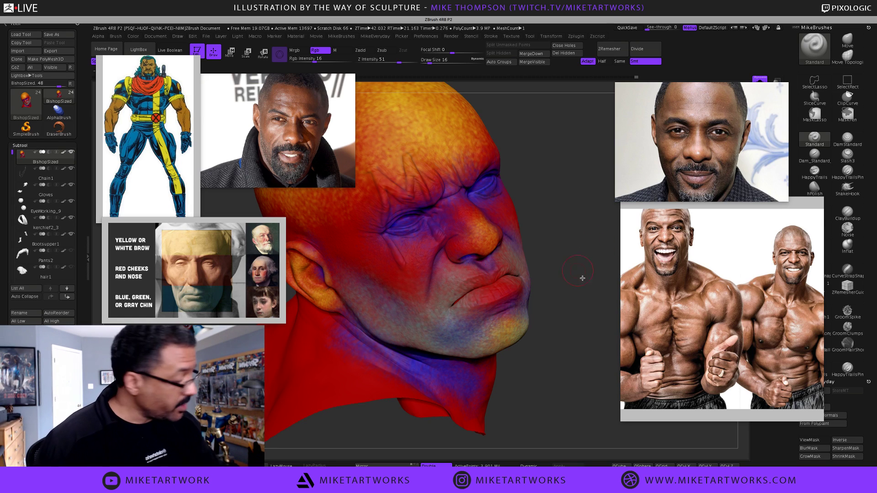
- Try tinting the lips with a muted purple spray and undo the strokes
mouse_move(548, 356)
mouse_down()
mouse_move(557, 366)
mouse_move(564, 349)
mouse_up()
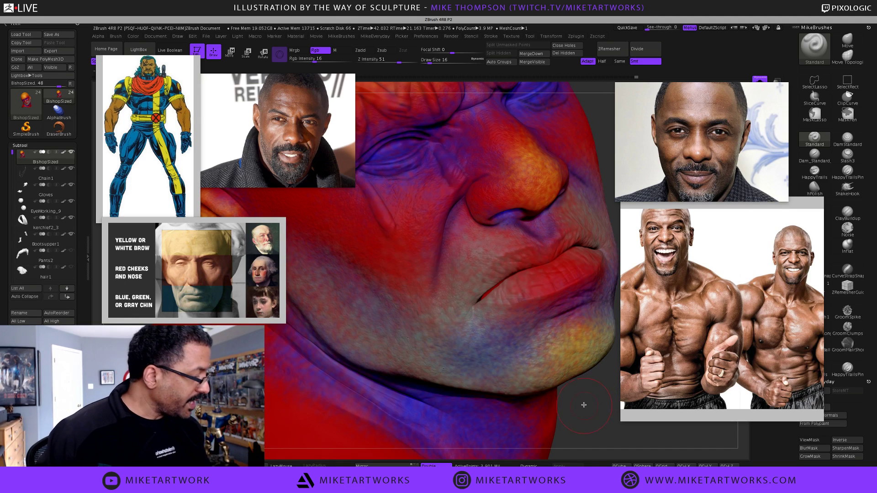
key(f)
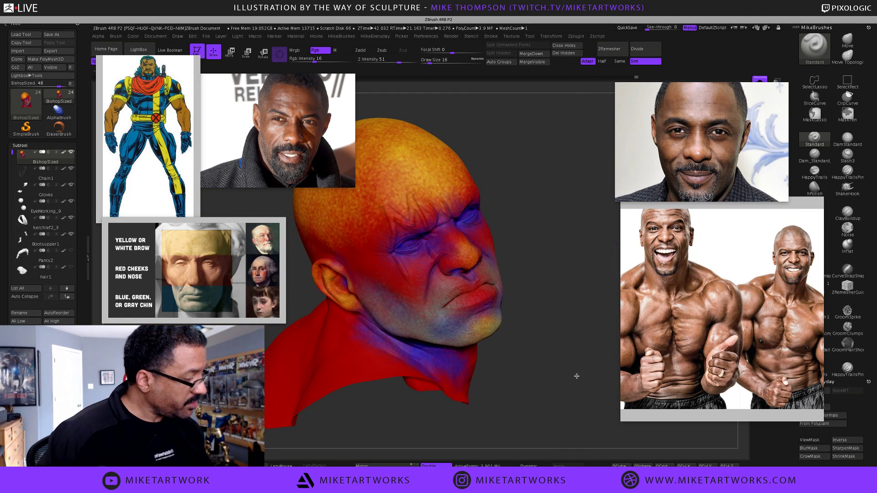
mouse_move(556, 352)
mouse_down()
mouse_move(586, 404)
mouse_move(577, 394)
mouse_up()
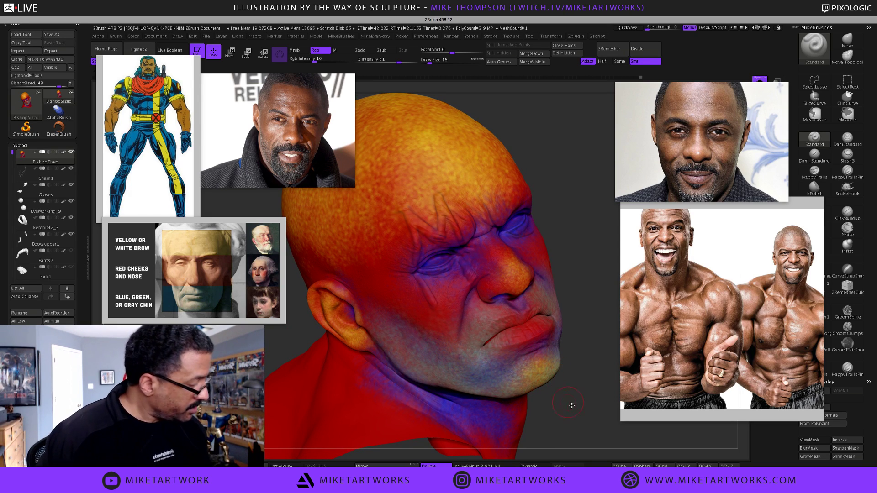
mouse_move(569, 413)
mouse_down()
mouse_move(580, 396)
mouse_move(553, 297)
mouse_move(561, 301)
mouse_move(530, 357)
mouse_move(431, 339)
mouse_up()
key(space)
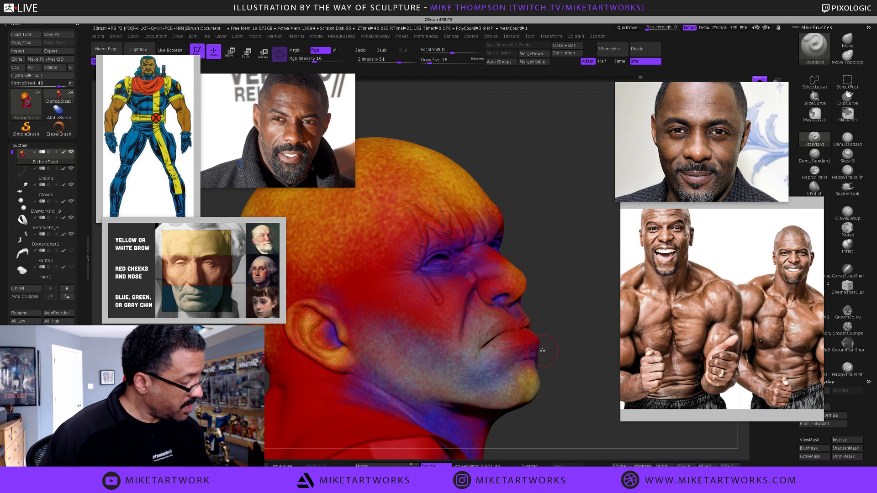
key(space)
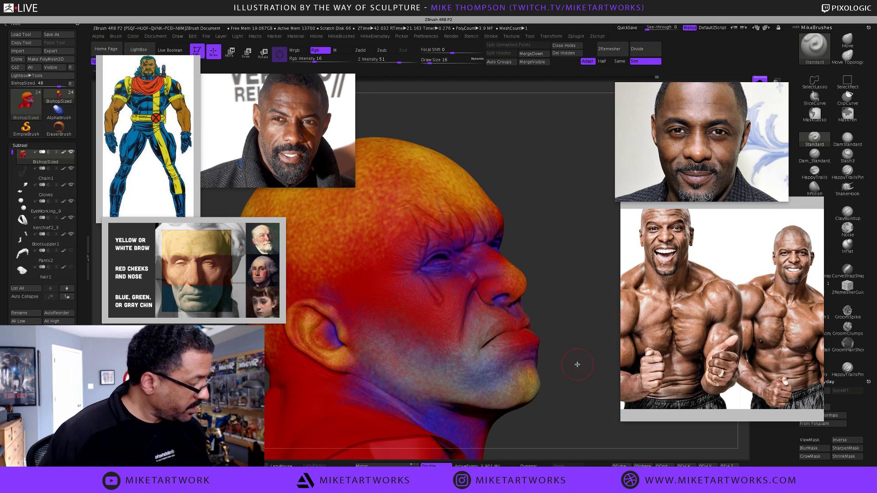
key(space)
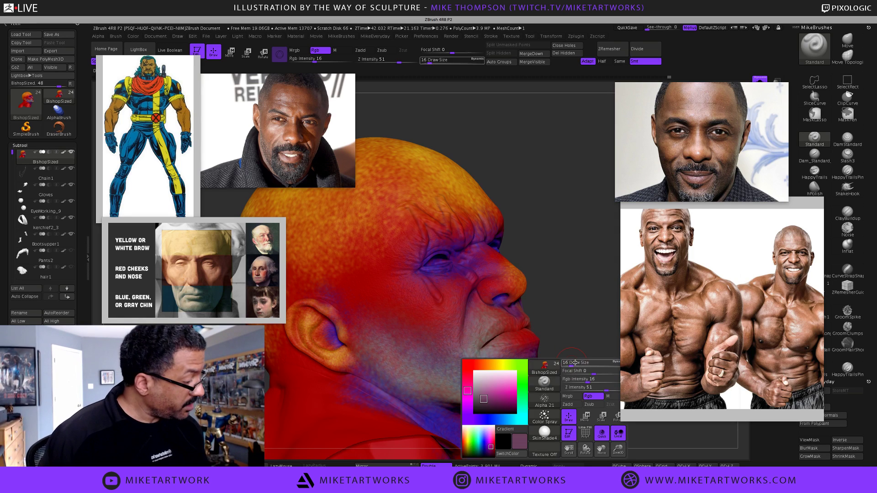
key(space)
click(467, 384)
drag(500, 393, 512, 396)
drag(555, 255, 555, 253)
key(ctrl+z)
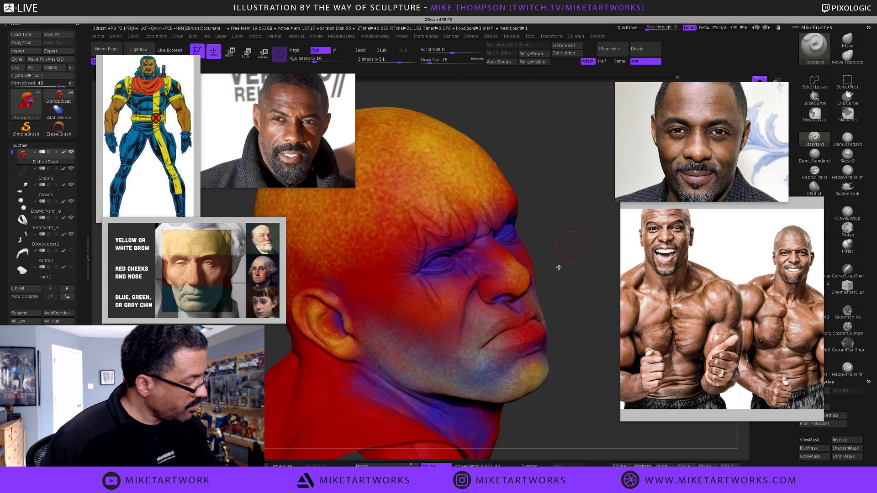
- Set Draw Size to 11 and choose orange as the paint colour
mouse_move(558, 267)
mouse_down()
mouse_move(593, 208)
mouse_move(588, 226)
mouse_move(549, 225)
mouse_up()
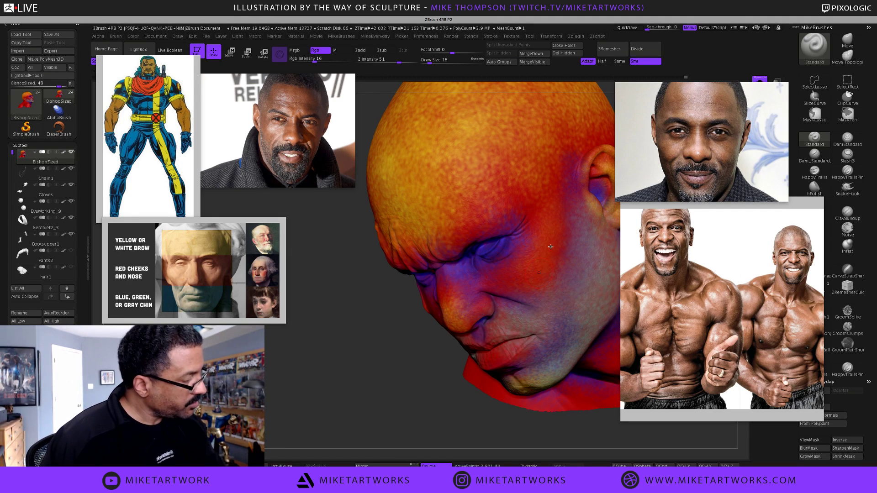
text(s)
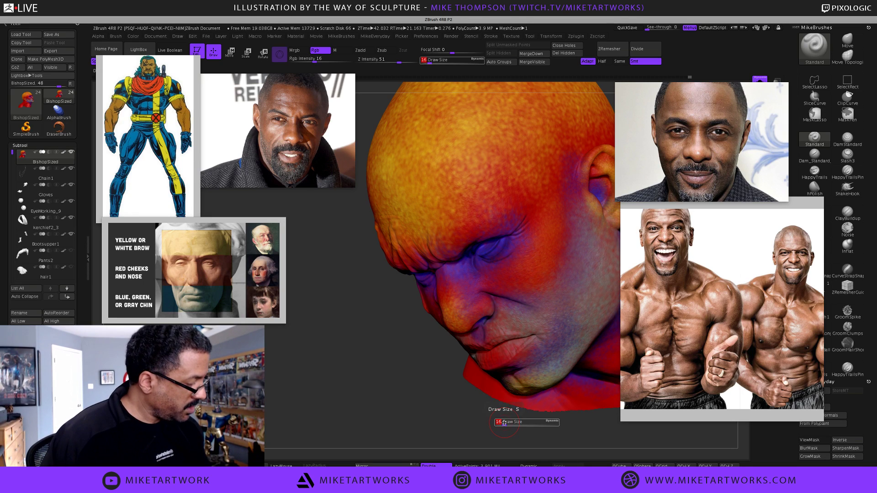
text(11)
key(Return)
key(space)
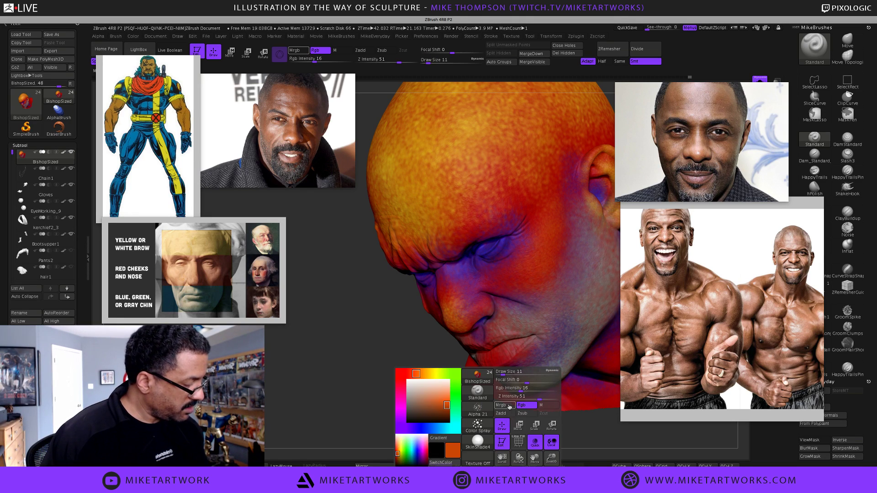
drag(434, 374, 426, 374)
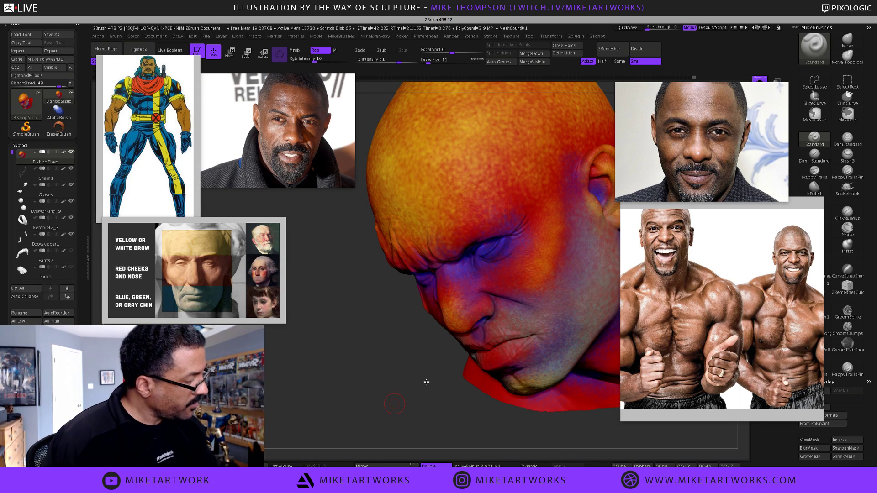
- Spray orange mottling over the cheek beside the nose and check it from several angles
drag(426, 382, 427, 381)
right_drag(425, 379, 419, 378)
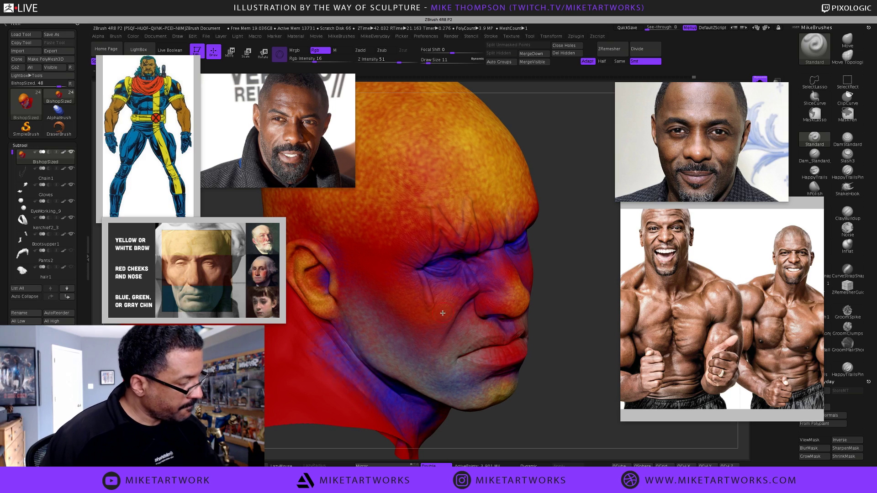
mouse_move(442, 313)
mouse_down()
mouse_move(424, 308)
mouse_move(404, 276)
mouse_move(387, 282)
mouse_move(447, 310)
mouse_up()
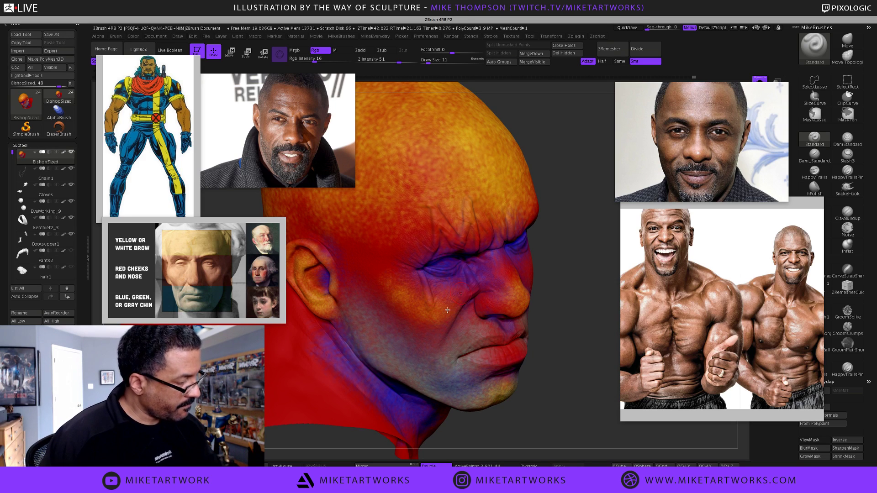
drag(553, 385, 571, 348)
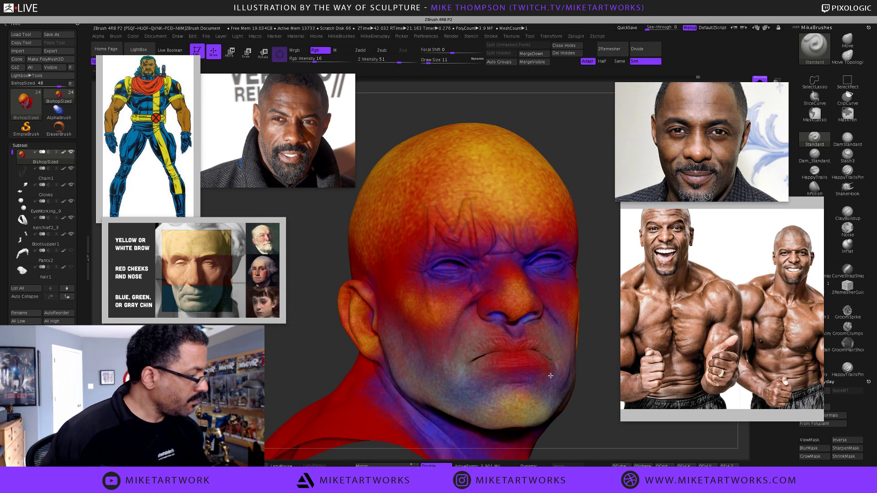
drag(601, 196, 621, 183)
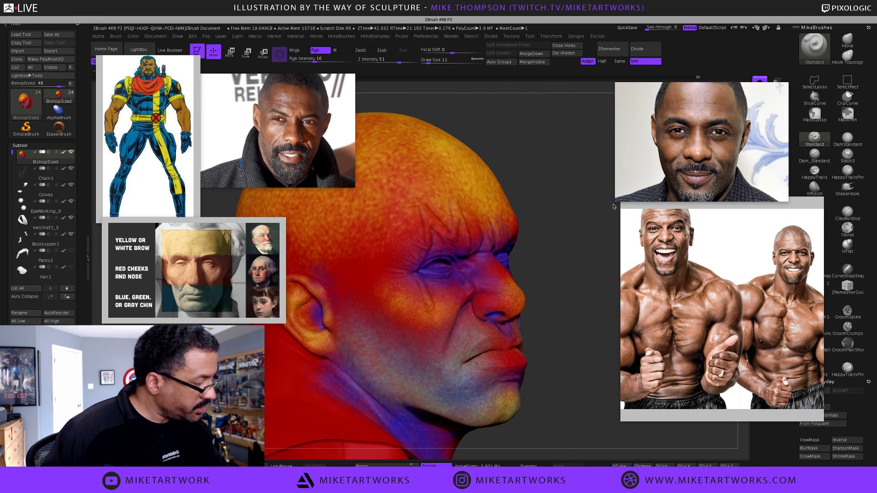
alt+drag(552, 246, 619, 202)
drag(333, 338, 311, 345)
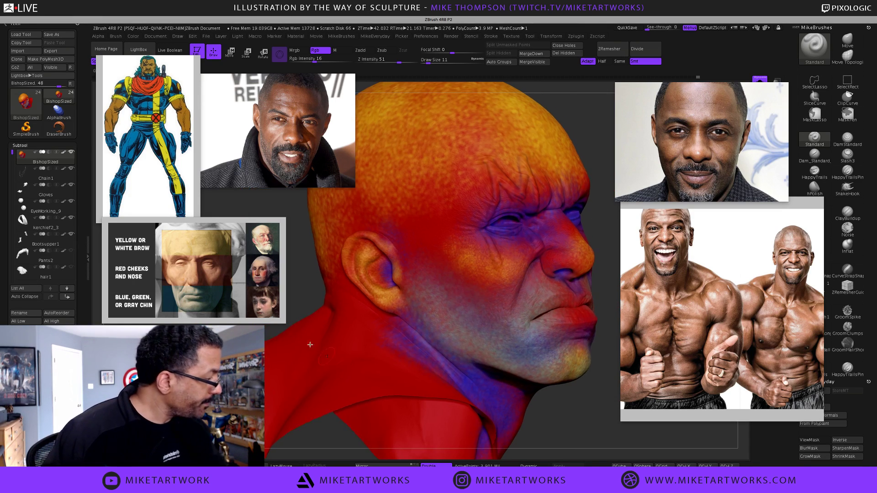
drag(303, 309, 304, 295)
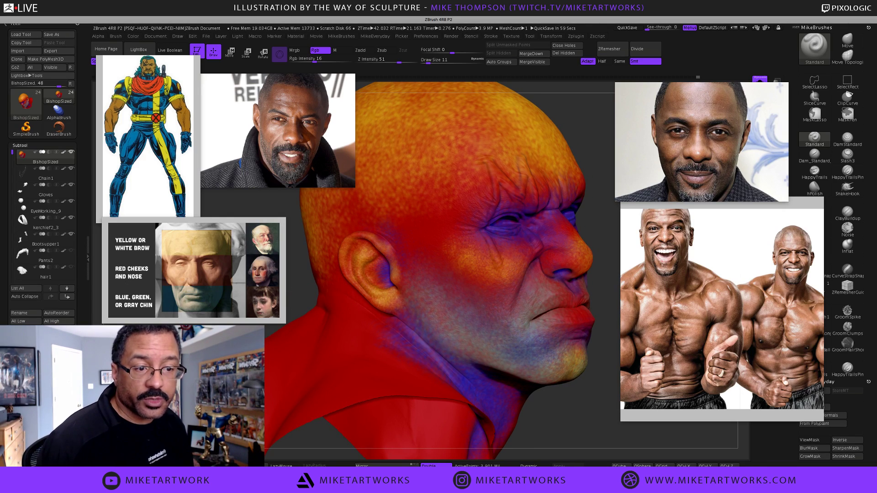
- Switch to the web browser and turn off Always On Top for the floating reference images
drag(196, 466, 462, 164)
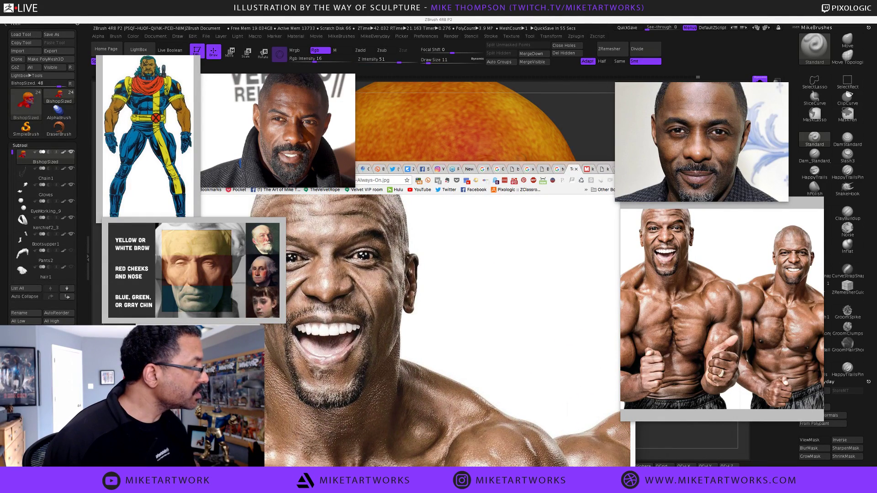
click(596, 11)
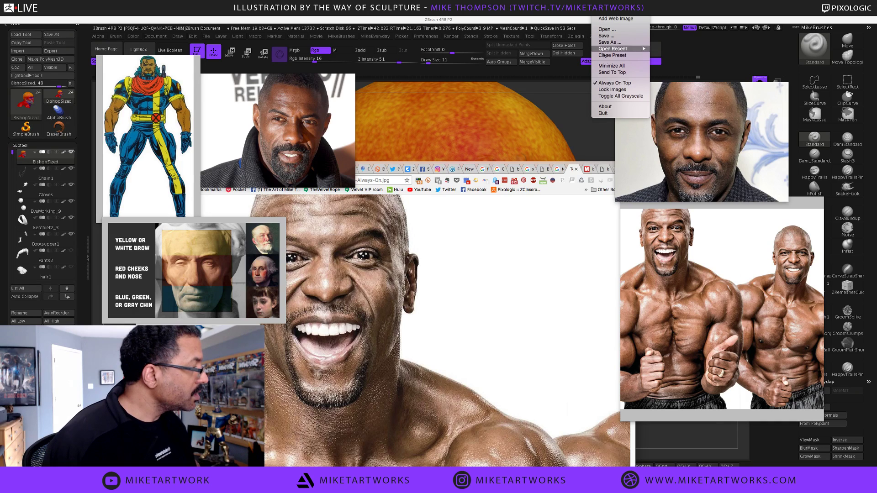
click(611, 82)
click(565, 238)
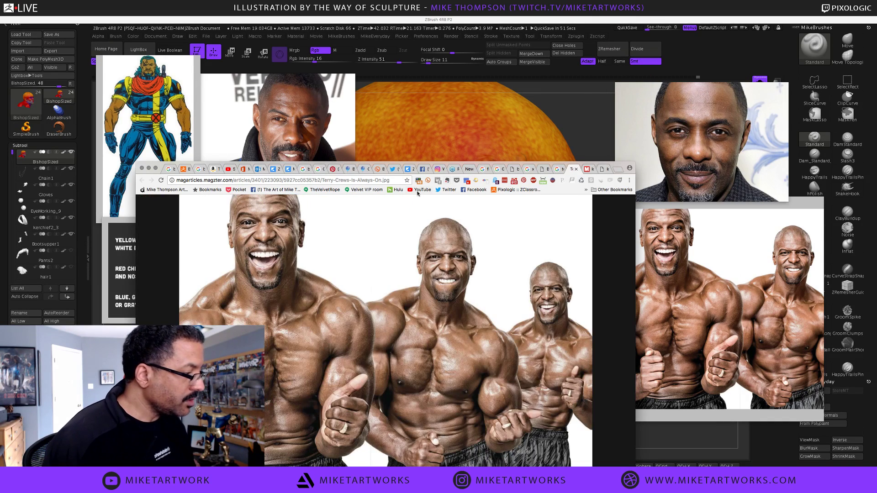
- Search Google Images for "ear"
click(373, 180)
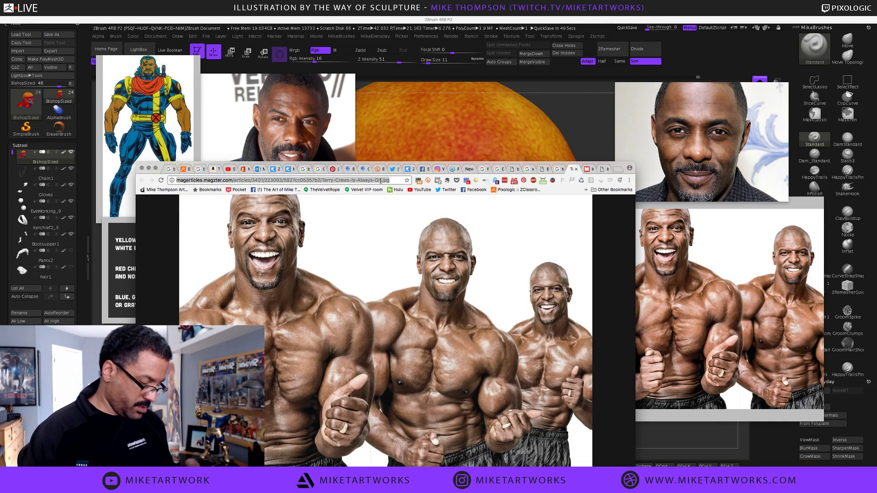
text(ear)
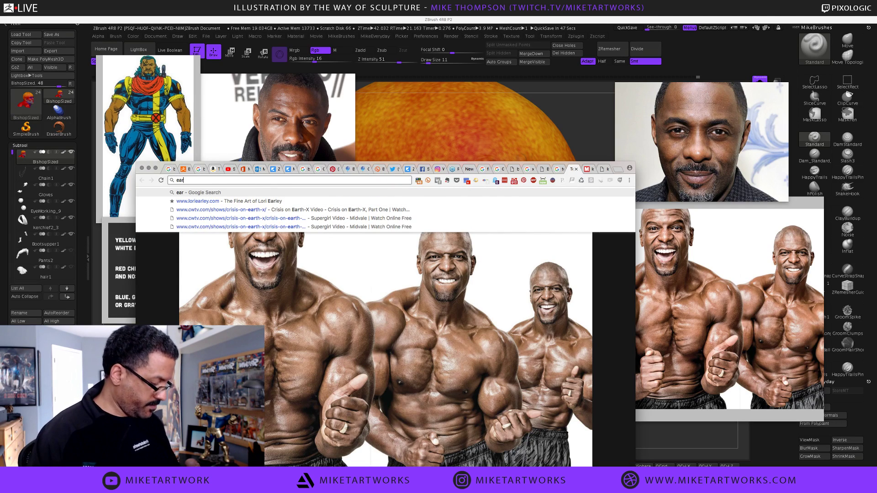
key(Return)
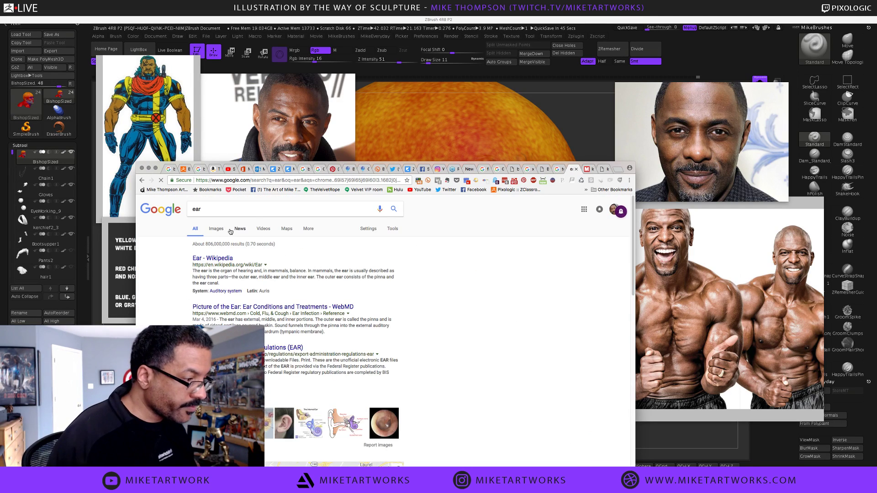
click(216, 229)
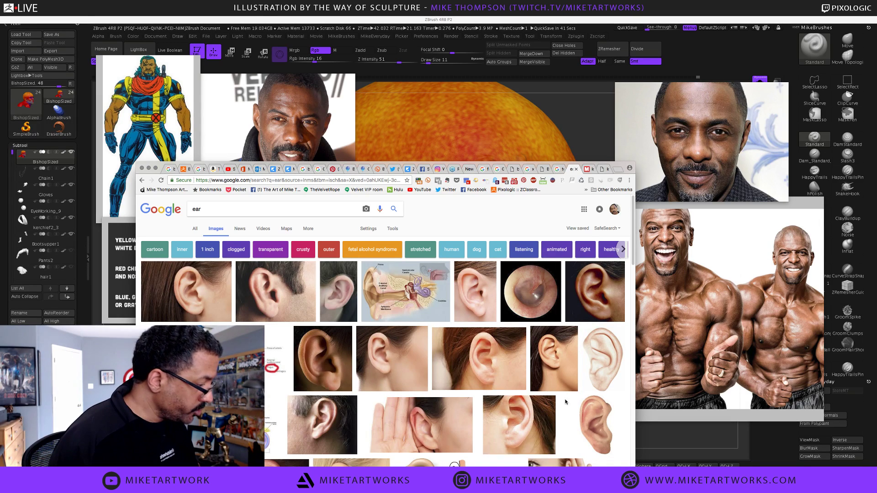
- Preview several ear pictures from the image results to study the ear's colouring
click(501, 437)
scroll(473, 308, up, 5)
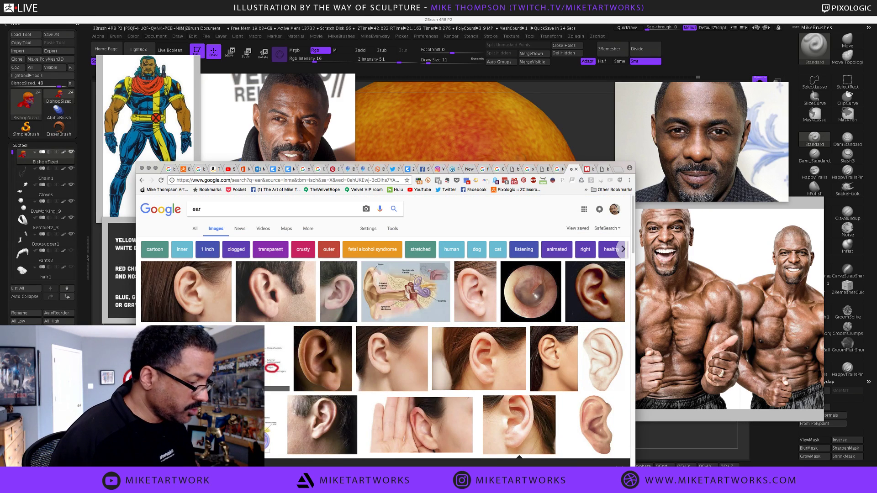
click(269, 347)
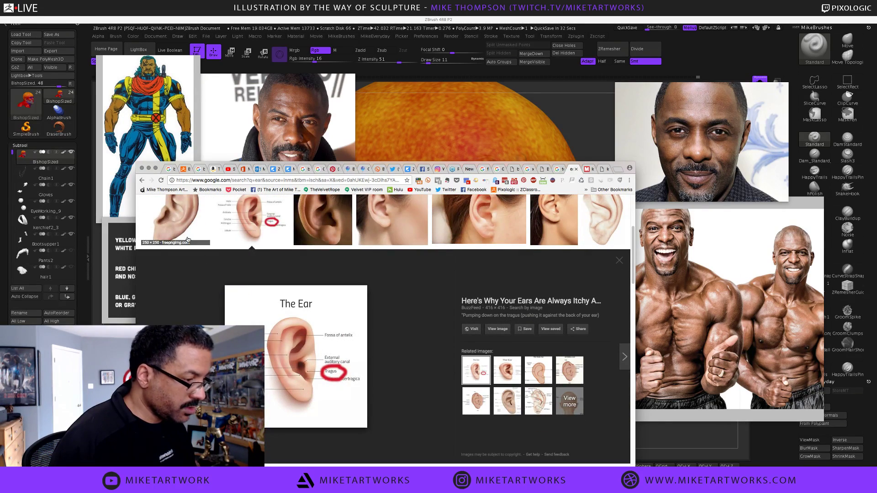
click(176, 223)
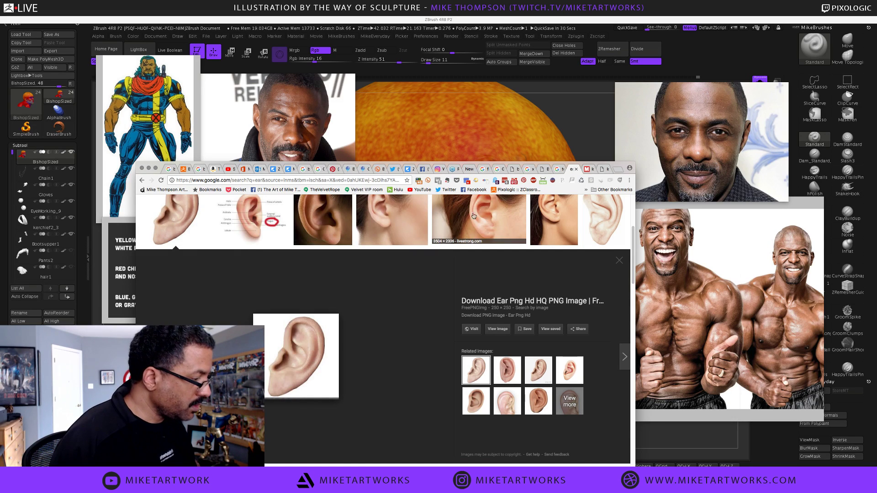
click(400, 221)
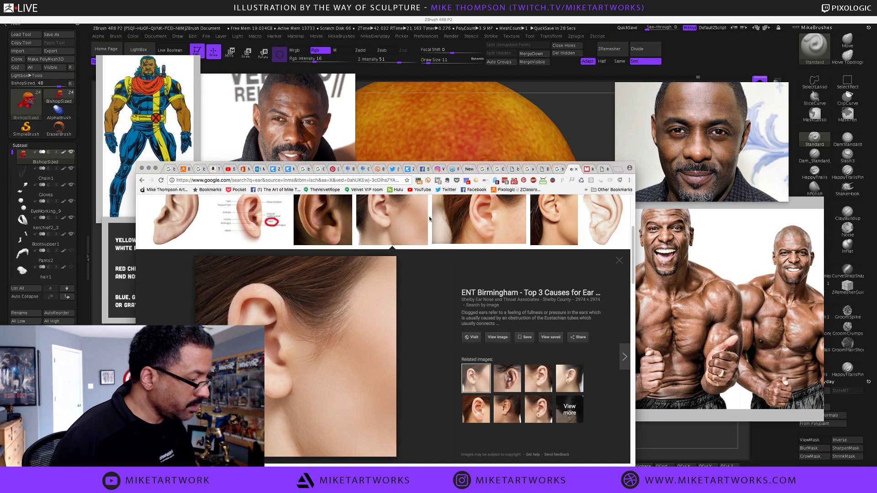
- Save the previewed ear picture as ear.jpg in the BishopPolypaint folder
right_click(328, 340)
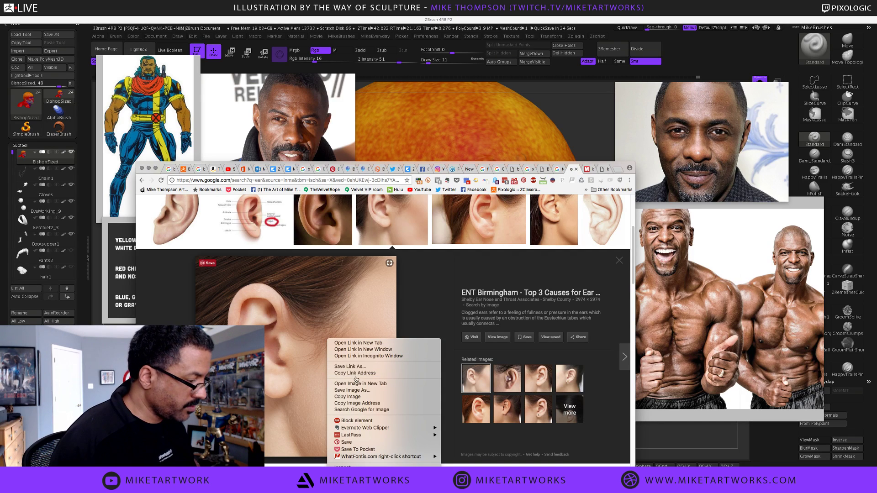
click(349, 392)
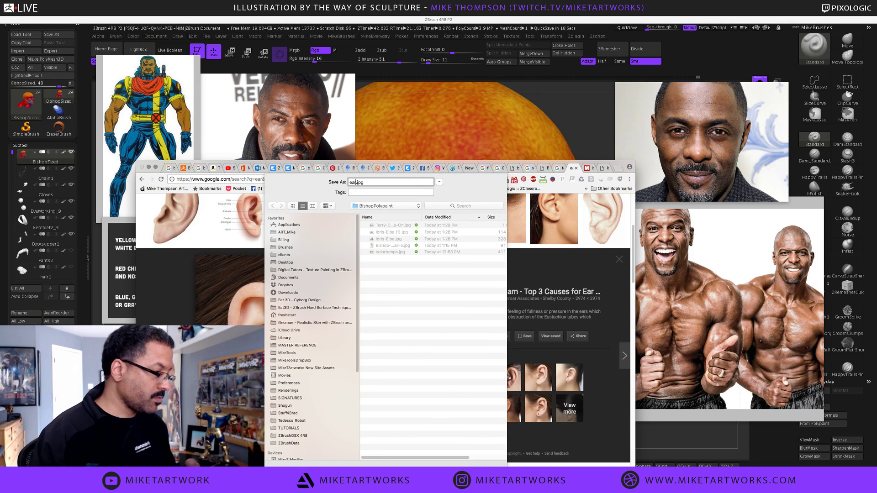
key(Return)
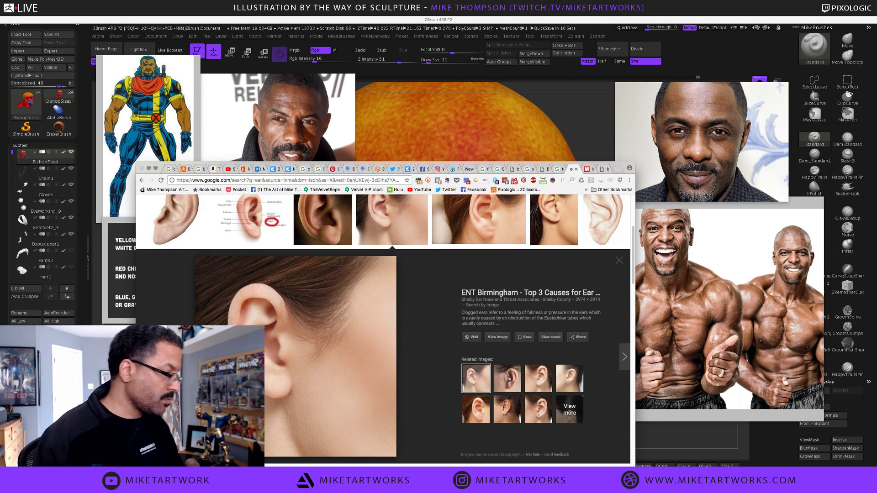
- Switch back to ZBrush and turn on Always On Top for the floating reference images
click(418, 137)
click(627, 28)
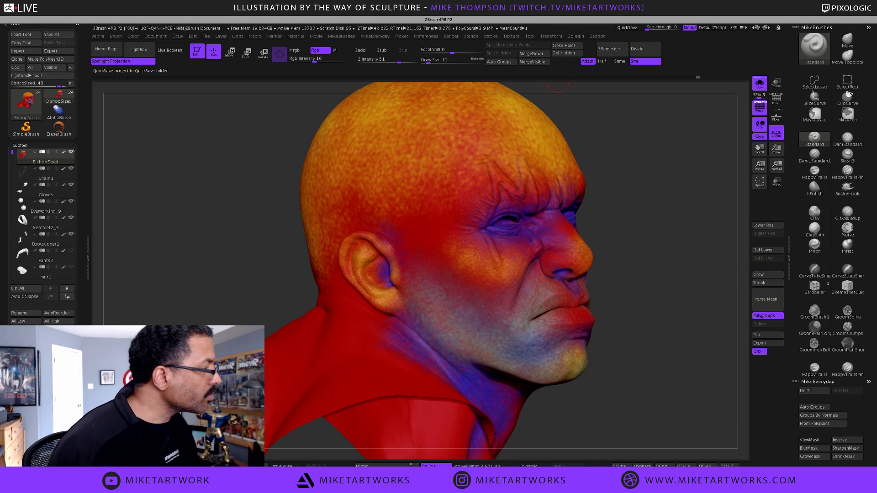
click(596, 13)
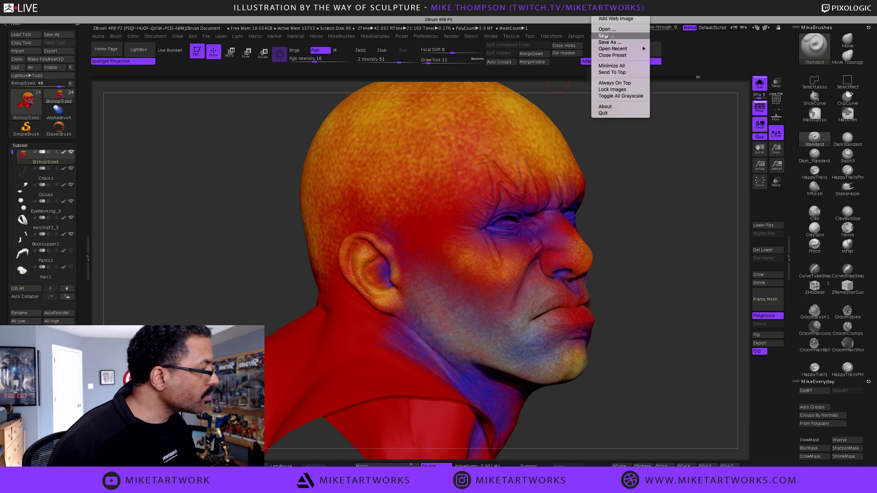
click(614, 83)
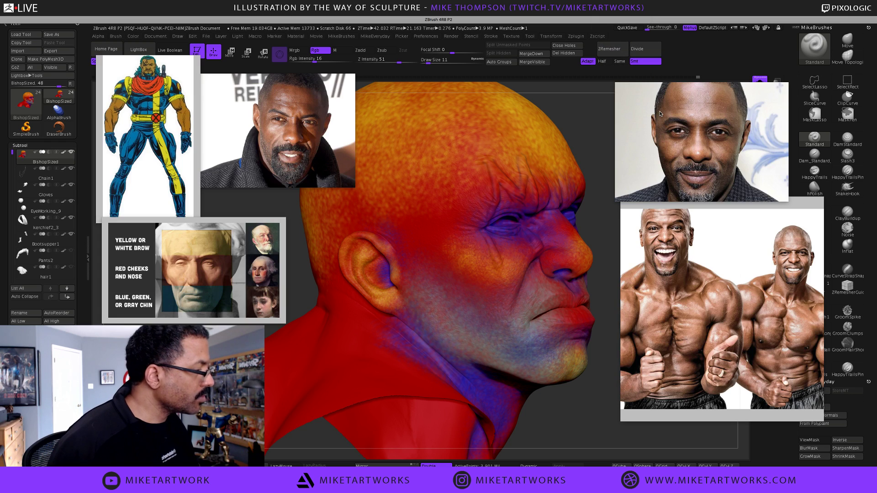
- Open ear.jpg as a floating reference, move it away from the head, and shift the face colour-zone chart
click(597, 12)
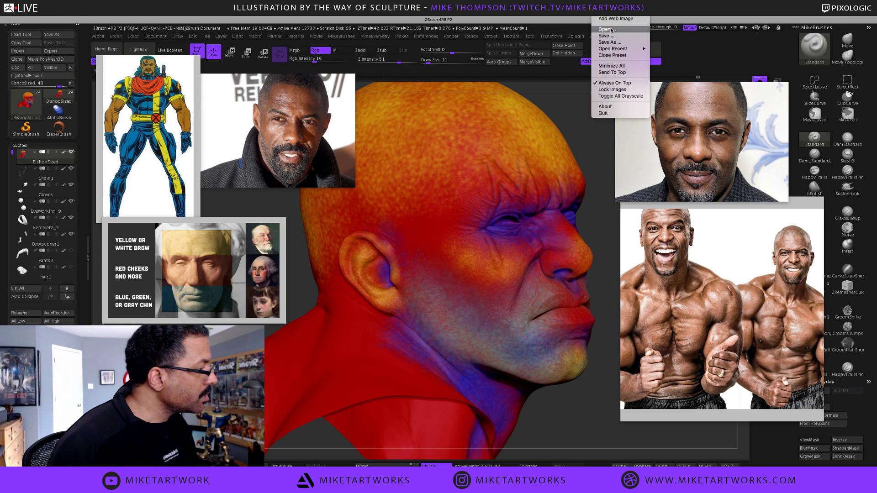
click(418, 167)
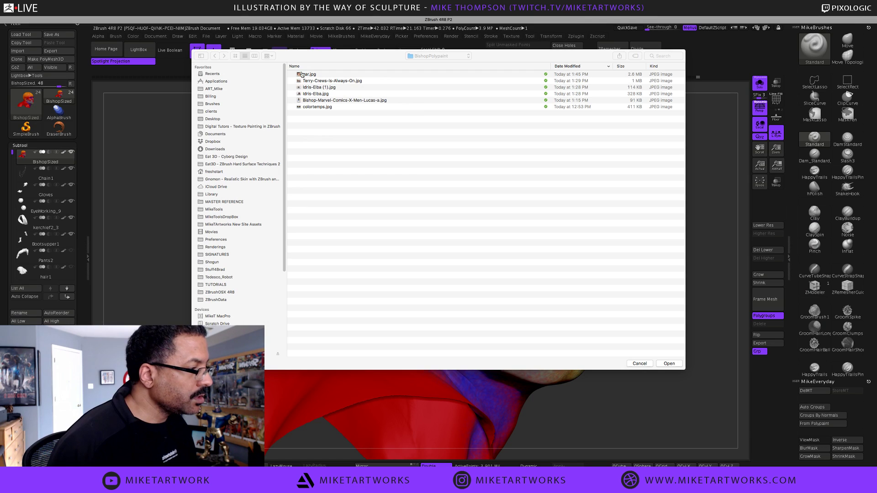
click(302, 75)
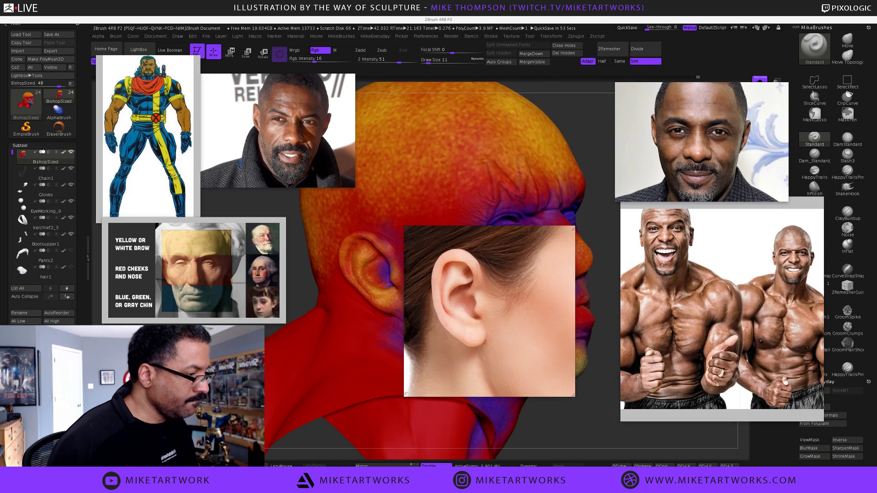
mouse_move(538, 245)
mouse_down()
mouse_move(489, 297)
mouse_move(444, 251)
mouse_move(443, 212)
mouse_move(338, 369)
mouse_move(247, 478)
mouse_up()
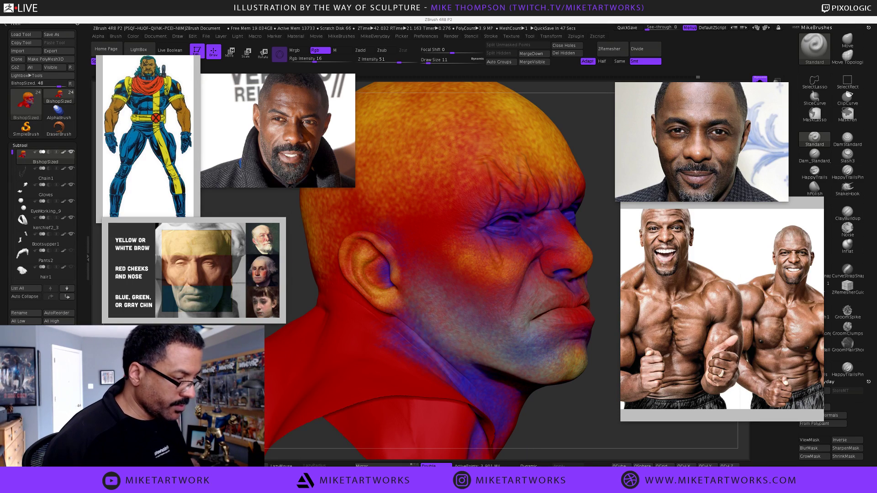
drag(234, 361, 222, 323)
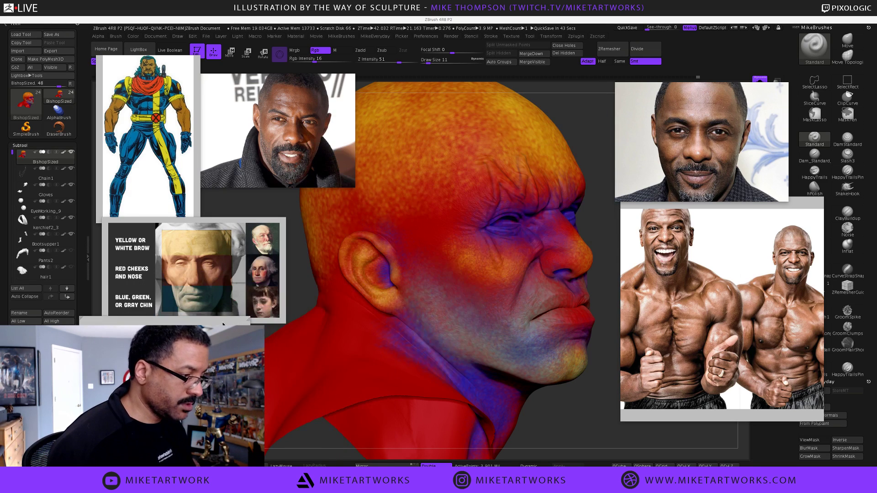
mouse_move(215, 261)
mouse_down()
mouse_move(260, 237)
mouse_move(209, 266)
mouse_up()
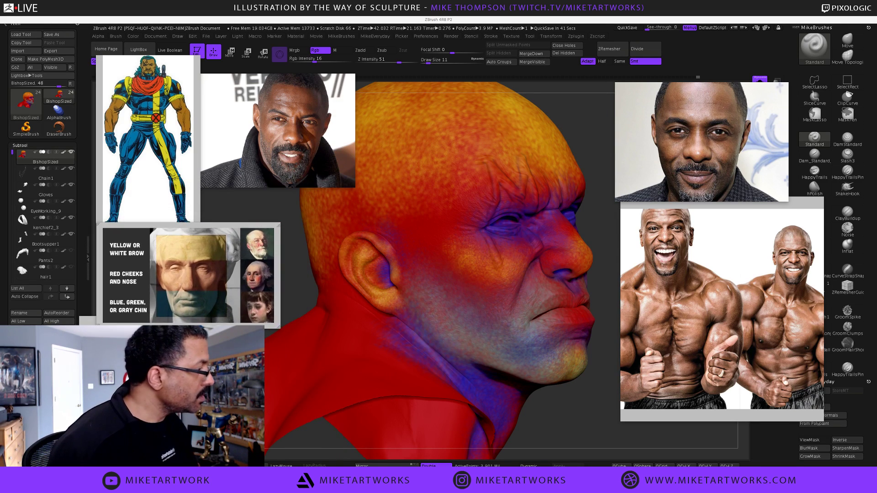
right_click(593, 16)
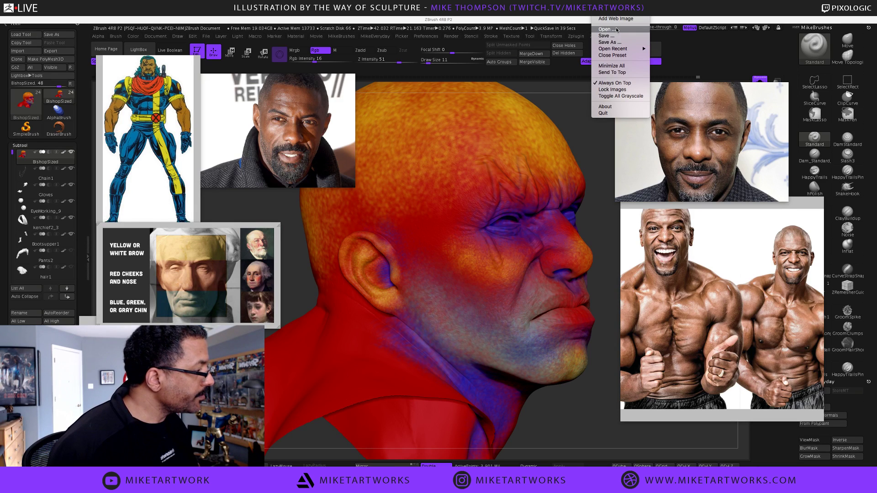
click(617, 30)
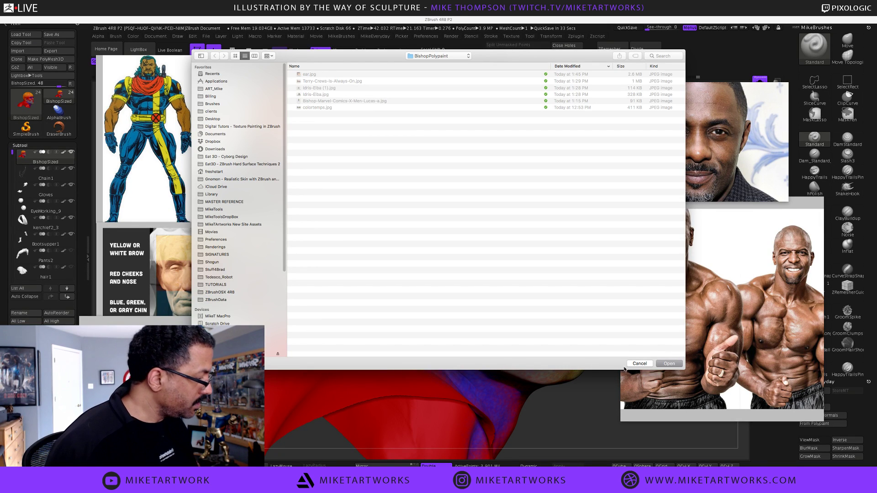
click(639, 364)
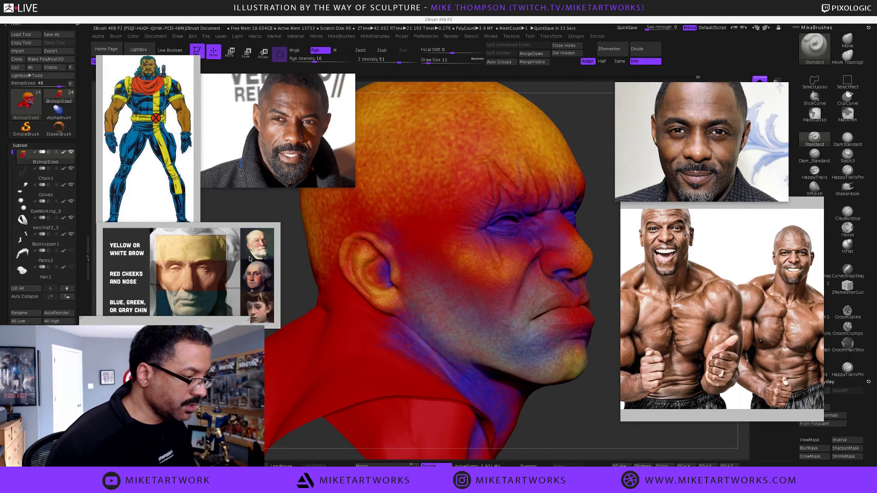
- Rearrange the face colour-zone chart and the Bishop comic picture among the floating references
drag(250, 259, 431, 227)
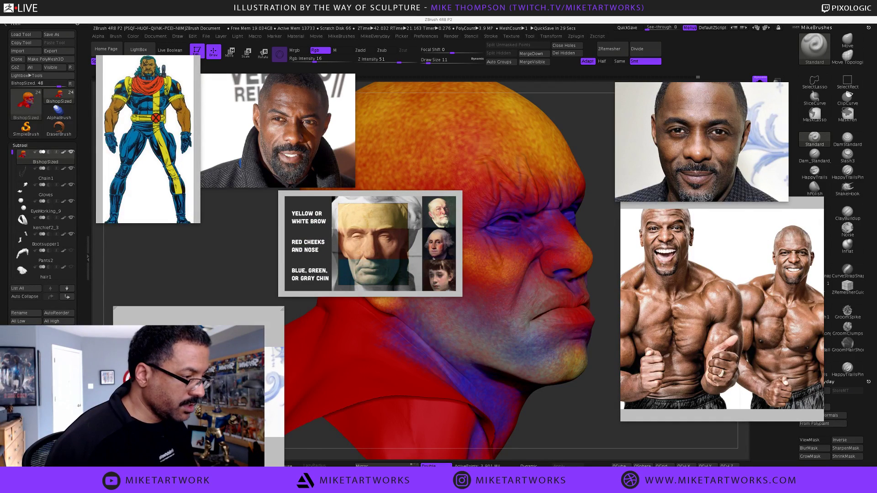
drag(162, 208, 177, 247)
drag(384, 233, 302, 235)
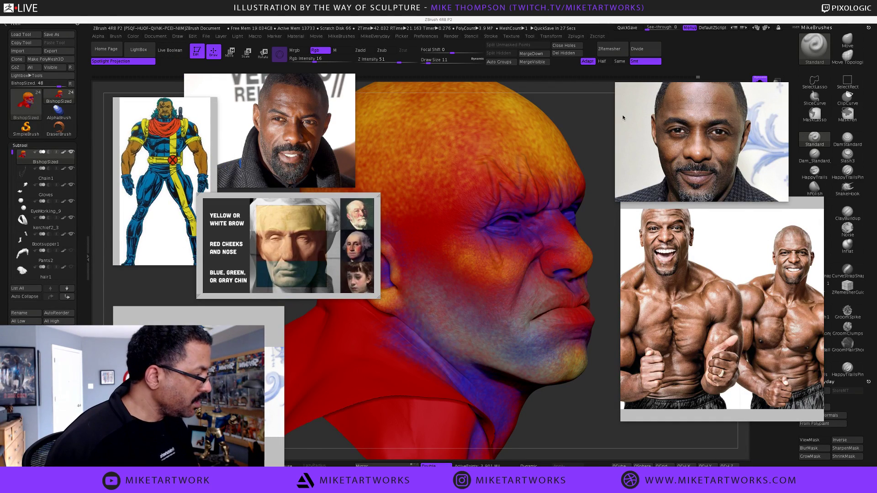
- Toggle Always On Top off and back on for the floating reference images
click(600, 12)
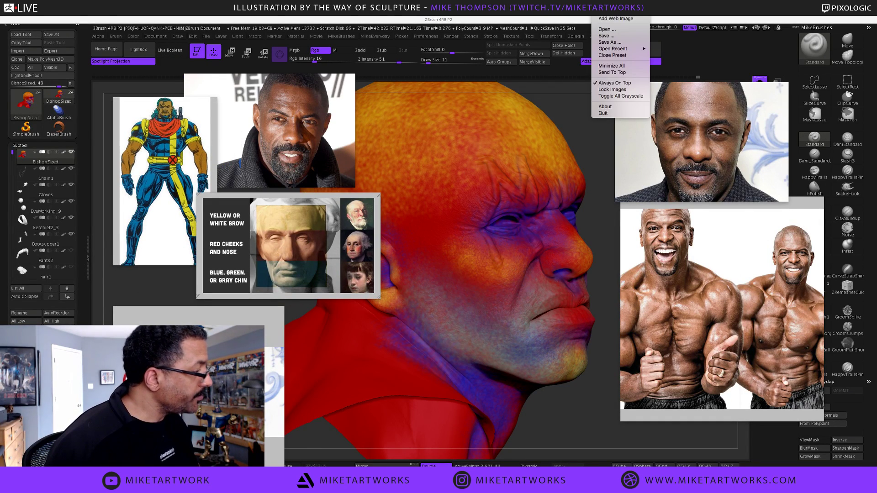
click(607, 85)
right_click(591, 17)
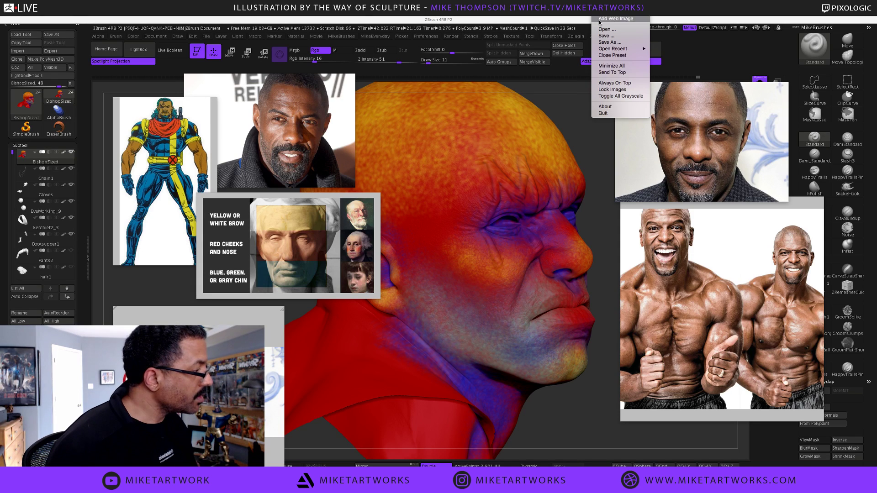
click(607, 86)
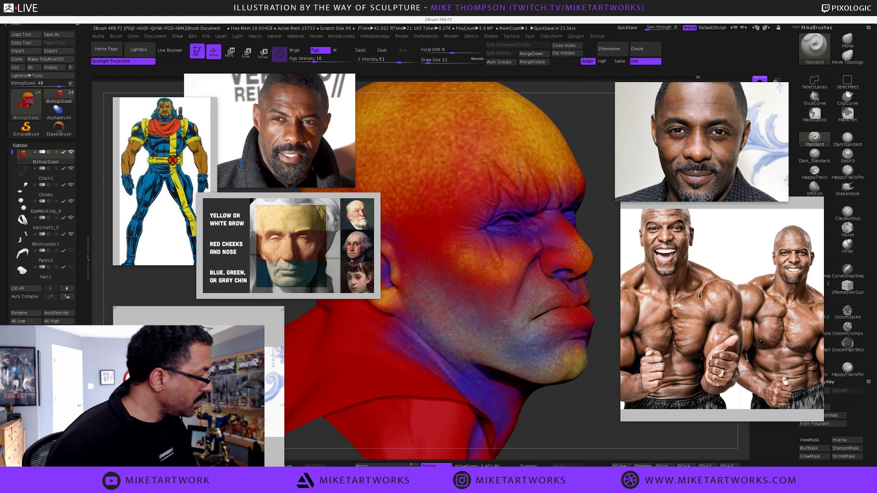
- Lower the smiling portrait and the muscular men's photo, and move the colour-zone chart away from the head
mouse_move(699, 294)
mouse_down()
mouse_move(693, 430)
mouse_move(681, 368)
mouse_up()
mouse_move(632, 162)
mouse_down()
mouse_move(672, 202)
mouse_move(640, 224)
mouse_up()
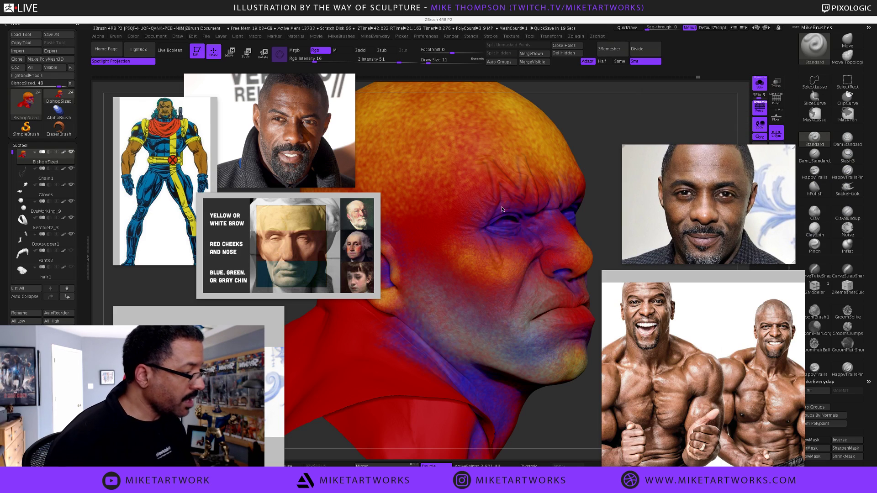
drag(661, 102, 662, 101)
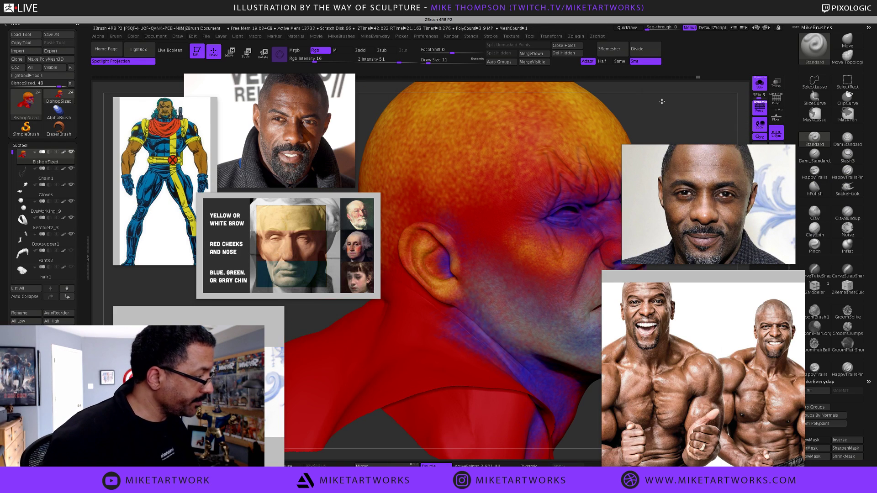
drag(357, 251, 284, 266)
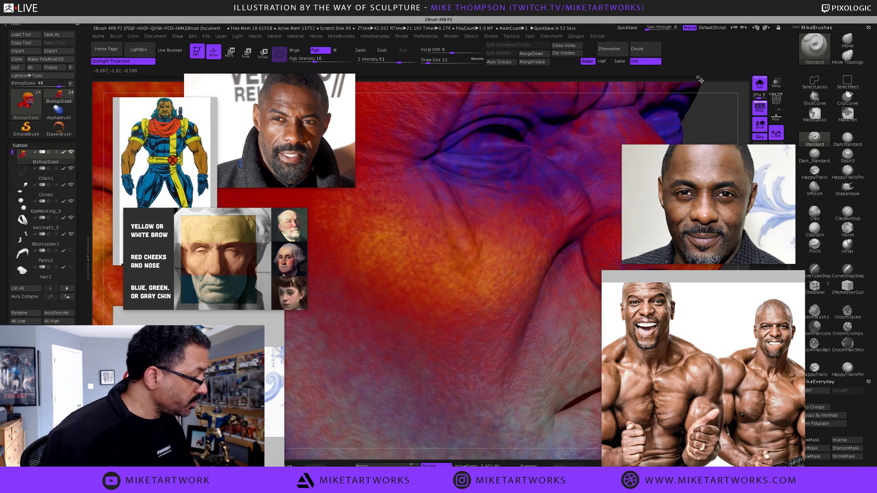
- Set up the paint brush with a FreeHand stroke and a draw size of 7
key(f)
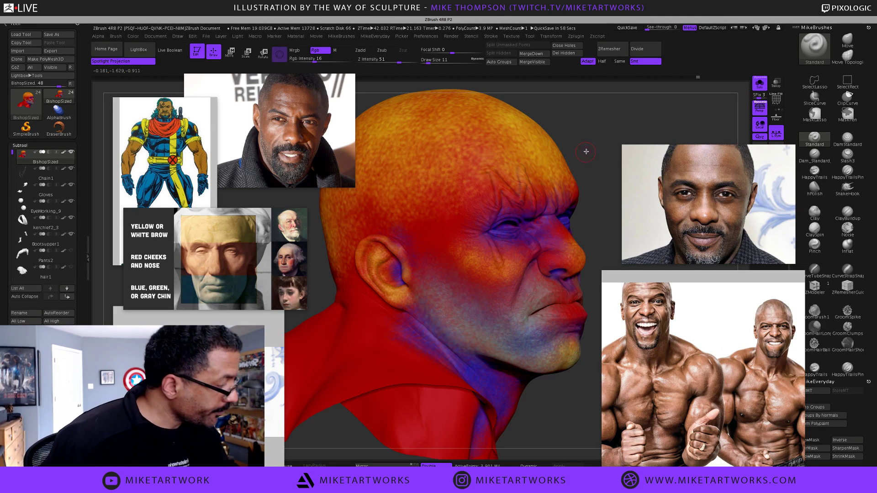
key(s)
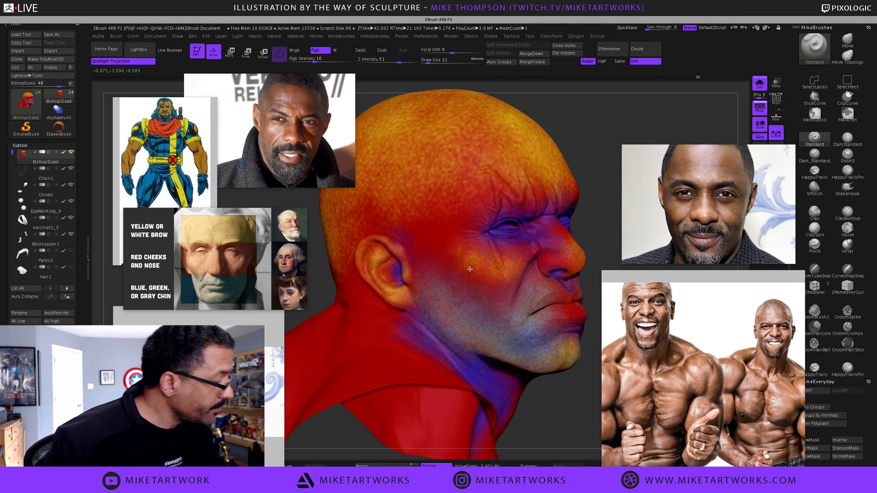
key(space)
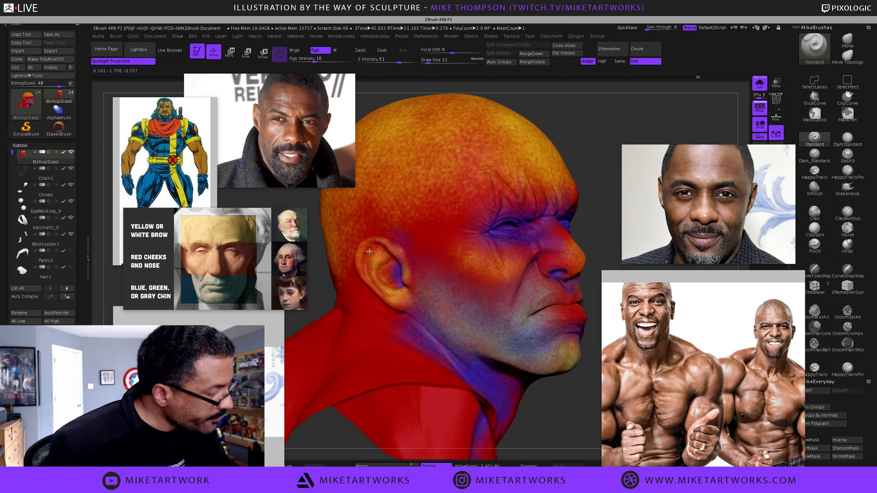
key(space)
key(Return)
key(space)
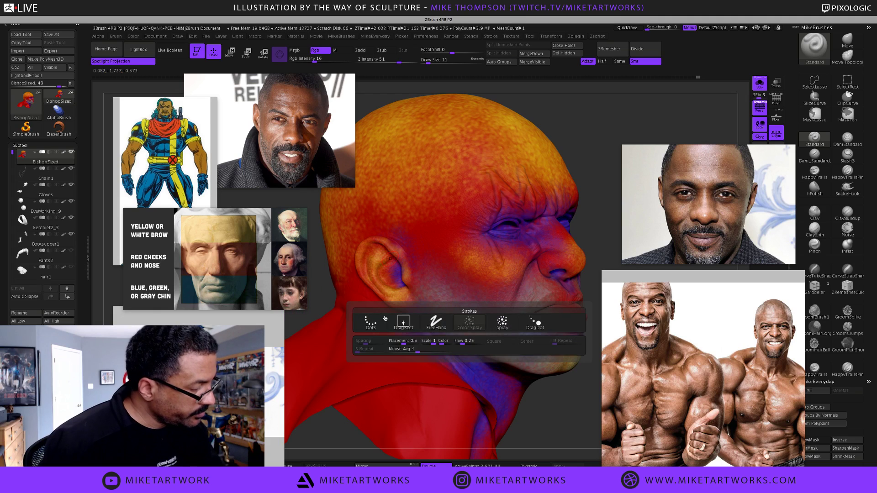
key(space)
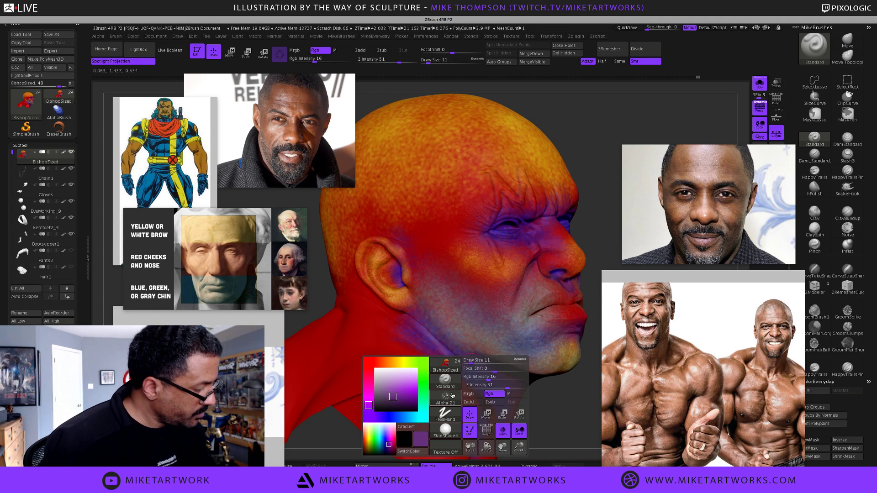
click(482, 352)
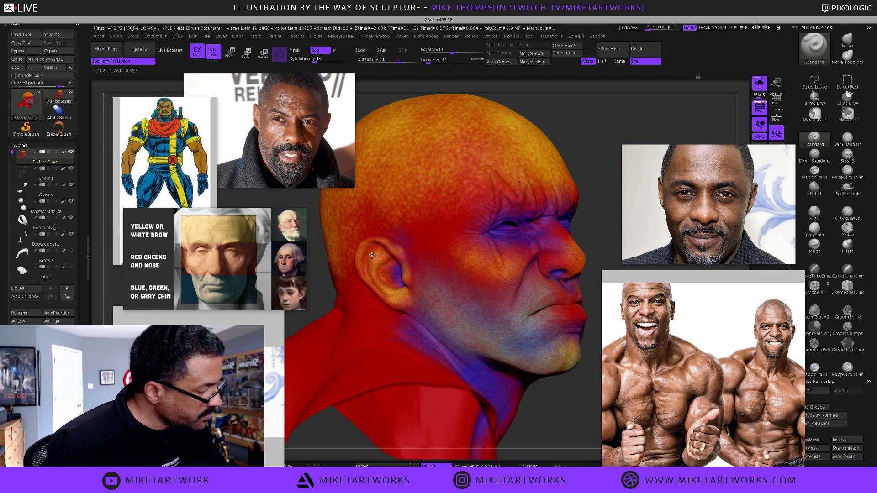
text(s7)
key(Return)
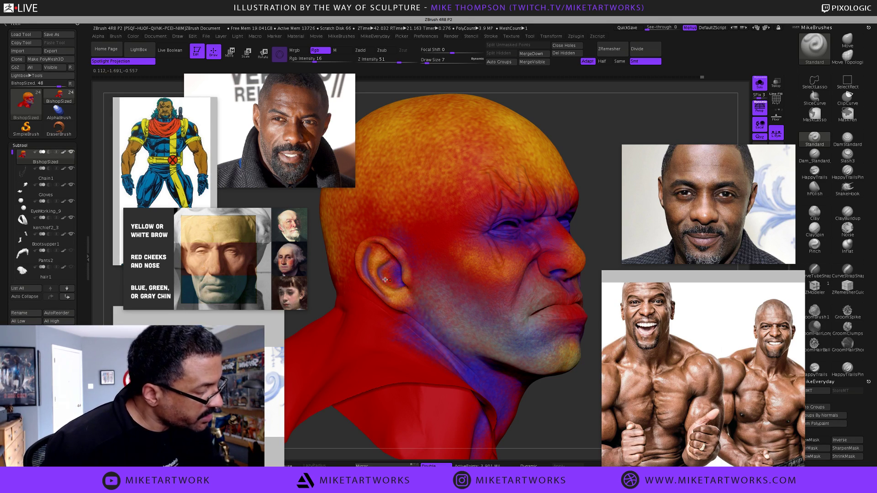
- Paint purple shading into the inner folds of both ears, checking them from several angles
drag(588, 234, 601, 213)
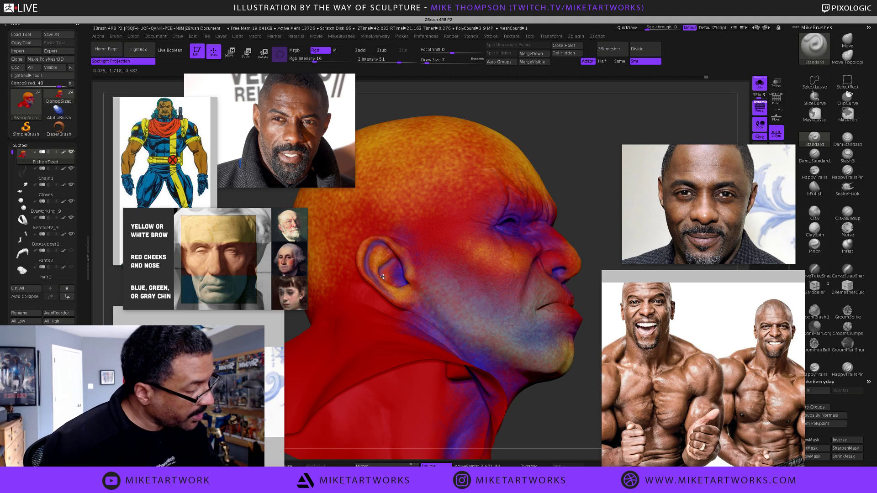
mouse_move(587, 233)
mouse_down()
mouse_move(548, 252)
mouse_move(580, 228)
mouse_move(599, 202)
mouse_move(592, 194)
mouse_move(485, 252)
mouse_up()
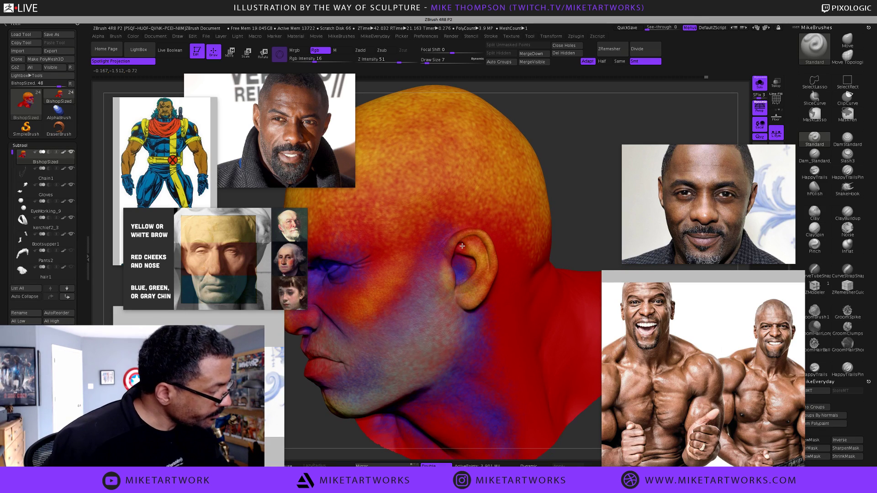
drag(598, 170, 599, 169)
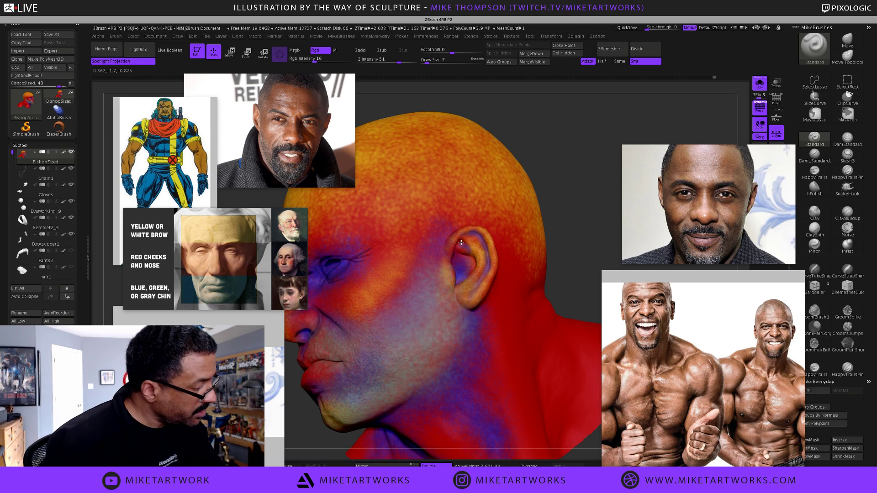
drag(568, 234, 459, 259)
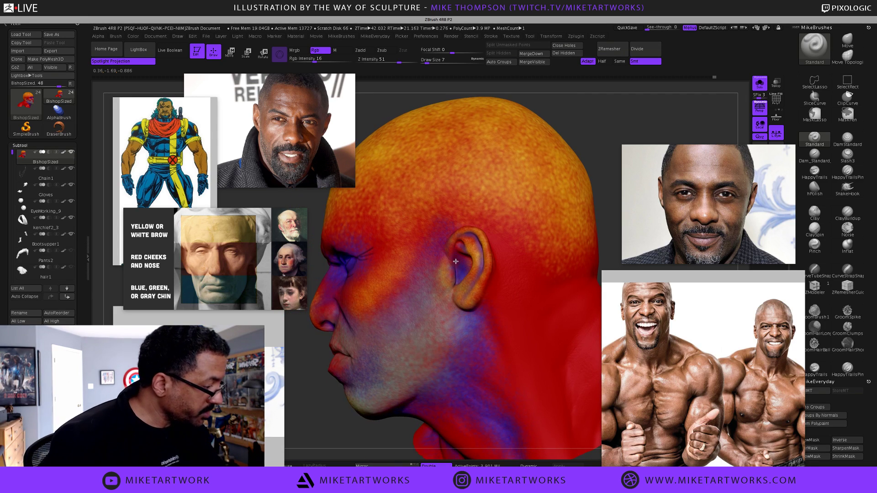
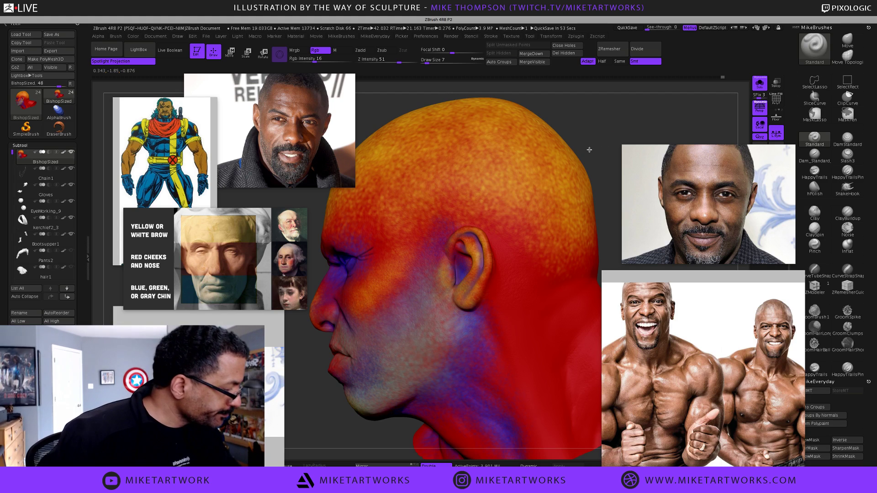
- Paint purple shading behind both ears, using a draw size of 9 and an Rgb Intensity of 20
drag(590, 150, 457, 234)
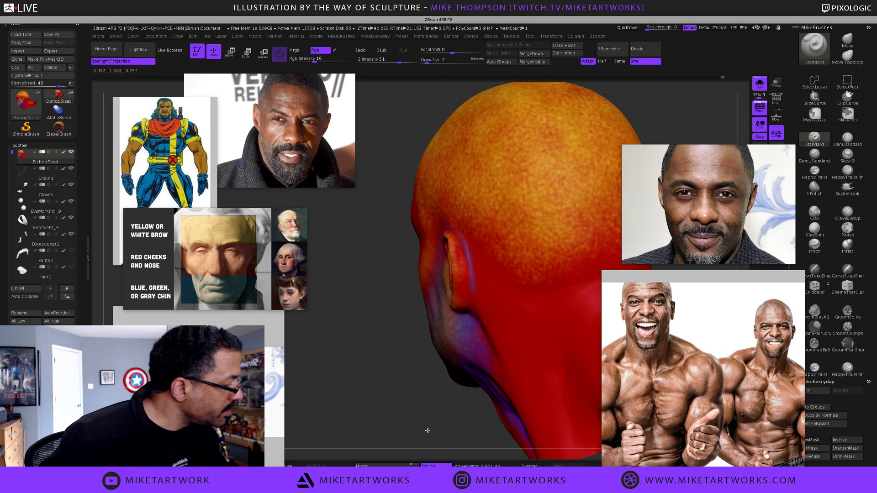
drag(428, 430, 430, 411)
mouse_move(443, 347)
mouse_down()
mouse_move(439, 359)
mouse_move(460, 352)
mouse_up()
key(s)
key(space)
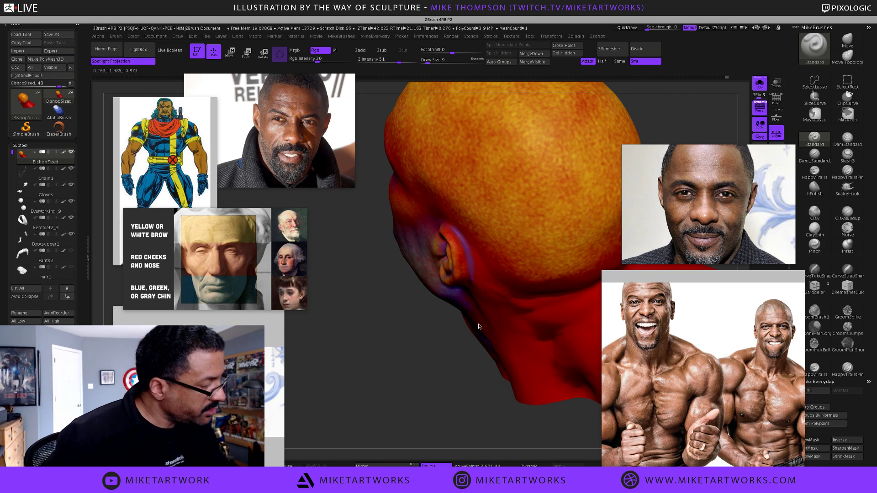
drag(460, 372, 444, 359)
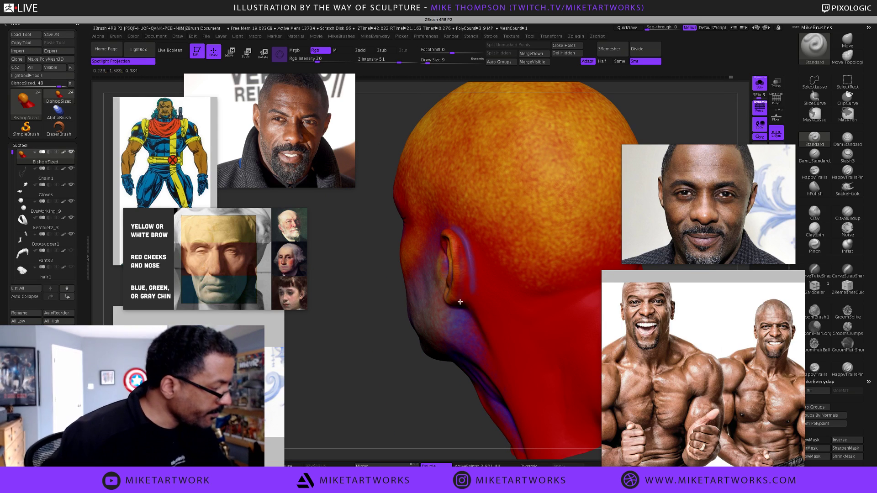
mouse_move(421, 385)
mouse_down()
mouse_move(429, 403)
mouse_move(510, 403)
mouse_move(517, 388)
mouse_up()
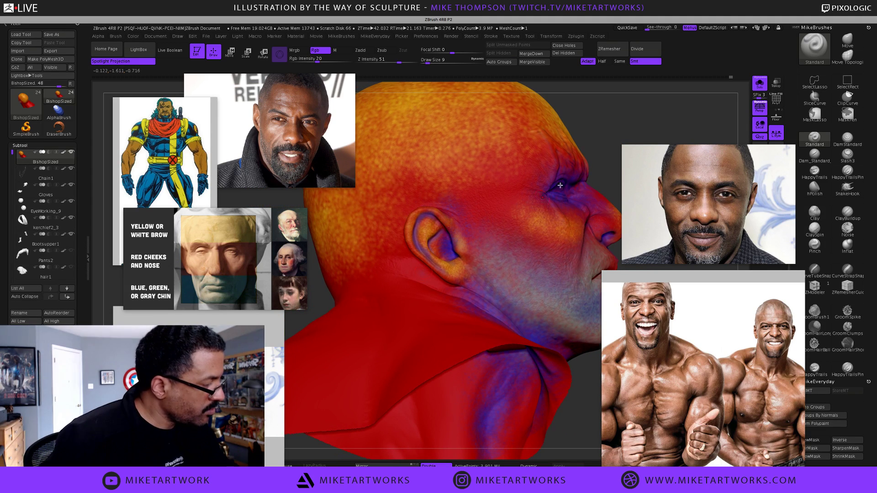
mouse_move(615, 137)
mouse_down()
mouse_move(625, 134)
mouse_move(429, 256)
mouse_up()
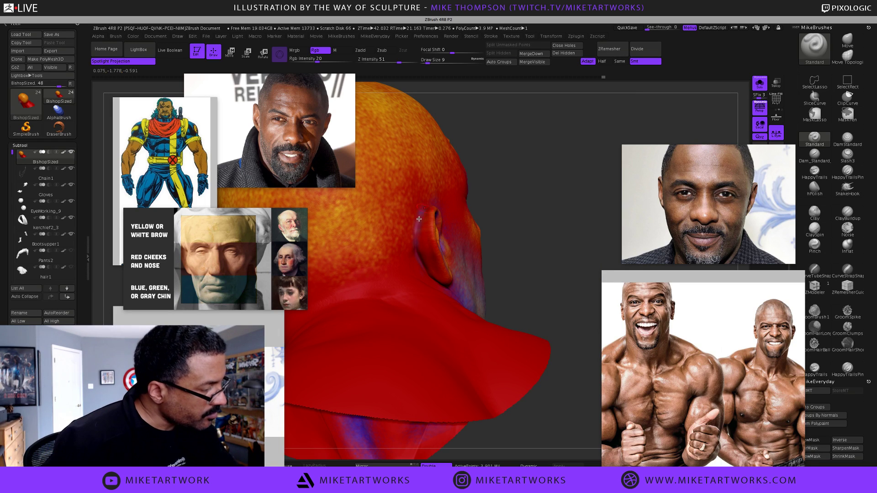
drag(523, 205, 530, 208)
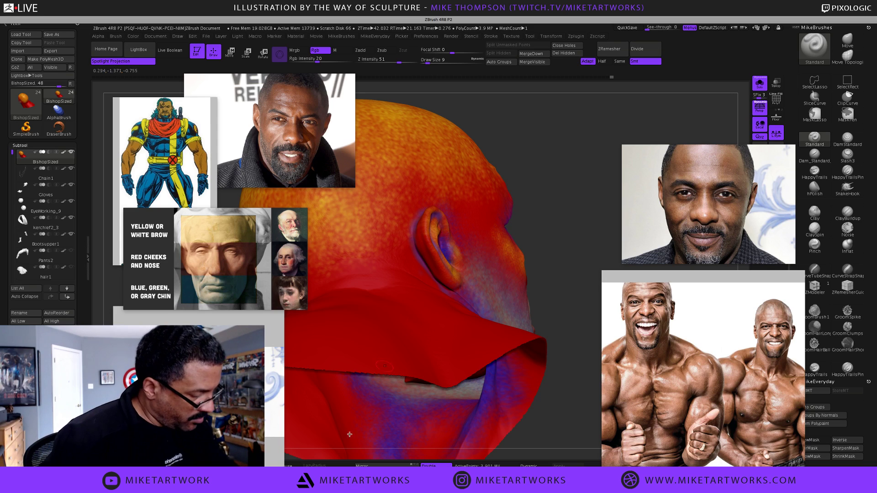
- Turn on LazyMouse with a LazyRadius of 14 and undo the test stroke on the back of the head
drag(267, 330, 208, 279)
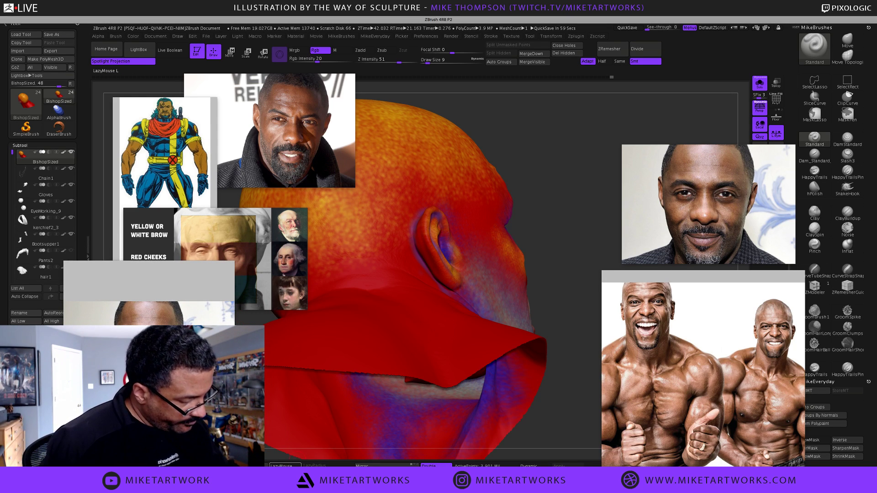
click(284, 466)
right_drag(443, 262, 422, 269)
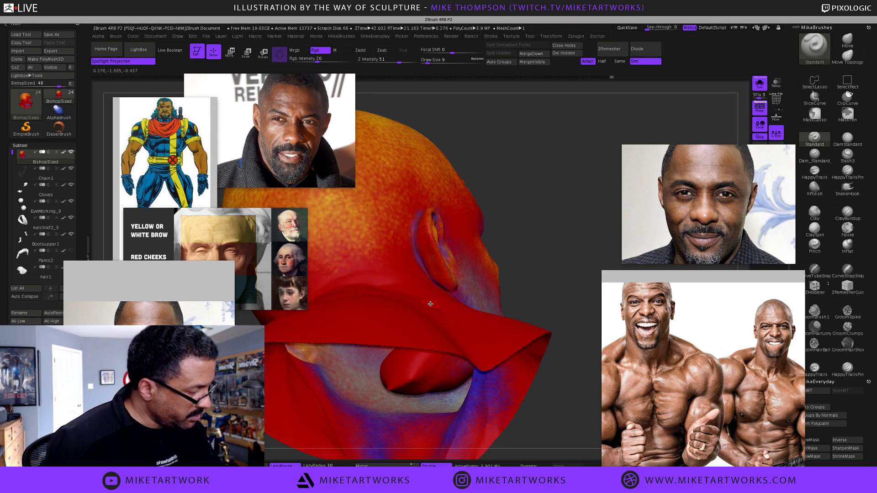
click(306, 465)
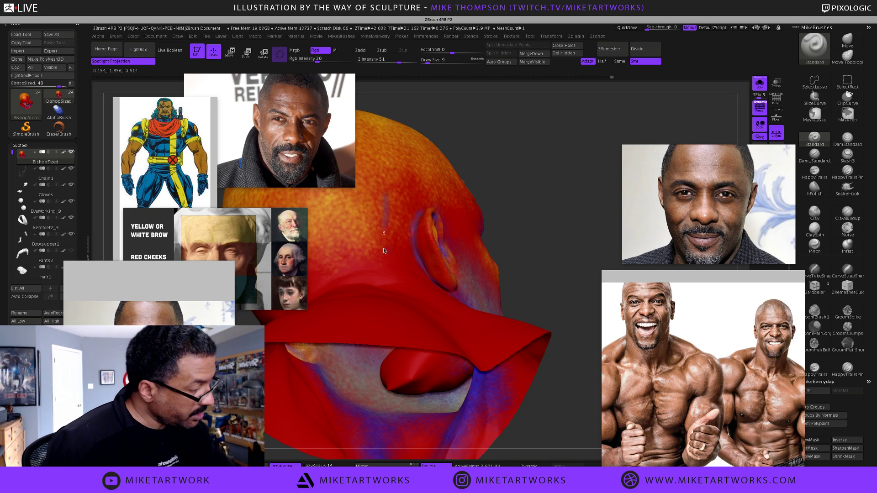
key(ctrl)
key(ctrl+z)
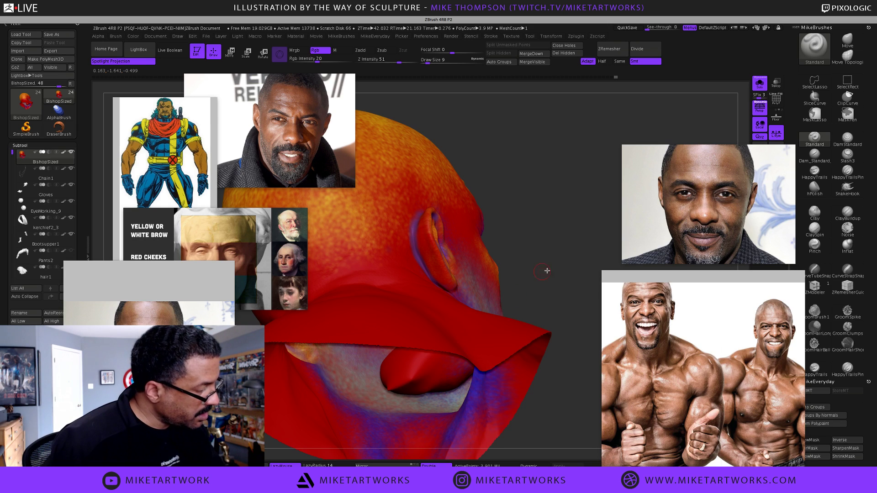
- Paint purple lines into the neck folds under the back of the skull and below the ears
mouse_move(547, 271)
mouse_down()
mouse_move(531, 300)
mouse_move(476, 298)
mouse_up()
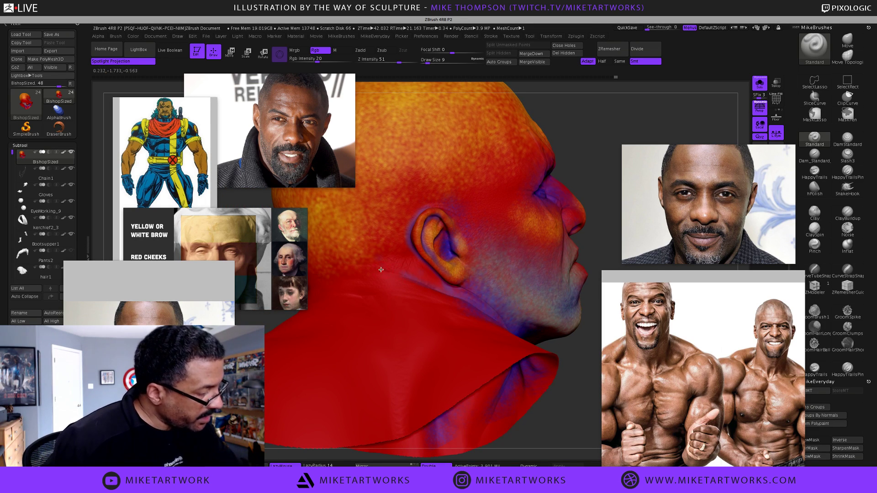
drag(587, 187, 582, 195)
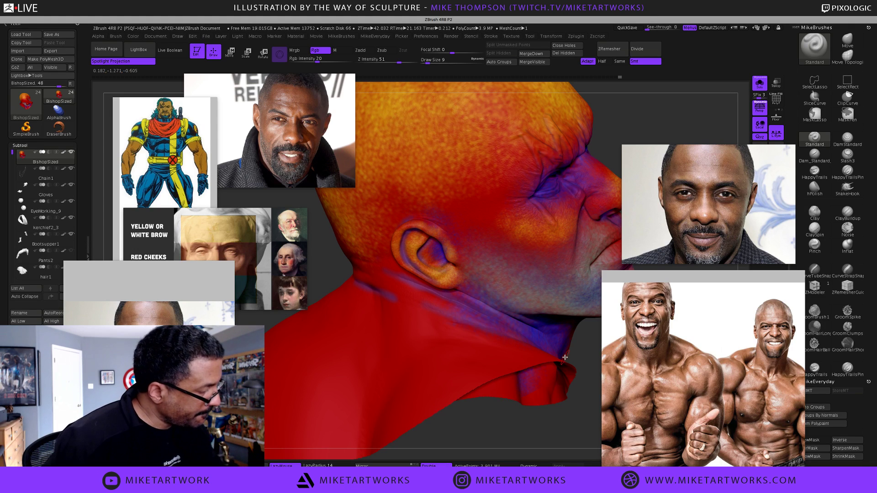
mouse_move(543, 444)
mouse_down()
mouse_move(587, 444)
mouse_move(586, 432)
mouse_move(480, 300)
mouse_move(530, 327)
mouse_move(545, 324)
mouse_move(381, 277)
mouse_up()
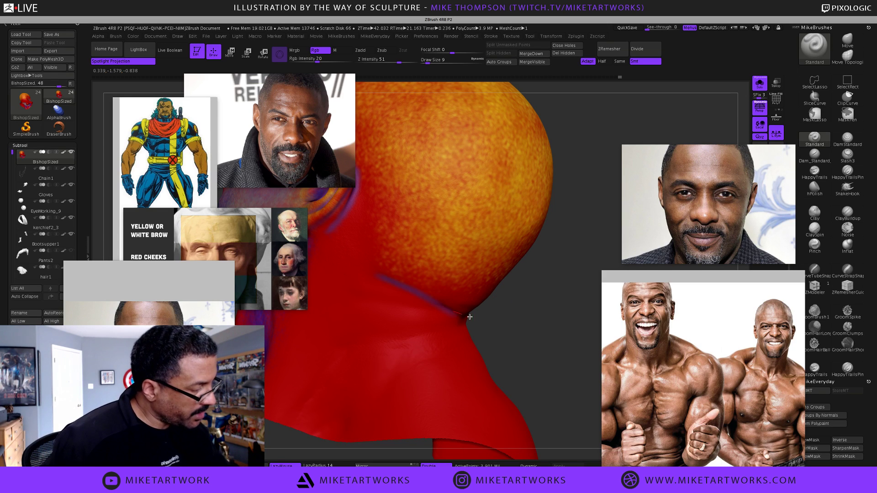
drag(506, 322, 539, 297)
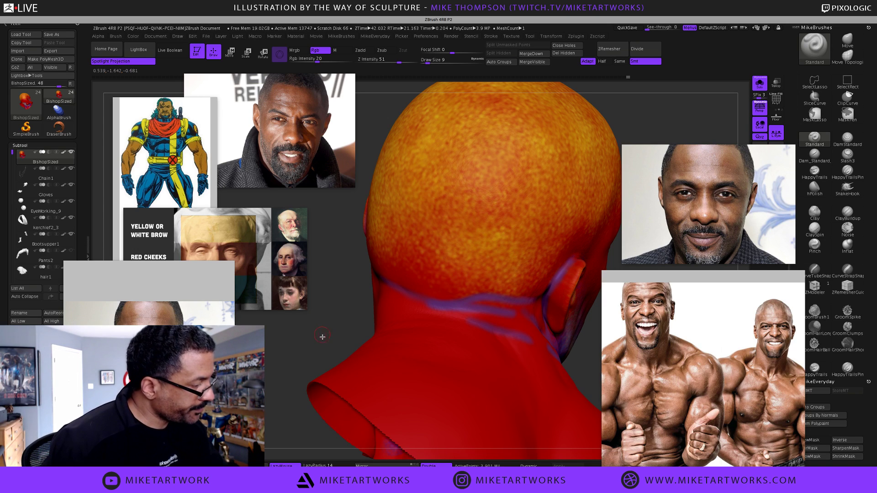
drag(344, 359, 358, 365)
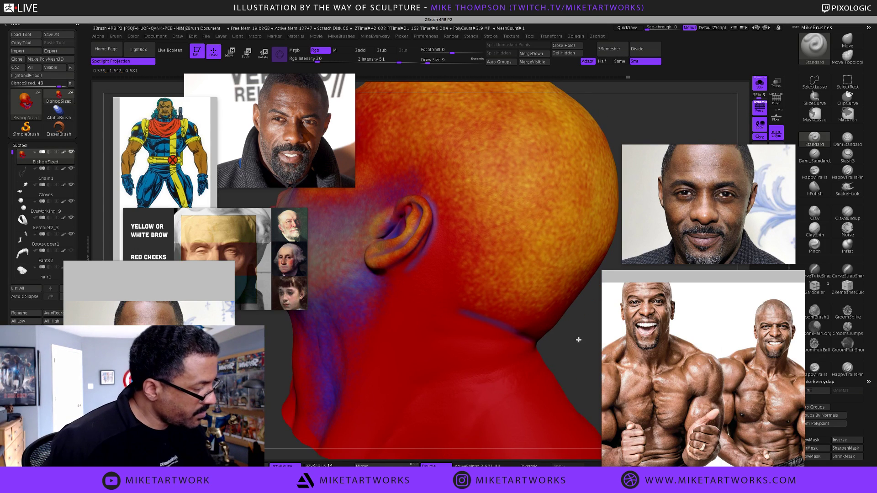
drag(579, 340, 592, 314)
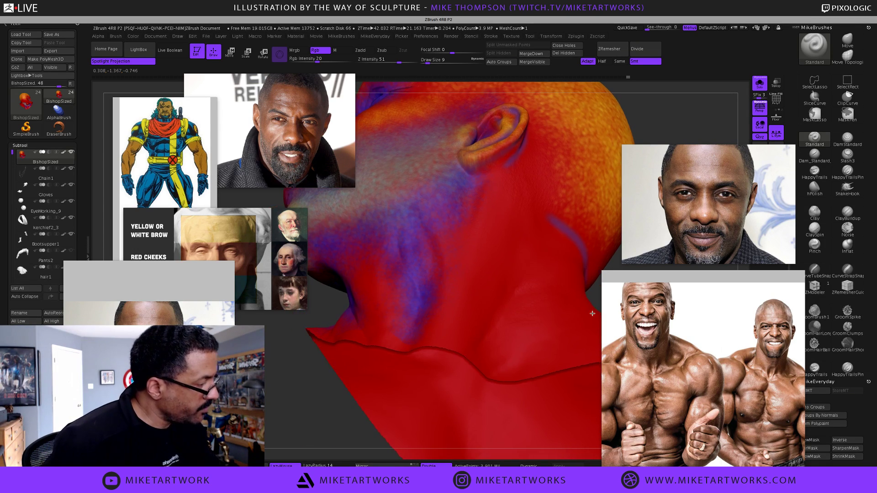
drag(476, 171, 471, 170)
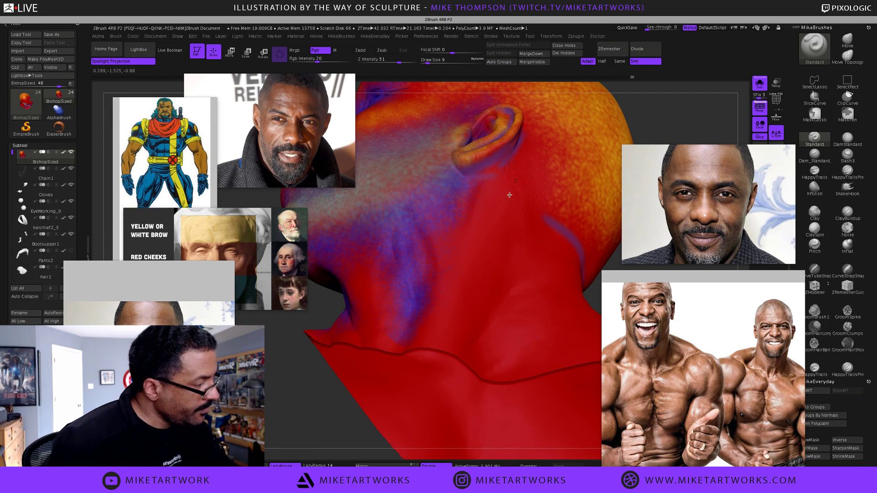
- Choose a pale yellow paint colour and set the draw size to 7, with the face framed from the front
drag(317, 390, 343, 440)
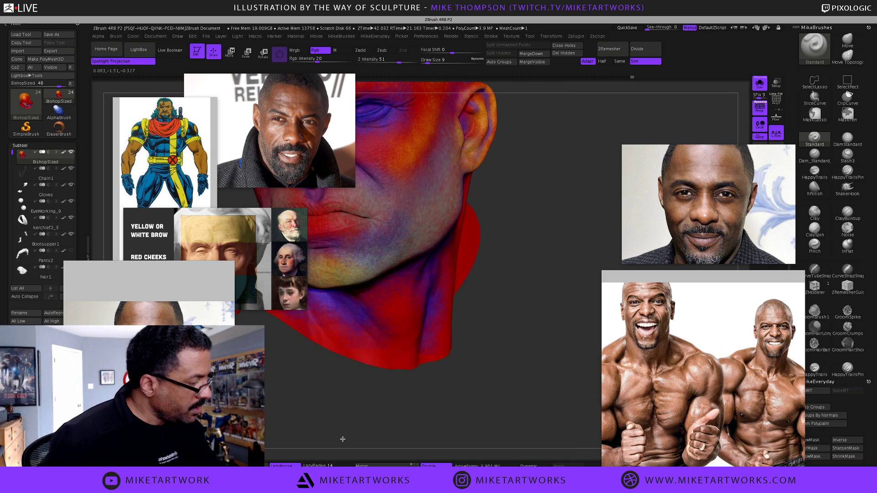
key(f)
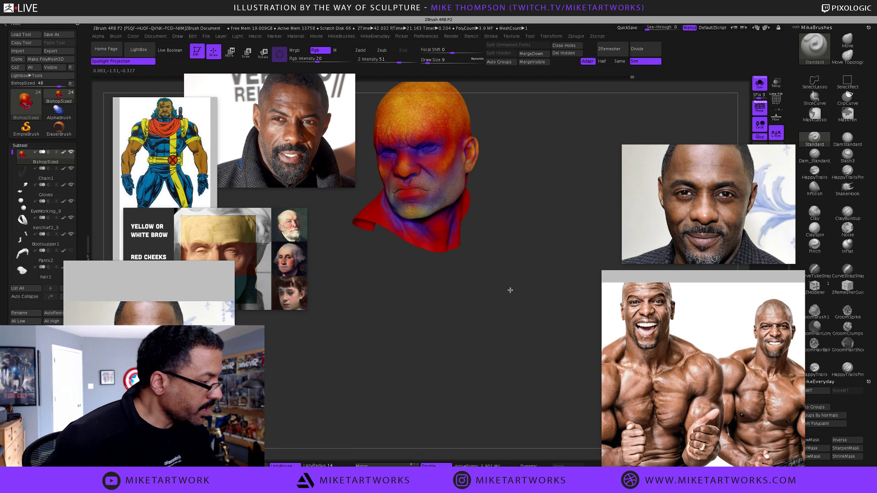
drag(510, 290, 564, 346)
alt+drag(558, 382, 586, 368)
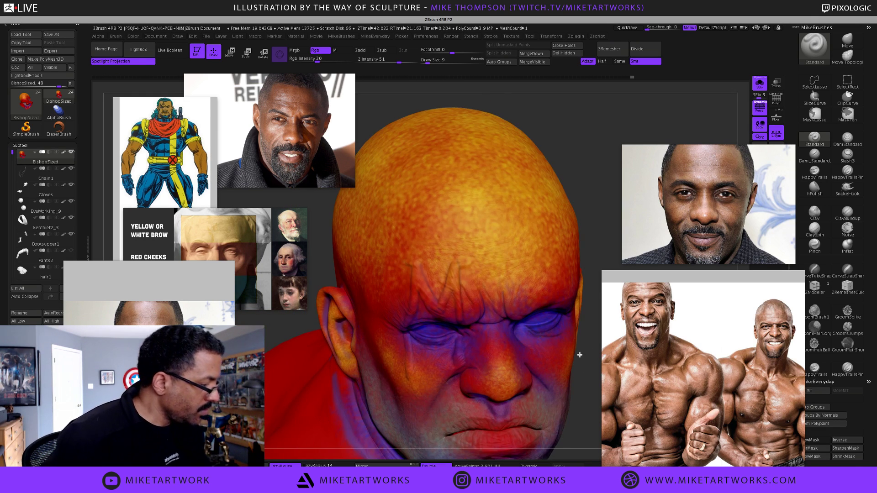
key(space)
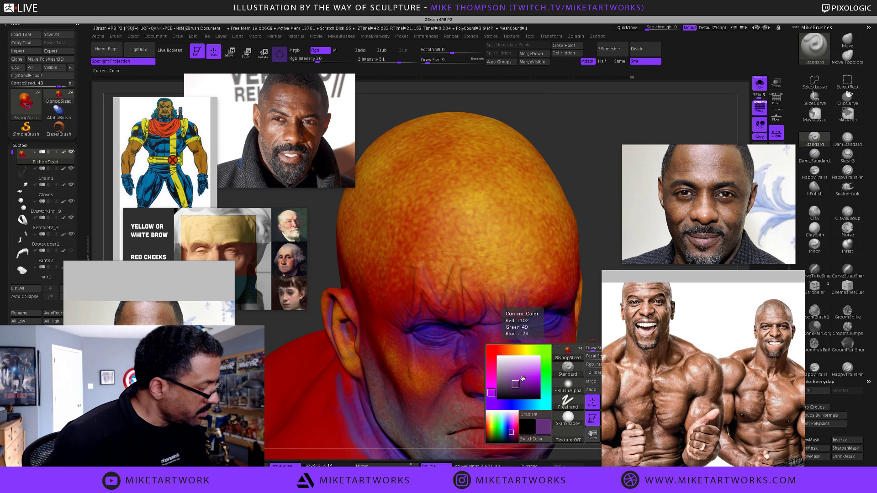
drag(522, 375, 538, 378)
click(521, 349)
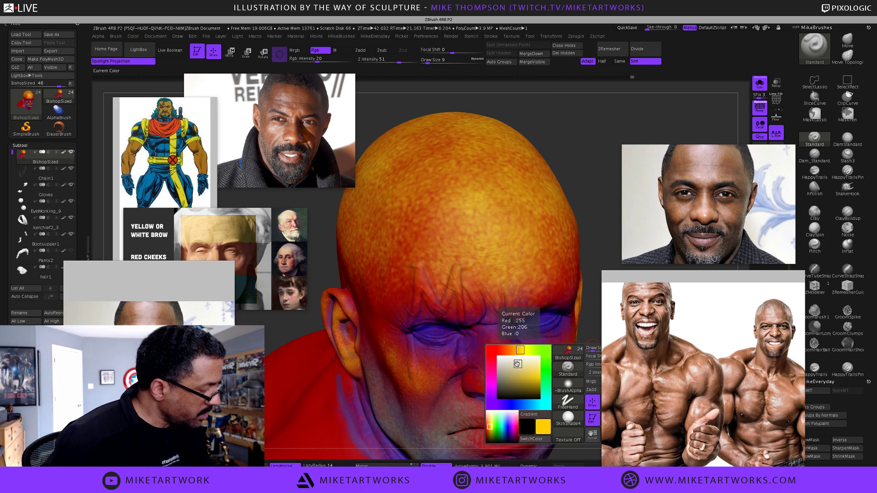
click(511, 366)
text(s)
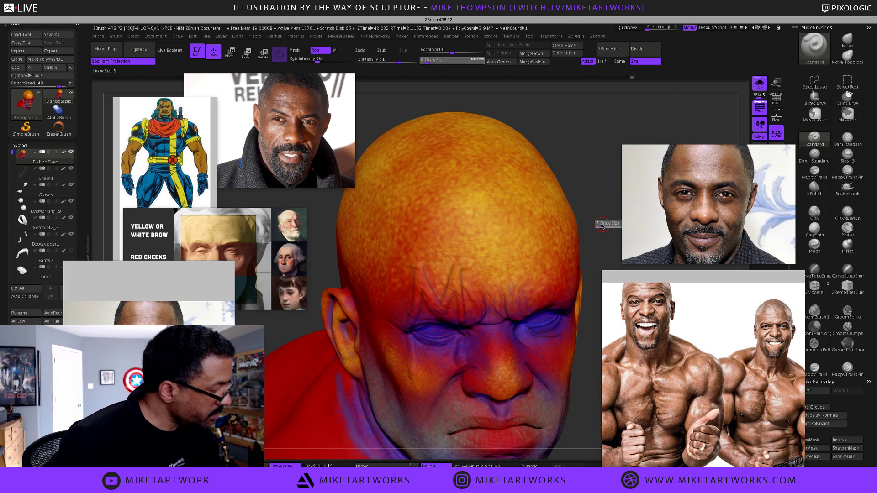
text(4)
key(Return)
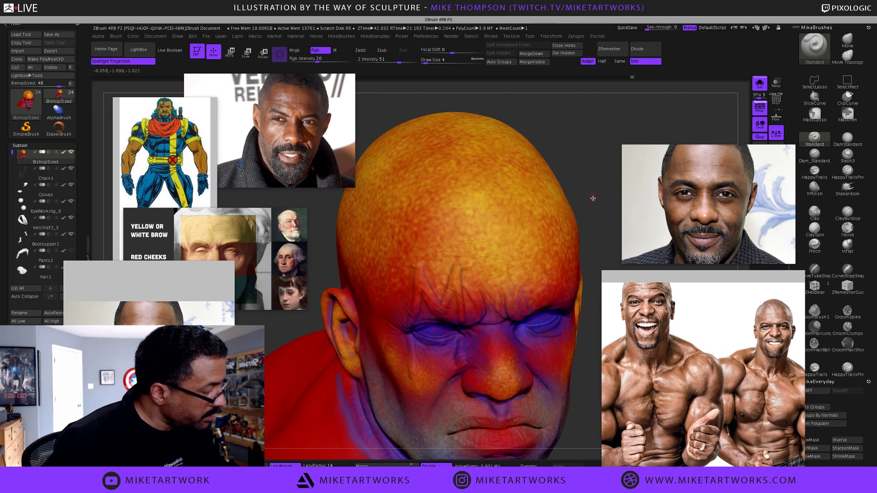
key(s)
drag(593, 198, 594, 197)
- Paint the four strokes of the M mark on the forehead above the character's right eye in pale yellow
drag(420, 265, 411, 322)
drag(418, 268, 415, 336)
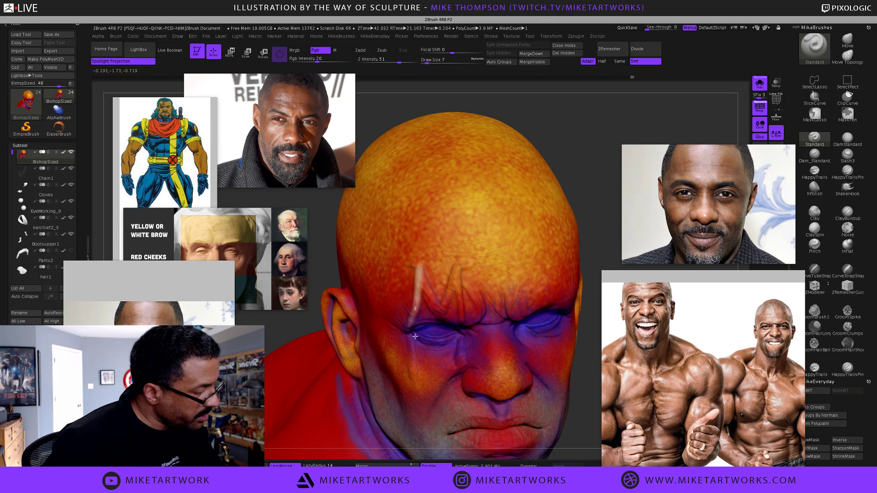
drag(420, 269, 442, 321)
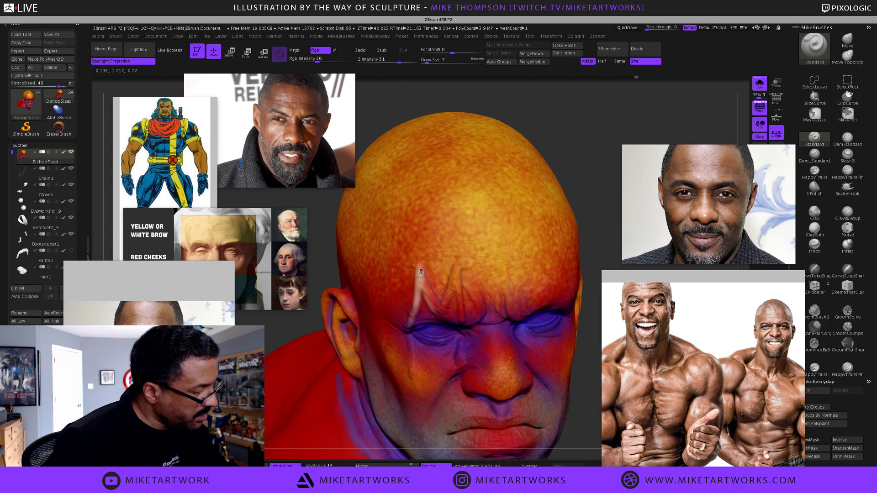
drag(419, 269, 441, 317)
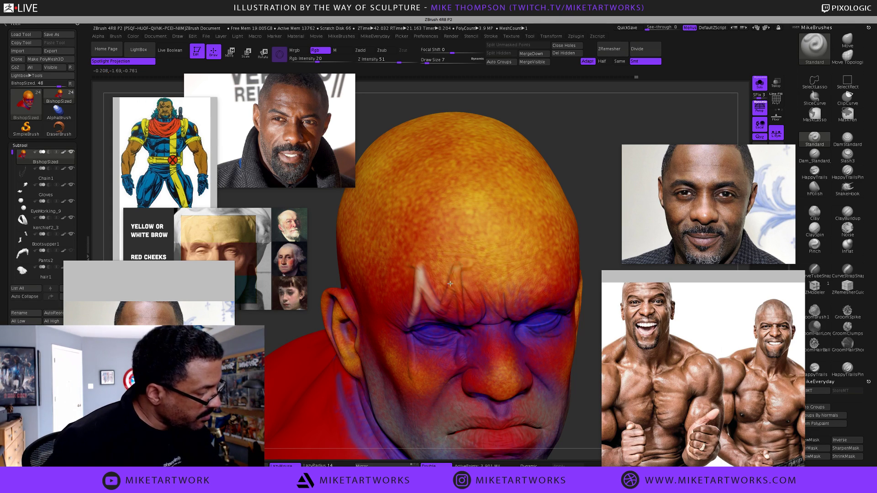
drag(456, 270, 463, 328)
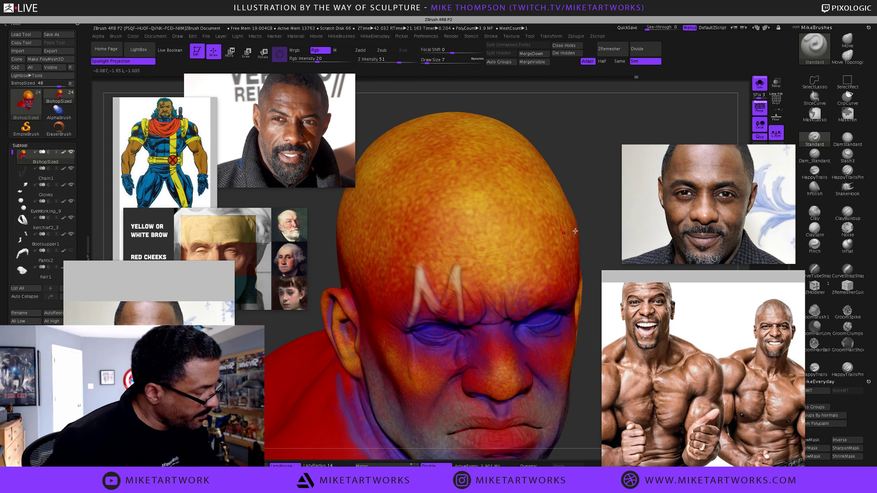
mouse_move(595, 202)
mouse_down()
mouse_move(450, 290)
mouse_move(452, 305)
mouse_up()
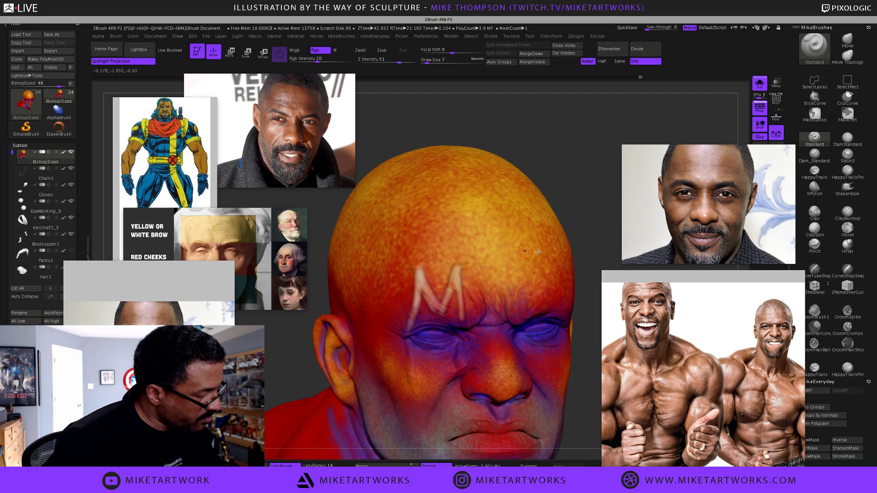
drag(586, 217, 591, 206)
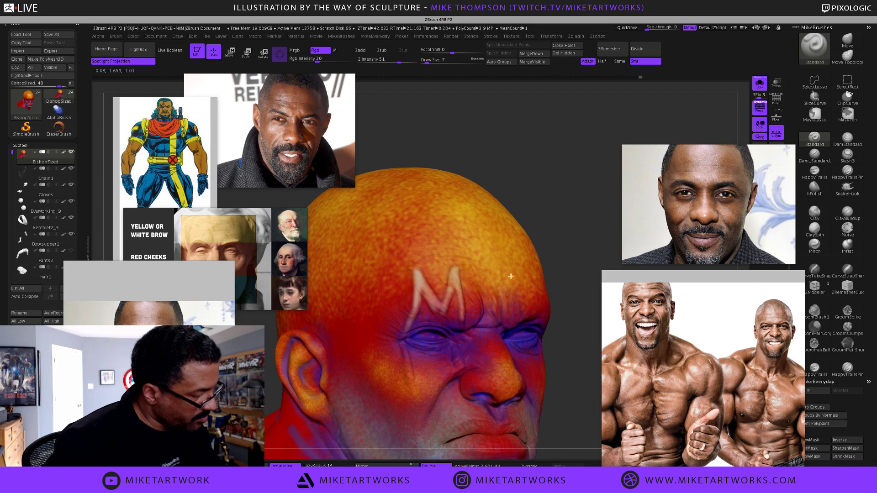
- Switch to a muted yellow and paint two vertical mark lines below the outer and inner corners of the character's right eye
key(space)
click(432, 333)
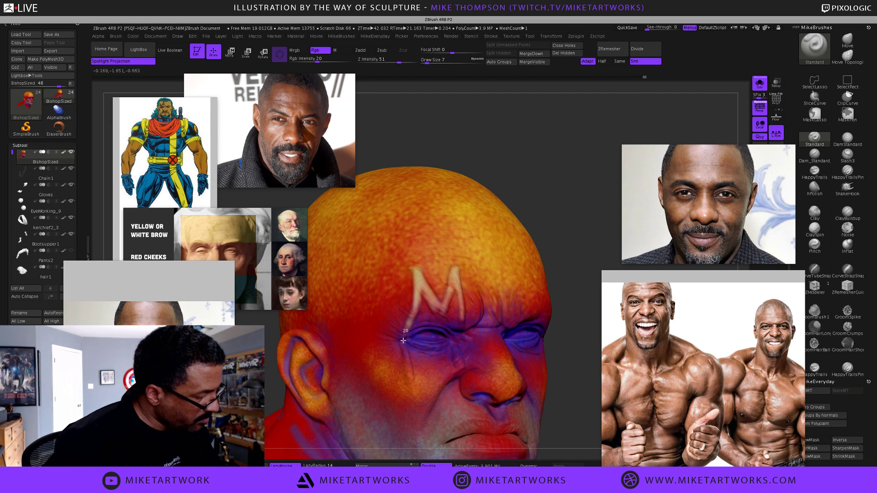
drag(405, 343, 412, 374)
drag(572, 245, 612, 252)
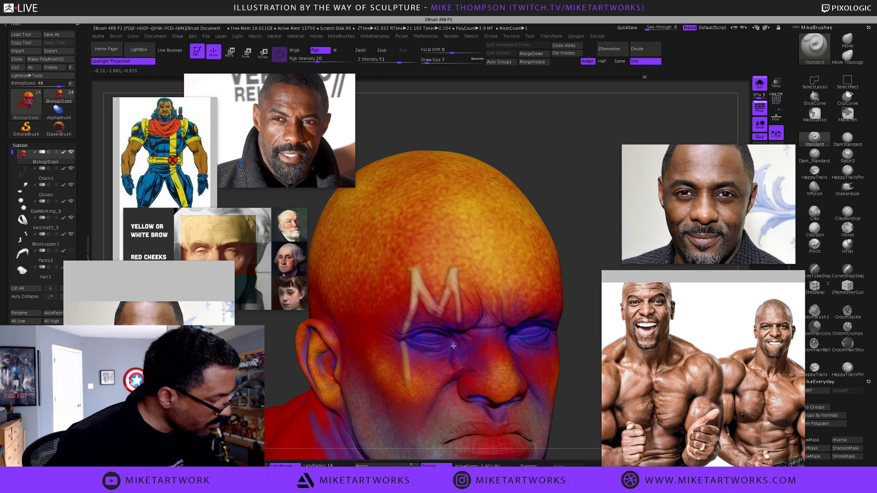
mouse_move(455, 345)
mouse_down()
mouse_move(459, 384)
mouse_move(458, 374)
mouse_up()
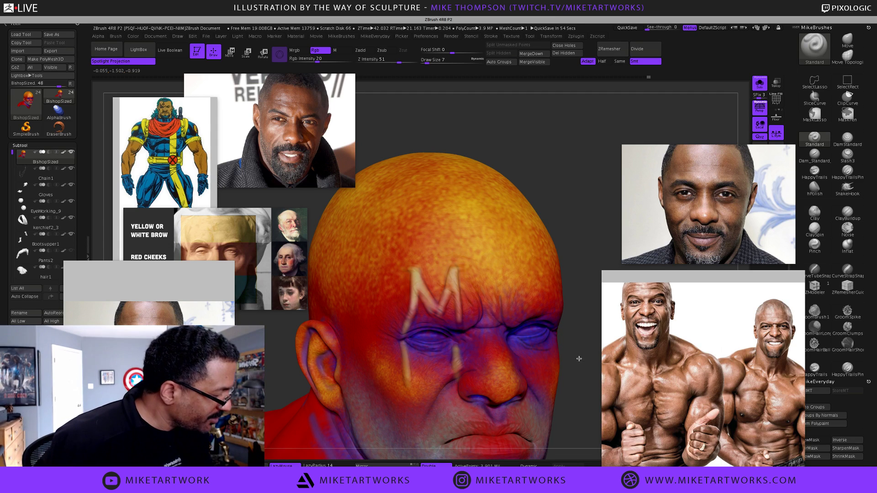
mouse_move(579, 357)
mouse_down()
mouse_move(456, 348)
mouse_move(453, 372)
mouse_up()
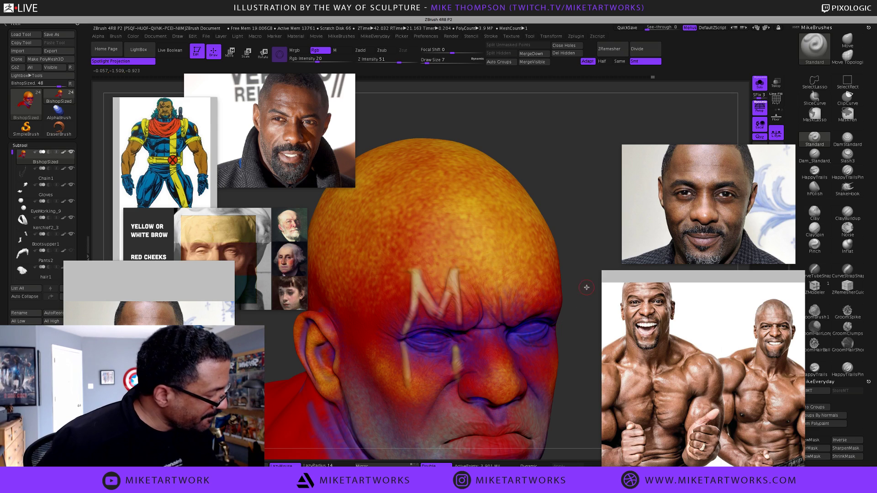
- Set the draw size to 4 and paint pale yellow highlights on the frown wrinkles between the character's brows
drag(586, 288, 585, 283)
key(space)
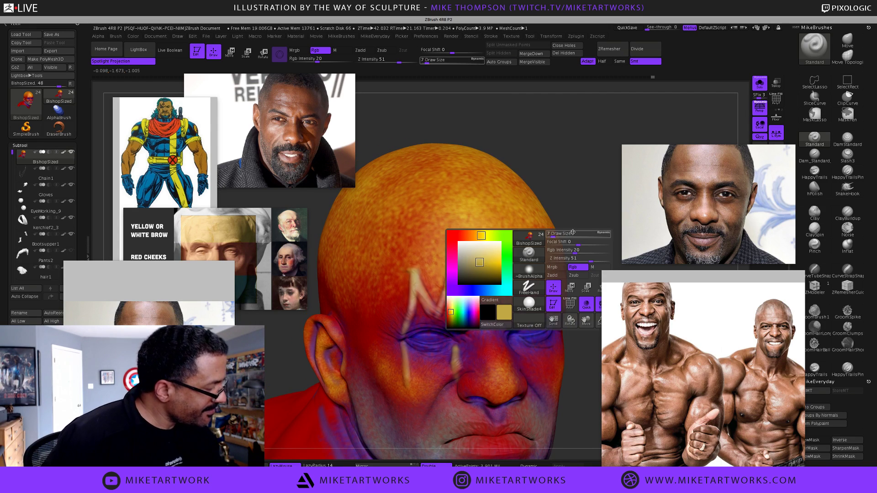
drag(573, 233, 567, 234)
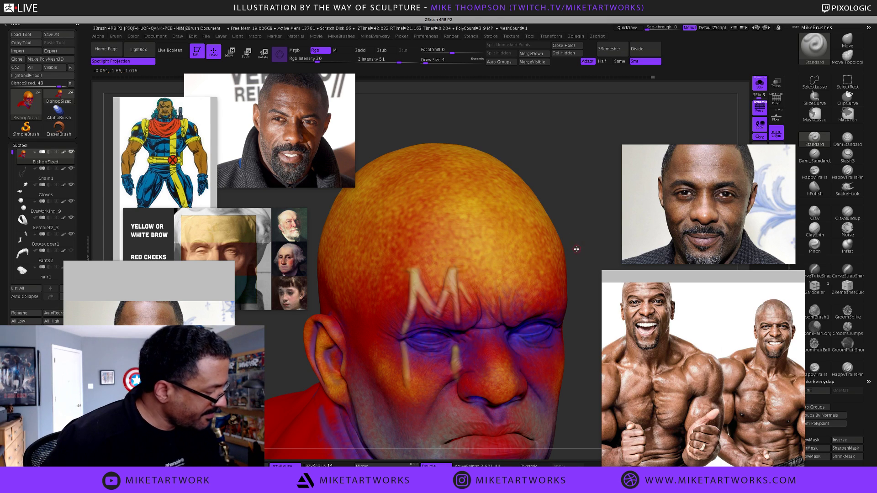
drag(591, 242, 597, 236)
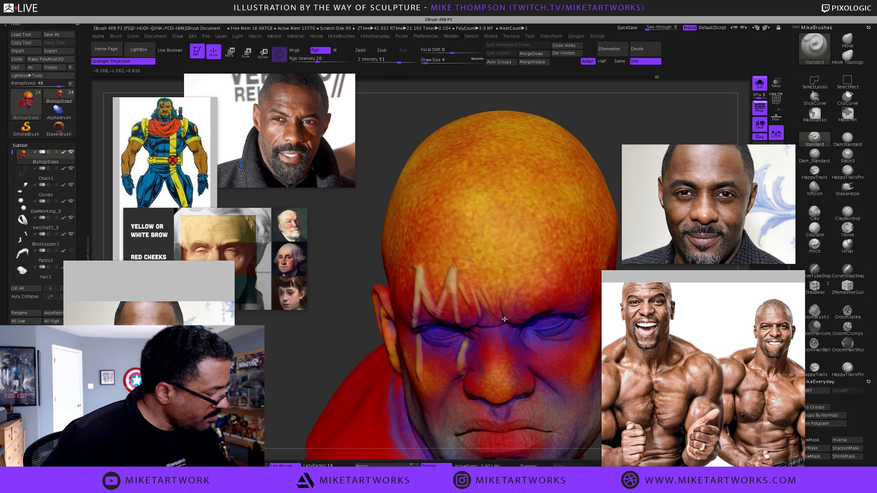
drag(497, 287, 508, 326)
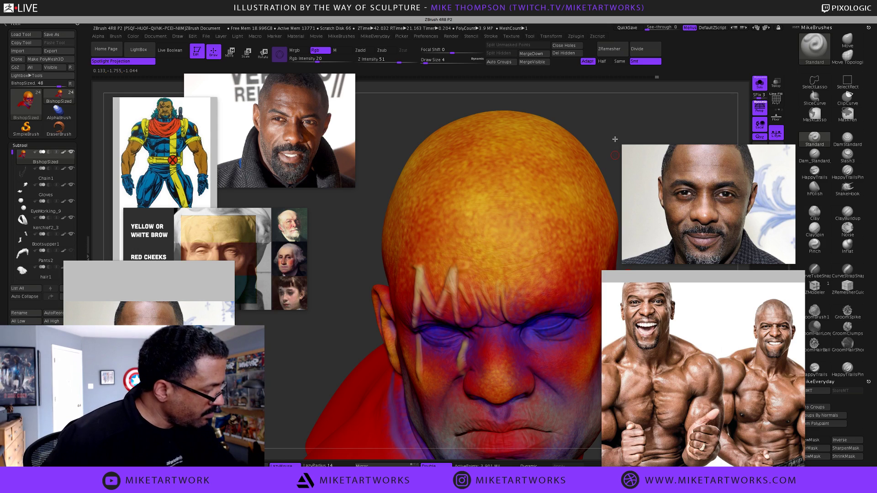
drag(615, 139, 534, 305)
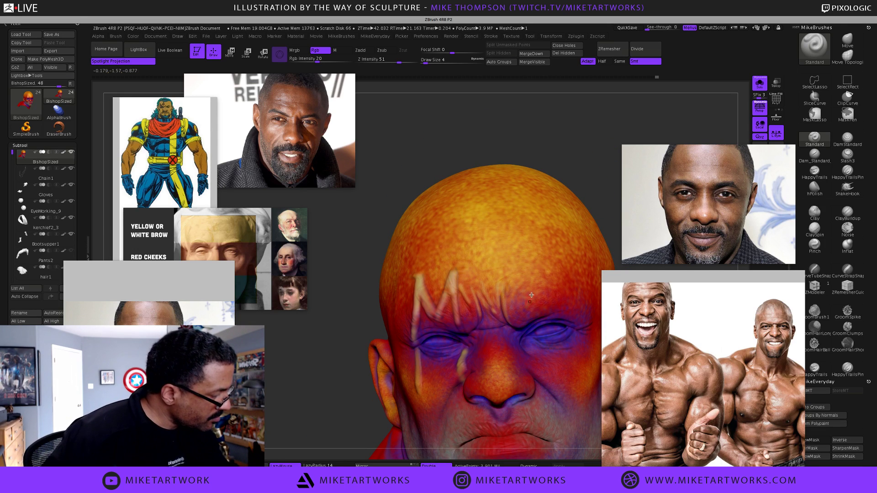
- Set the RGB intensity to 6 and the draw size to 6 for softer yellow highlights on the brow folds
key(space)
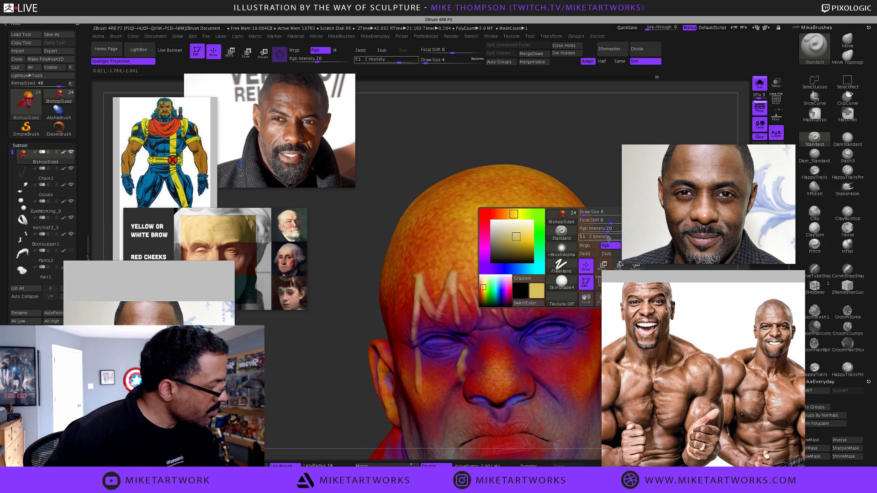
drag(607, 229, 594, 230)
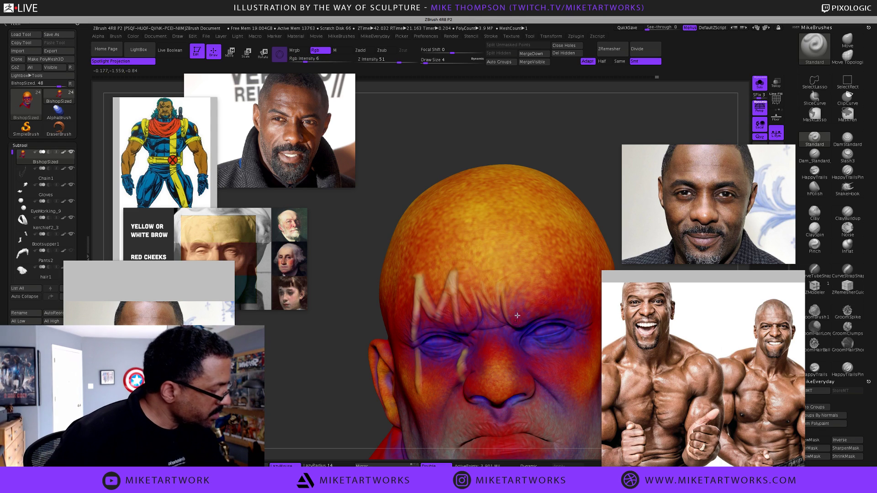
key(s)
drag(607, 177, 609, 178)
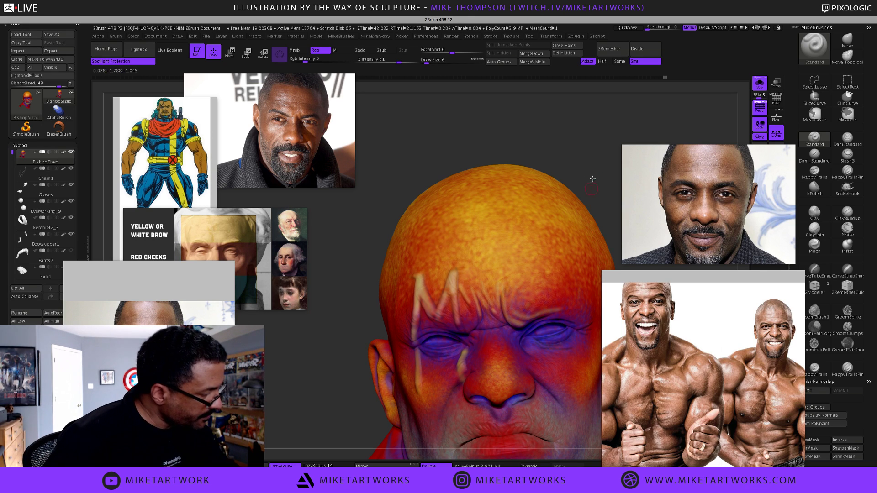
alt+drag(593, 179, 598, 162)
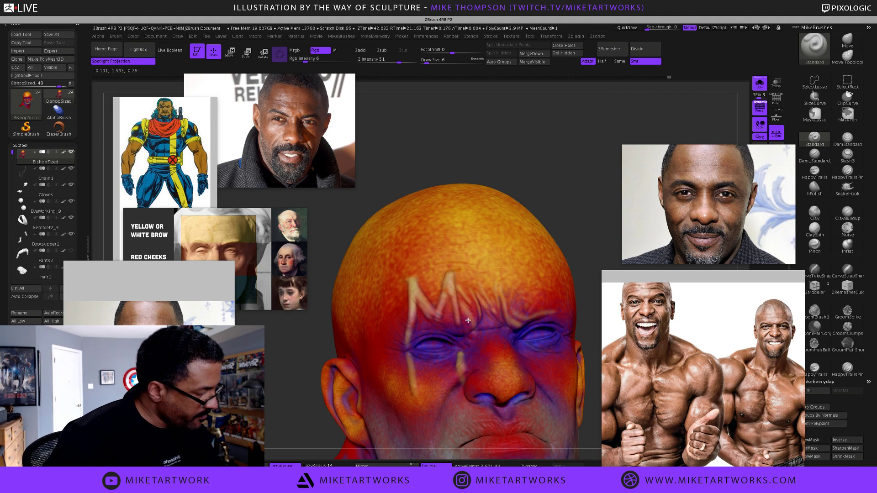
- Reduce the draw size to 4 and add faint yellow highlights to the brow creases above the nose bridge and eyes
key(bracketleft)
key(bracketleft)
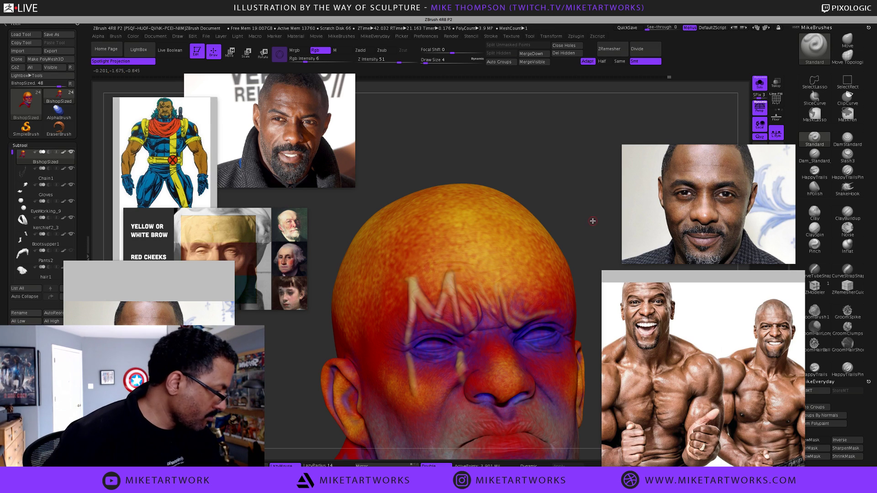
key(ctrl)
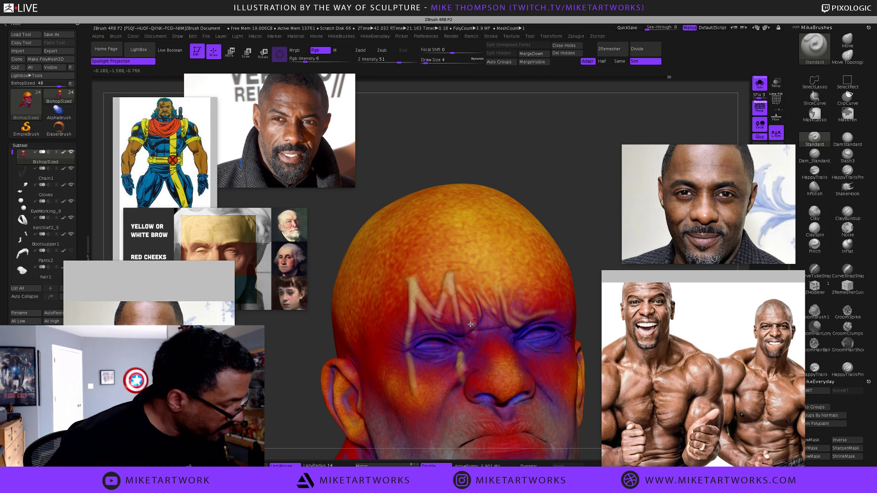
drag(435, 331, 457, 338)
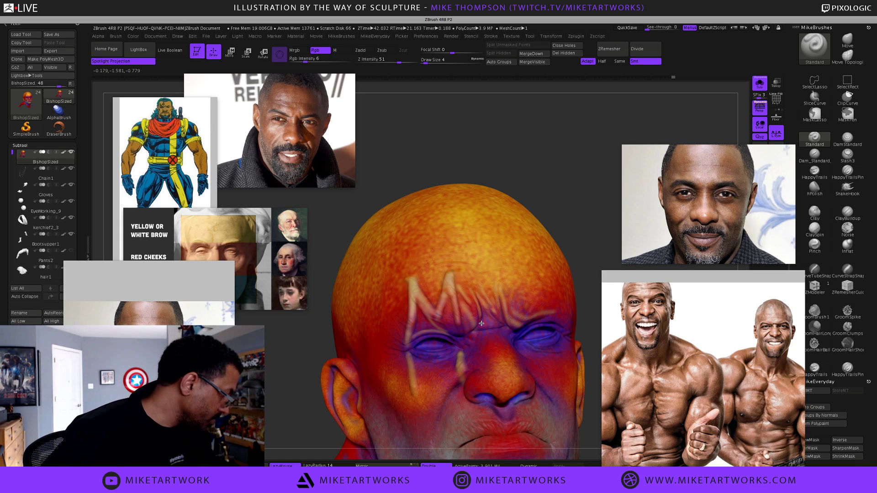
key(ctrl)
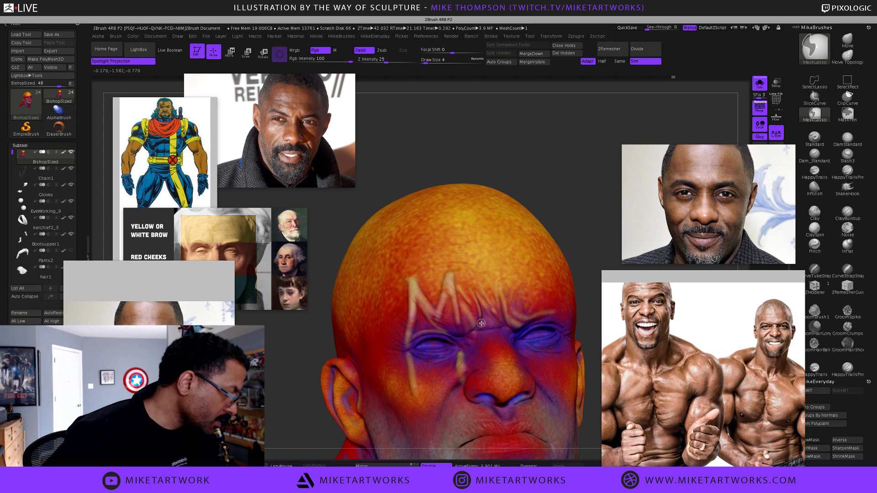
drag(574, 210, 570, 219)
drag(615, 190, 534, 146)
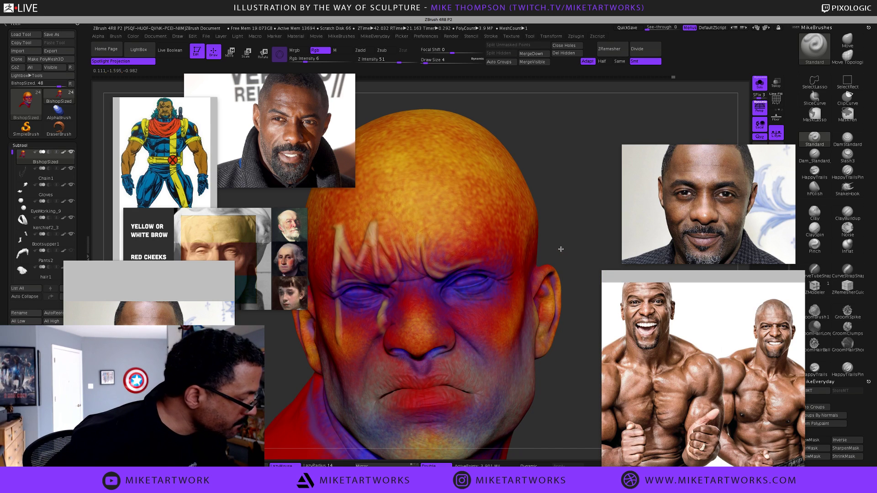
drag(560, 251, 513, 276)
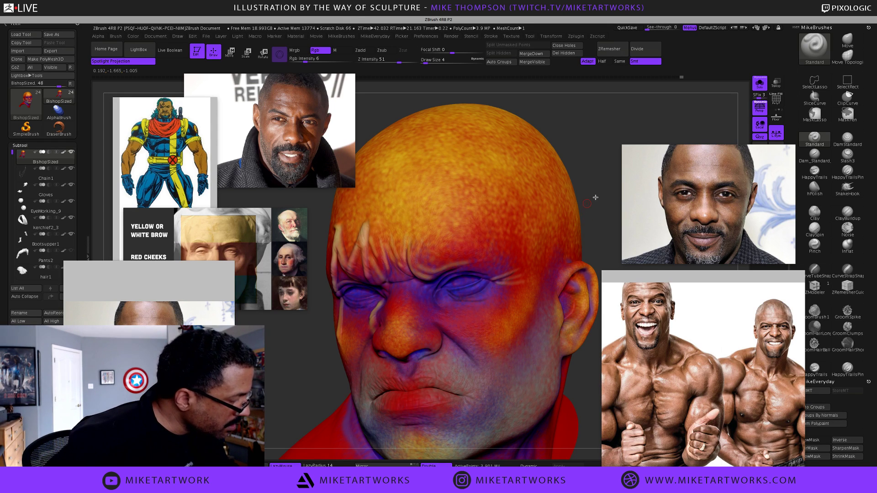
drag(595, 197, 535, 292)
- Choose an orange-red paint colour and touch up the skin around the character's left eye, using draw sizes 3 and 9
key(space)
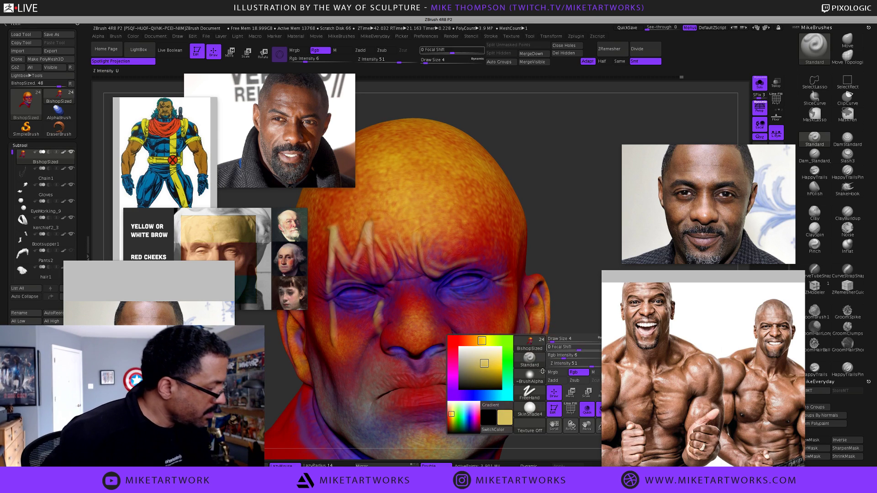
click(463, 341)
click(494, 366)
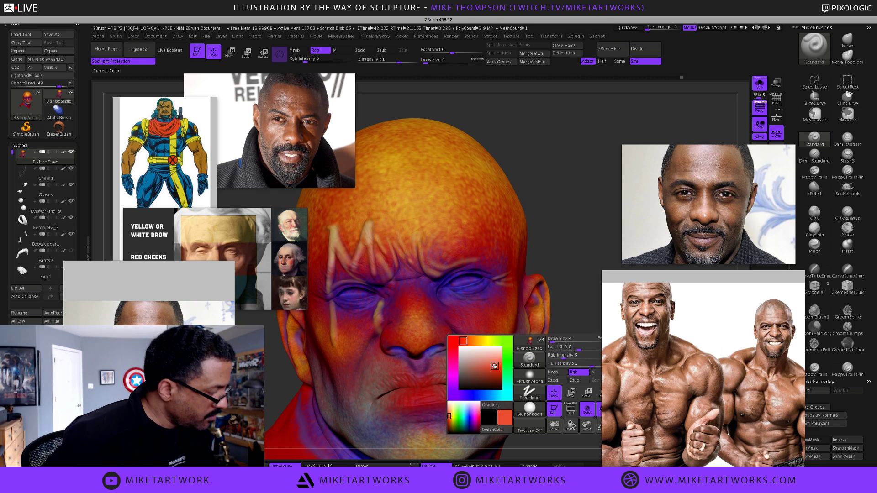
key(s)
drag(568, 328, 569, 329)
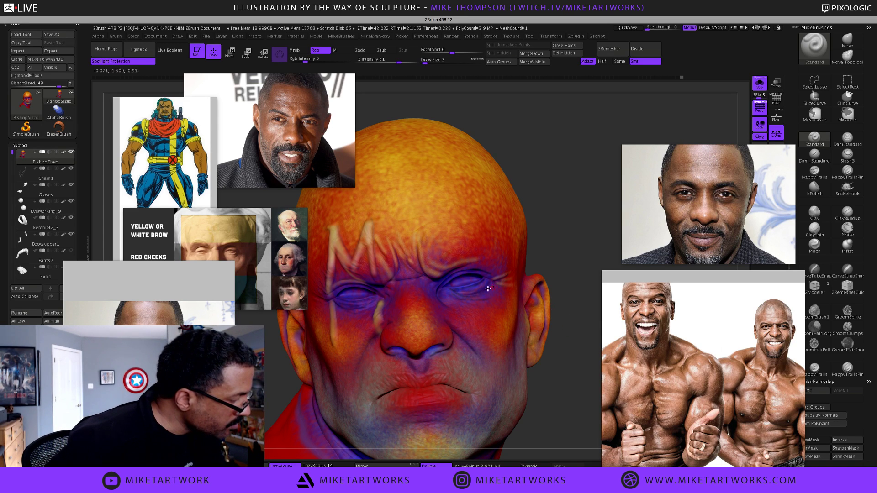
key(s)
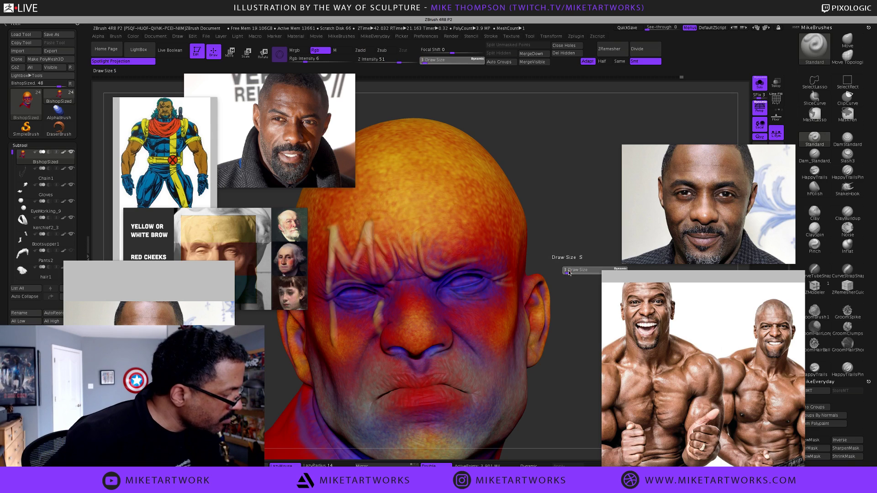
drag(569, 273, 570, 273)
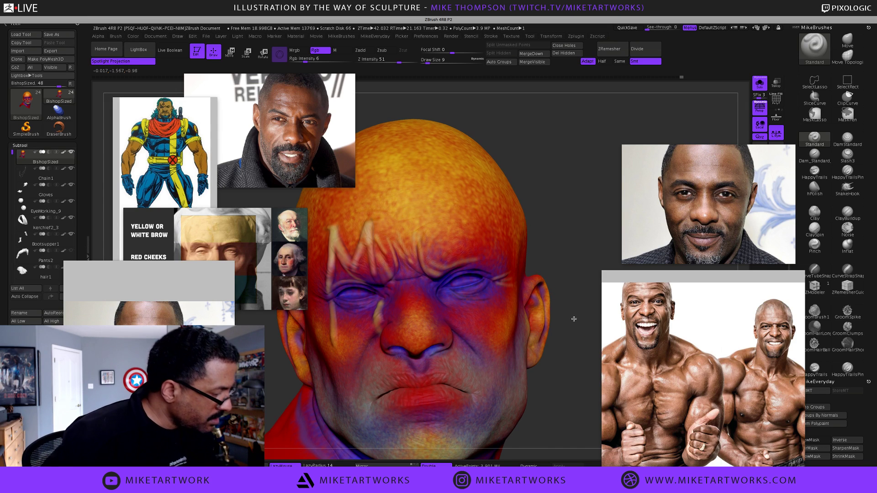
mouse_move(573, 328)
mouse_down()
mouse_move(574, 300)
mouse_move(578, 325)
mouse_up()
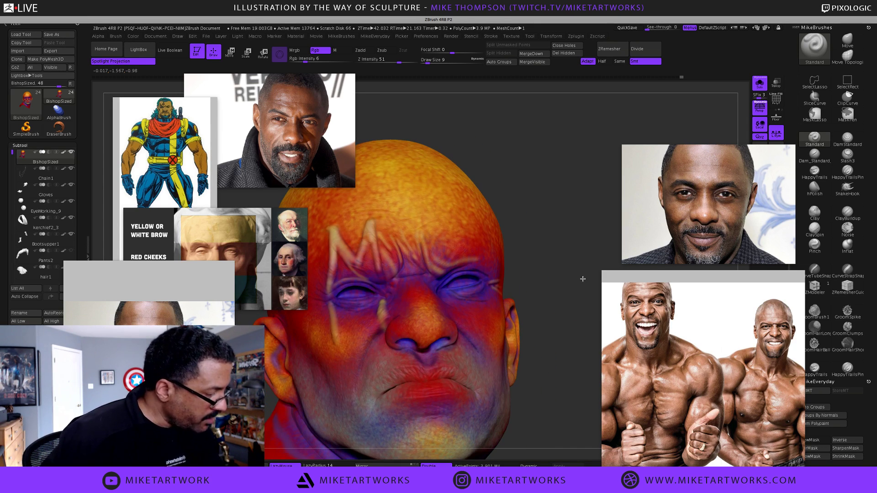
drag(582, 278, 547, 372)
- Paint fine orange-red accents on the lips as seen from below, using draw sizes 2 and 3
key(space)
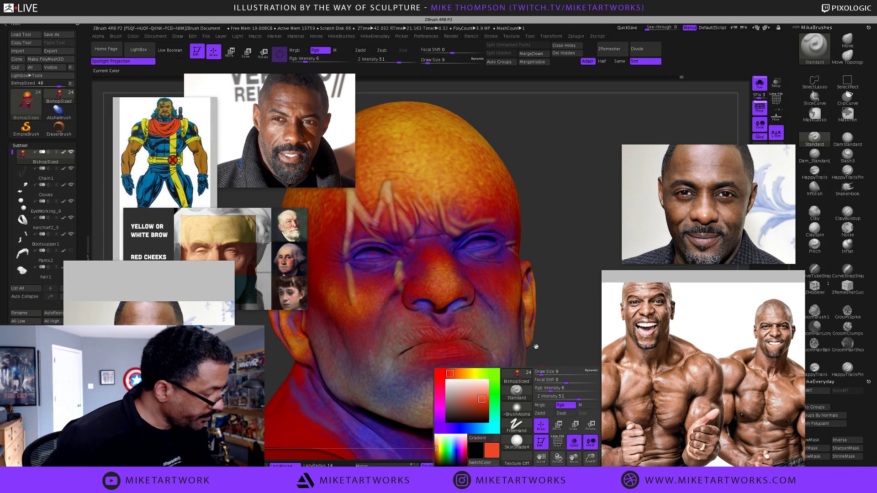
drag(515, 358, 482, 237)
text(s2)
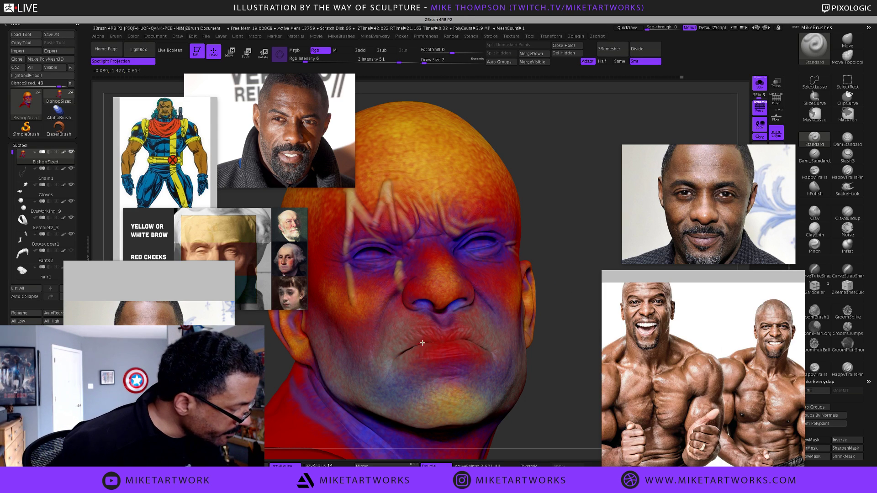
text(s)
text(3)
key(Return)
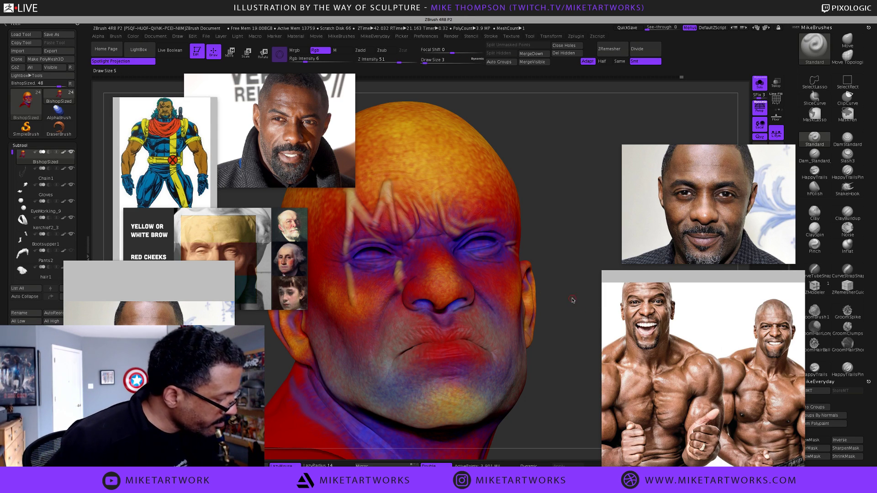
key(ctrl)
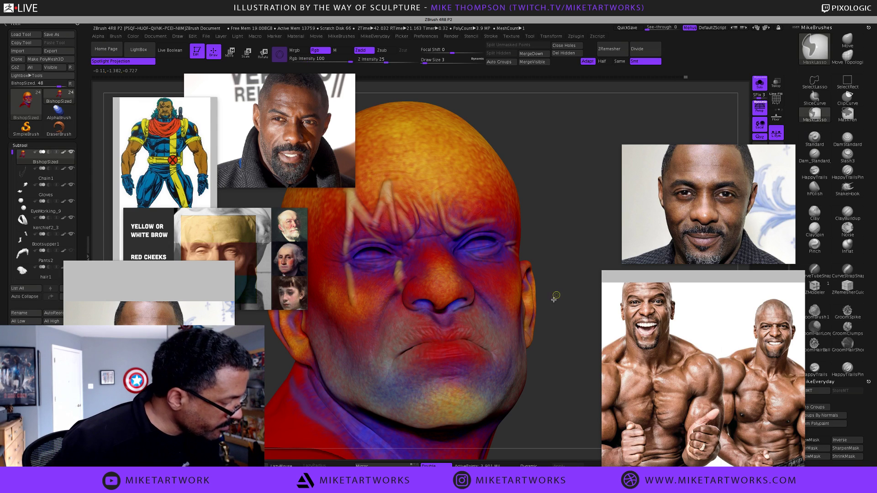
- Switch to dark purple and shade the upper lip and the corners of the mouth, using draw sizes 11 and 6
text(s)
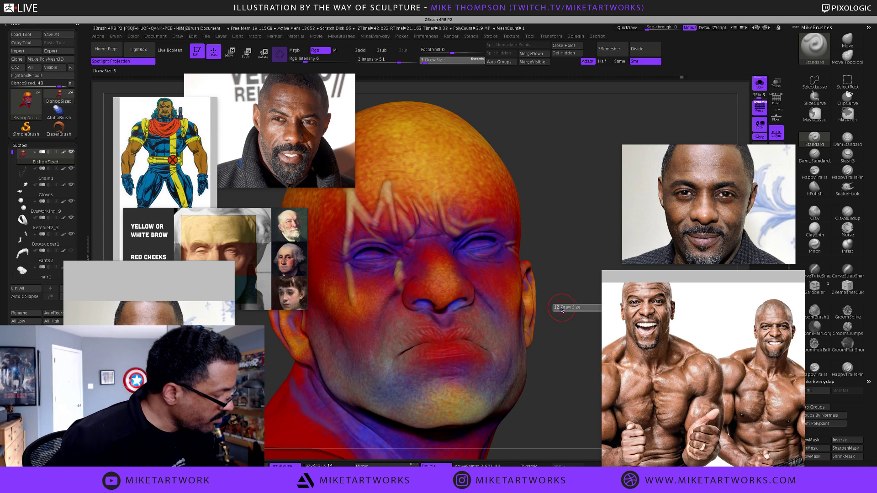
text(11)
key(Return)
key(space)
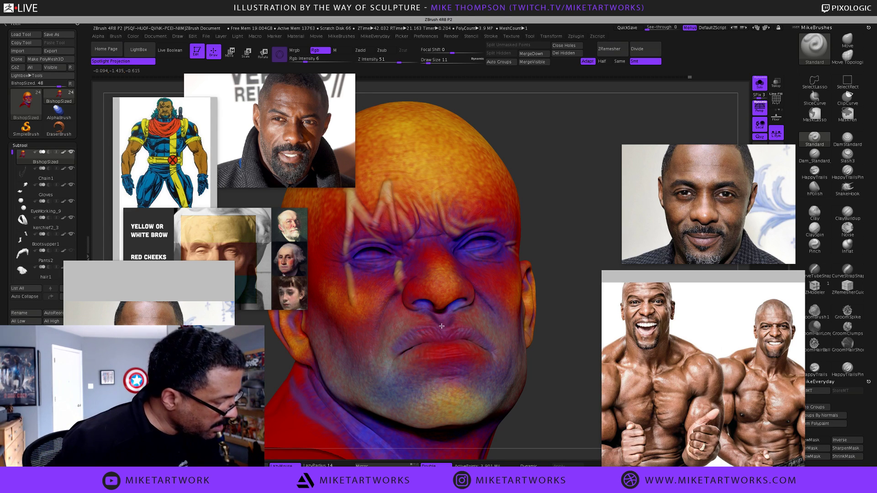
key(s)
drag(560, 319, 558, 320)
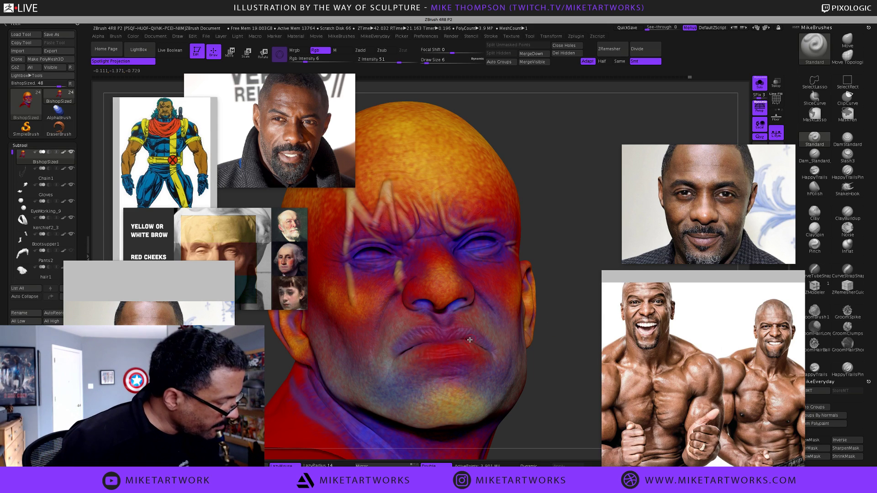
mouse_move(564, 358)
mouse_down()
mouse_move(564, 366)
mouse_move(573, 341)
mouse_up()
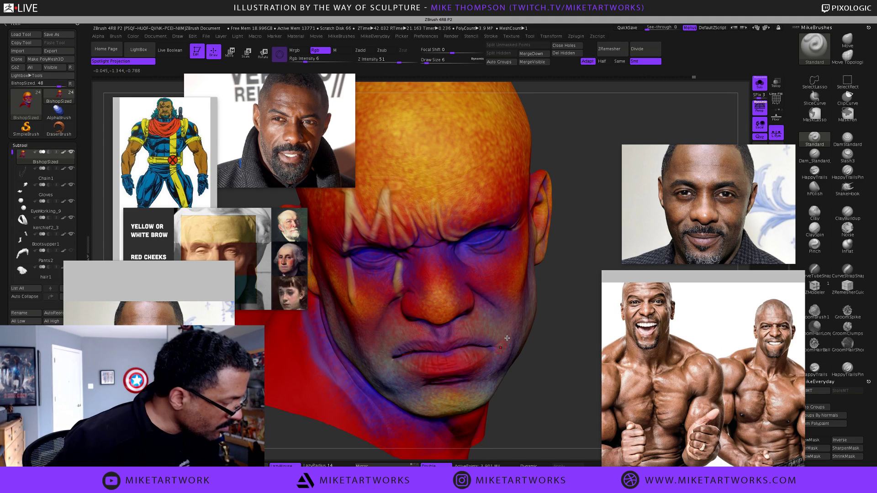
drag(507, 338, 508, 338)
drag(568, 319, 569, 319)
- Choose a bright yellow, set the RGB intensity to 5, and paint soft highlights above the upper lip
key(space)
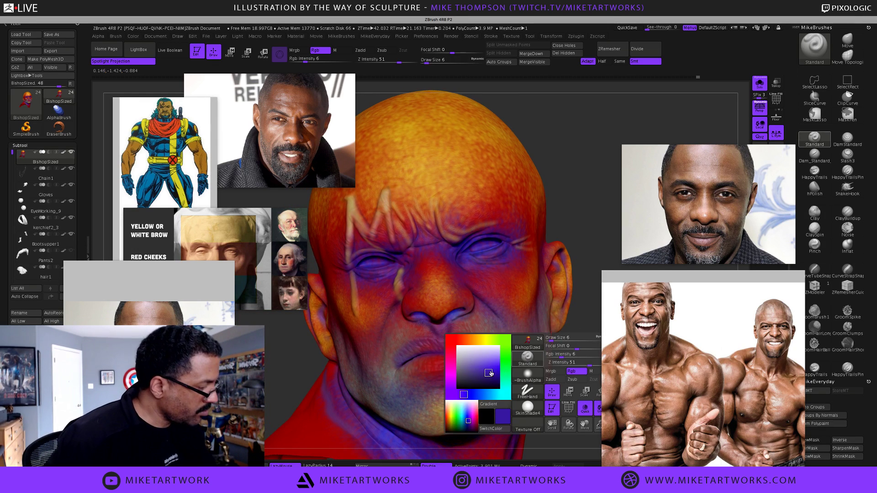
click(477, 340)
click(485, 354)
click(483, 340)
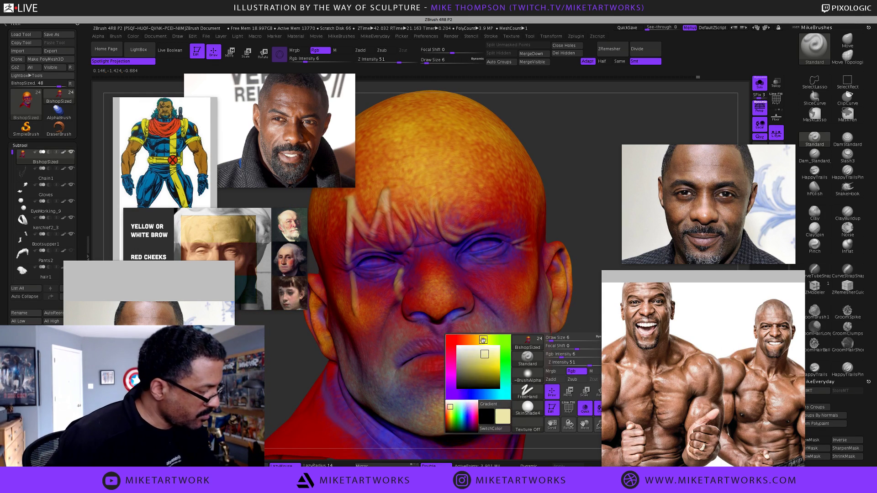
drag(485, 358, 496, 367)
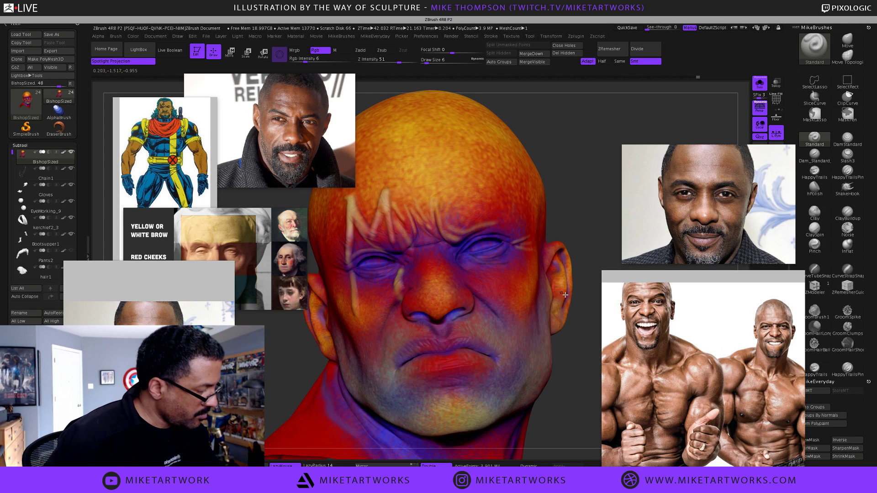
key(space)
drag(575, 320, 573, 320)
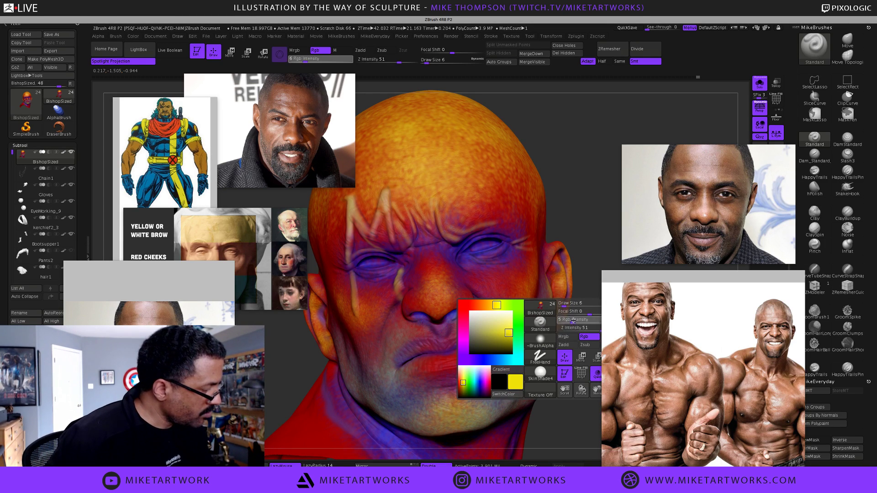
drag(579, 237, 588, 243)
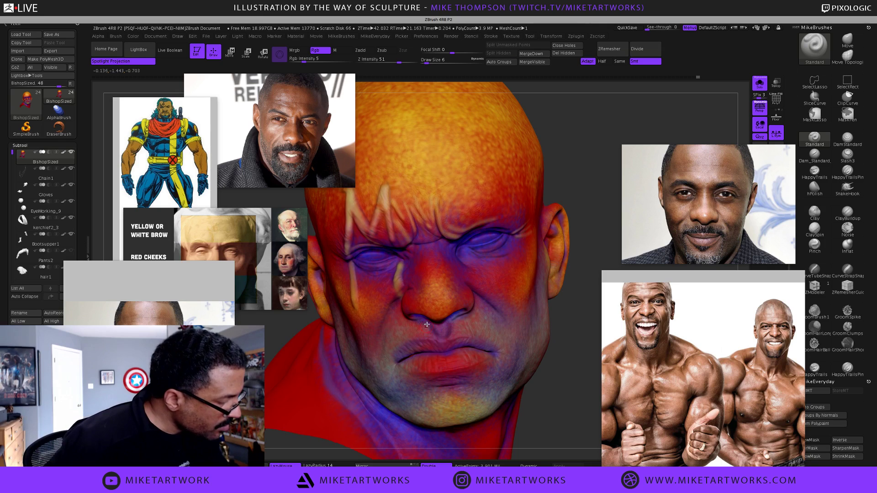
drag(426, 325, 445, 341)
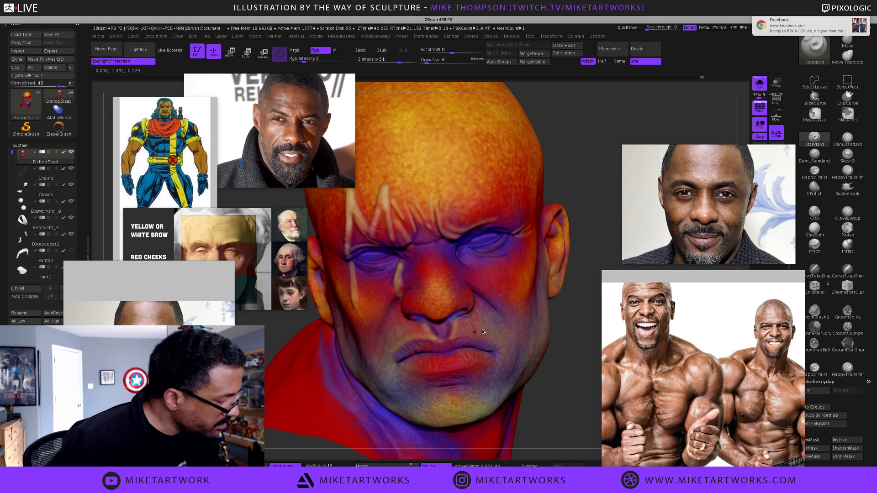
- Choose dark purple, set the draw size to 3, and refine the shading around the lips
key(ctrl)
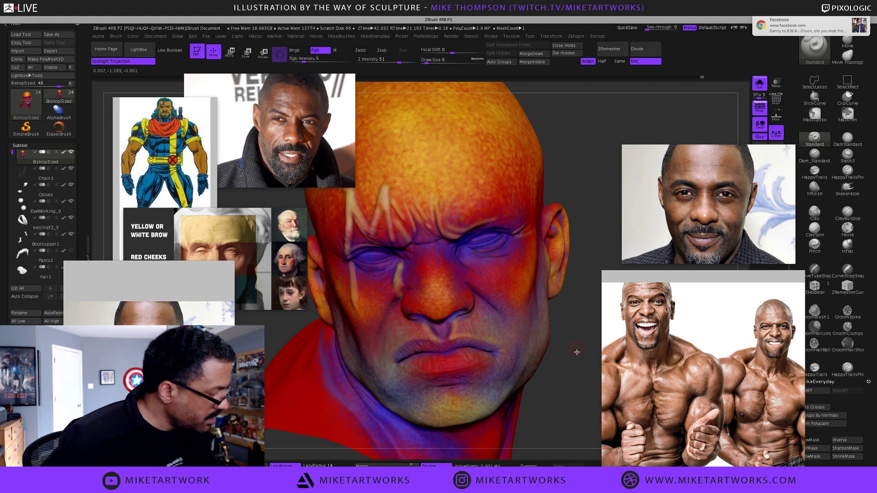
drag(566, 362, 560, 356)
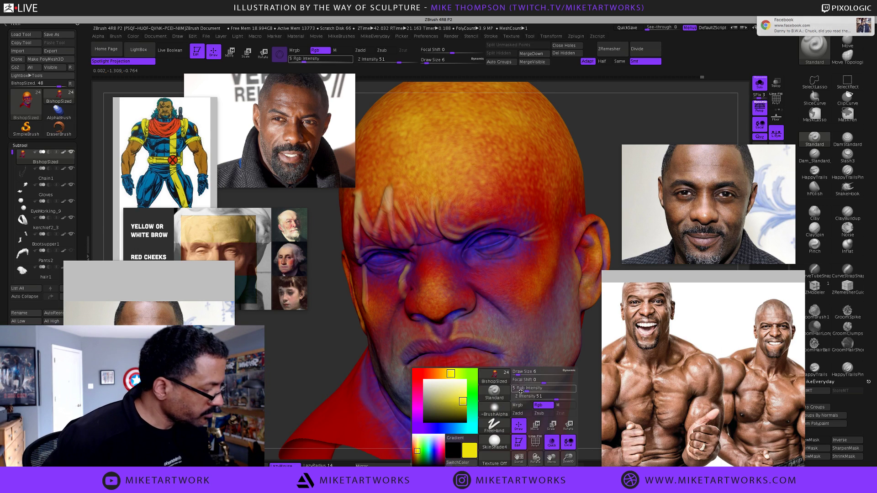
key(space)
drag(463, 402, 452, 408)
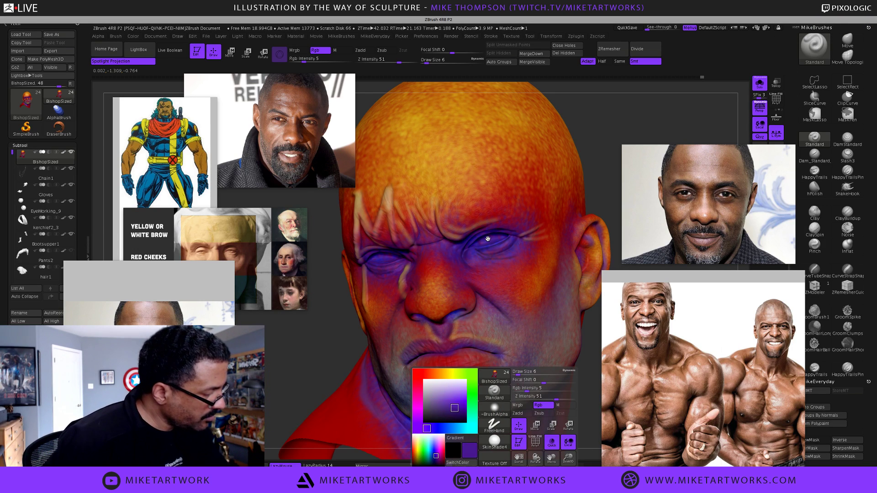
key(s)
drag(357, 352, 351, 352)
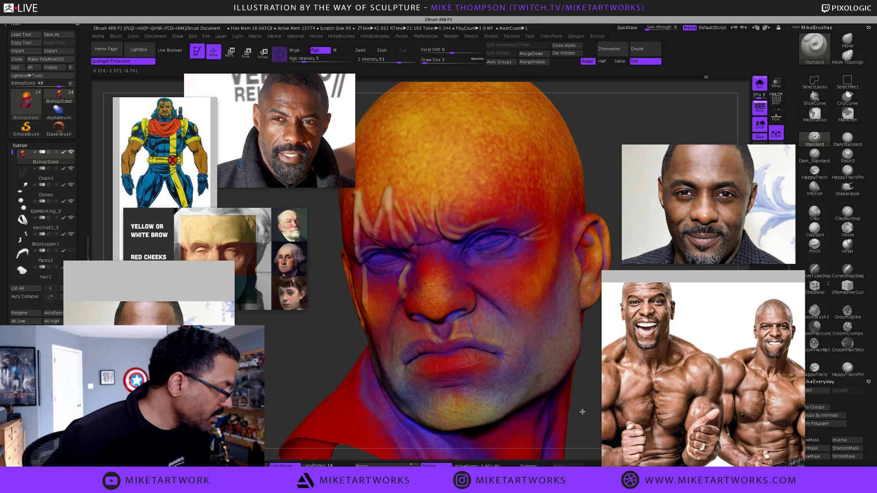
drag(581, 410, 567, 391)
- Choose a yellow paint colour and add fine highlights above the upper lip at draw size 3
key(space)
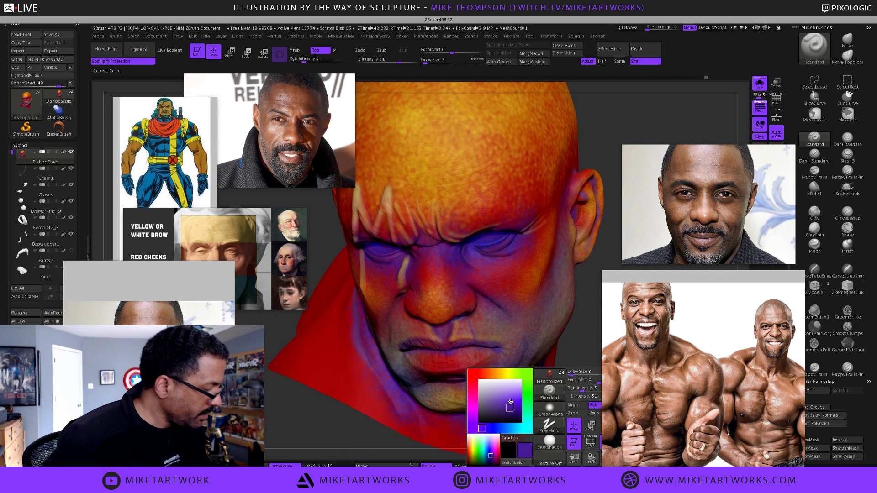
click(509, 408)
click(507, 373)
click(515, 396)
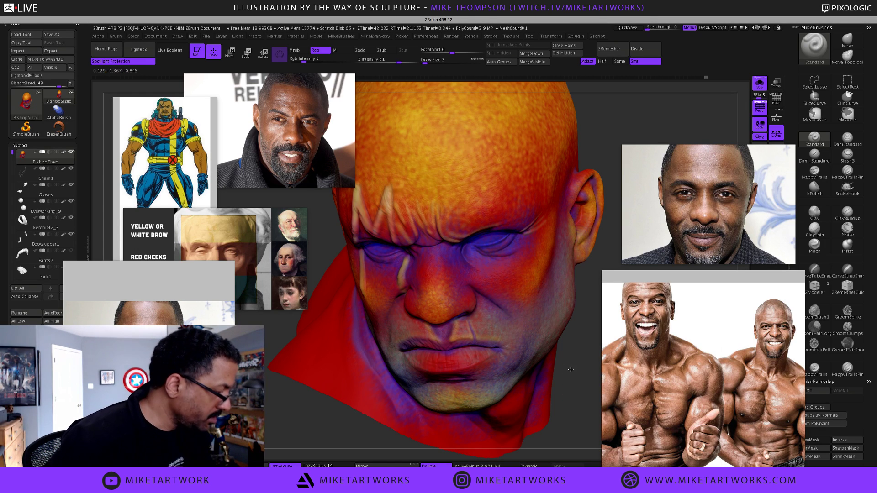
drag(571, 373, 571, 370)
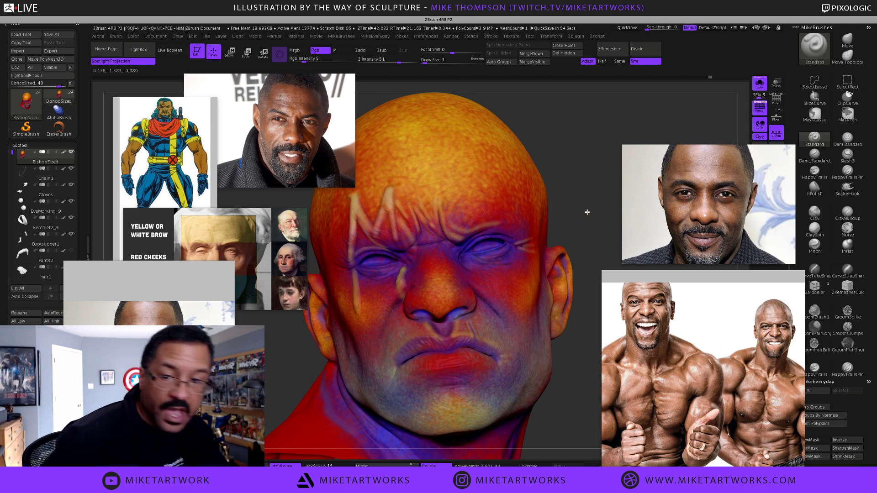
drag(588, 212, 586, 211)
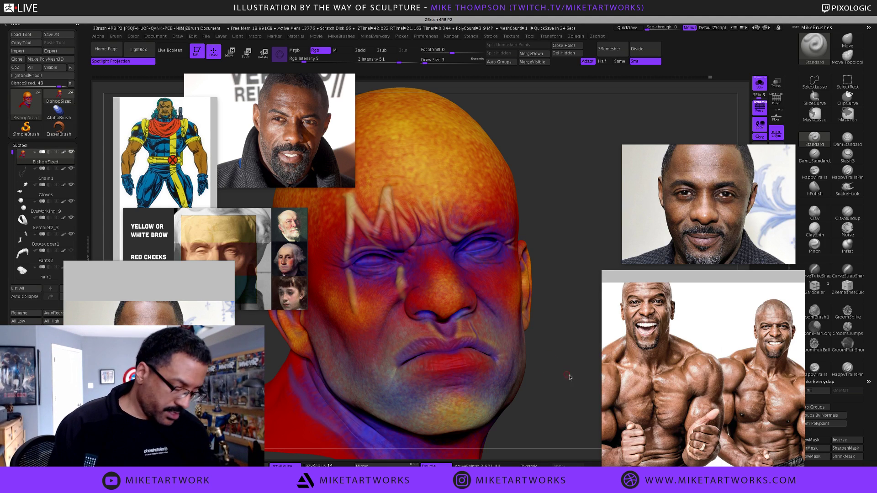
text(s)
text(9)
key(Return)
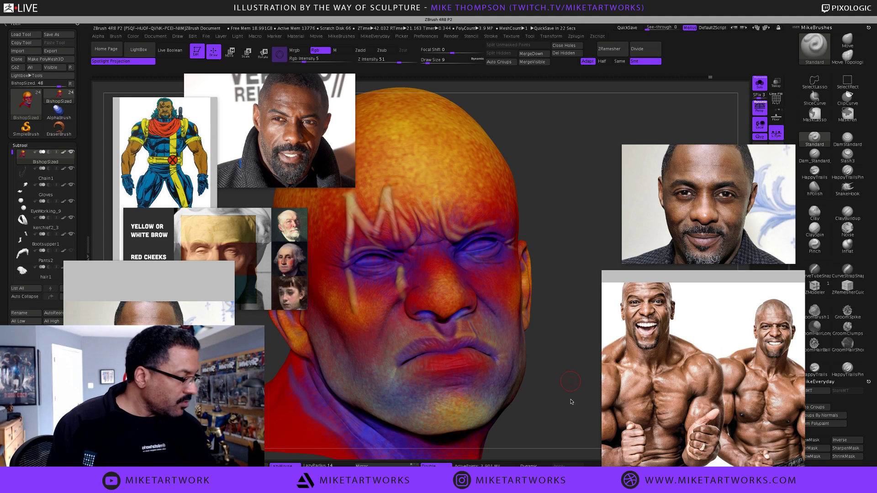
mouse_move(569, 382)
mouse_down()
mouse_move(565, 402)
mouse_move(589, 409)
mouse_move(572, 411)
mouse_move(574, 397)
mouse_up()
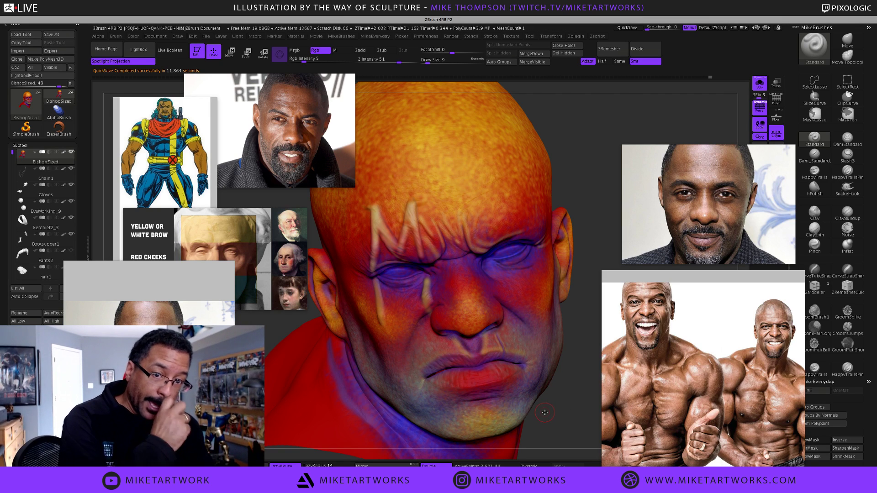
mouse_move(564, 408)
mouse_down()
mouse_move(571, 391)
mouse_move(572, 408)
mouse_up()
key(s)
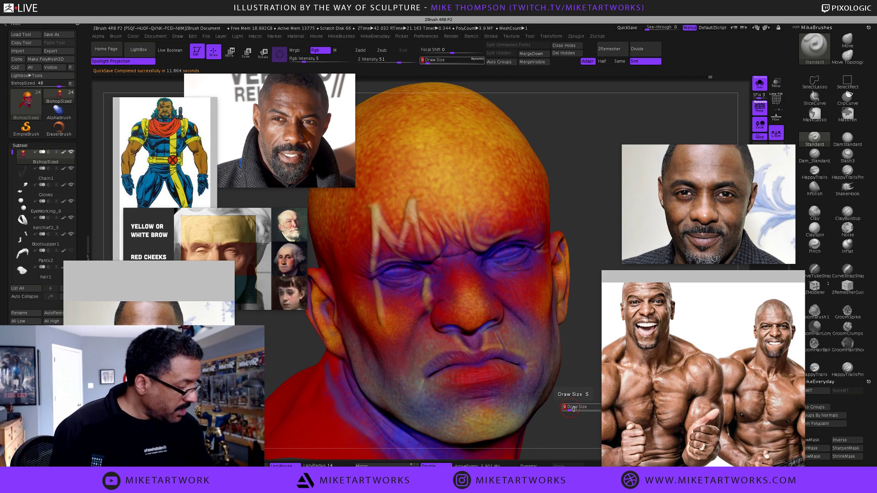
key(s)
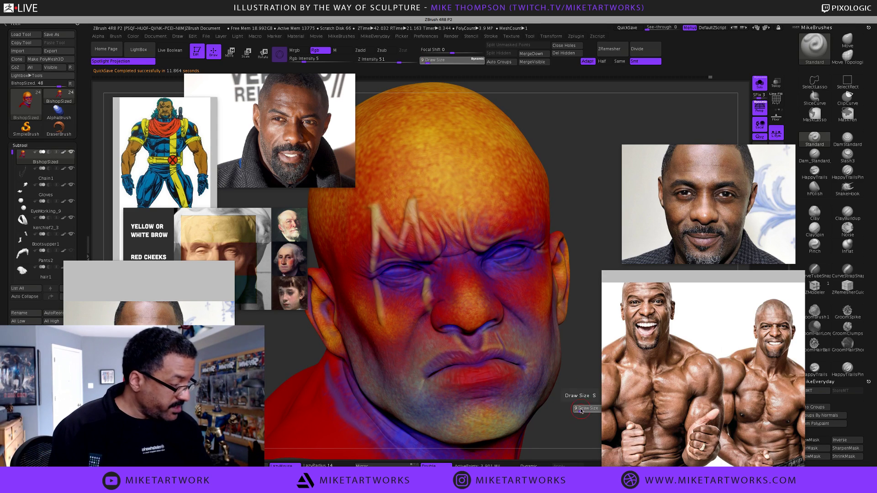
click(579, 410)
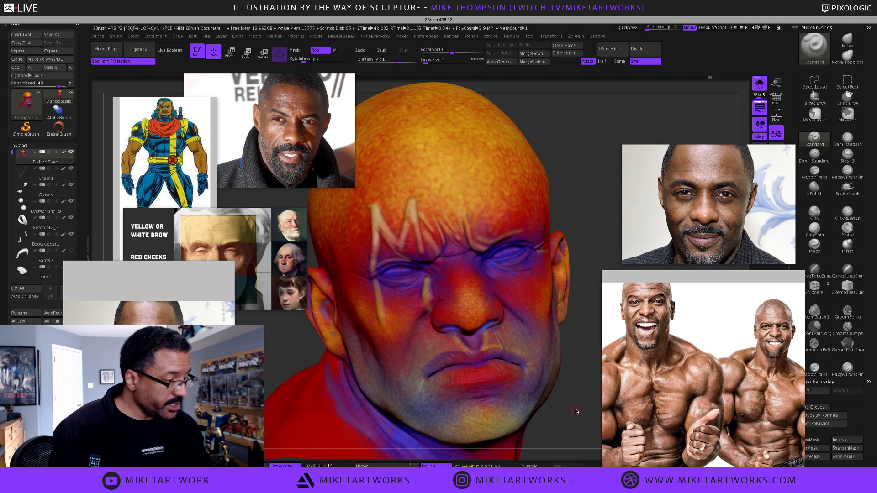
drag(576, 413, 579, 399)
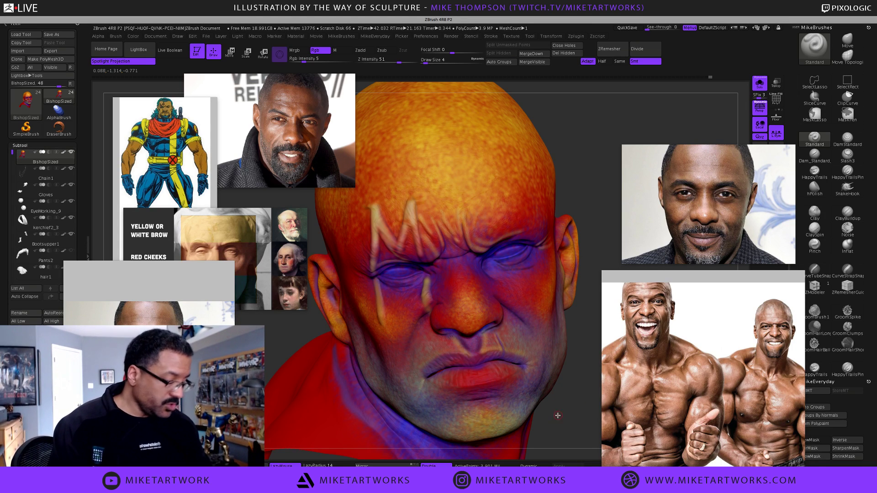
key(s)
drag(564, 412, 566, 410)
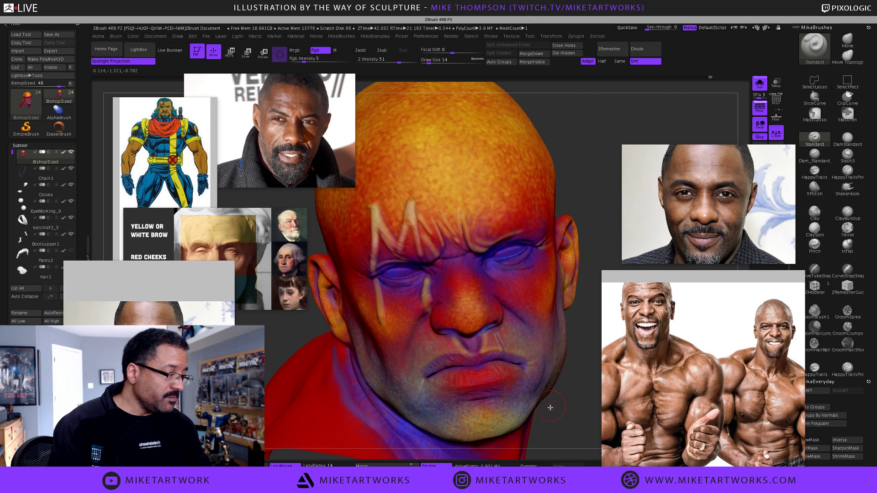
drag(566, 412, 568, 401)
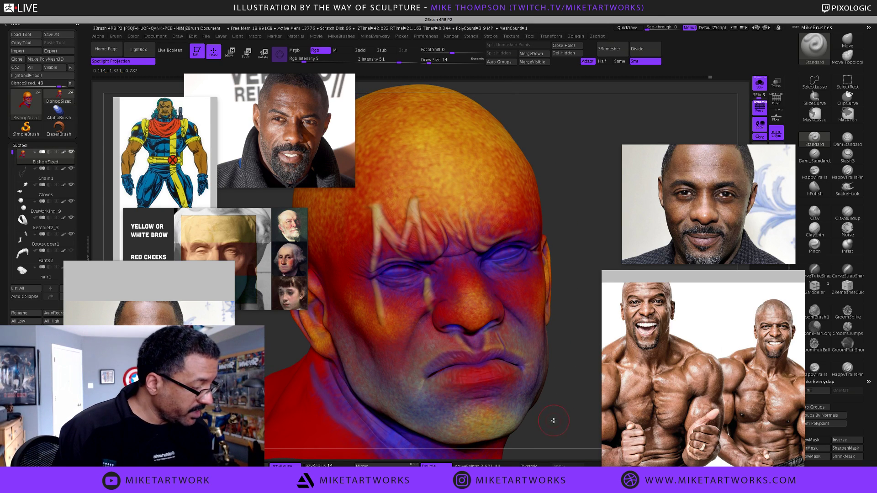
key(space)
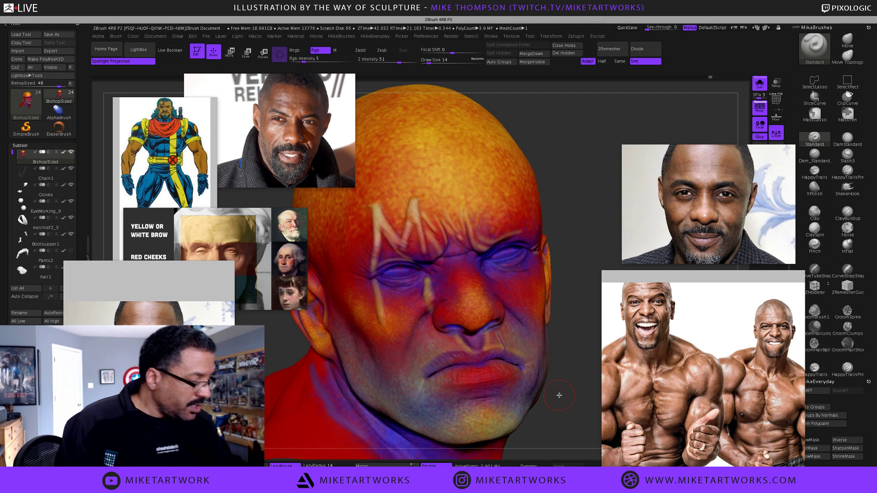
- Change the paint colour from yellow to red, set the draw size to 8, and paint the lips
mouse_move(544, 386)
mouse_down()
mouse_move(537, 399)
mouse_move(566, 385)
mouse_move(545, 406)
mouse_up()
key(space)
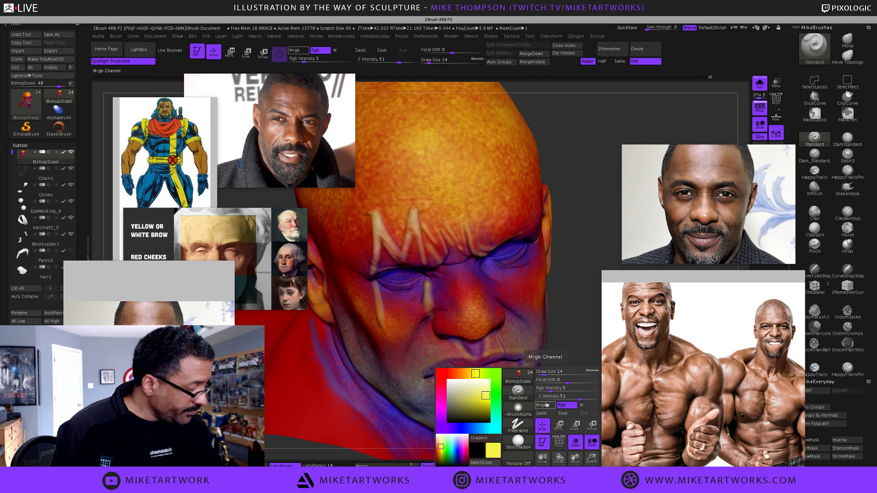
key(space)
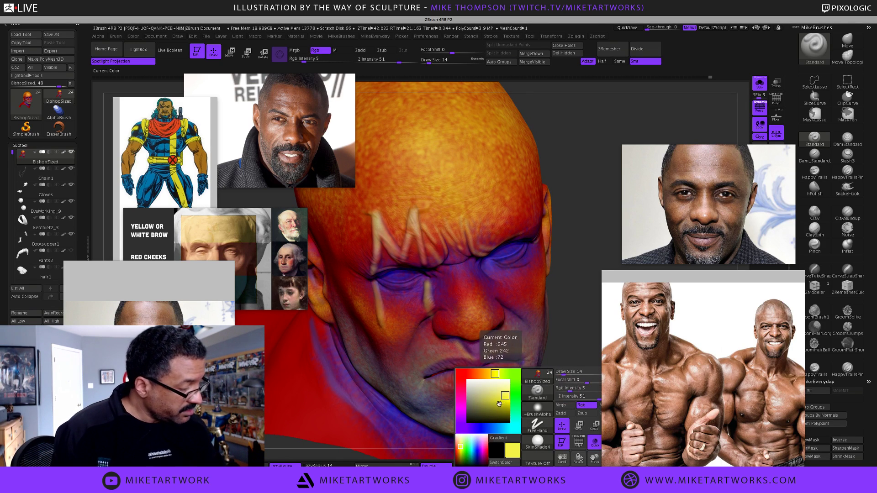
drag(503, 398, 309, 417)
key(s)
drag(550, 379, 547, 378)
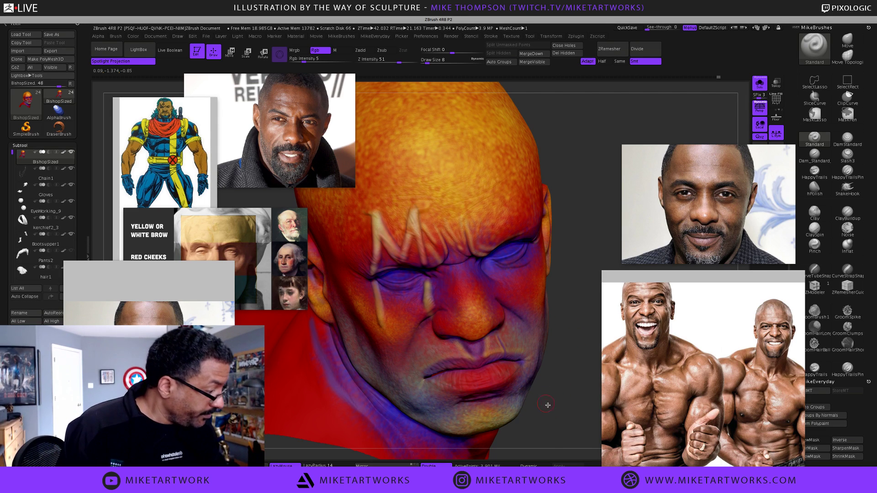
- Shift the paint colour to orange-red with RGB intensity 5 and brighten the lower lip
key(space)
text(5)
key(Return)
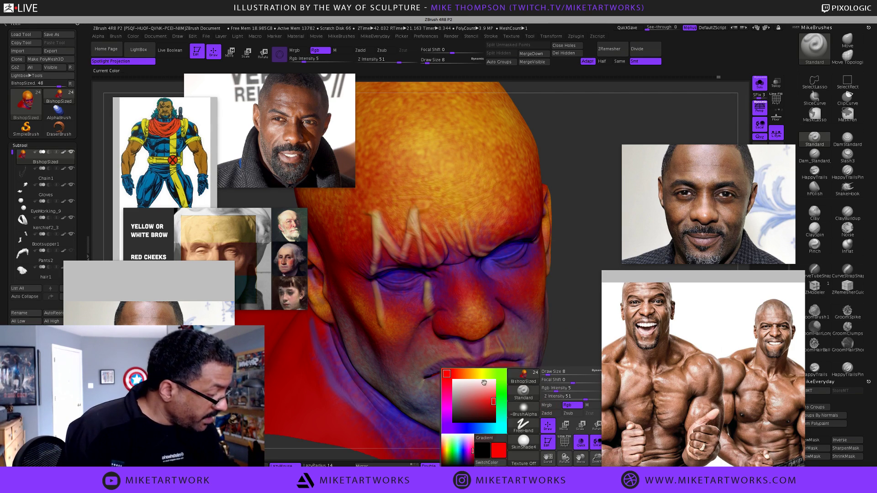
click(455, 374)
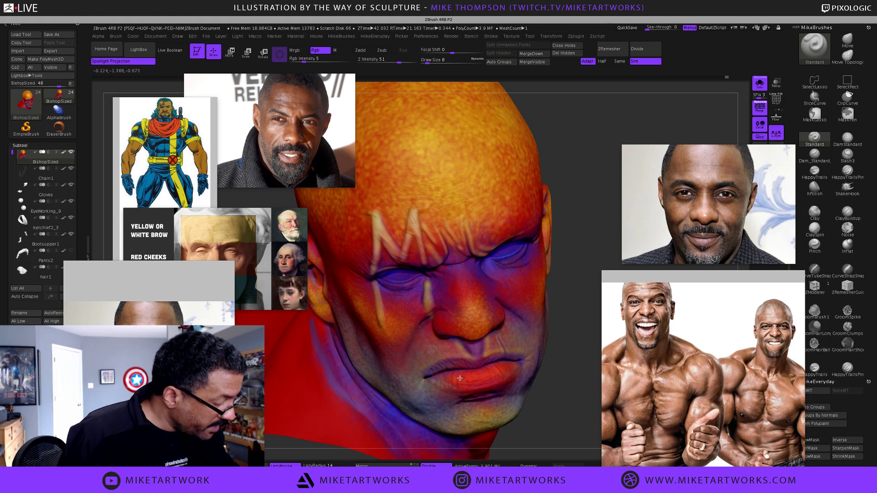
drag(574, 329, 531, 346)
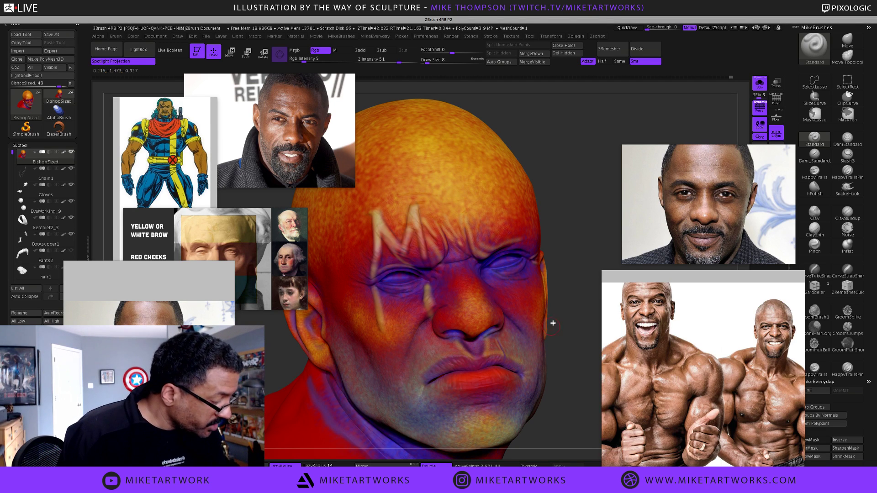
- Set the draw size to 5, choose an orange-red hue, and paint finer accents on the lips
key(s)
click(566, 343)
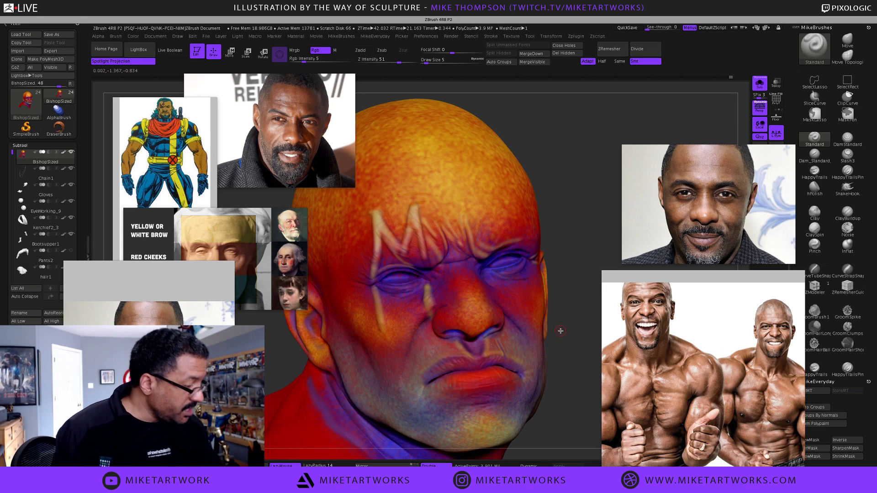
mouse_move(577, 306)
mouse_down()
mouse_move(489, 337)
mouse_move(503, 314)
mouse_up()
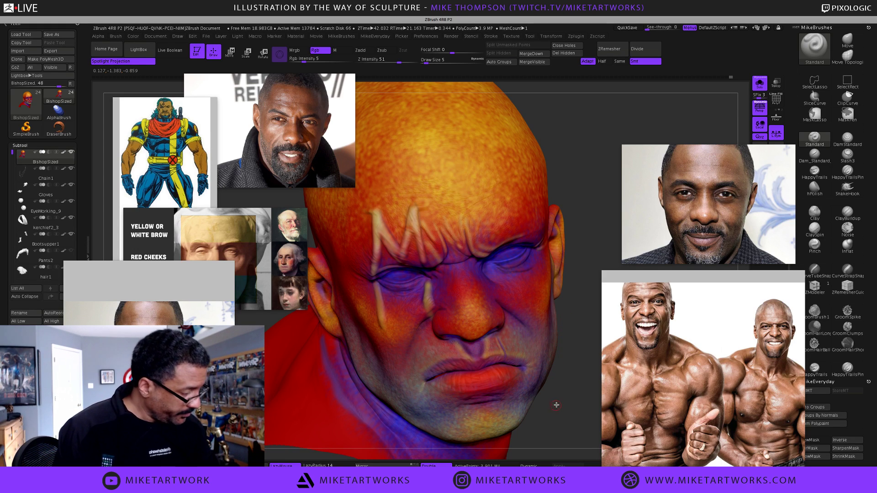
key(space)
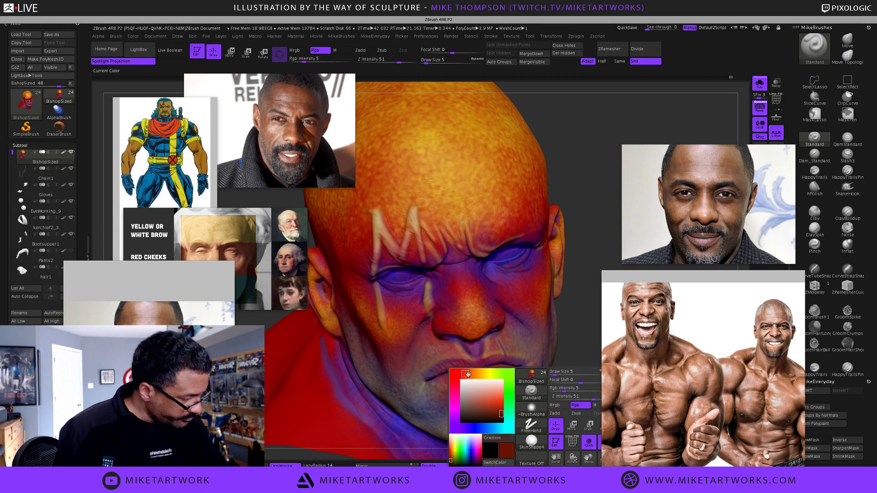
drag(468, 374, 463, 373)
drag(582, 372, 521, 377)
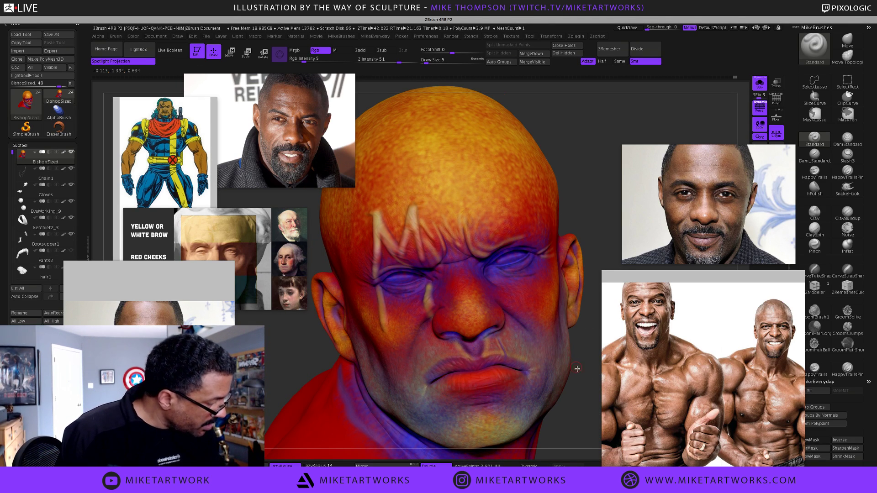
- Touch up the lip colour and the corner of the mouth from several angles at draw size 5
drag(584, 382, 585, 368)
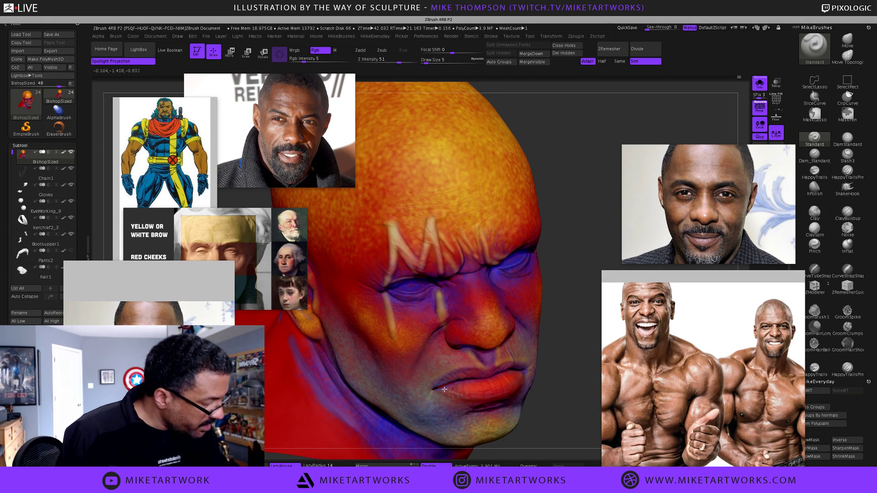
drag(557, 356, 438, 379)
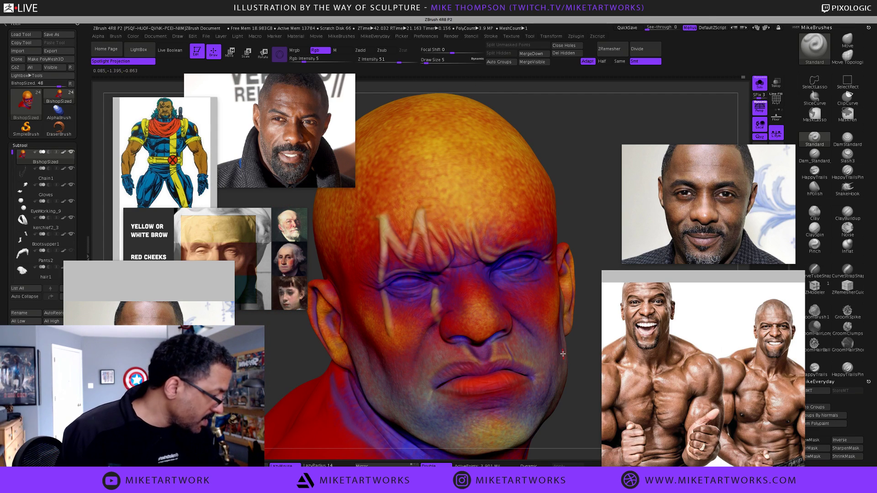
key(ctrl)
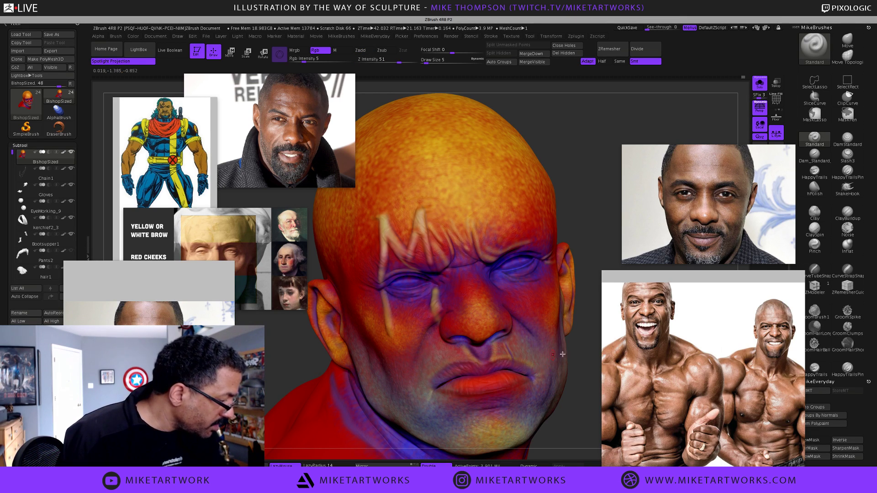
mouse_move(569, 416)
mouse_down()
mouse_move(562, 386)
mouse_move(515, 364)
mouse_up()
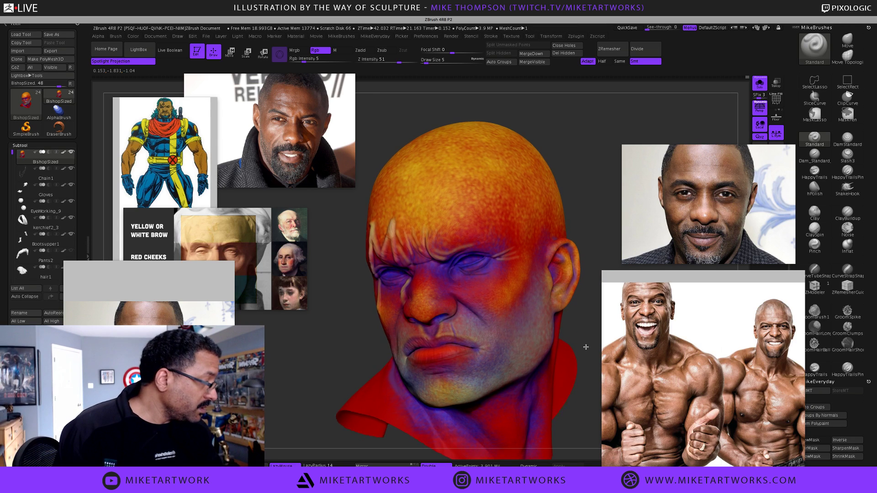
- Choose an orange paint colour, set the draw size to 29, and paint over the forehead and scalp
key(s)
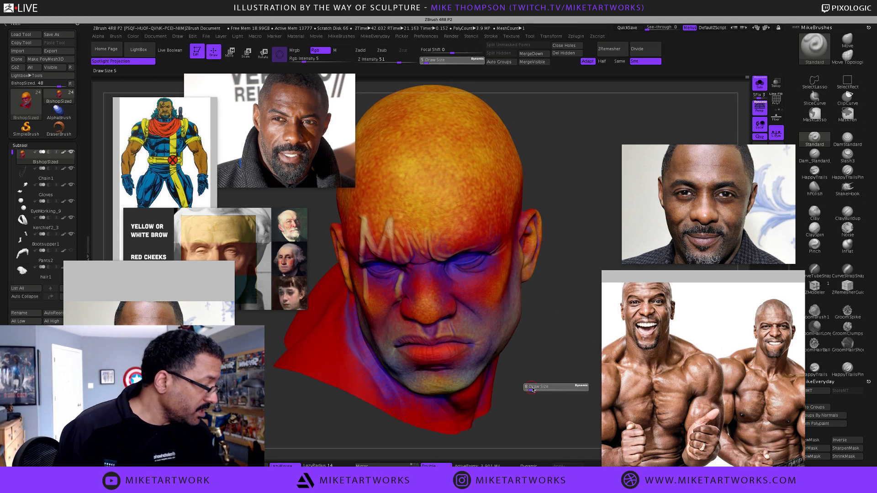
click(531, 389)
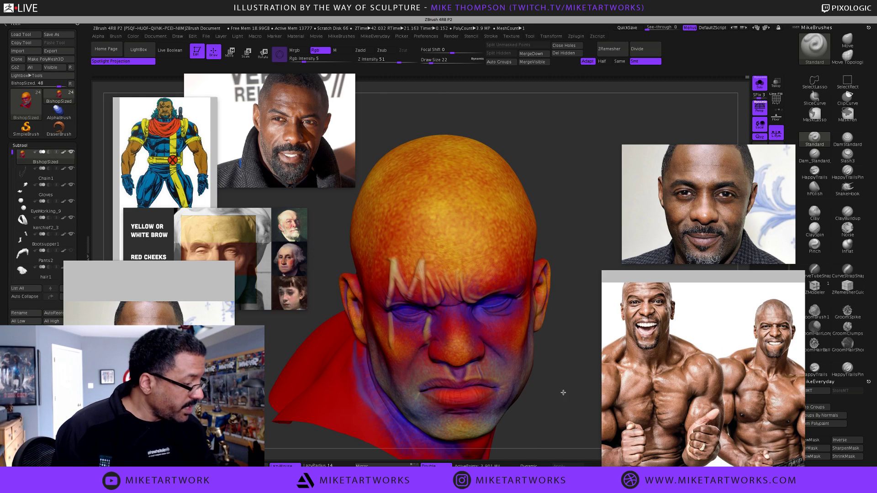
key(space)
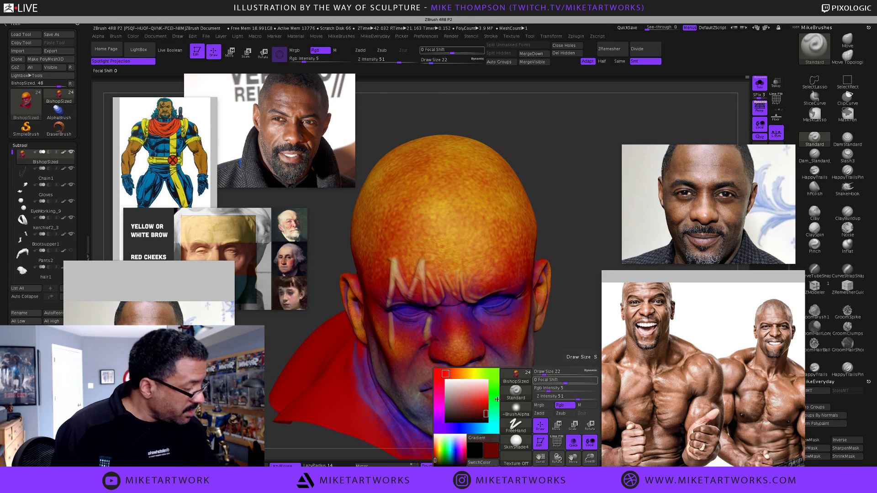
click(481, 402)
drag(450, 374, 463, 373)
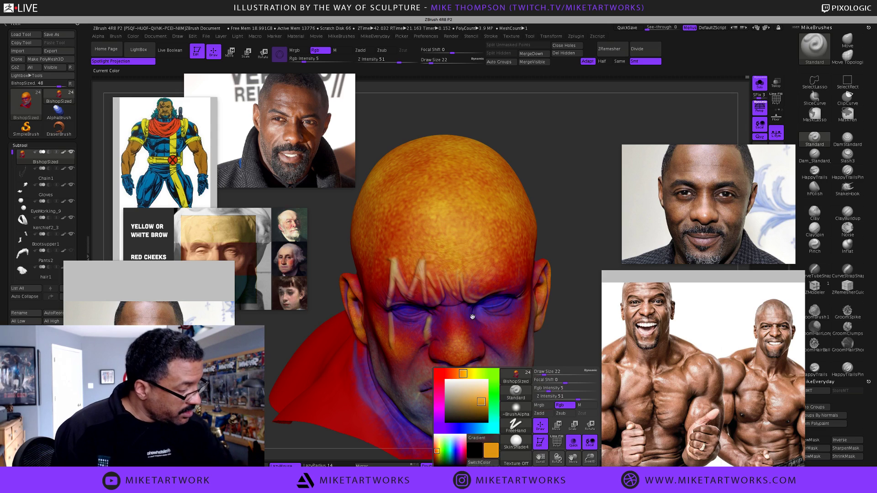
drag(473, 317, 462, 291)
key(s)
click(556, 321)
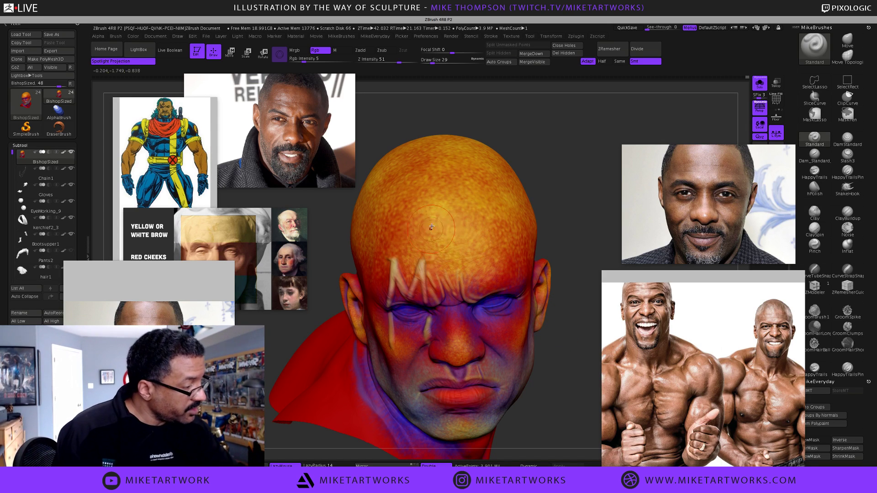
mouse_move(432, 227)
mouse_down()
mouse_move(453, 228)
mouse_move(434, 210)
mouse_move(433, 240)
mouse_move(452, 235)
mouse_move(443, 238)
mouse_up()
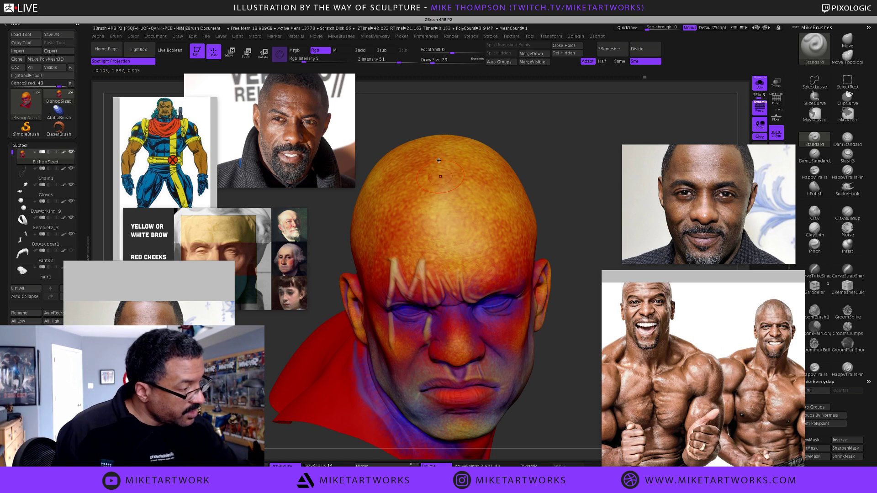
mouse_move(439, 161)
mouse_down()
mouse_move(466, 178)
mouse_move(416, 156)
mouse_move(462, 155)
mouse_move(420, 151)
mouse_up()
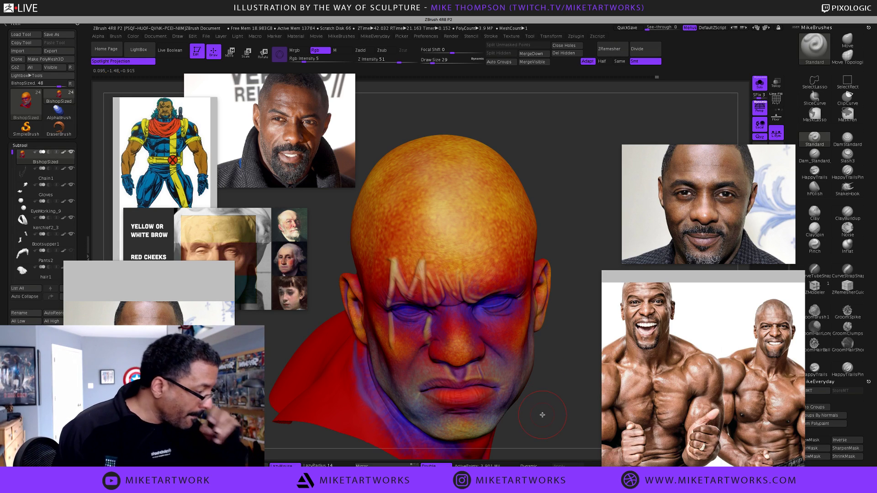
- Set the draw size to 11 and paint orange onto the rim, lobe and inner folds of the ear
mouse_move(561, 378)
mouse_down()
mouse_move(570, 384)
mouse_move(577, 372)
mouse_move(543, 407)
mouse_up()
text(s4)
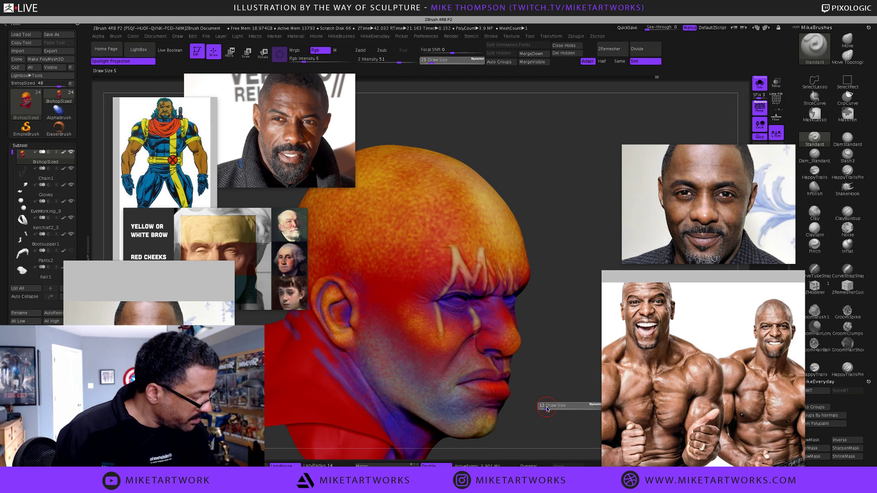
key(Return)
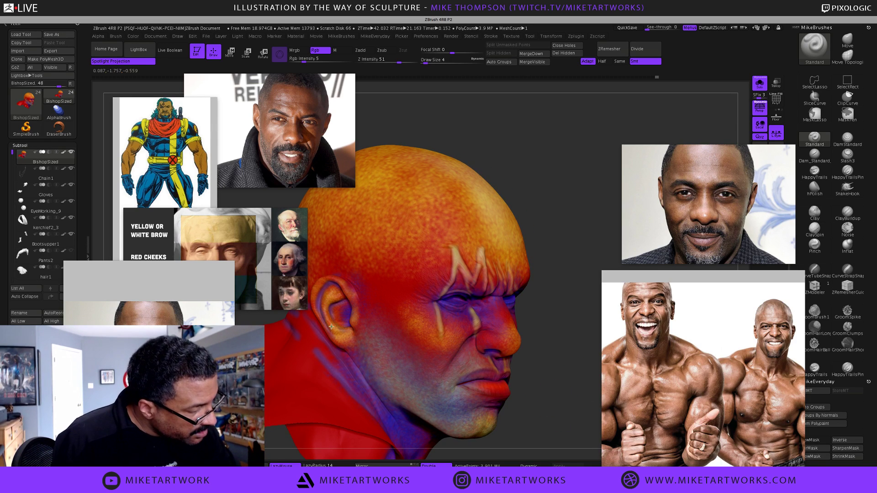
text(s)
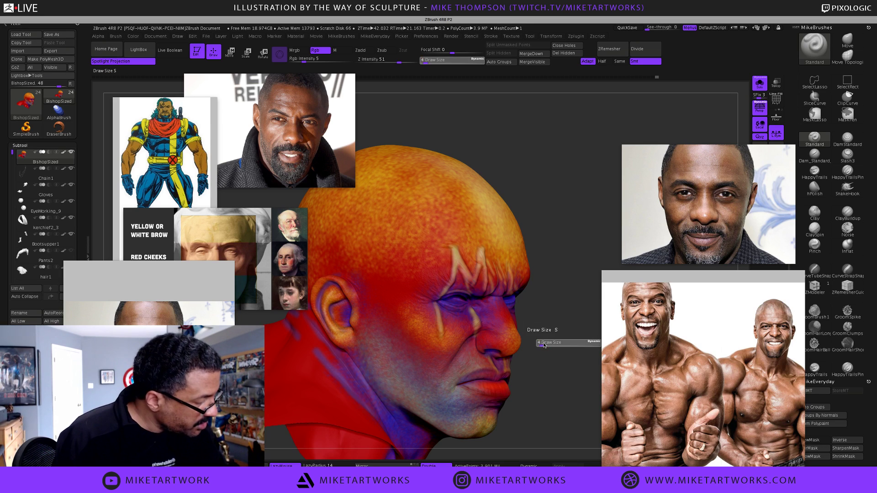
text(11)
key(Return)
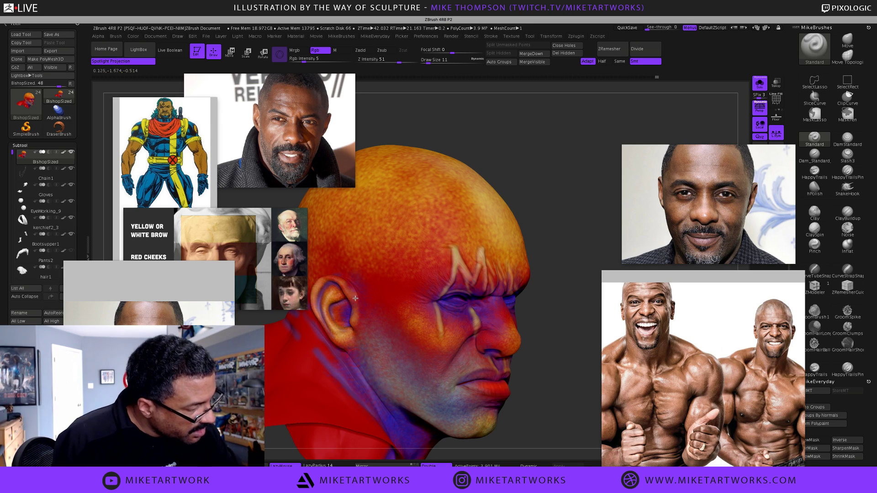
drag(525, 405, 429, 321)
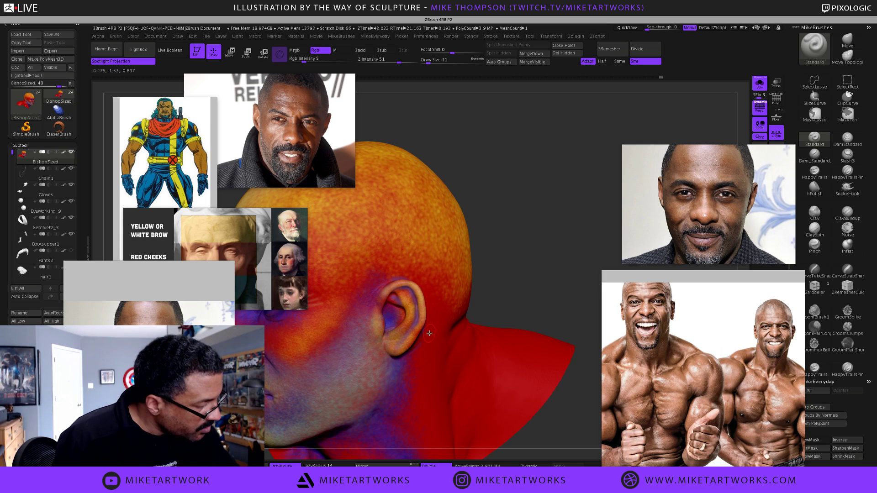
drag(405, 345, 399, 349)
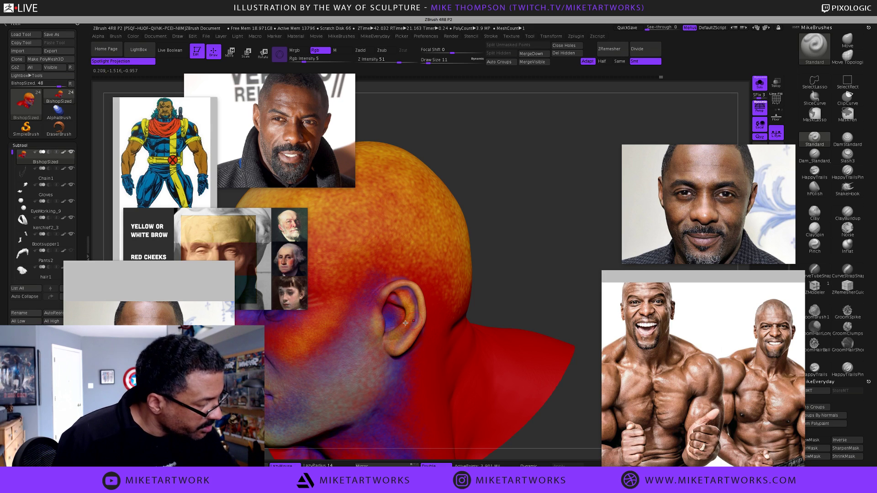
drag(411, 319, 414, 315)
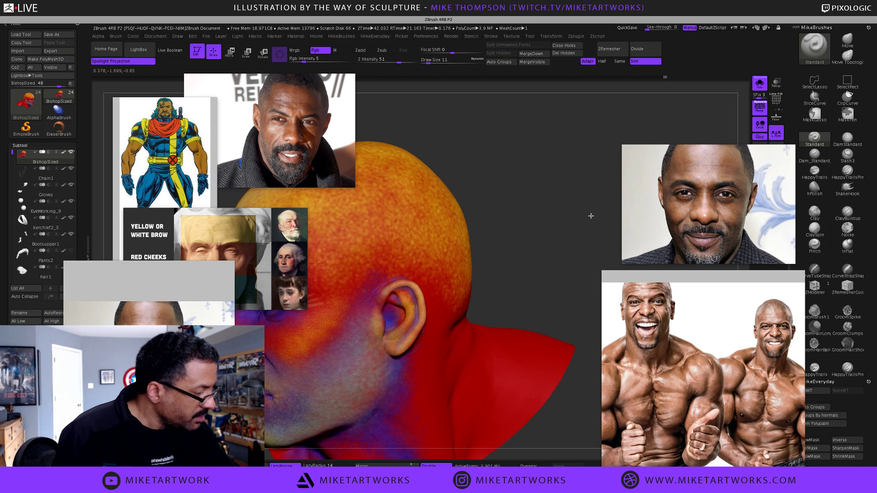
- Set the draw size to 3 and paint fine orange wrinkle lines around the outer corner of the eye
drag(591, 215, 593, 192)
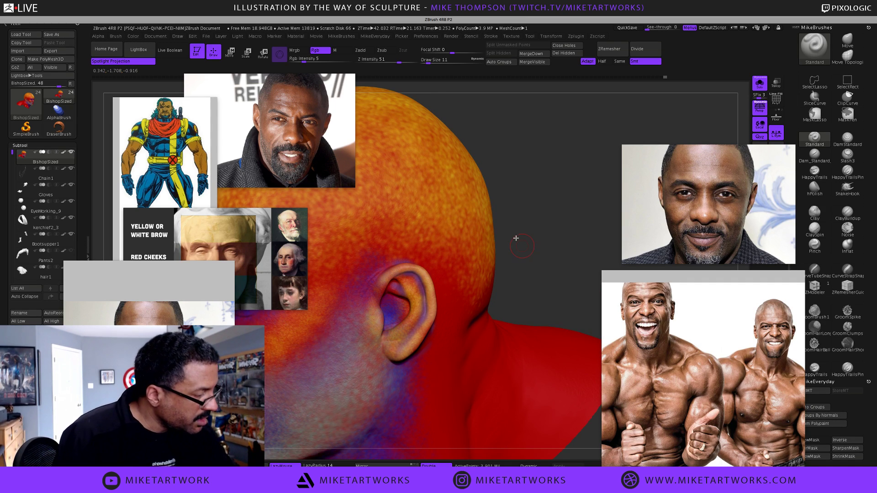
mouse_move(512, 234)
alt+mouse_down()
mouse_move(511, 263)
mouse_move(522, 256)
alt+mouse_up()
mouse_move(517, 327)
mouse_down()
mouse_move(568, 325)
mouse_move(557, 271)
mouse_move(570, 296)
mouse_move(556, 265)
mouse_move(566, 256)
mouse_move(570, 277)
mouse_move(577, 272)
mouse_move(553, 329)
mouse_up()
key(s)
key(s)
key(space)
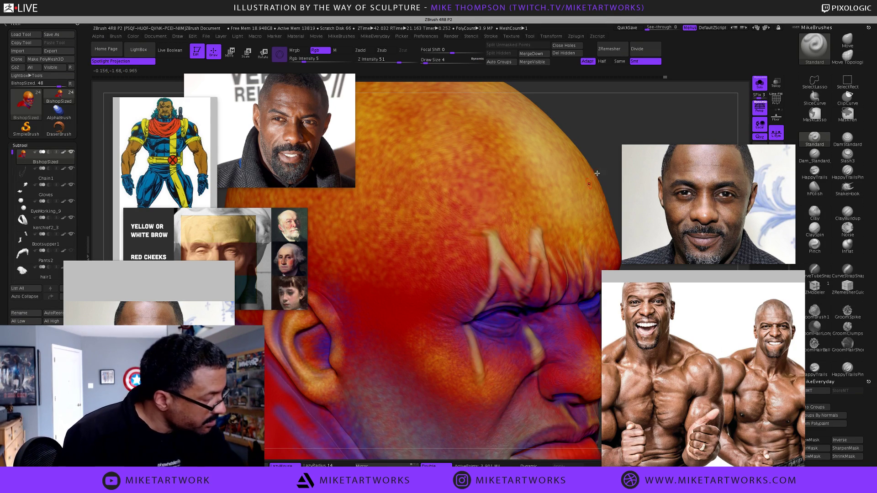
key(bracketleft)
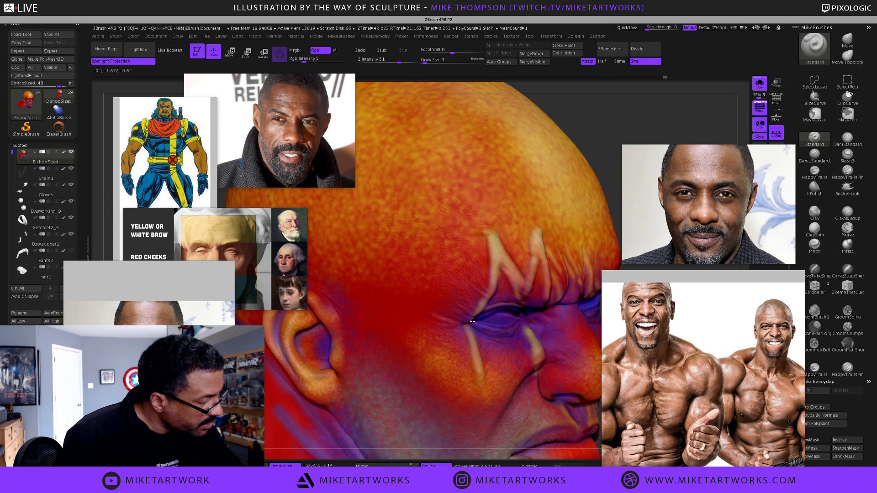
key(s)
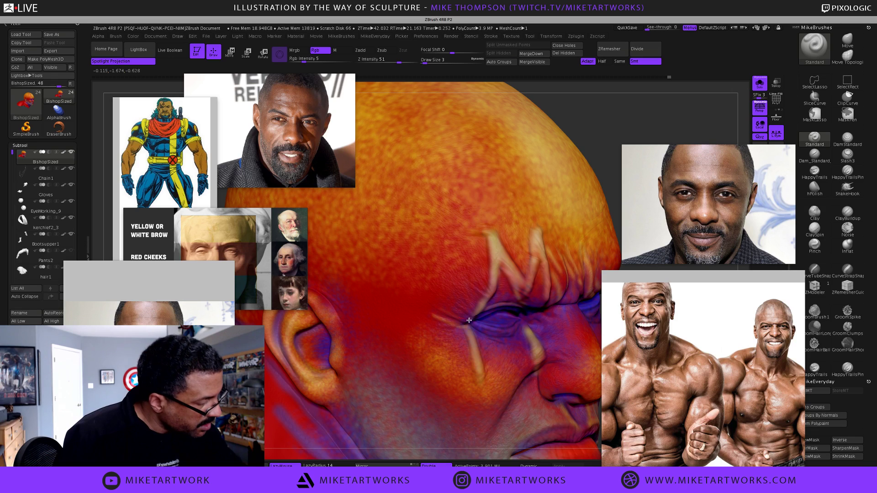
drag(470, 321, 475, 319)
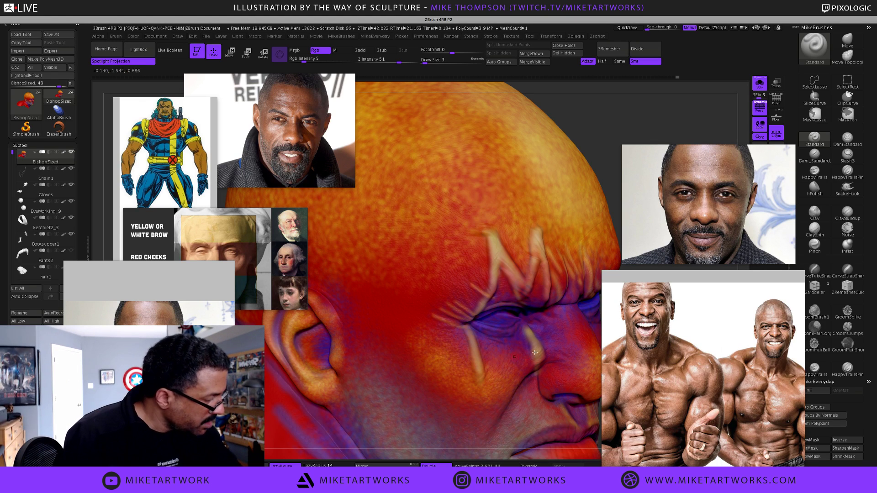
scroll(607, 299, down, 2)
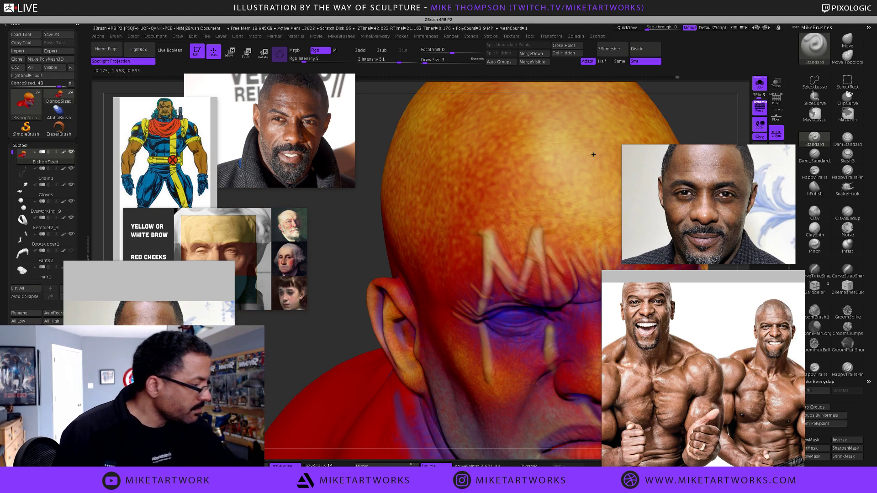
mouse_move(375, 362)
right_down()
mouse_move(347, 368)
mouse_move(342, 350)
right_up()
right_drag(331, 284, 341, 282)
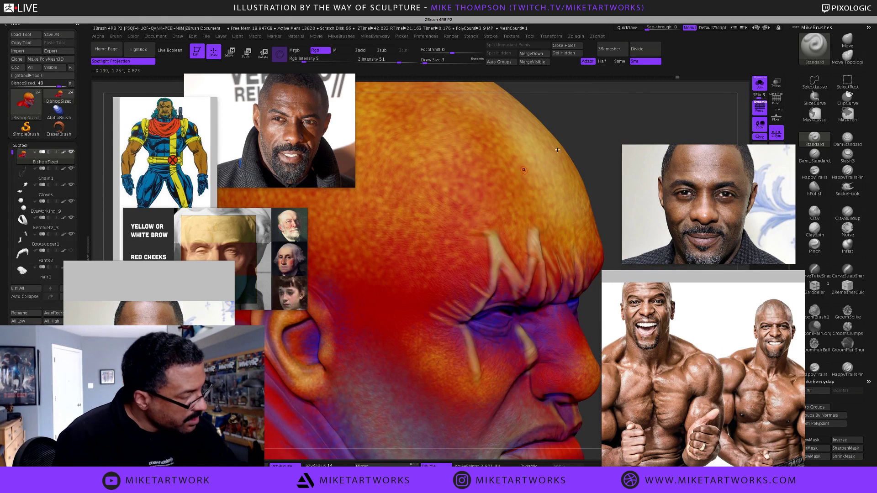
right_drag(654, 122, 654, 120)
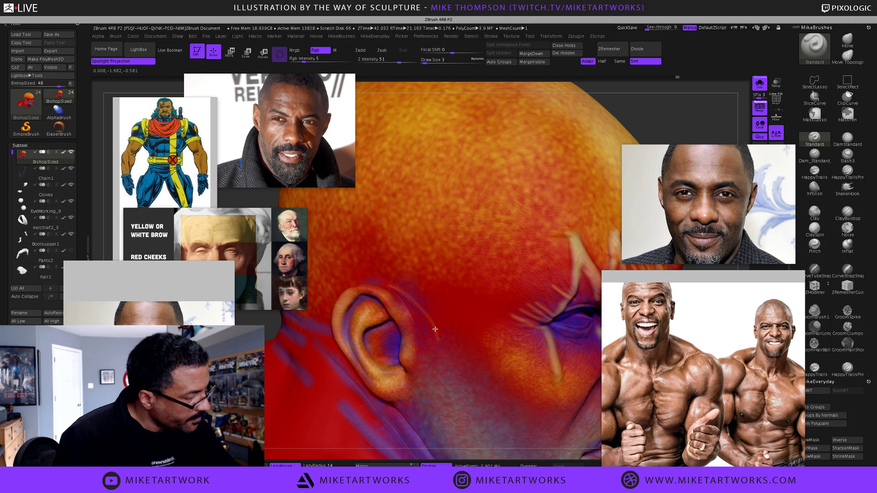
- Examine the painted head from the side and at full frame, turning Solo mode off briefly to compare it with the full character
key(ctrl)
ctrl+drag(388, 283, 433, 317)
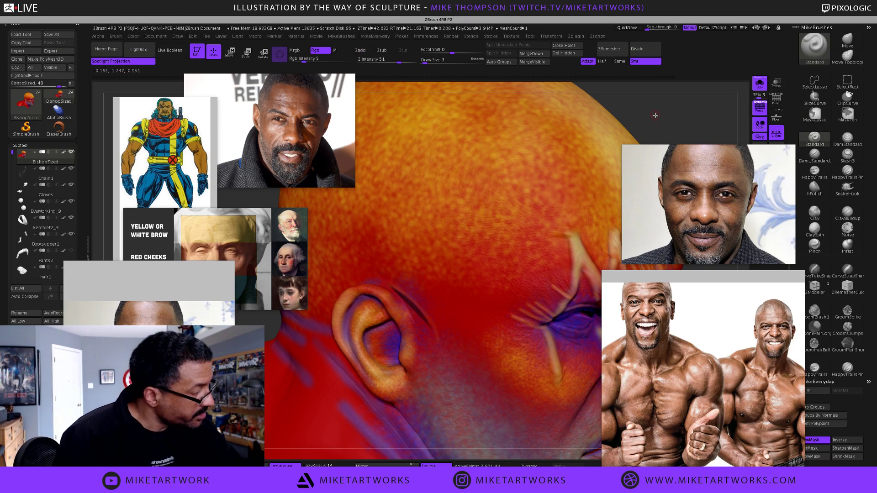
alt+drag(655, 122, 648, 135)
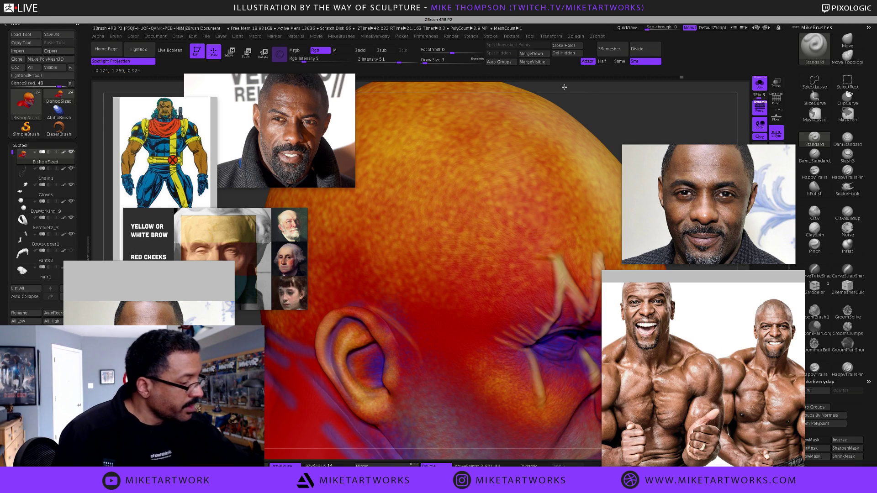
key(f)
mouse_move(542, 377)
mouse_down()
mouse_move(509, 399)
mouse_move(499, 386)
mouse_move(499, 400)
mouse_move(513, 409)
mouse_up()
alt+drag(513, 409, 559, 370)
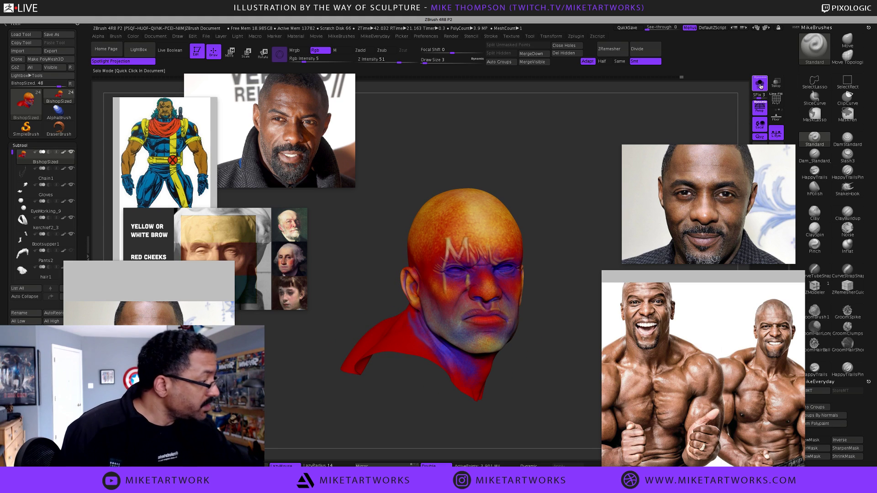
click(759, 84)
mouse_move(565, 309)
mouse_down()
mouse_move(555, 311)
mouse_move(580, 294)
mouse_move(579, 282)
mouse_move(609, 295)
mouse_move(590, 296)
mouse_move(581, 281)
mouse_move(582, 288)
mouse_up()
click(759, 87)
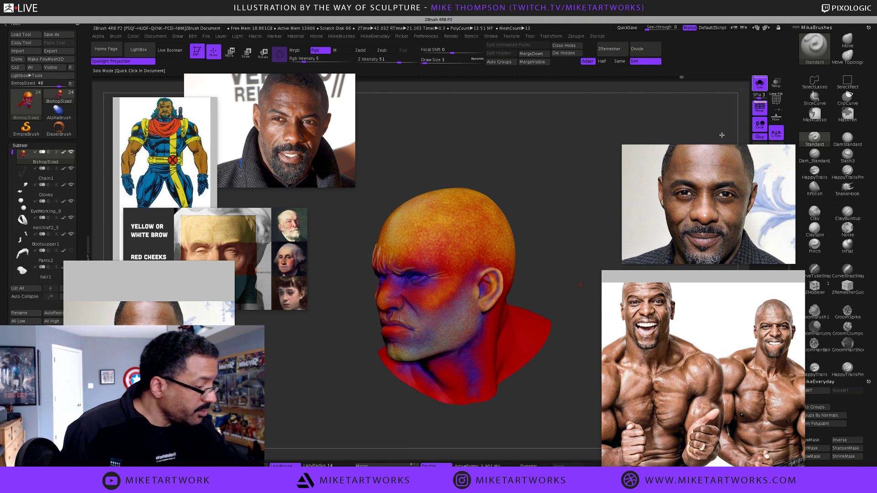
- Set the draw size to 14, choose a lighter orange, and switch the brush stroke to Spray
key(s)
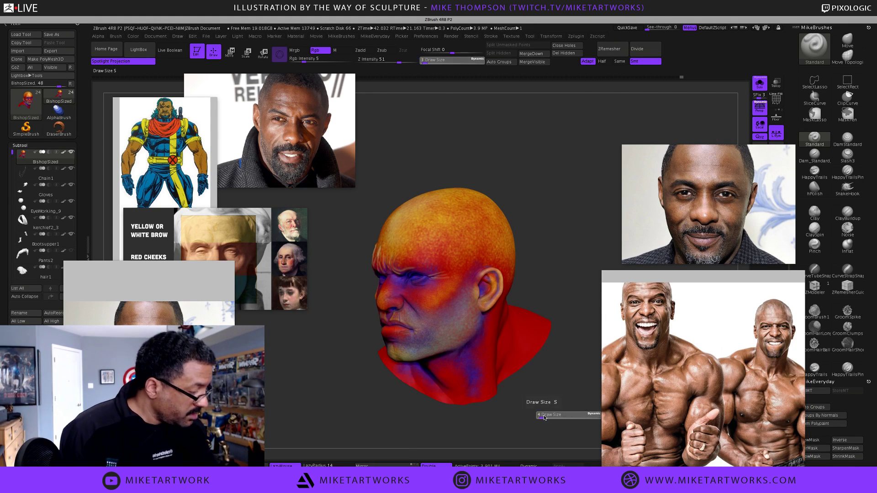
drag(542, 418, 547, 418)
key(space)
drag(488, 388, 406, 213)
drag(566, 353, 565, 343)
key(space)
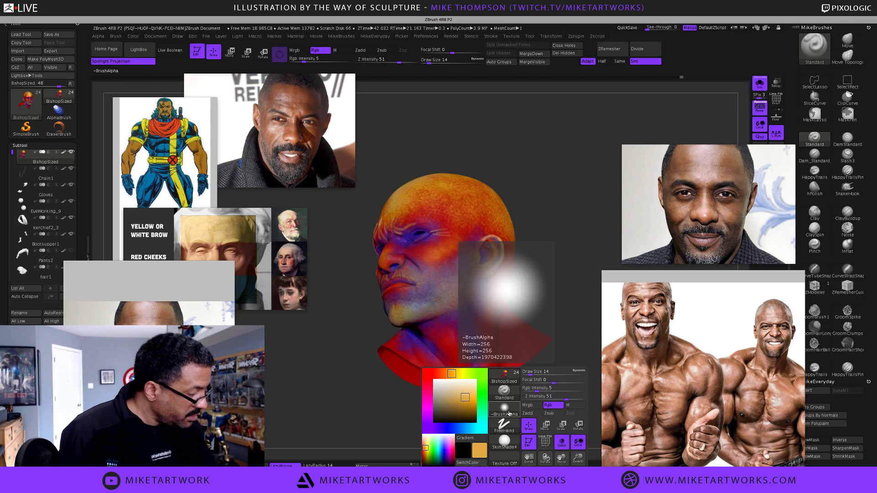
click(505, 425)
click(399, 434)
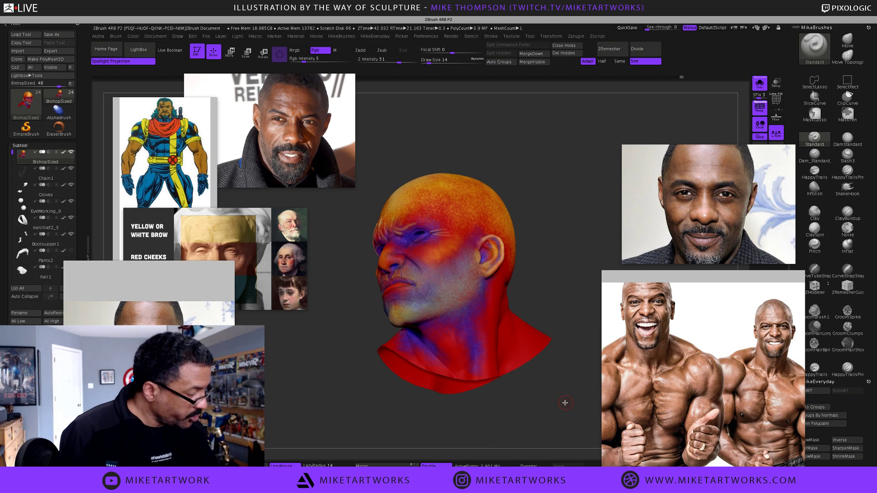
- Minimise the floating reference images that cover the canvas around the head
key(space)
click(540, 409)
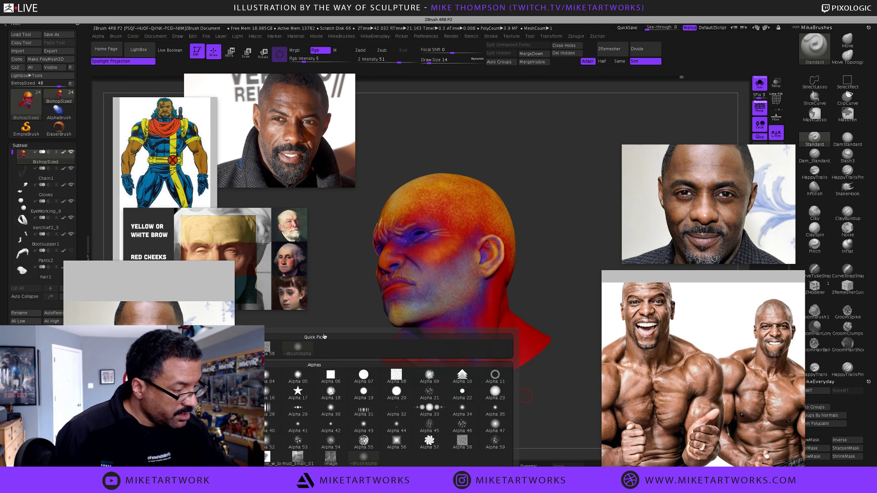
key(space)
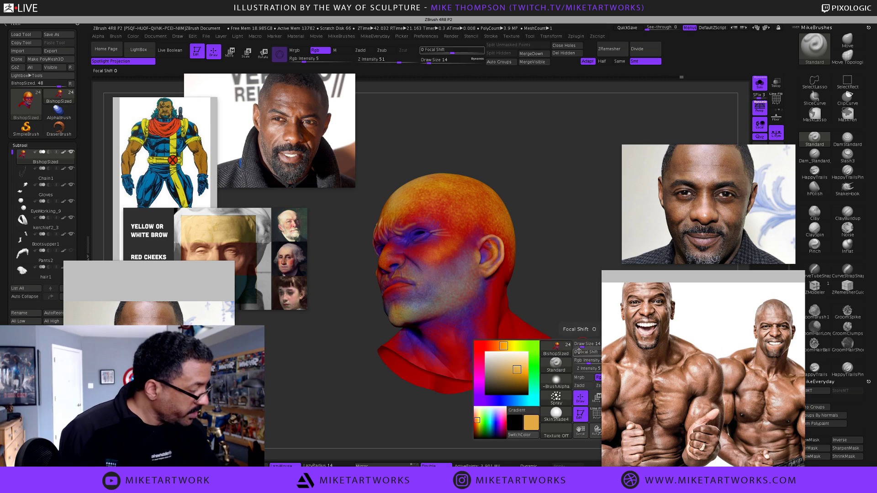
click(557, 381)
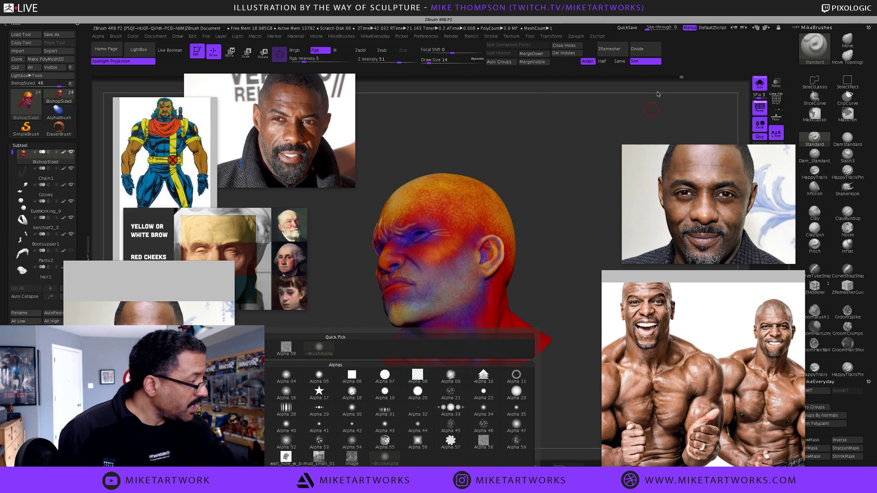
click(598, 10)
click(616, 83)
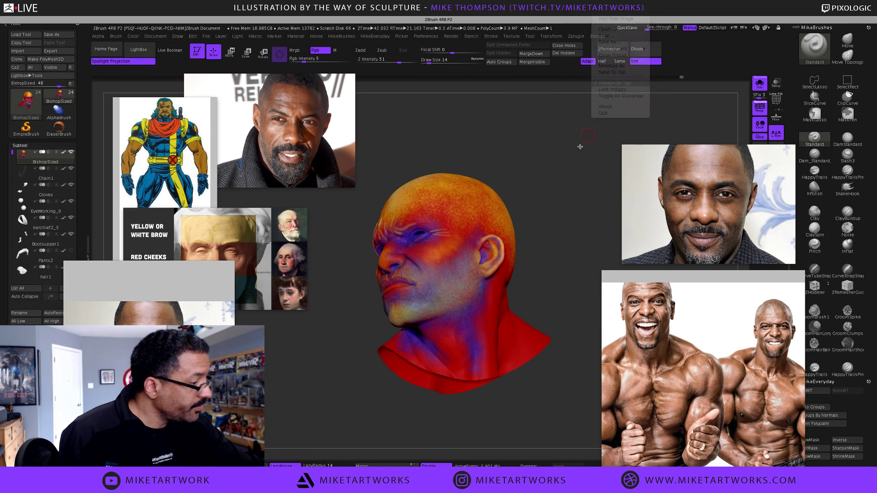
click(562, 188)
- Choose Alpha 21 for the spray brush, set the draw size to 20, and spray light orange mottling onto the front of the neck
key(space)
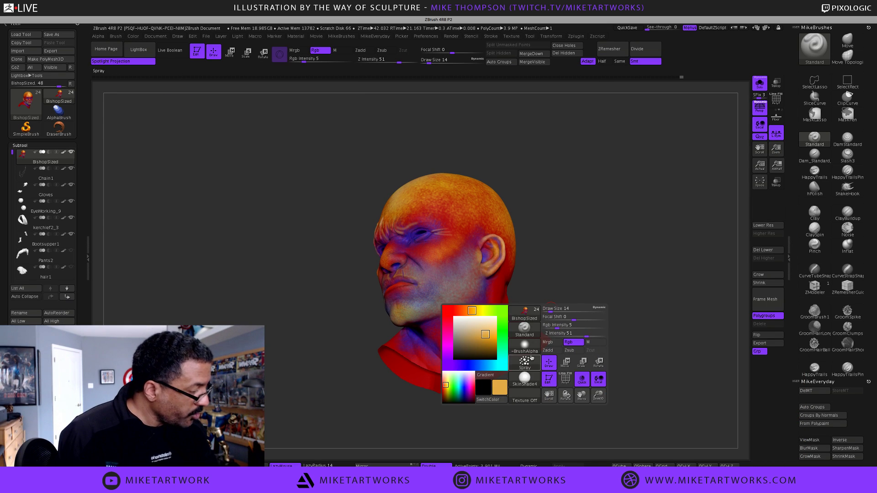
click(524, 346)
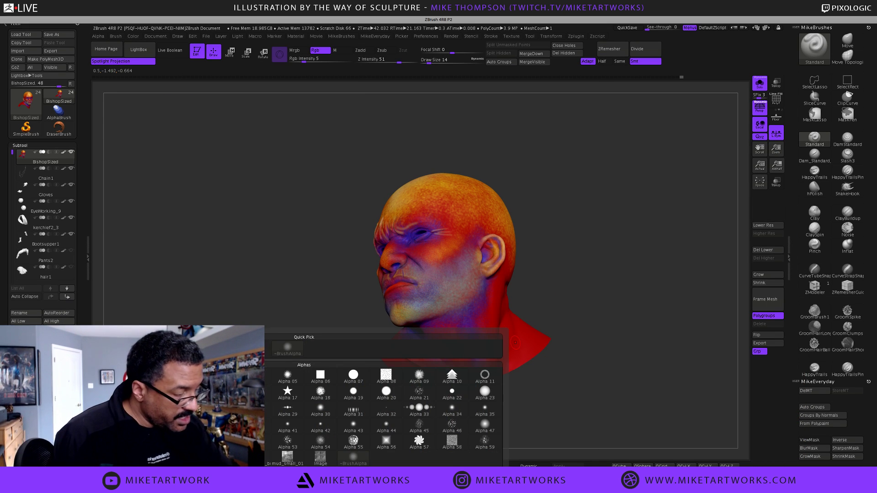
mouse_move(579, 357)
mouse_down()
mouse_move(585, 366)
mouse_move(583, 359)
mouse_move(526, 404)
mouse_up()
text(s20)
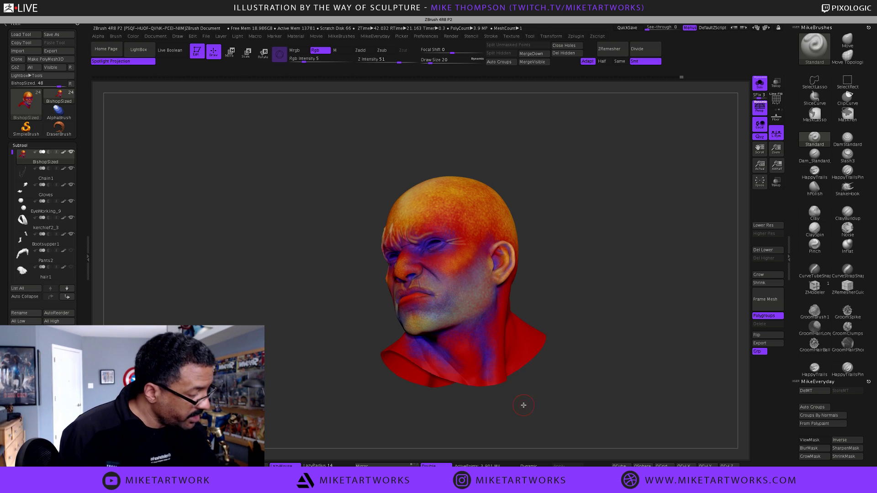
key(Return)
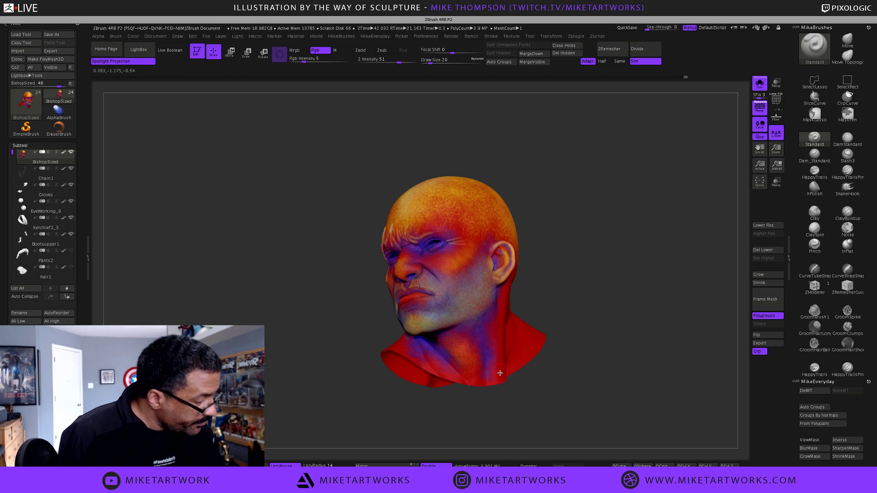
drag(499, 374, 486, 390)
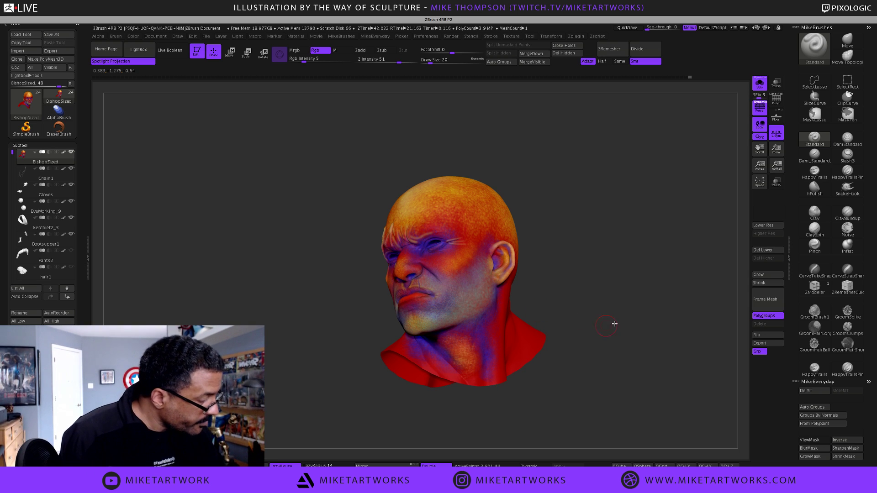
- Change the paint colour to a dark indigo and set the Rgb Intensity to 14
mouse_move(615, 324)
mouse_down()
mouse_move(529, 418)
mouse_move(537, 429)
mouse_up()
key(space)
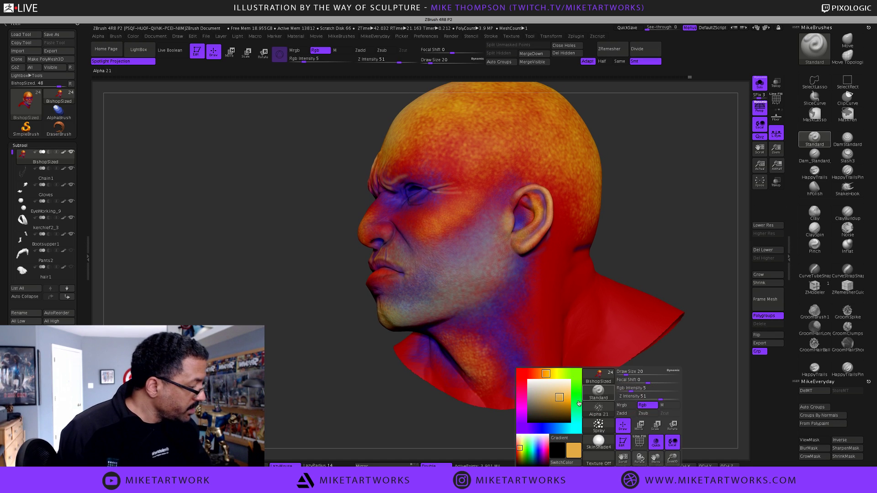
drag(558, 398, 503, 330)
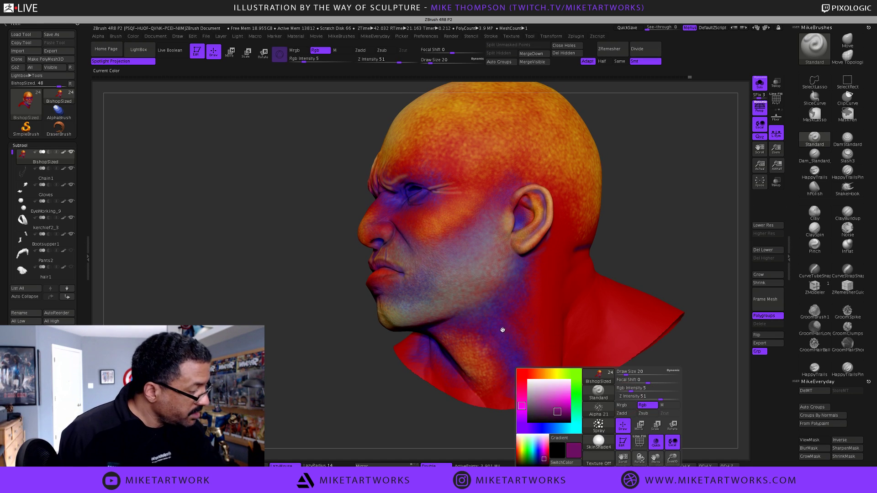
key(space)
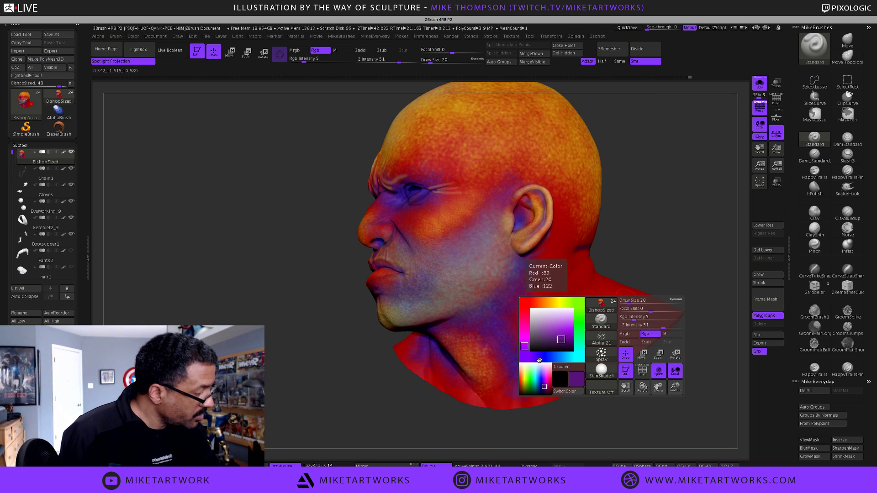
click(635, 319)
text(14)
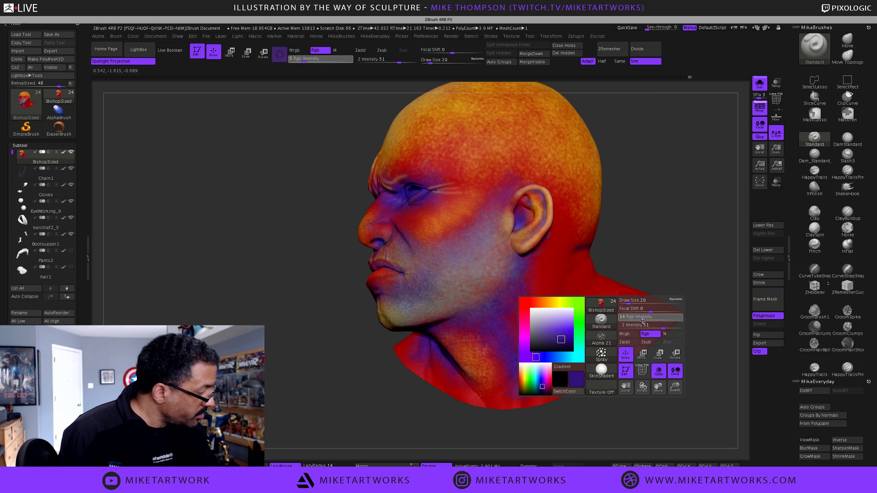
key(Return)
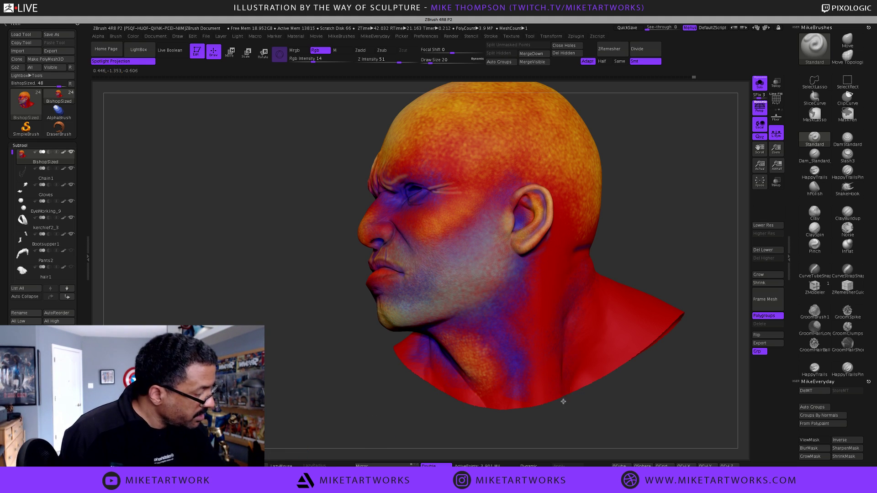
- Set the draw size to 8 and Rgb Intensity to 26, and spray indigo along the neck muscle behind the ear
drag(613, 419, 628, 338)
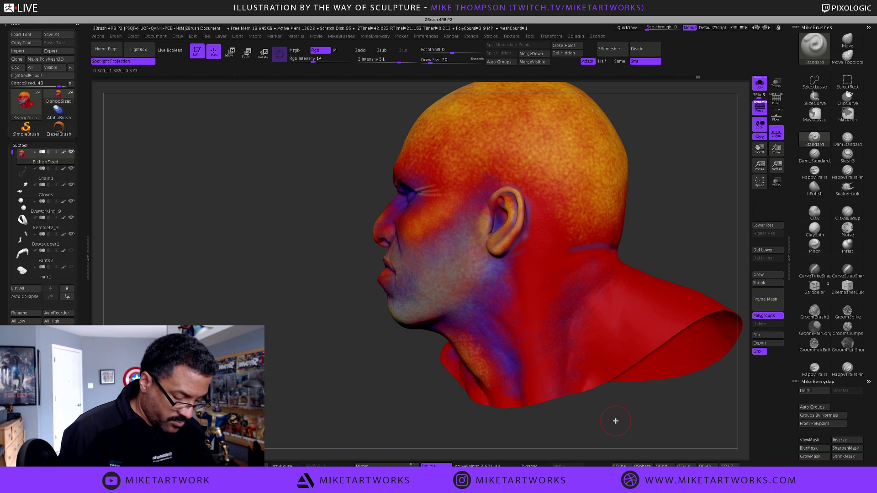
text(s8)
key(Return)
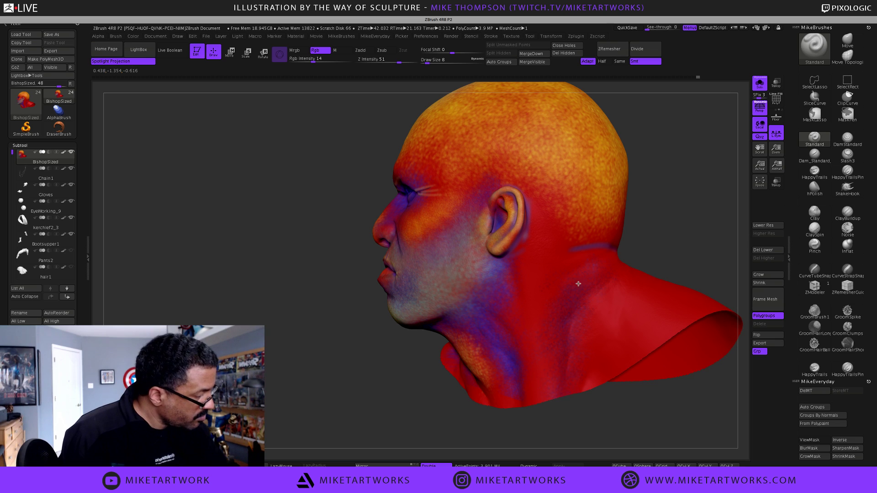
key(space)
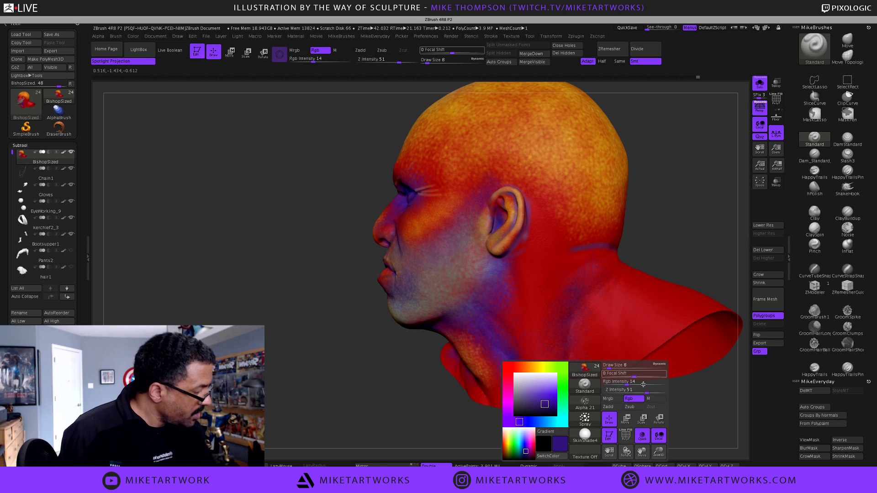
drag(630, 382, 638, 370)
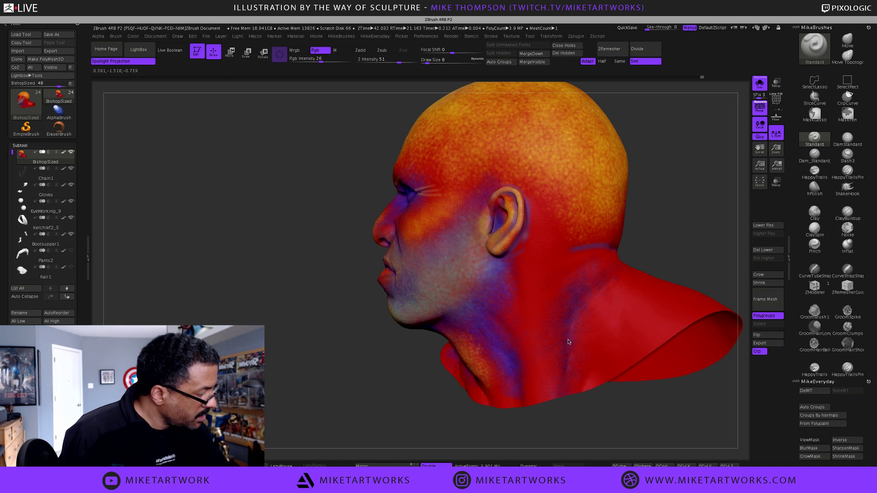
- Spray indigo shading along the neck tendons and below the ear on both sides of the head
drag(573, 426, 528, 374)
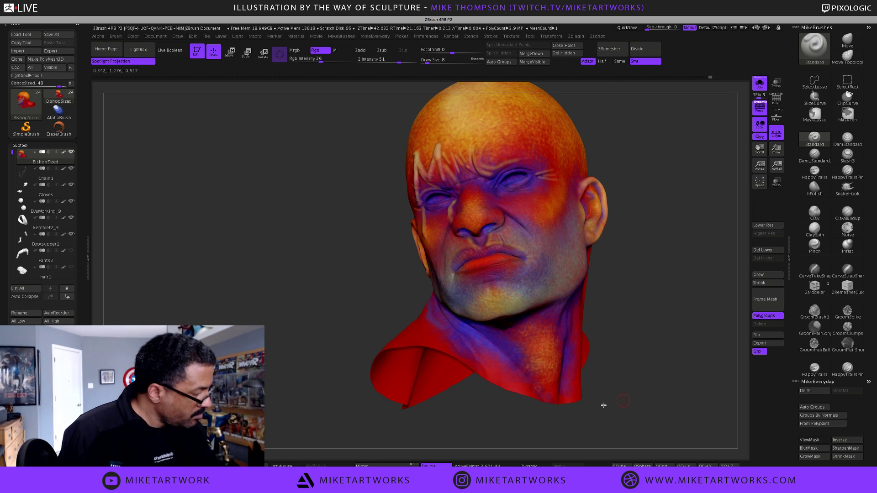
drag(603, 405, 603, 407)
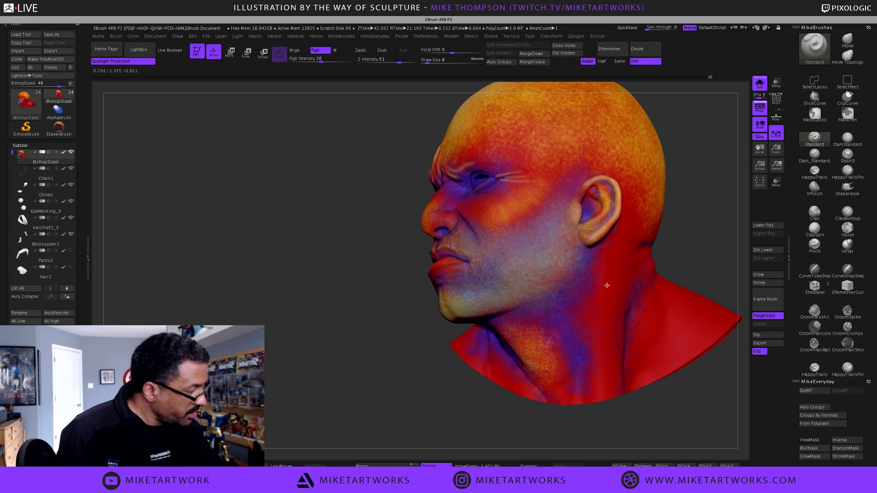
drag(624, 434, 670, 430)
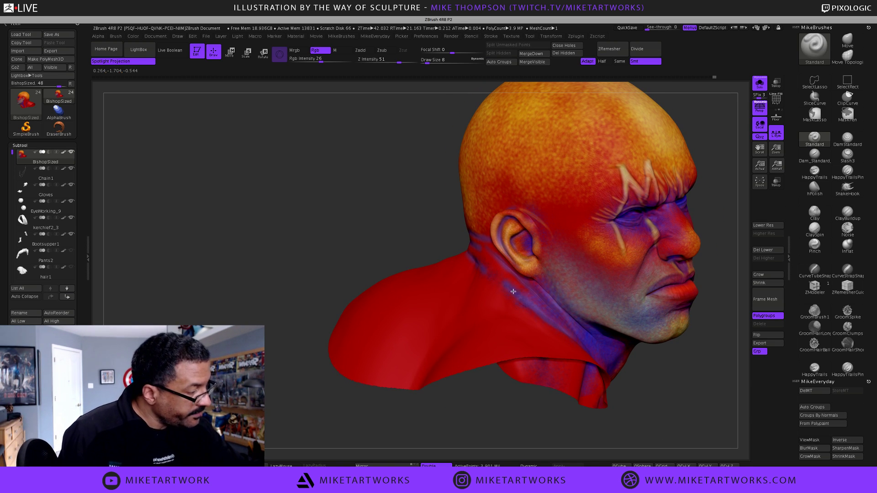
drag(627, 404, 632, 398)
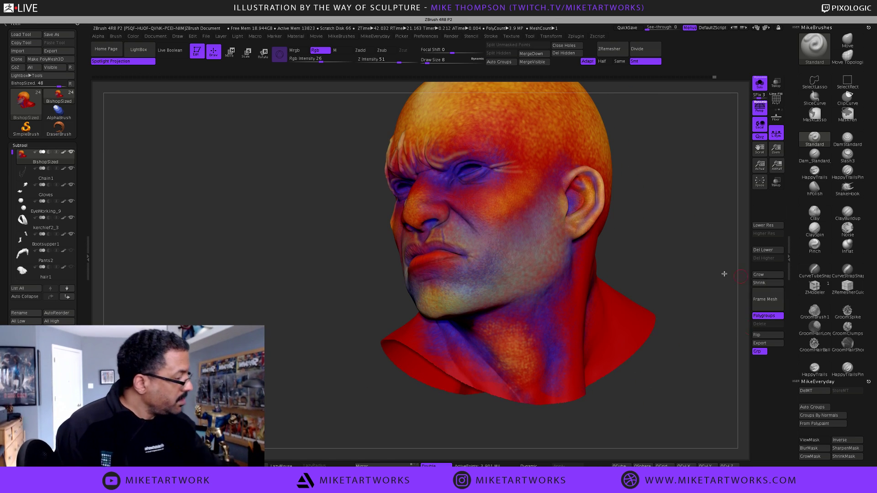
- Re-isolate the head with a lasso selection that includes more of the upper chest and shoulders, and quick-save the project
key(ctrl+shift)
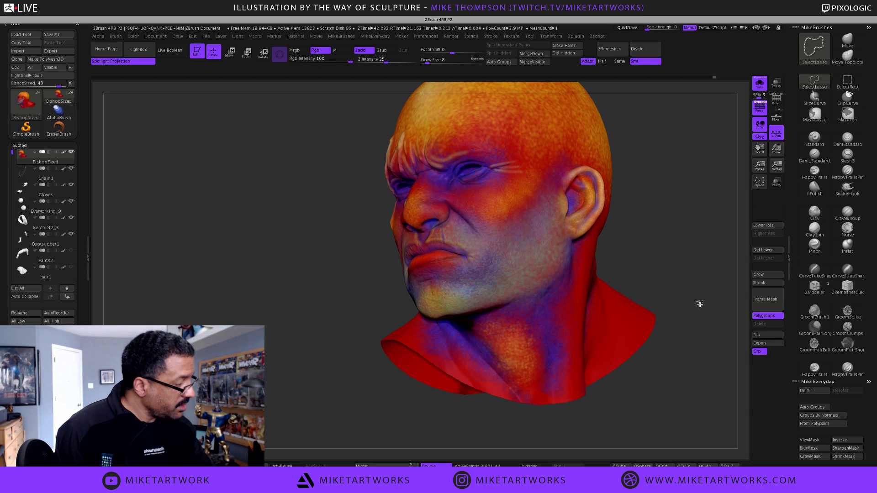
ctrl+shift+click(699, 304)
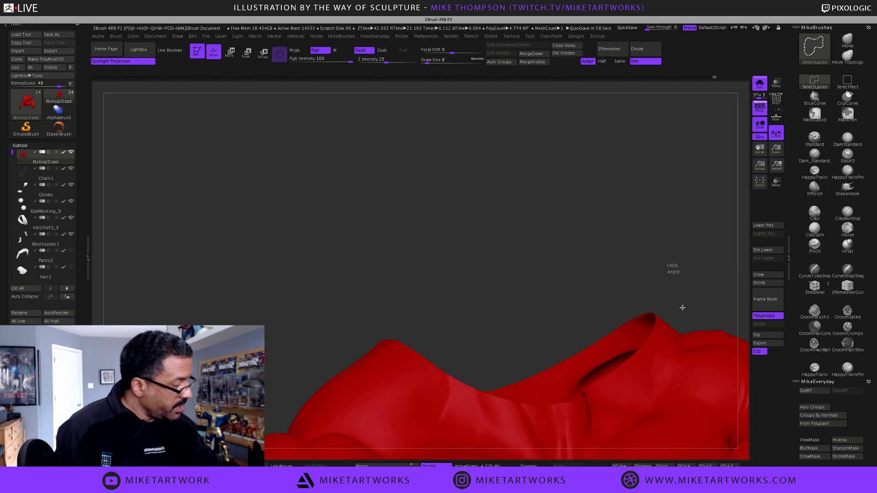
mouse_move(682, 307)
ctrl+shift+mouse_down()
mouse_move(571, 445)
mouse_move(322, 361)
mouse_move(310, 247)
ctrl+shift+mouse_up()
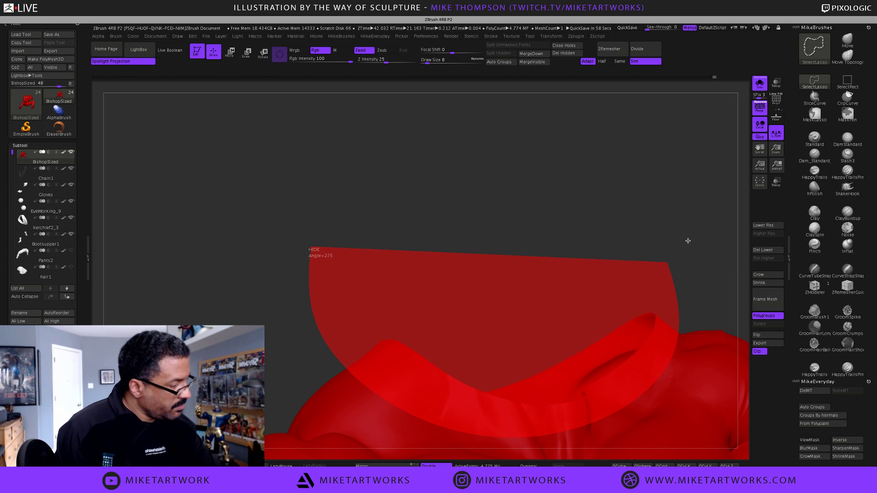
ctrl+alt+shift+drag(688, 240, 660, 269)
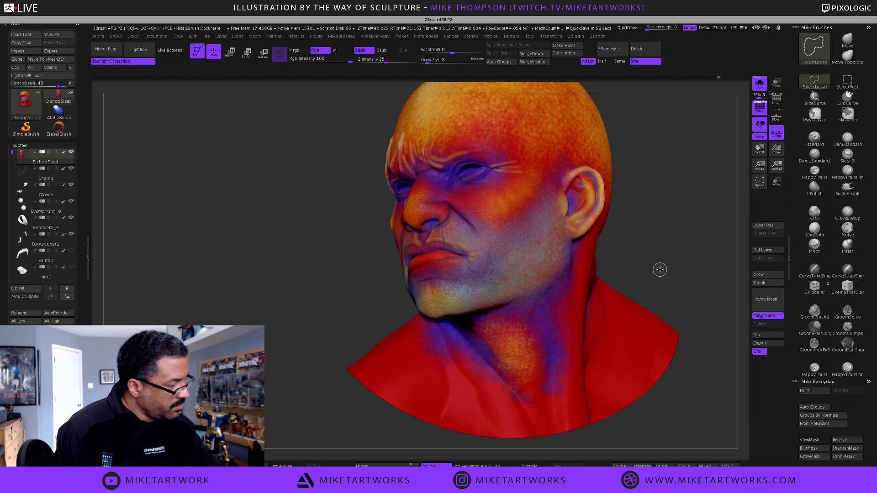
drag(272, 261, 280, 282)
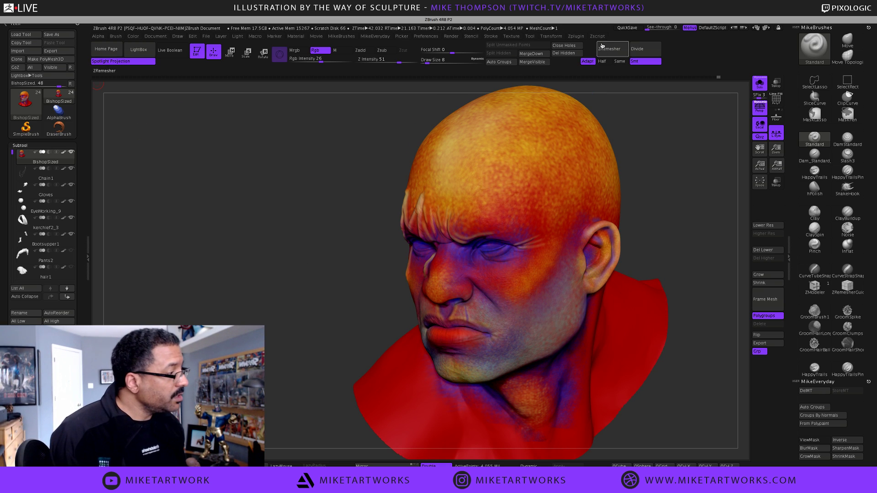
click(628, 27)
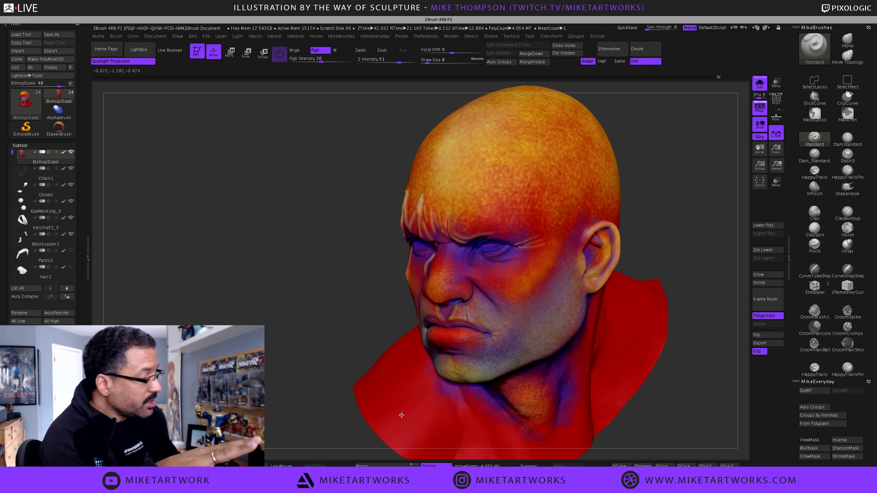
- Set the draw size to 22 and spray indigo onto the temple just in front of the ear
drag(717, 273, 677, 270)
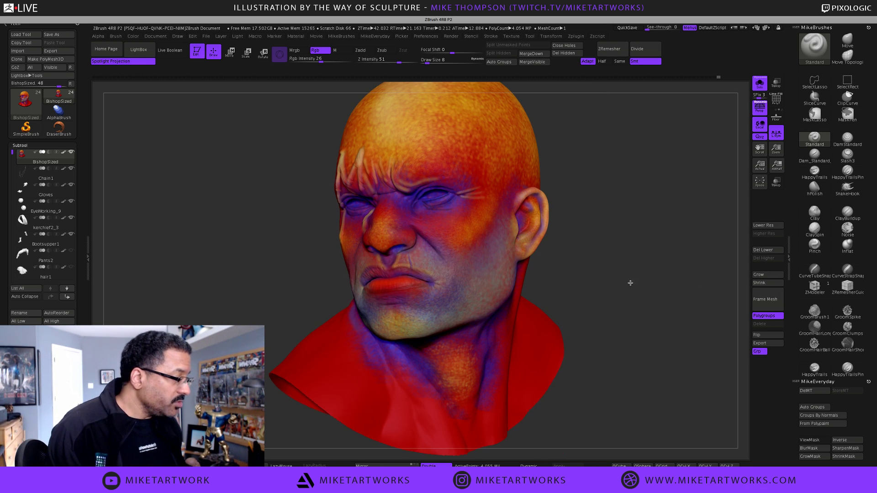
drag(635, 292, 652, 362)
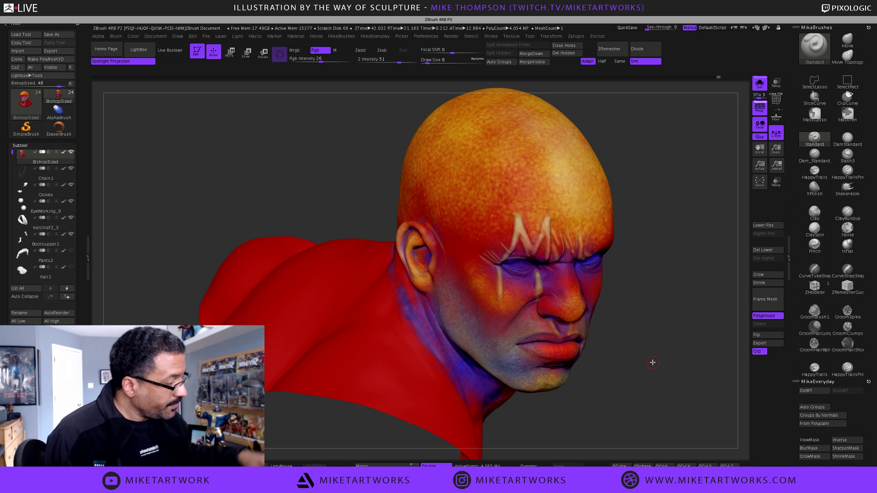
key(space)
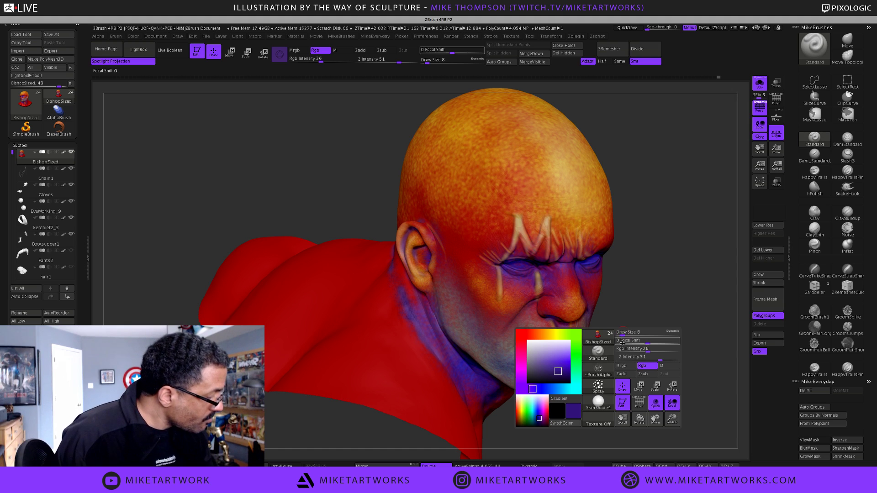
key(s)
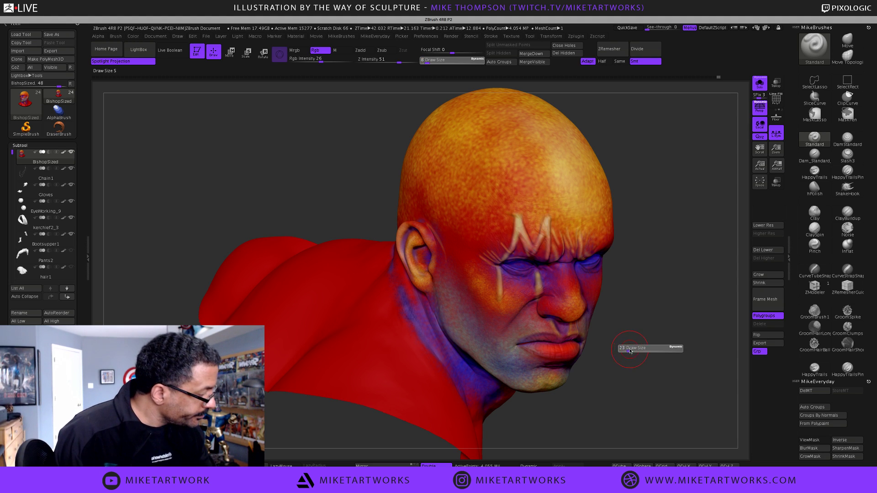
drag(630, 351, 629, 351)
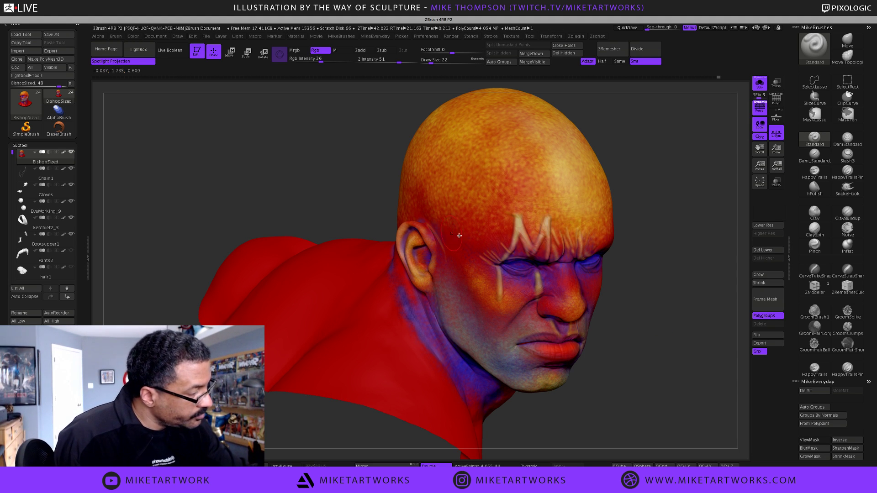
- Set the draw size to 12 and spray indigo across the temple between the ear and the eye
drag(662, 302, 635, 327)
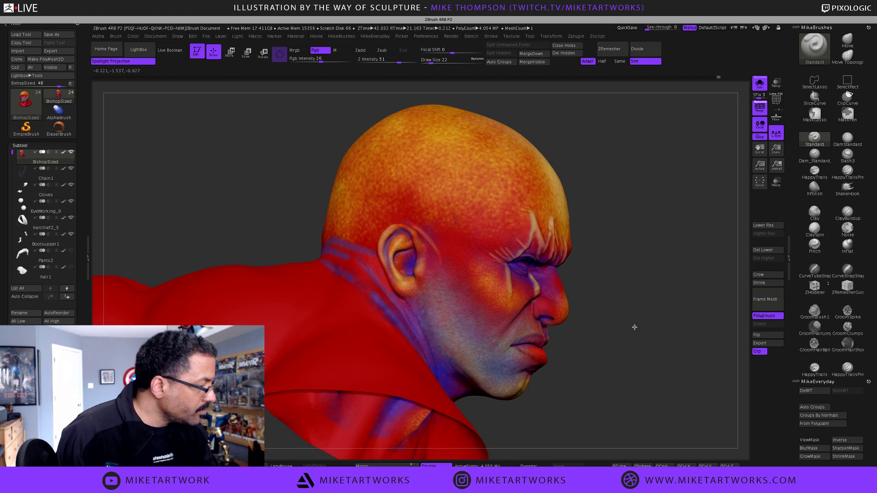
key(s)
drag(454, 238, 492, 254)
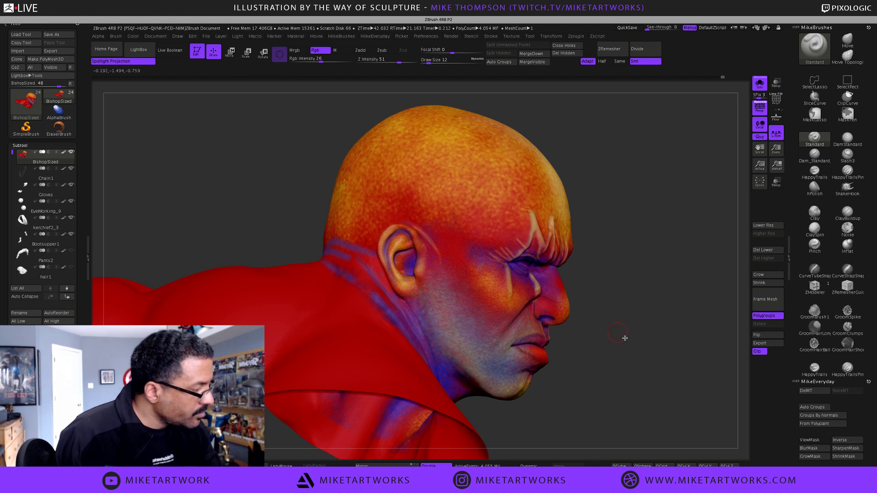
- Touch up the temple between the eye and ear on the other side of the head with a short spray stroke
drag(599, 390, 607, 302)
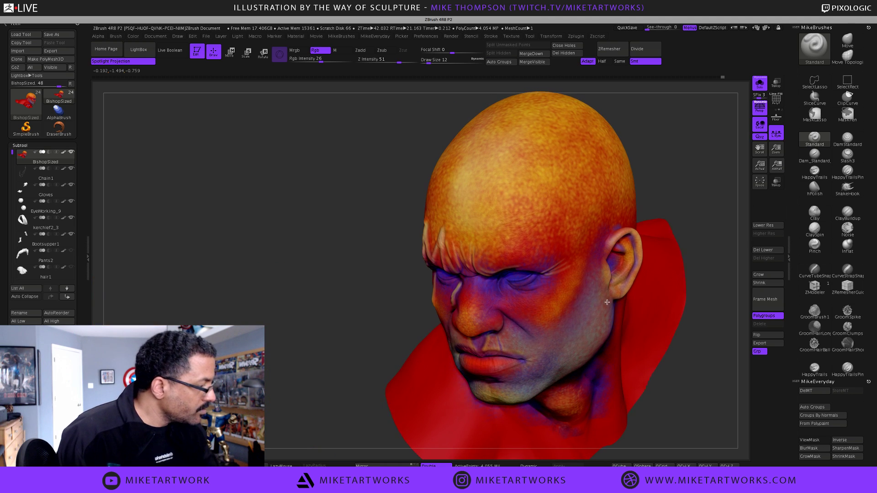
drag(579, 253, 587, 242)
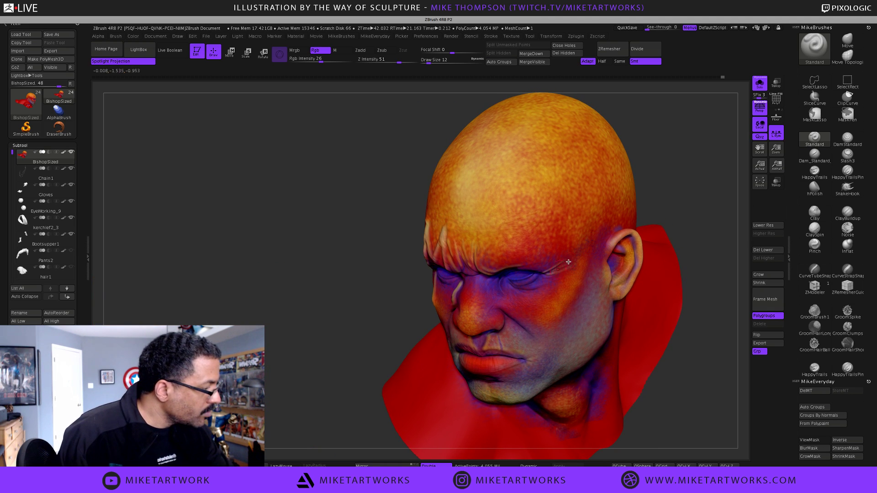
- Switch the Standard brush to the FreeHand stroke with a soft round alpha
drag(680, 387, 693, 373)
mouse_move(628, 315)
mouse_down()
mouse_move(640, 325)
mouse_move(608, 346)
mouse_move(612, 359)
mouse_up()
key(space)
click(581, 406)
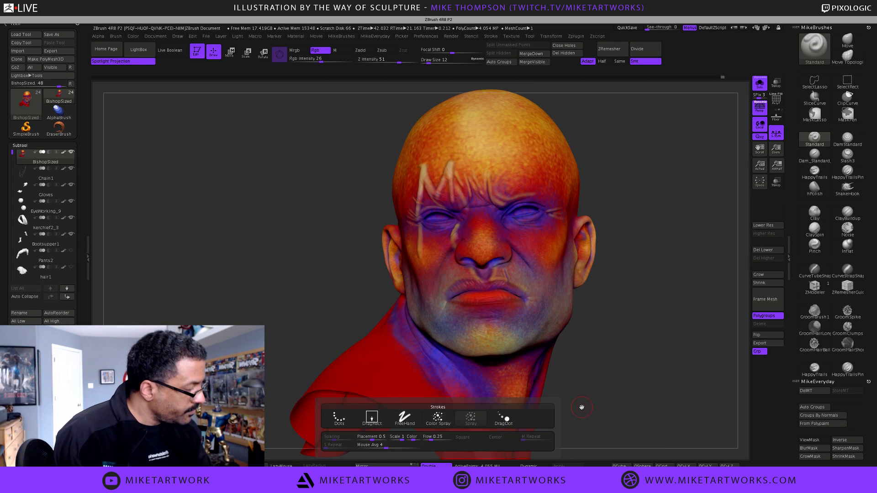
click(406, 420)
key(space)
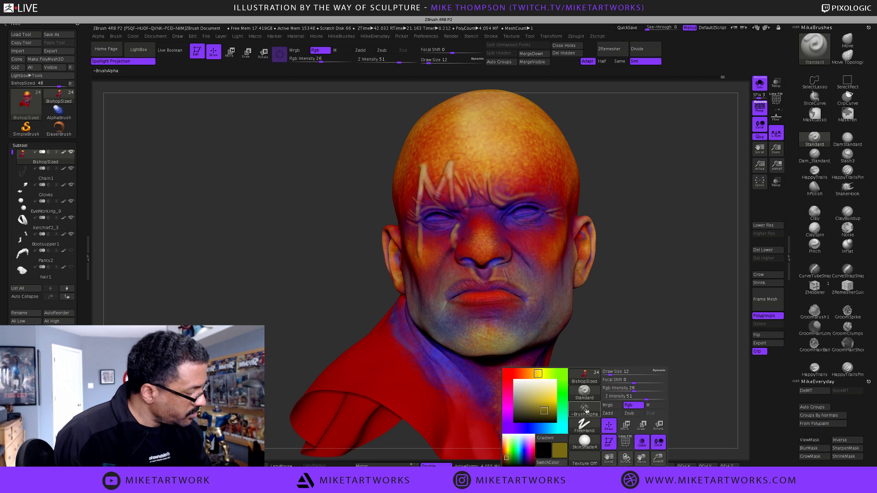
click(584, 408)
click(183, 375)
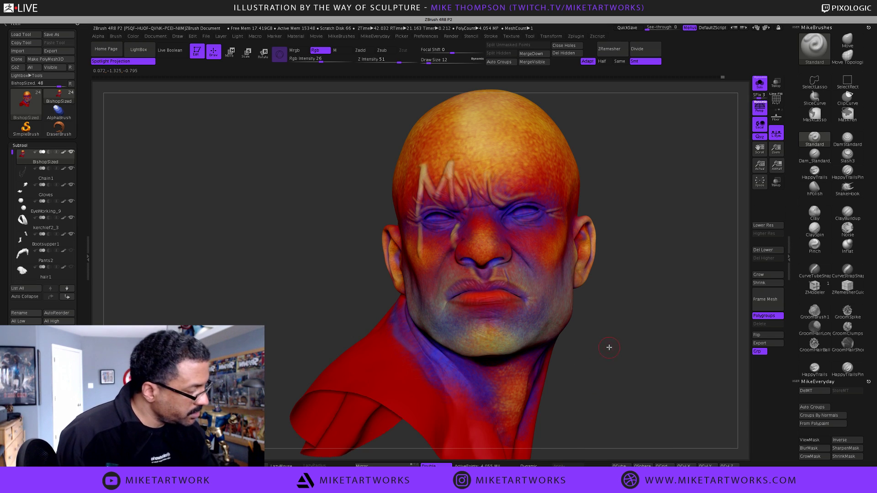
- Turn on LazyMouse for the Standard brush
drag(609, 348, 390, 309)
key(space)
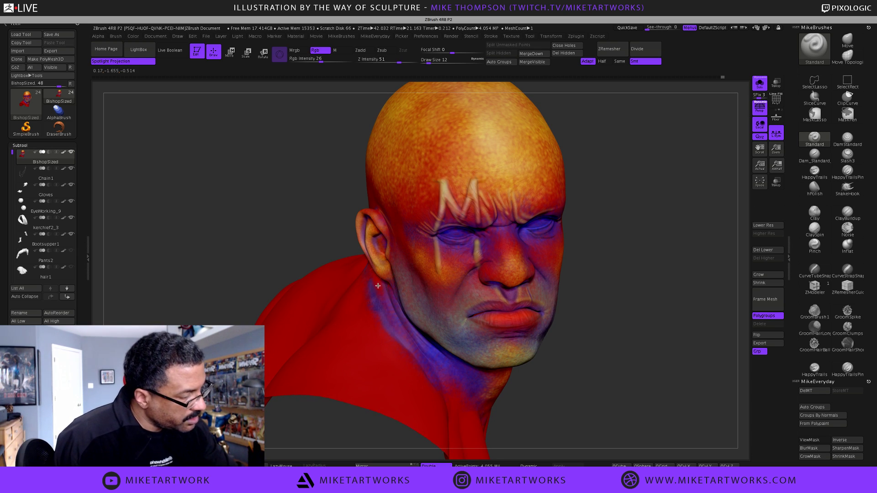
mouse_move(581, 361)
mouse_down()
mouse_move(557, 383)
mouse_move(569, 386)
mouse_up()
key(s)
key(l)
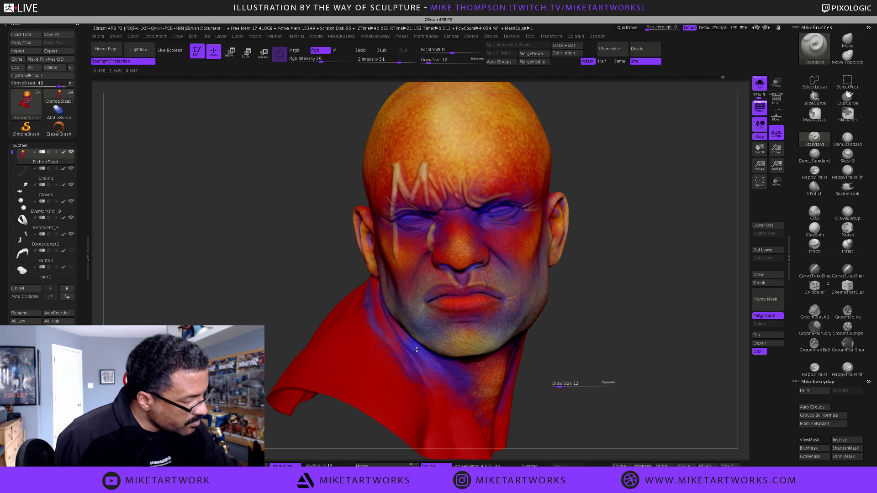
mouse_move(577, 383)
mouse_down()
mouse_move(597, 347)
mouse_move(612, 378)
mouse_move(523, 390)
mouse_up()
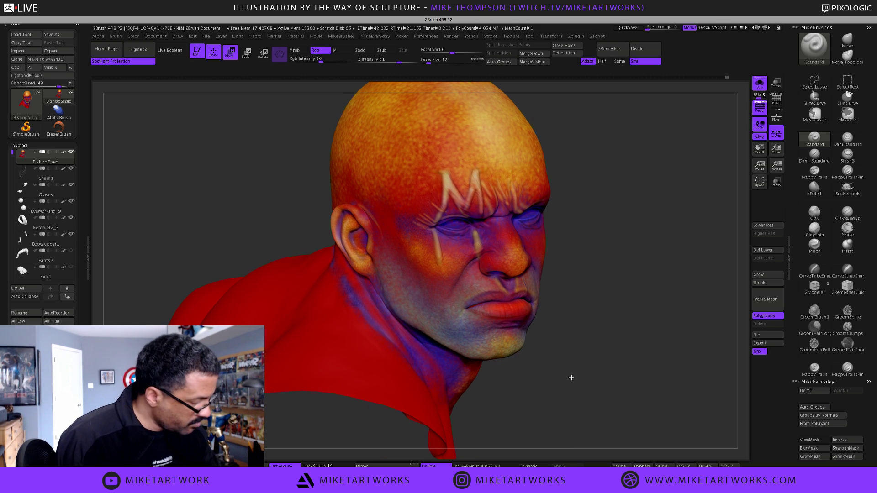
text(ws)
text(9)
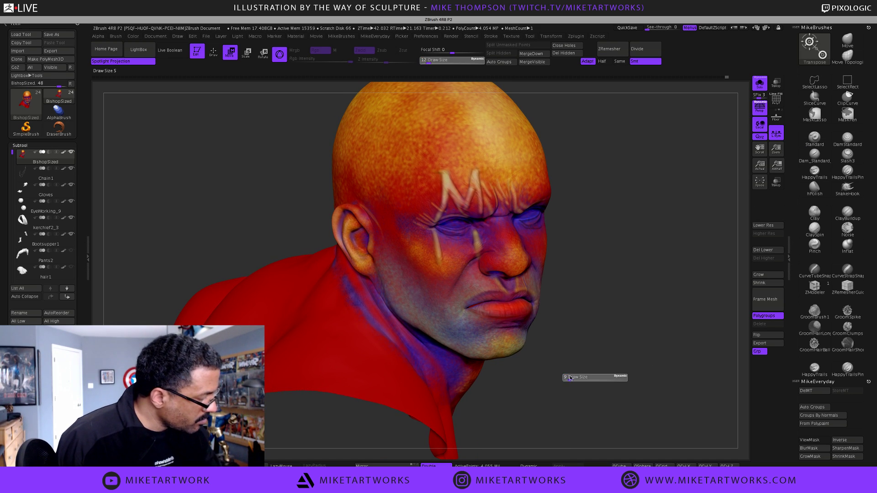
key(Return)
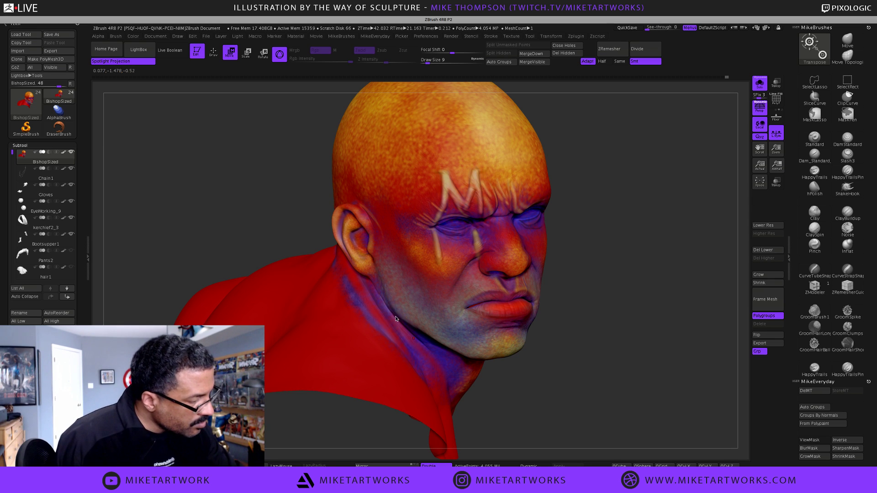
text(s17)
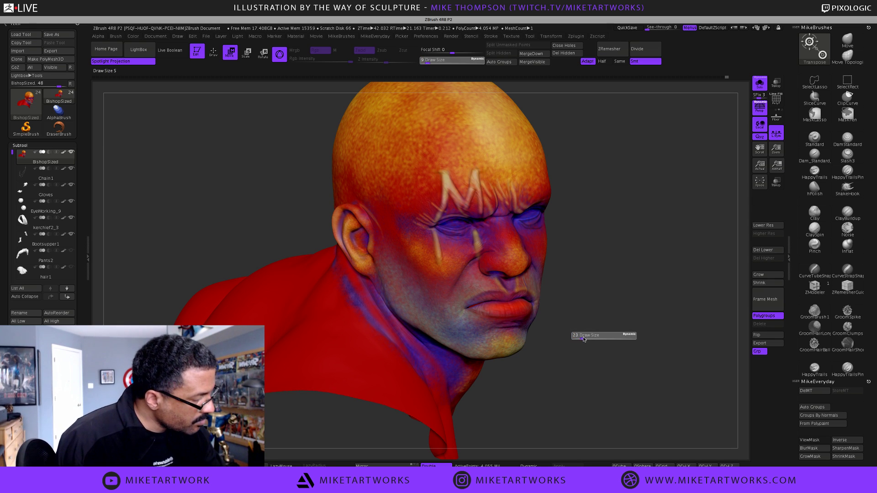
key(Return)
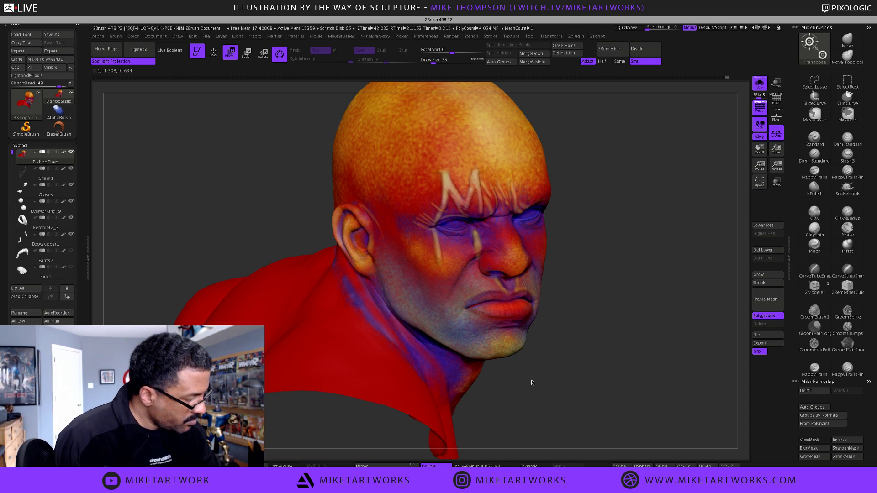
text(s56)
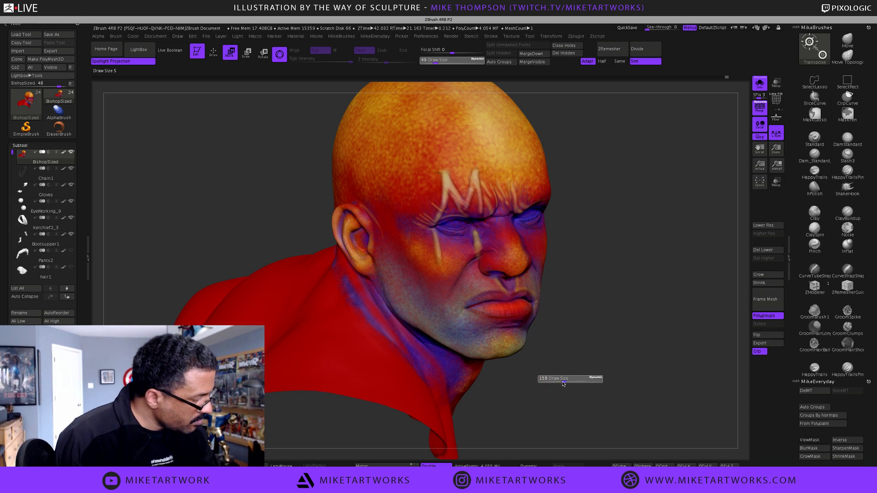
key(Return)
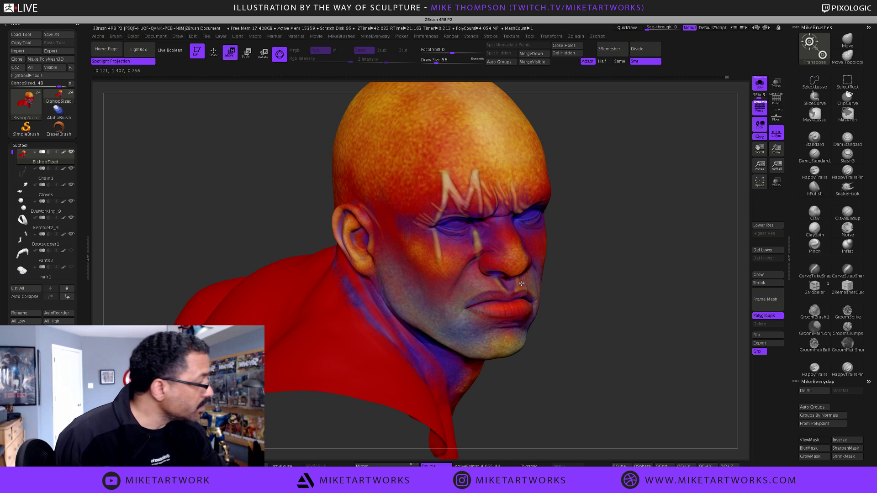
key(q)
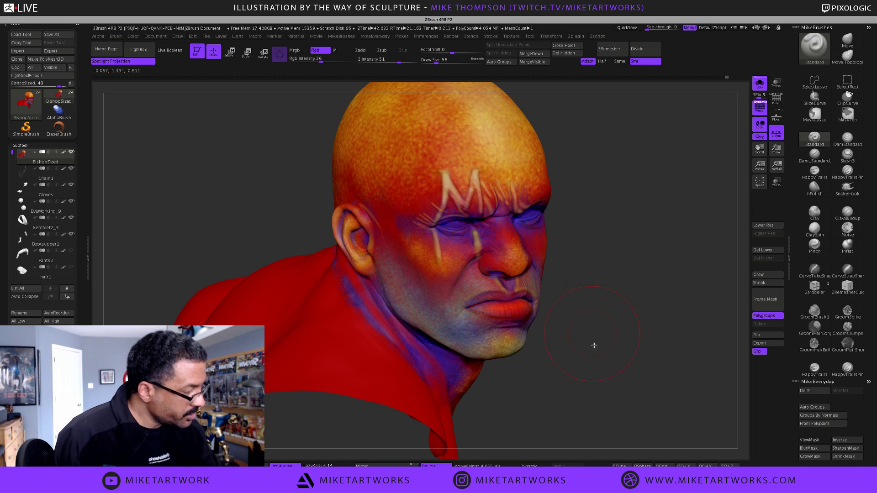
key(s)
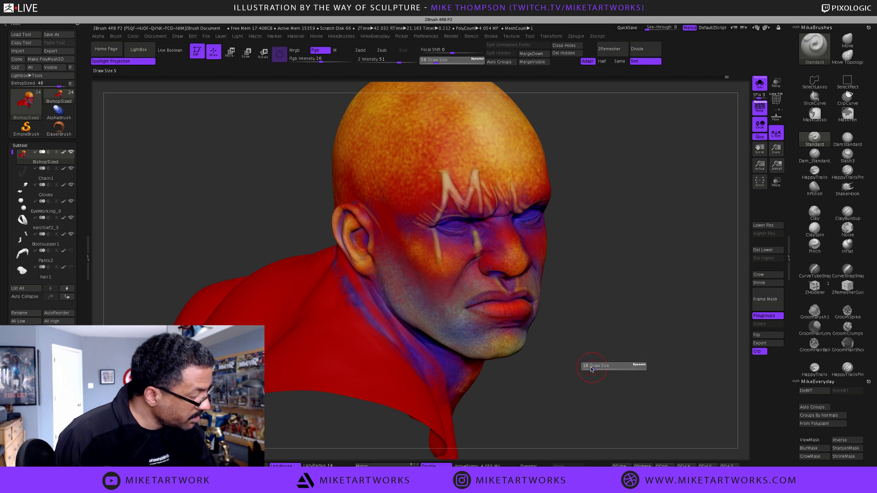
mouse_move(592, 369)
mouse_down()
mouse_move(558, 349)
mouse_move(588, 320)
mouse_up()
- Set the paint colour to a bright yellow
drag(612, 256, 611, 255)
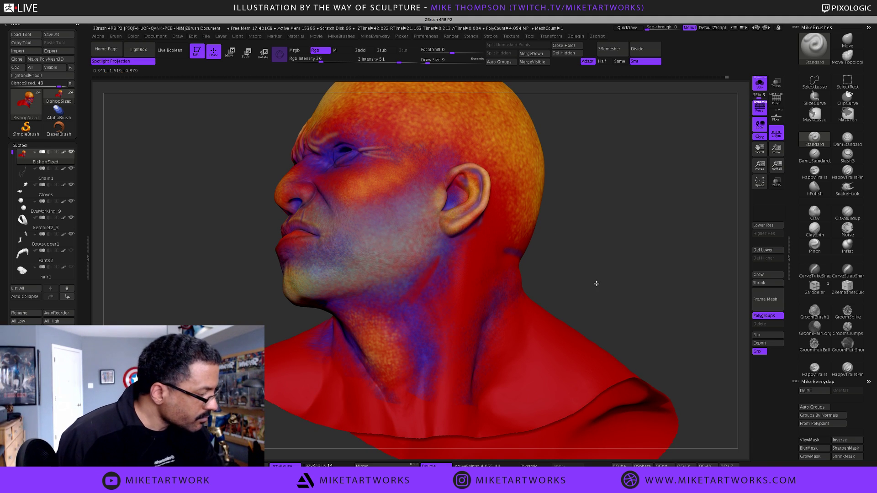
drag(597, 283, 561, 406)
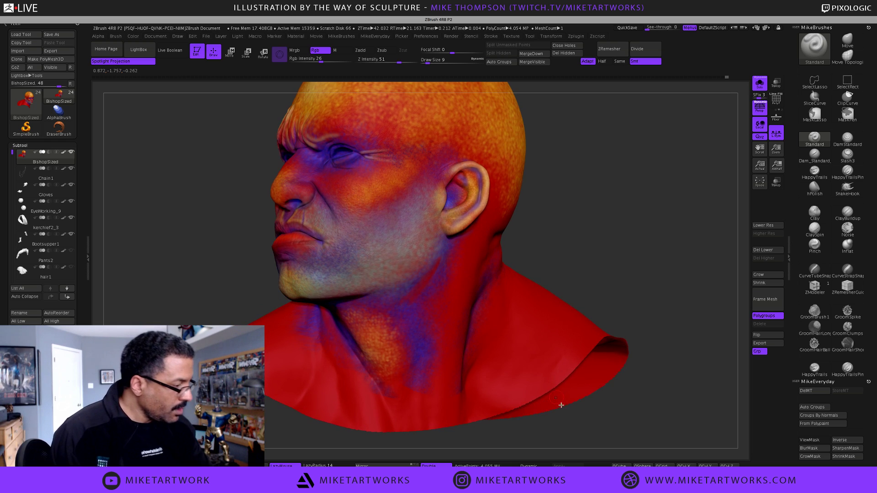
right_click(561, 405)
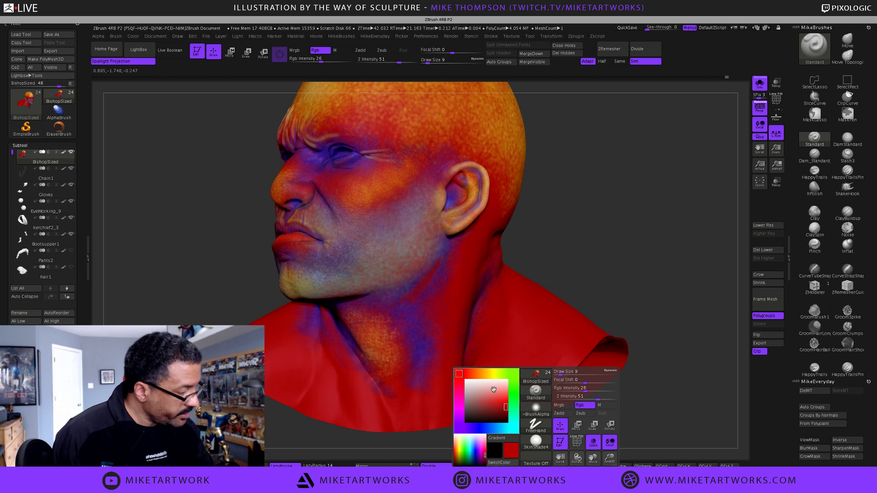
click(492, 374)
click(507, 400)
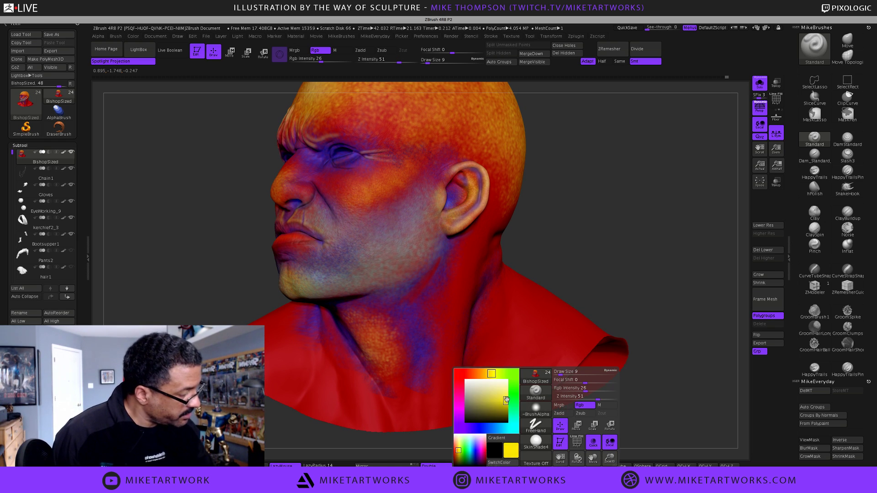
- Try a yellow stroke at draw size 20 down the neck tendon below the ear, and undo it
key(s)
drag(613, 284, 618, 286)
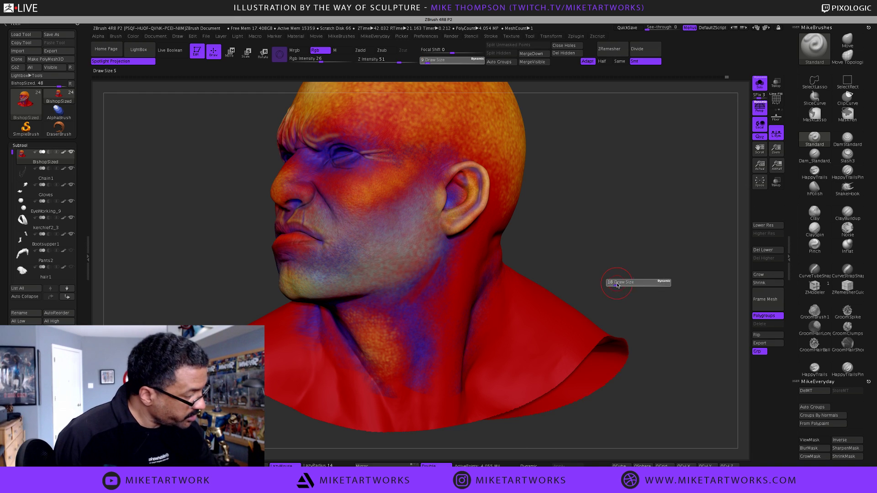
drag(473, 242, 450, 390)
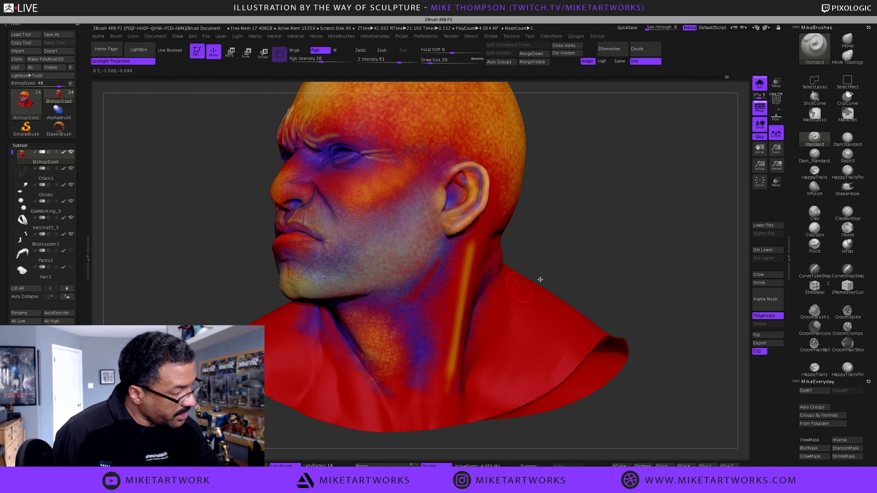
key(ctrl)
- Set the Rgb Intensity to 5 and the draw size to 39, and paint soft yellow down the neck tendon below the ear
key(space)
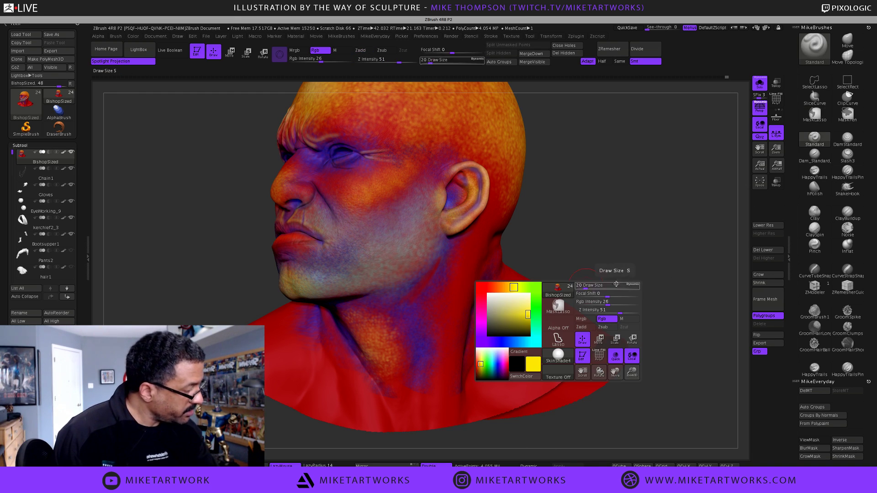
drag(607, 303, 590, 305)
key(s)
drag(635, 285, 641, 288)
mouse_move(477, 243)
mouse_down()
mouse_move(445, 386)
mouse_move(445, 434)
mouse_move(445, 418)
mouse_up()
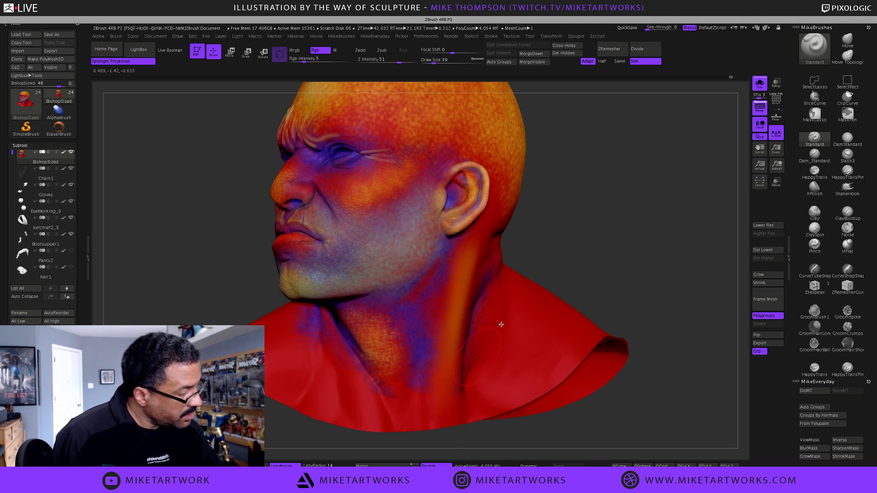
- Set the draw size to 8 and paint a yellow highlight along the skin fold at the base of the skull
mouse_move(595, 237)
mouse_down()
mouse_move(609, 257)
mouse_move(627, 254)
mouse_up()
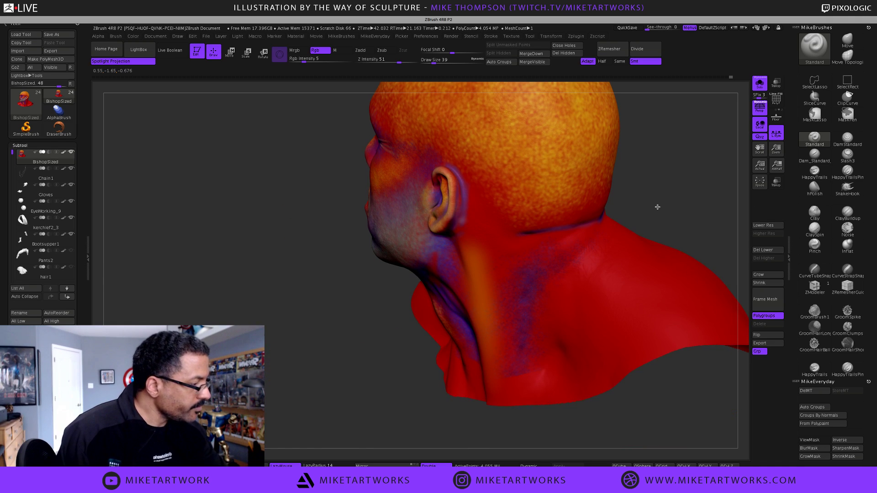
drag(657, 207, 664, 208)
text(s8)
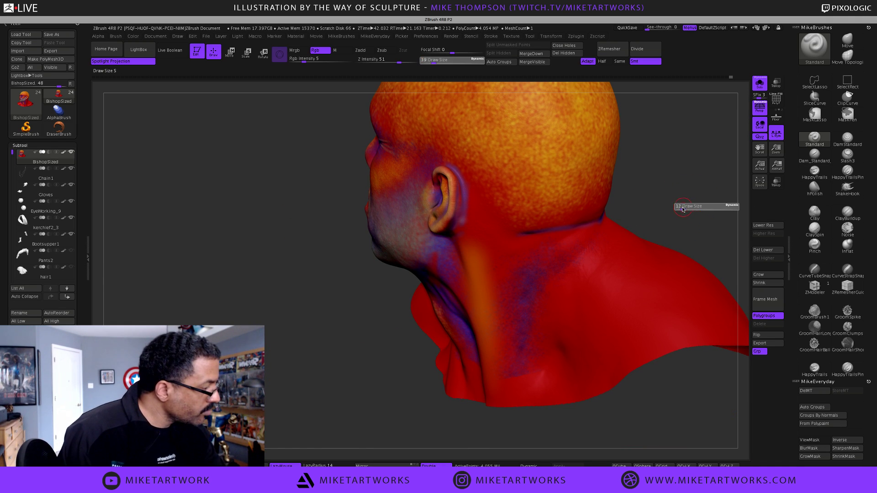
key(Return)
drag(498, 241, 615, 203)
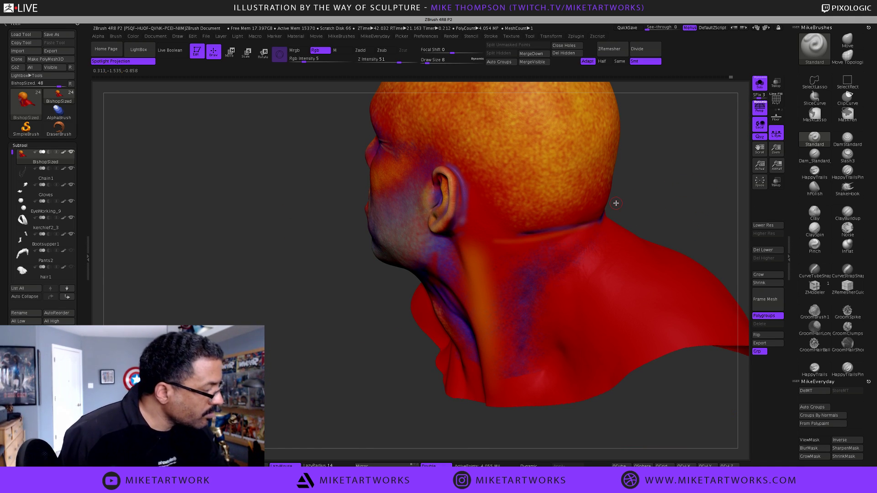
- Set the draw size to 22 and extend the yellow from the skull-base fold towards the ear
text(s)
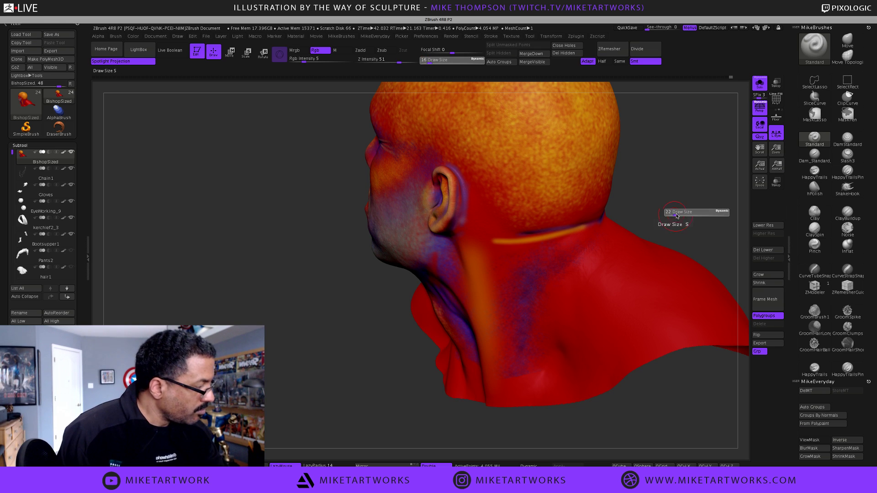
text(22)
key(Return)
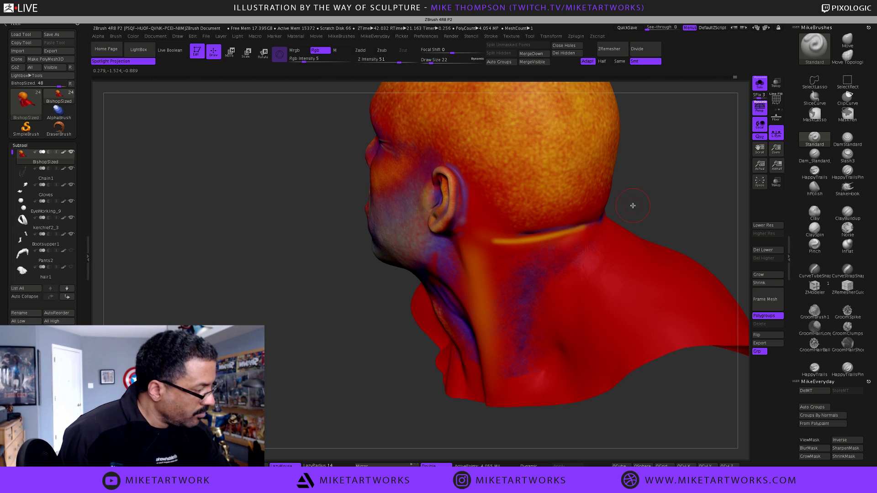
- Set the Smooth brush's Z Intensity to 11
key(shift)
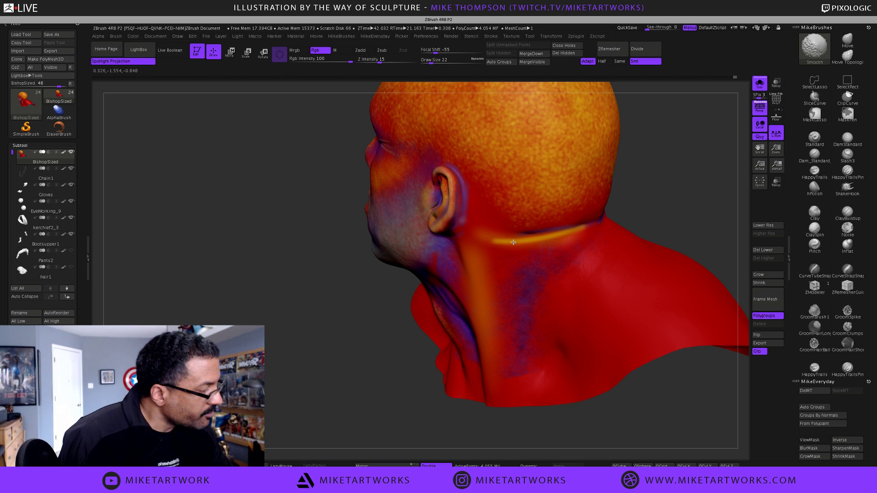
click(385, 61)
drag(393, 61, 391, 61)
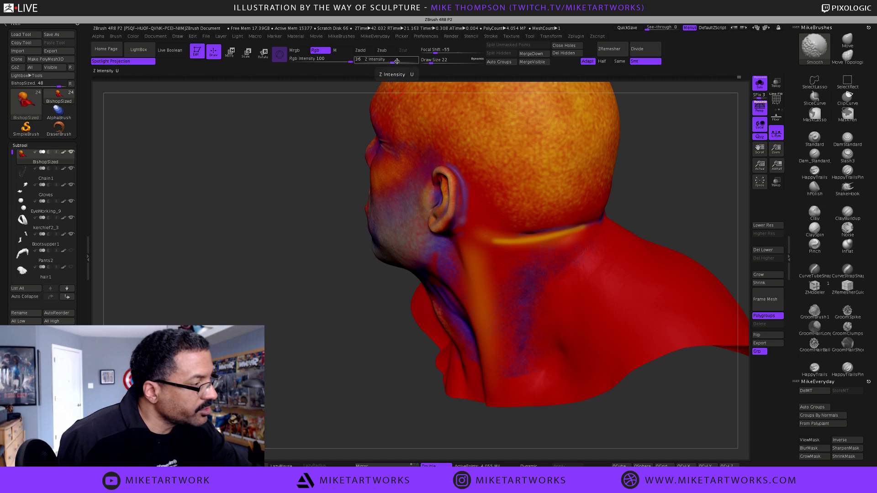
mouse_move(393, 61)
mouse_down()
mouse_move(420, 62)
mouse_move(379, 62)
mouse_up()
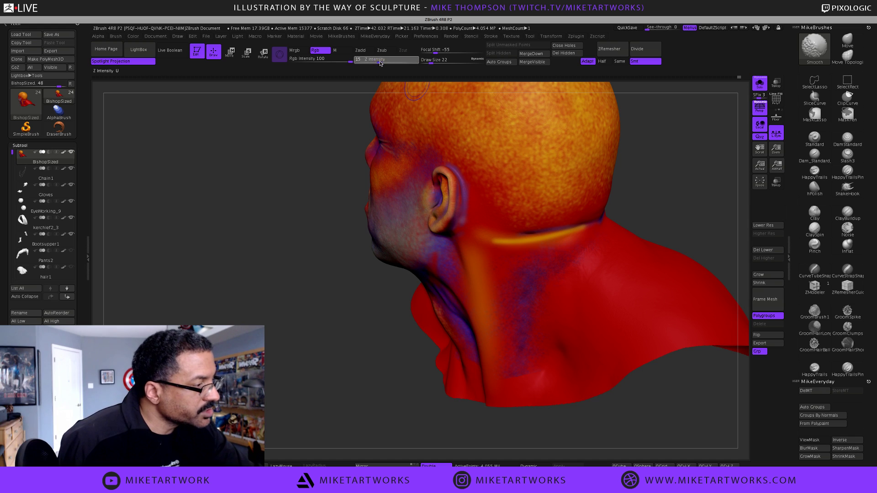
key(shift)
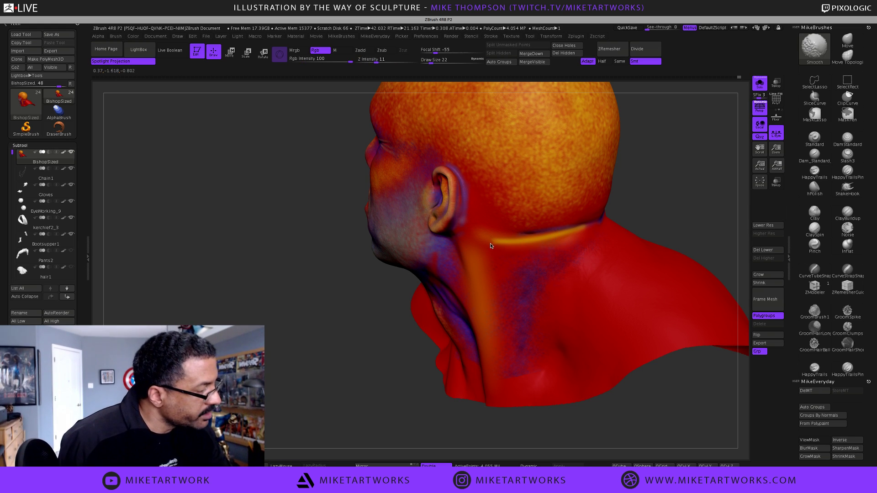
- Pick a yellow paint colour and brush it up the neck tendon and over the fold at the base of the skull
drag(668, 190, 683, 180)
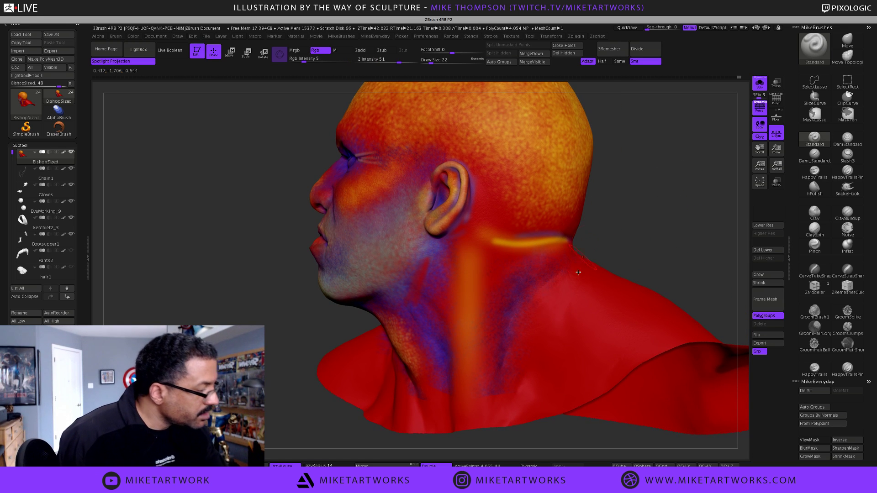
key(space)
click(511, 329)
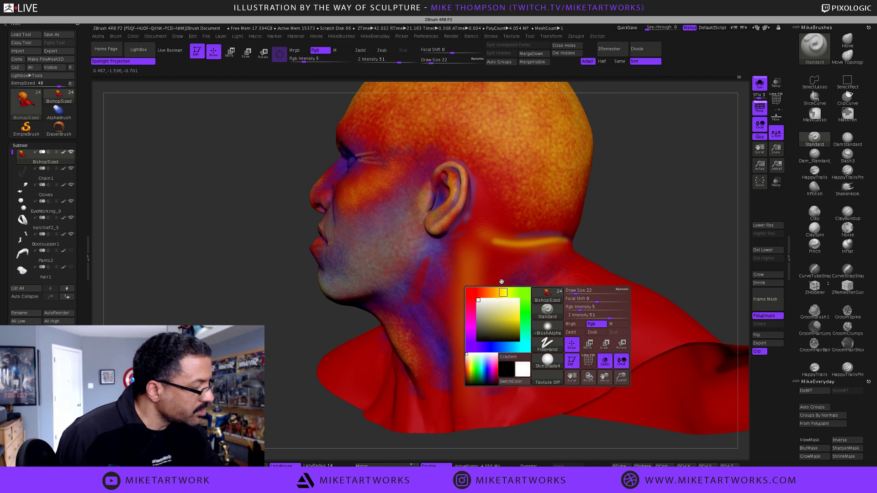
drag(470, 398, 473, 251)
mouse_move(561, 228)
mouse_down()
mouse_move(507, 244)
mouse_move(562, 227)
mouse_move(547, 234)
mouse_up()
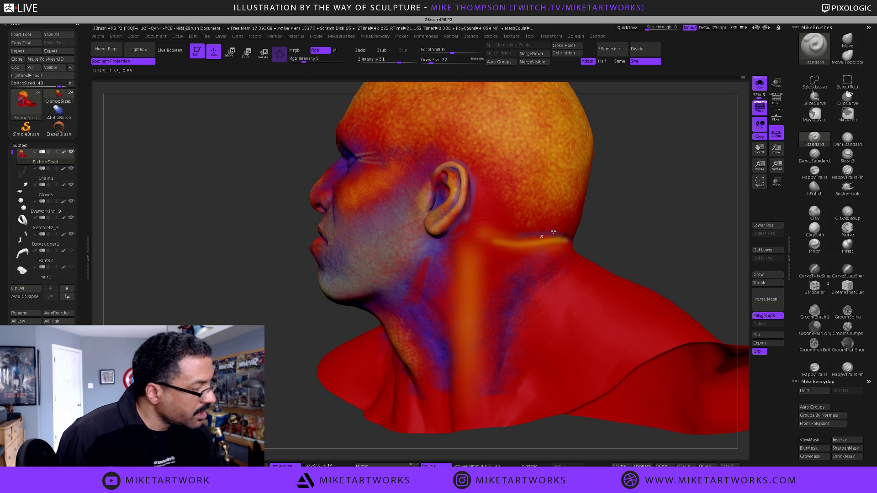
drag(639, 230, 654, 319)
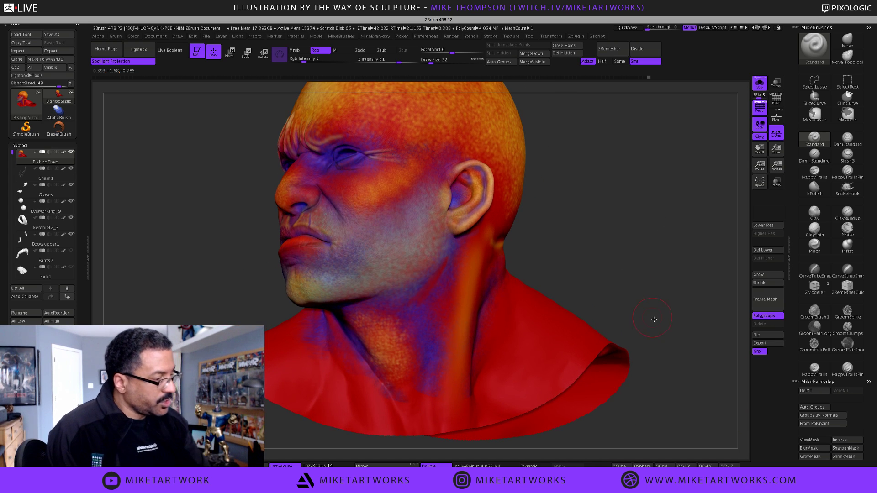
- Paint yellow over the muscle along the front of the neck and set the brush's draw size to 12
drag(670, 287, 671, 287)
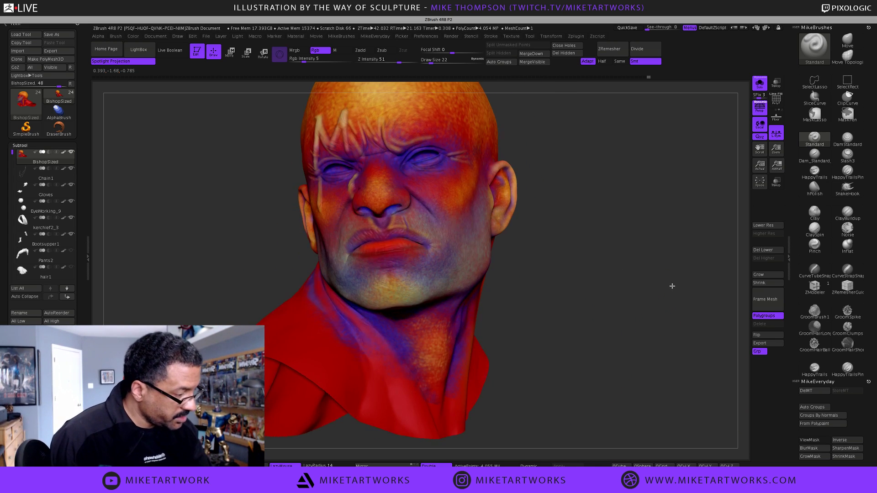
key(space)
click(495, 350)
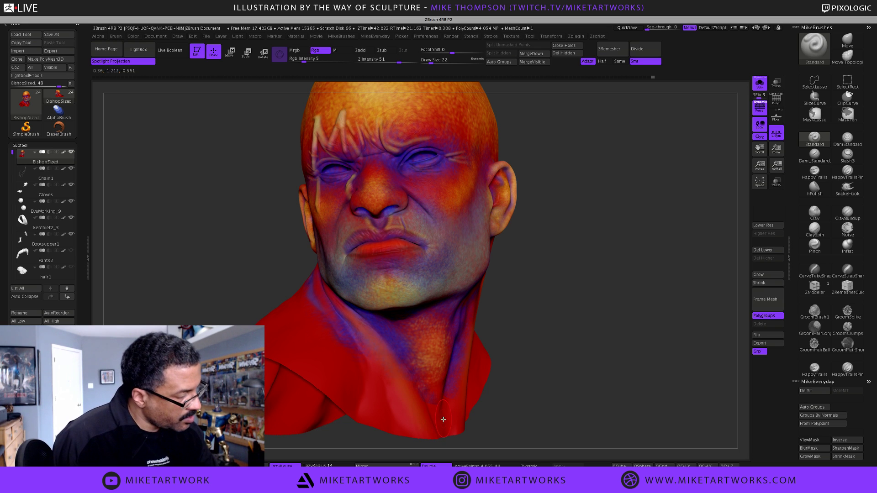
mouse_move(552, 316)
mouse_down()
mouse_move(558, 338)
mouse_move(555, 319)
mouse_move(511, 352)
mouse_up()
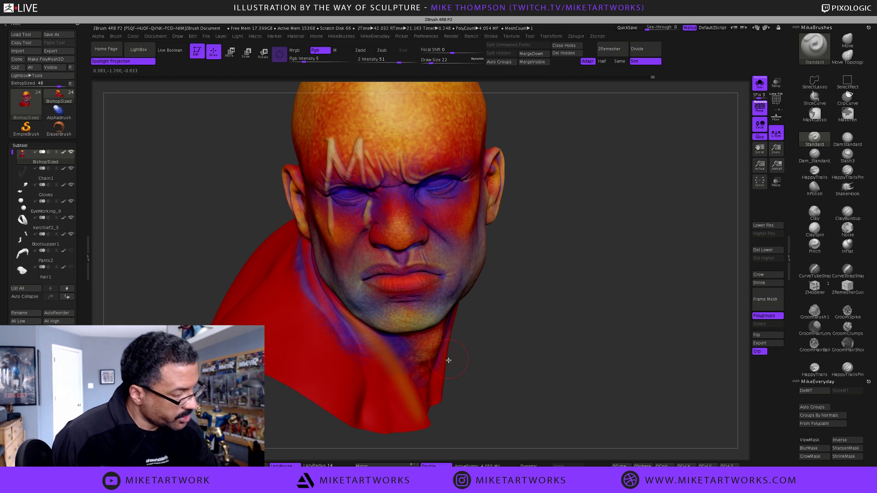
key(s)
click(558, 341)
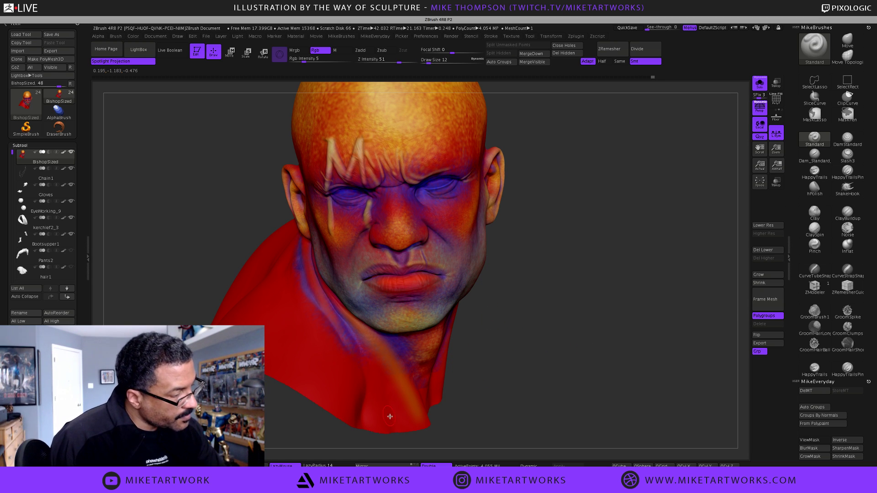
- Set the brush's draw size to 7 and refine the yellow paint along the side of the neck
mouse_move(563, 358)
mouse_down()
mouse_move(563, 337)
mouse_move(548, 352)
mouse_move(565, 348)
mouse_up()
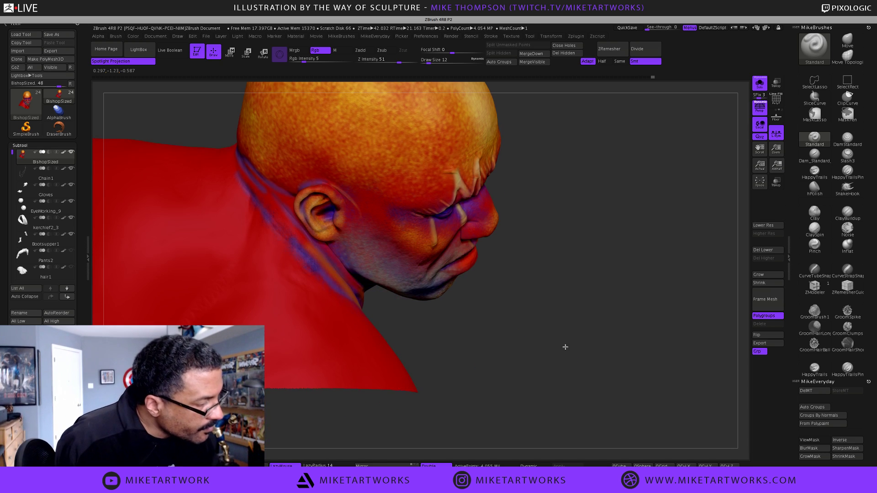
key(w)
mouse_move(472, 345)
mouse_down()
mouse_move(591, 323)
mouse_move(577, 320)
mouse_up()
text(qs)
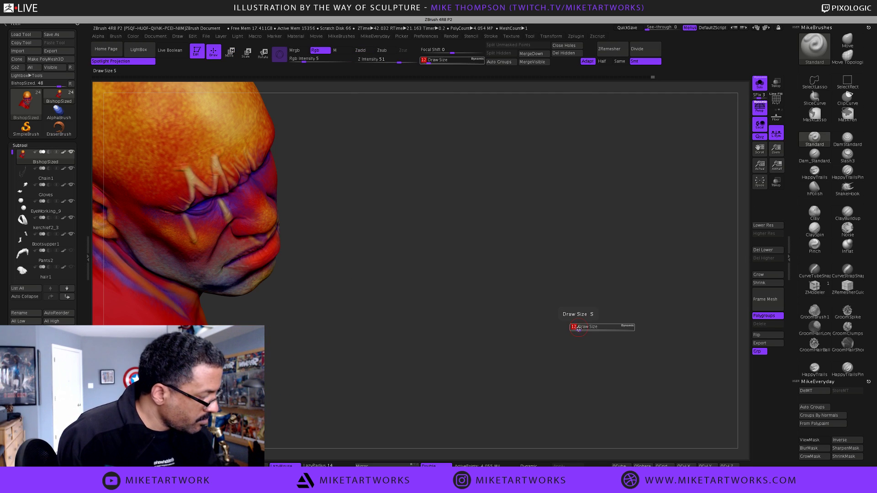
text(6)
click(576, 331)
alt+drag(388, 324, 669, 384)
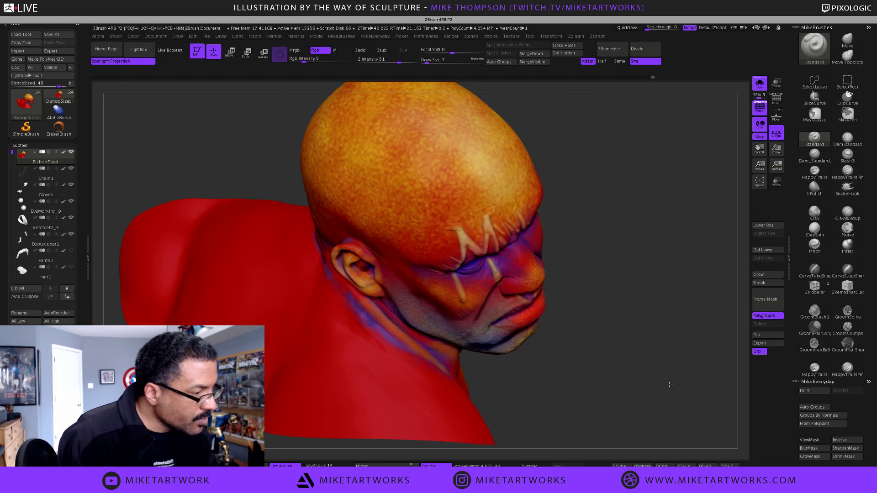
alt+drag(601, 389, 591, 385)
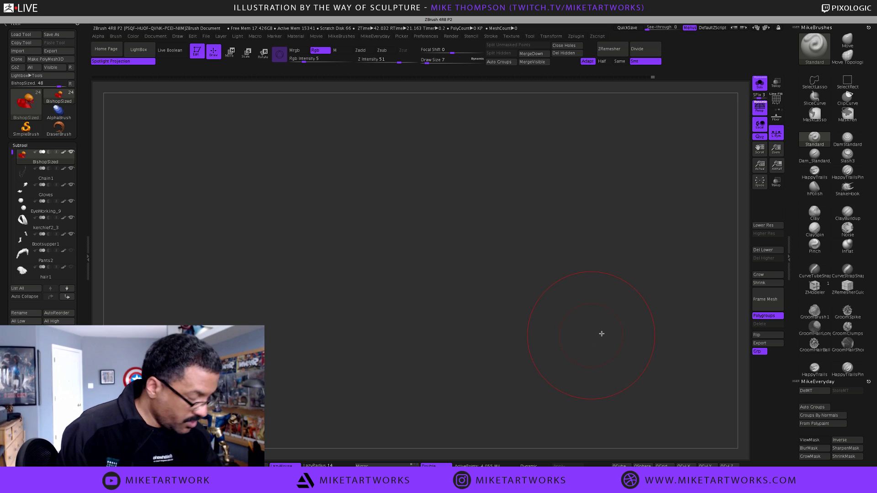
alt+drag(602, 334, 658, 305)
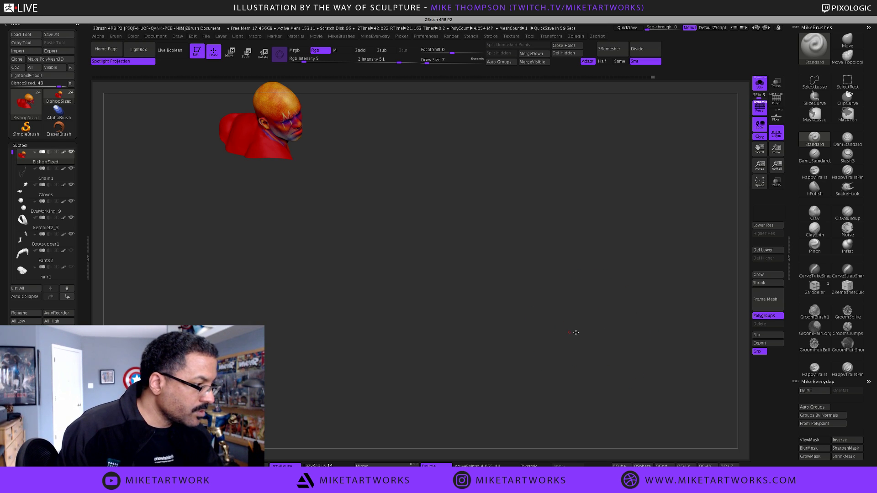
key(f)
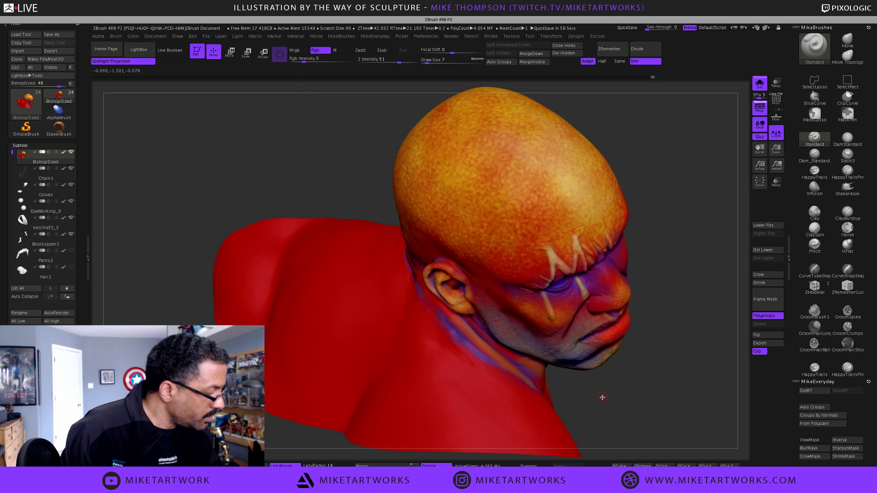
drag(601, 392, 511, 327)
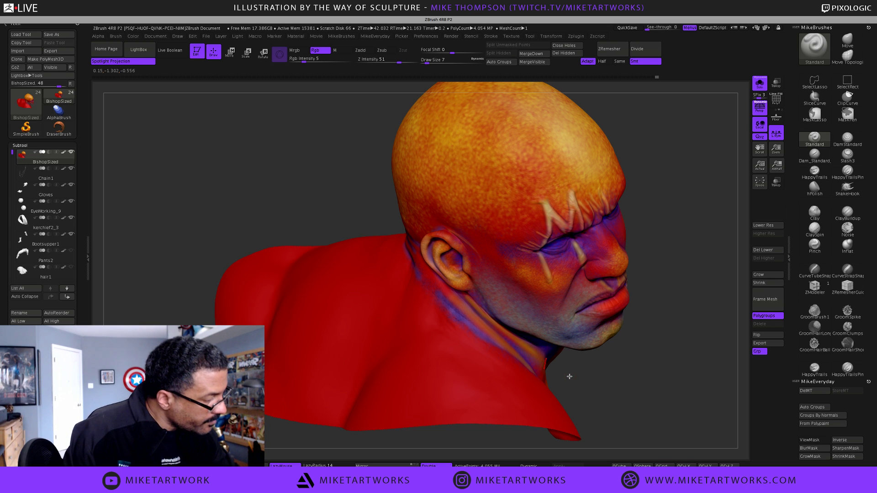
drag(605, 357, 605, 357)
mouse_move(647, 388)
mouse_down()
mouse_move(662, 392)
mouse_move(610, 380)
mouse_move(648, 365)
mouse_up()
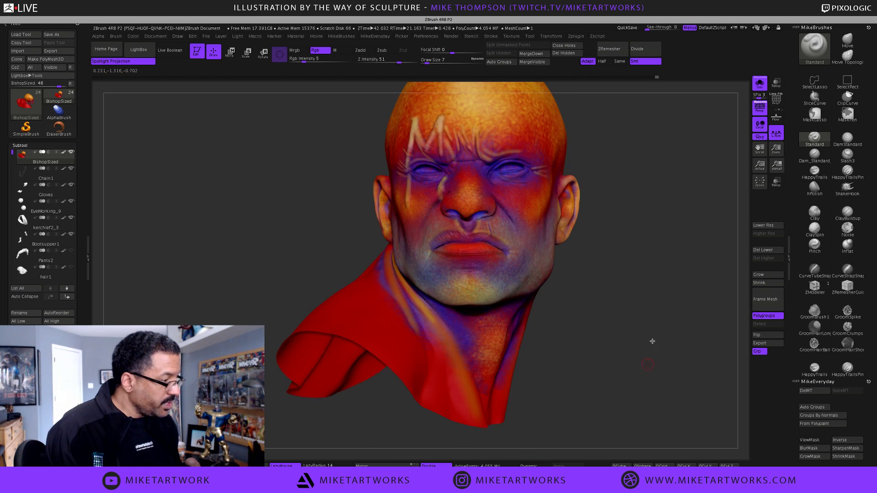
- Save the tool as BishopZBL.ztl in the Bishop folder
drag(586, 381, 583, 354)
click(63, 37)
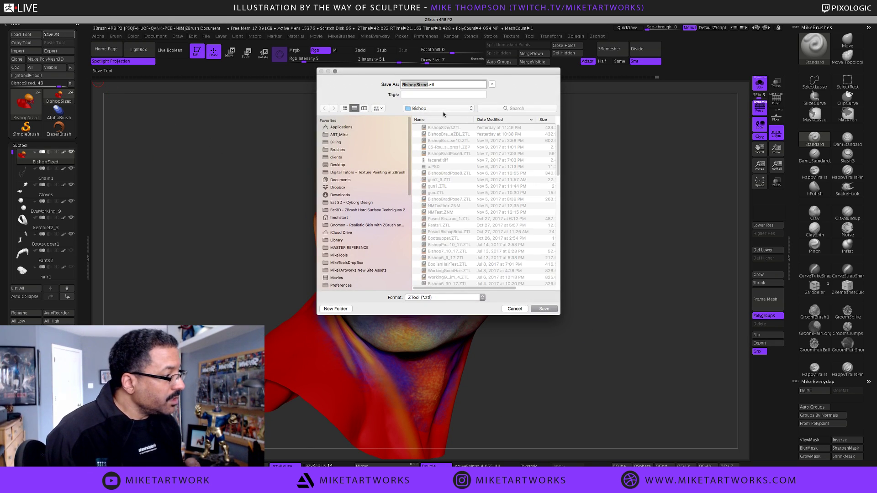
key(Right)
key(BackSpace)
key(BackSpace)
key(BackSpace)
key(BackSpace)
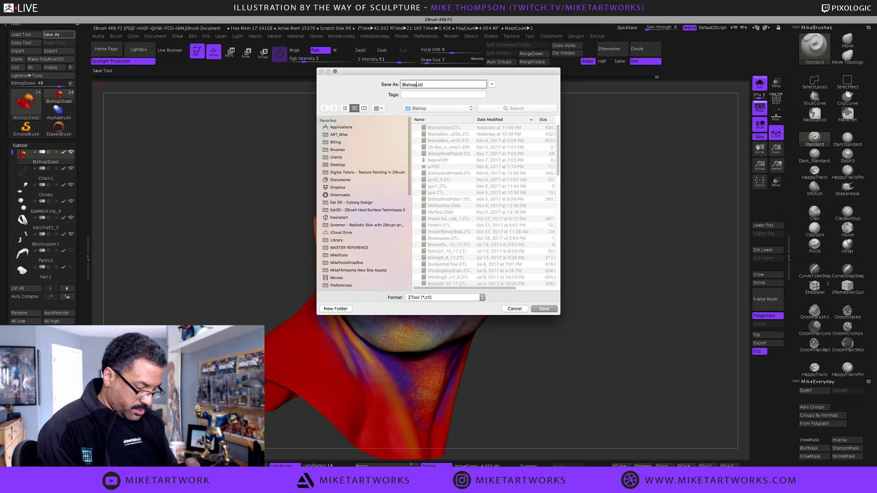
text(ZBL)
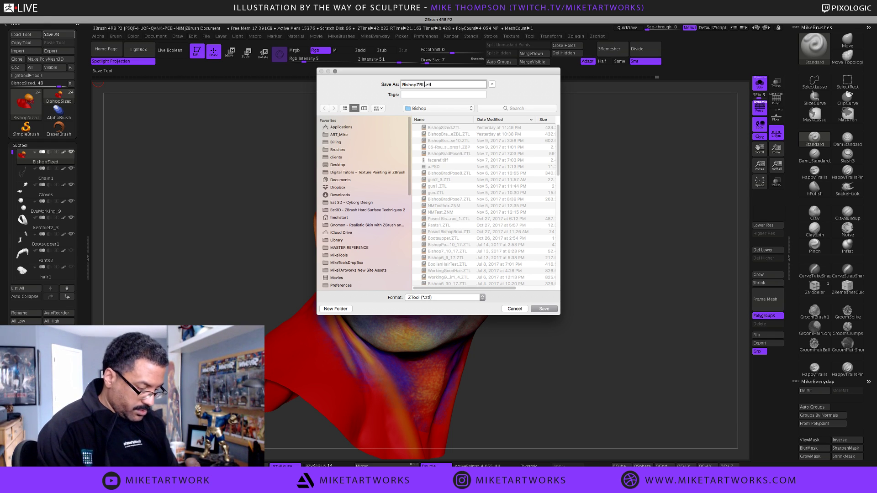
click(545, 309)
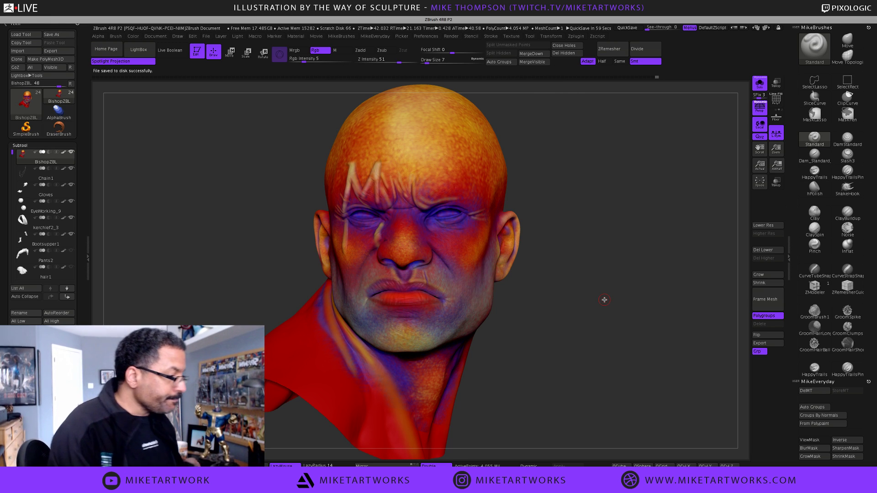
- Unhide the rest of the body so the complete figure shows
mouse_move(612, 305)
mouse_down()
mouse_move(606, 293)
mouse_move(580, 315)
mouse_move(578, 296)
mouse_up()
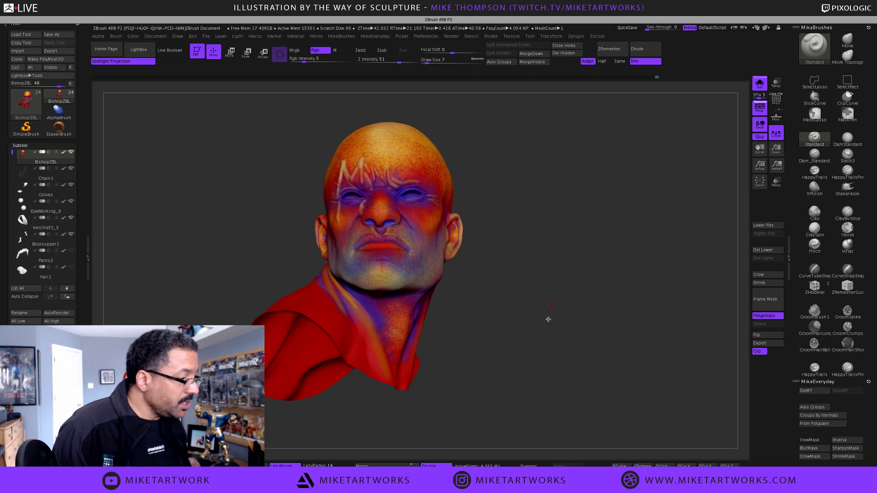
key(ctrl+shift)
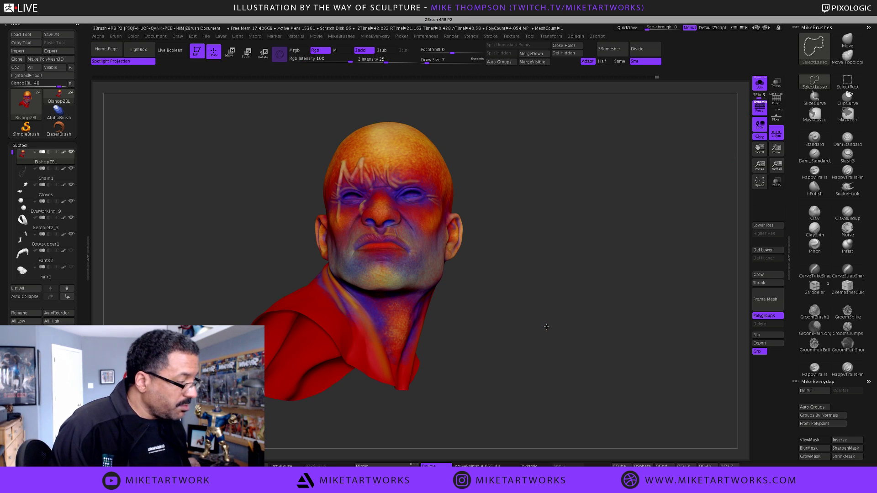
ctrl+shift+click(546, 326)
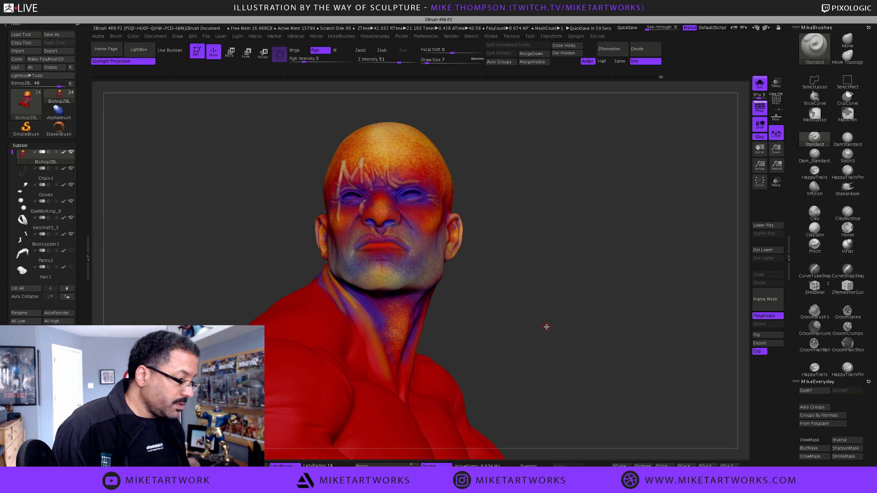
key(f)
- Examine the unpainted body and its transition to the painted head and neck from several angles
mouse_move(571, 296)
mouse_down()
mouse_move(562, 327)
mouse_move(550, 312)
mouse_move(560, 336)
mouse_move(576, 312)
mouse_up()
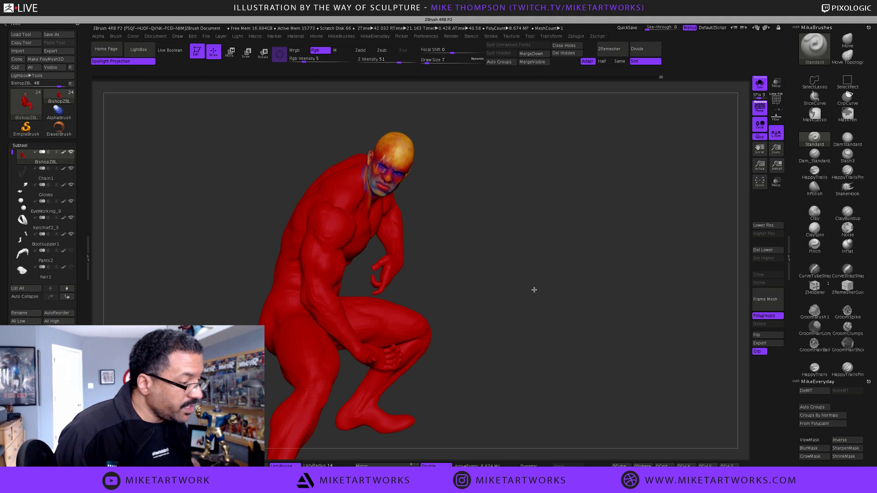
alt+drag(503, 296, 532, 329)
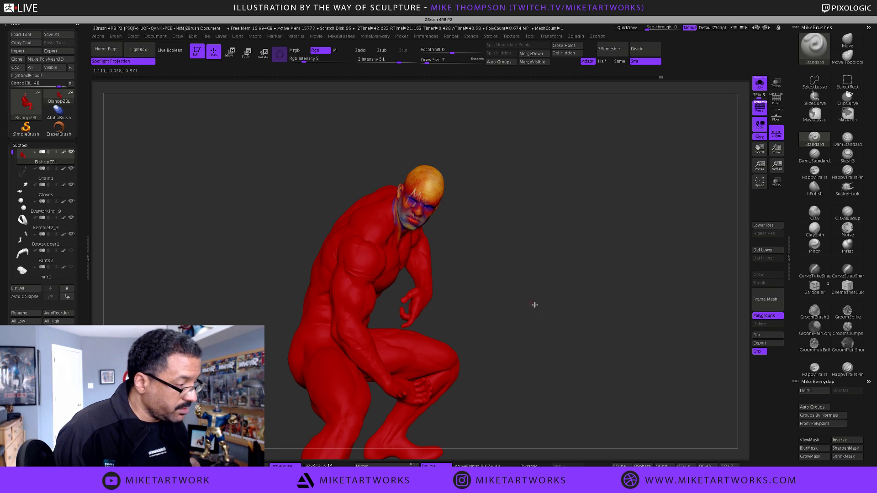
mouse_move(535, 305)
mouse_down()
mouse_move(513, 296)
mouse_move(530, 309)
mouse_up()
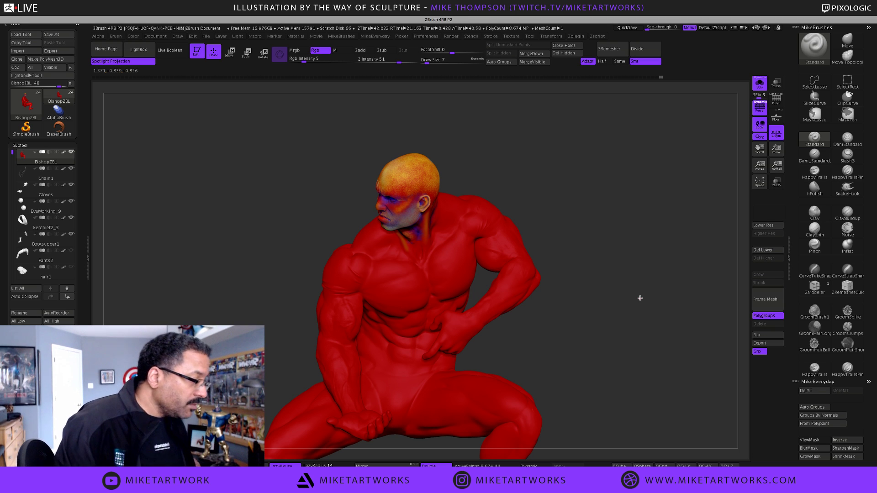
drag(648, 291, 551, 222)
drag(471, 140, 462, 155)
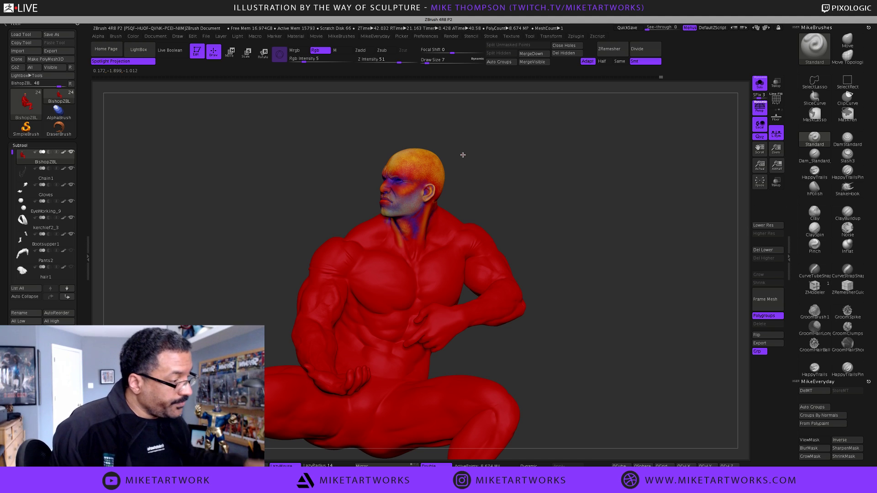
drag(525, 227, 515, 221)
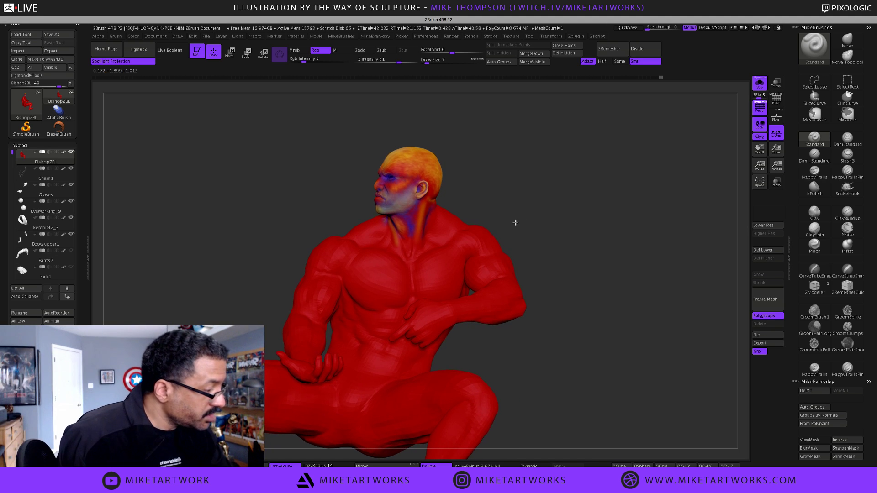
key(ctrl)
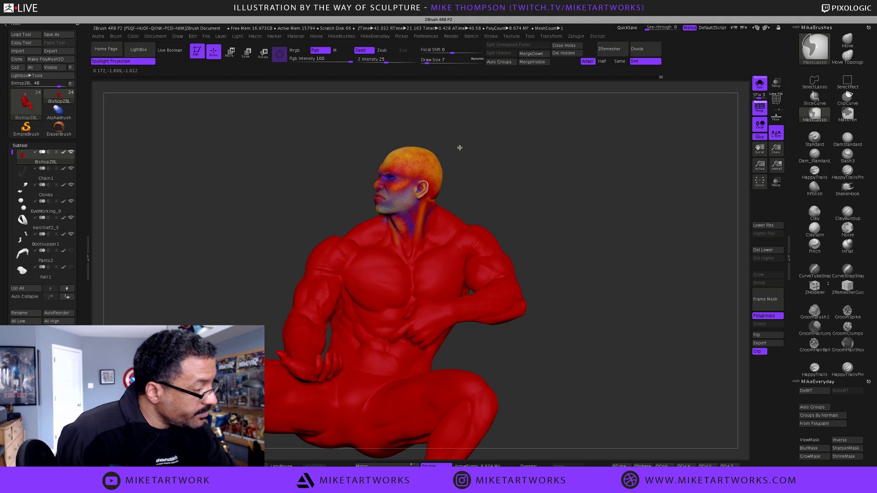
drag(481, 143, 483, 143)
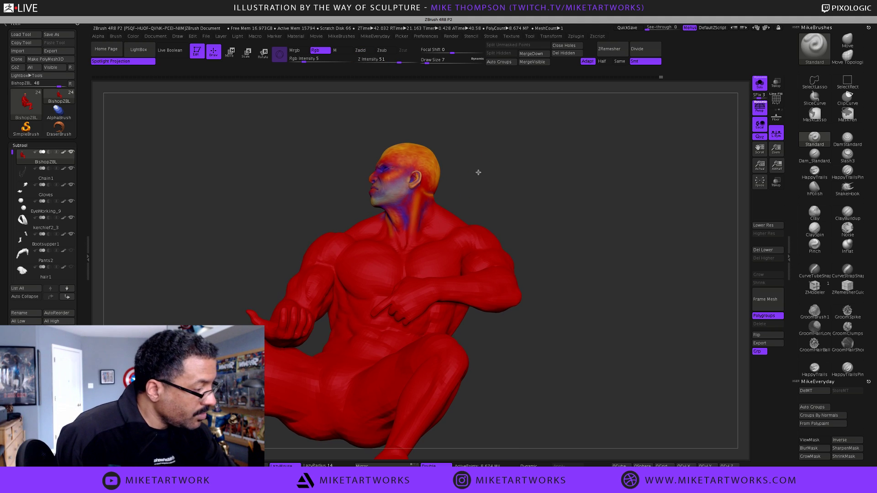
- Display the polyframe, isolate the chest polygroup and invert the visibility, then hide the abdomen polygroup as well
key(space)
click(520, 314)
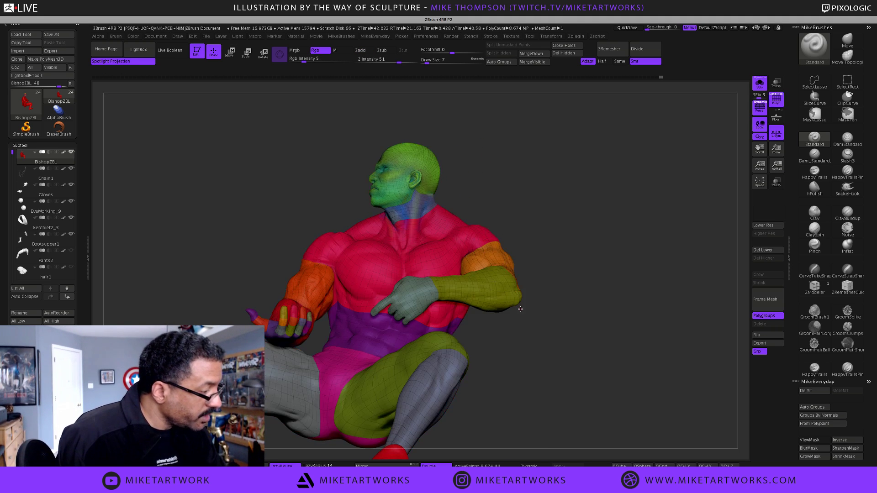
drag(550, 258, 575, 252)
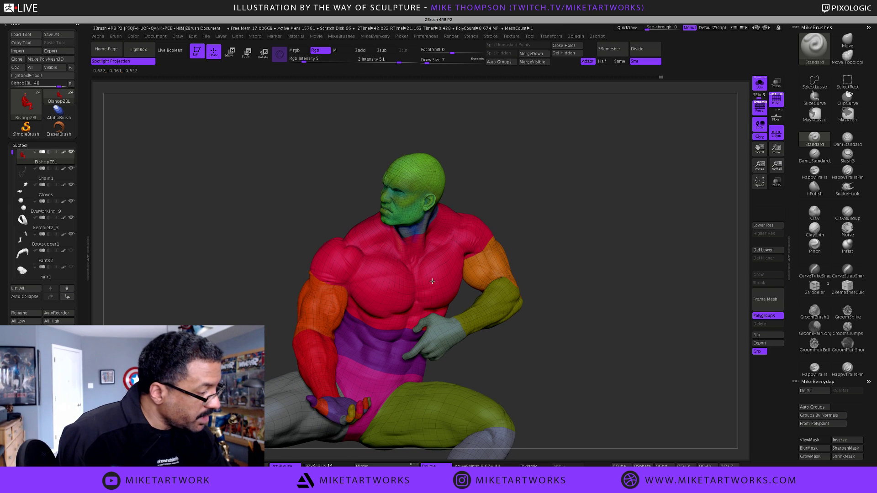
ctrl+shift+click(432, 282)
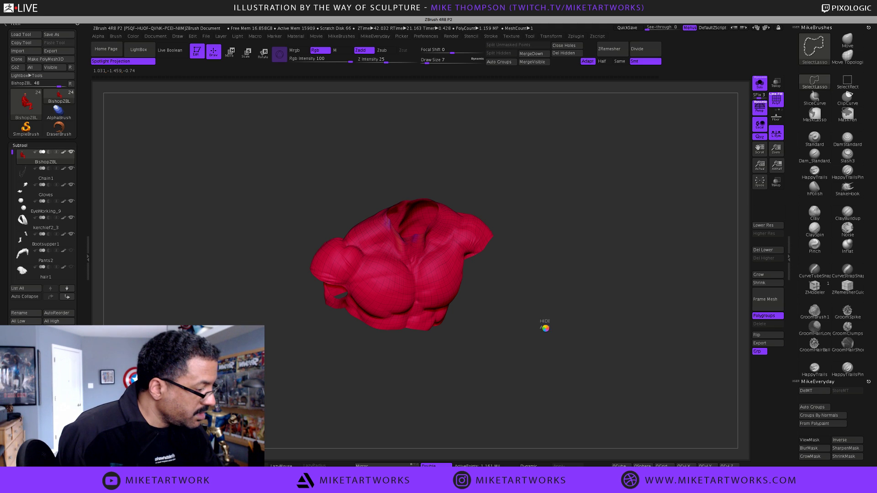
ctrl+shift+click(545, 328)
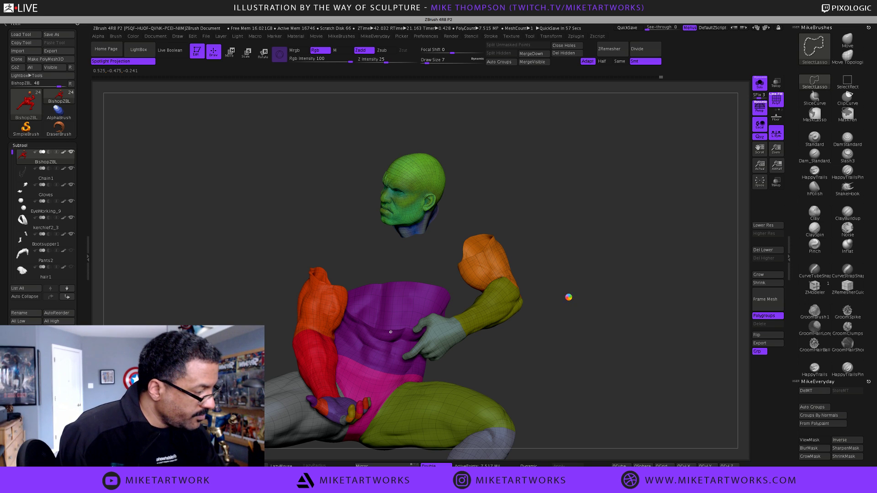
- Mask all the parts still visible and unhide the full body, leaving only the chest and abdomen unmasked
key(ctrl)
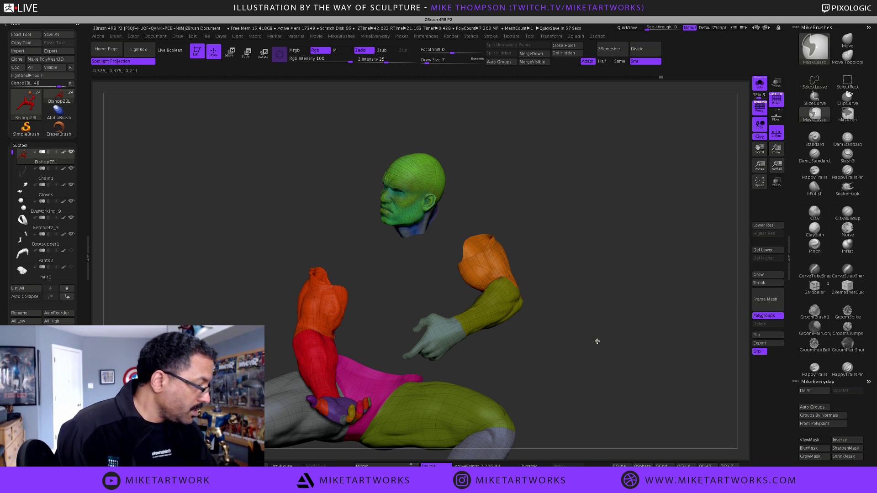
ctrl+click(598, 341)
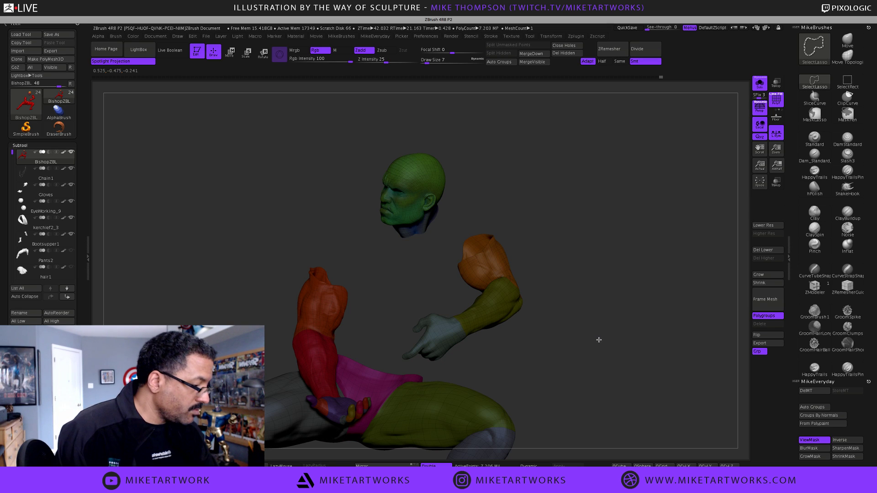
ctrl+shift+click(599, 340)
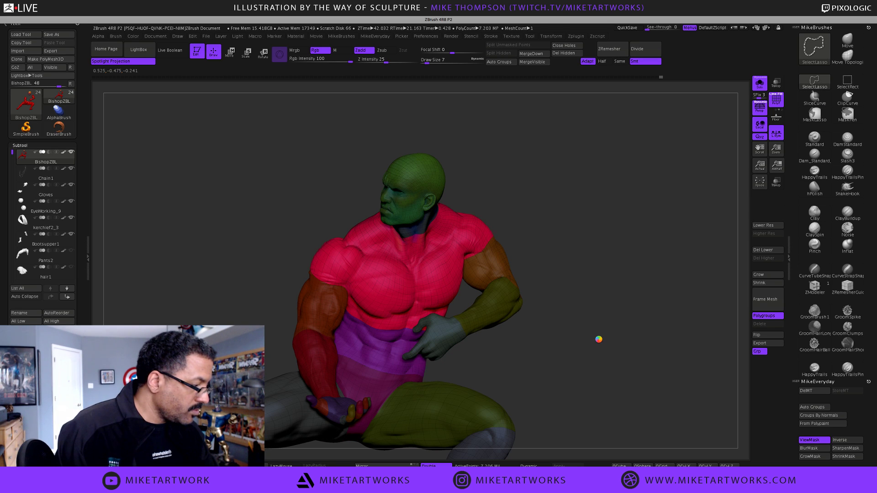
- Turn off the polyframe display and bring the reference images on top of the sculpting window
key(space)
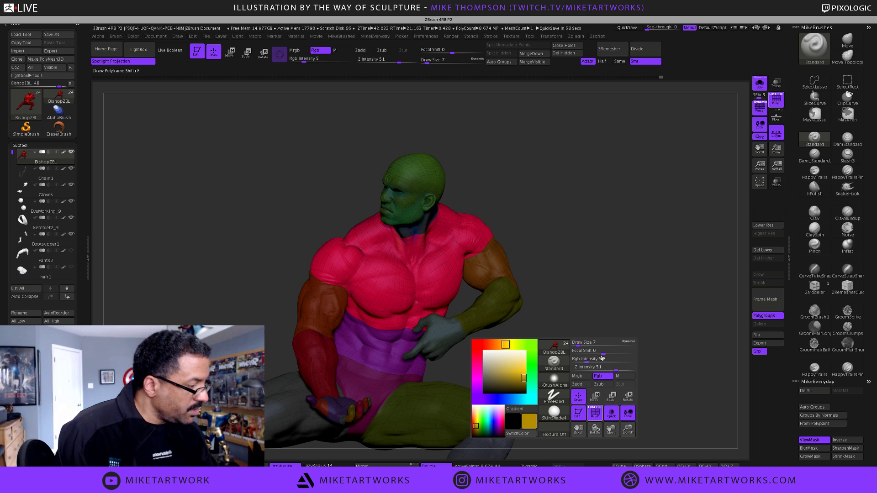
key(shift+f)
key(space)
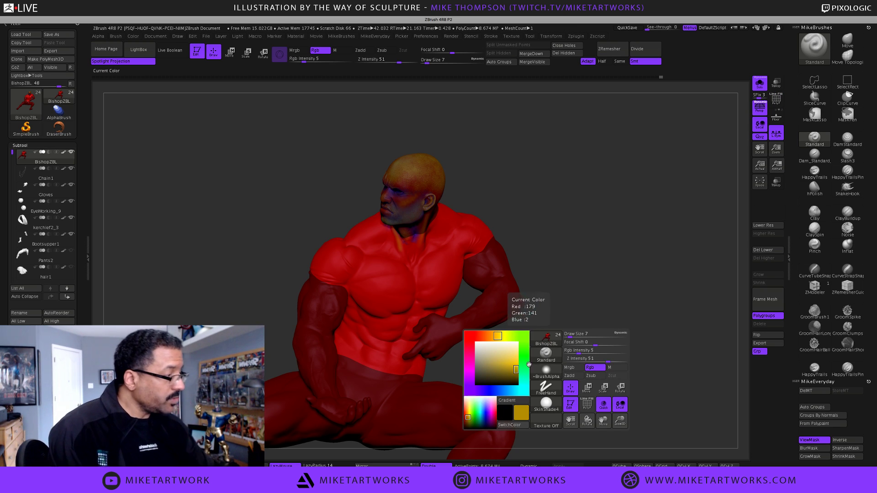
right_click(593, 18)
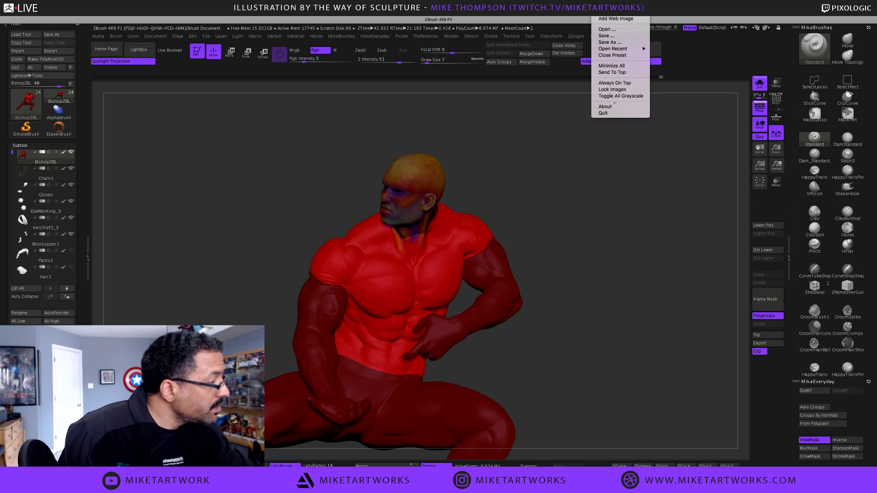
click(626, 82)
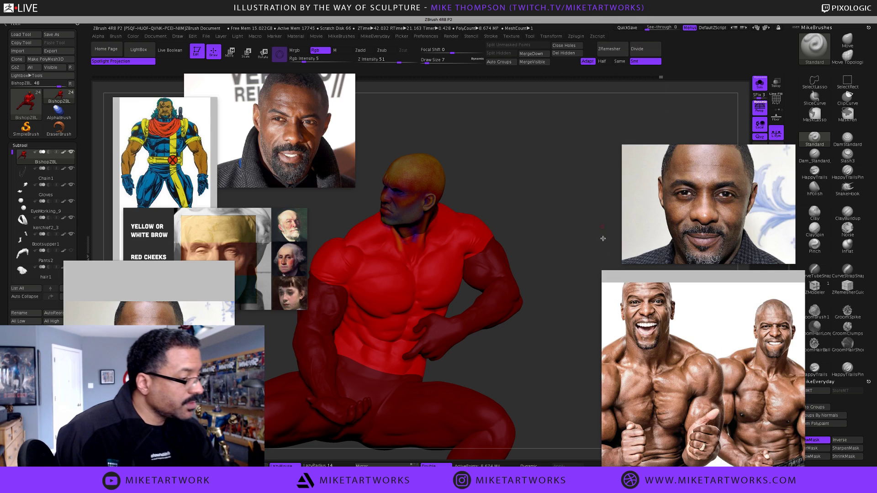
- Choose a blue paint colour (R 3, G 62, B 210) and set the RGB intensity to 100
key(space)
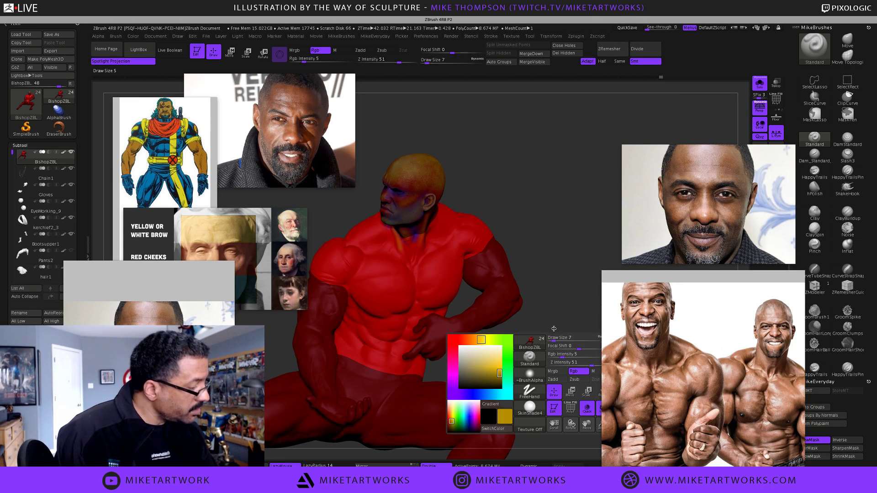
click(481, 394)
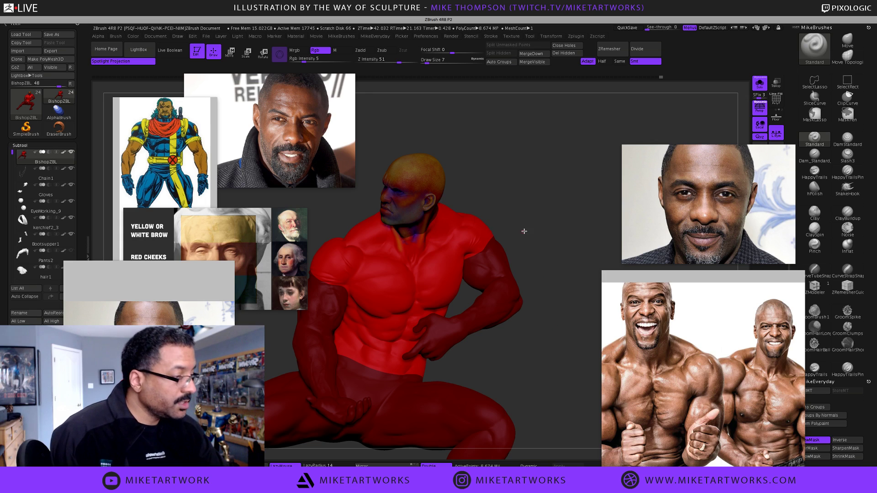
key(space)
drag(543, 254, 588, 257)
click(135, 37)
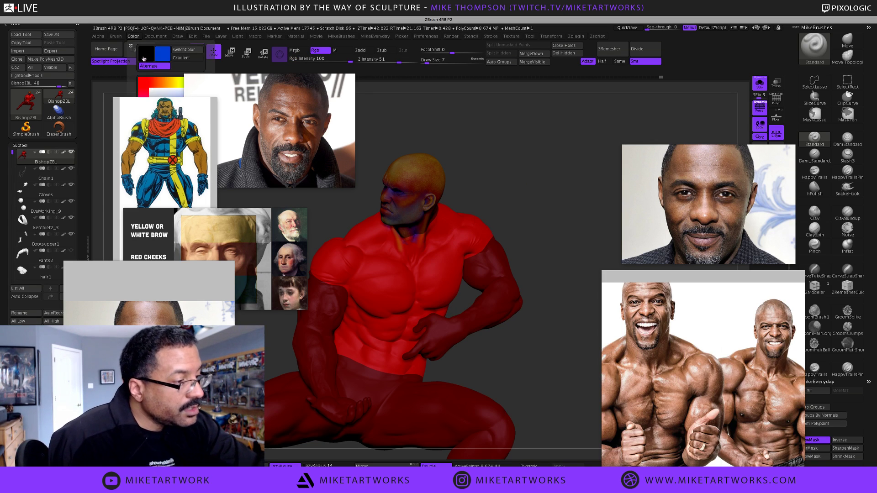
click(137, 39)
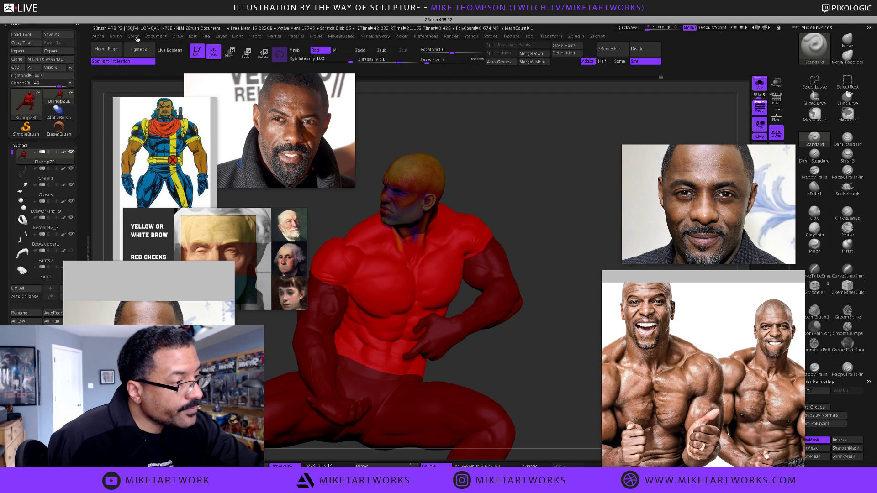
click(136, 38)
click(135, 39)
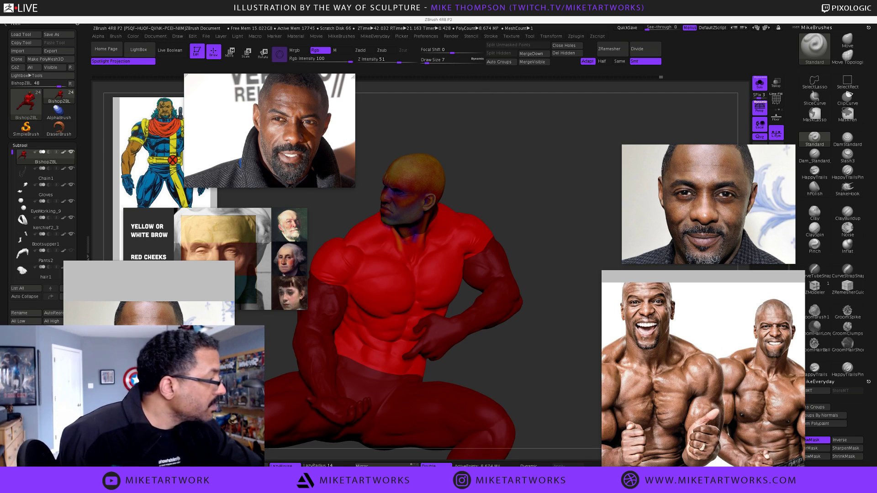
- Stop keeping the reference images on top and fill the unmasked chest and abdomen with the blue
right_click(592, 17)
click(612, 84)
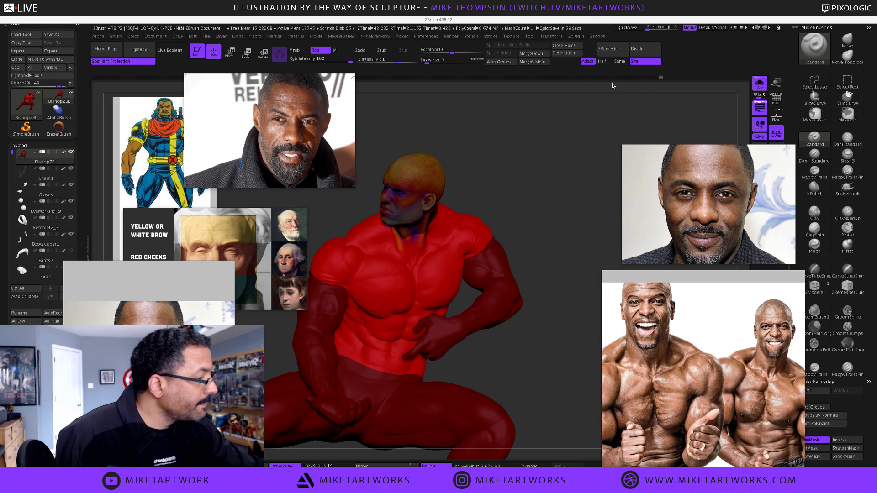
click(476, 115)
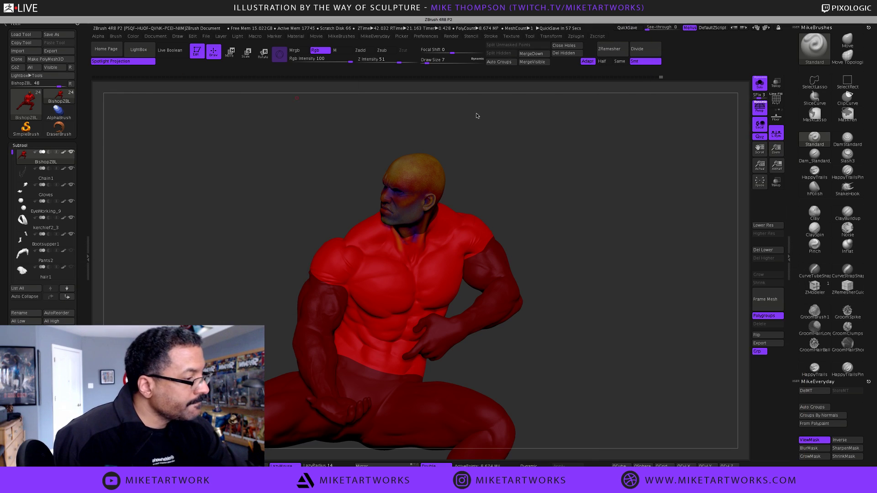
click(134, 37)
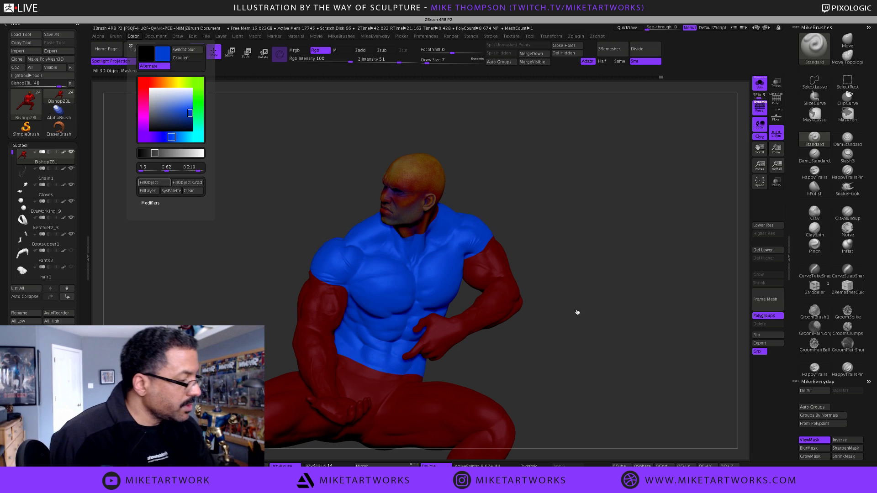
- Clear the mask and hide the pelvis, thigh and lower-leg polygroups, keeping the upper body and feet visible
mouse_move(594, 343)
mouse_down()
mouse_move(589, 351)
mouse_move(597, 349)
mouse_up()
drag(627, 249, 629, 241)
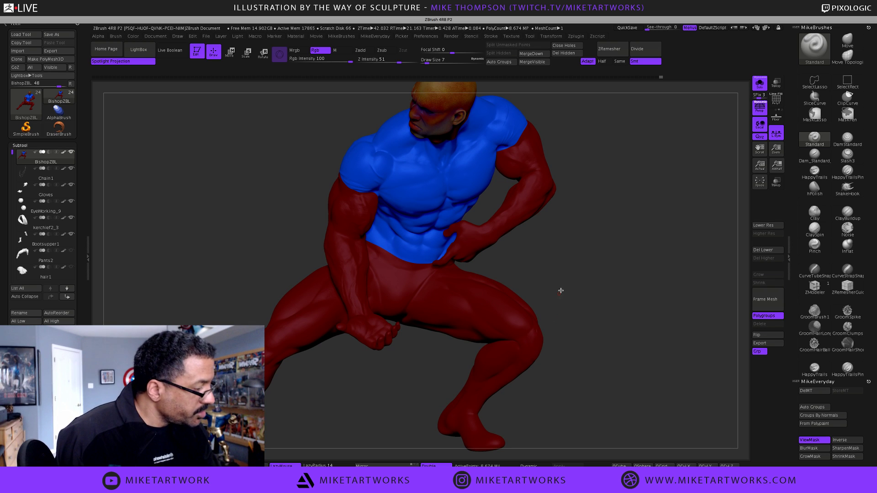
drag(603, 314, 597, 294)
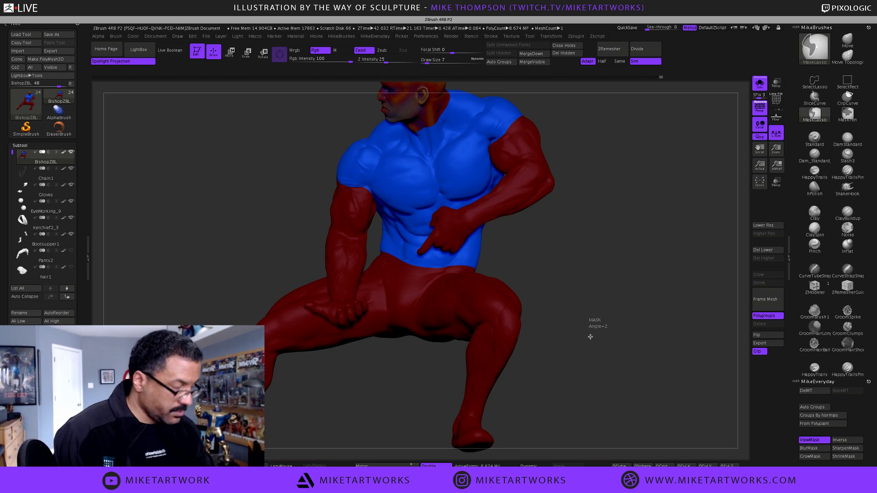
key(ctrl+h)
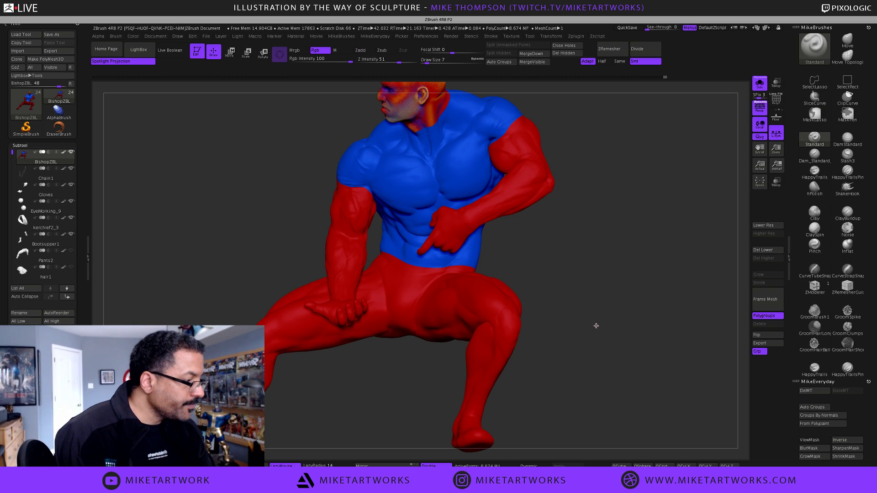
ctrl+shift+click(508, 309)
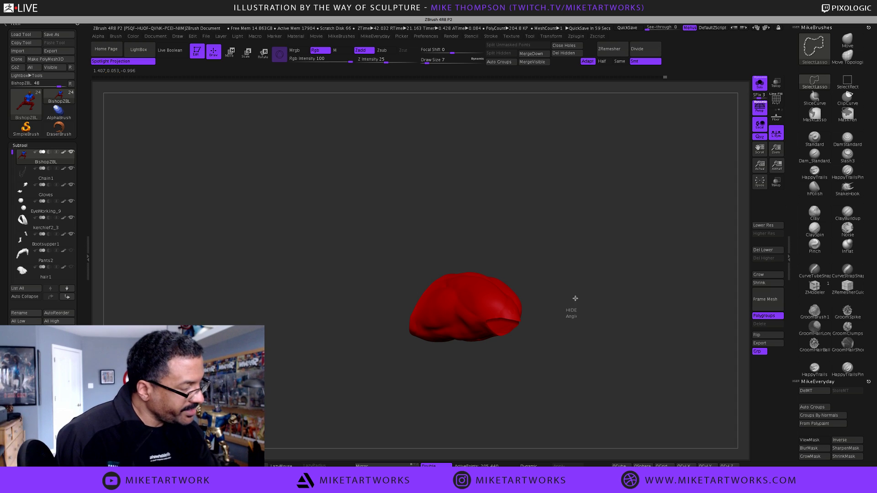
ctrl+shift+click(518, 222)
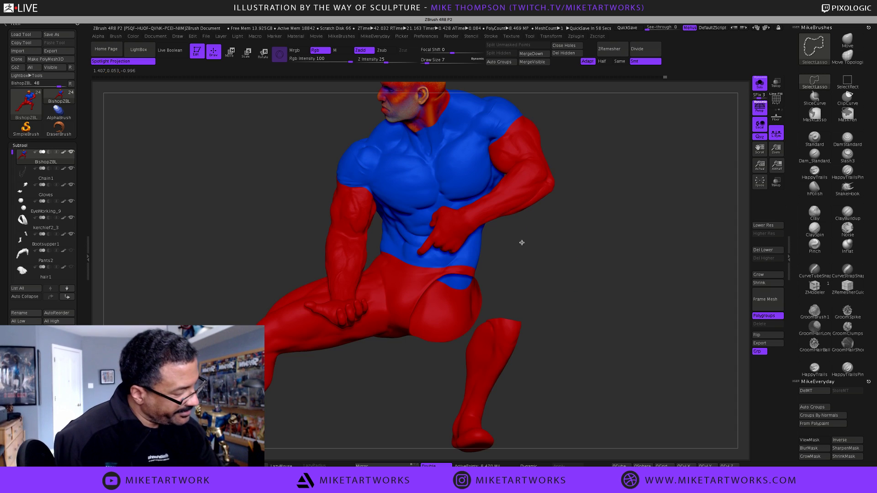
ctrl+alt+shift+click(381, 325)
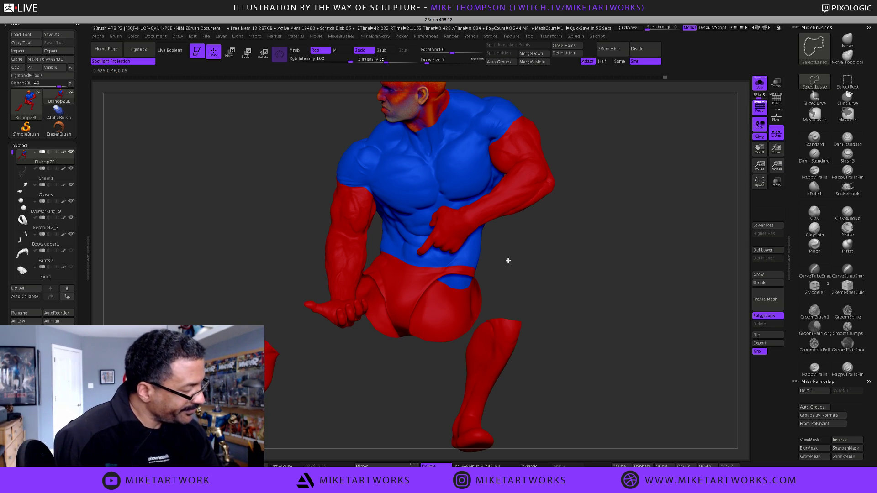
ctrl+alt+shift+click(519, 334)
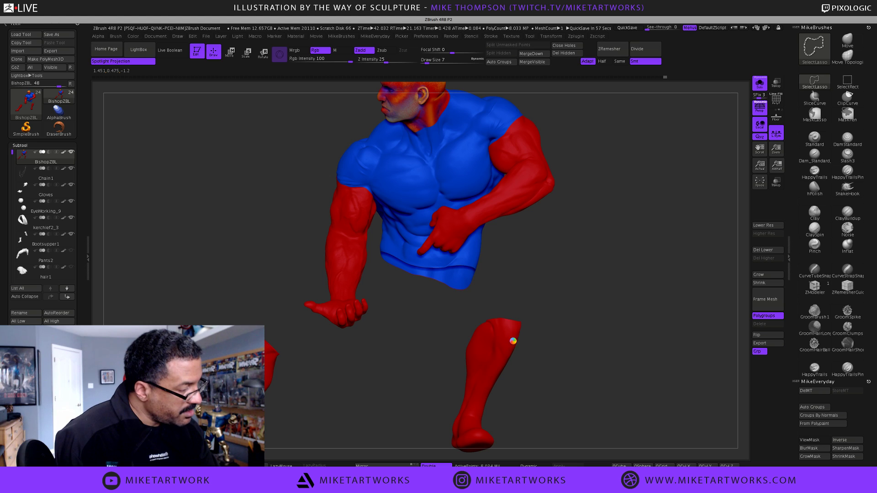
ctrl+alt+shift+click(513, 341)
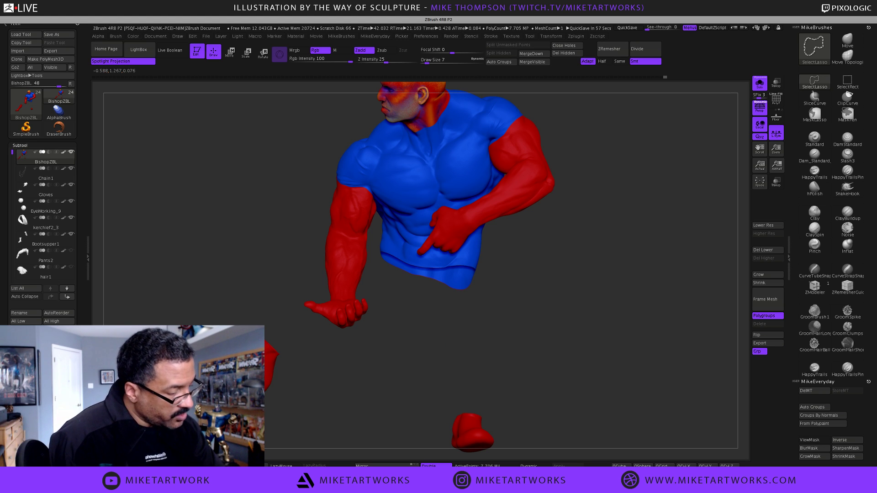
ctrl+alt+shift+click(531, 372)
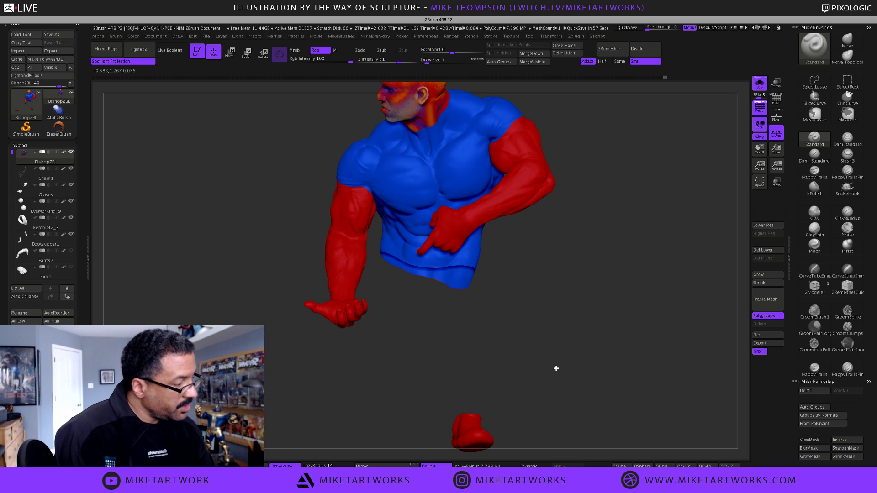
- Mask all the parts still visible and unhide the full body, leaving only the pelvis and legs unmasked
drag(555, 366, 597, 353)
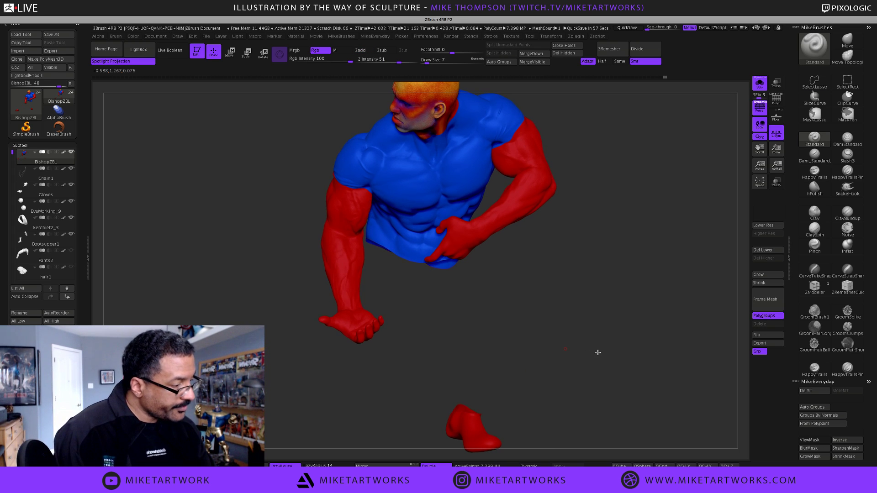
key(ctrl+a)
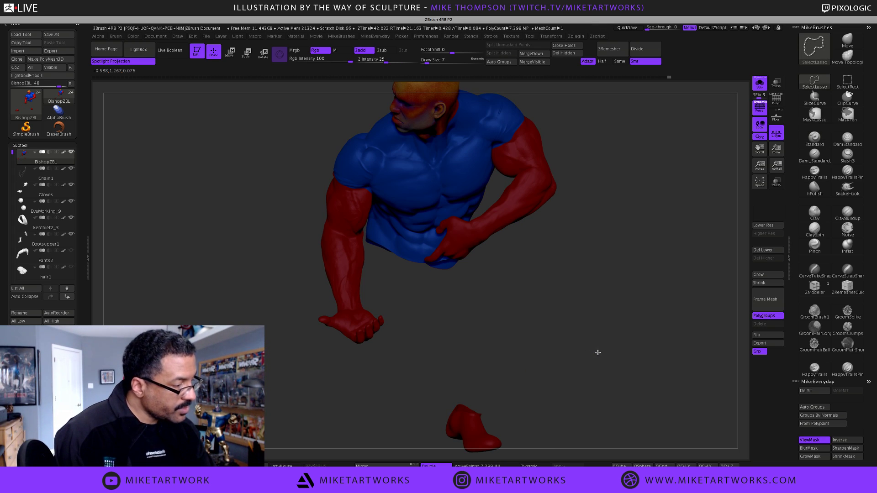
ctrl+shift+click(598, 352)
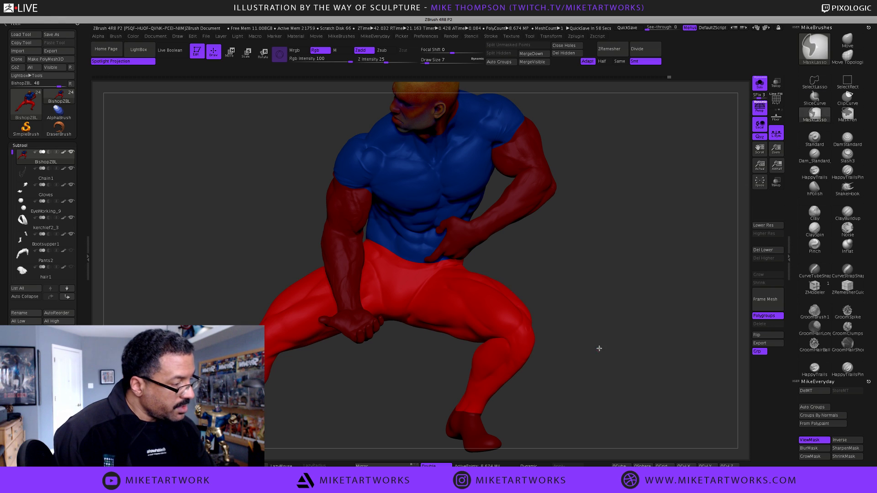
- Fill the unmasked pelvis and legs with the same blue and clear the mask
click(138, 40)
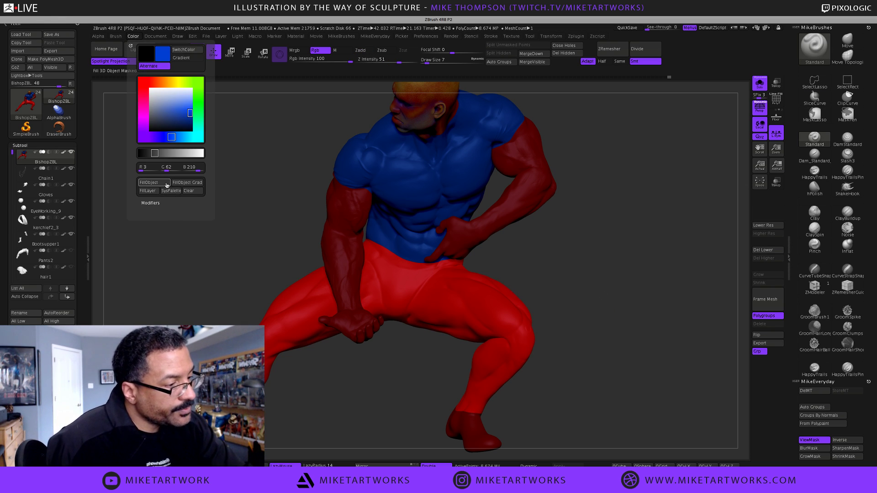
click(165, 184)
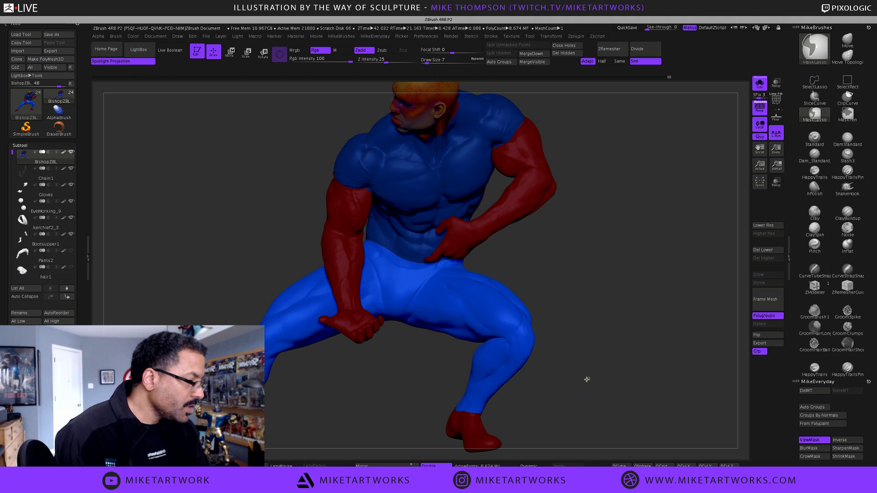
ctrl+drag(598, 375, 601, 361)
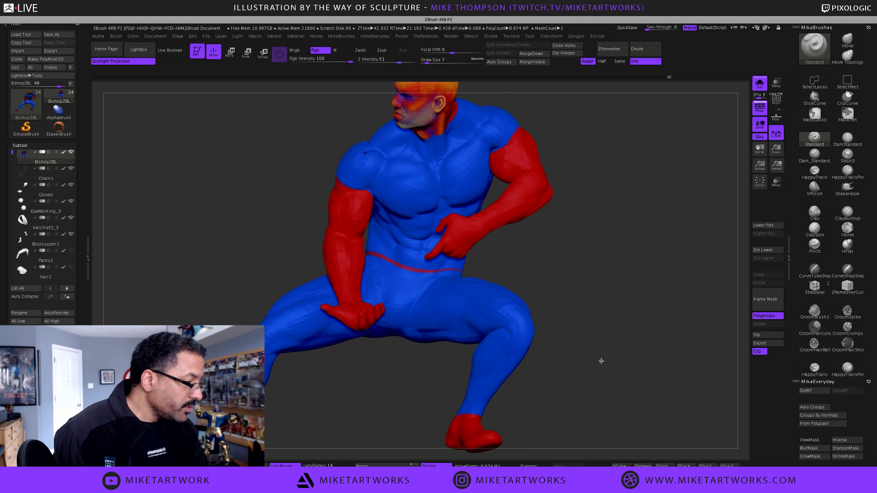
- Isolate the neck polygroup and invert the visibility so that only the neck is hidden
mouse_move(609, 296)
mouse_down()
mouse_move(612, 339)
mouse_move(629, 317)
mouse_move(618, 307)
mouse_up()
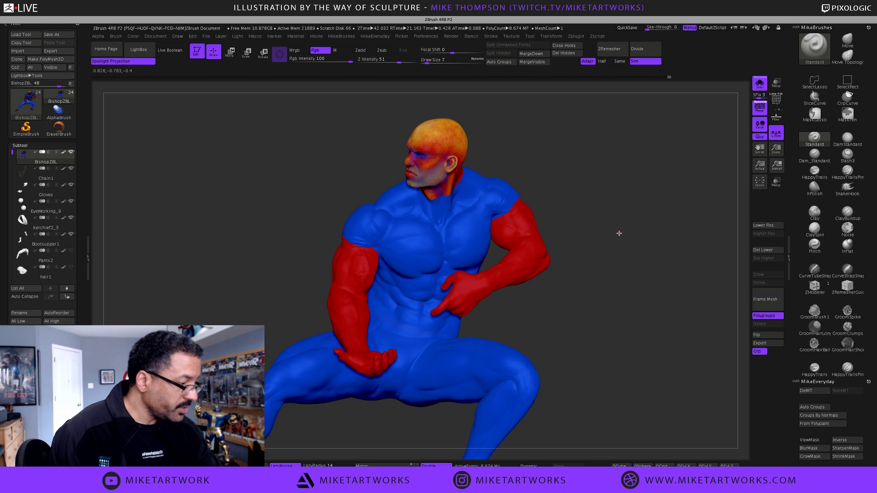
drag(602, 239, 621, 286)
alt+drag(627, 321, 628, 313)
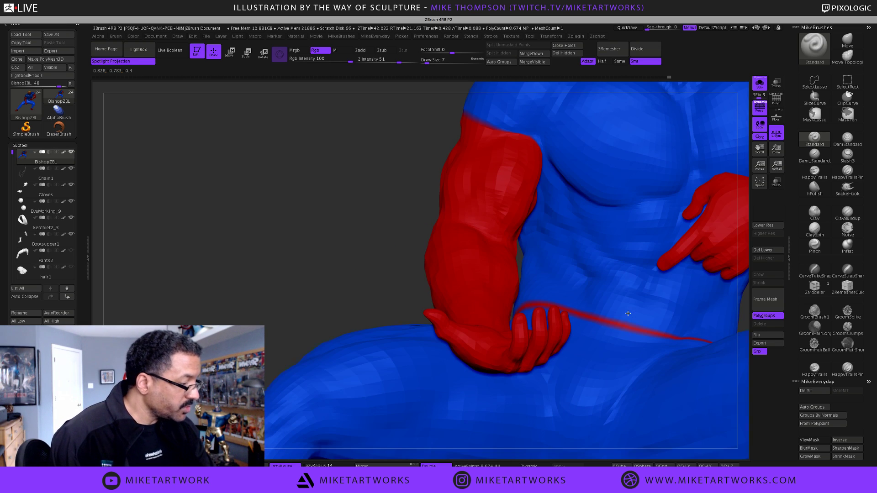
key(f)
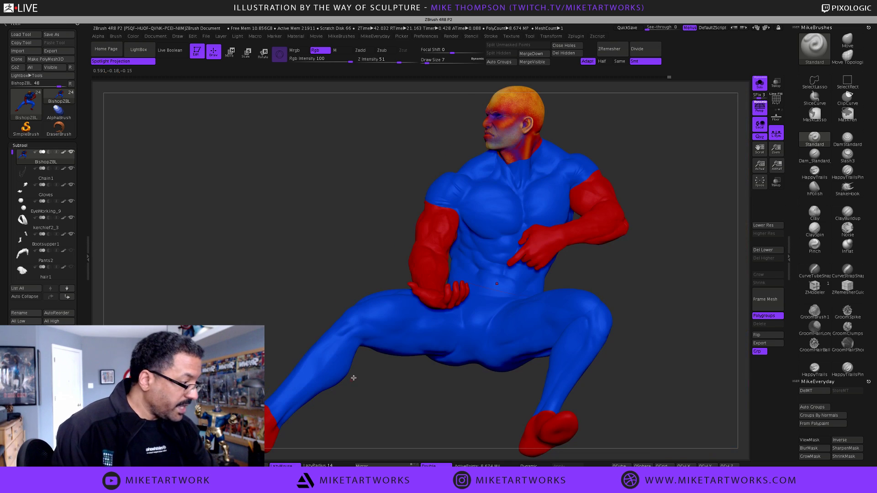
drag(289, 272, 265, 346)
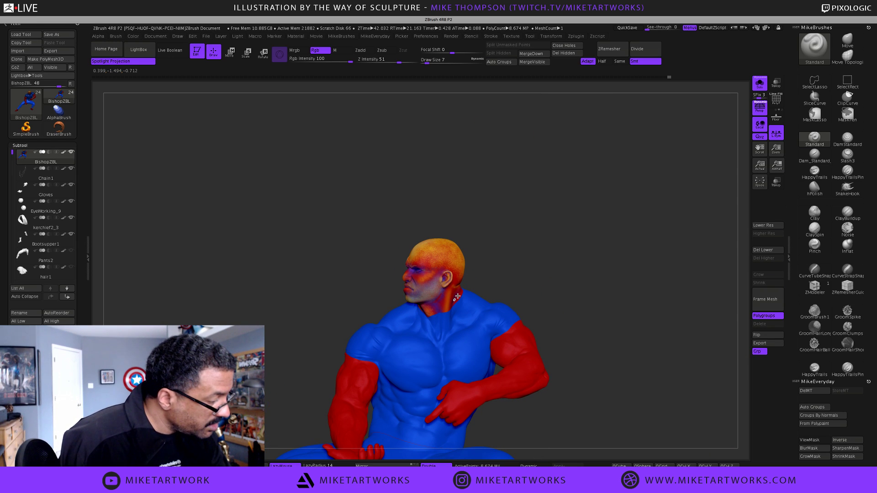
ctrl+shift+click(457, 294)
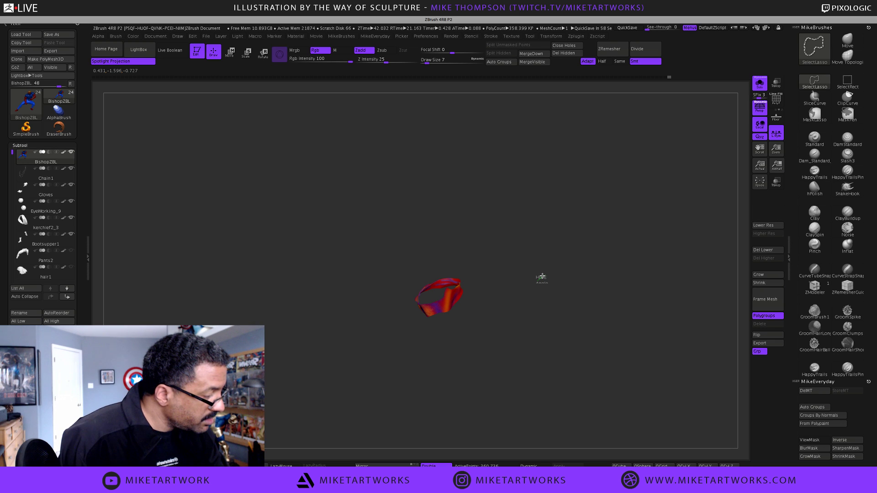
ctrl+shift+click(542, 276)
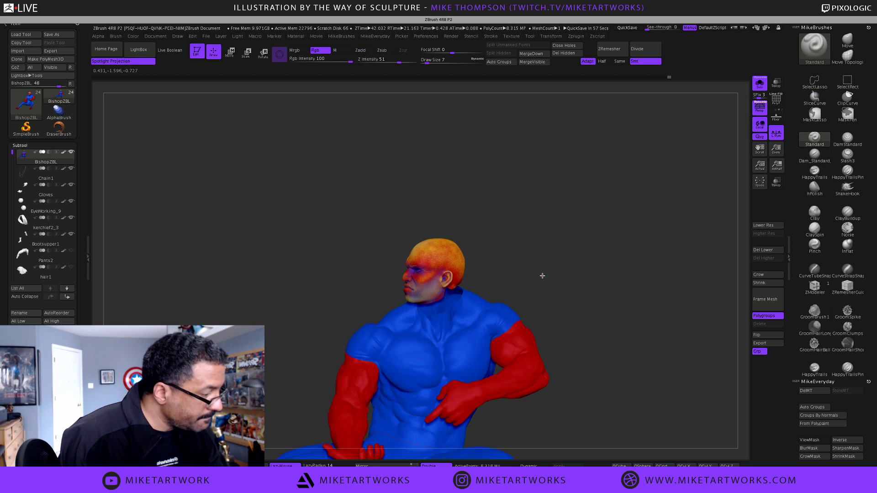
- Switch all subtools to their lowest subdivision level and hide the head with a lasso selection
click(25, 321)
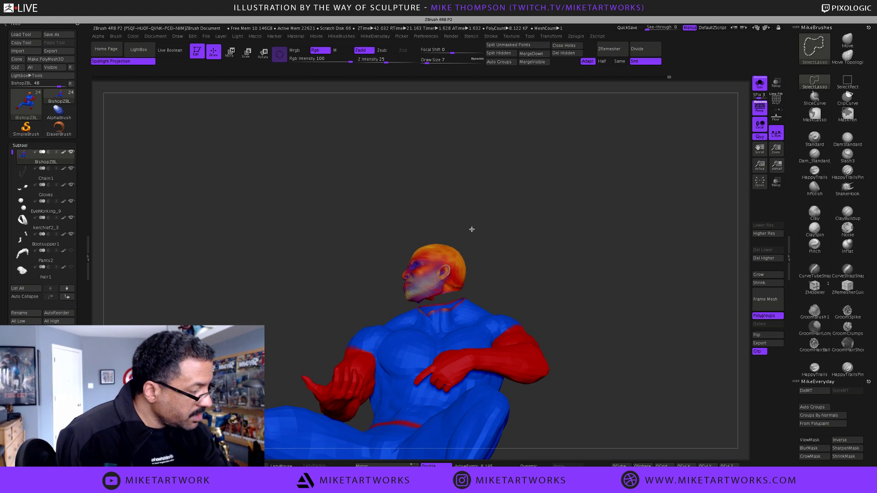
mouse_move(473, 233)
ctrl+shift+mouse_down()
mouse_move(481, 271)
mouse_move(459, 294)
mouse_move(411, 302)
mouse_move(450, 172)
ctrl+shift+mouse_up()
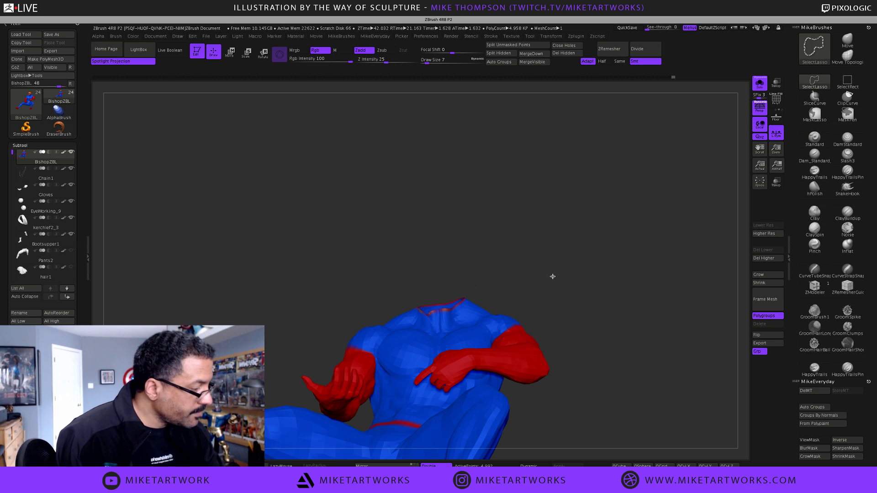
- Invert the visibility to show only the head and neck and switch all subtools to their highest subdivision level
ctrl+shift+click(551, 281)
click(65, 322)
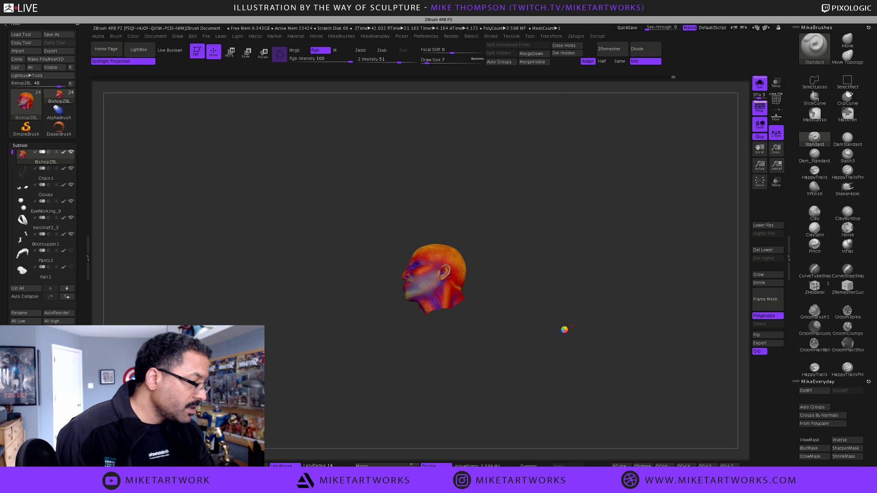
key(f)
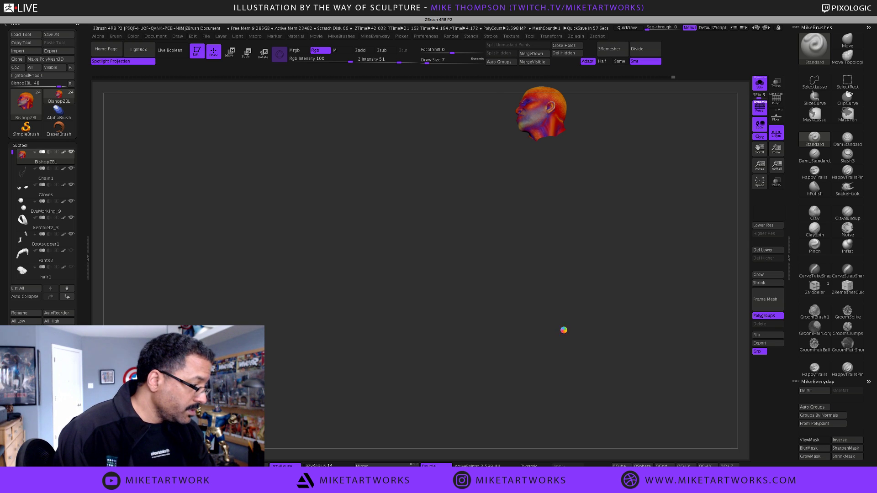
key(f)
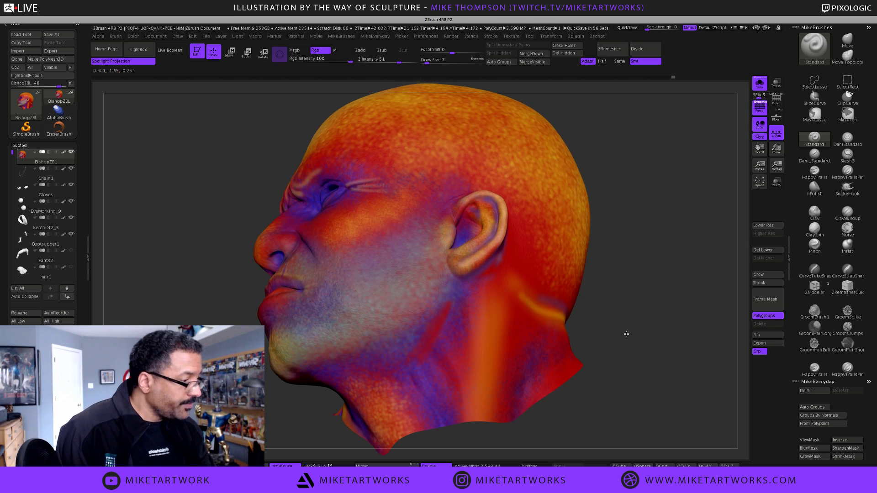
mouse_move(627, 333)
mouse_down()
mouse_move(663, 334)
mouse_move(617, 333)
mouse_move(630, 323)
mouse_up()
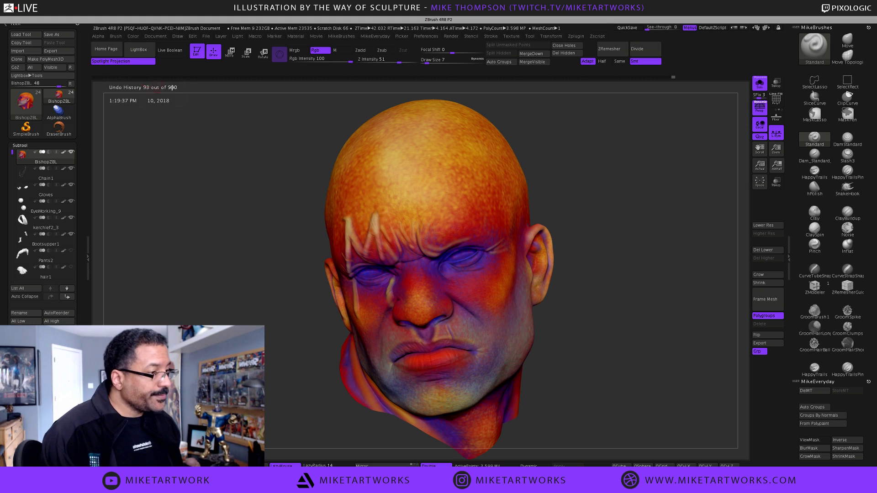
key(space)
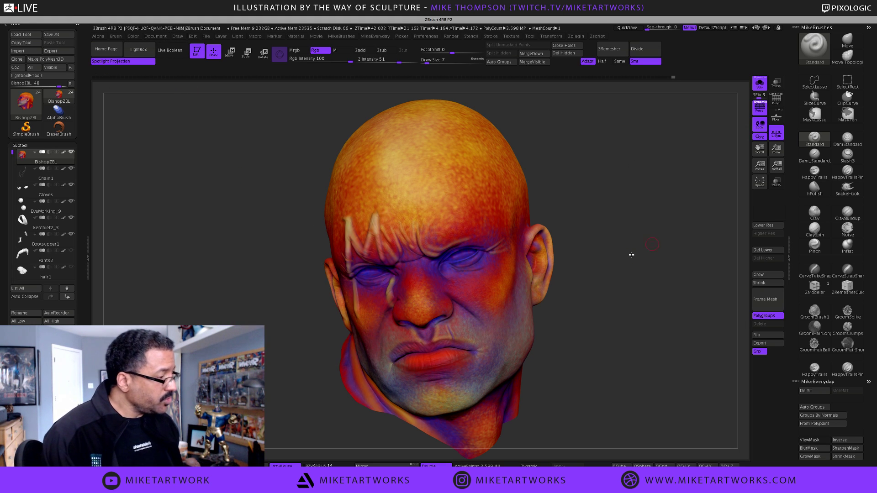
drag(686, 255, 668, 257)
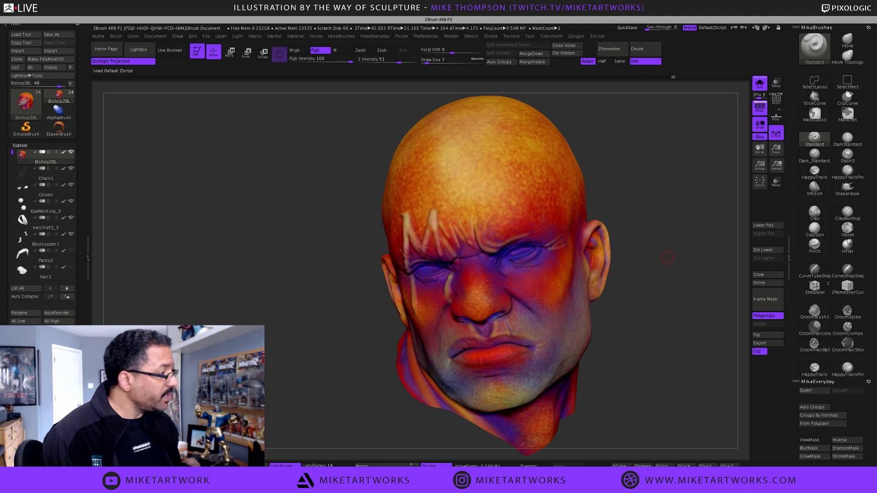
- Set the Kuadro reference images to stay always on top and leave them unlocked
right_click(592, 16)
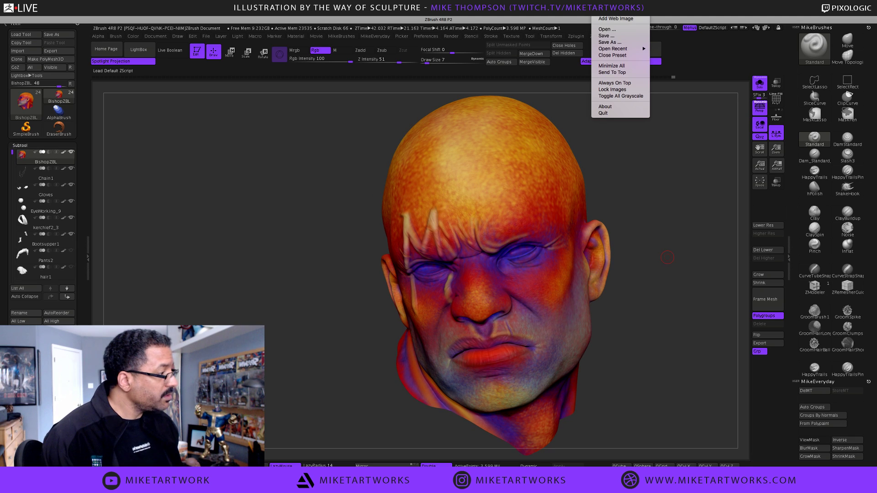
click(616, 89)
right_click(592, 17)
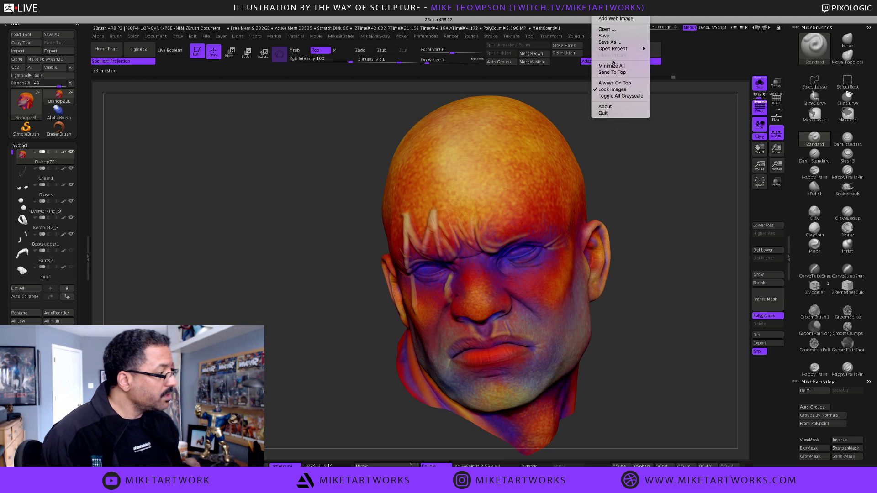
click(623, 84)
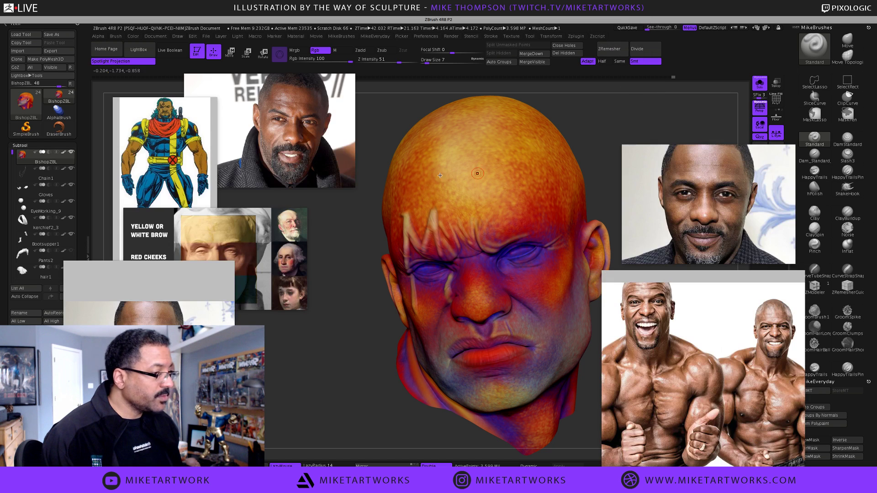
right_click(592, 16)
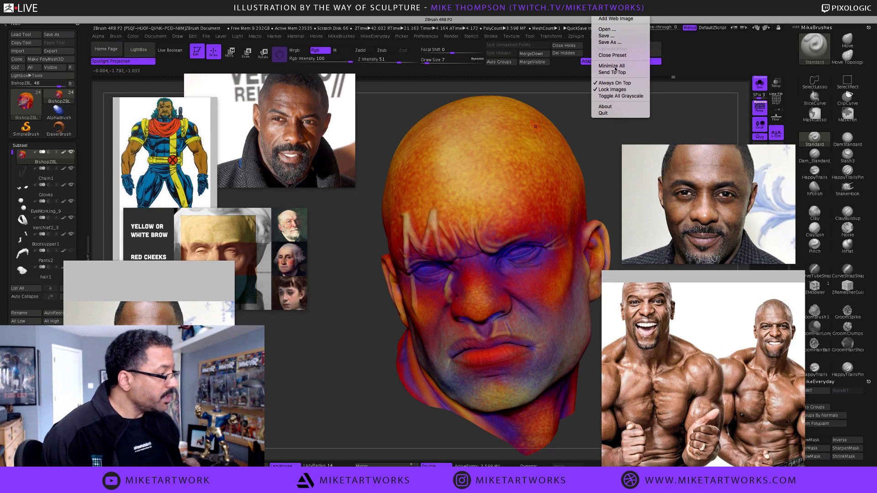
click(612, 89)
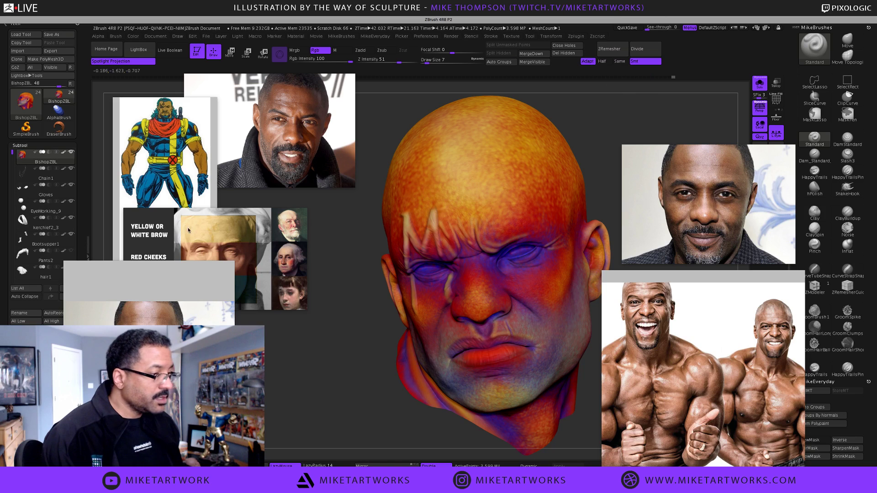
- Switch to Photoshop to view the face color zones in colortemps.jpg, and return to ZBrush
key(super+Tab)
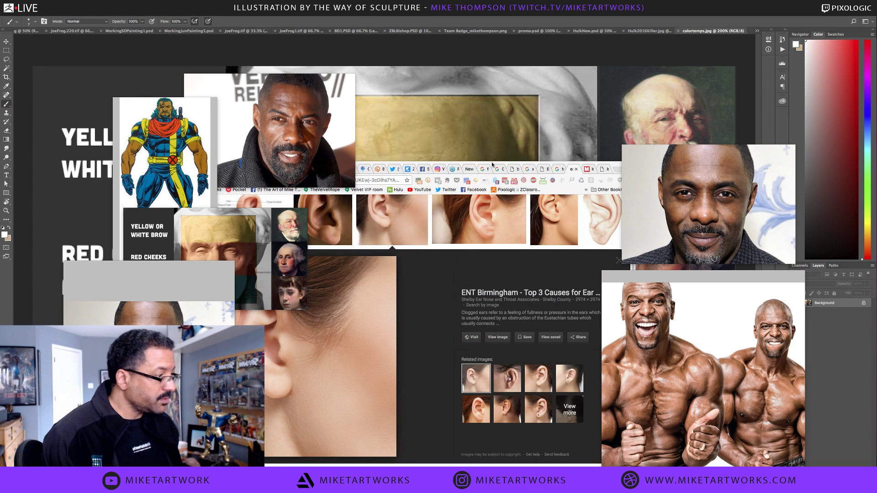
key(super+Tab)
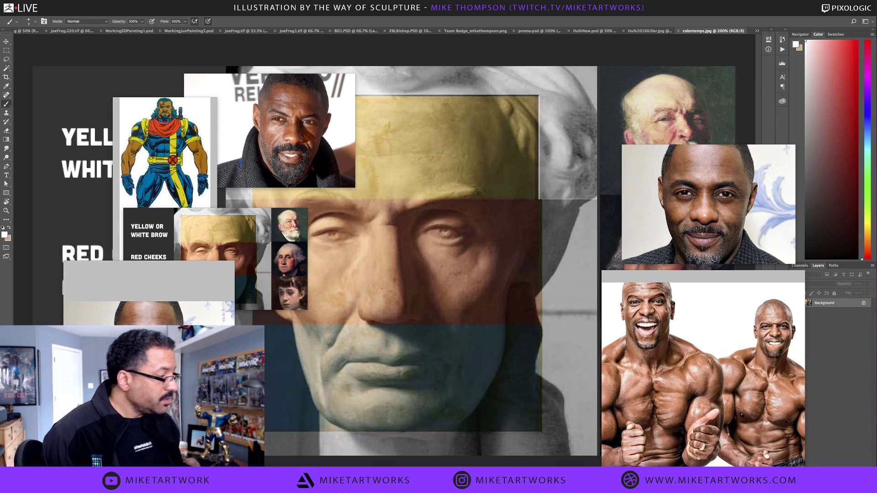
key(super+Tab)
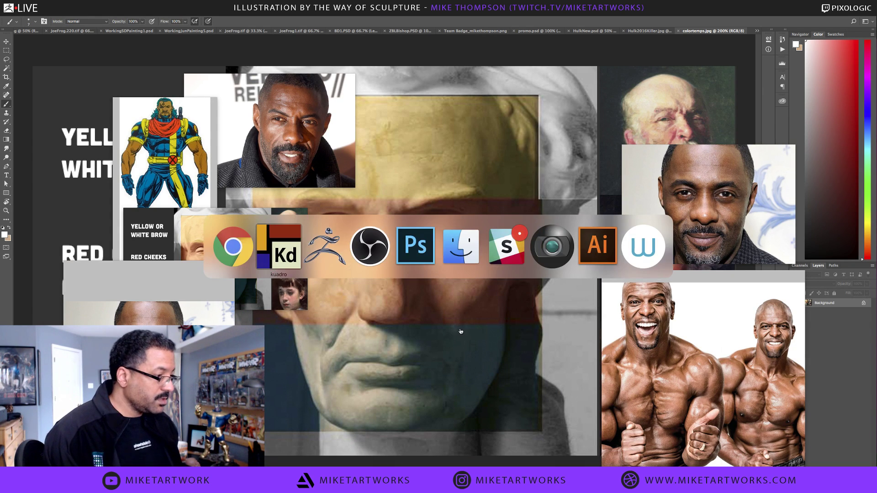
key(super+Tab)
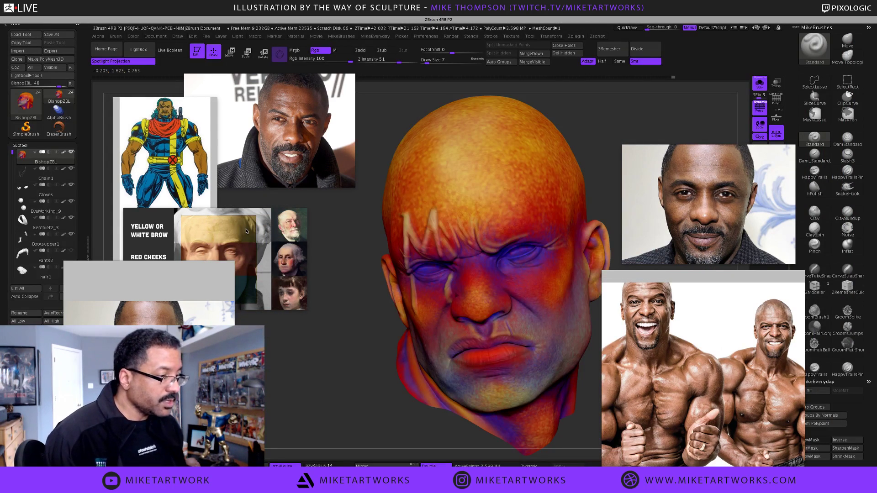
- Move the face color-zone reference chart below the other references and dismiss it from the screen
drag(284, 233, 337, 383)
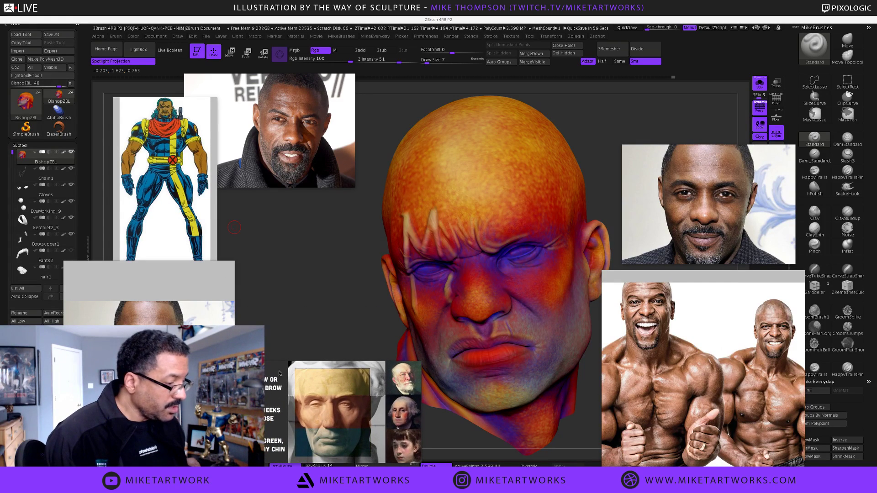
drag(281, 381, 284, 354)
right_click(284, 355)
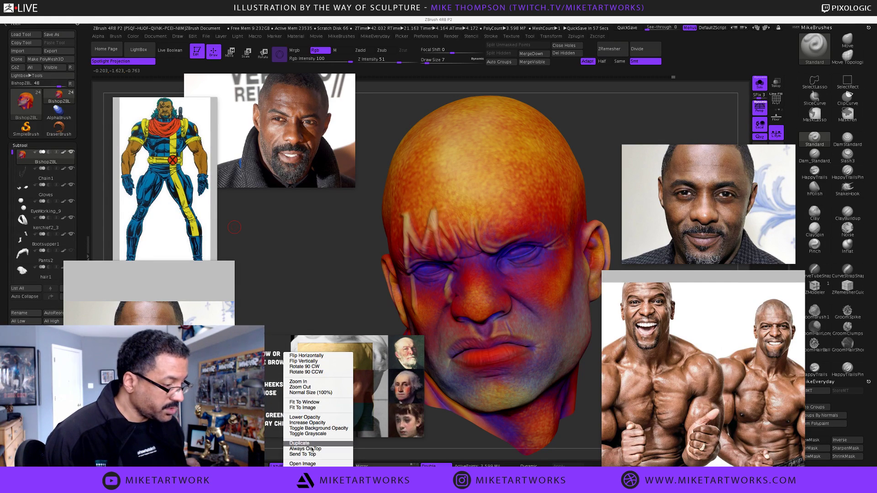
key(Escape)
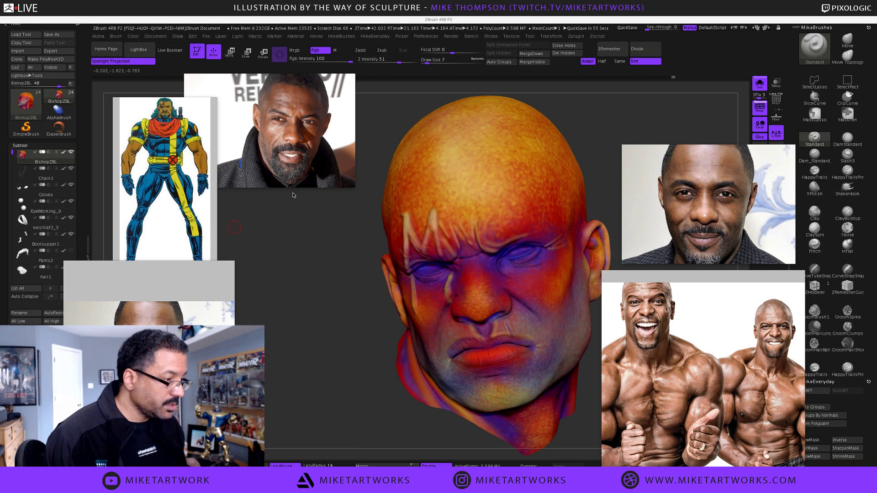
- Rearrange the portrait and bodybuilder reference photos around the head and shrink the frame of the portrait with grey borders
mouse_move(287, 130)
mouse_down()
mouse_move(333, 181)
mouse_move(330, 414)
mouse_move(275, 139)
mouse_up()
drag(192, 304, 333, 218)
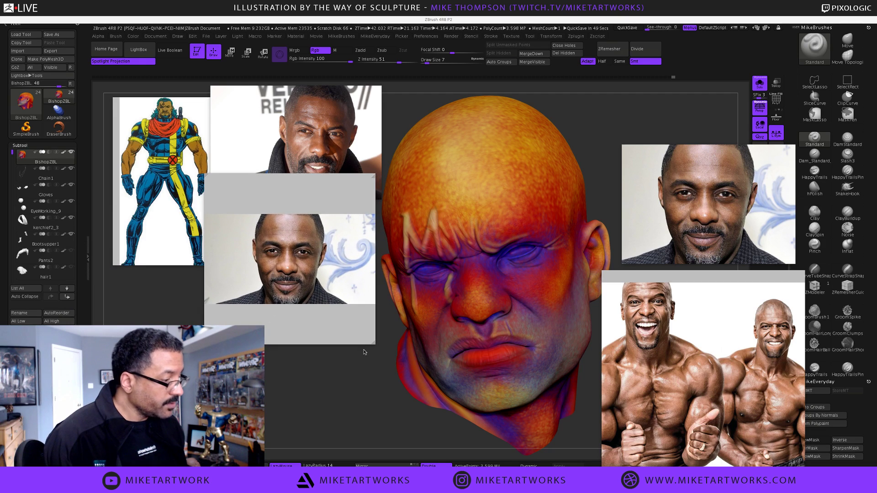
drag(373, 342, 387, 277)
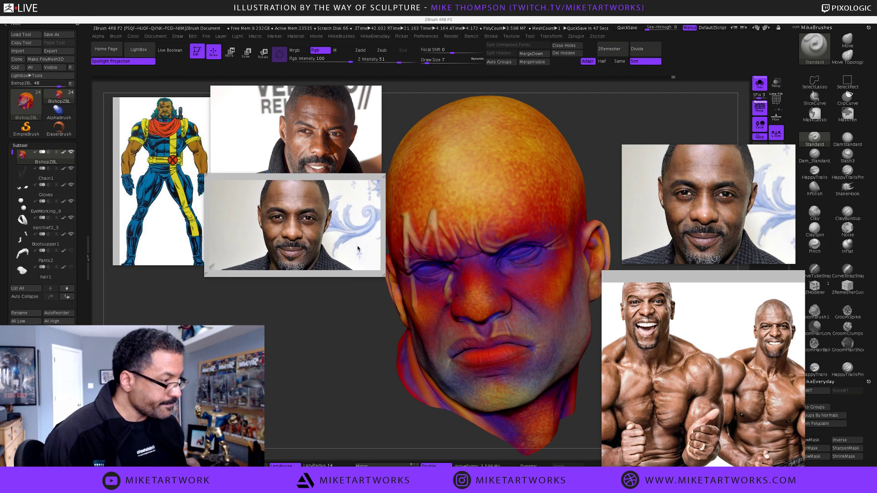
drag(358, 245, 341, 274)
drag(736, 238, 723, 172)
drag(706, 384, 719, 330)
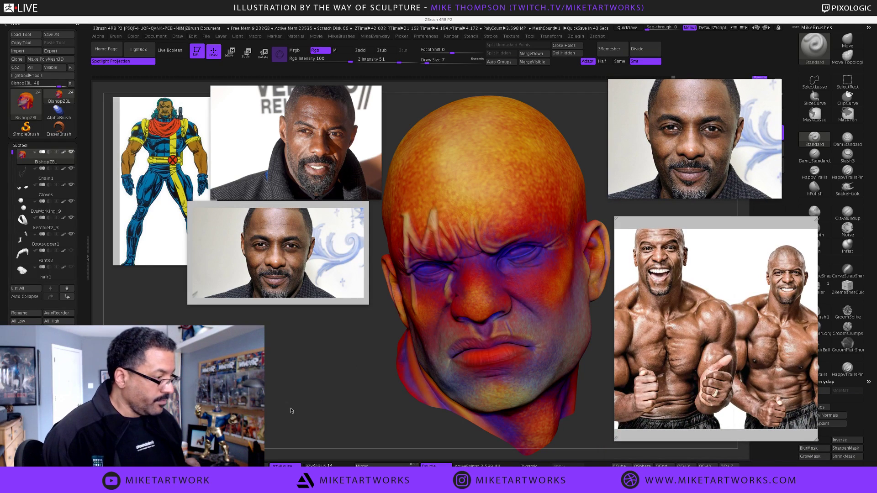
- Move the comic reference clear of the color palette and fill the head repeatedly with brown (R 99, G 70, B 30) at Rgb intensity 15
drag(313, 387, 347, 348)
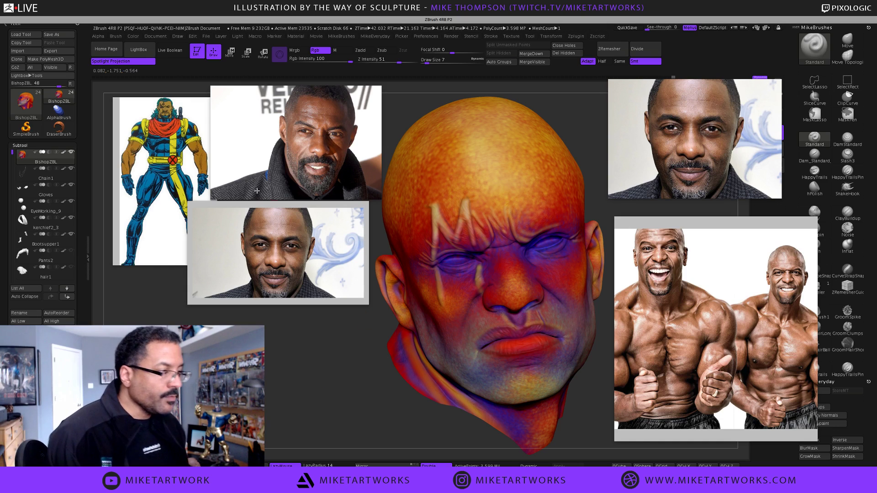
key(space)
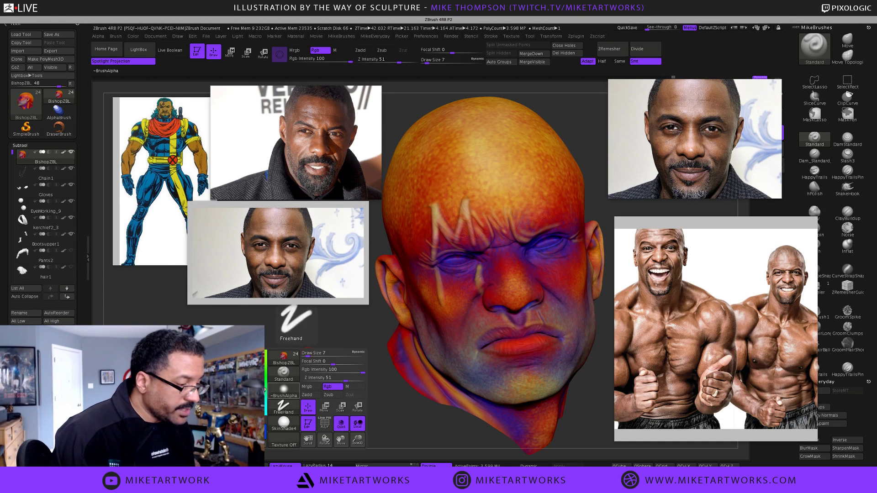
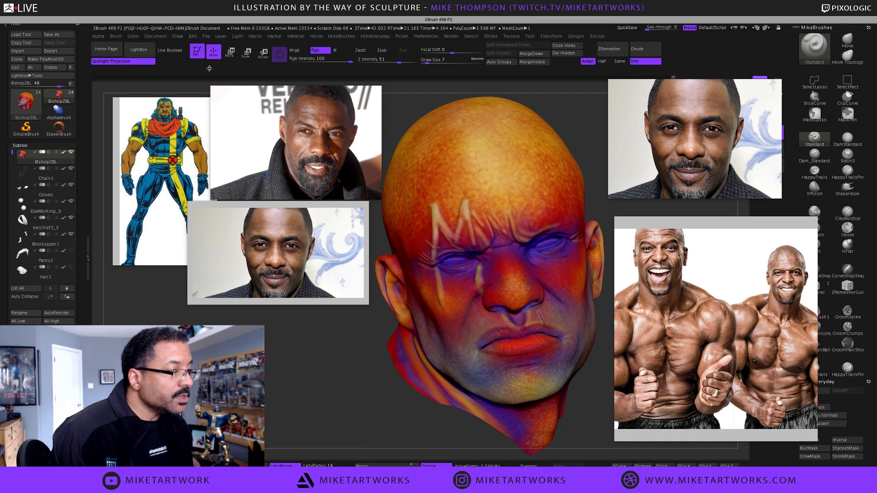
key(space)
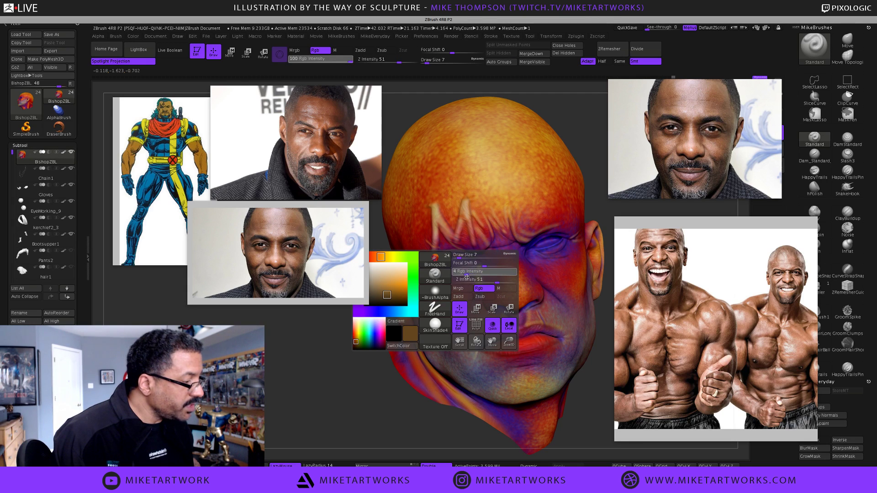
drag(472, 276, 477, 277)
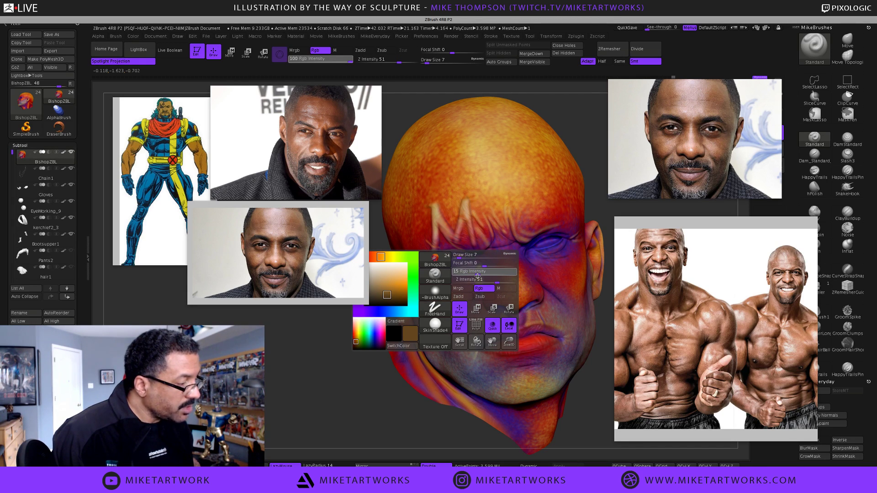
click(133, 36)
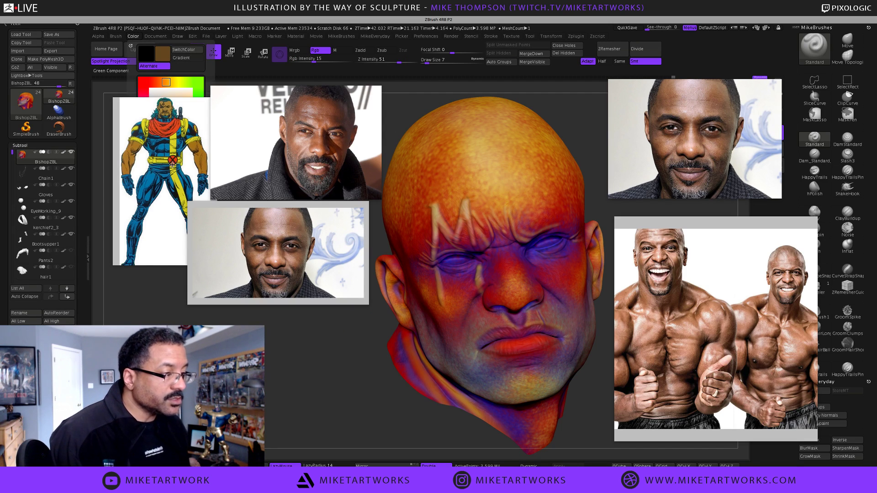
drag(171, 112, 163, 247)
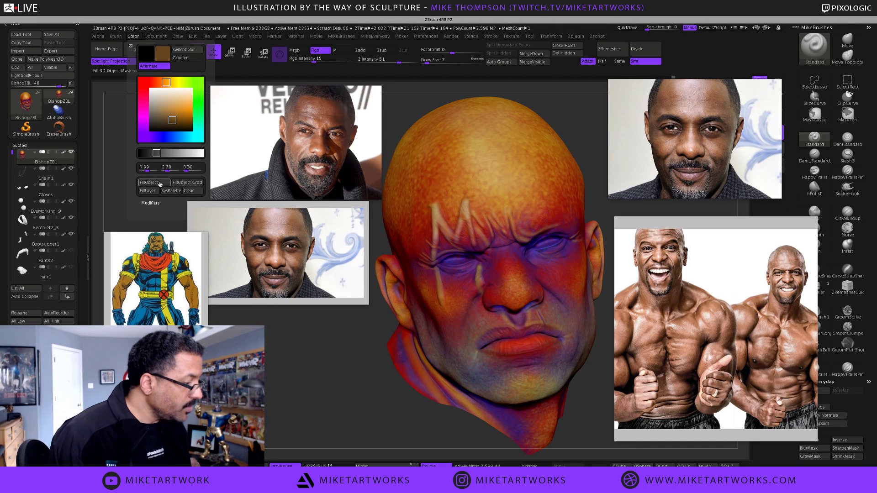
click(160, 183)
click(160, 184)
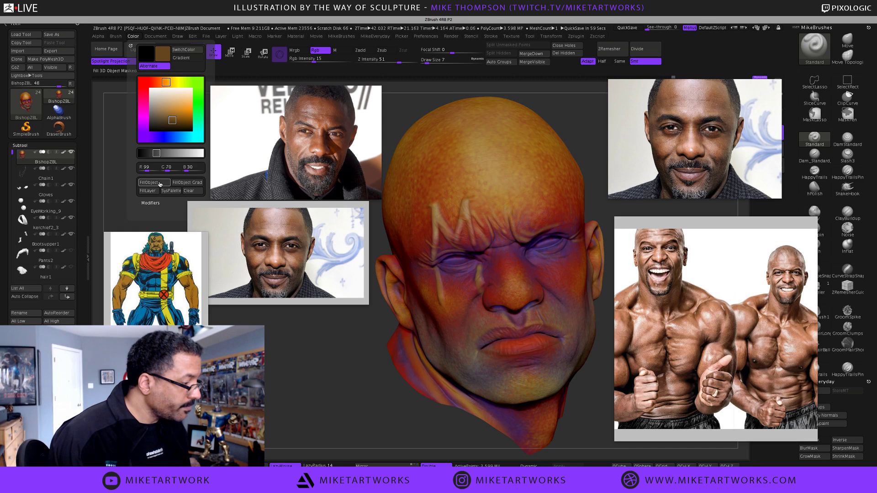
click(160, 184)
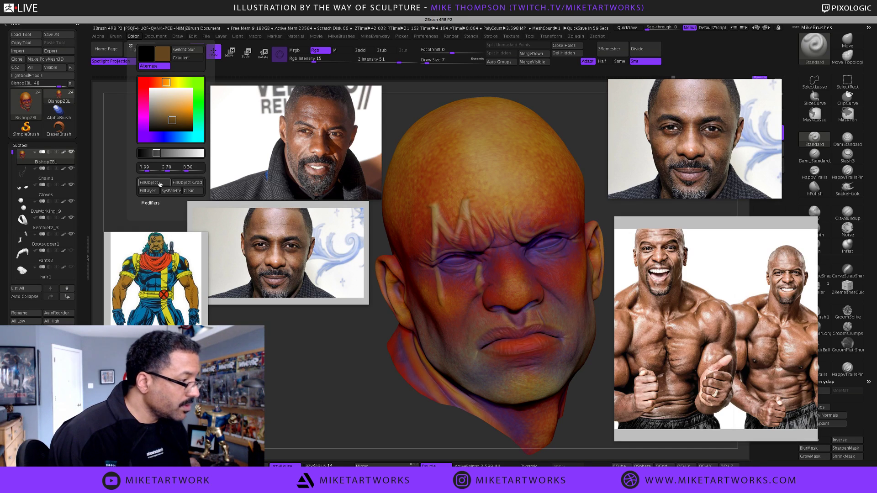
- Pick a brighter orange-brown (G 111, B 49) and fill the head with it at the same low intensity
key(space)
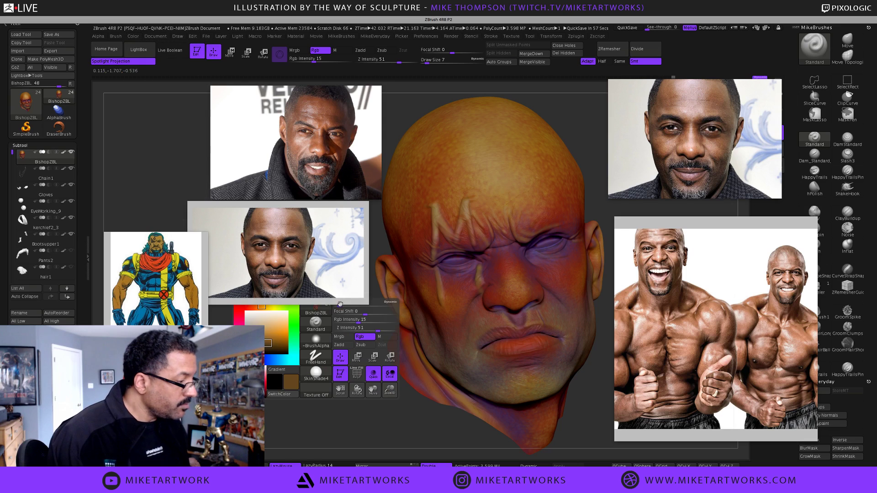
drag(269, 343, 270, 335)
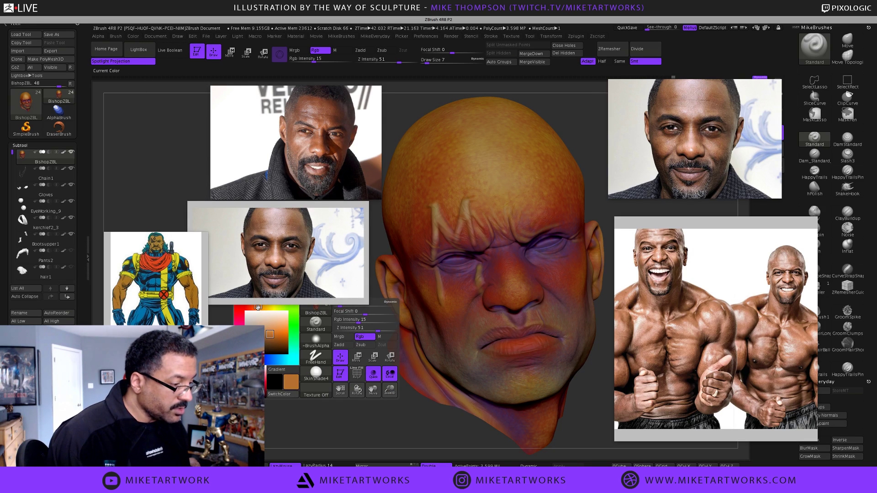
click(133, 37)
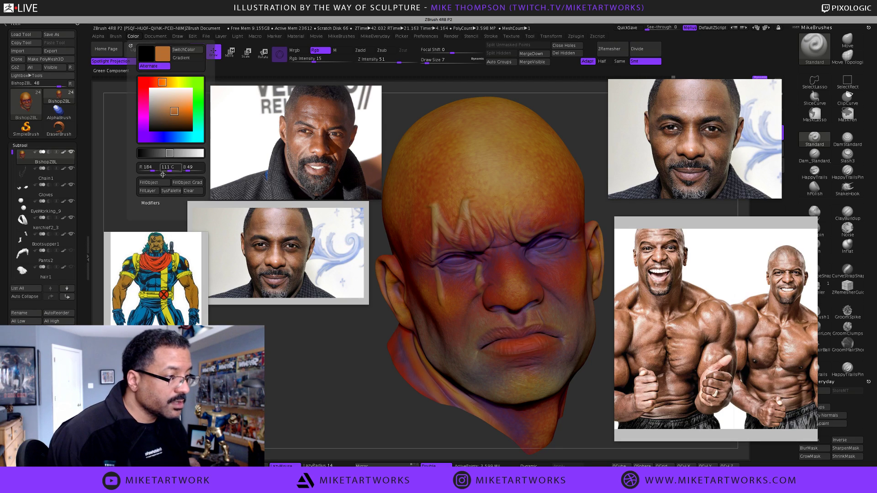
click(163, 183)
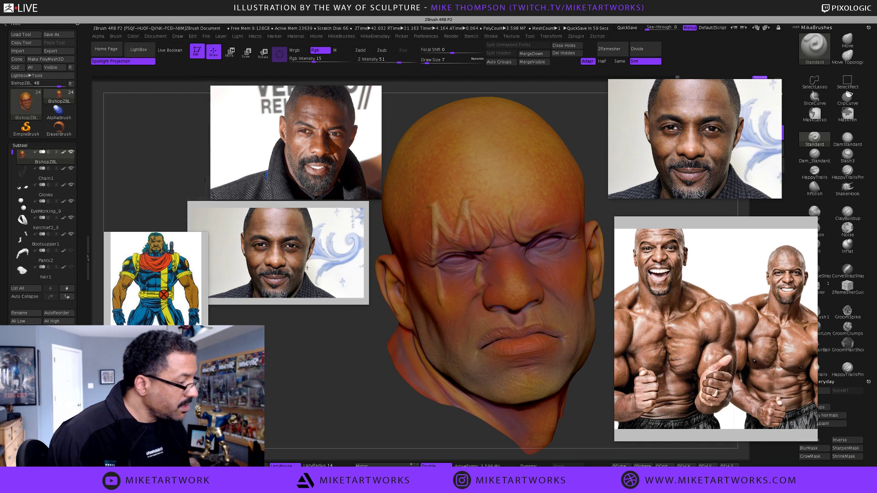
mouse_move(357, 354)
mouse_down()
mouse_move(369, 352)
mouse_move(347, 362)
mouse_move(369, 350)
mouse_move(353, 371)
mouse_up()
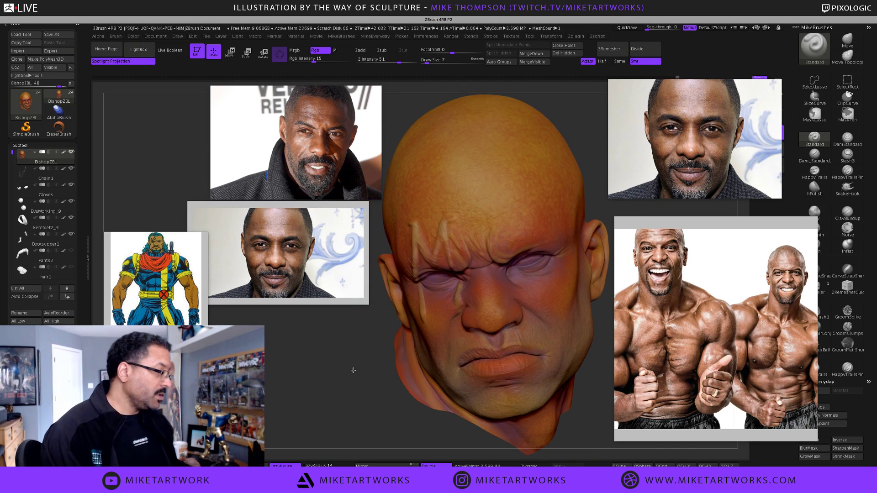
- Fill the head again with the orange-brown (G 111, B 49) at Rgb intensity 15 and check it from several angles
click(133, 37)
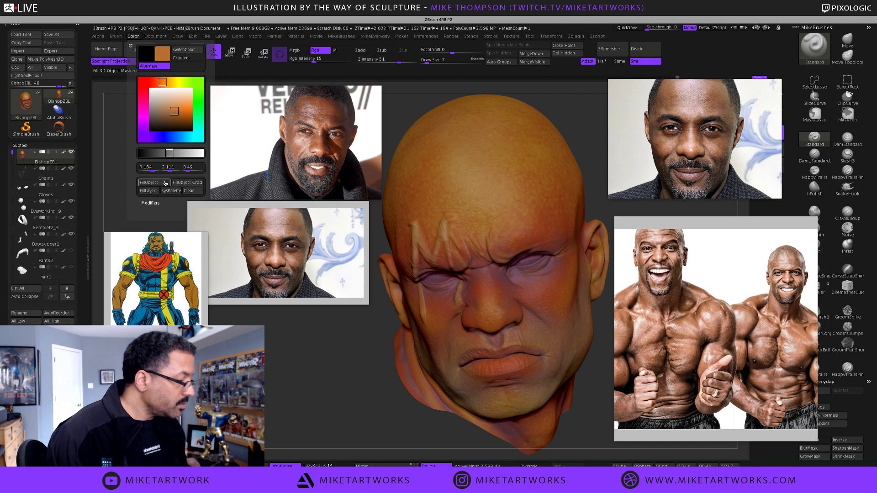
click(150, 183)
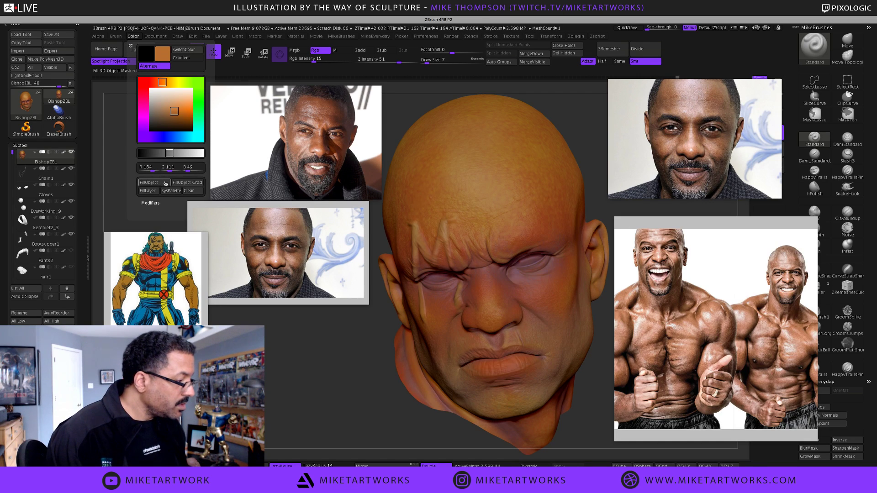
drag(316, 364, 326, 370)
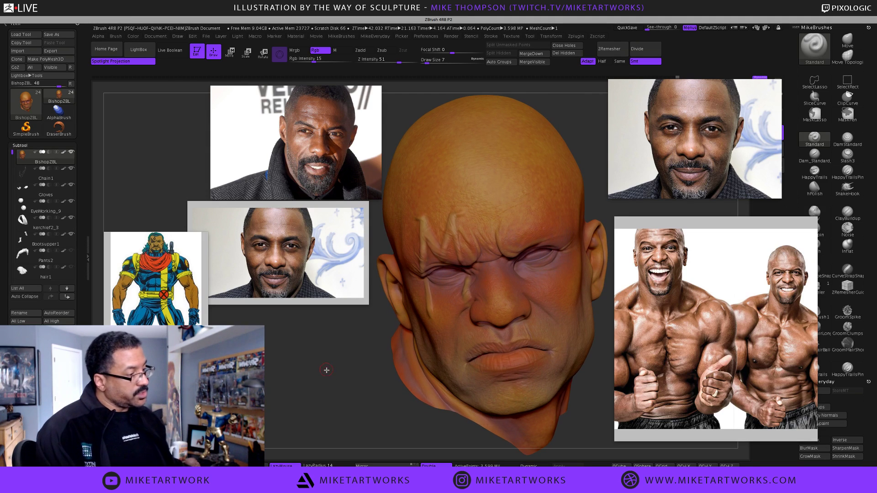
key(f)
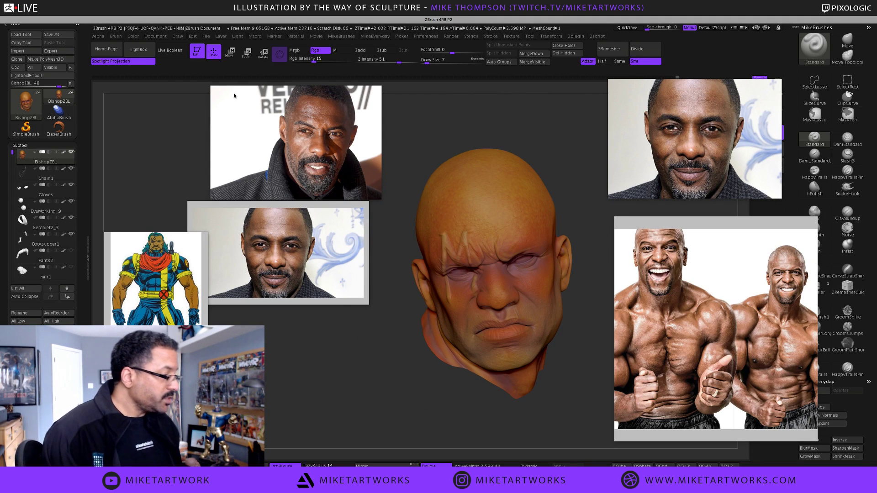
mouse_move(366, 338)
mouse_down()
mouse_move(374, 346)
mouse_move(364, 343)
mouse_up()
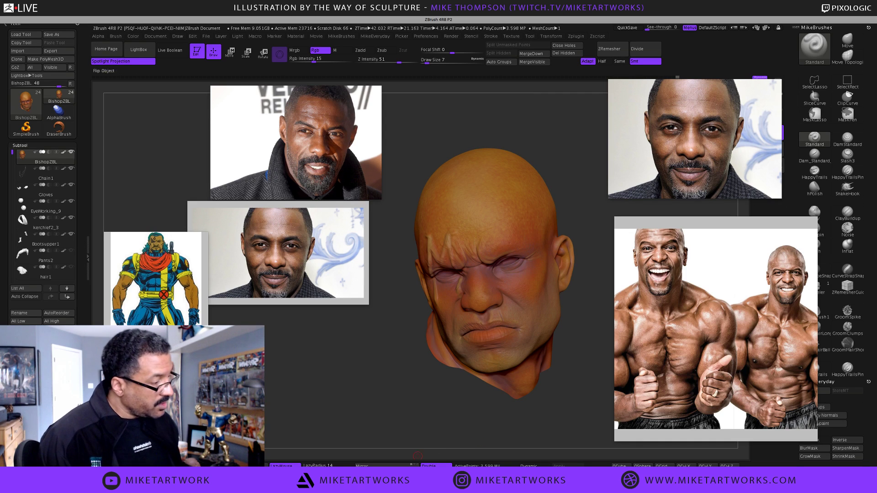
drag(430, 413, 414, 413)
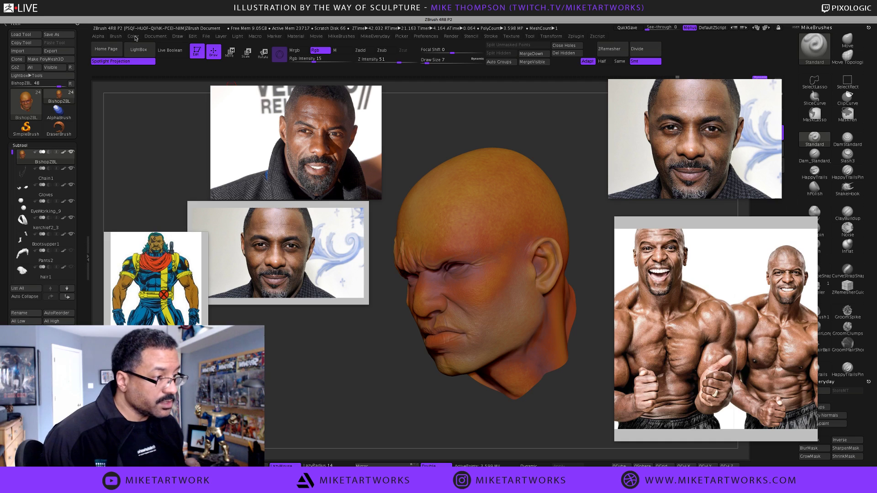
- Change the active color to a lighter golden orange and frame the face close up for painting
click(134, 37)
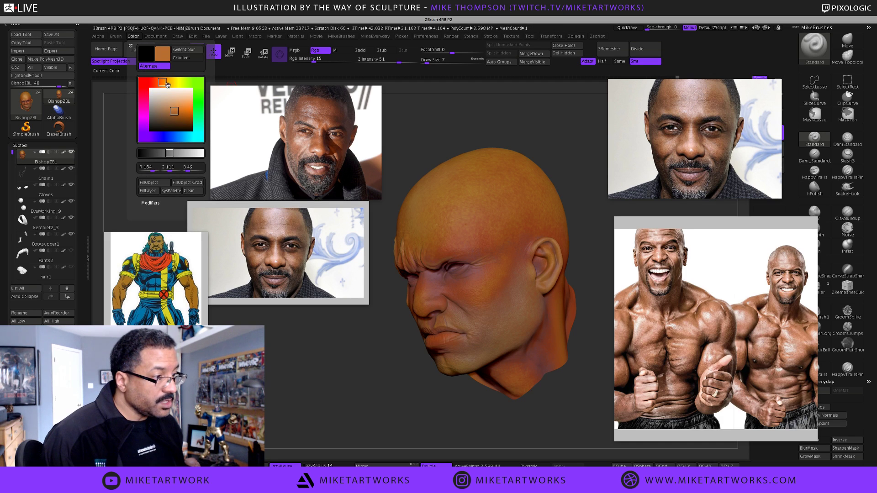
drag(168, 84, 177, 106)
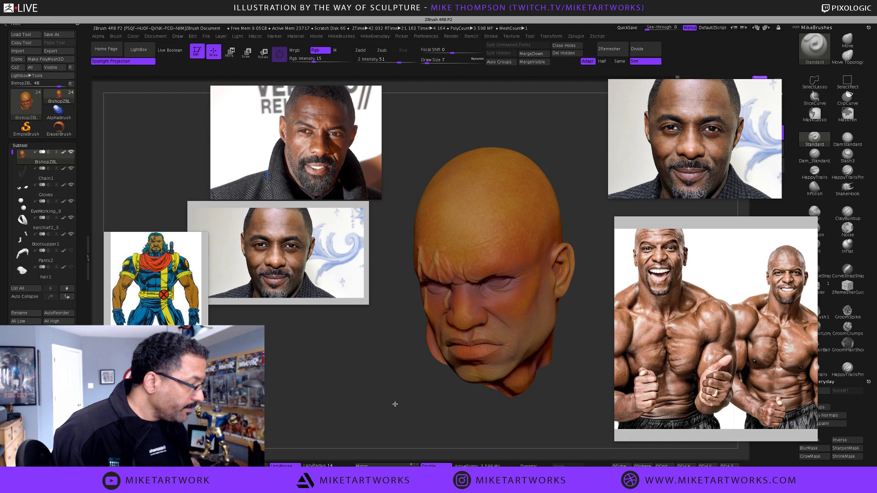
mouse_move(394, 401)
mouse_down()
mouse_move(403, 386)
mouse_move(388, 386)
mouse_move(427, 407)
mouse_move(371, 371)
mouse_up()
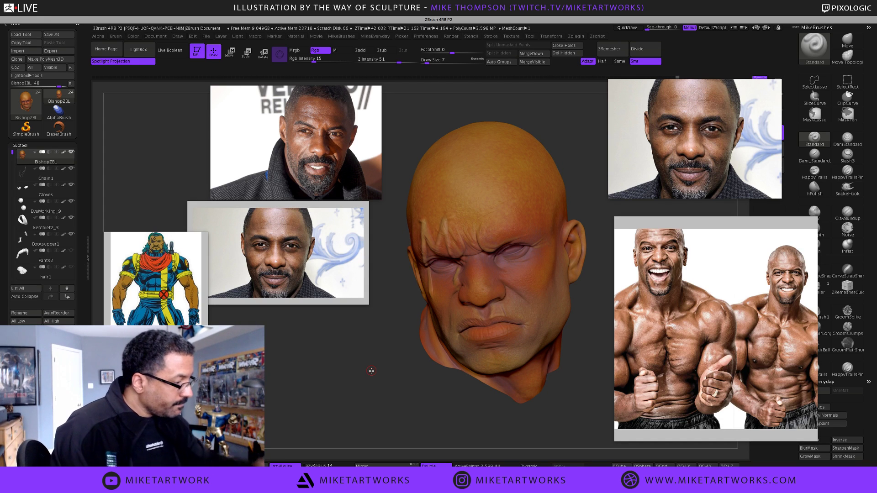
alt+drag(434, 391, 383, 390)
mouse_move(552, 330)
mouse_down()
mouse_move(554, 349)
mouse_move(584, 317)
mouse_move(608, 344)
mouse_move(617, 335)
mouse_move(610, 325)
mouse_up()
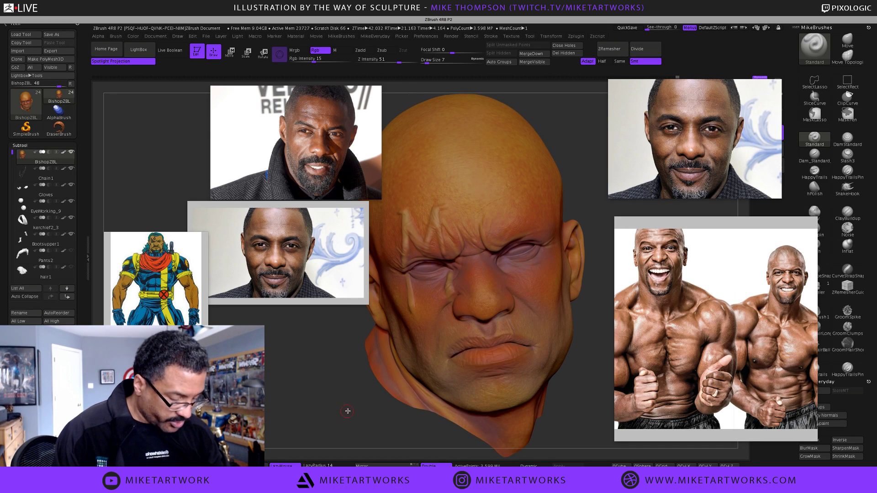
- Set the Standard brush to the Color Spray stroke with Alpha 21
key(space)
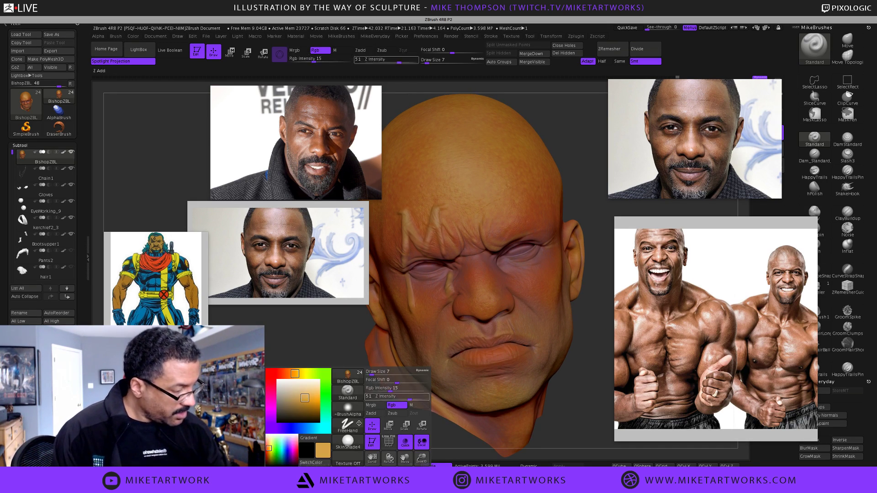
key(space)
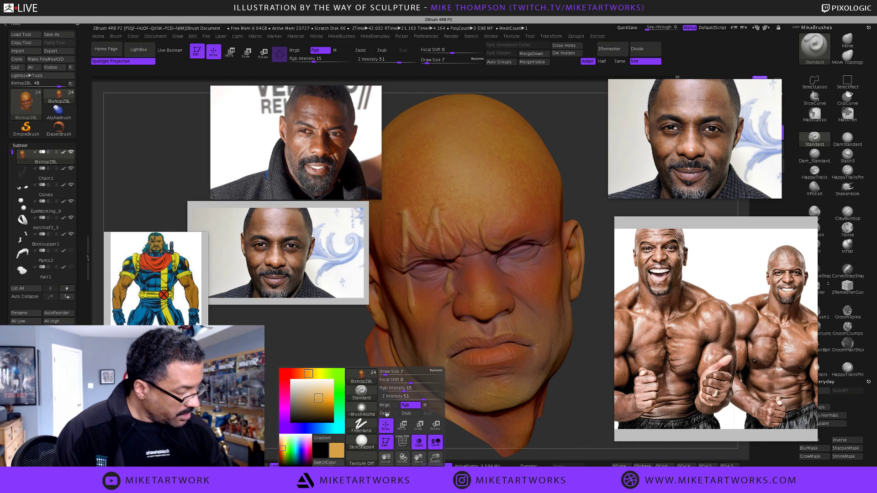
click(369, 425)
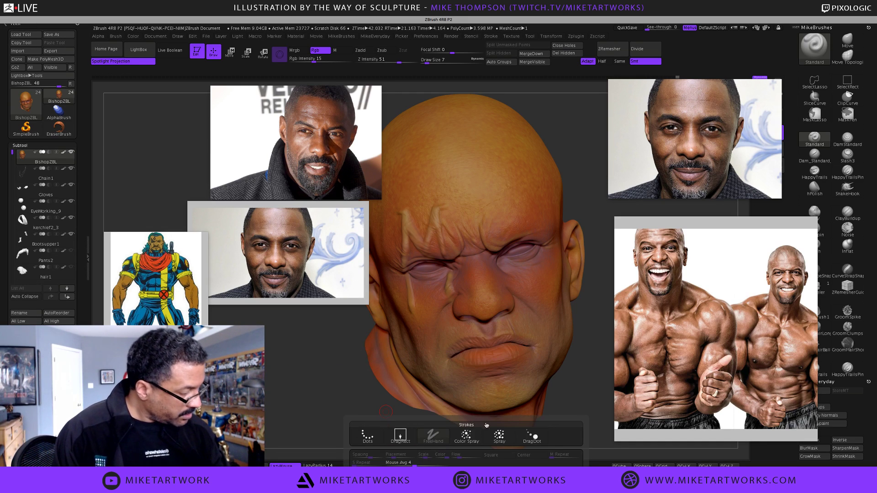
key(space)
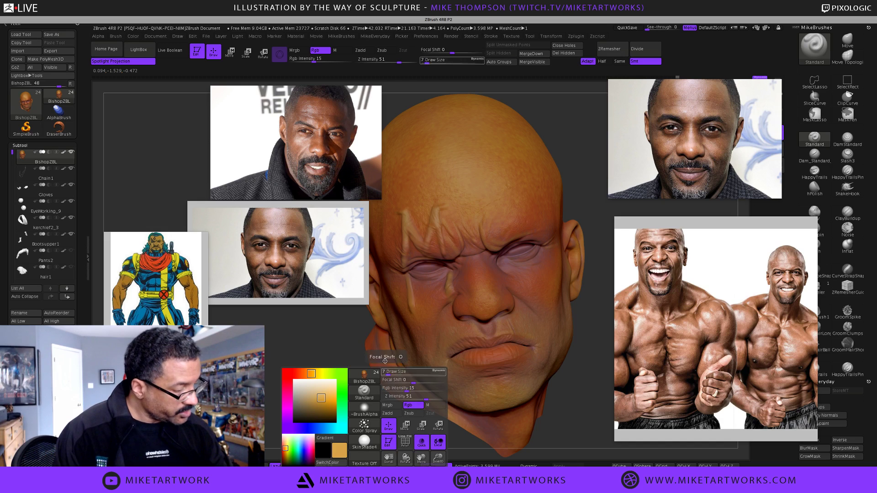
click(366, 410)
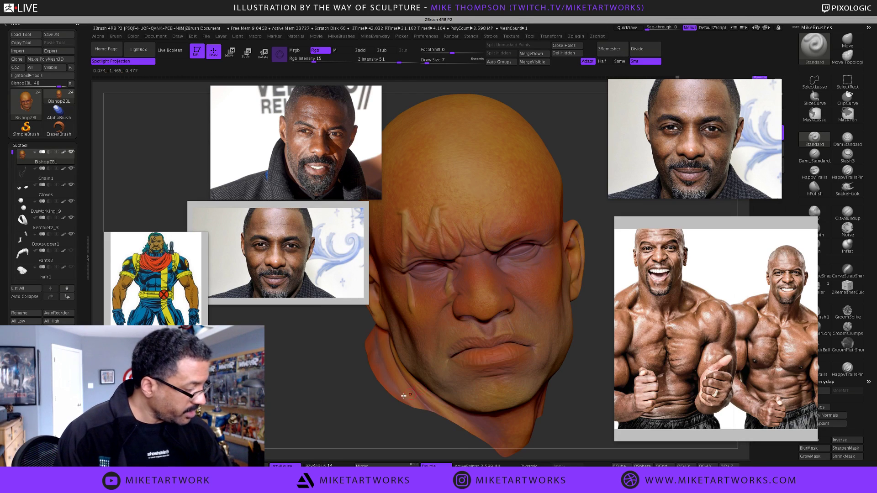
key(space)
click(379, 410)
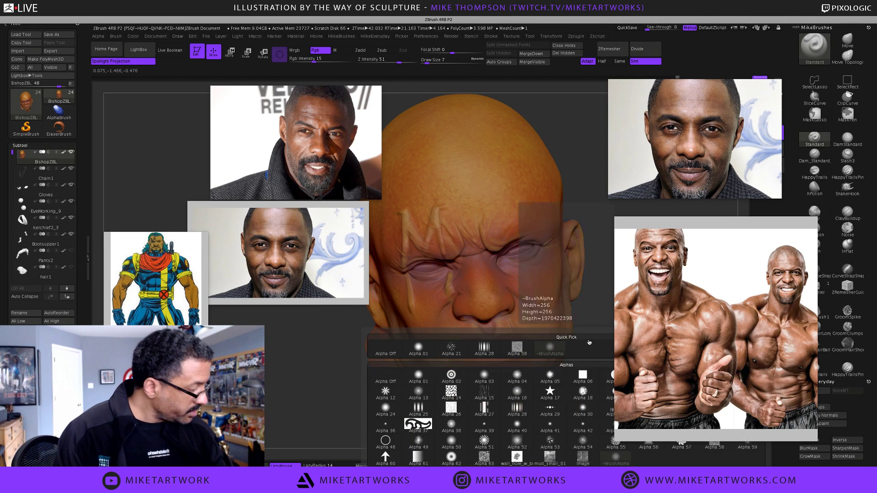
click(451, 348)
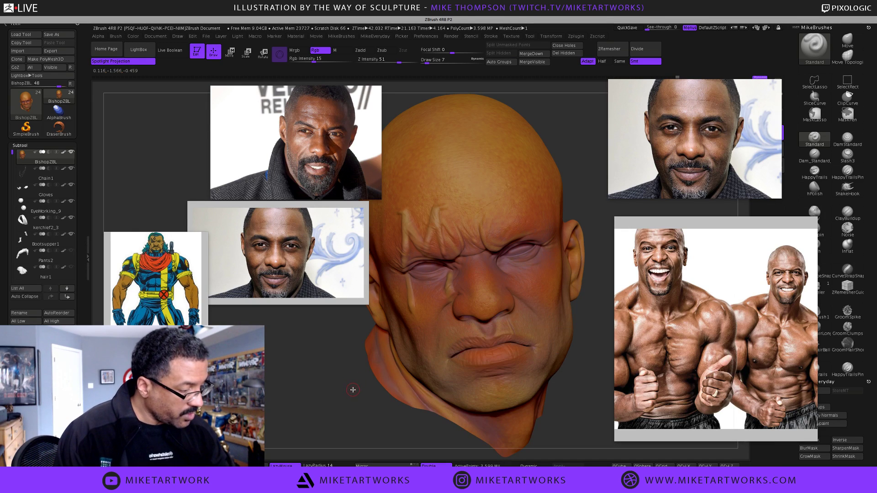
- Enlarge the brush to draw size 18 and turn off LazyMouse
key(s)
drag(353, 391, 358, 394)
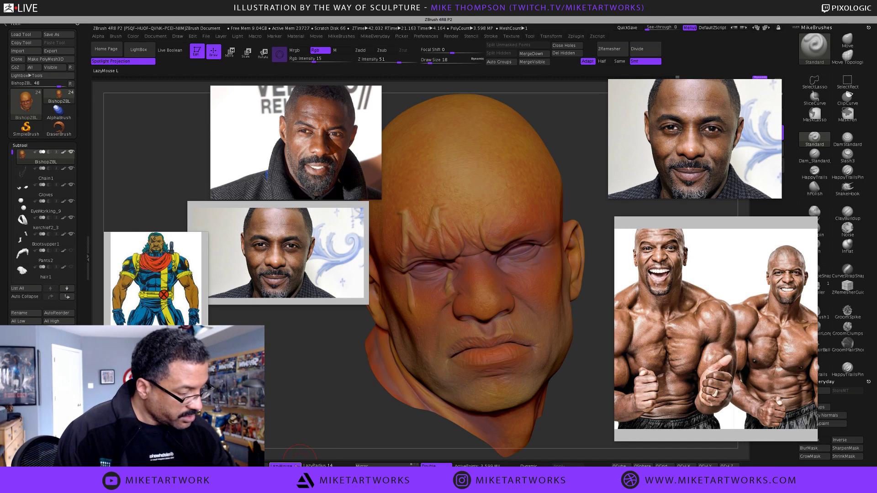
key(space)
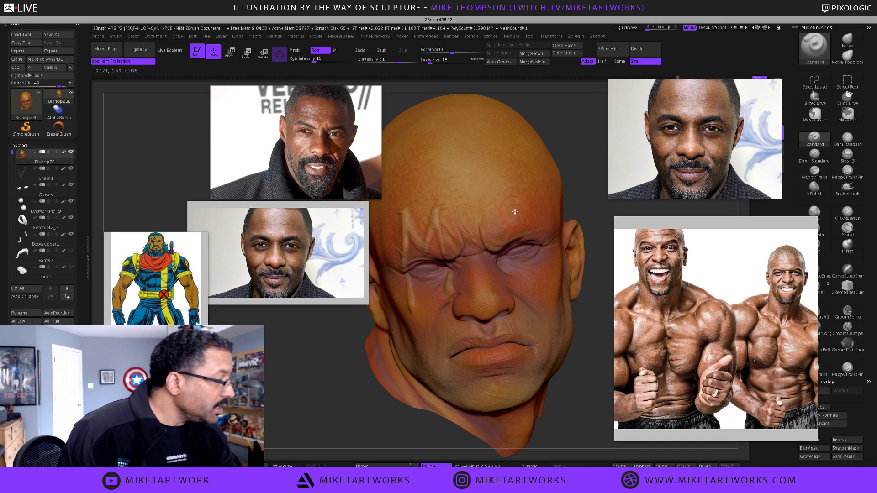
key(space)
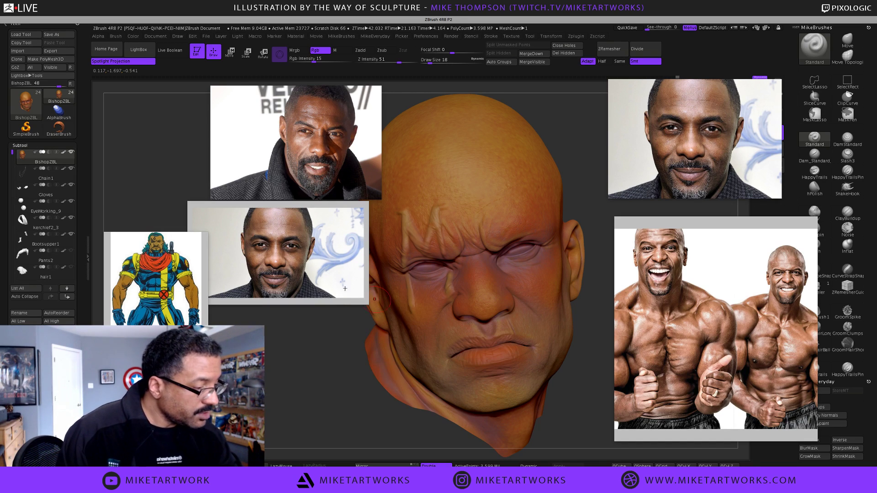
- Set the color to R 201, G 131, B 56 and the draw size to 22, then test the spray on the forehead
key(space)
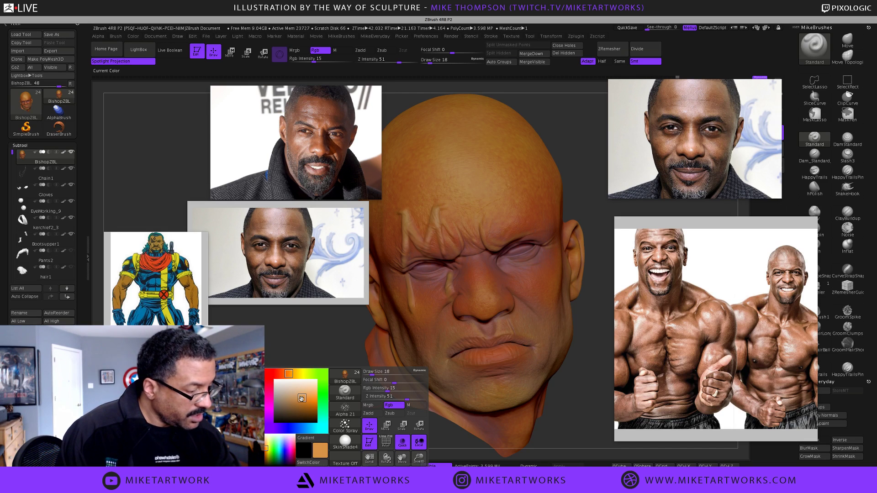
drag(301, 398, 298, 400)
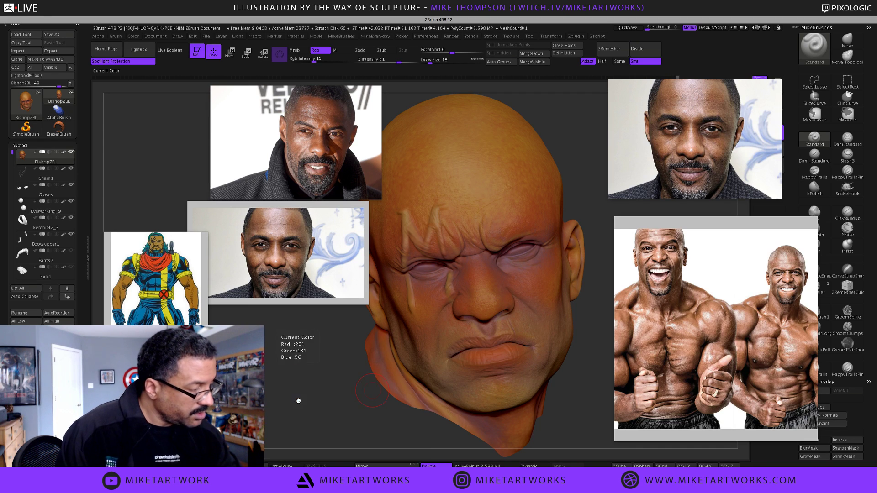
key(s)
click(572, 148)
key(space)
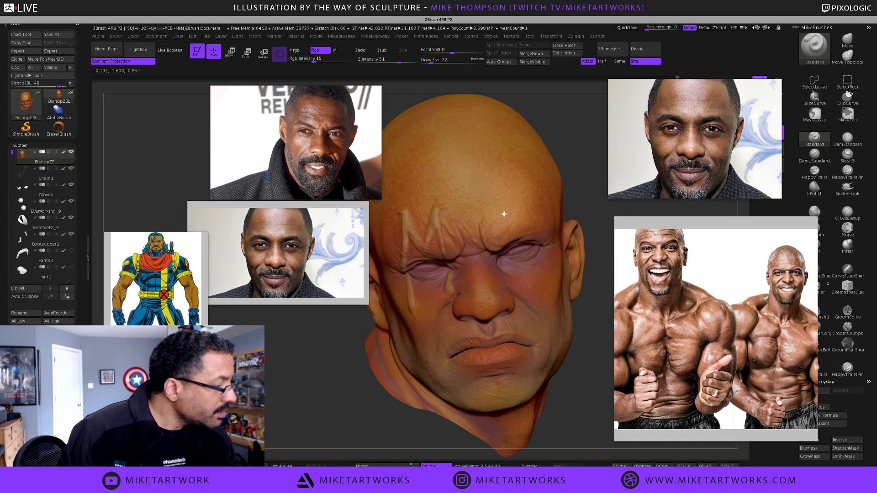
mouse_move(585, 175)
mouse_down()
mouse_move(587, 189)
mouse_move(615, 144)
mouse_up()
- Lower the Rgb intensity to 5 and choose a slightly darker orange-brown for the spray
key(space)
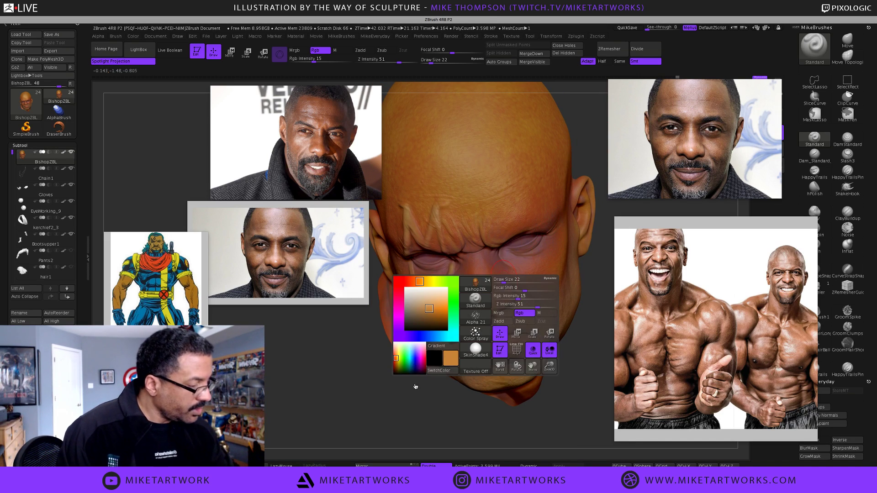
click(508, 296)
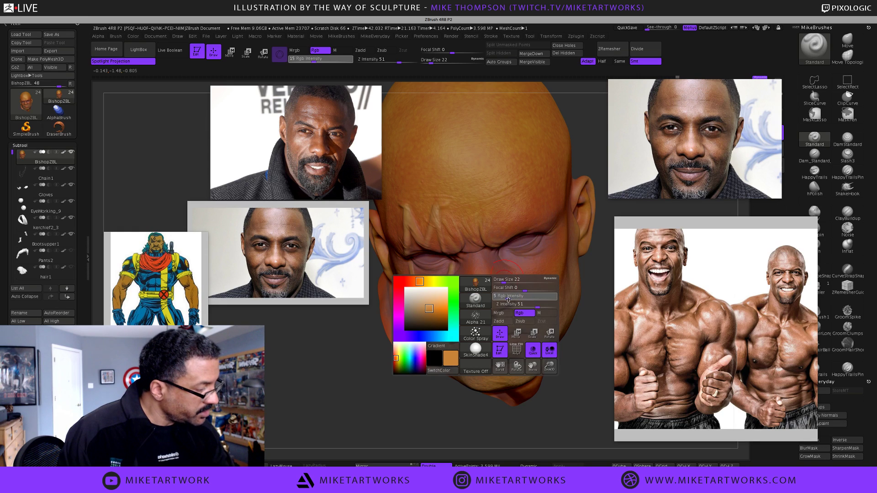
text(5)
key(Return)
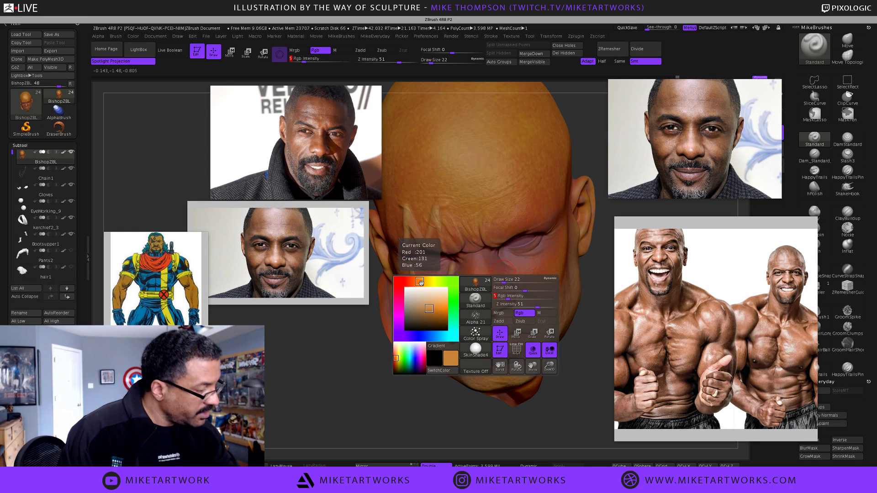
drag(429, 312, 427, 316)
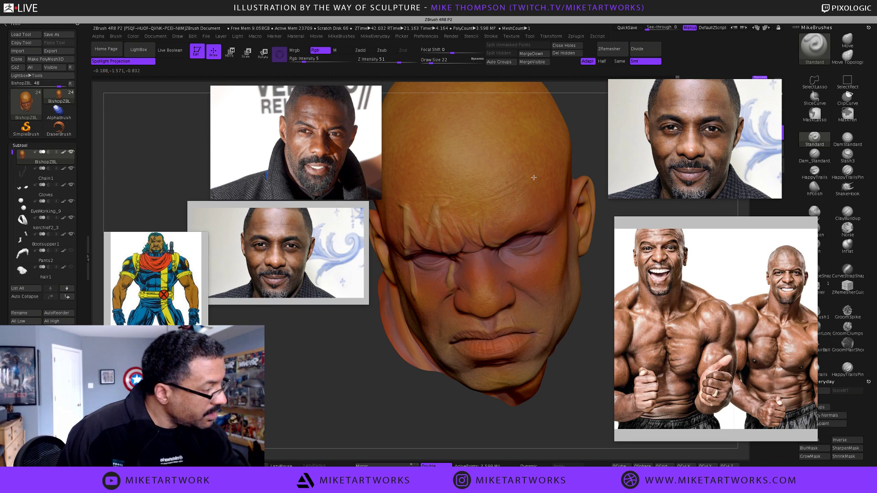
- Spray the orange-brown lightly over the forehead, nose and both cheeks to mottle and blend the color zones
drag(577, 383, 478, 260)
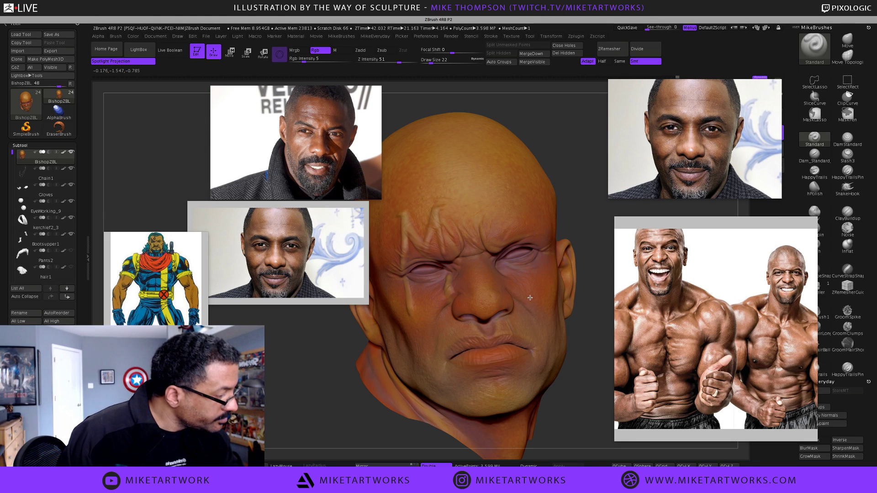
mouse_move(582, 406)
mouse_down()
mouse_move(541, 282)
mouse_move(530, 275)
mouse_up()
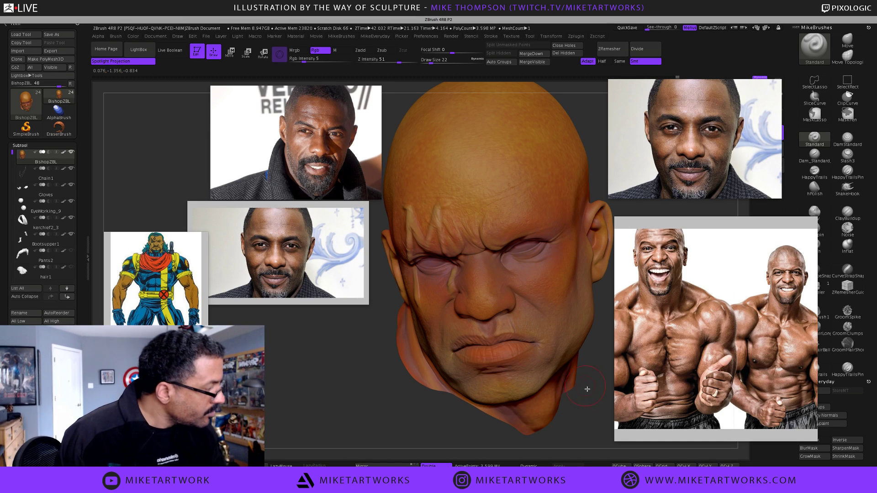
drag(583, 406, 594, 386)
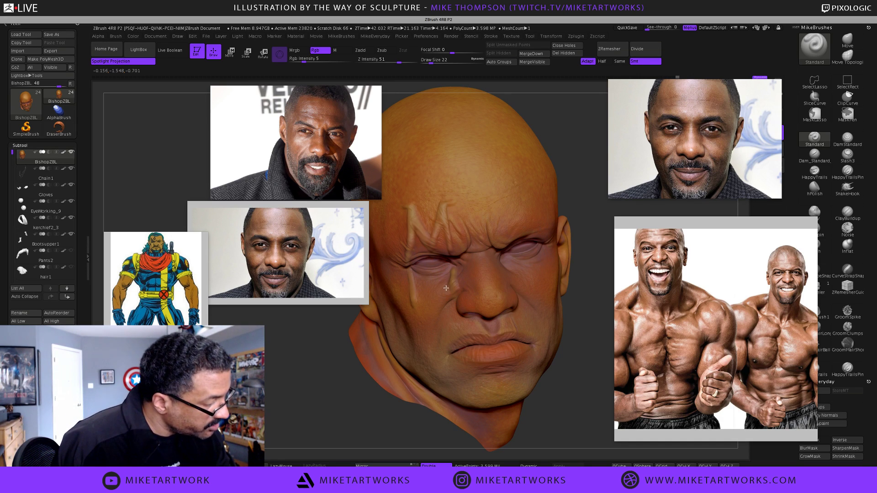
drag(587, 307, 581, 313)
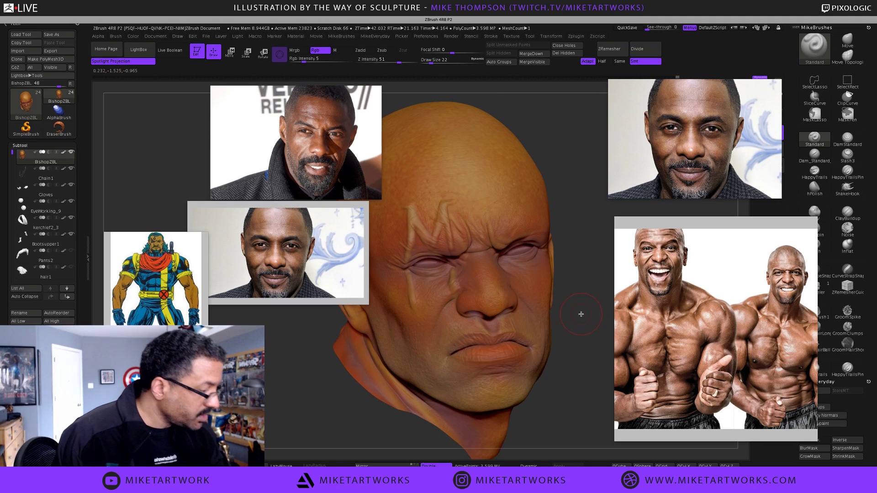
mouse_move(576, 409)
mouse_down()
mouse_move(591, 413)
mouse_move(513, 303)
mouse_up()
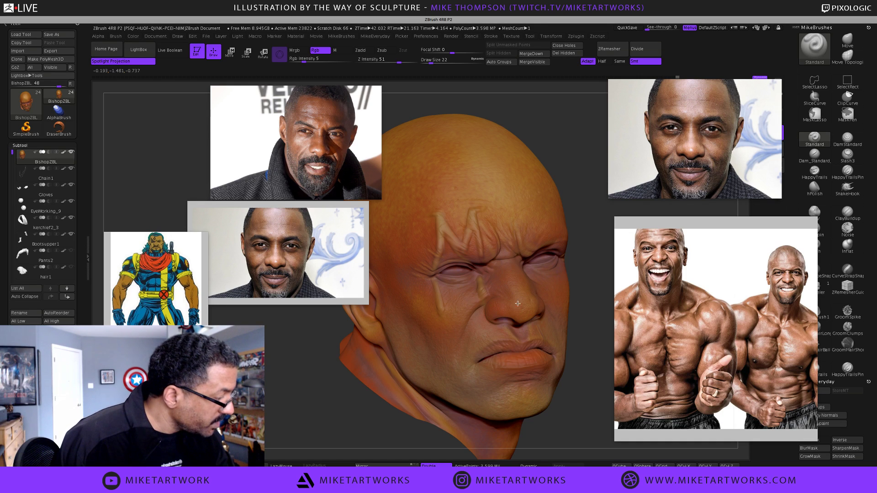
drag(570, 417, 540, 304)
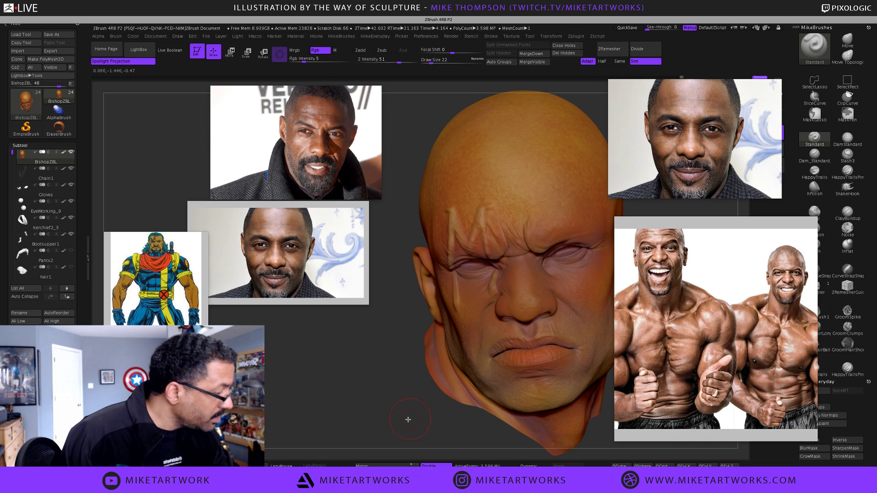
mouse_move(409, 420)
mouse_down()
mouse_move(420, 418)
mouse_move(423, 289)
mouse_up()
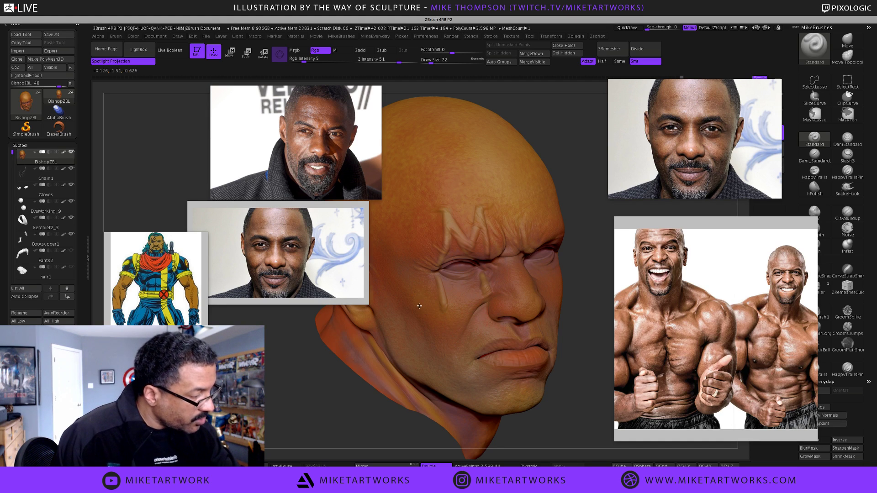
drag(590, 412, 443, 365)
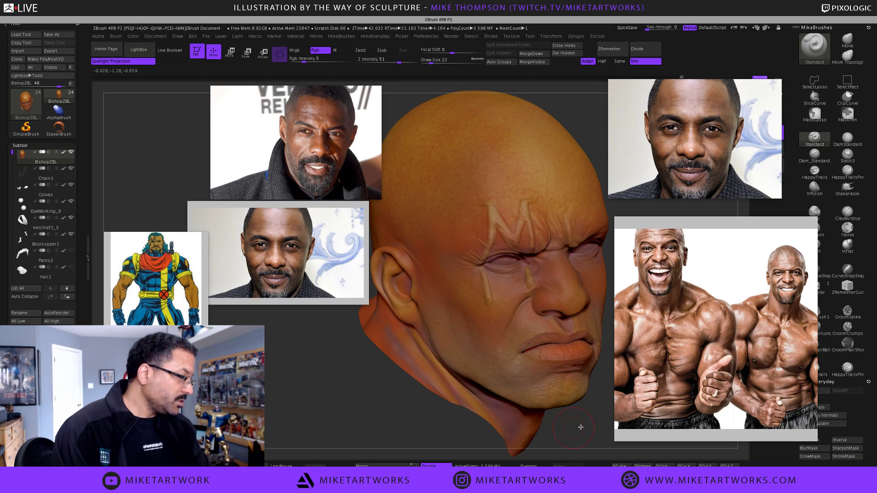
- Enlarge the brush to draw size 27 and spray over the character's right cheek and jaw
key(s)
drag(581, 434, 585, 433)
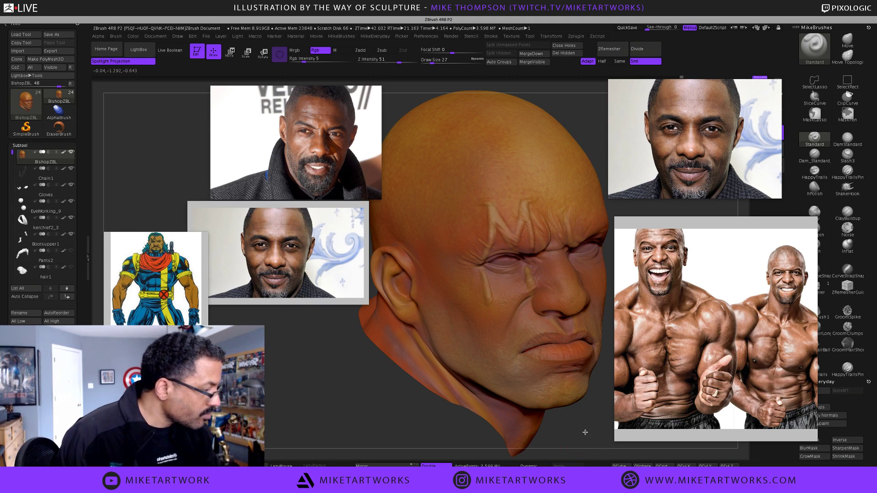
drag(585, 432, 447, 292)
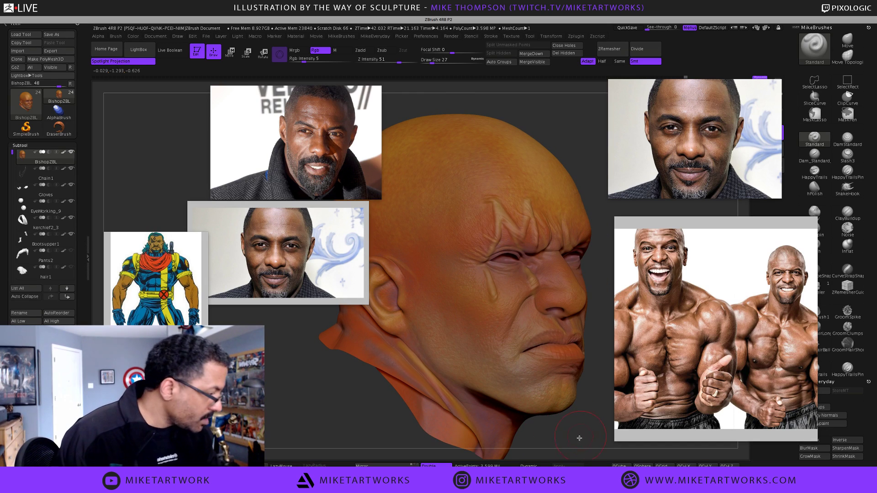
drag(579, 438, 466, 348)
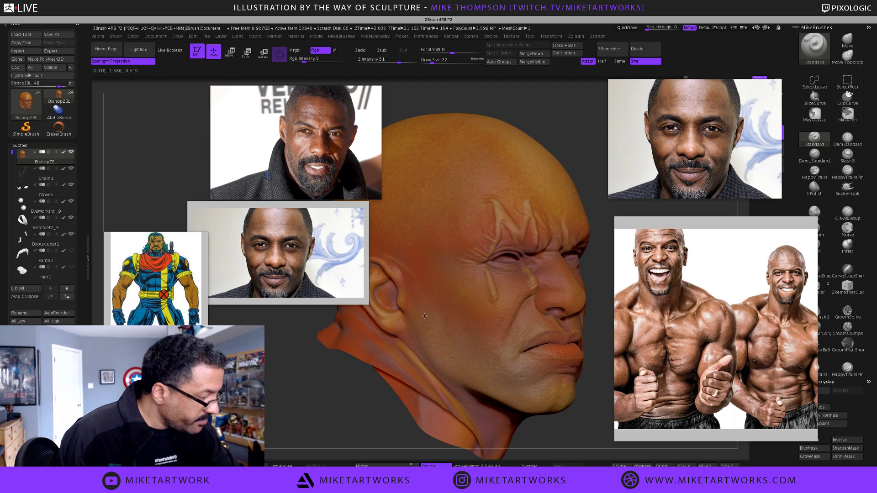
drag(567, 451, 573, 421)
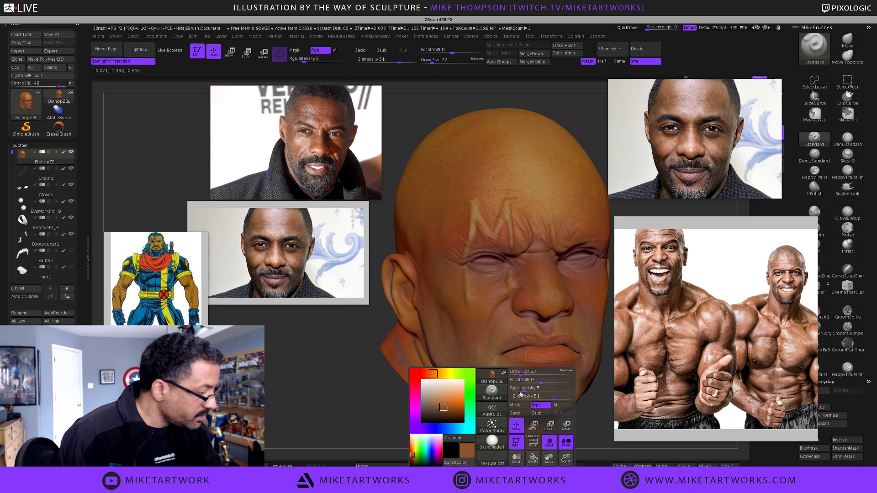
- Pick a darker brown for the spray and mottle the jaw and lower cheek on the scarred side
key(space)
drag(447, 412, 444, 415)
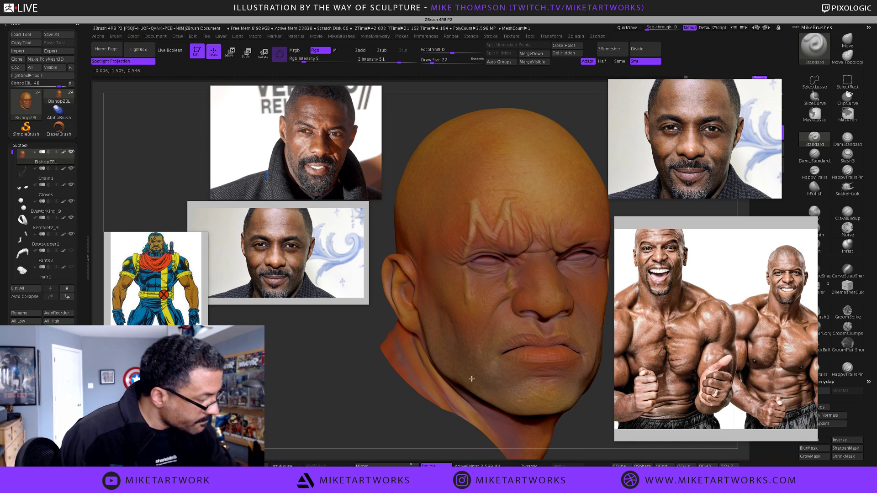
drag(591, 434, 590, 433)
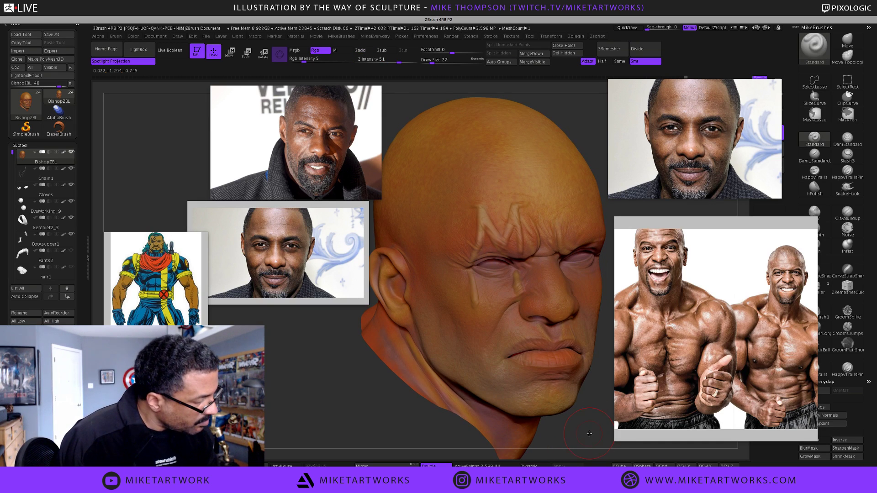
- Choose a more saturated orange-brown and spray it over the right cheek in front of the ear
key(space)
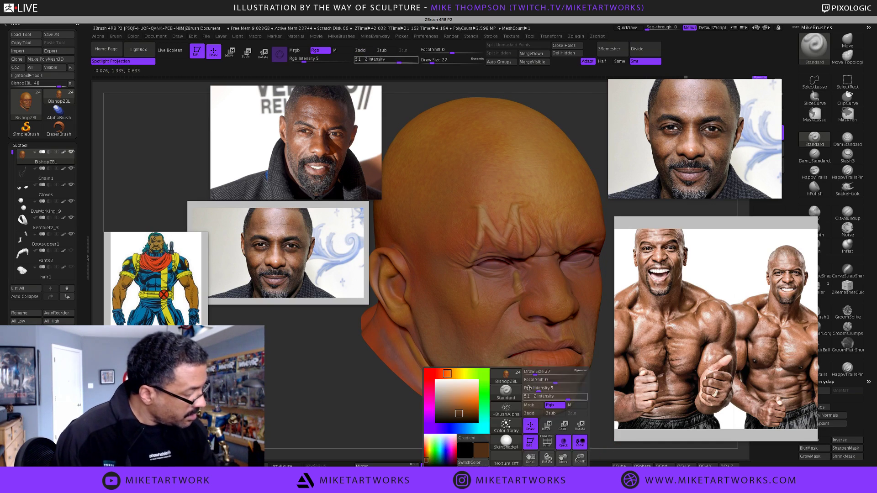
click(467, 411)
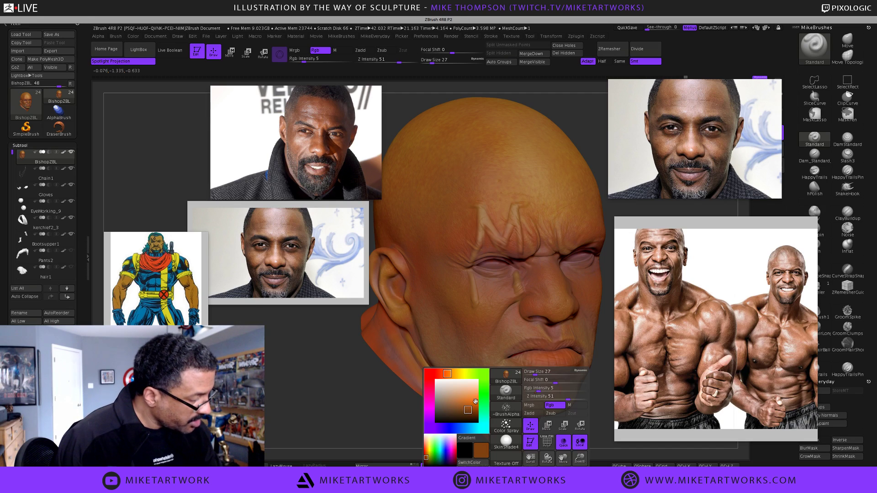
click(449, 374)
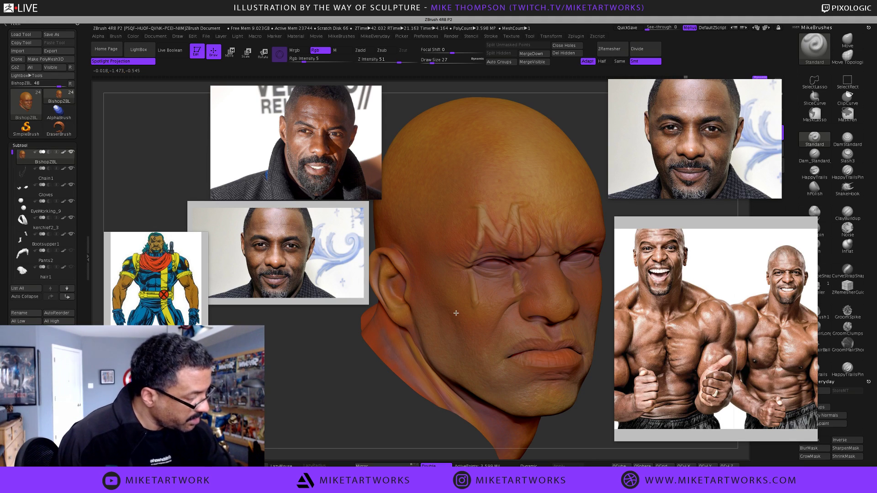
drag(583, 426, 578, 396)
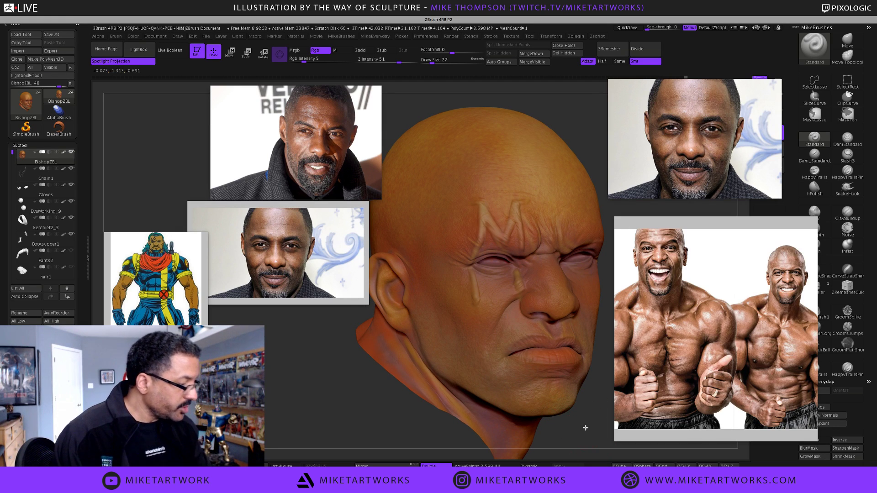
mouse_move(571, 396)
mouse_down()
mouse_move(584, 399)
mouse_move(575, 426)
mouse_move(548, 407)
mouse_up()
- Adjust the spray color and lightly blend the tones around the mouth and scarred cheek
key(space)
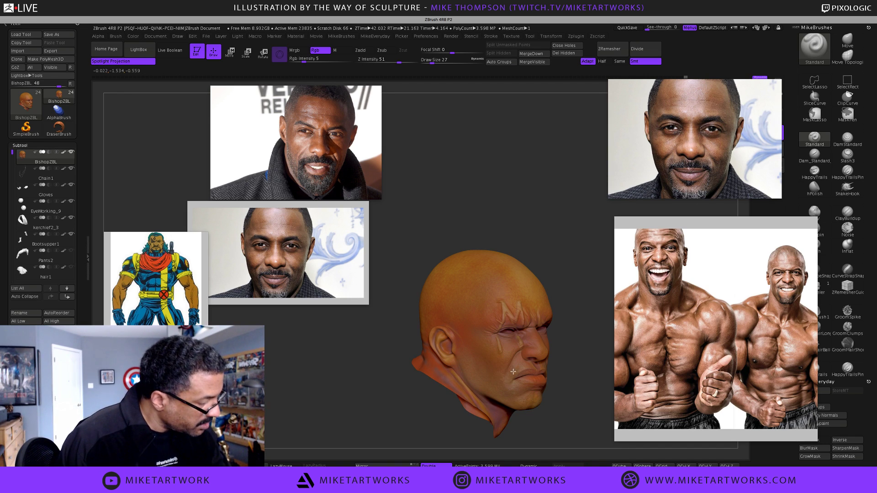
mouse_move(564, 415)
mouse_down()
mouse_move(555, 446)
mouse_move(560, 434)
mouse_up()
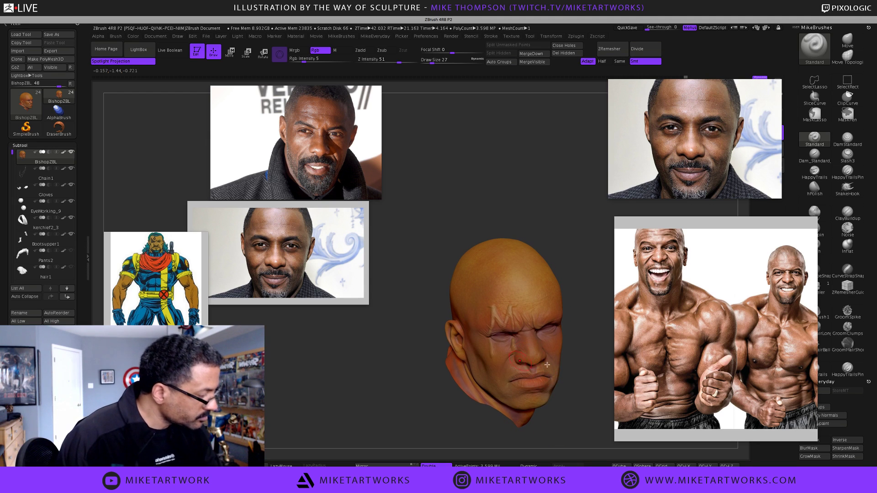
key(space)
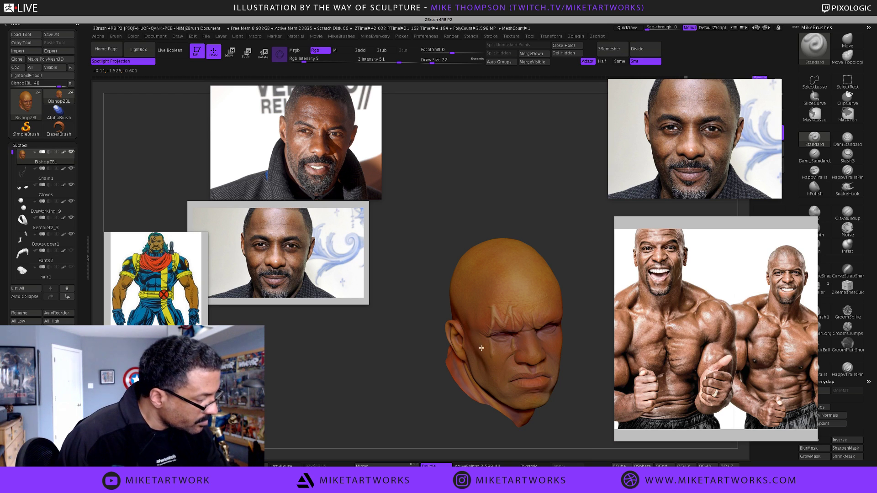
mouse_move(562, 406)
mouse_down()
mouse_move(585, 409)
mouse_move(589, 438)
mouse_up()
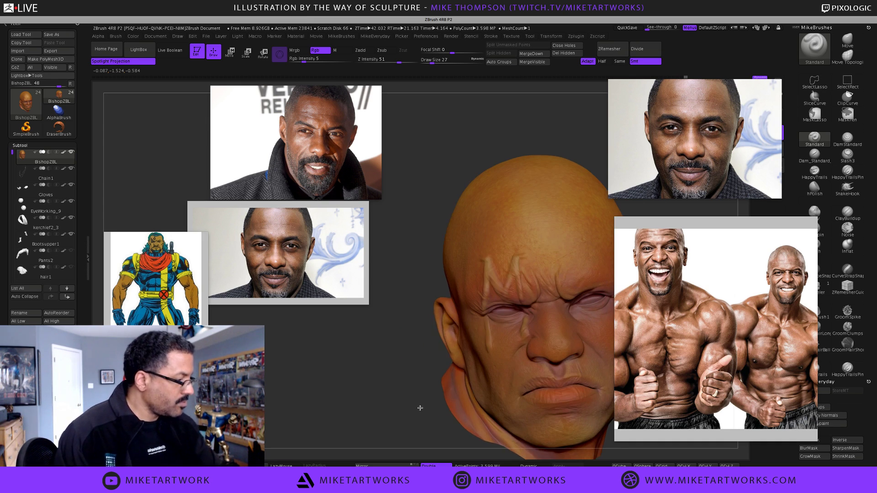
- Spray the brown tone across the front of the face and the character's left cheek and temple
alt+drag(420, 408, 353, 342)
drag(576, 396, 578, 387)
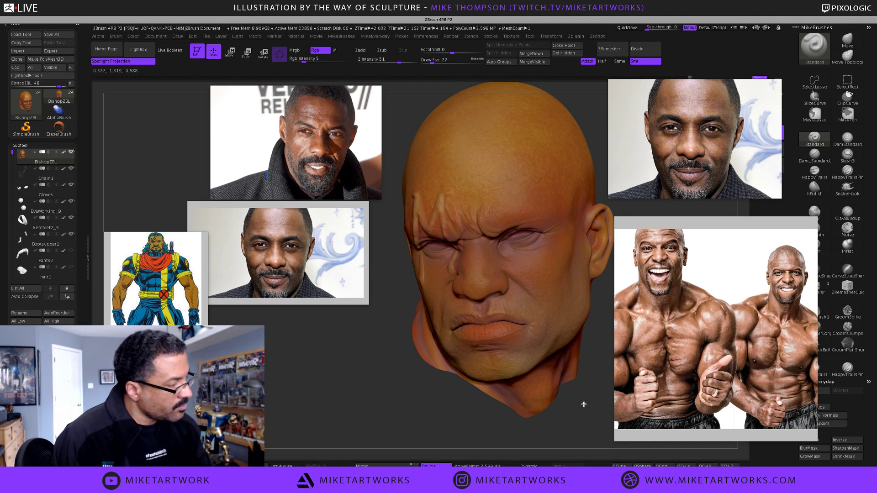
drag(584, 405, 578, 385)
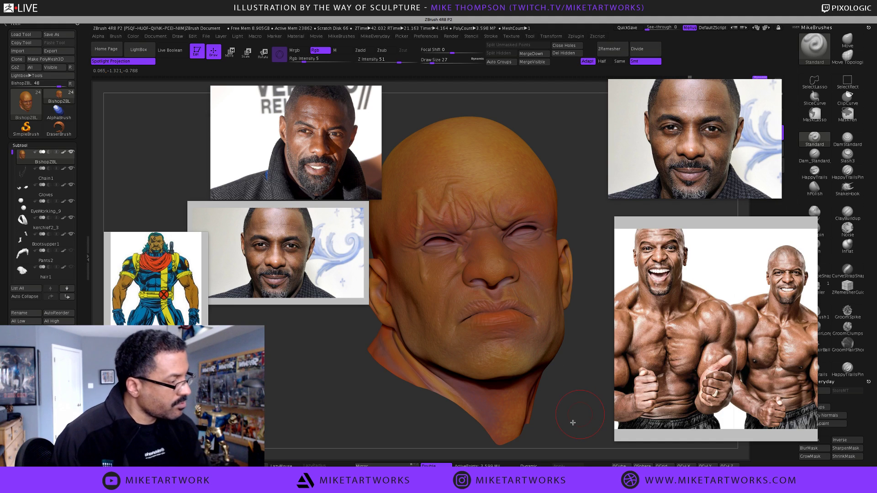
mouse_move(571, 419)
mouse_down()
mouse_move(568, 434)
mouse_move(576, 427)
mouse_move(562, 387)
mouse_move(457, 411)
mouse_up()
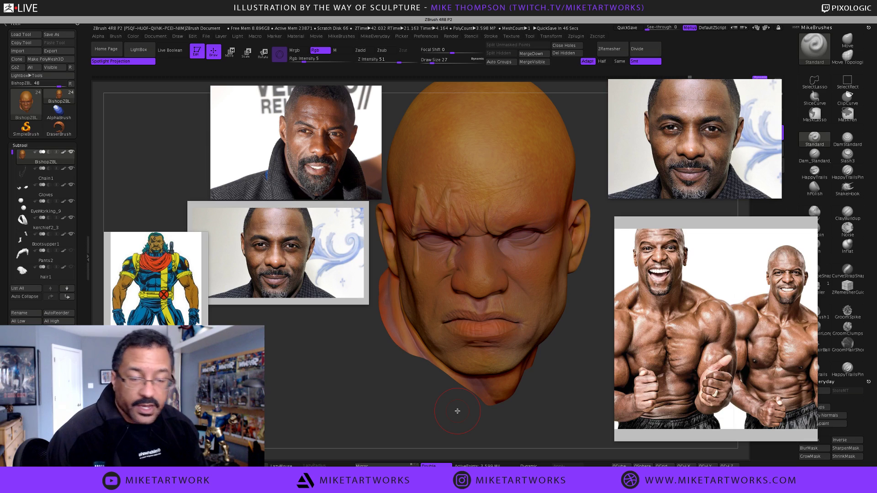
mouse_move(556, 401)
mouse_down()
mouse_move(559, 391)
mouse_move(574, 406)
mouse_move(562, 401)
mouse_move(571, 401)
mouse_move(567, 392)
mouse_up()
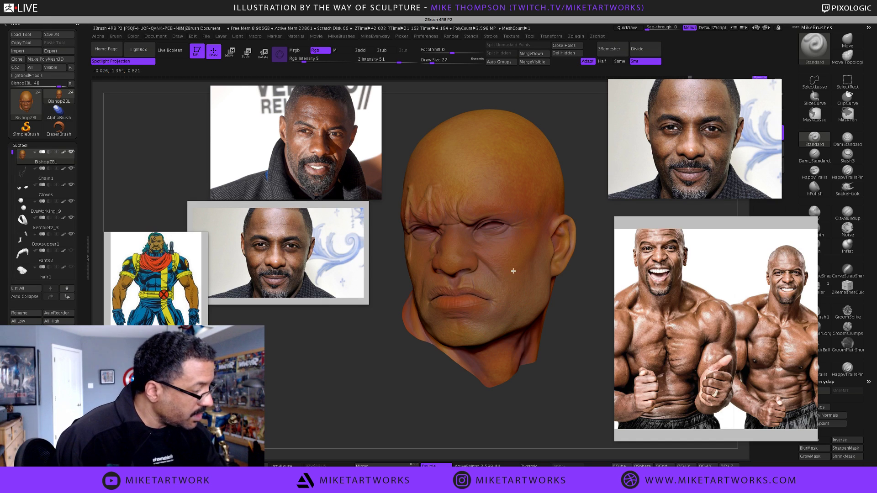
mouse_move(543, 418)
mouse_down()
mouse_move(533, 421)
mouse_move(535, 413)
mouse_move(463, 429)
mouse_move(525, 373)
mouse_move(532, 347)
mouse_up()
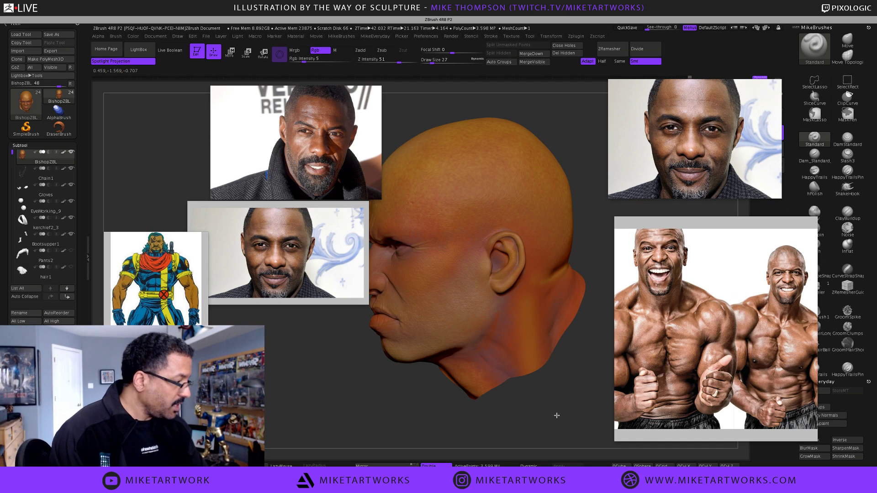
- Blend the color zones on the left side of the neck and around the left ear
mouse_move(557, 415)
mouse_down()
mouse_move(551, 424)
mouse_move(582, 423)
mouse_move(590, 412)
mouse_up()
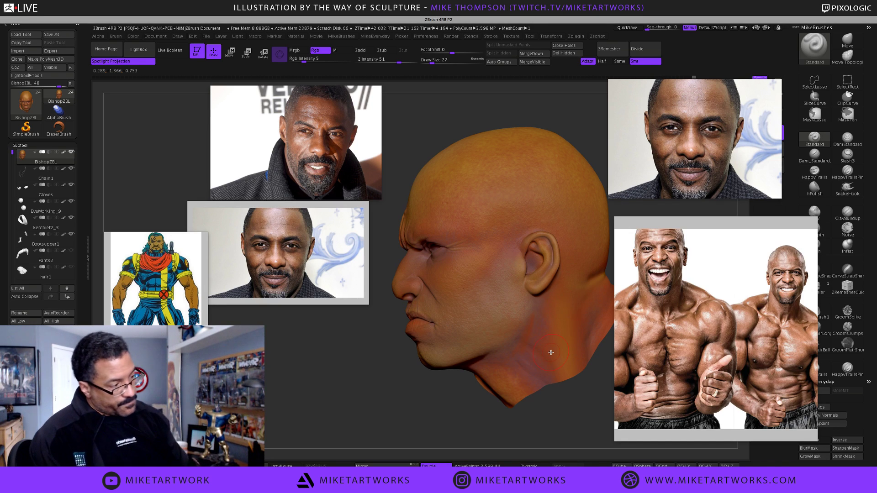
drag(559, 425, 573, 439)
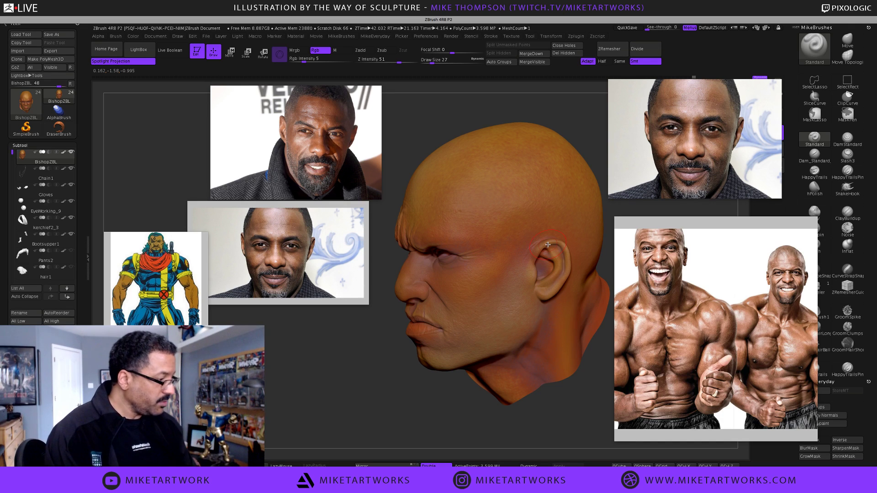
drag(556, 424, 561, 412)
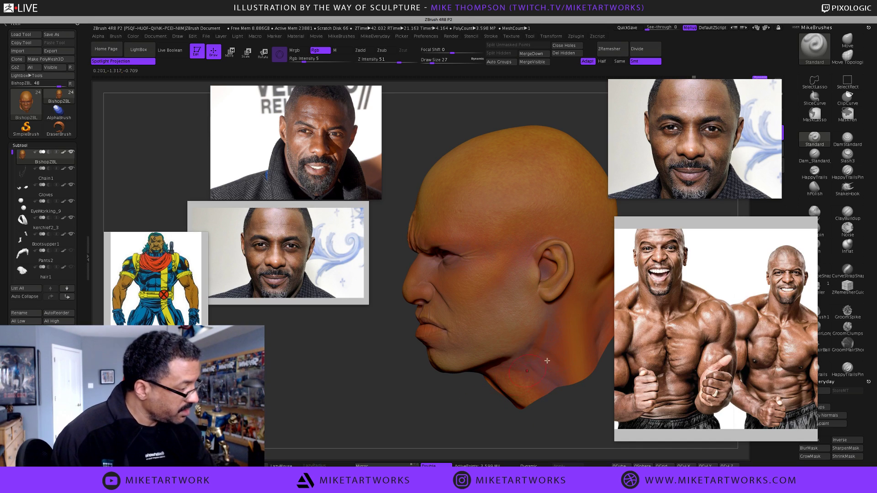
- Shift the color to a more saturated, yellower orange-brown and spray it over the left cheek and jaw
key(space)
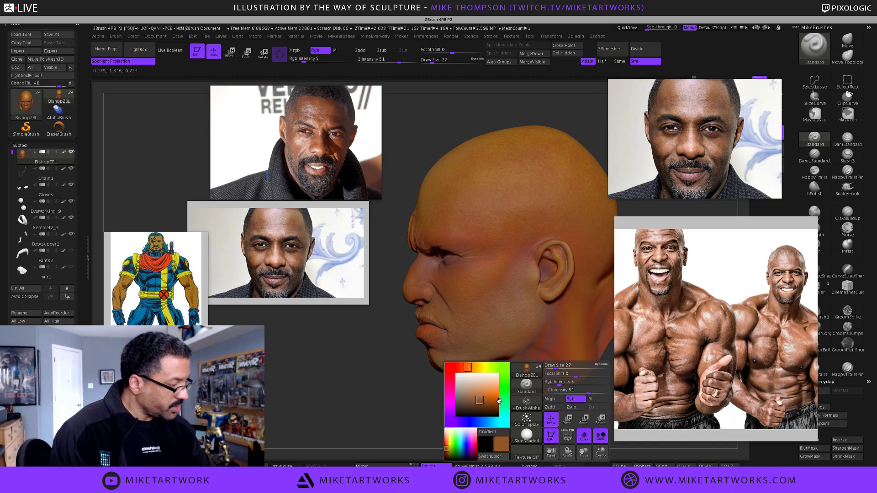
drag(482, 401, 487, 401)
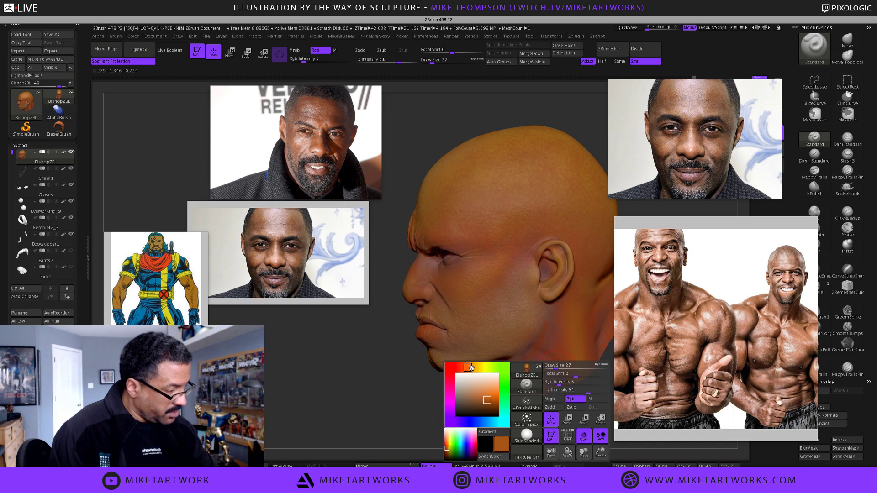
click(472, 368)
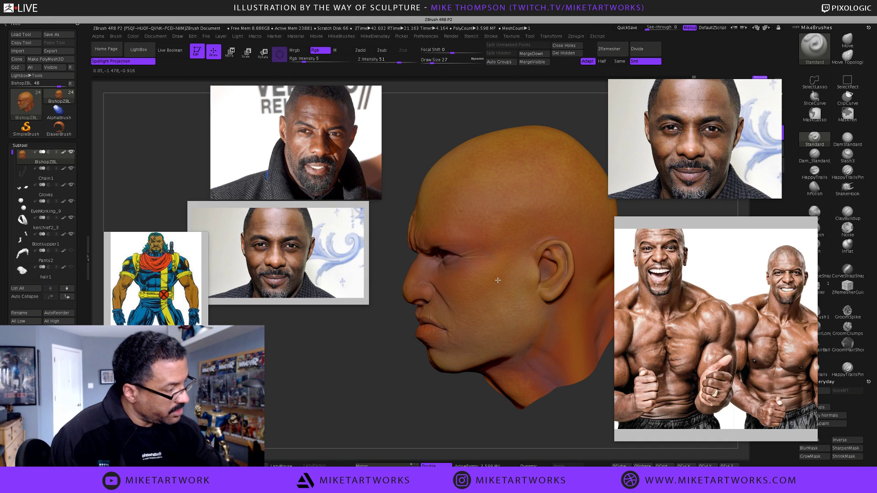
mouse_move(596, 409)
mouse_down()
mouse_move(606, 424)
mouse_move(585, 421)
mouse_move(594, 417)
mouse_up()
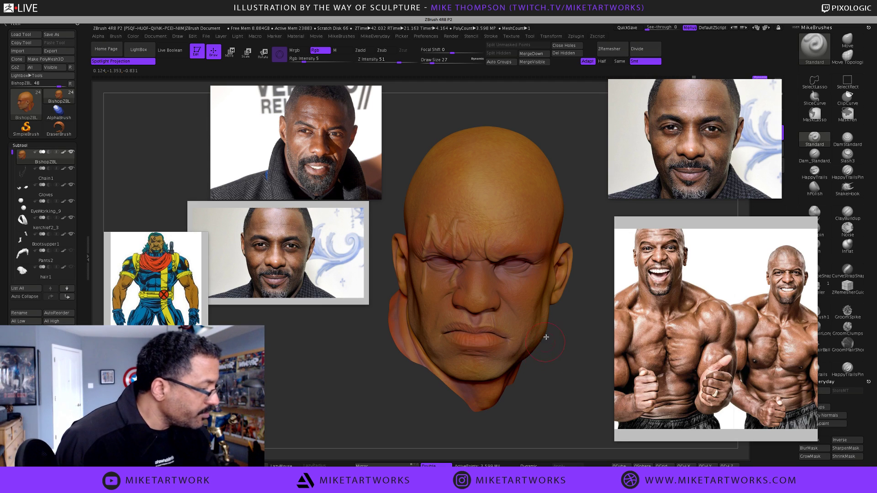
- Reduce the brush to draw size 17
text(s17)
key(Return)
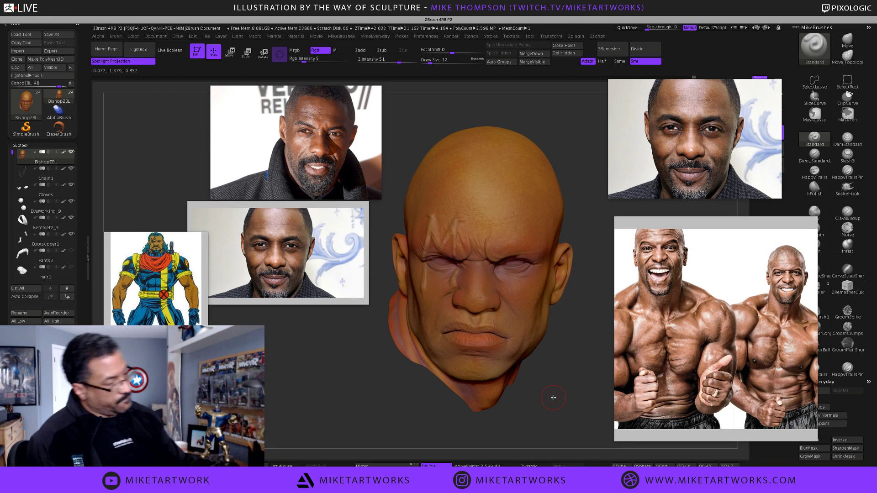
drag(560, 394, 566, 389)
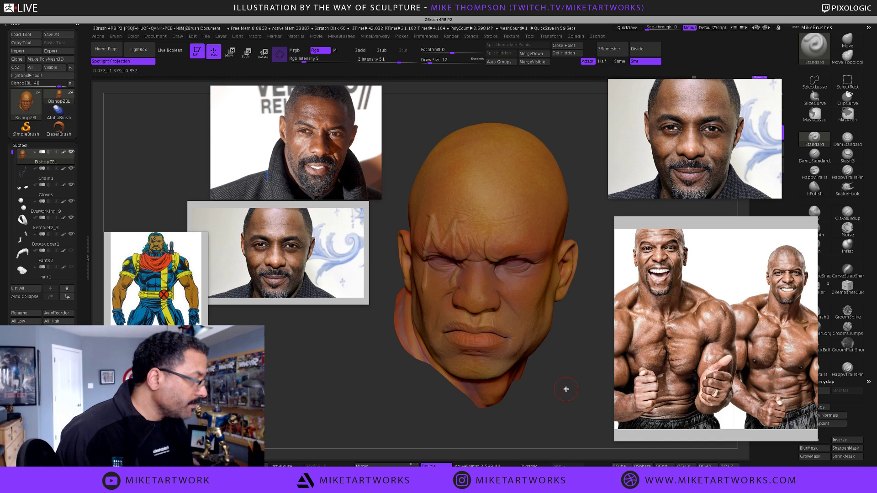
- Browse the material library, try SkinShade4, and switch the active material to BasicMaterial
key(space)
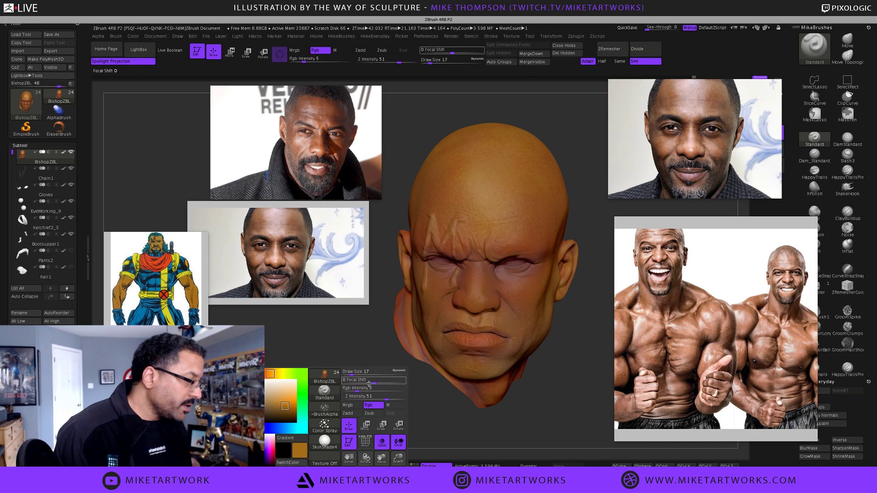
click(325, 441)
mouse_move(359, 434)
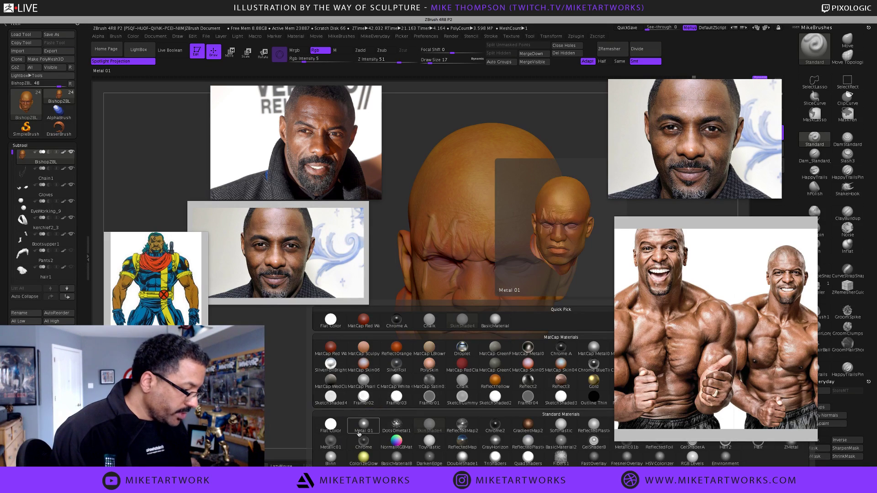
click(429, 425)
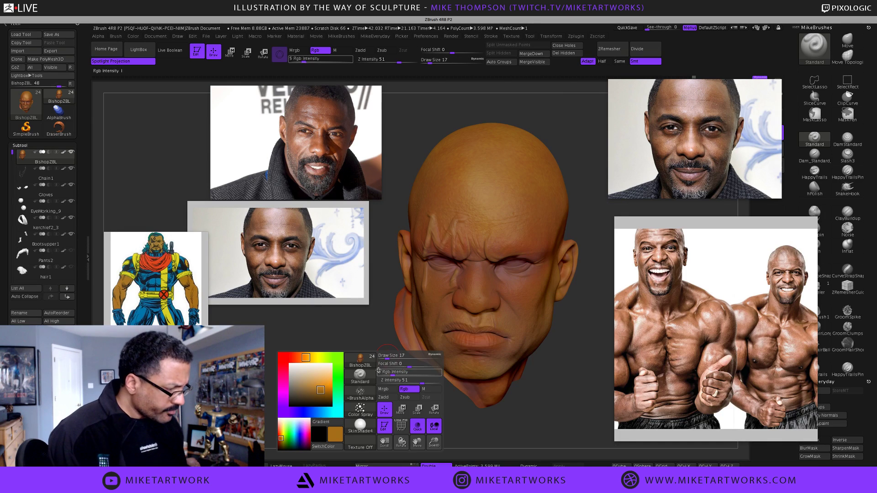
key(space)
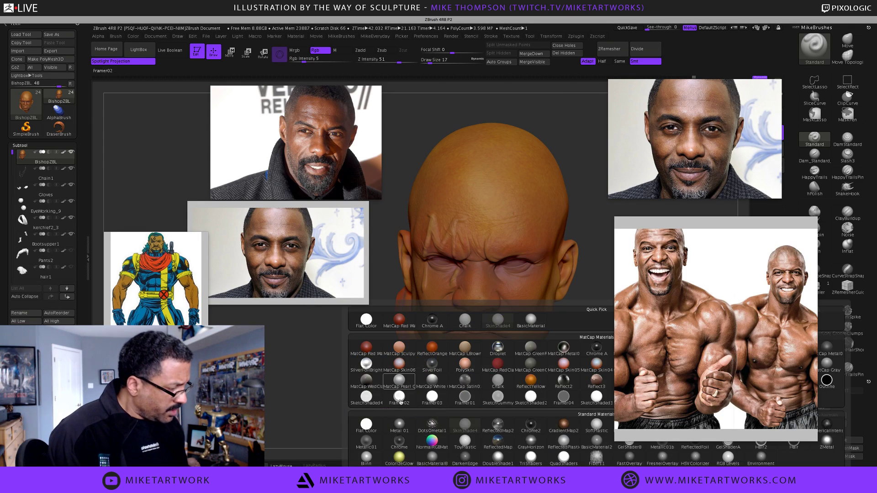
click(531, 319)
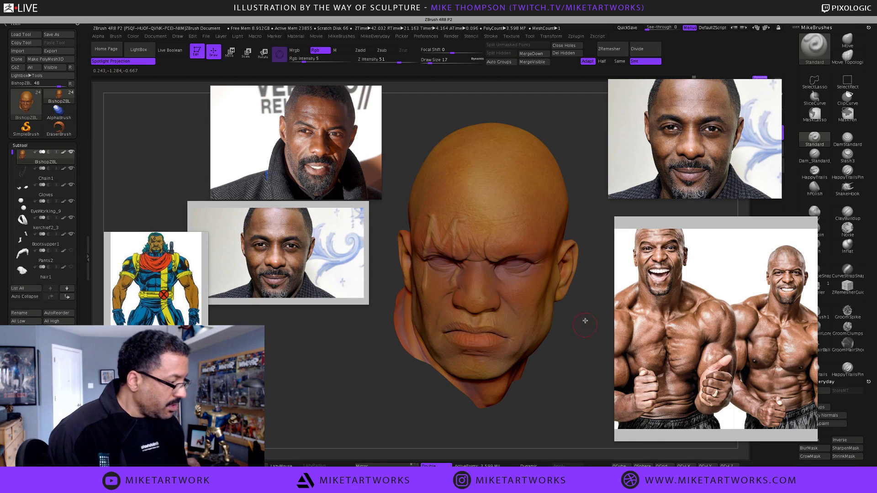
drag(580, 353, 564, 192)
key(space)
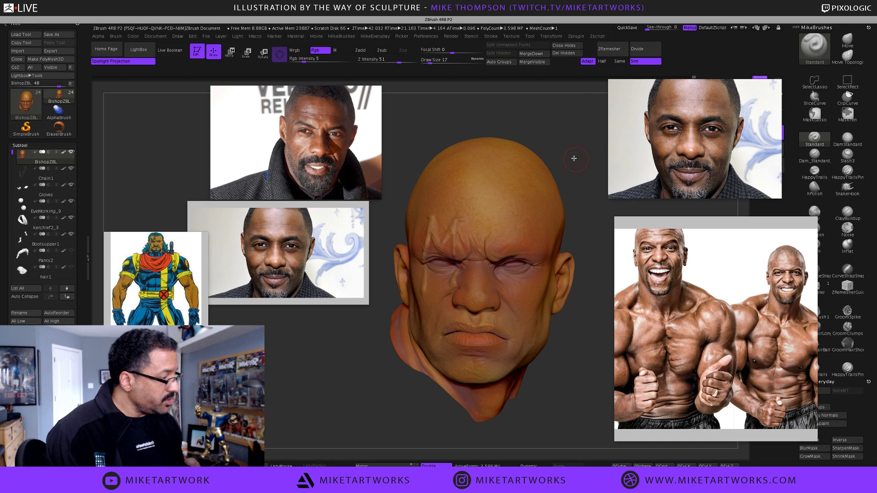
key(ctrl+shift)
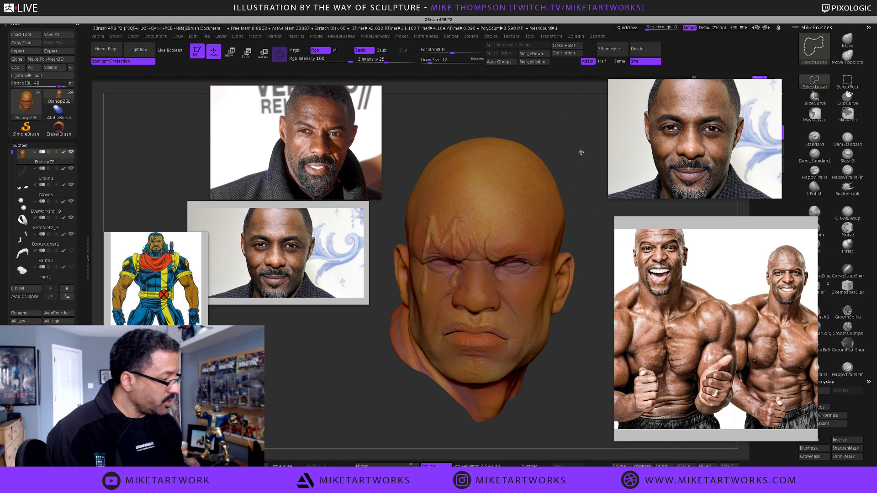
- Mask the isolated head and unhide the rest of the body
ctrl+shift+click(581, 152)
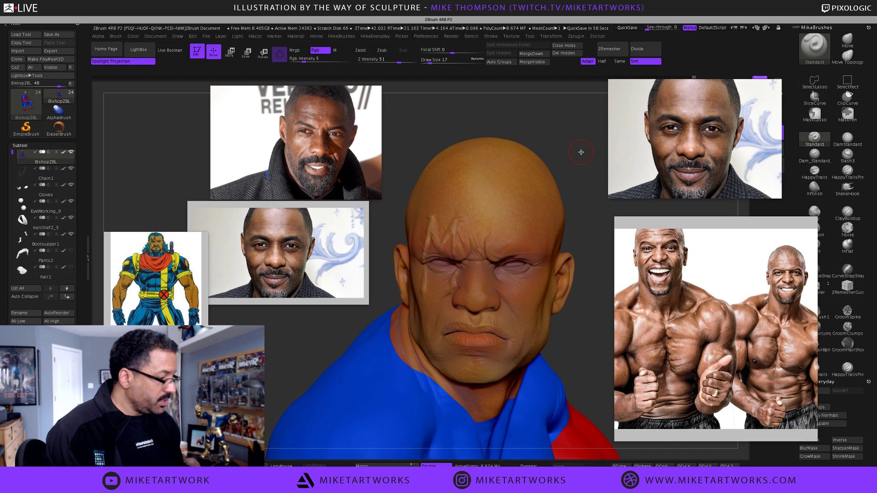
ctrl+shift+click(581, 152)
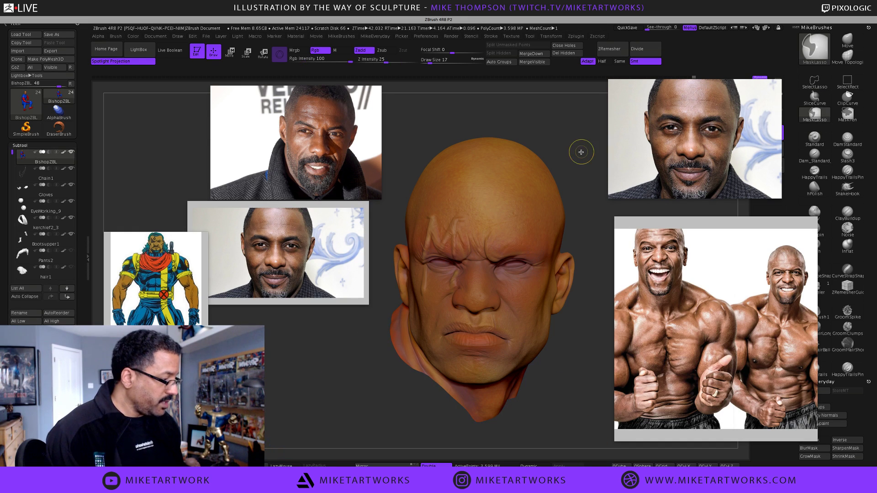
ctrl+click(582, 152)
key(ctrl+shift)
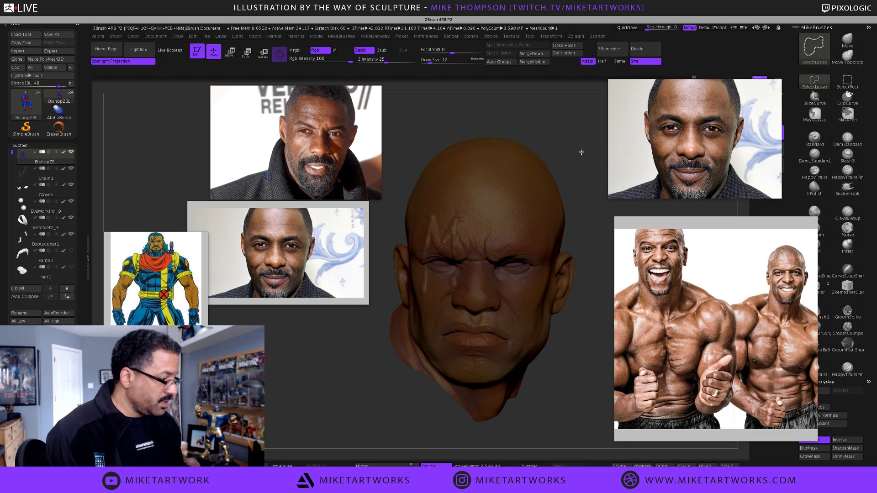
ctrl+shift+click(582, 152)
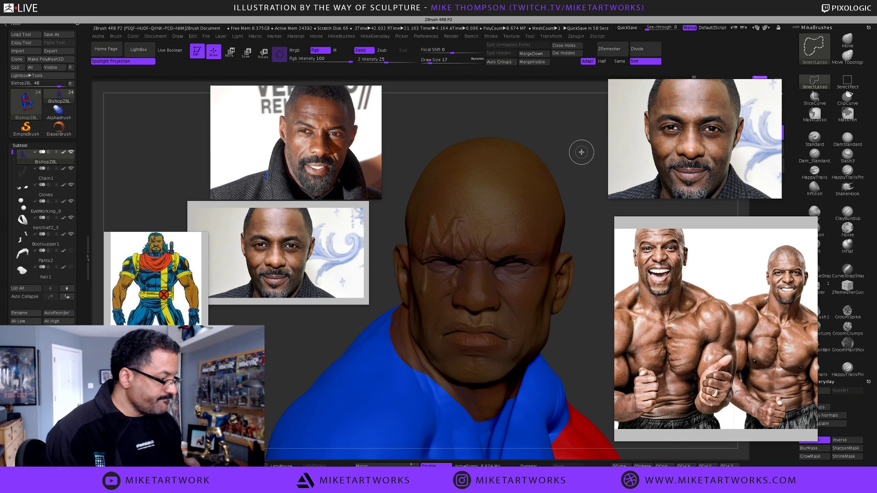
- Clear the mask from the head
key(ctrl)
mouse_move(582, 146)
ctrl+mouse_down()
mouse_move(583, 156)
mouse_move(554, 125)
ctrl+mouse_up()
alt+drag(551, 193, 554, 124)
mouse_move(561, 178)
mouse_down()
mouse_move(569, 206)
mouse_move(577, 150)
mouse_up()
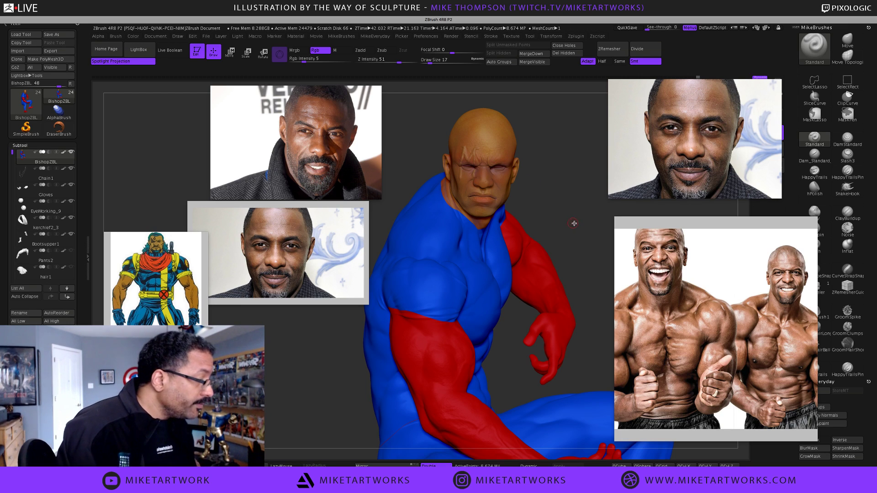
drag(574, 222, 572, 222)
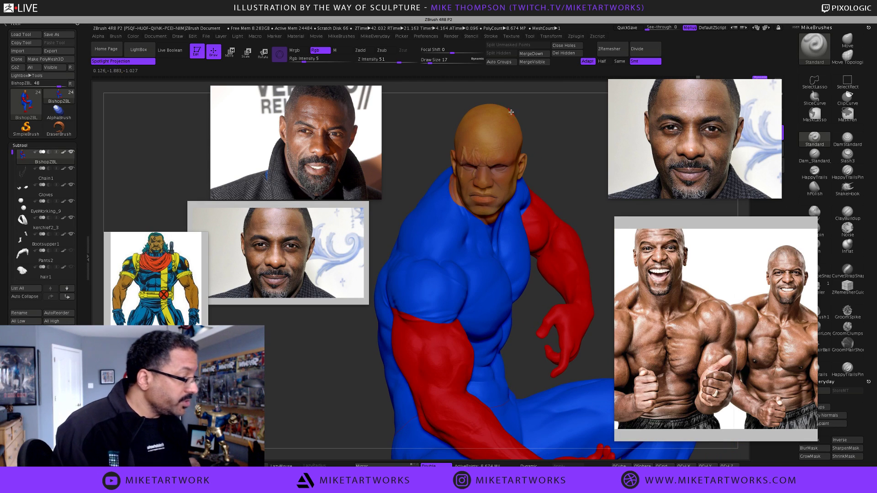
- Set the brush to apply material only (M) and fill the whole figure with BasicMaterial
key(space)
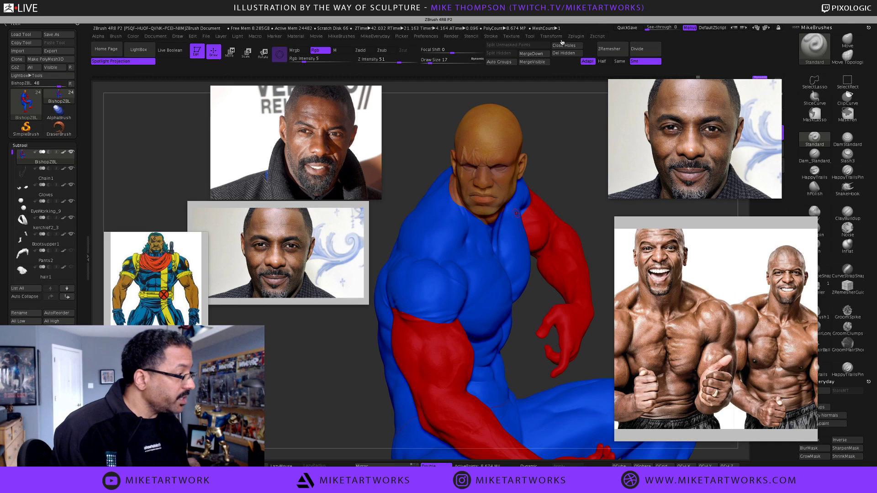
key(space)
click(601, 133)
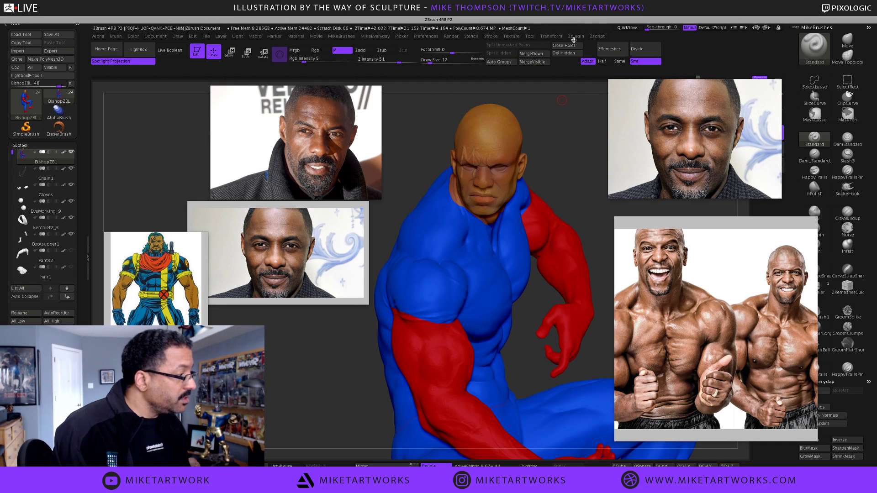
click(133, 37)
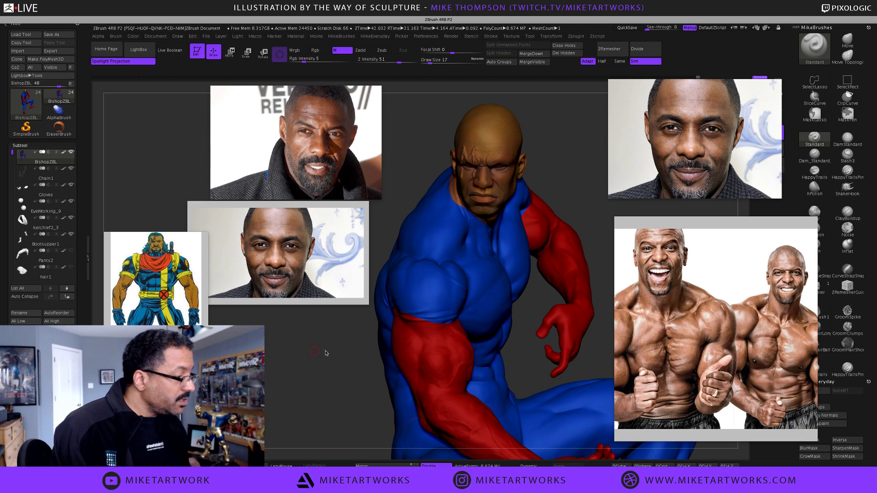
- Browse the materials already loaded for an alternative skin shader
drag(336, 366, 323, 359)
drag(349, 391, 364, 391)
right_click(364, 391)
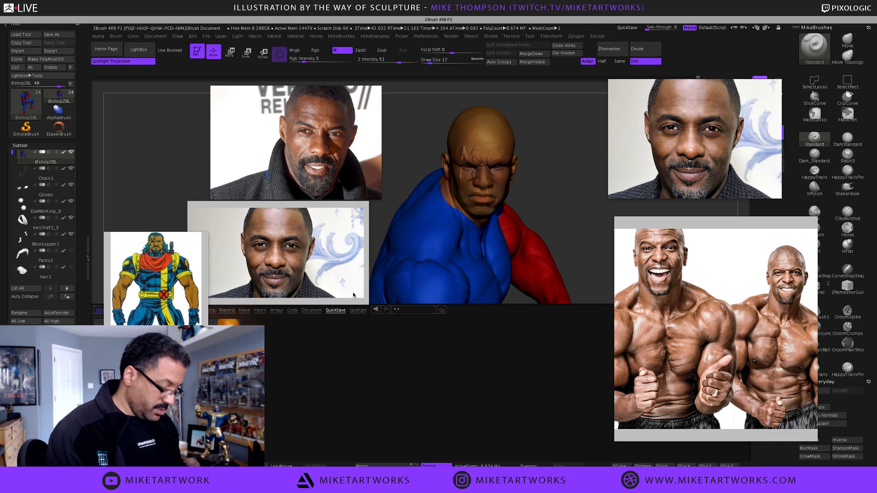
right_click(342, 402)
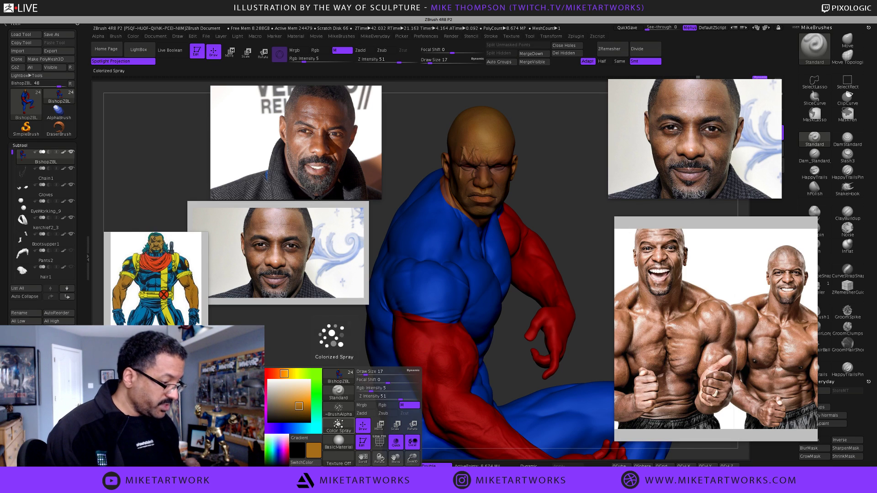
click(340, 439)
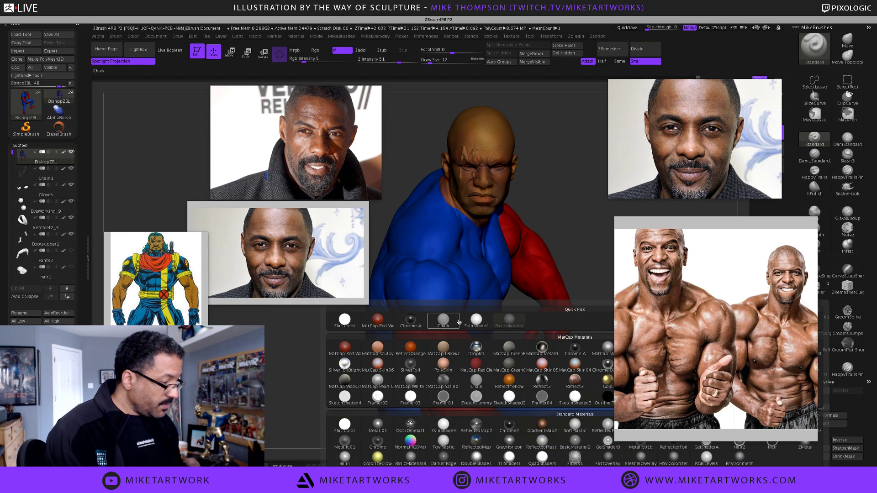
click(377, 349)
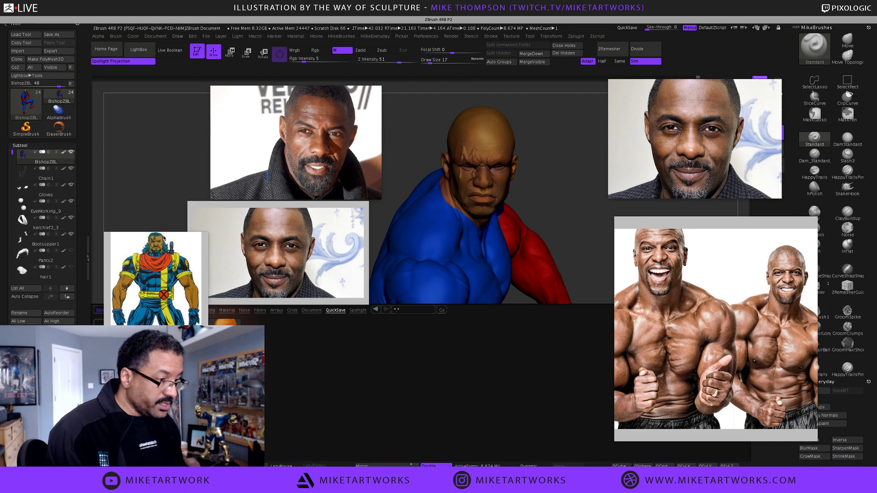
- Move the Bishop comic reference clear of the material library and load a skin material from its skin folder
drag(164, 237, 152, 81)
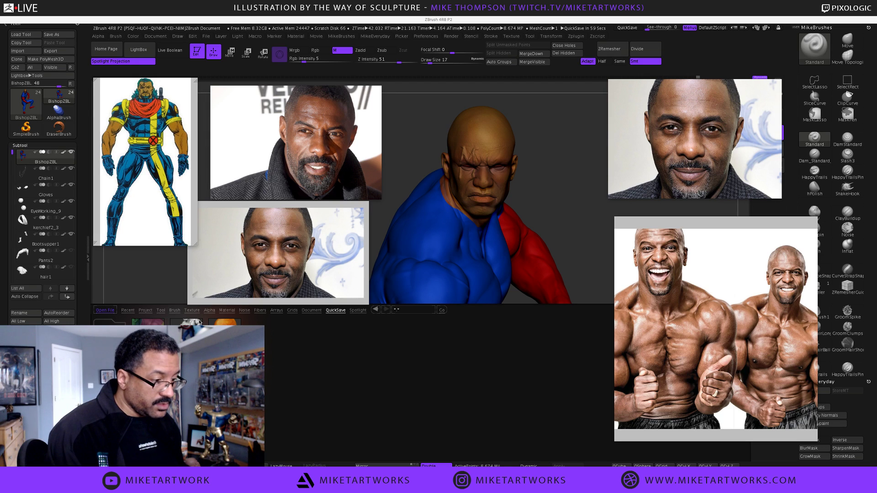
click(232, 312)
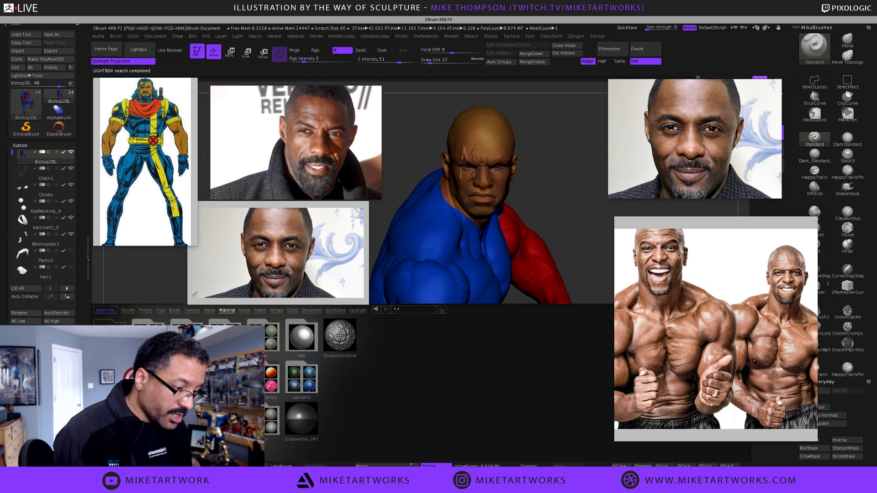
double_click(296, 382)
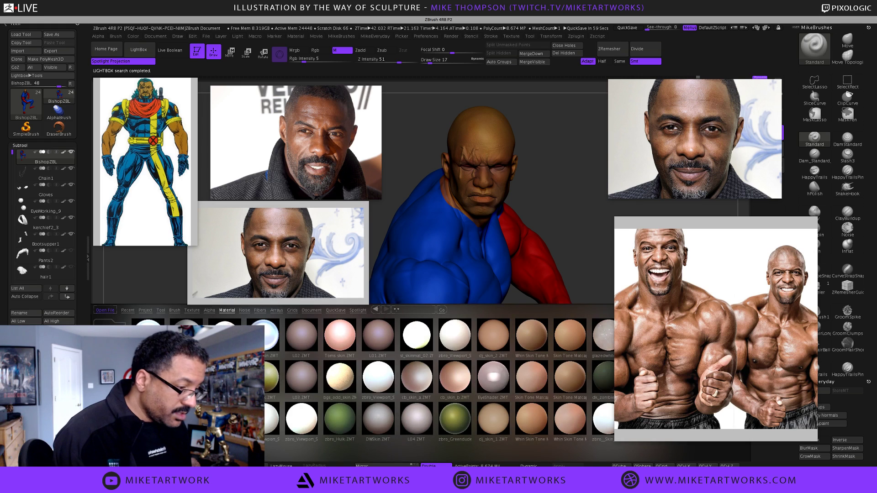
mouse_move(487, 402)
mouse_down()
mouse_move(367, 404)
mouse_move(481, 403)
mouse_up()
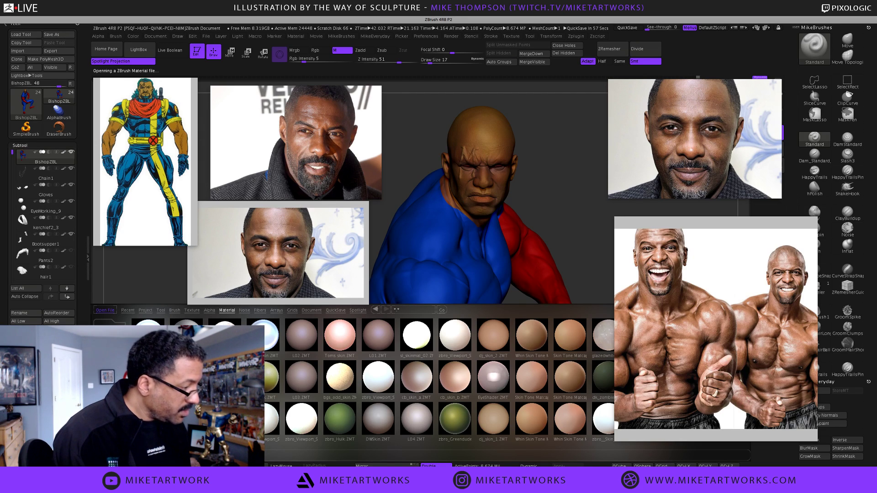
- Move the Bishop comic reference beside the photo references and fill the whole figure with the loaded skin material
key(space)
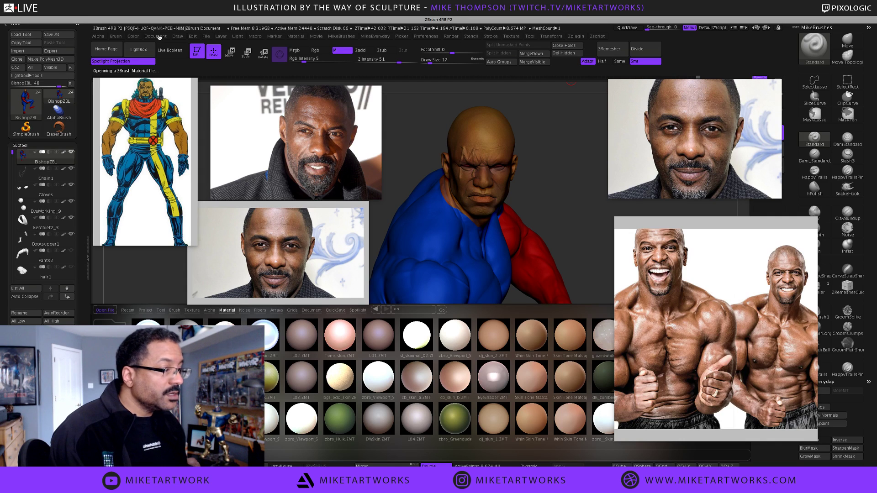
click(133, 36)
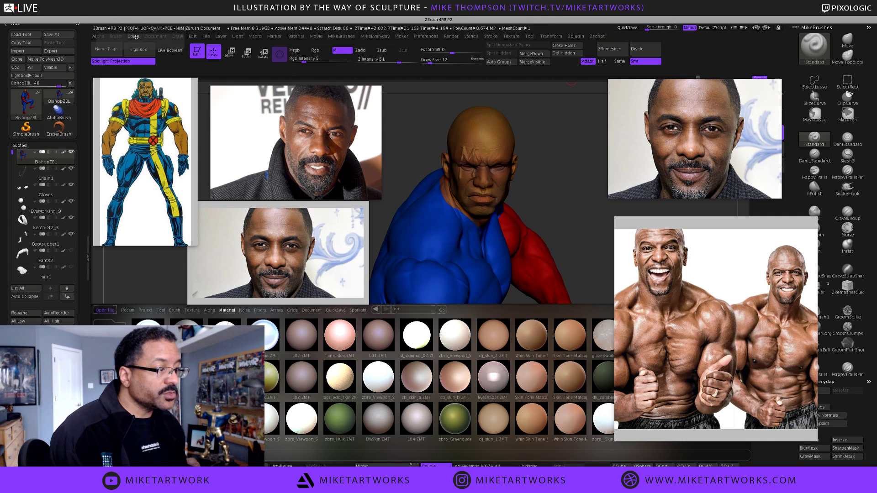
drag(166, 100, 657, 115)
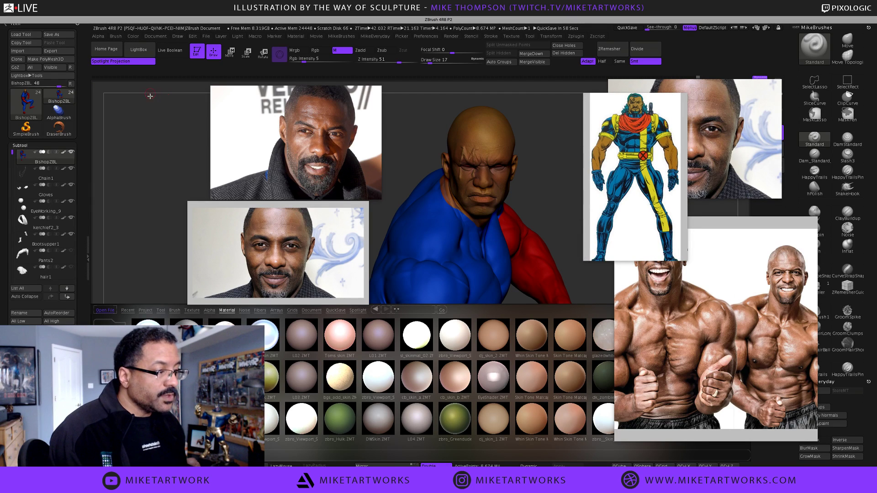
click(135, 36)
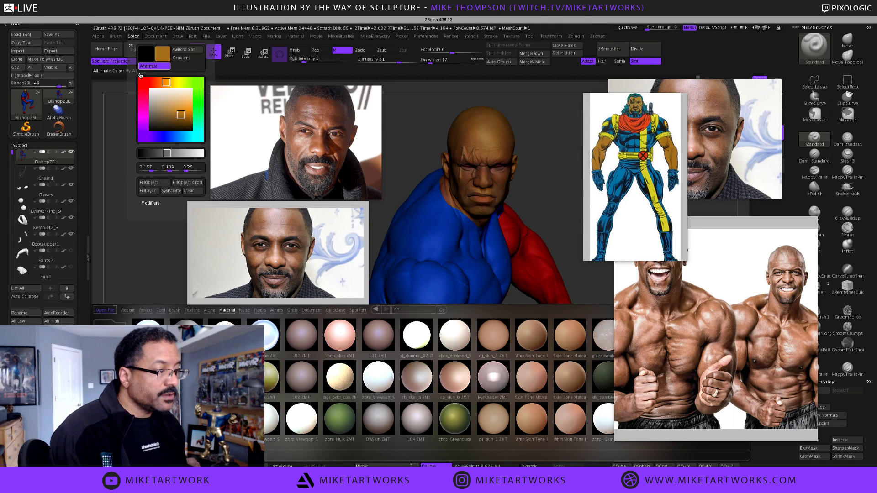
click(164, 186)
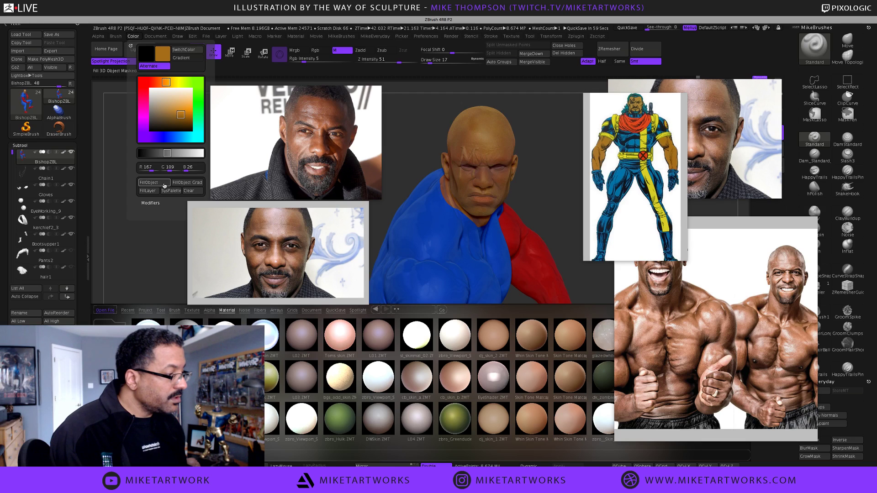
- Try further skin materials from the library on the figure, ending with zbro__Skin_Mod
drag(546, 182, 523, 183)
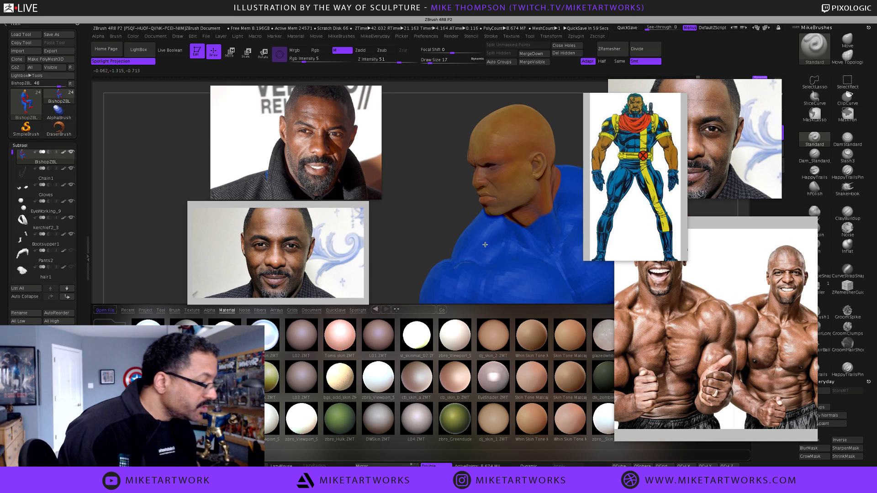
mouse_move(381, 250)
mouse_down()
mouse_move(374, 253)
mouse_move(382, 263)
mouse_up()
drag(436, 370, 427, 369)
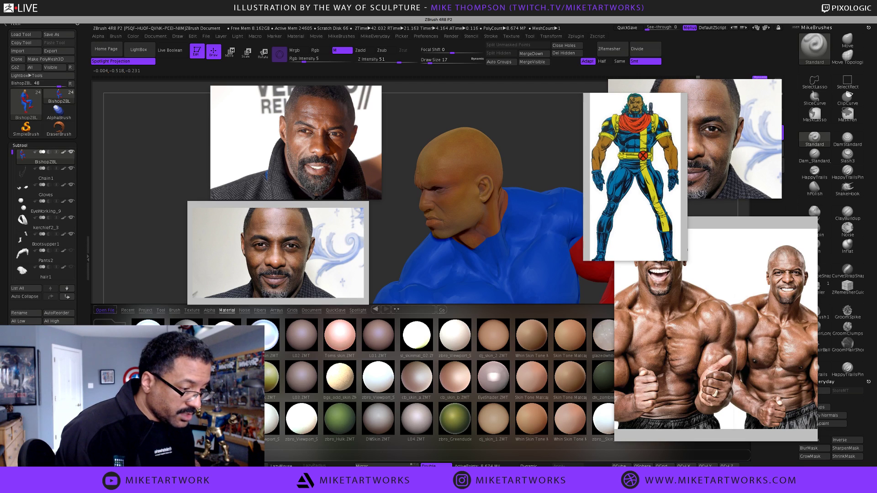
click(273, 418)
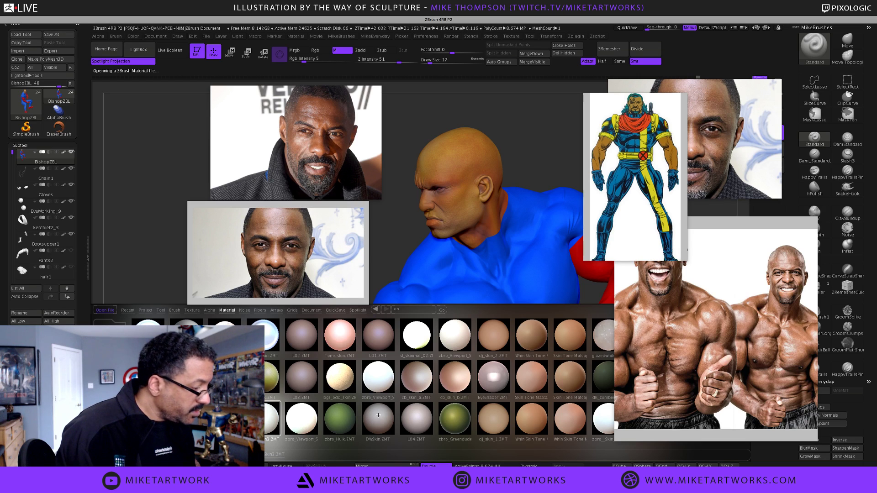
drag(526, 409, 266, 422)
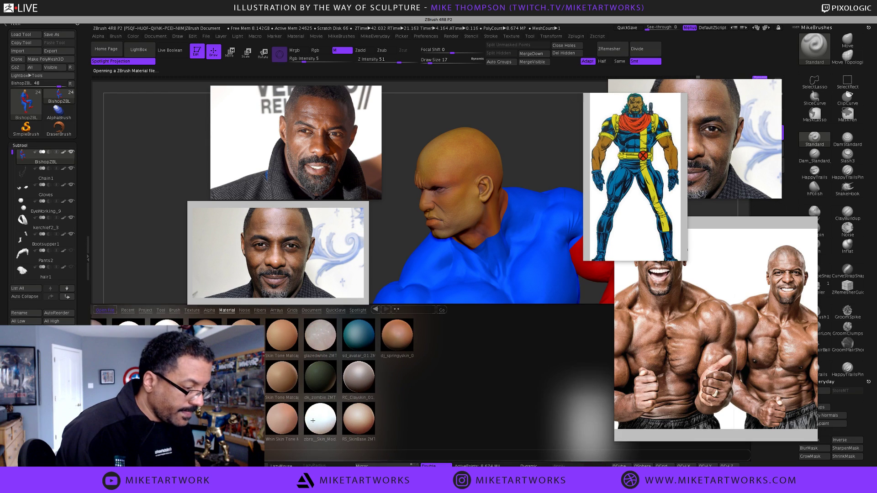
double_click(443, 423)
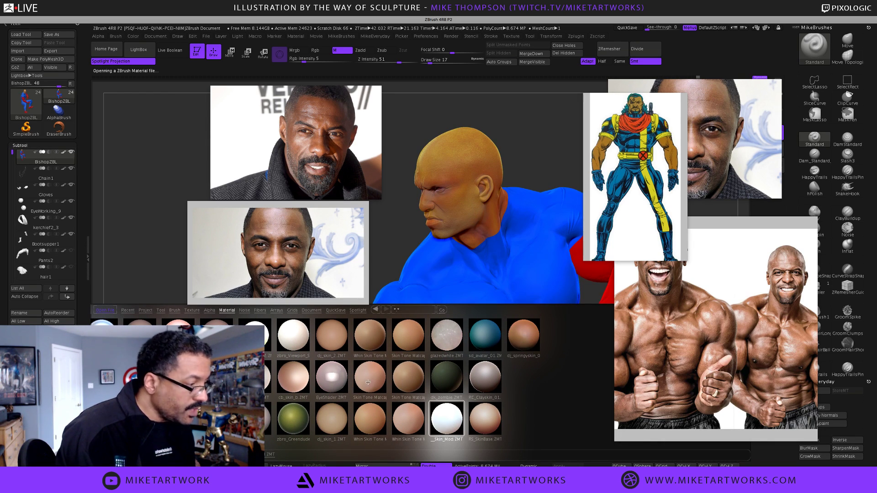
mouse_move(420, 230)
mouse_down()
mouse_move(439, 223)
mouse_move(407, 227)
mouse_move(423, 233)
mouse_up()
mouse_move(515, 161)
mouse_down()
mouse_move(524, 148)
mouse_move(526, 155)
mouse_move(517, 151)
mouse_up()
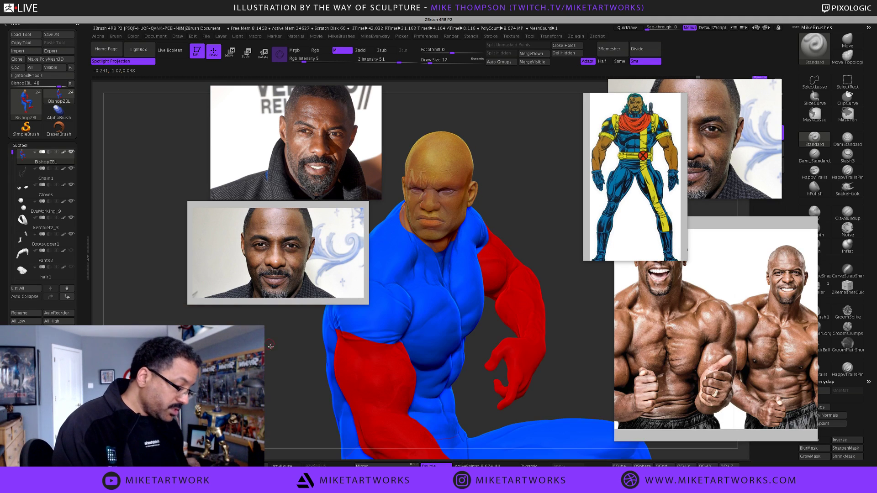
- Choose SkinShade4 as the active material and fill the whole figure with it
key(space)
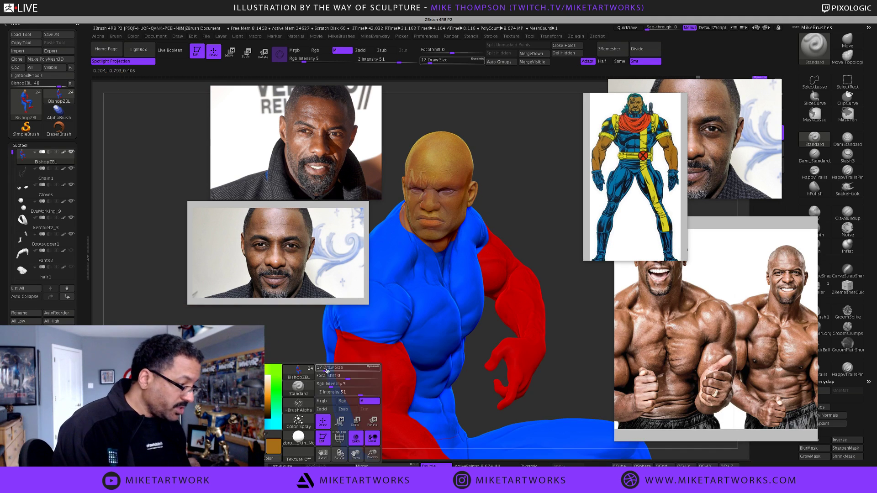
click(299, 438)
click(469, 320)
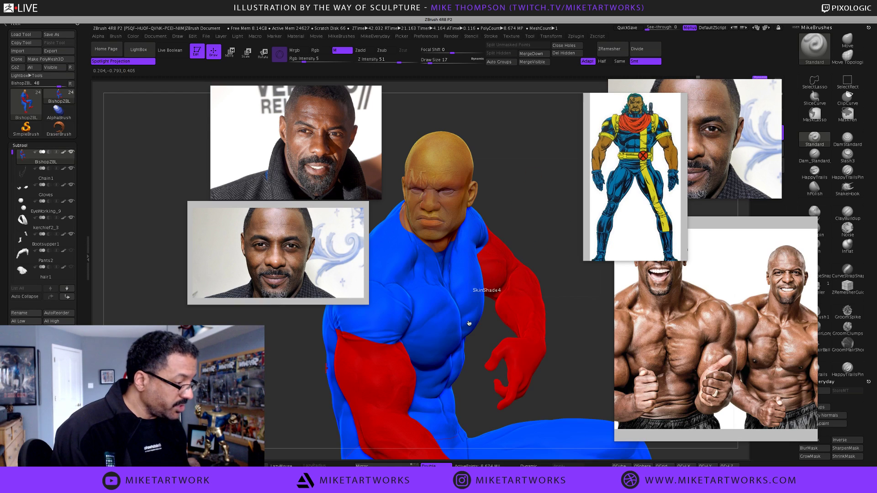
drag(516, 218, 536, 196)
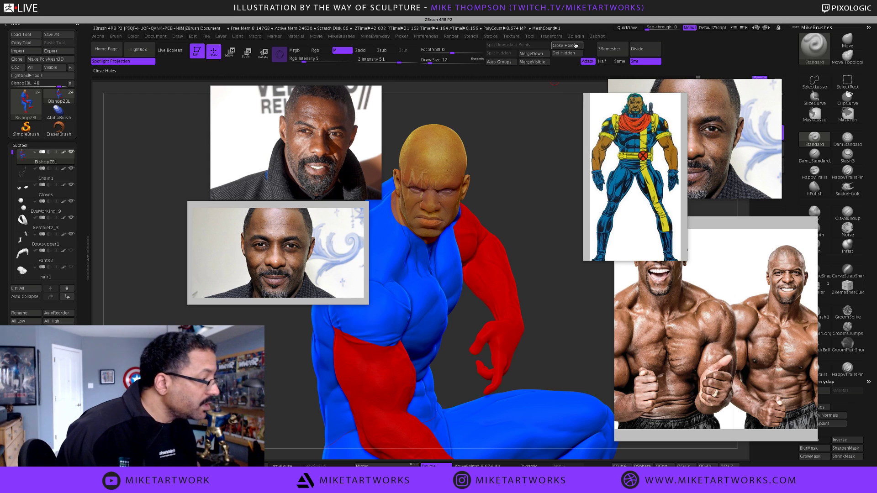
click(132, 38)
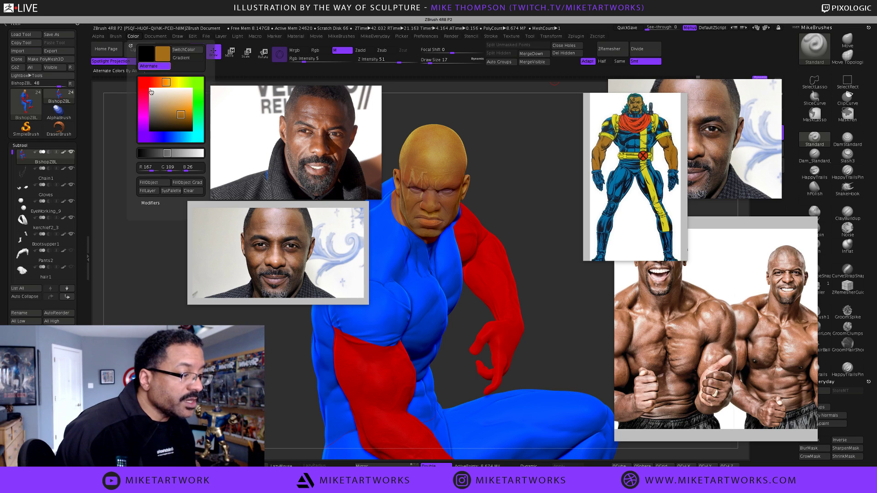
click(160, 183)
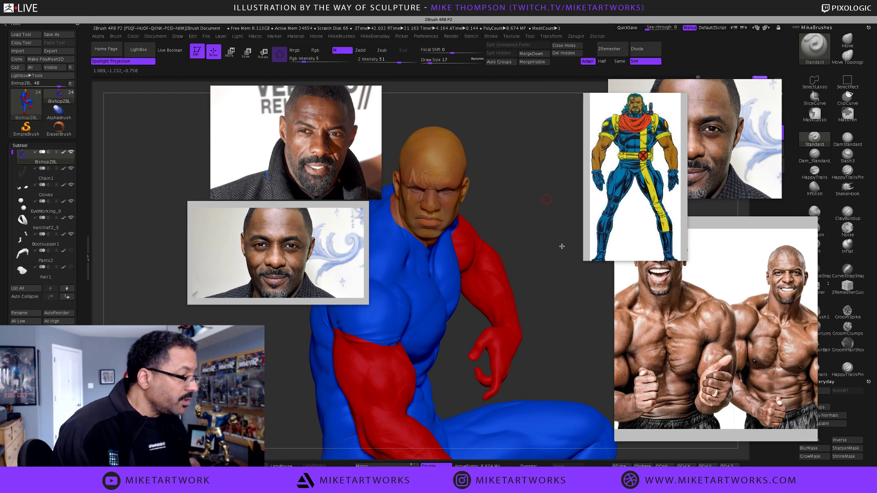
- Isolate the figure's head by lassoing it, then hide the leftover blue suit area around the neck and frame the head
mouse_move(562, 247)
alt+mouse_down()
mouse_move(571, 214)
mouse_move(553, 191)
mouse_move(565, 220)
mouse_move(602, 245)
alt+mouse_up()
drag(541, 289, 513, 274)
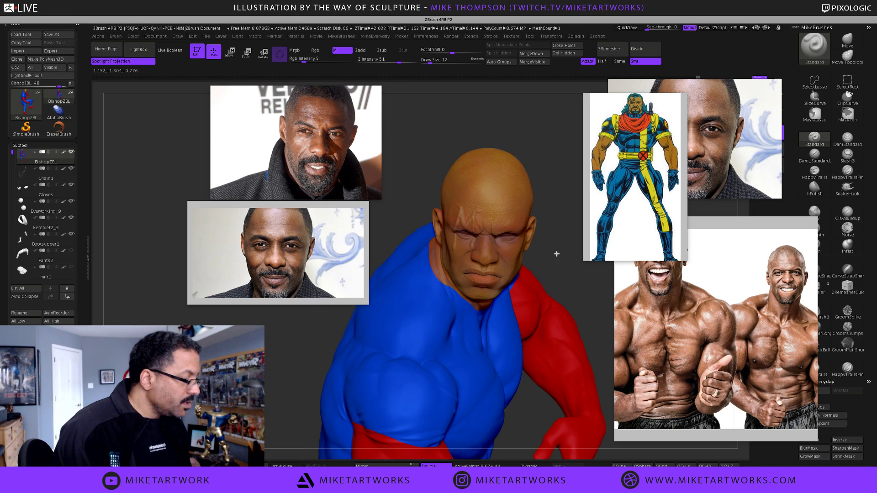
drag(556, 254, 552, 186)
mouse_move(514, 145)
ctrl+shift+mouse_down()
mouse_move(548, 319)
mouse_move(493, 360)
mouse_move(411, 237)
mouse_move(508, 149)
ctrl+shift+mouse_up()
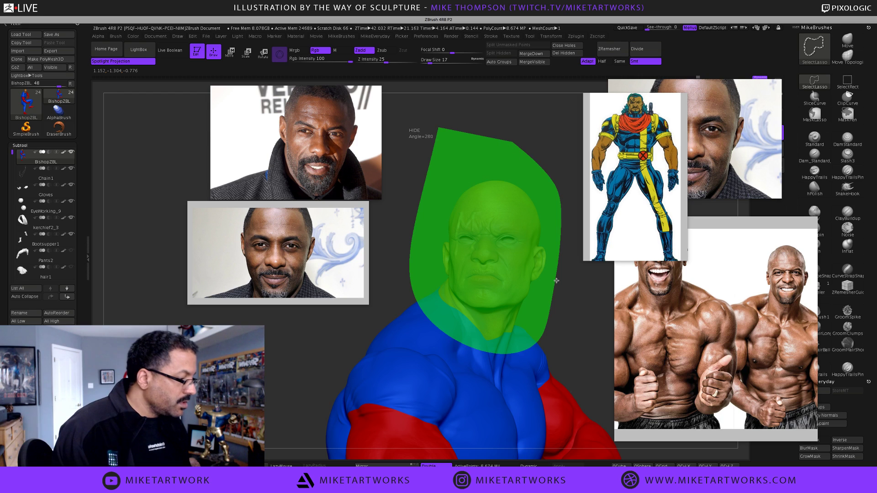
mouse_move(534, 336)
ctrl+shift+mouse_down()
mouse_move(554, 357)
mouse_move(489, 352)
ctrl+shift+mouse_up()
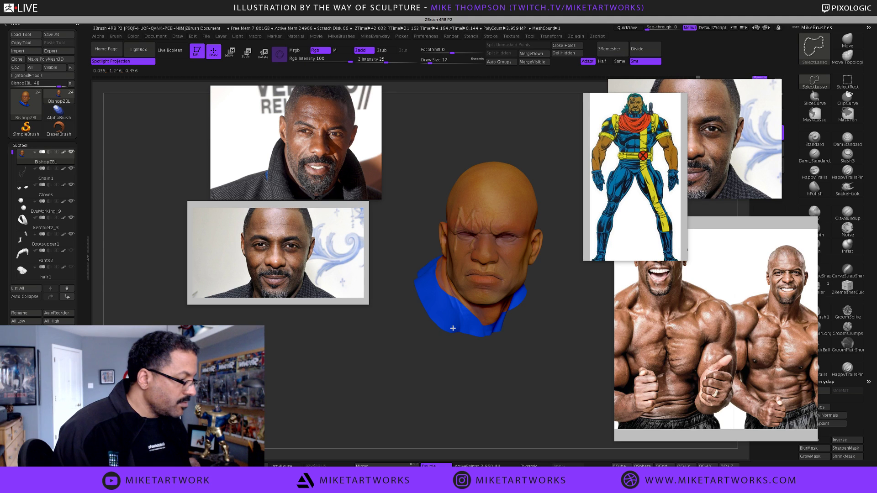
ctrl+shift+click(472, 358)
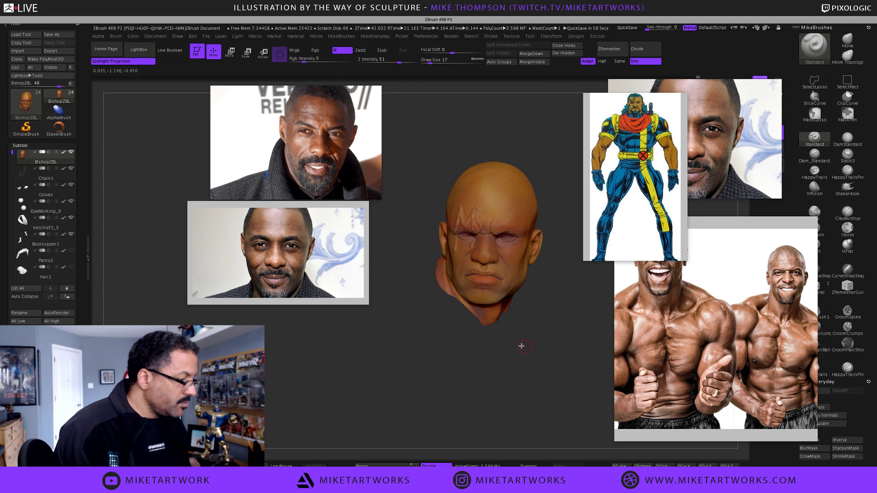
key(f)
drag(524, 371, 509, 414)
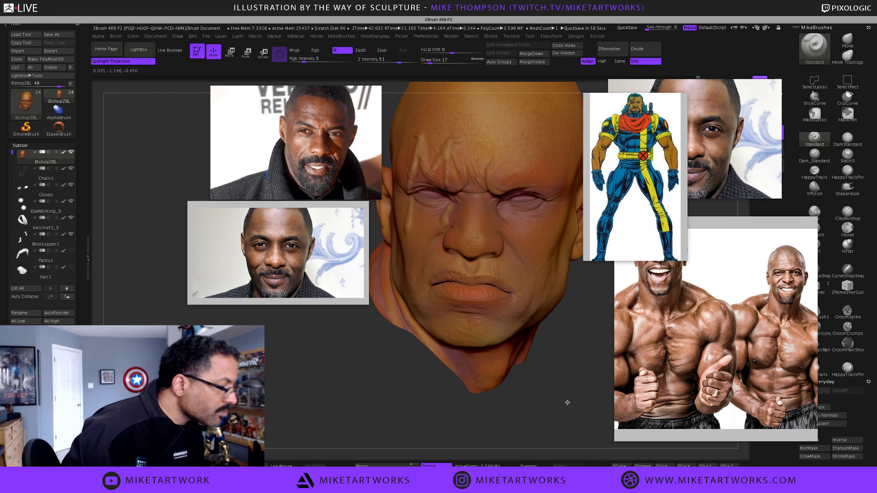
key(f)
drag(565, 376, 572, 375)
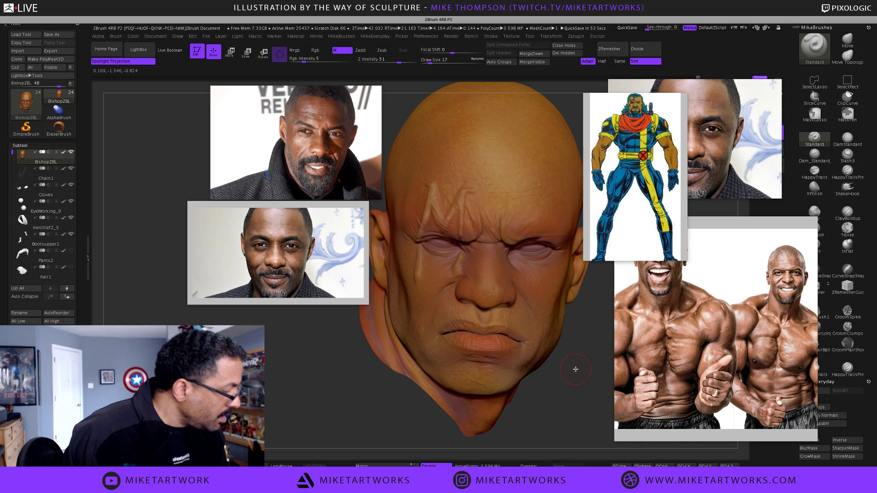
- Return to draw mode with the Standard brush and set the draw size to 7
key(w)
mouse_move(571, 365)
mouse_down()
mouse_move(567, 340)
mouse_move(571, 372)
mouse_up()
key(s)
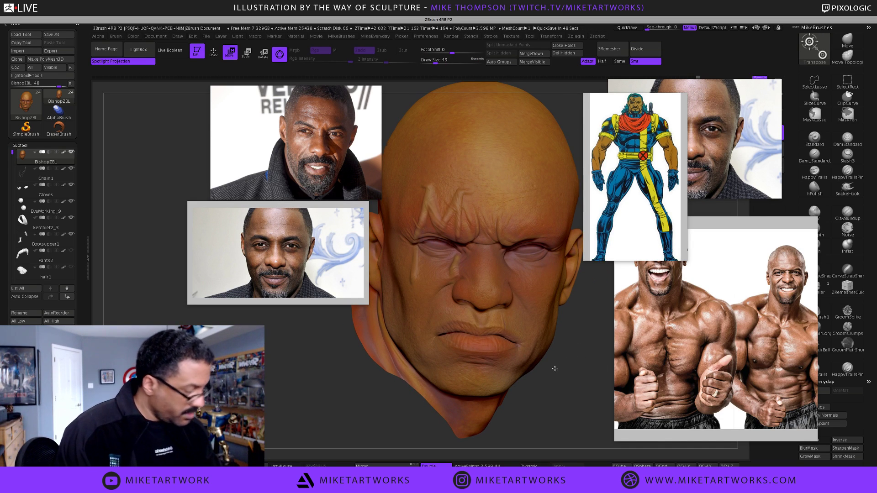
text(qs)
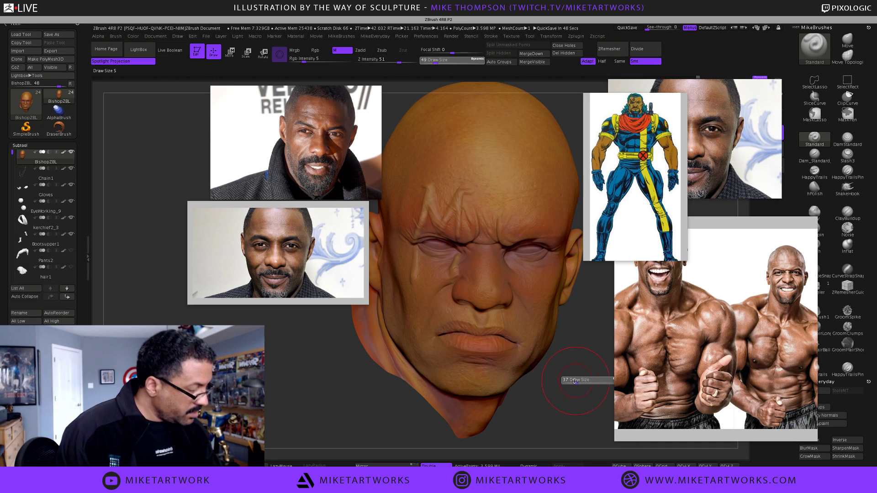
text(7)
key(Return)
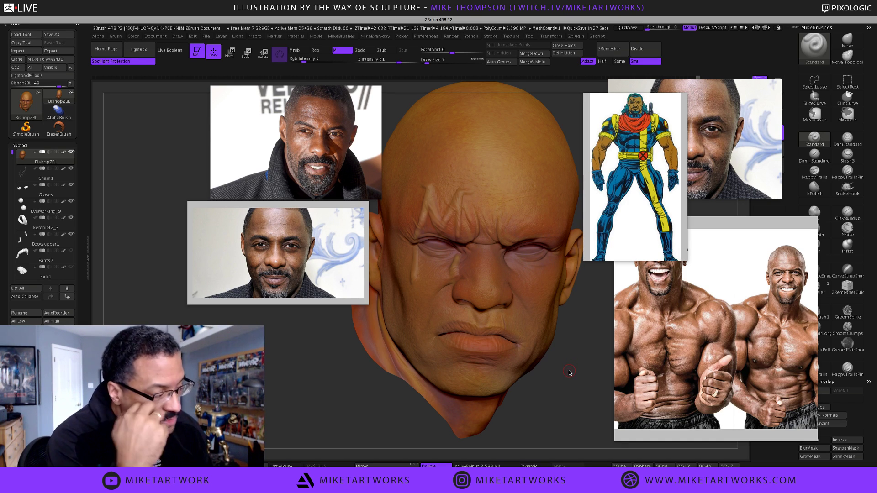
drag(570, 390, 573, 381)
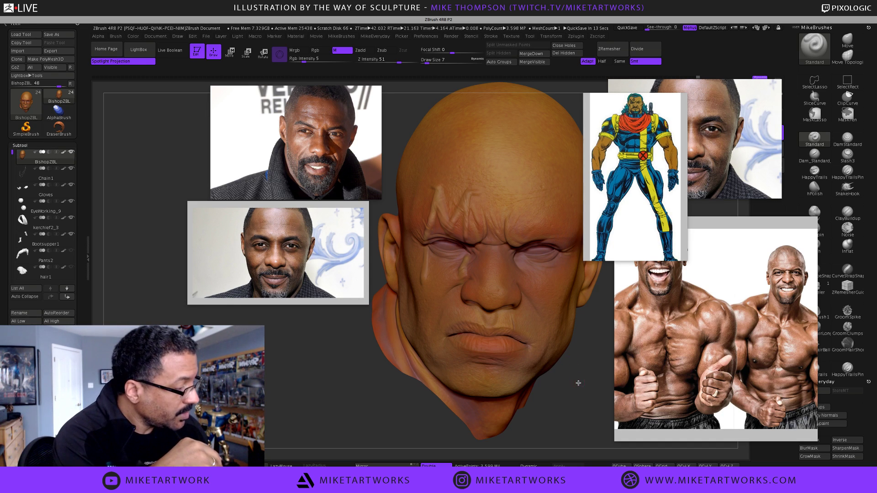
drag(579, 383, 574, 380)
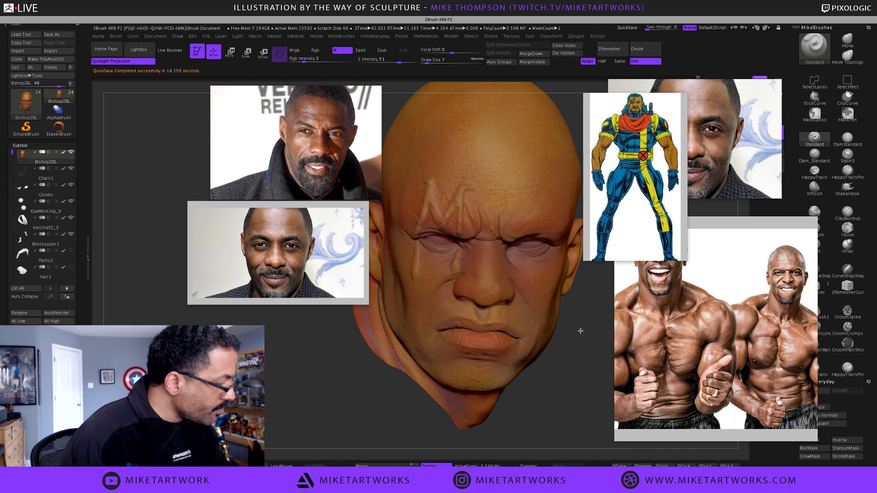
drag(580, 333, 533, 328)
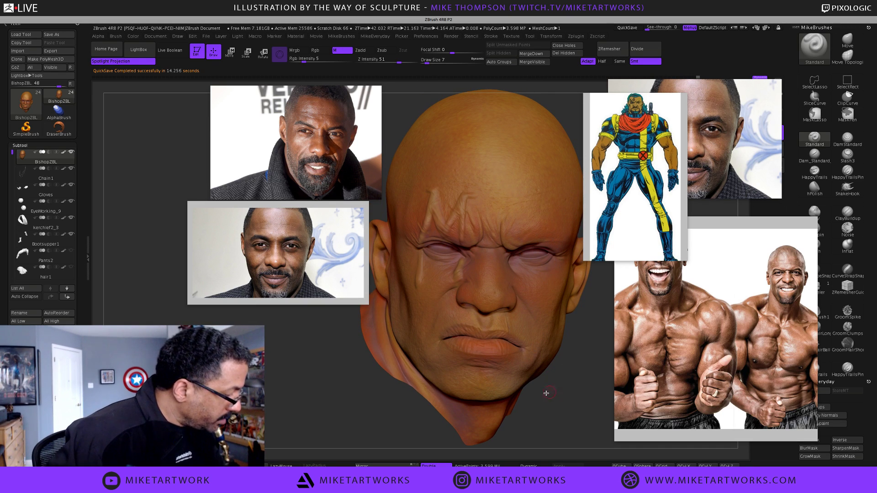
alt+drag(568, 384, 566, 385)
mouse_move(587, 296)
alt+mouse_down()
mouse_move(553, 210)
mouse_move(548, 167)
alt+mouse_up()
alt+drag(531, 386, 554, 405)
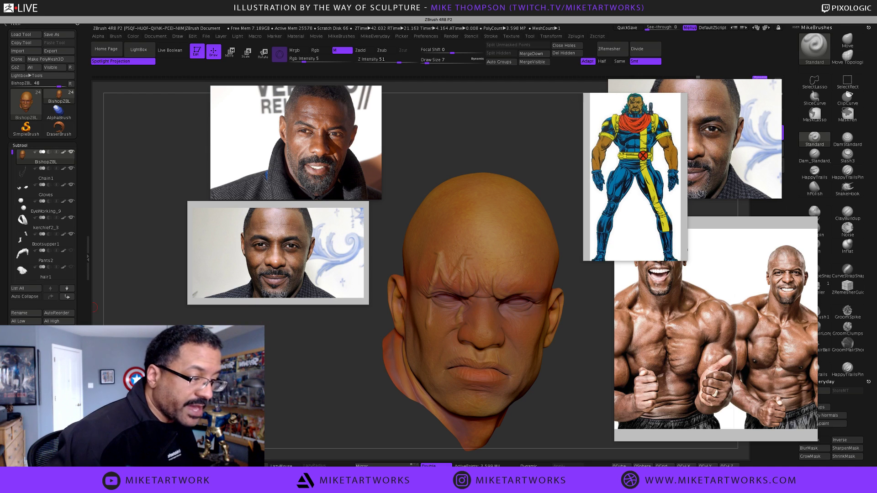
- Mask the isolated head by cavity so the mask follows the sculpted skin detail
click(19, 145)
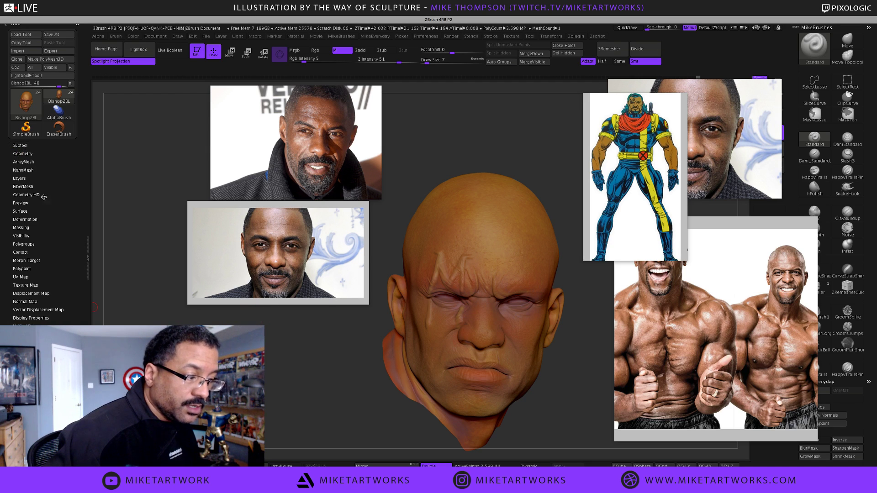
click(21, 228)
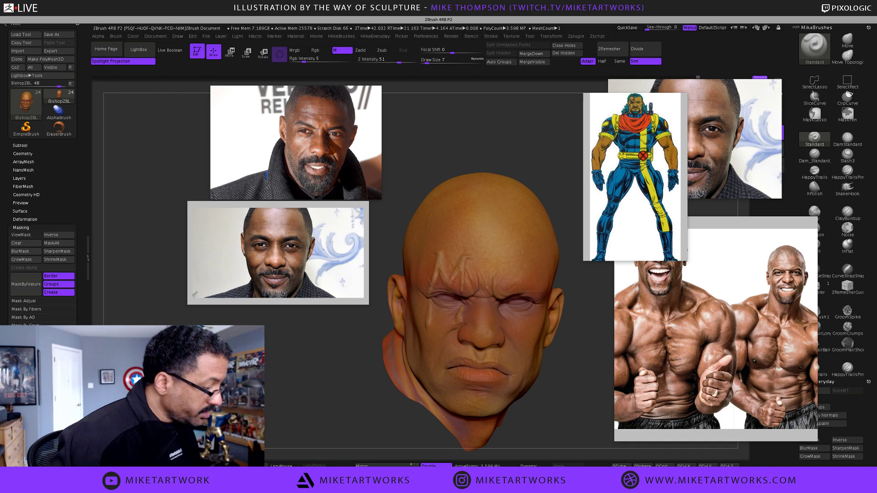
drag(329, 361, 363, 348)
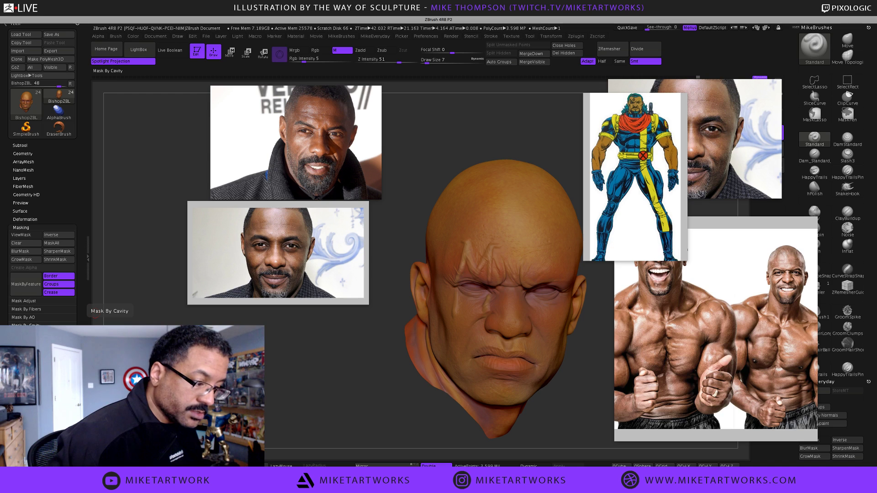
click(26, 334)
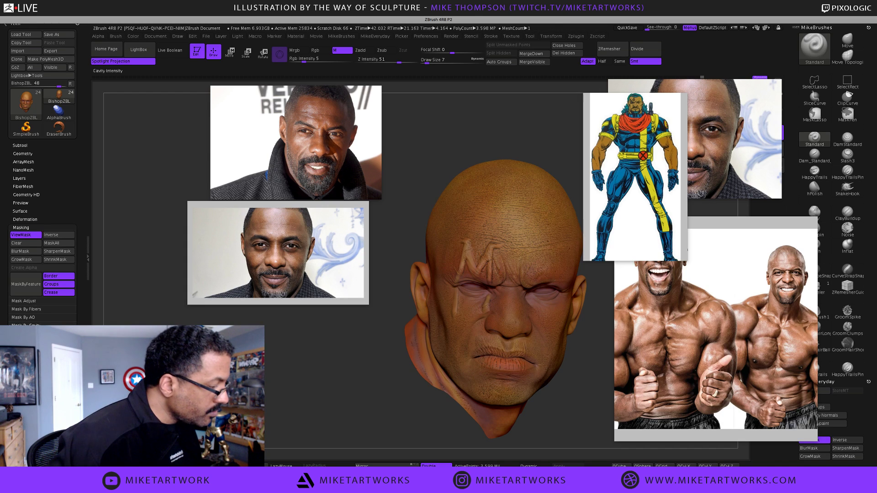
- Examine the cavity mask across the forehead, scar, lips and neck from the front and side
drag(410, 417, 420, 368)
alt+drag(405, 410, 409, 451)
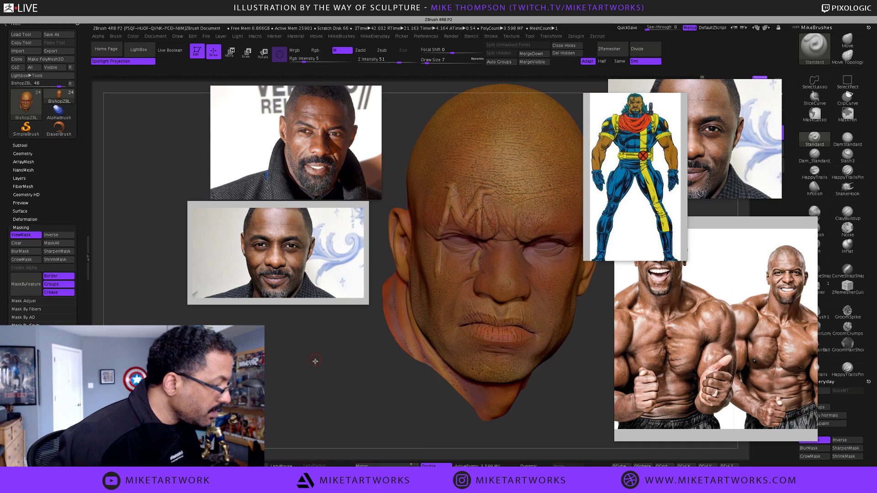
mouse_move(315, 362)
alt+mouse_down()
mouse_move(319, 394)
mouse_move(327, 364)
alt+mouse_up()
mouse_move(484, 367)
alt+mouse_down()
mouse_move(548, 357)
mouse_move(601, 369)
alt+mouse_up()
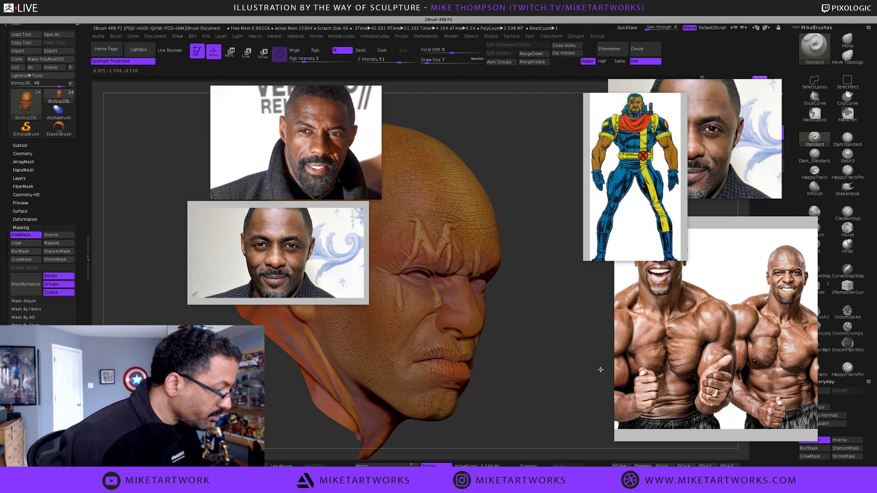
drag(313, 378, 276, 387)
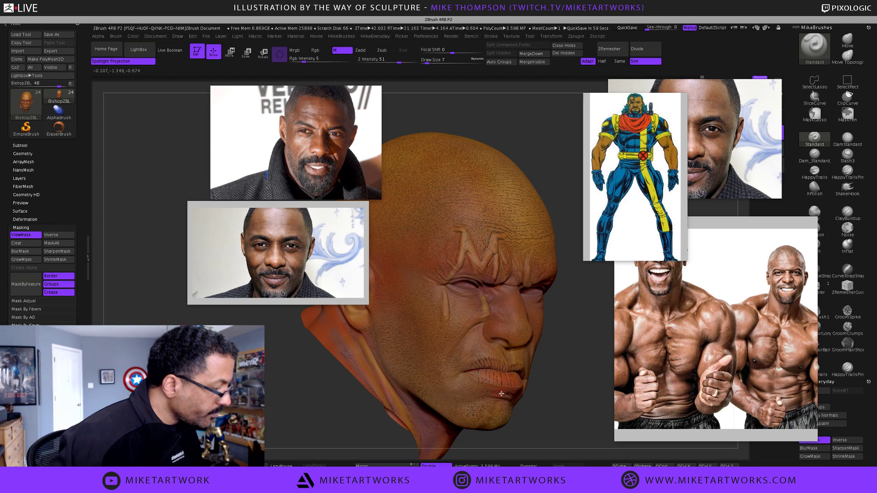
mouse_move(570, 394)
mouse_down()
mouse_move(575, 412)
mouse_move(507, 409)
mouse_up()
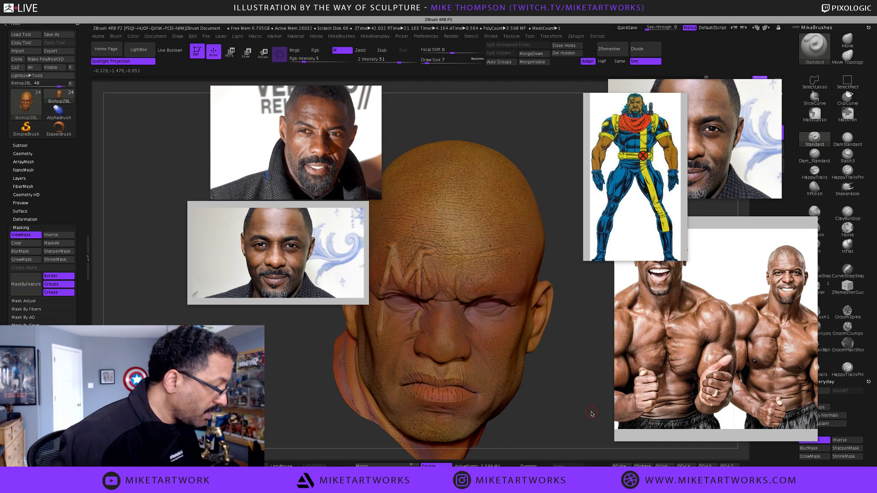
mouse_move(592, 402)
mouse_down()
mouse_move(591, 411)
mouse_move(585, 379)
mouse_move(579, 397)
mouse_move(589, 387)
mouse_up()
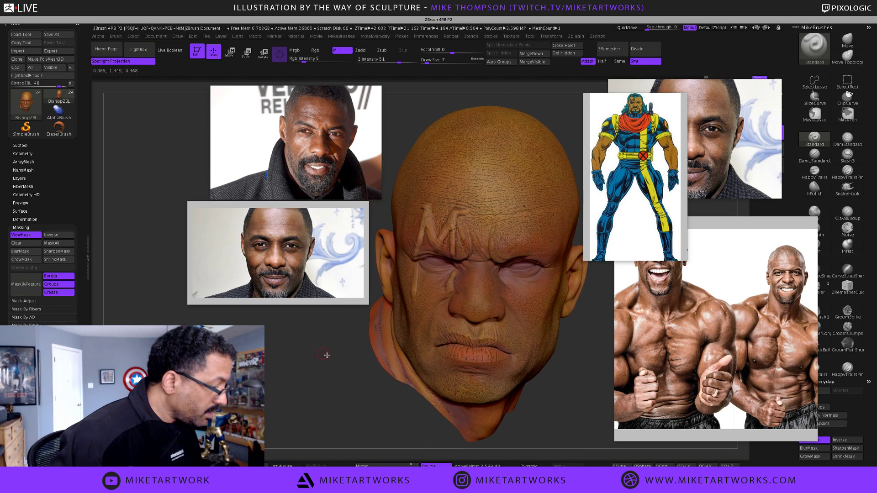
drag(329, 370, 315, 393)
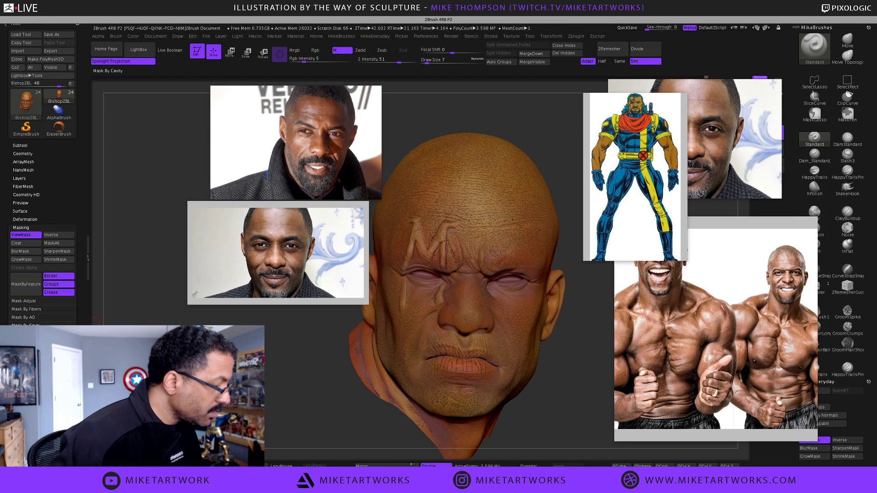
- Invert the head's cavity mask and turn off the mask display
drag(93, 319, 92, 310)
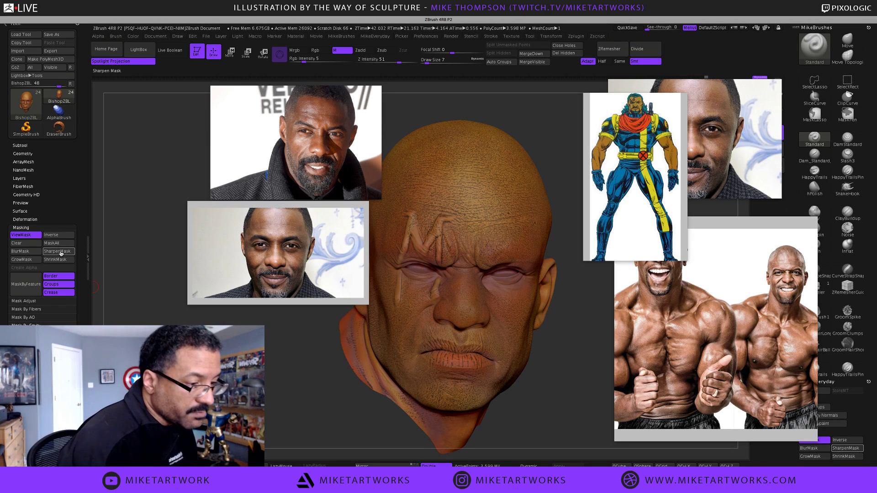
click(58, 235)
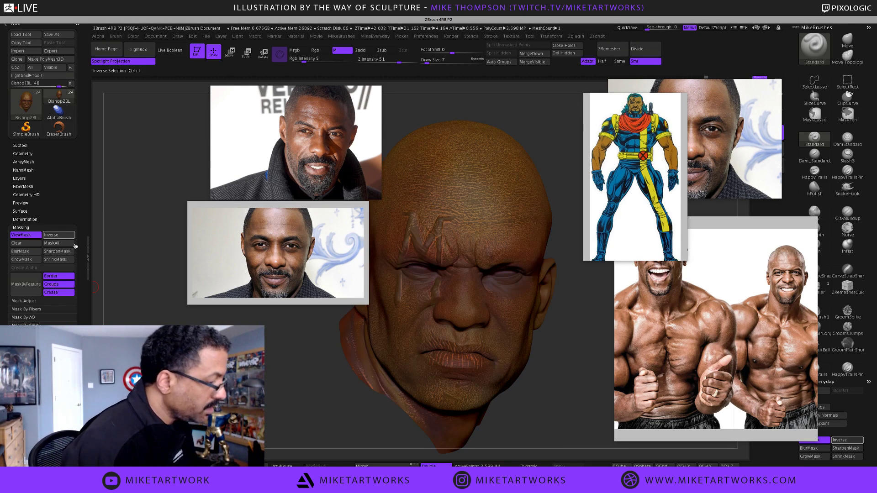
drag(295, 363, 279, 359)
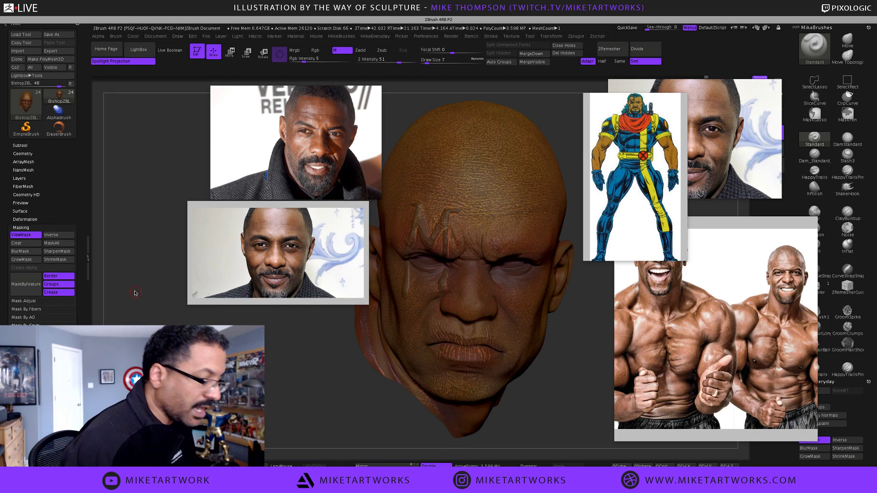
click(26, 236)
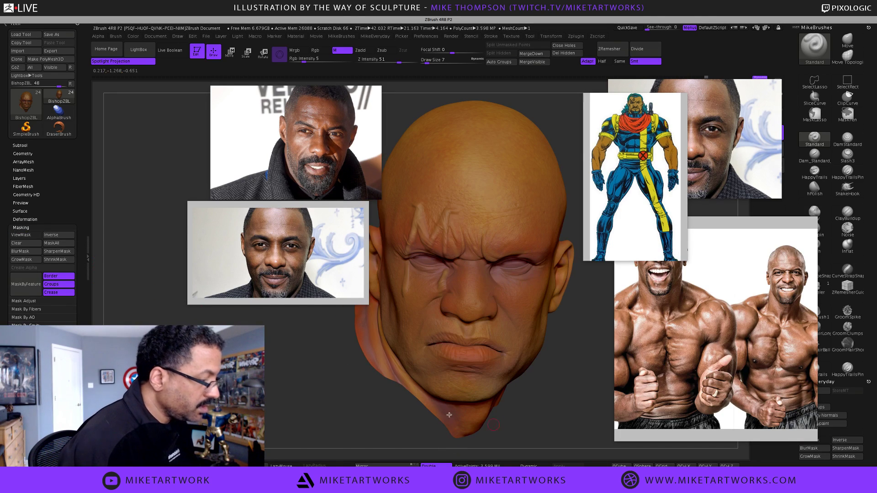
- Choose a dark brown paint colour of about R 53, G 27, B 15 and switch the brush to Rgb only
key(space)
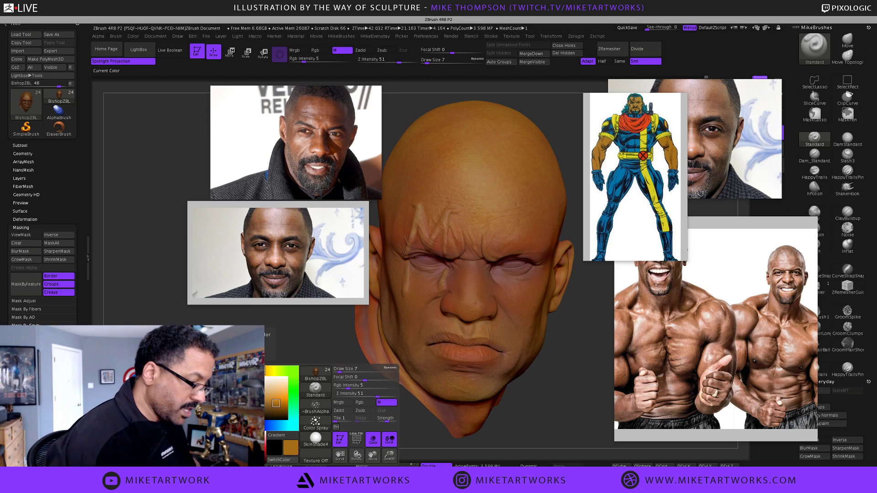
drag(276, 404, 280, 412)
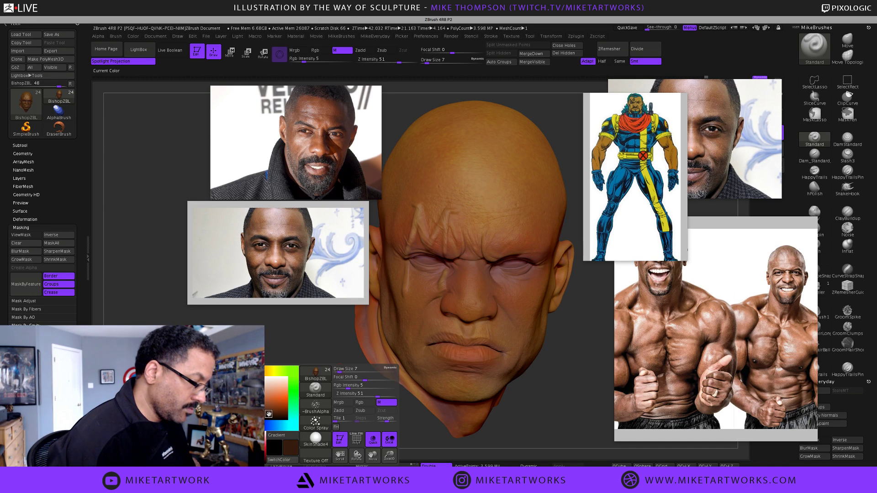
key(space)
drag(362, 372, 364, 372)
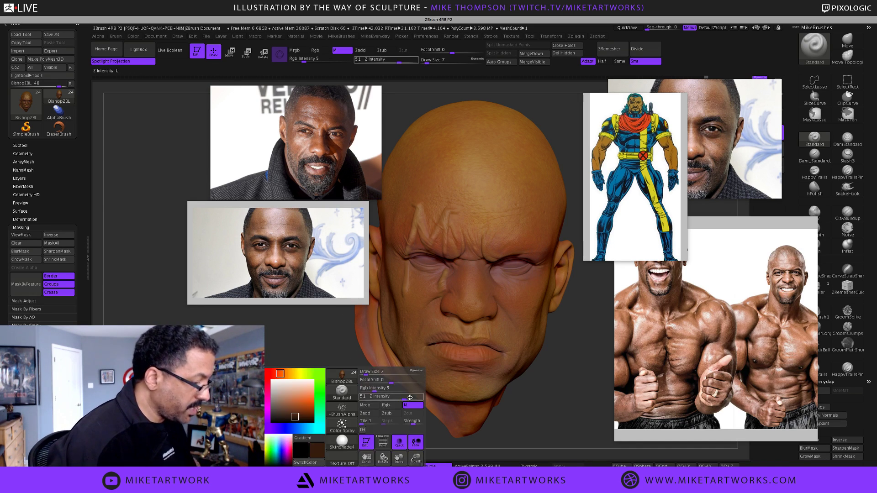
click(386, 406)
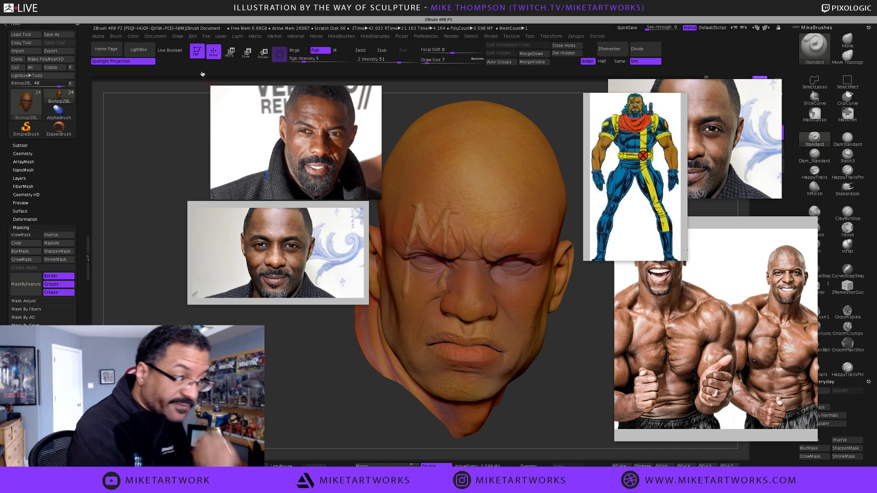
- Fill the unmasked cavities of the head repeatedly with the dark brown at Rgb Intensity 5
click(133, 37)
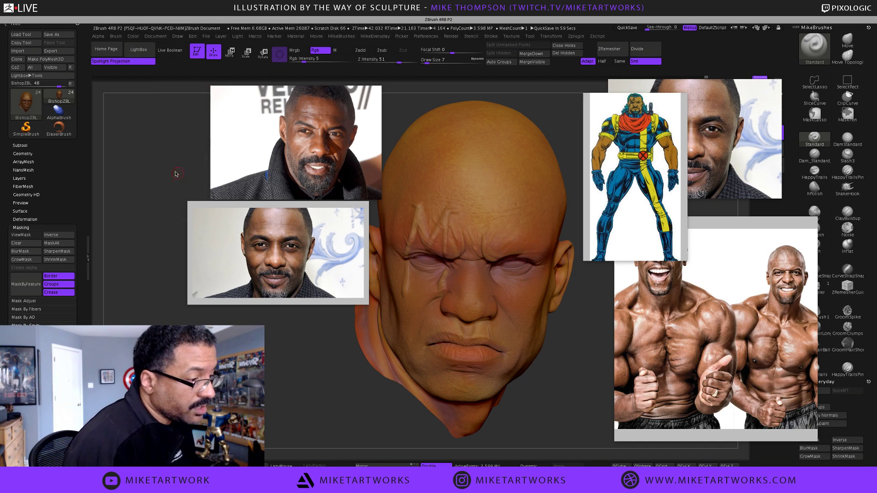
click(133, 37)
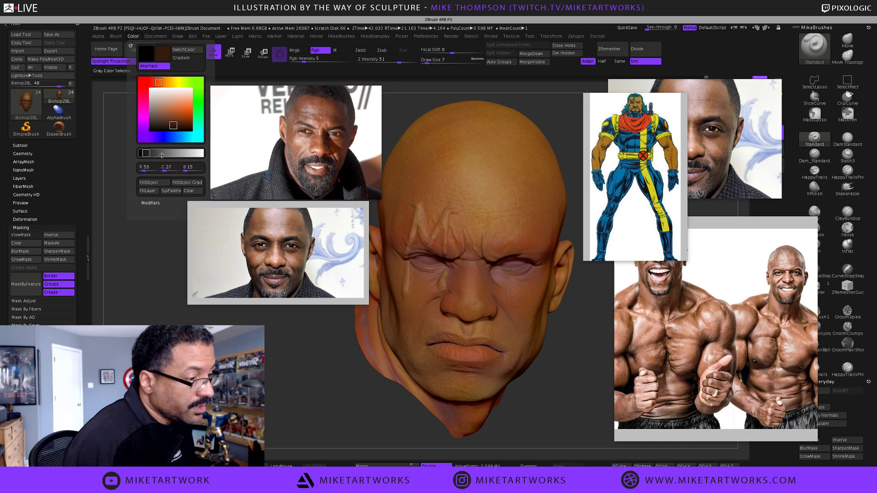
click(164, 184)
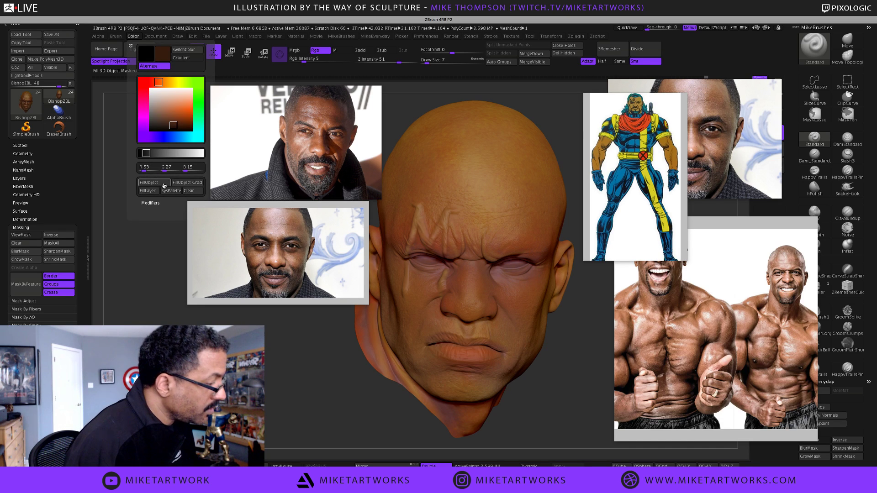
click(164, 184)
click(164, 184)
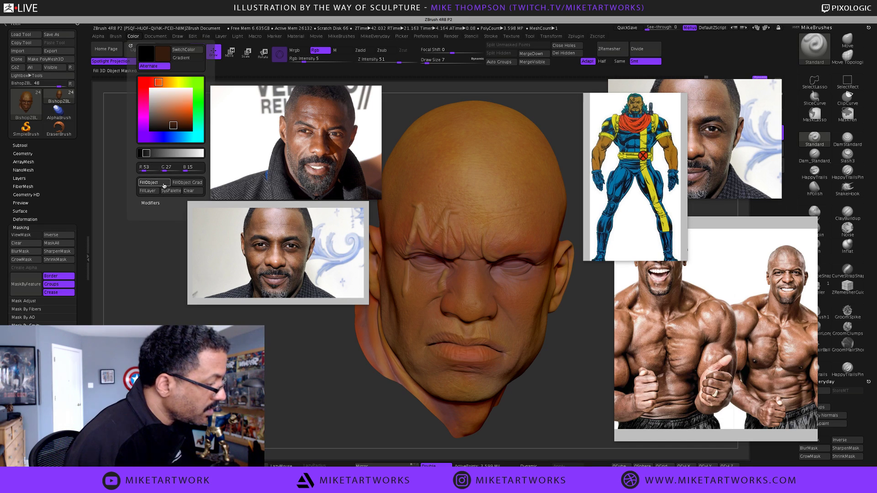
- Apply further R 53, G 27, B 15 fills to the head's cavities, then check the face from other angles
click(164, 184)
click(164, 184)
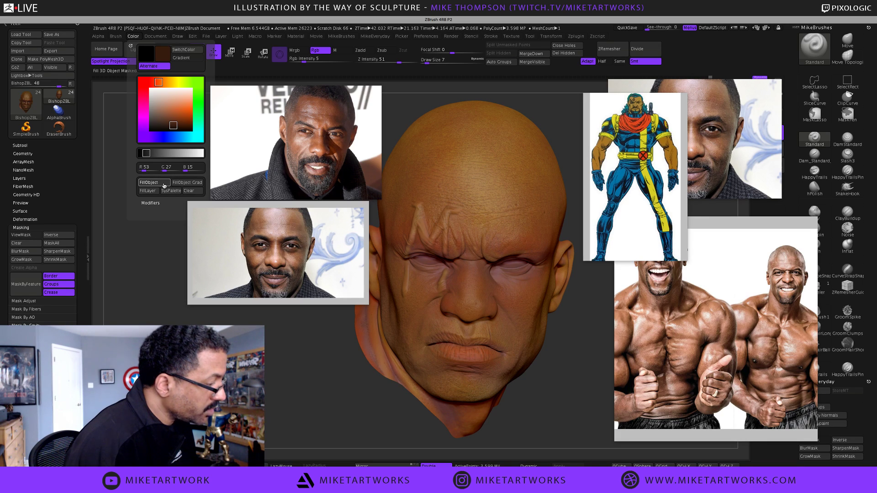
click(164, 184)
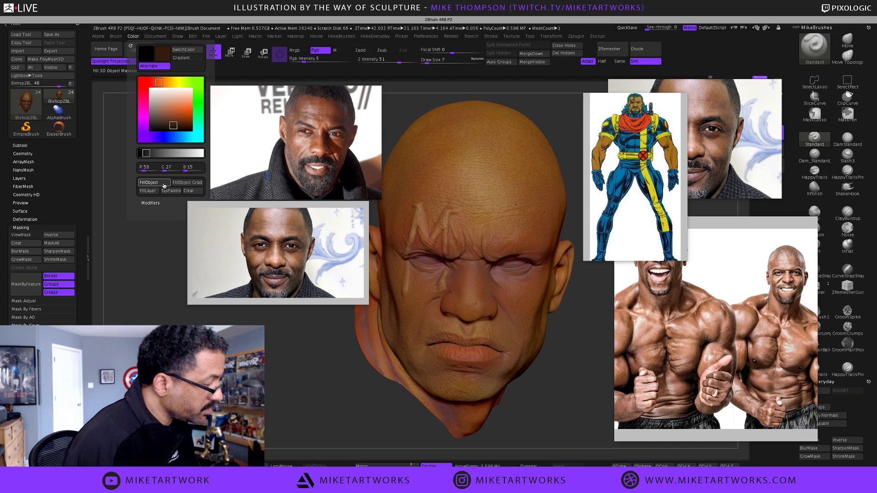
mouse_move(328, 410)
mouse_down()
mouse_move(292, 409)
mouse_move(332, 414)
mouse_move(307, 368)
mouse_up()
key(ctrl)
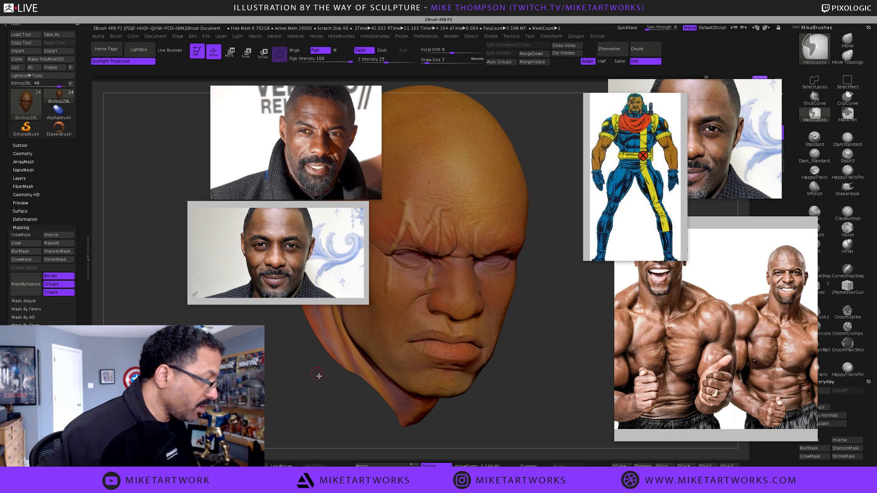
drag(301, 388, 286, 364)
- Set Rgb Intensity to 15 and fill the head's unmasked cavities with a reddish brown of R 78, G 28, B 3
key(space)
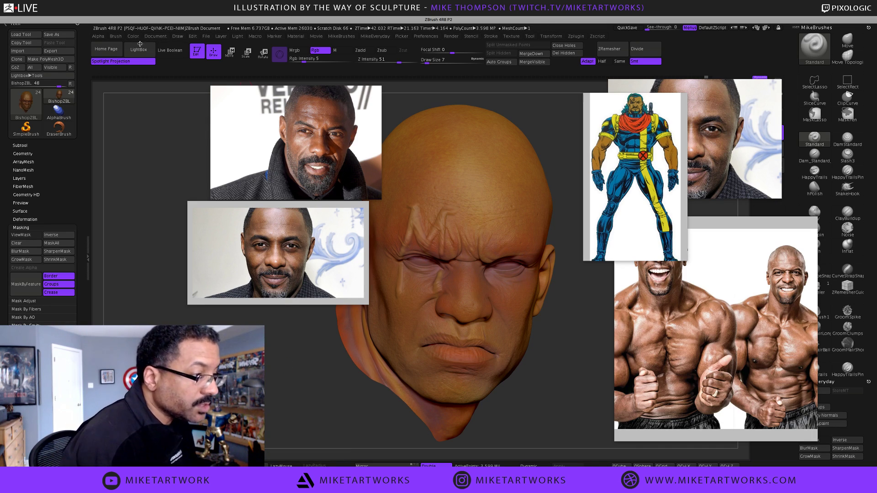
key(space)
click(349, 331)
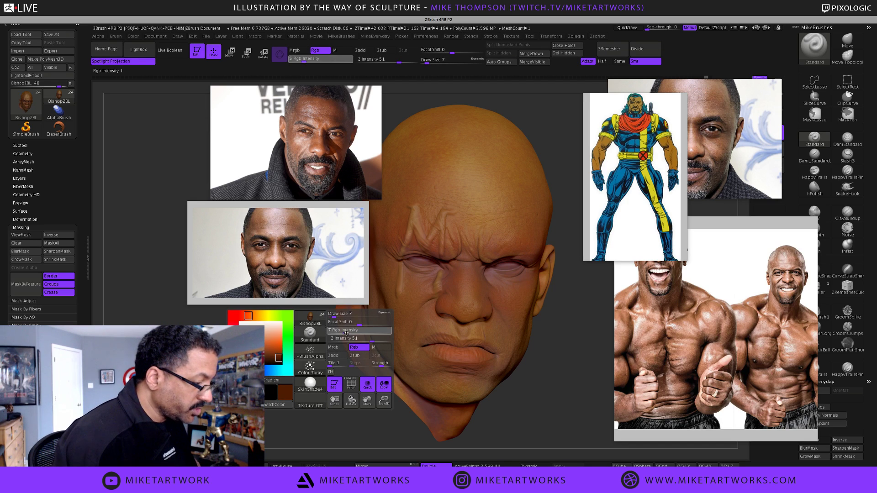
text(11)
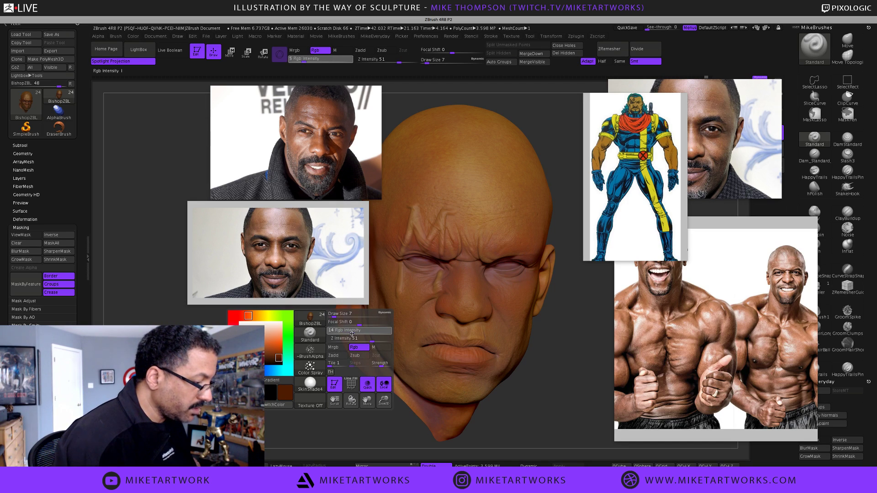
key(Return)
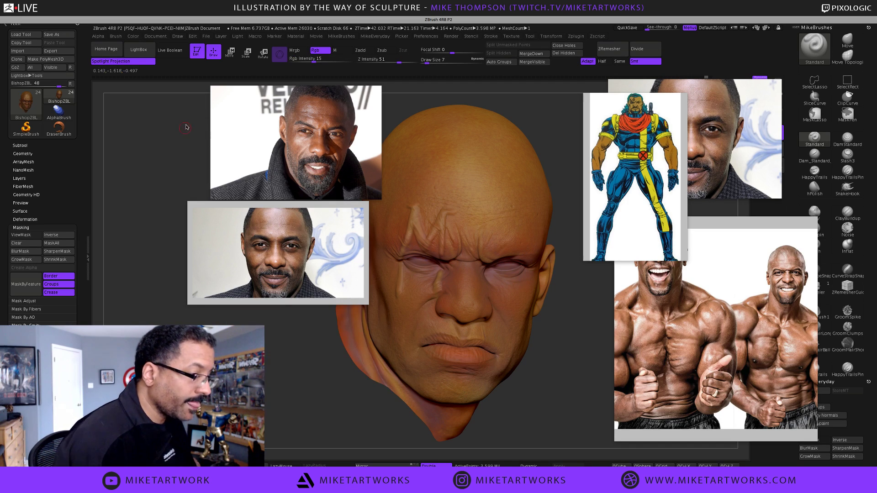
click(133, 36)
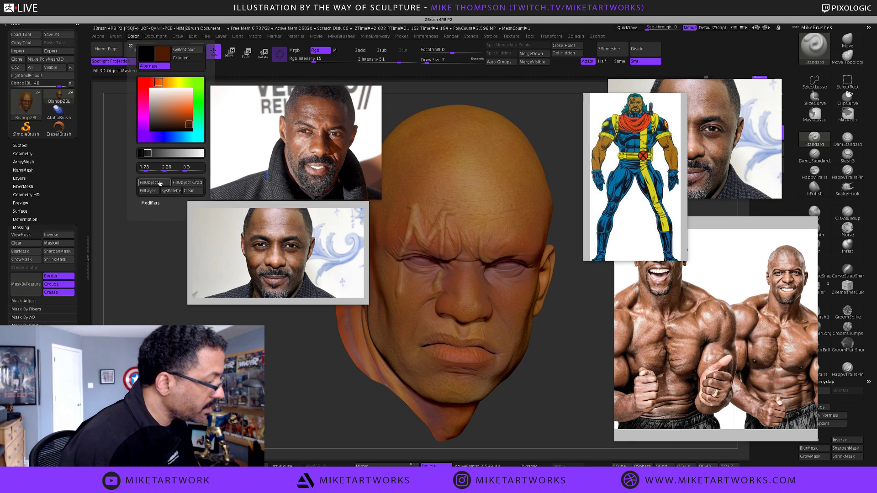
click(160, 183)
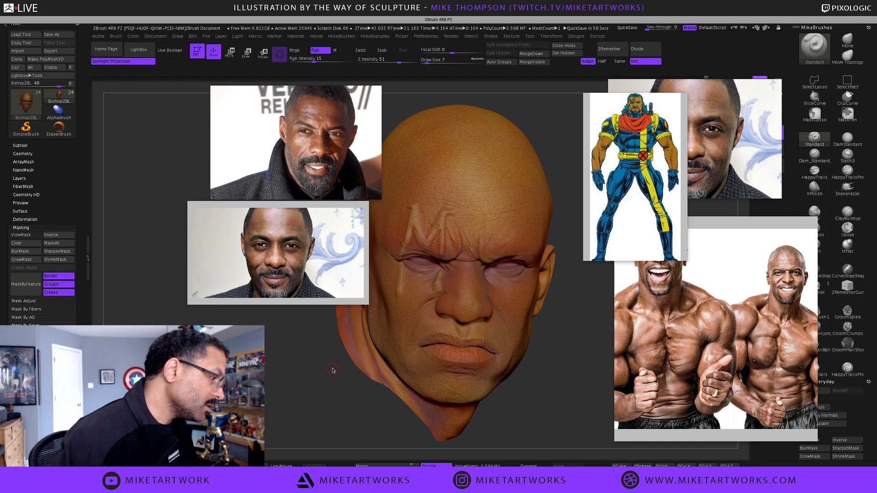
- Choose a deeper, more saturated reddish brown of about R 72, G 24, B 0 as the paint colour
mouse_move(300, 401)
mouse_down()
mouse_move(324, 395)
mouse_move(295, 392)
mouse_move(325, 396)
mouse_up()
key(space)
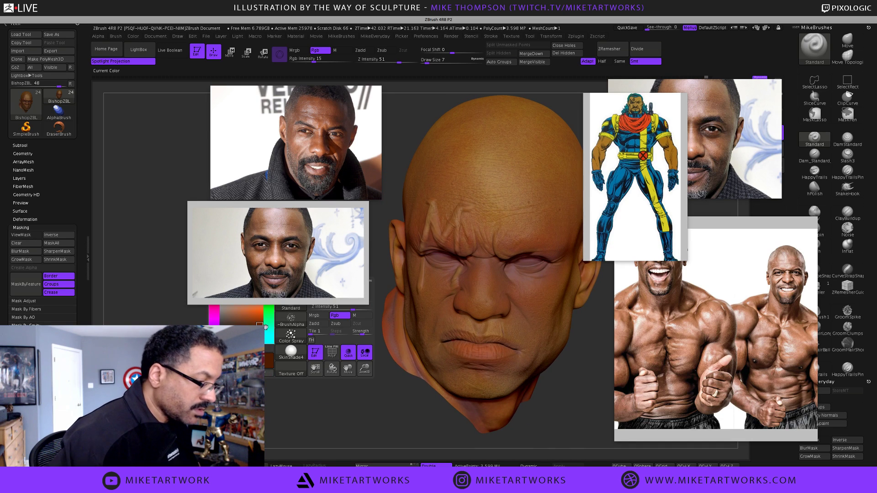
click(135, 38)
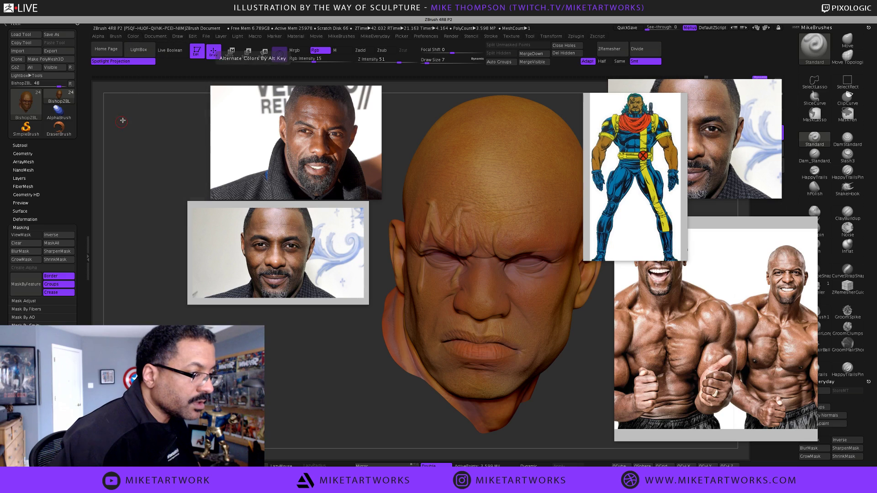
- Mask the head by cavity again, invert the mask and turn off the mask display
key(space)
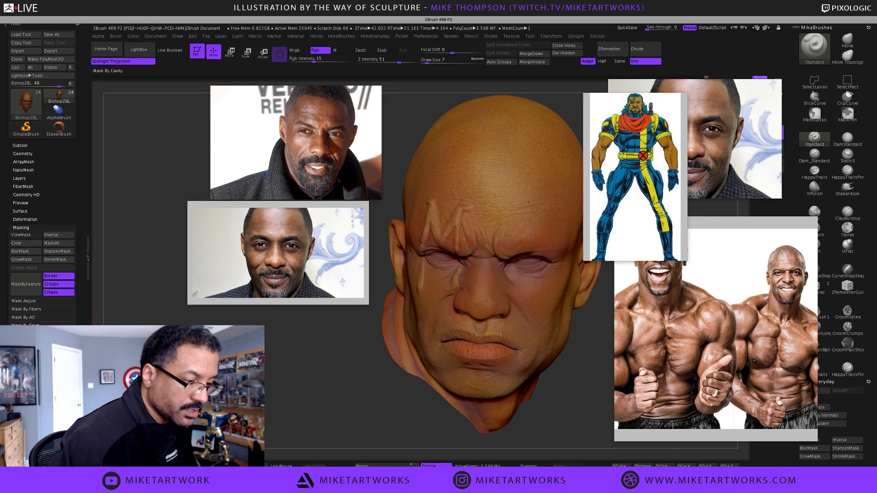
key(ctrl+h)
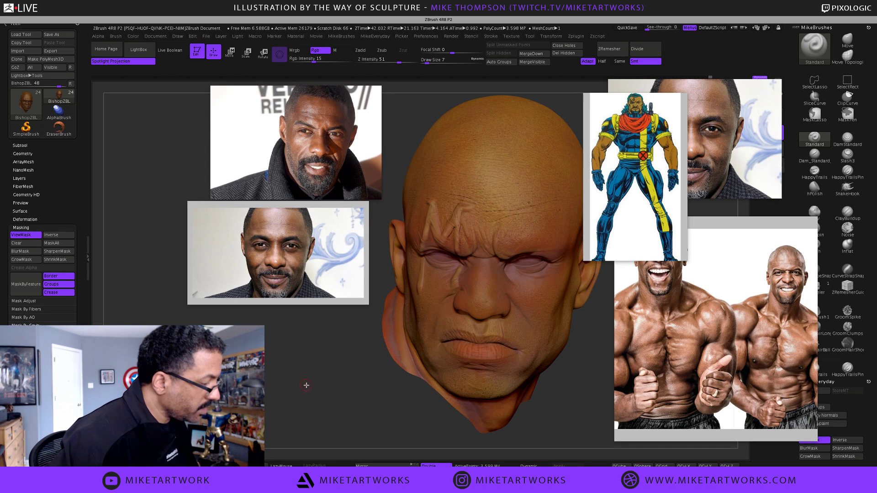
drag(322, 388, 319, 386)
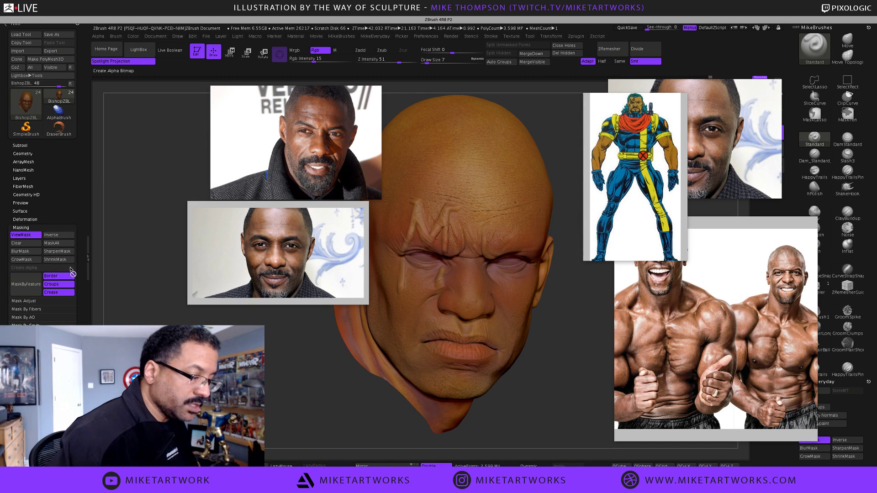
click(59, 235)
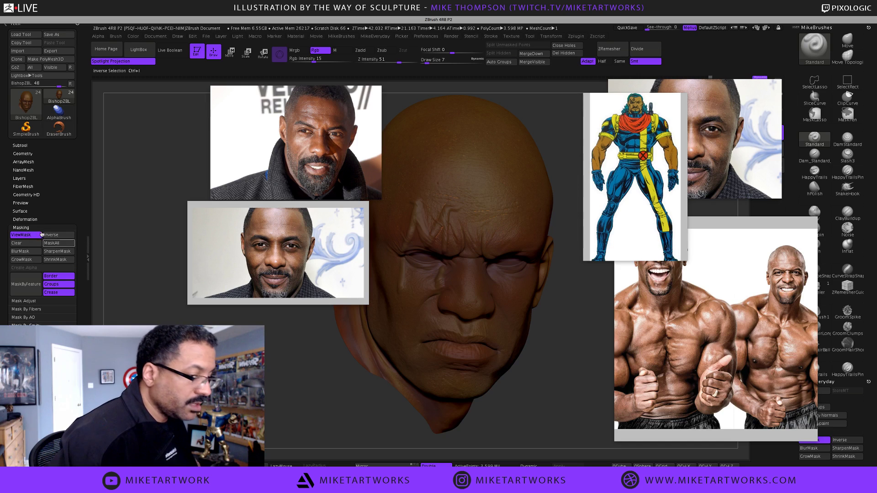
click(27, 235)
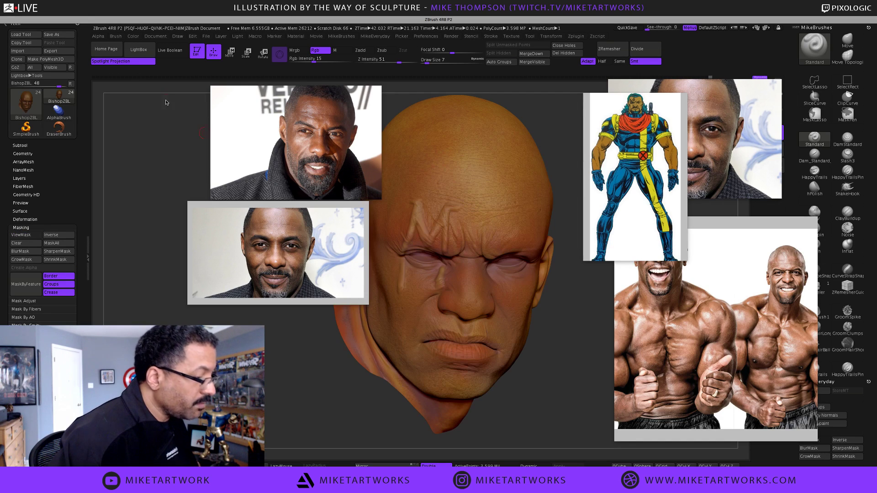
- Fill the head's unmasked cavities repeatedly with R 72, G 24, B 0 at Rgb Intensity 15
click(133, 37)
click(161, 183)
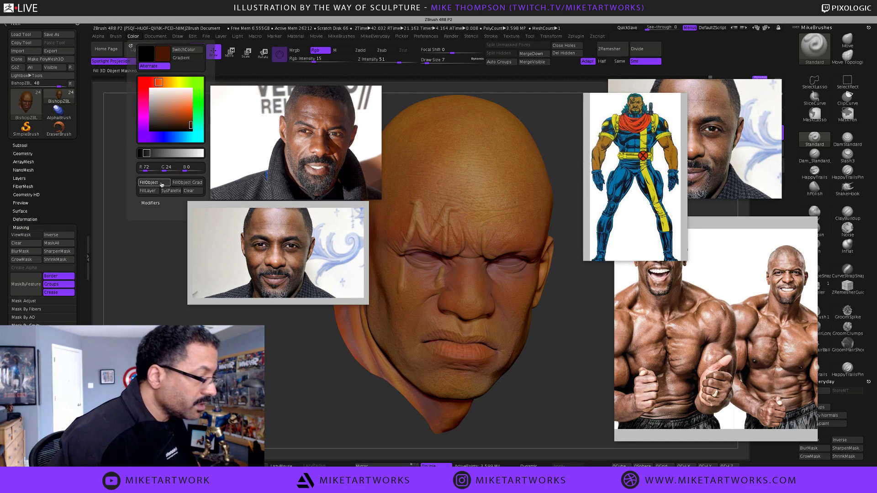
click(161, 183)
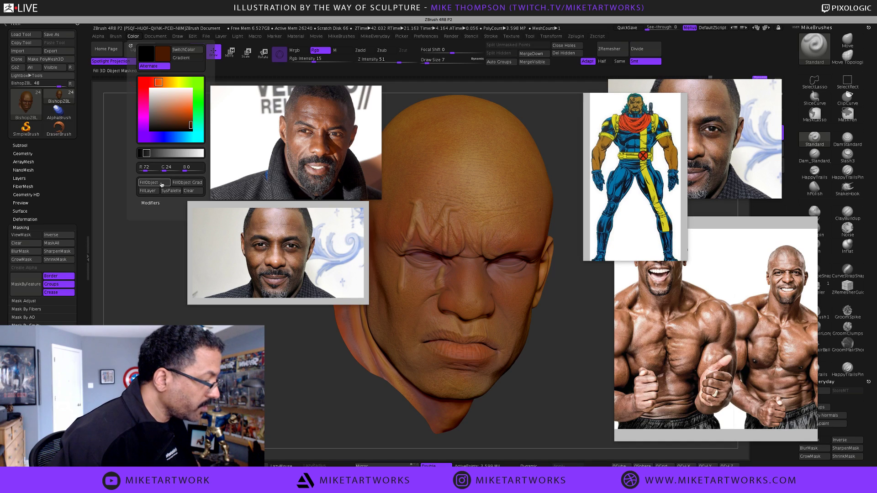
click(161, 184)
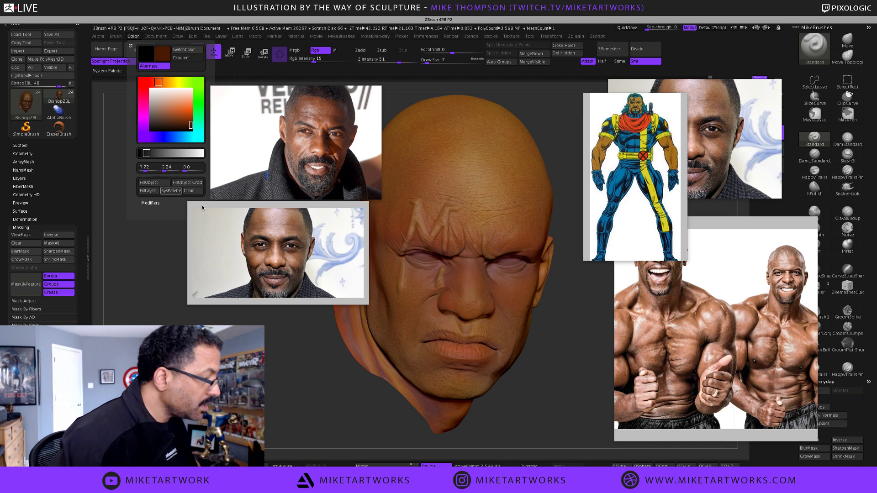
mouse_move(548, 406)
mouse_down()
mouse_move(592, 387)
mouse_move(588, 315)
mouse_up()
mouse_move(580, 374)
mouse_down()
mouse_move(582, 367)
mouse_move(569, 380)
mouse_up()
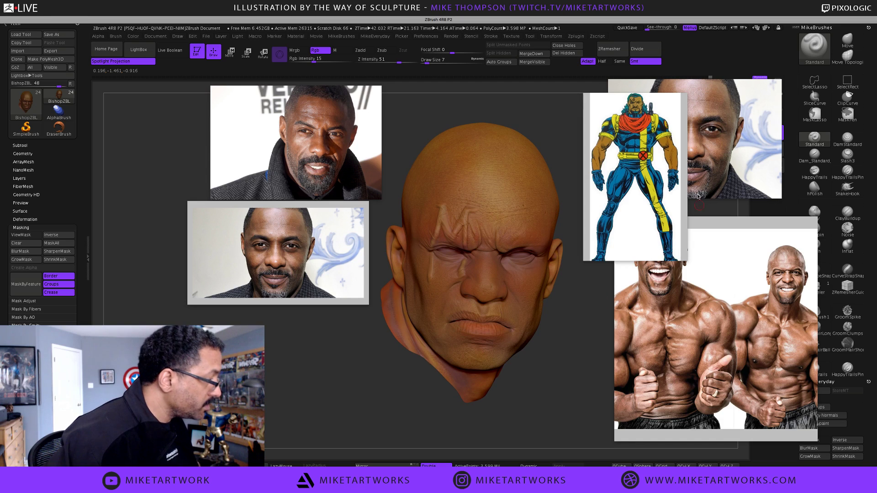
- Move the large portrait reference over the comic character image and bring the rest of the character back into view
drag(778, 90, 732, 91)
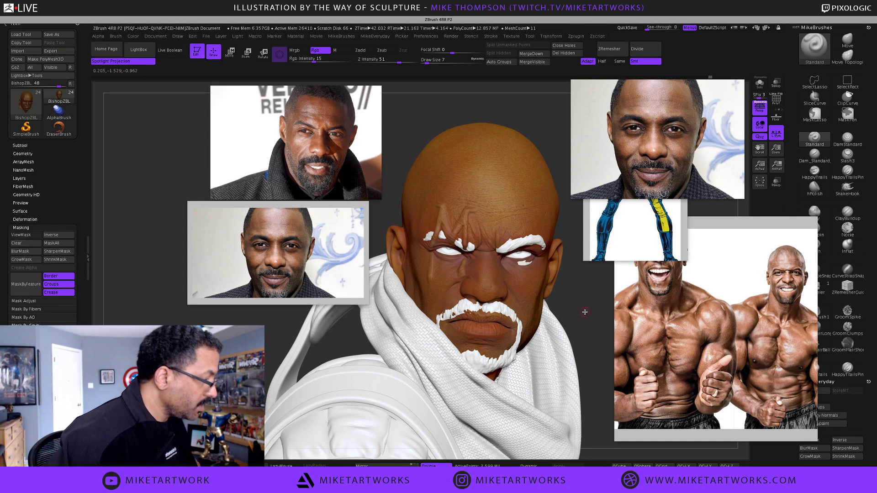
alt+drag(576, 297, 584, 314)
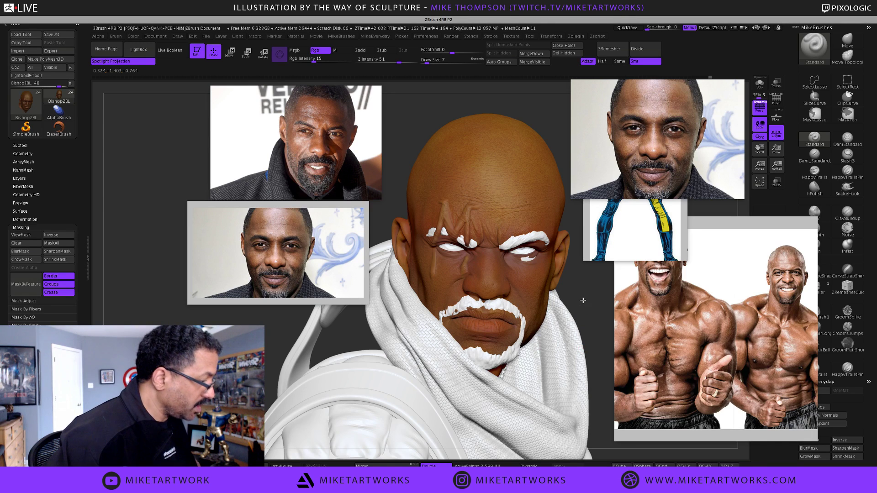
alt+drag(583, 301, 518, 124)
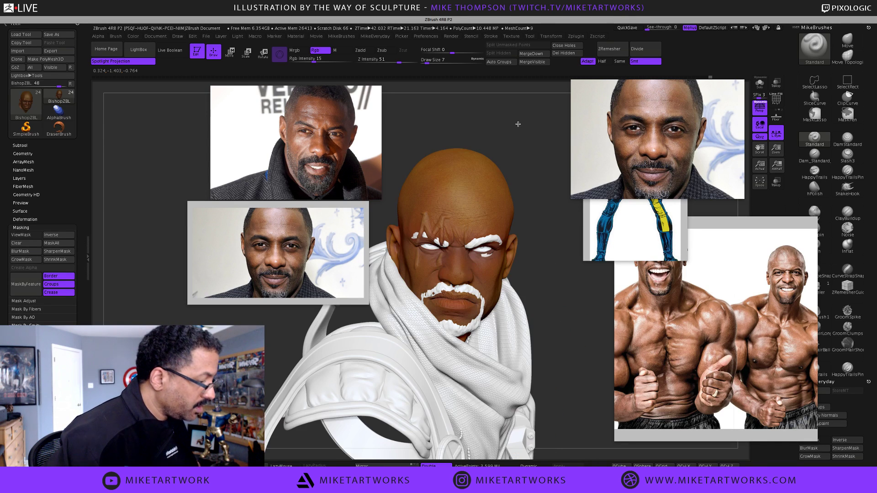
- Make the kerchief the active subtool and choose a dark red paint colour
alt+click(489, 363)
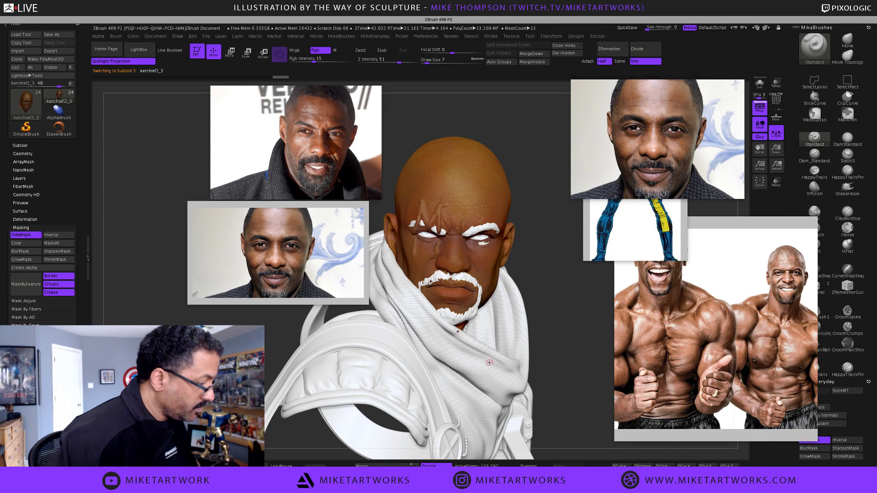
key(space)
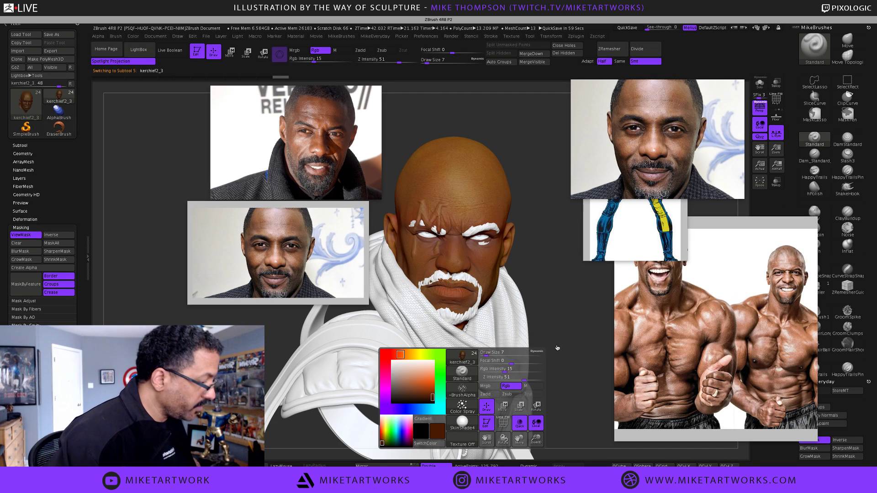
click(386, 355)
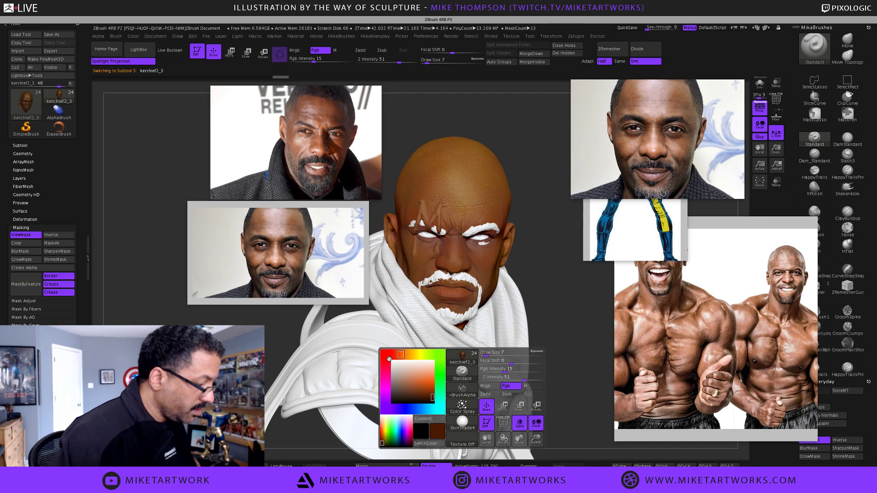
click(432, 388)
drag(433, 388, 435, 394)
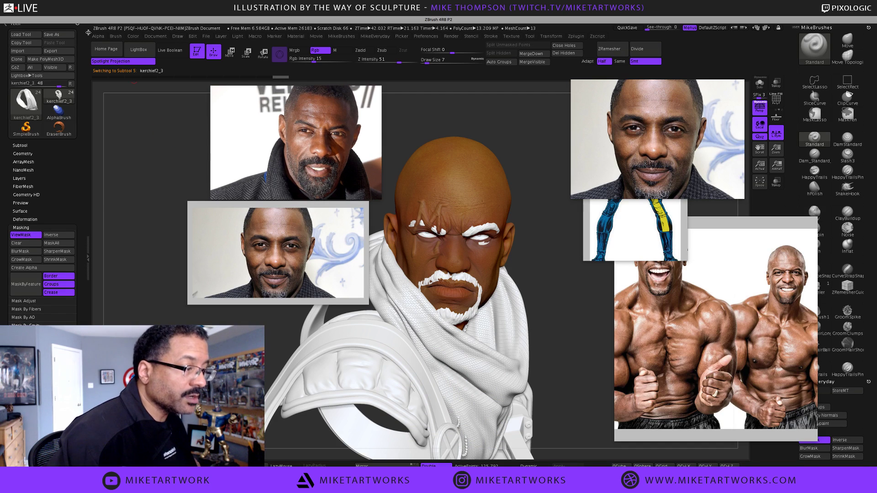
- Raise Rgb Intensity to 99 and fill the kerchief with the dark red
key(space)
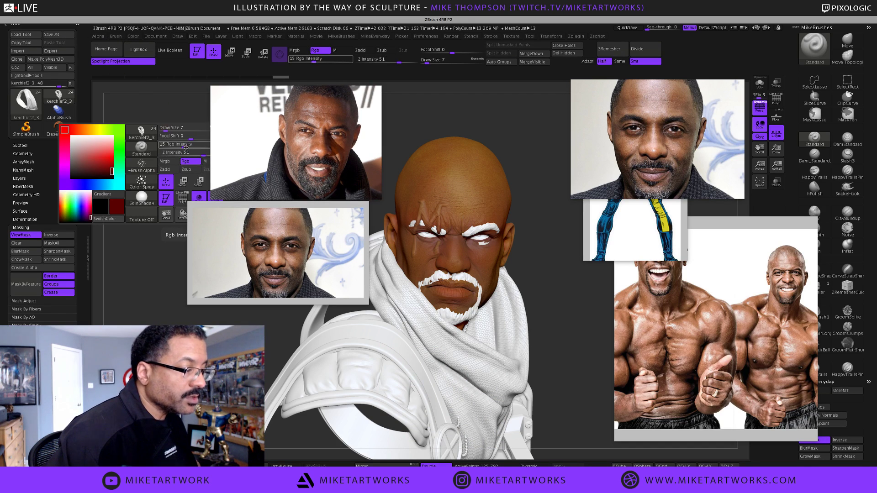
drag(185, 148, 224, 153)
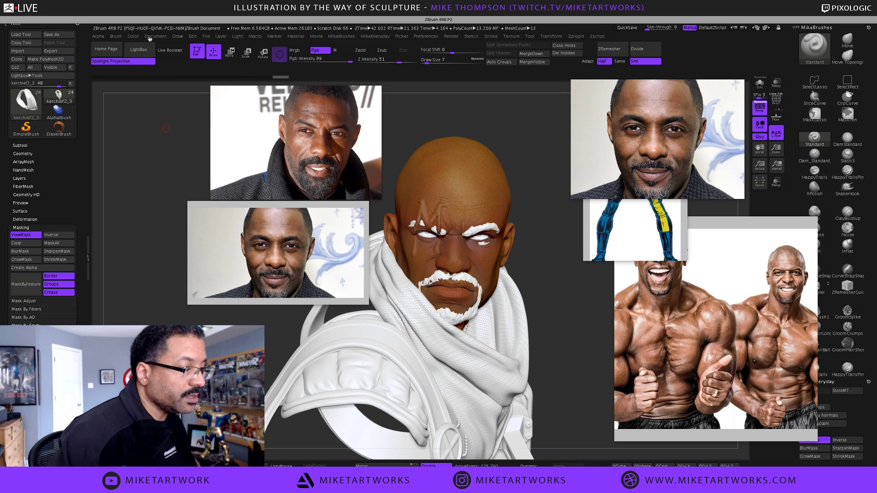
click(133, 35)
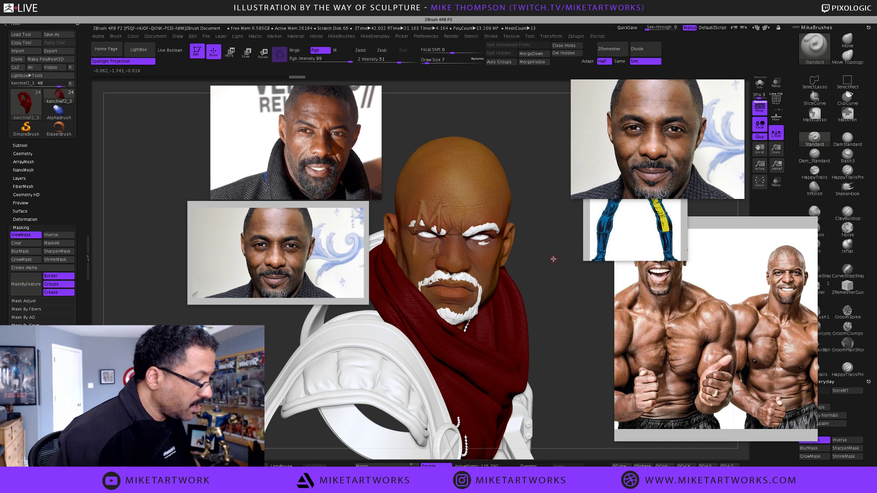
- Select the head subtool and set up the Move brush with Zadd on, Rgb off and Draw Size 25
drag(548, 266, 551, 271)
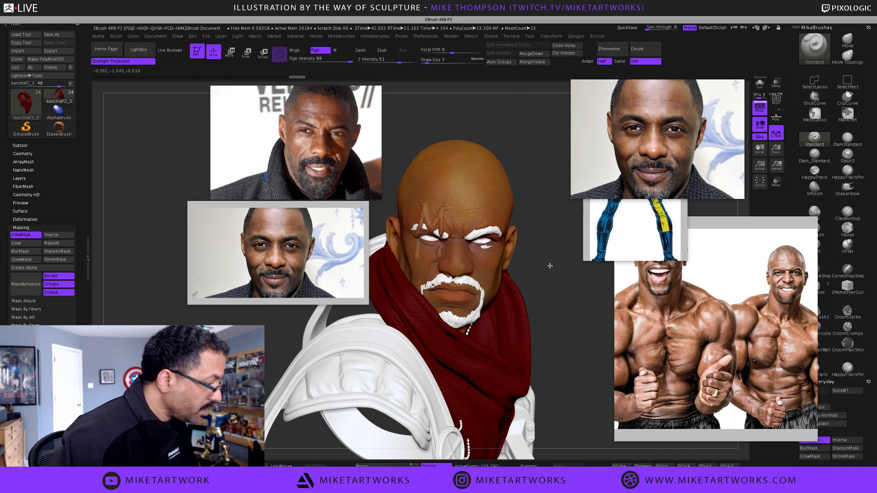
scroll(550, 266, up, 3)
alt+click(507, 221)
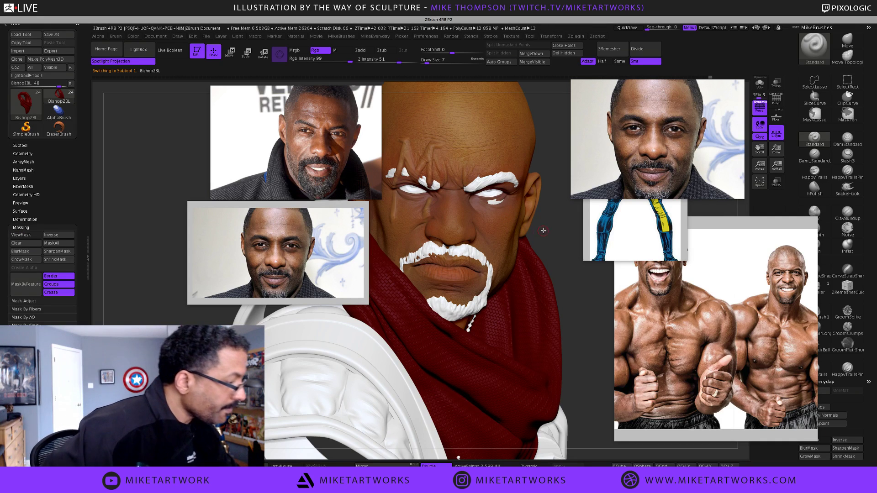
click(848, 40)
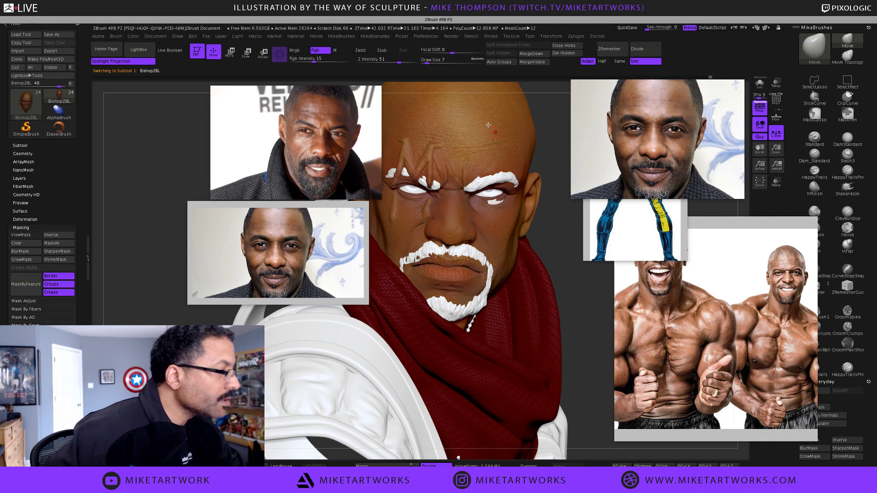
click(364, 50)
click(320, 51)
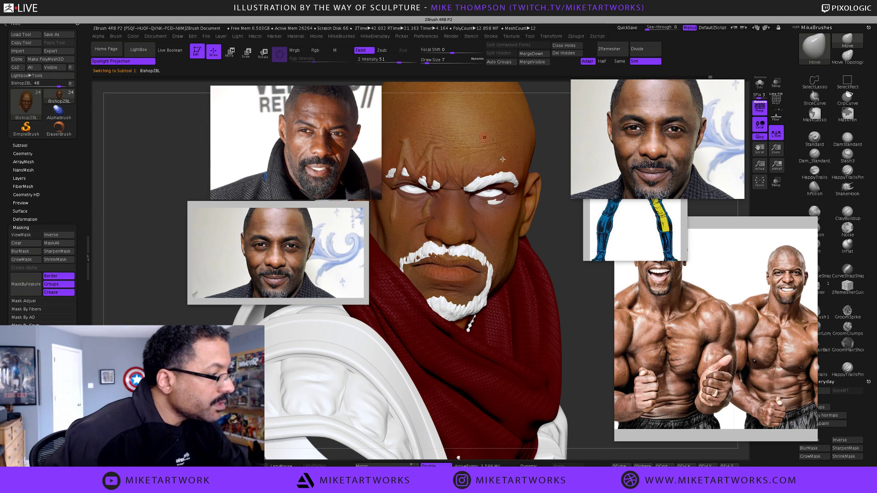
key(s)
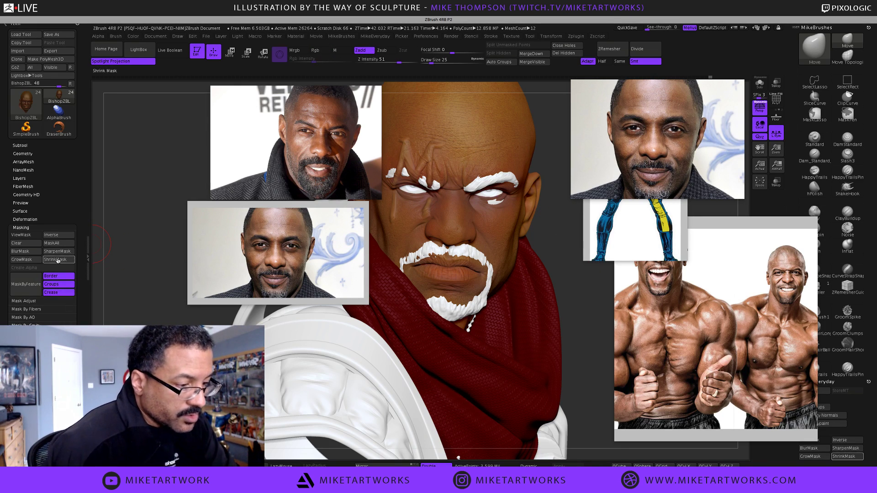
- Expand the subtool list and drop all subtools to their lowest subdivision level
click(32, 145)
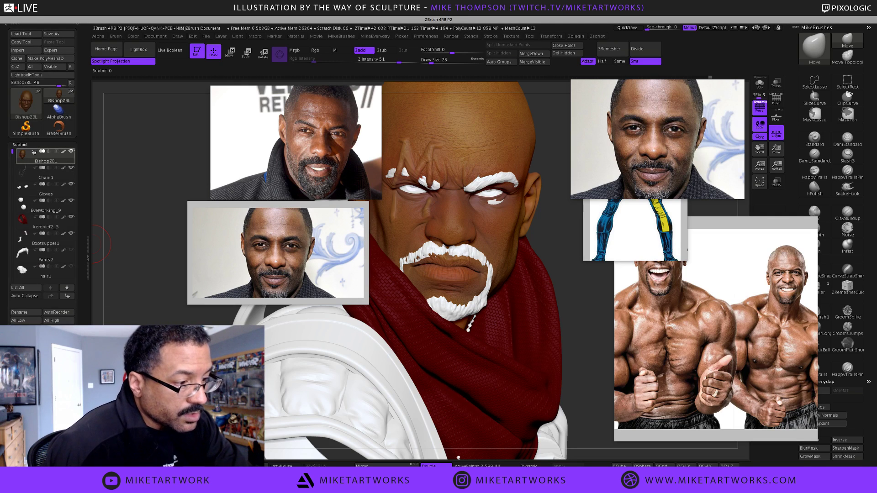
click(21, 320)
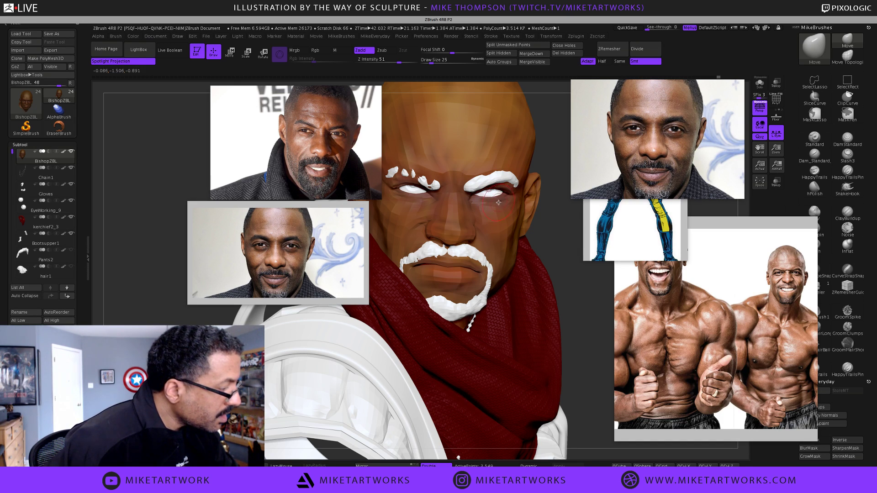
- Move the two stacked portrait references away from the character so the head and kerchief are uncovered
mouse_move(554, 217)
mouse_down()
mouse_move(559, 258)
mouse_move(583, 211)
mouse_up()
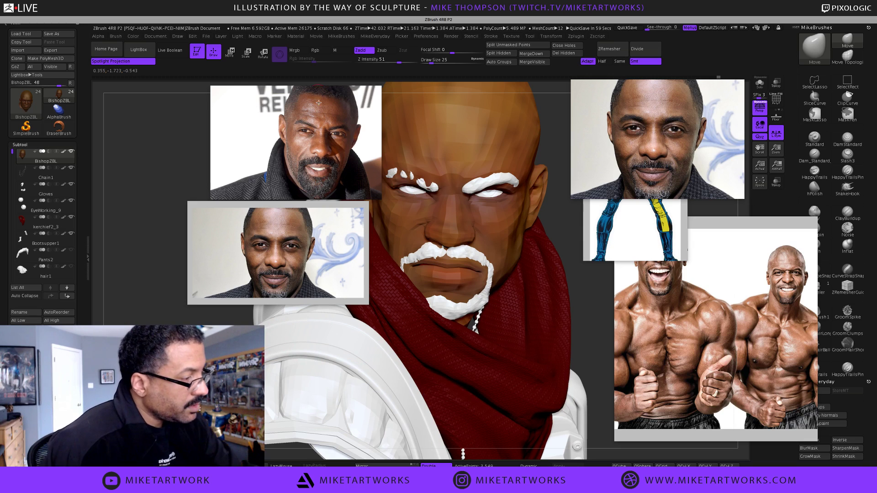
drag(321, 99, 220, 103)
drag(233, 205, 147, 203)
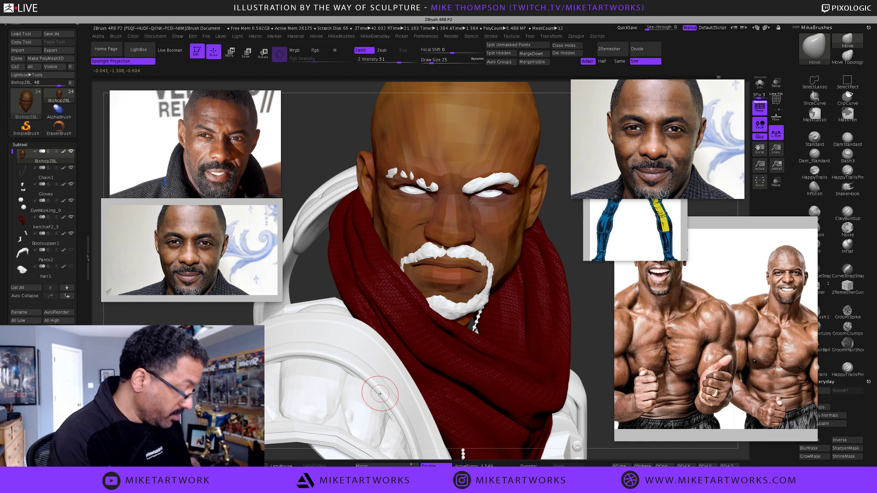
- Return all subtools to their highest subdivision level
key(comma)
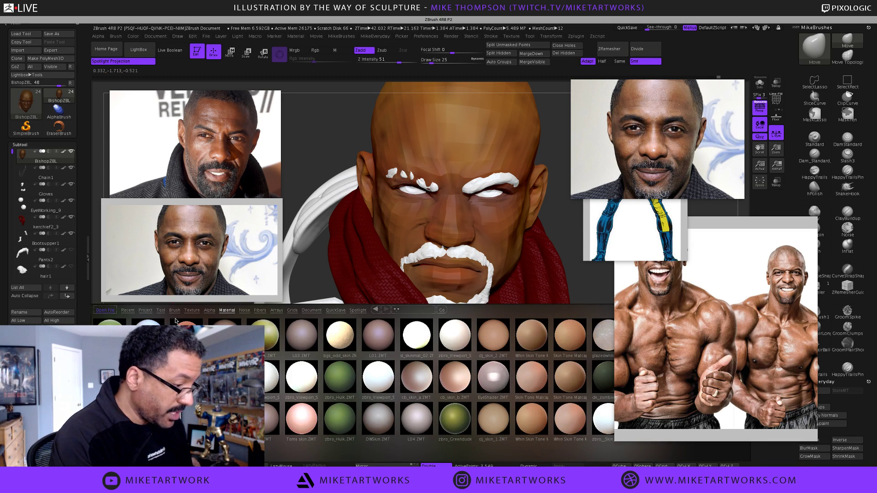
click(160, 310)
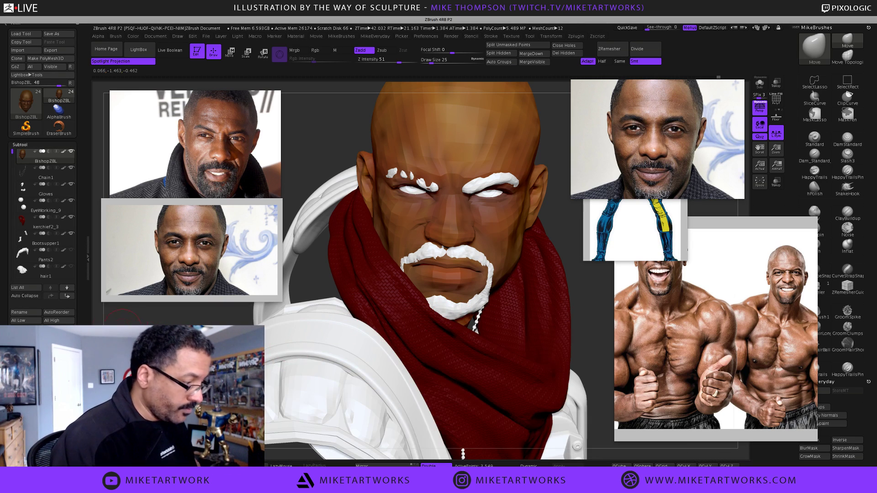
click(62, 321)
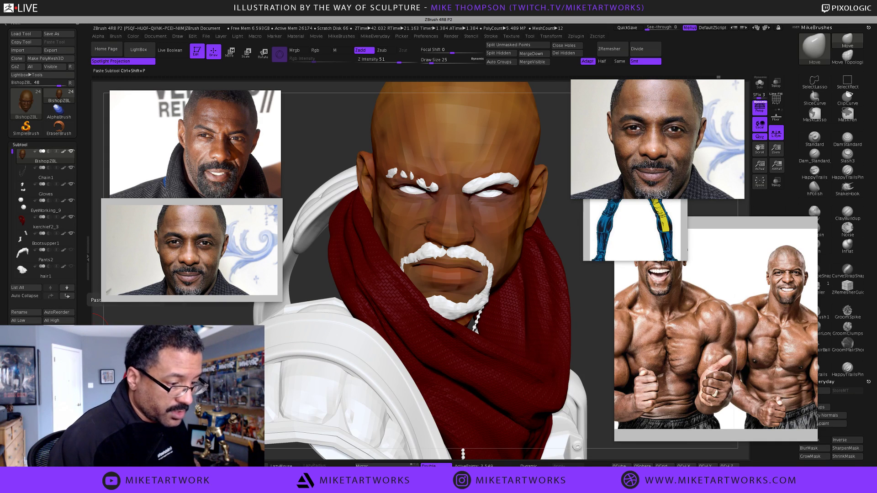
click(66, 321)
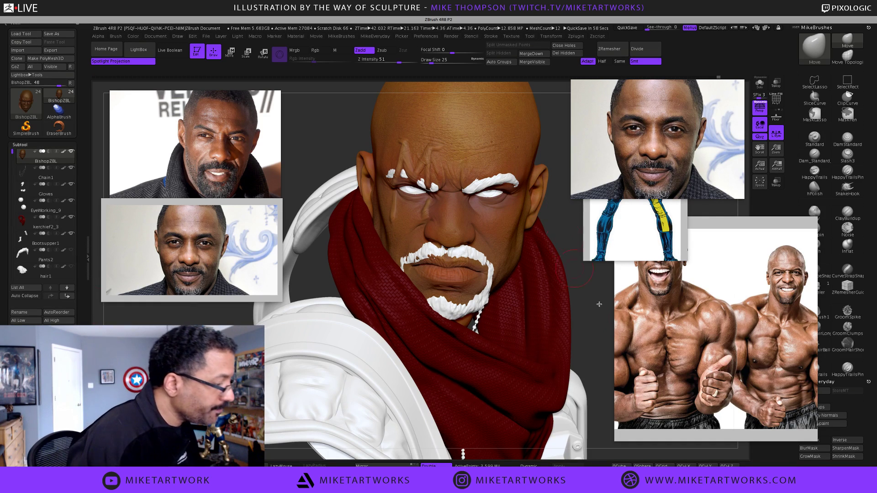
drag(579, 325, 579, 320)
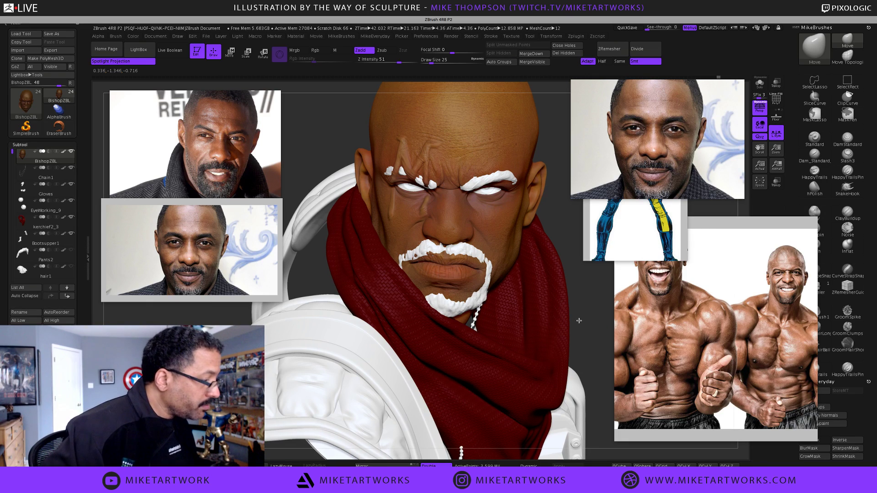
- Make the facial hair the active subtool and turn off Always On Top for the reference images
scroll(579, 320, down, 5)
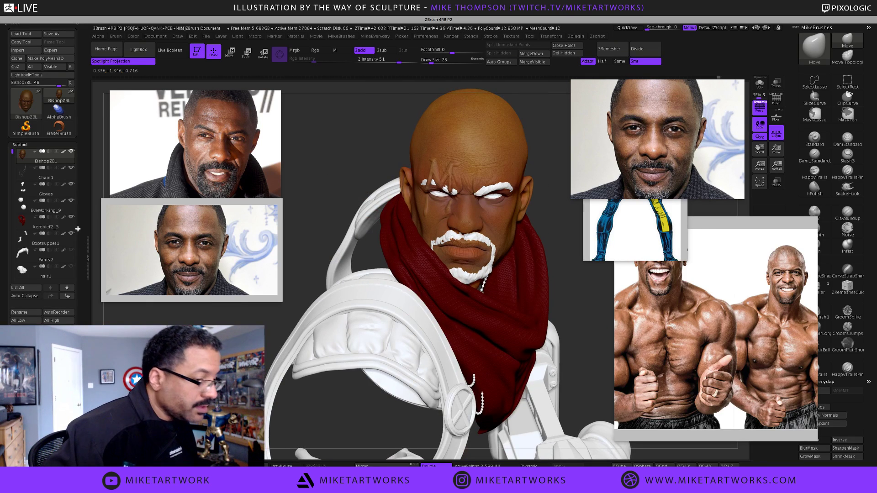
alt+click(499, 186)
key(space)
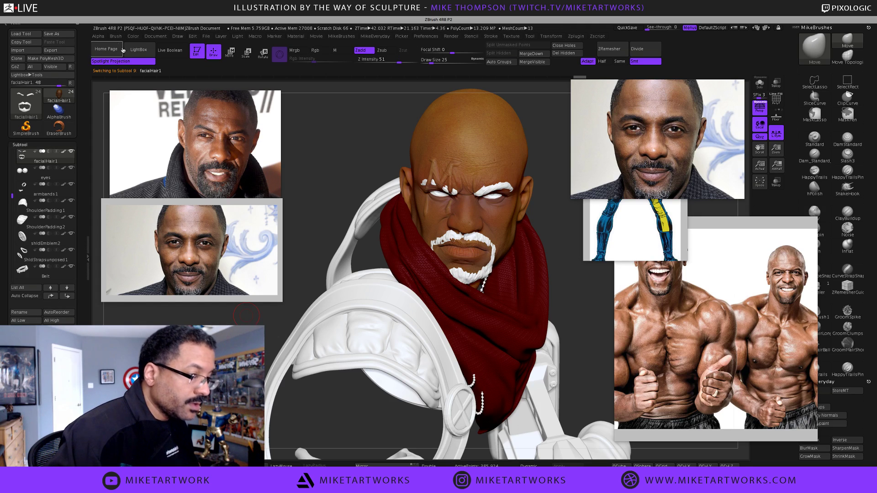
click(133, 36)
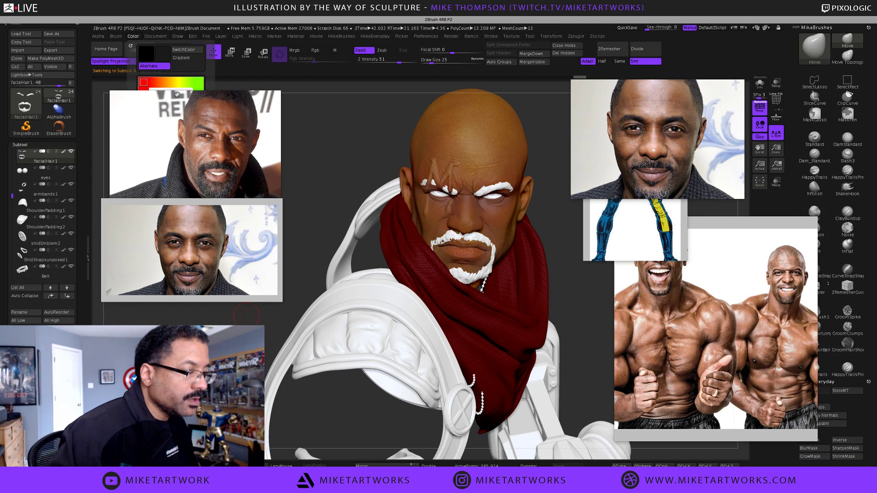
click(598, 12)
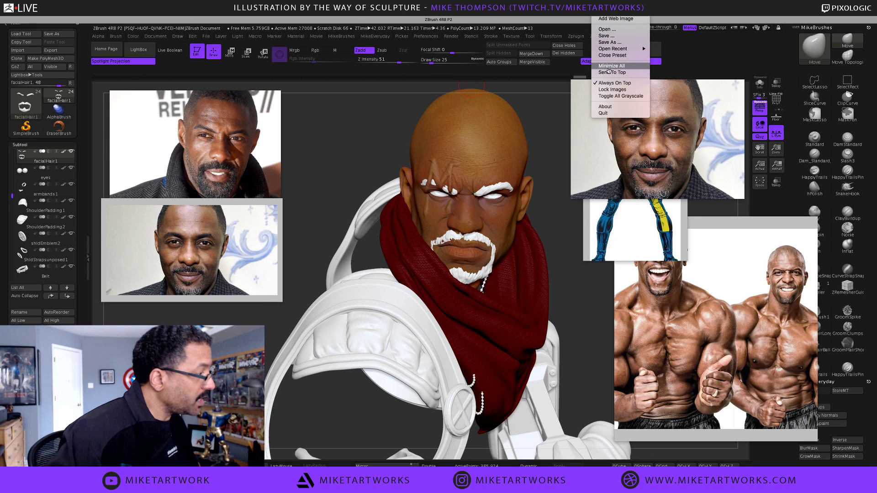
click(630, 83)
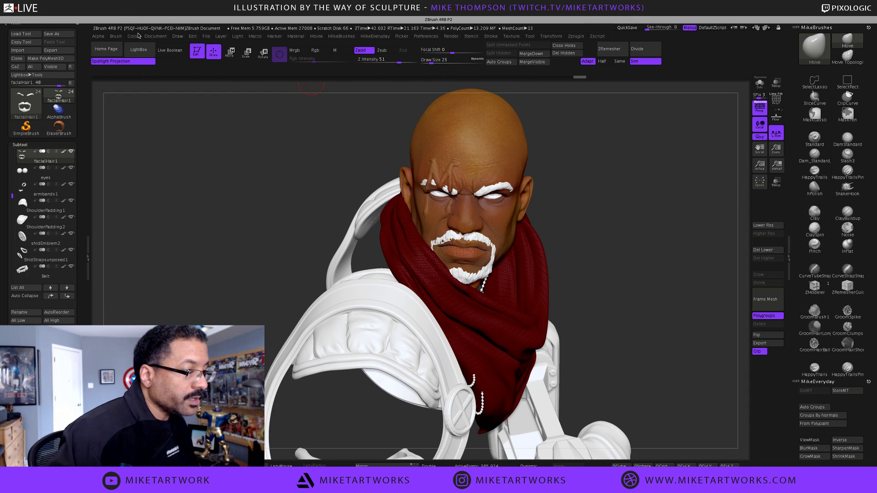
- Turn on Rgb at intensity 100 and fill the facial hair with near-black (R 26, G 26, B 26)
click(135, 36)
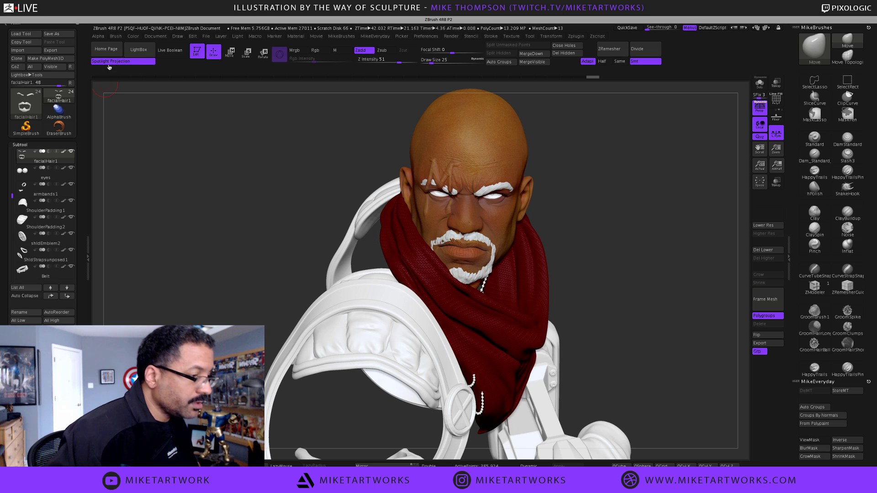
click(132, 36)
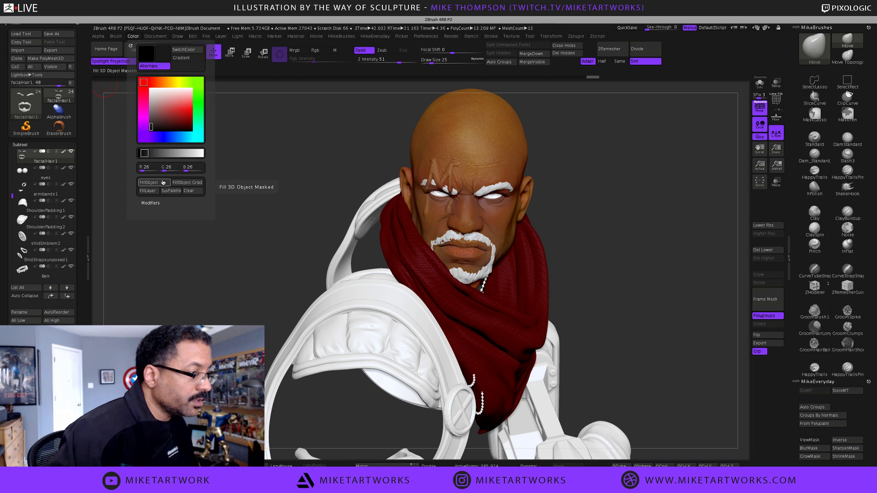
key(space)
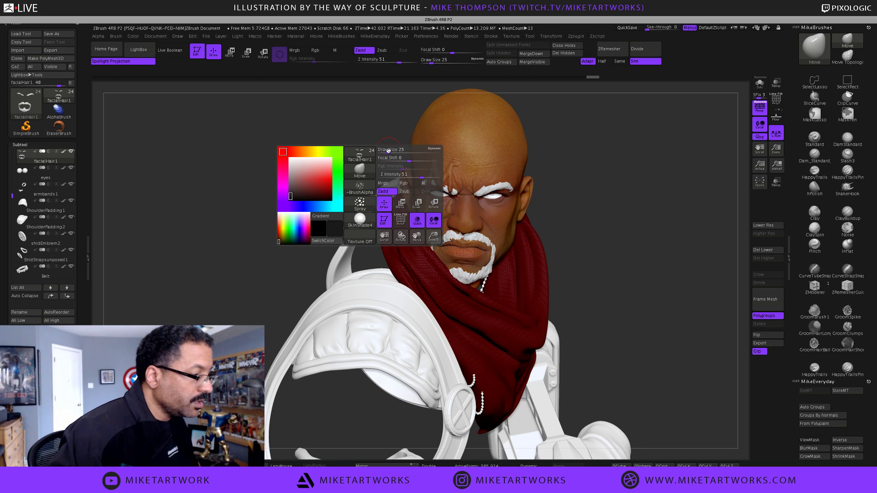
click(406, 183)
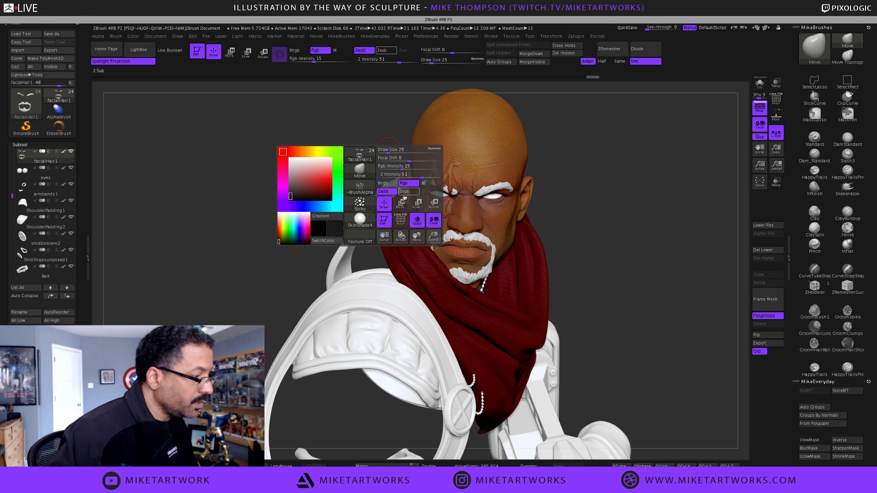
click(133, 36)
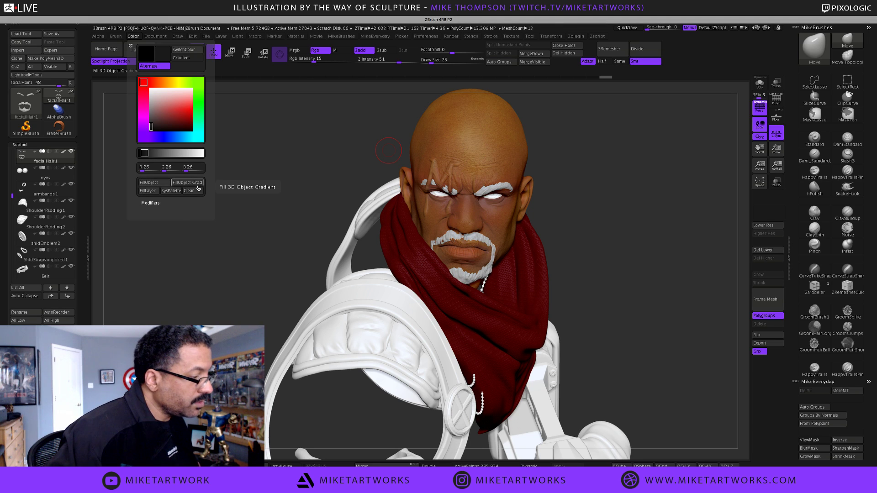
right_click(237, 197)
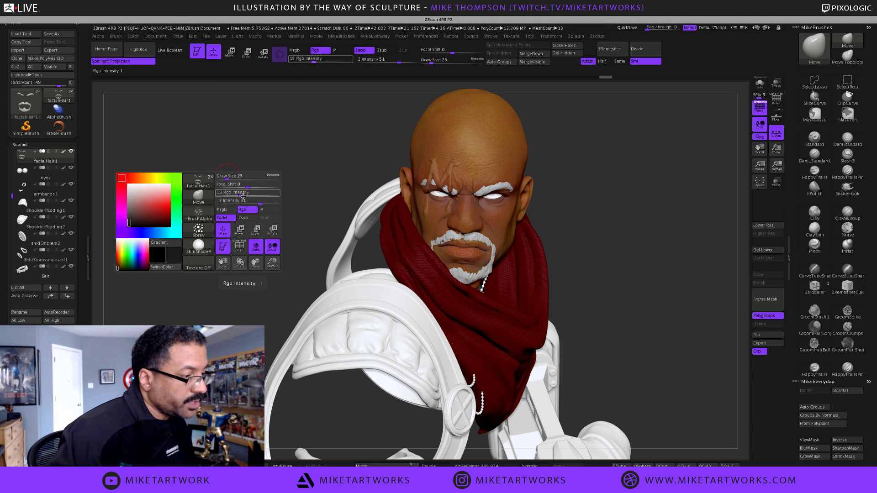
drag(238, 194, 291, 195)
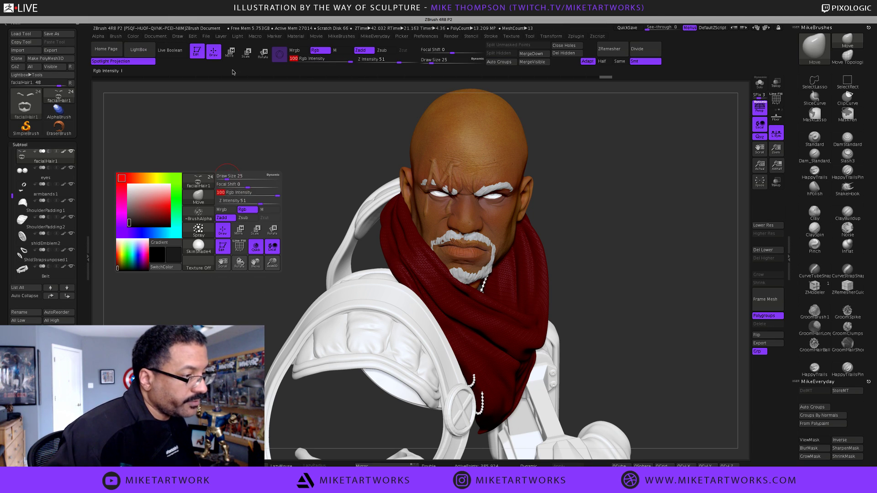
click(134, 36)
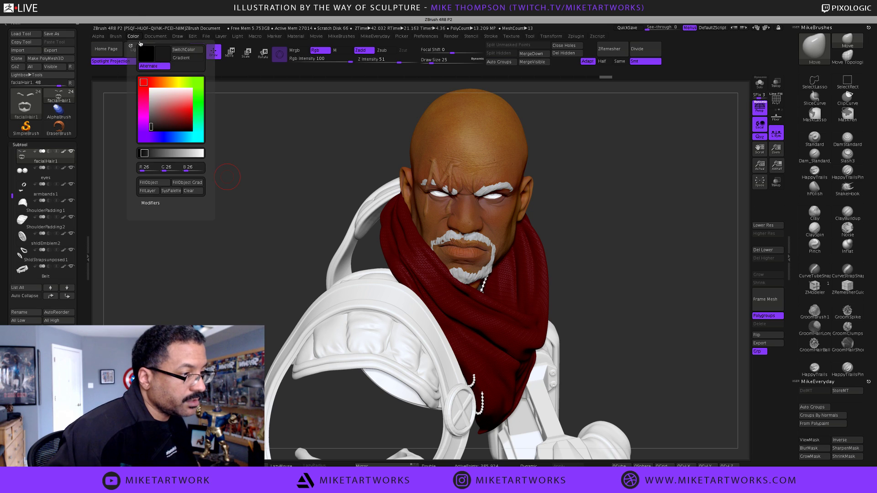
click(164, 184)
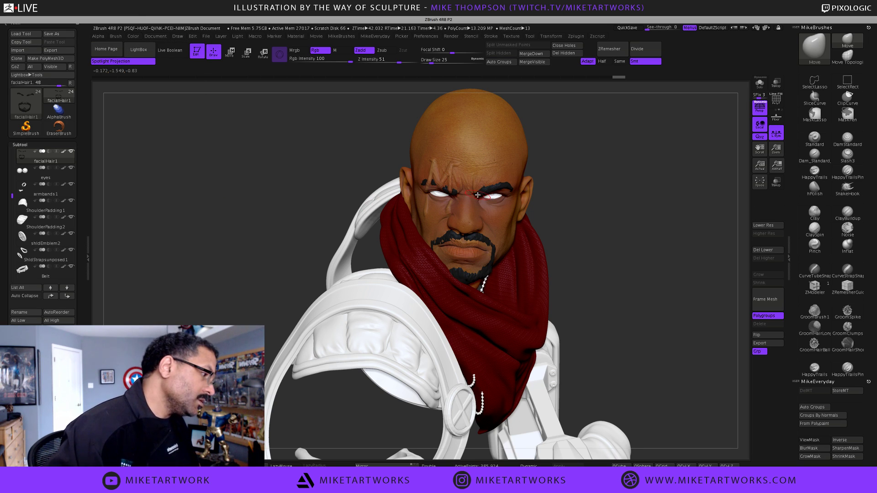
- Set the Move brush's Draw Size to 29 and reshape the moustache and chin beard
alt+drag(609, 263, 609, 259)
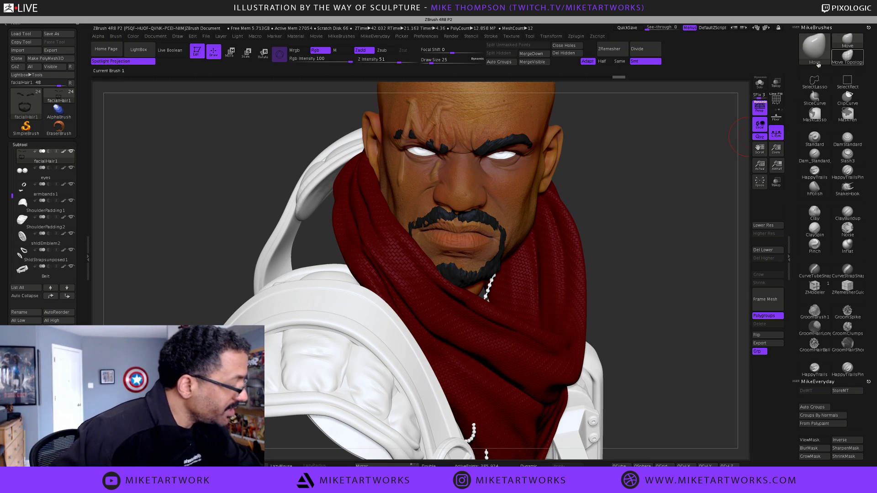
key(s)
drag(595, 205, 597, 205)
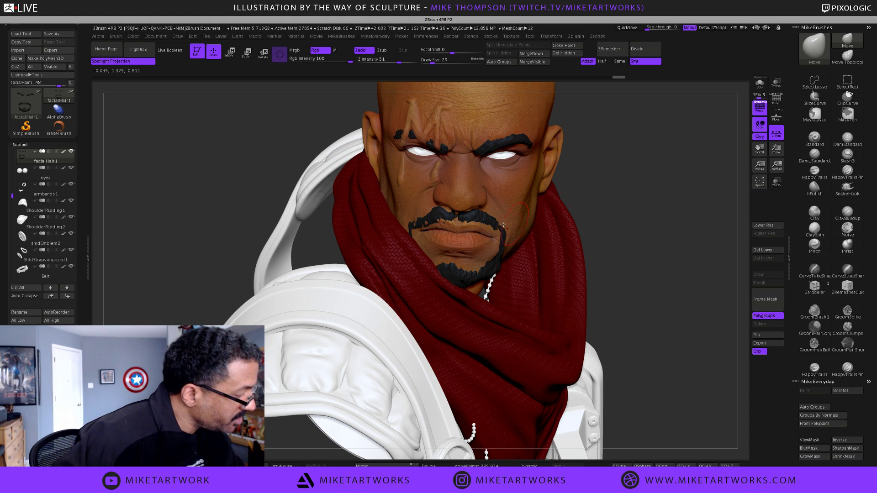
drag(500, 226, 503, 224)
mouse_move(450, 214)
mouse_down()
mouse_move(421, 216)
mouse_move(409, 230)
mouse_move(415, 217)
mouse_move(449, 212)
mouse_move(502, 225)
mouse_up()
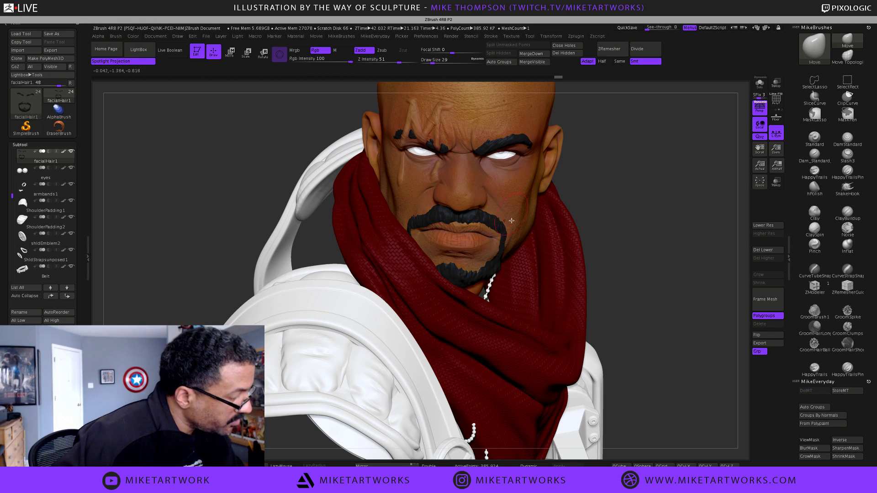
drag(445, 270, 479, 268)
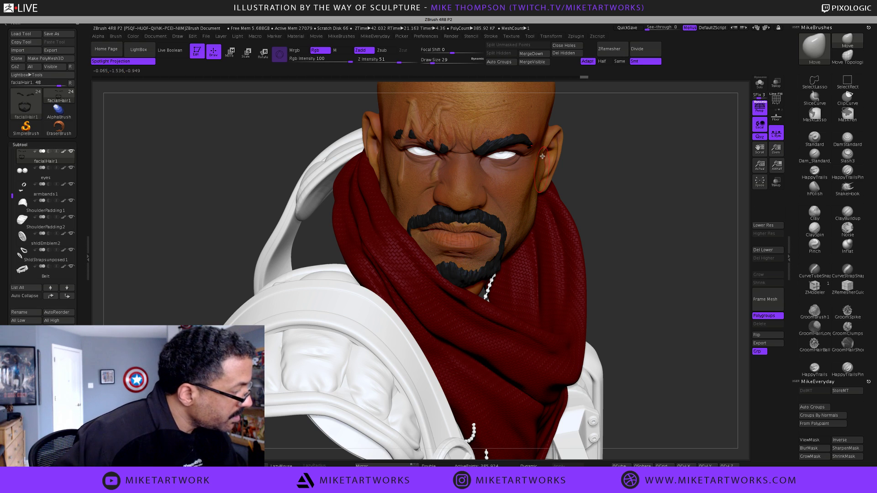
- Adjust the outer pieces of the scarred eyebrow with the Move brush
drag(434, 138, 411, 134)
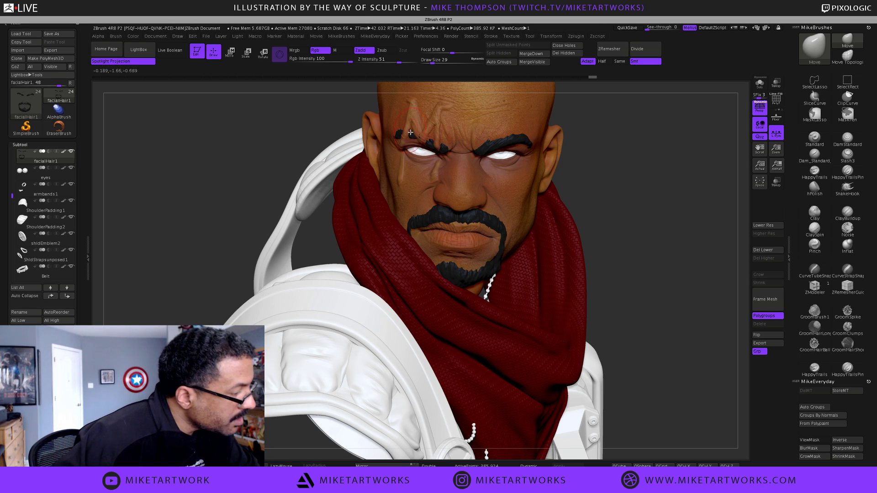
drag(637, 156, 634, 144)
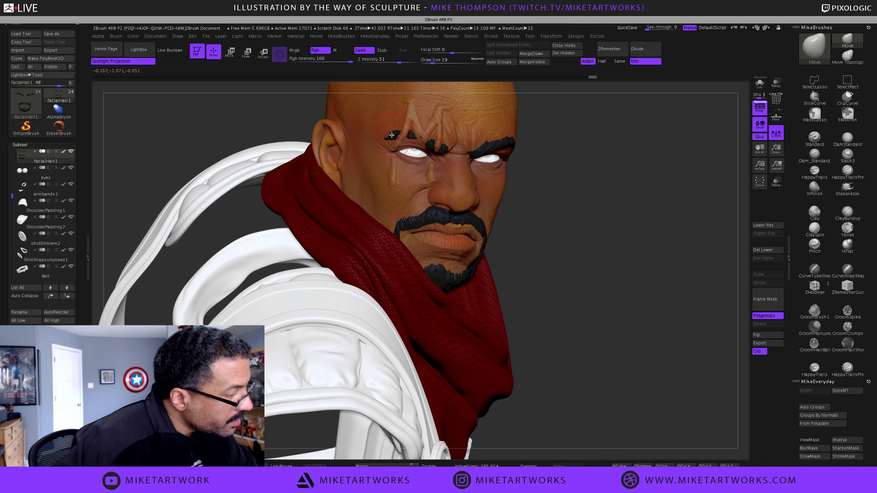
drag(390, 136, 389, 135)
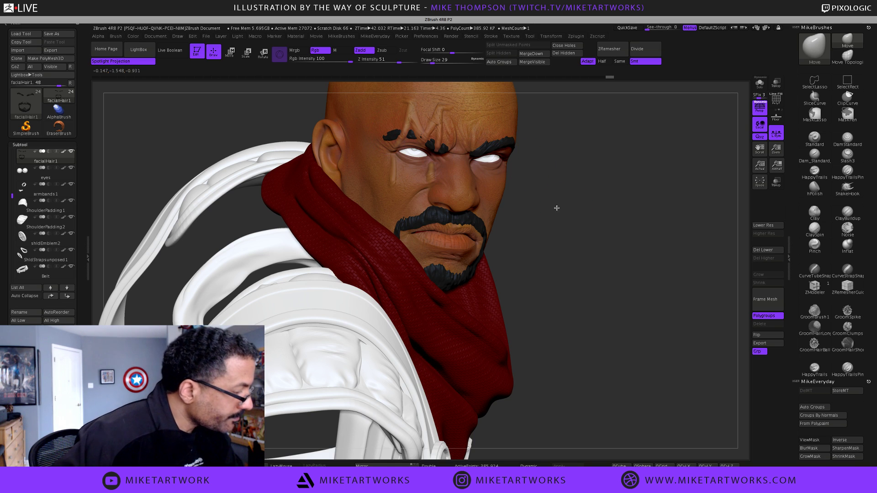
- Refine the moustache beneath the nose and the inner end of the unscarred eyebrow with the Move brush
drag(556, 208, 615, 176)
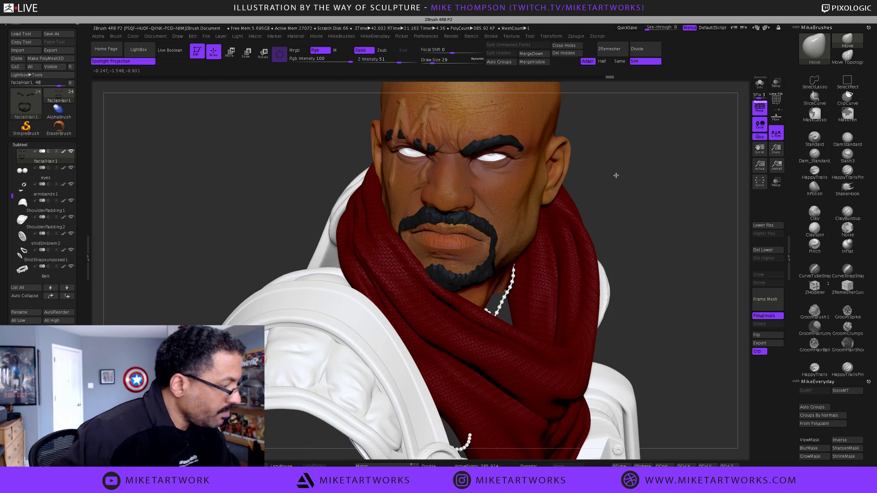
drag(624, 227, 603, 226)
drag(424, 207, 426, 219)
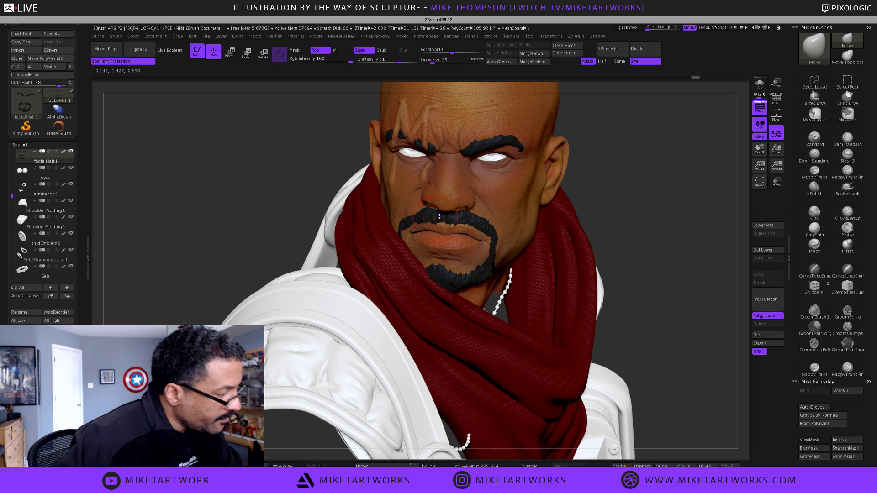
drag(611, 249, 466, 154)
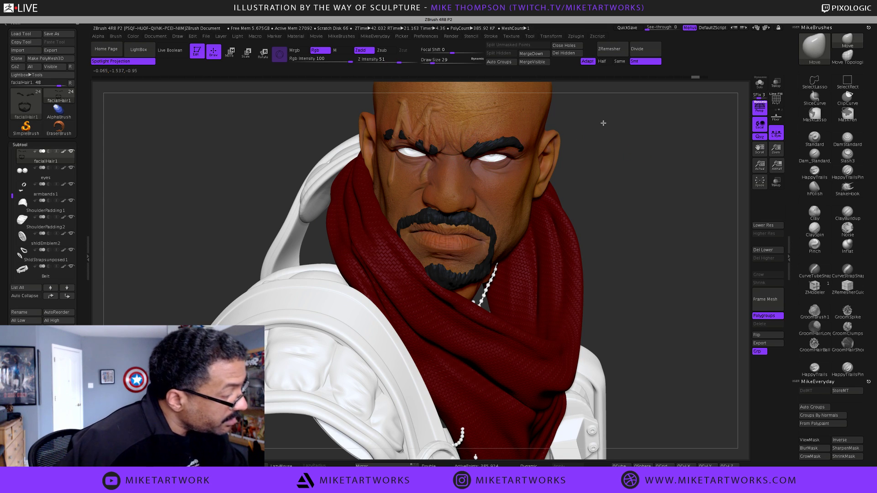
mouse_move(603, 123)
mouse_down()
mouse_move(469, 156)
mouse_move(484, 162)
mouse_move(471, 151)
mouse_move(508, 149)
mouse_move(480, 137)
mouse_move(473, 160)
mouse_move(486, 163)
mouse_move(474, 145)
mouse_up()
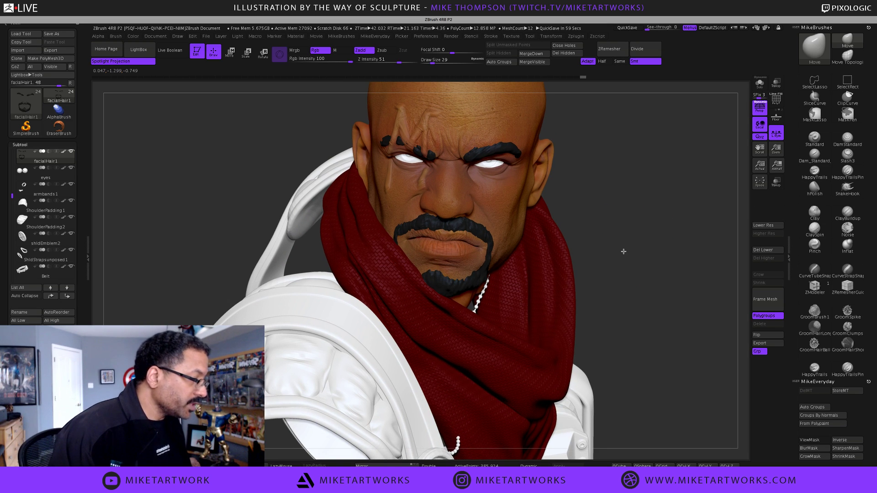
- Select the kerchief and mask its recesses with Mask By Cavity
alt+click(505, 367)
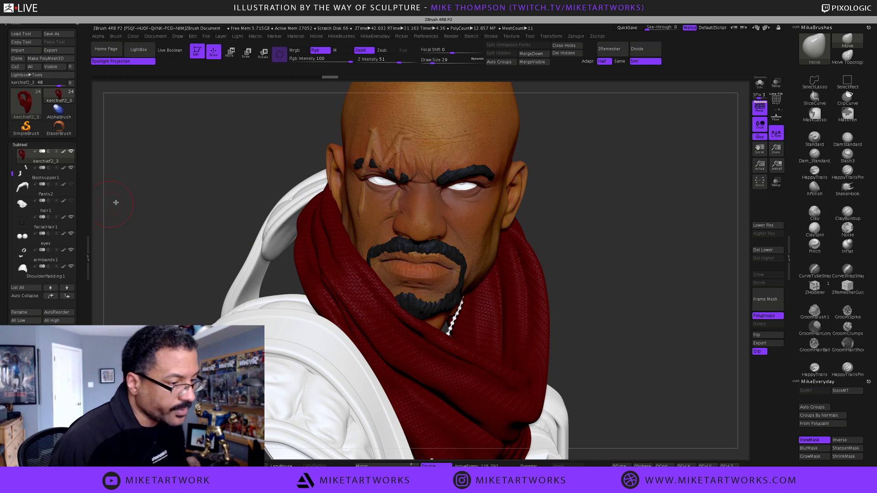
click(23, 145)
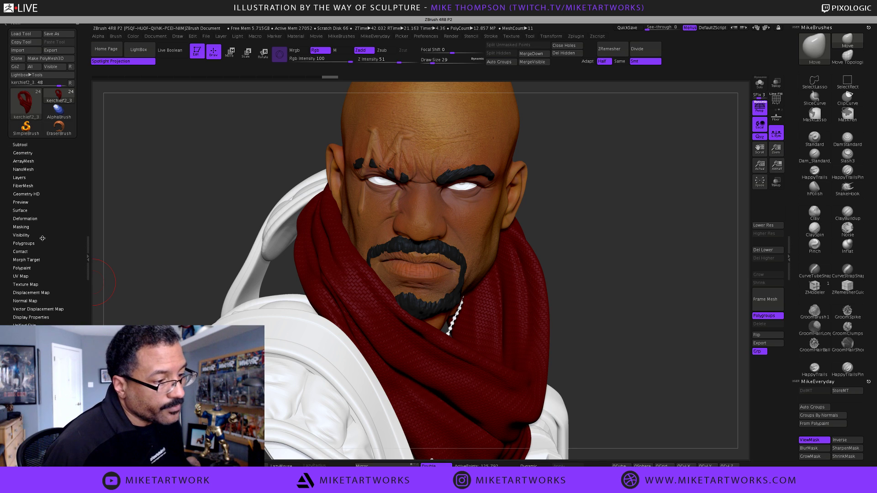
click(22, 228)
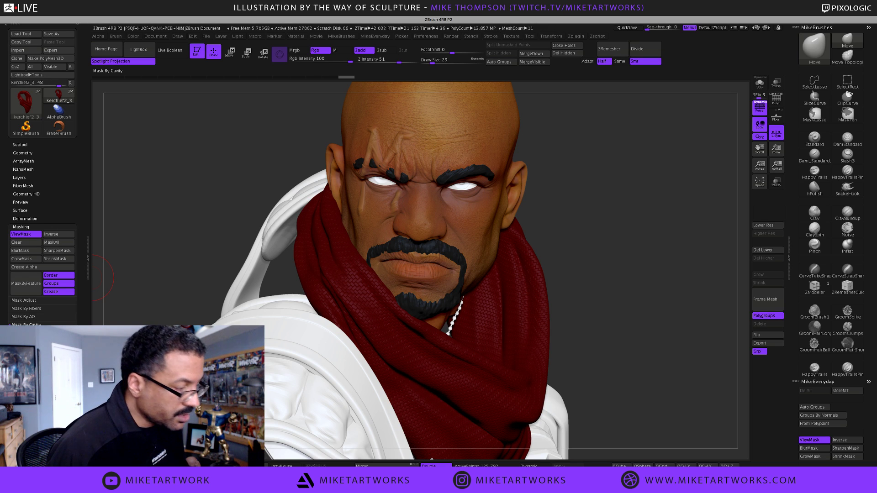
click(23, 325)
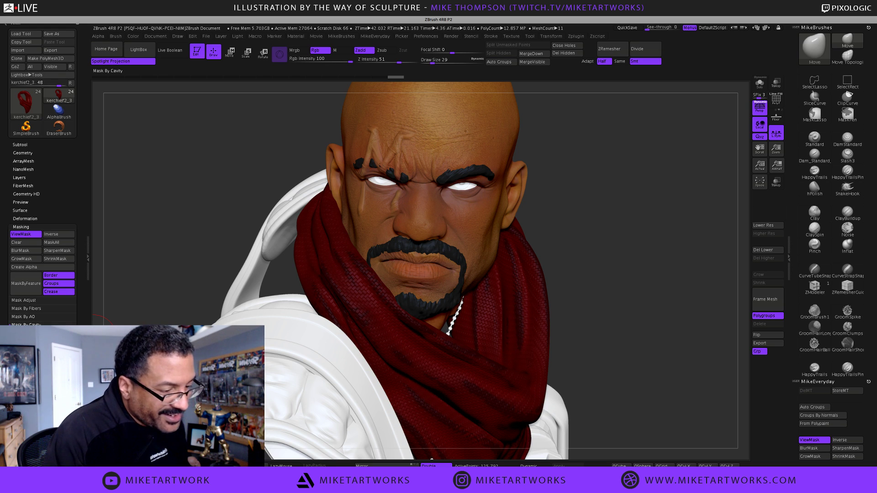
- Fill the kerchief with the Flat Color material using only the material channel, then repeat the fill with the mask view off
drag(614, 268, 608, 242)
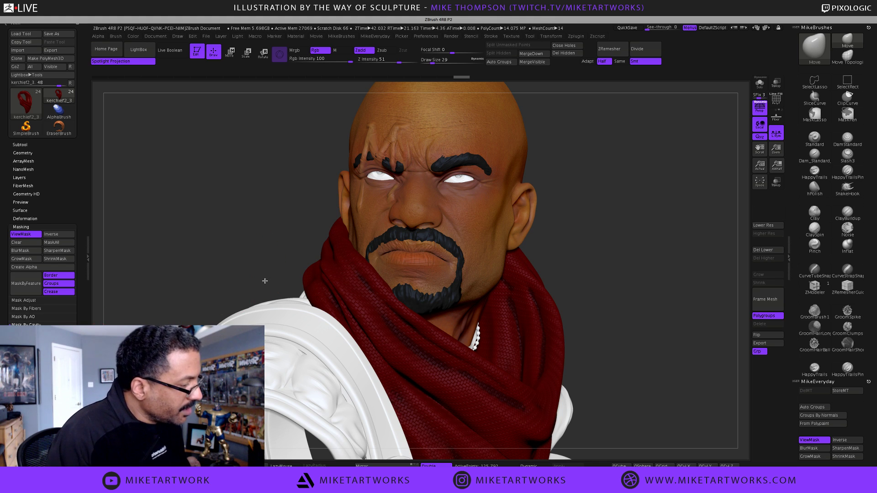
drag(264, 278, 379, 271)
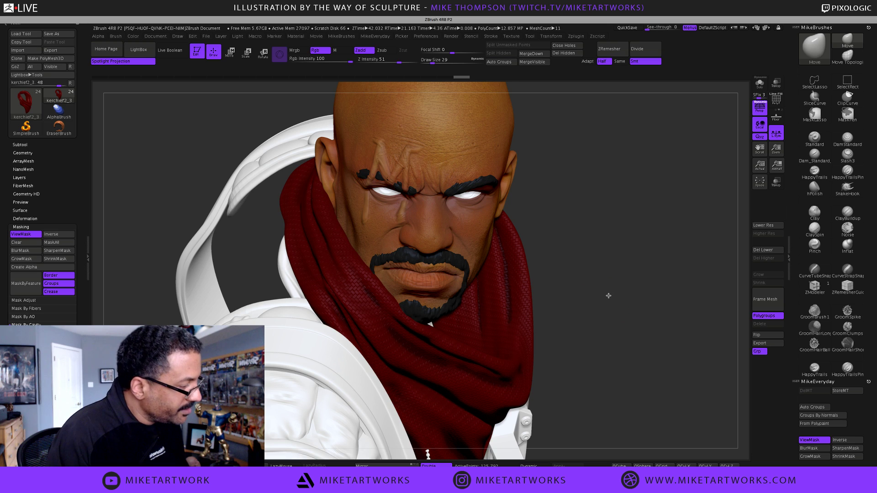
drag(608, 296, 617, 296)
drag(274, 299, 287, 293)
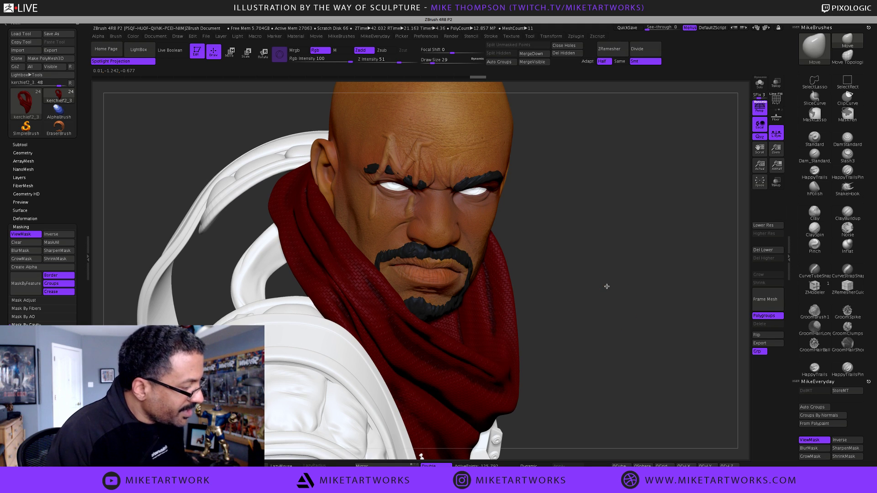
drag(608, 286, 607, 302)
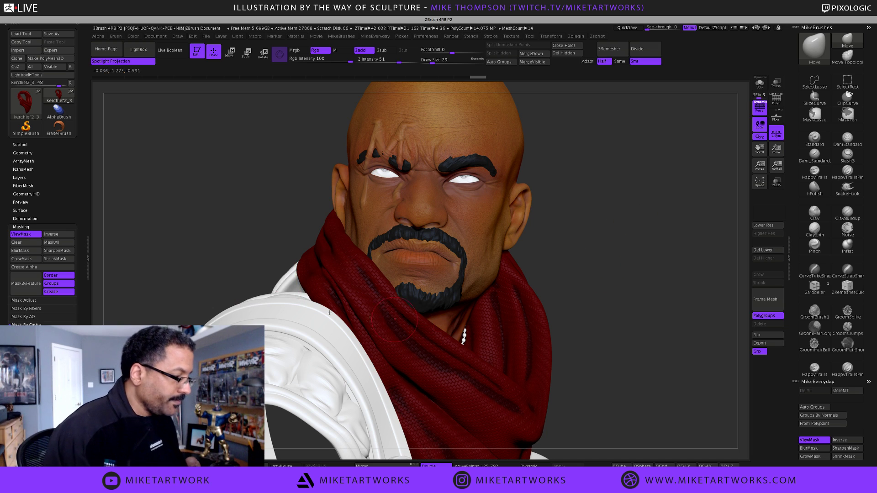
key(m)
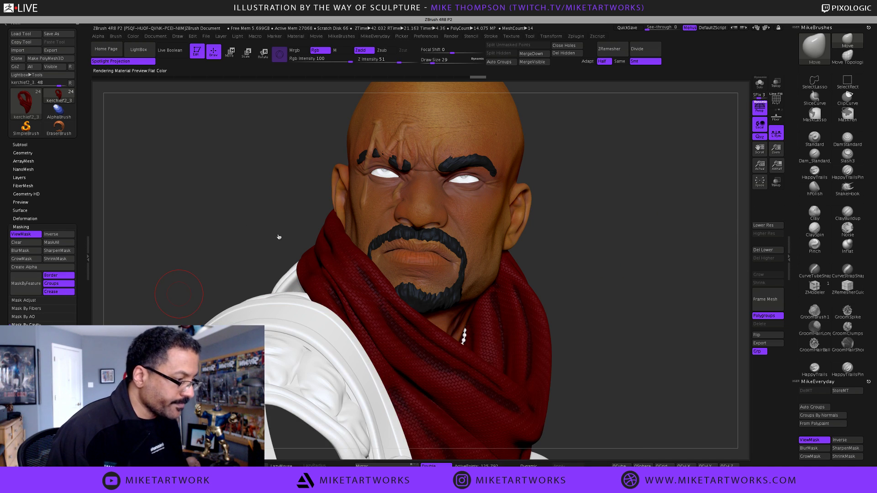
key(space)
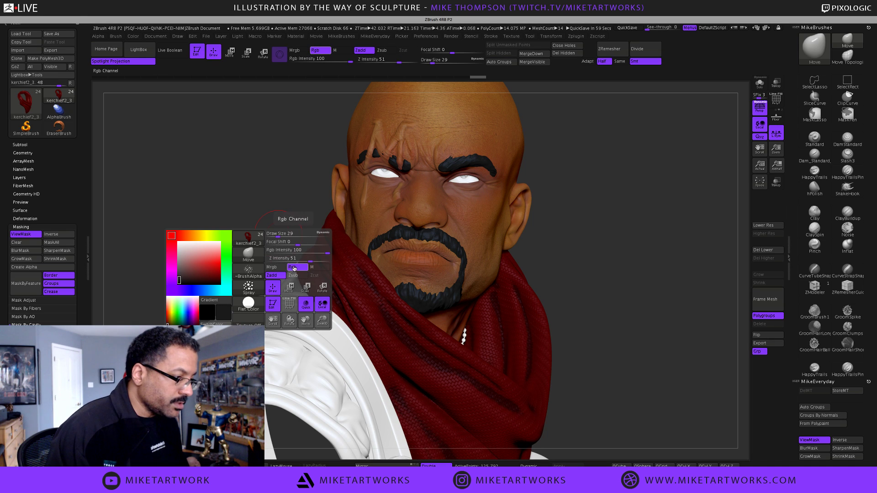
click(294, 268)
click(319, 268)
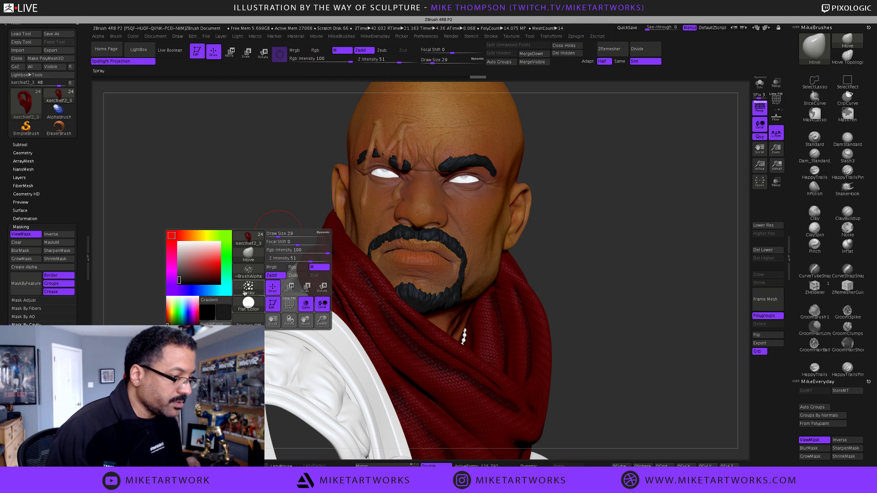
click(179, 243)
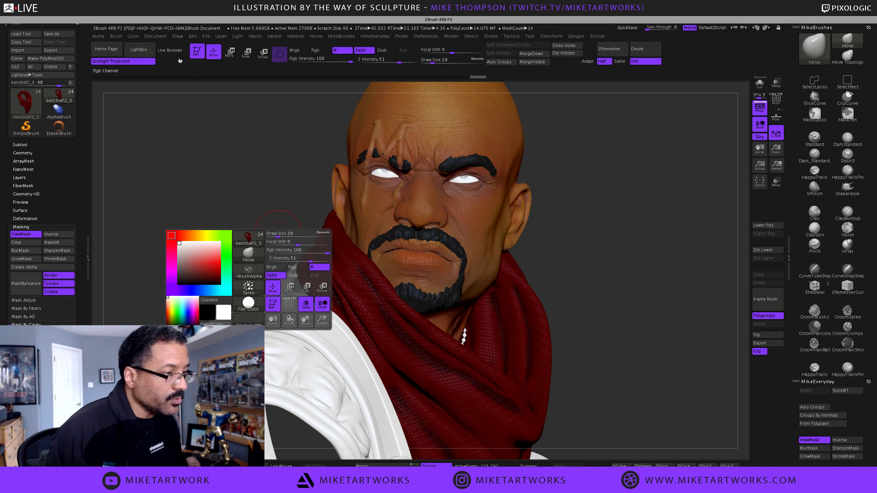
click(133, 36)
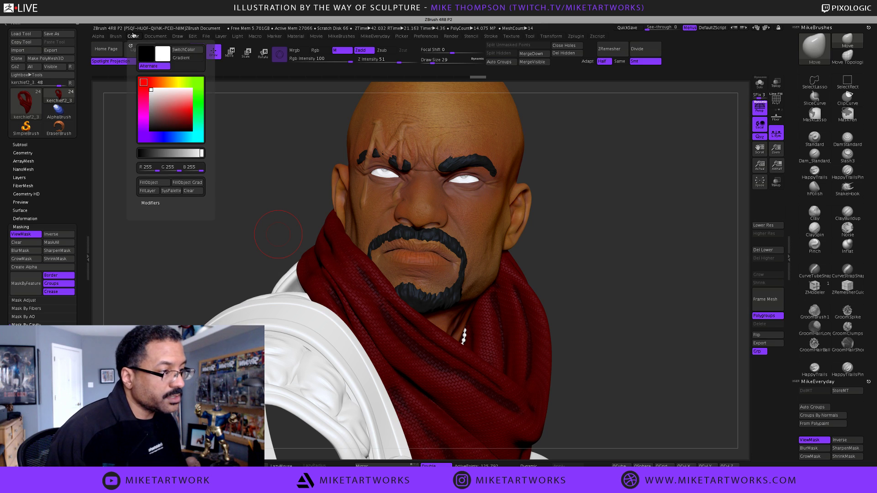
click(166, 185)
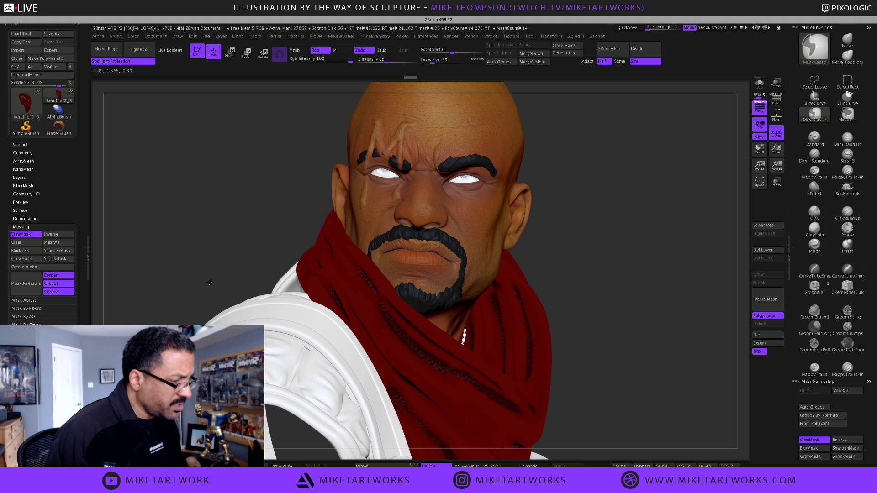
key(ctrl+h)
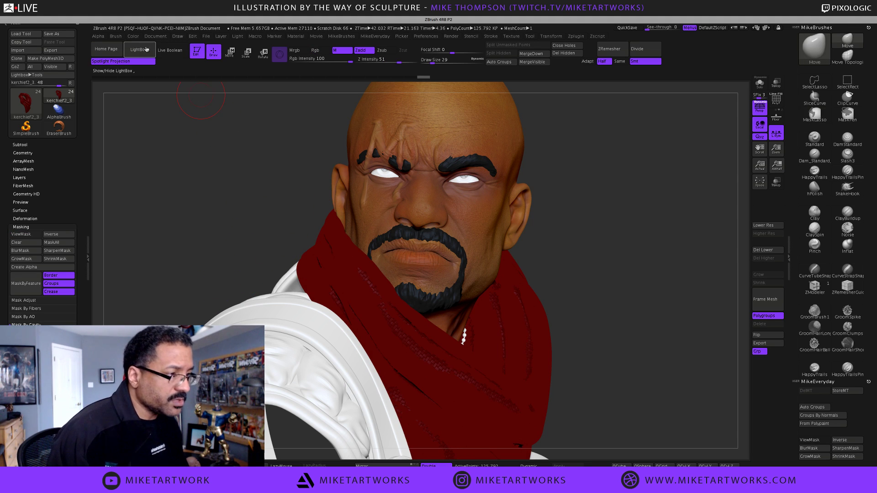
click(133, 36)
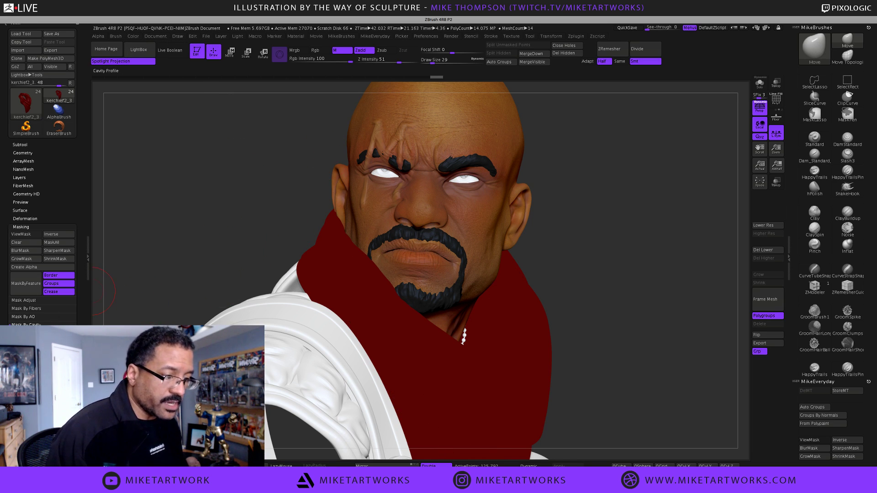
- Turn the mask view back on, reapply Mask By Cavity to the kerchief and hide the mask display
key(ctrl+h)
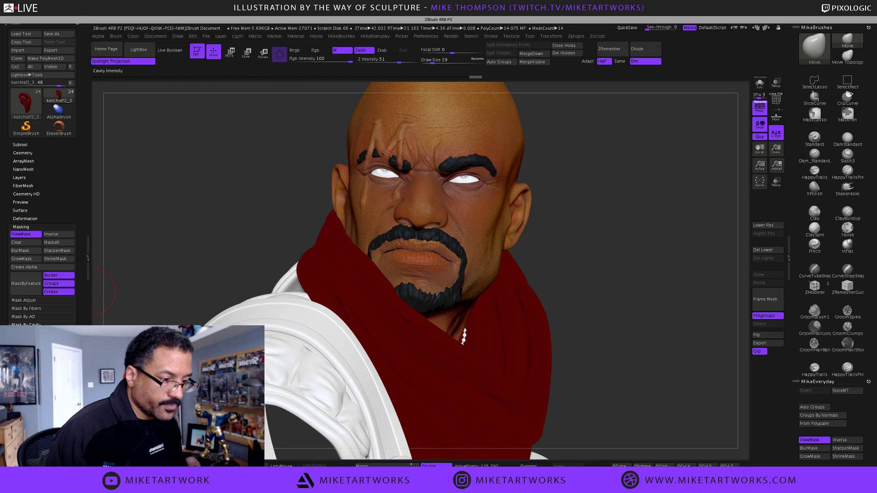
click(25, 324)
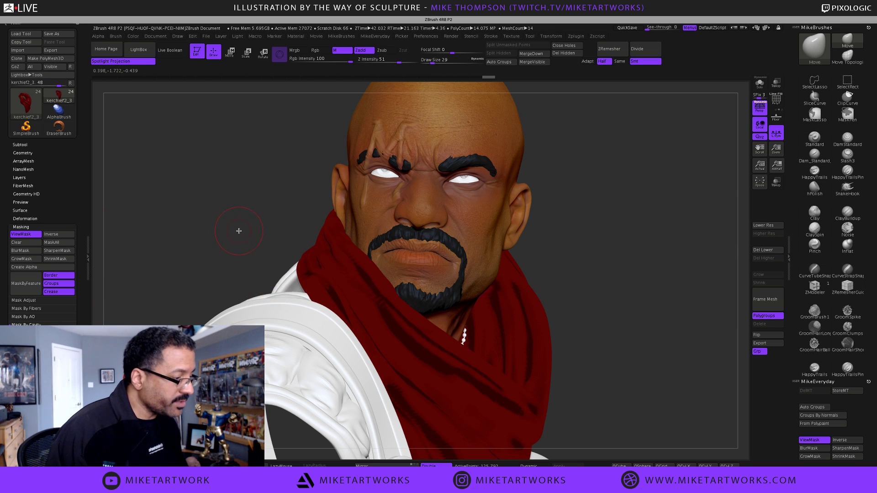
drag(239, 231, 242, 238)
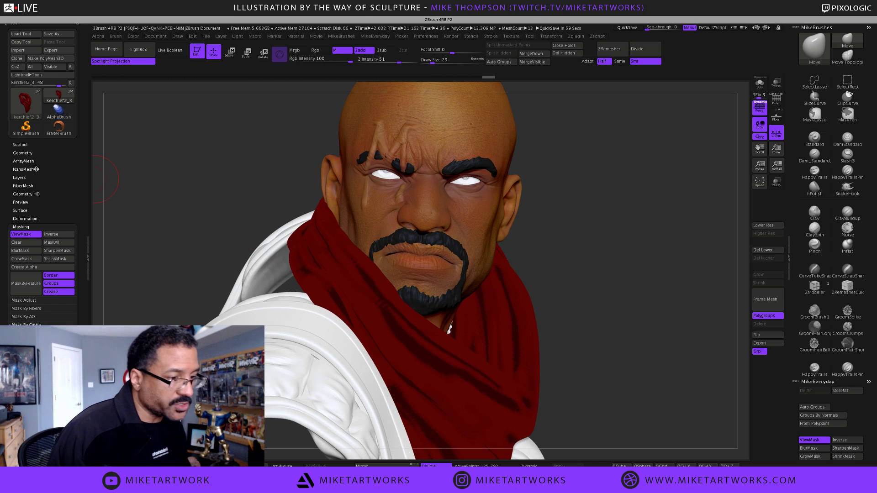
key(ctrl)
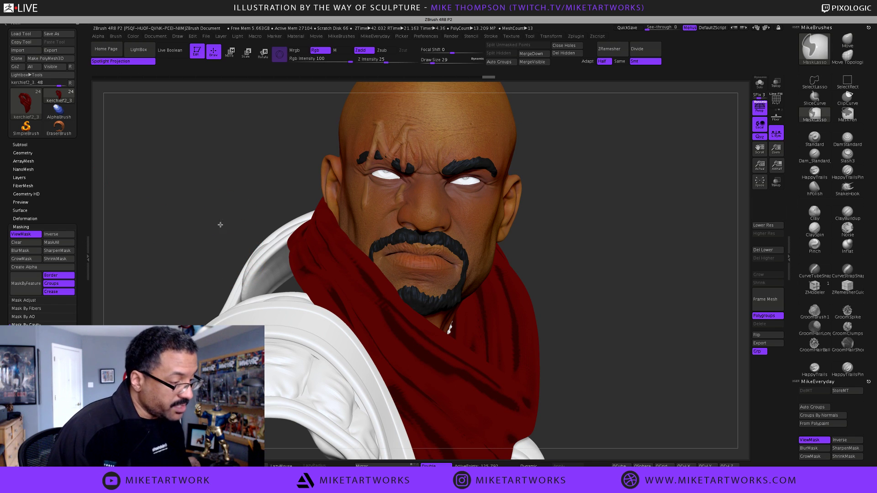
key(ctrl+h)
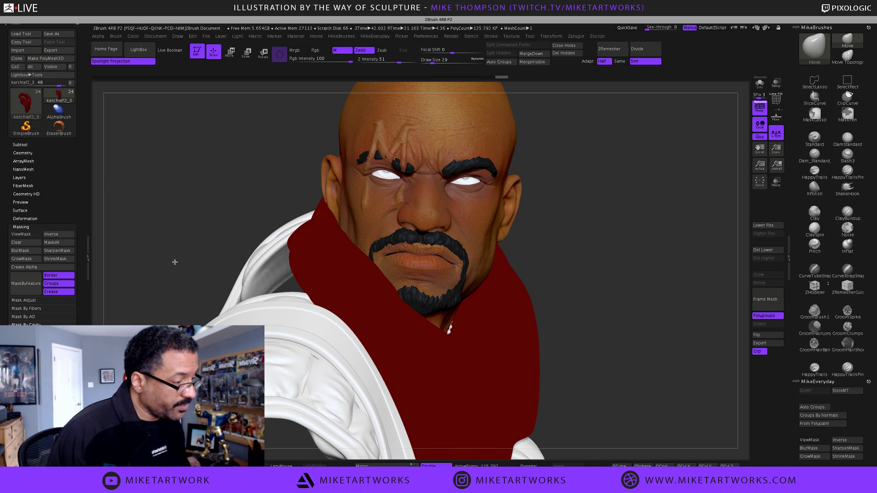
drag(176, 264, 152, 253)
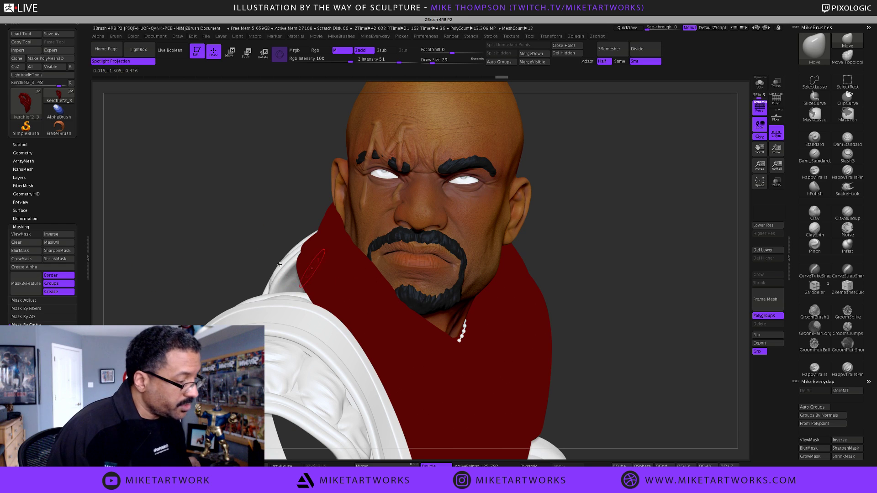
- Assign BasicMaterial to the kerchief in place of the flat material
key(space)
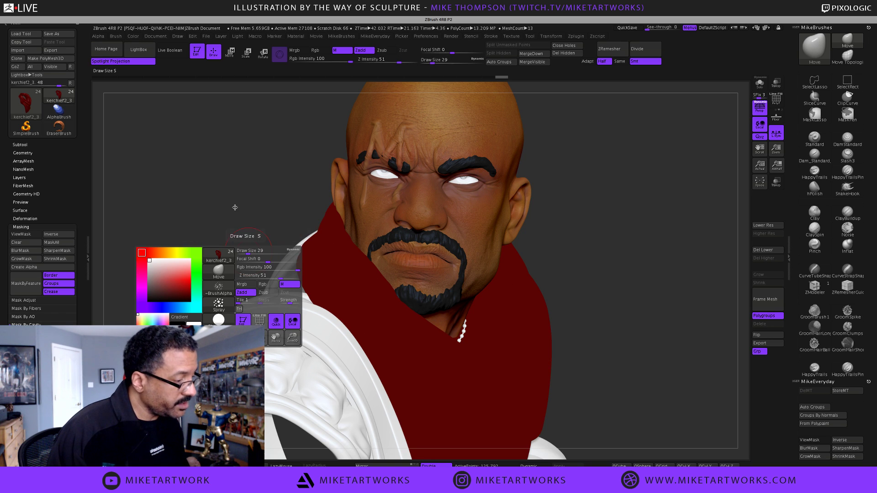
click(219, 320)
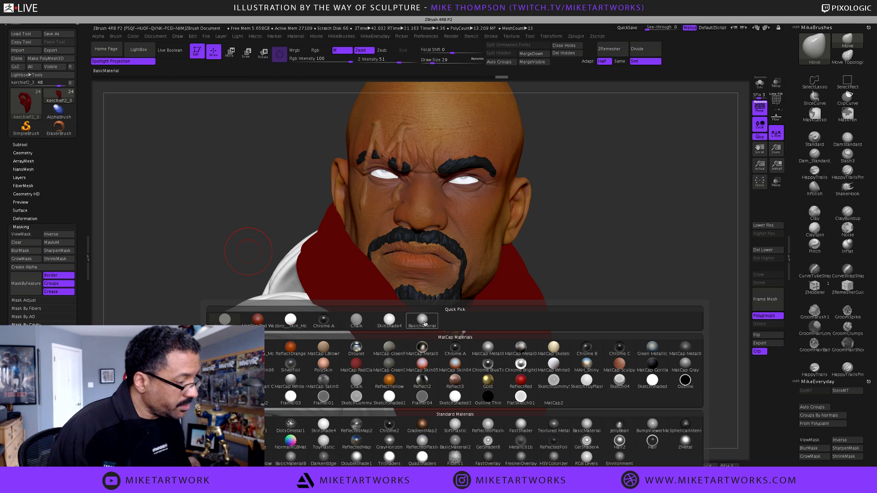
click(405, 325)
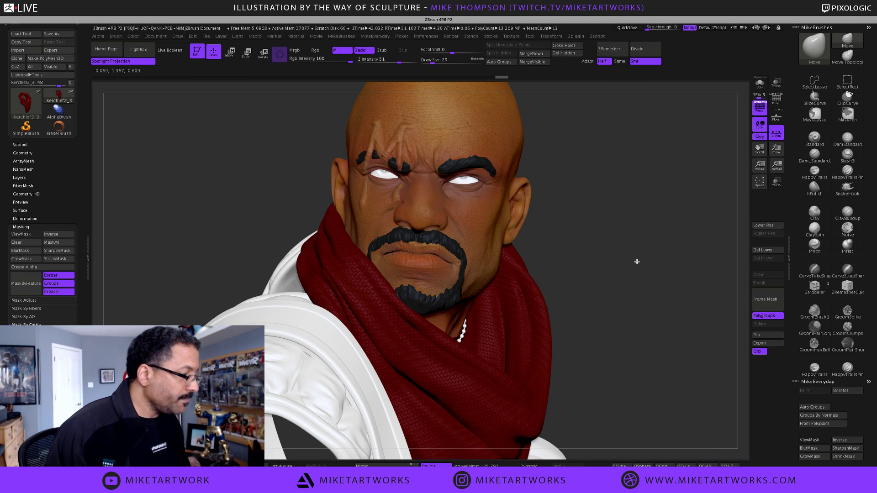
- Hide the BishopZBL head in the subtool list and make it the active subtool
drag(636, 260, 603, 294)
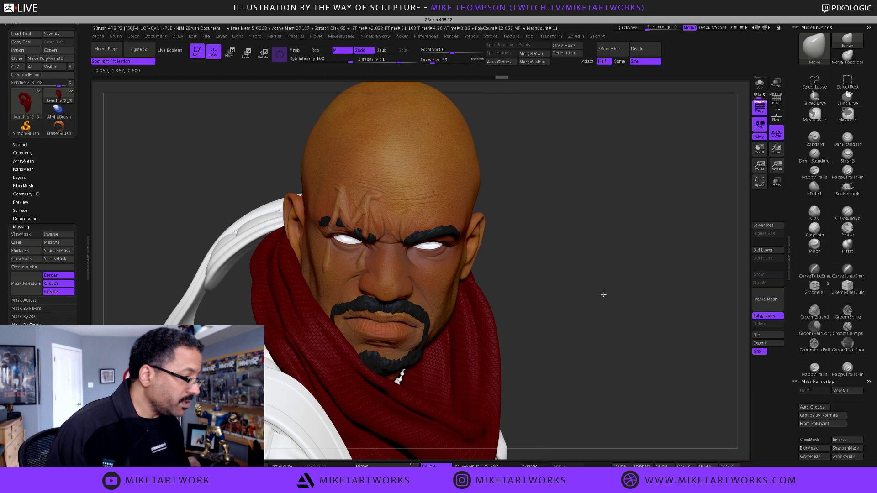
click(19, 145)
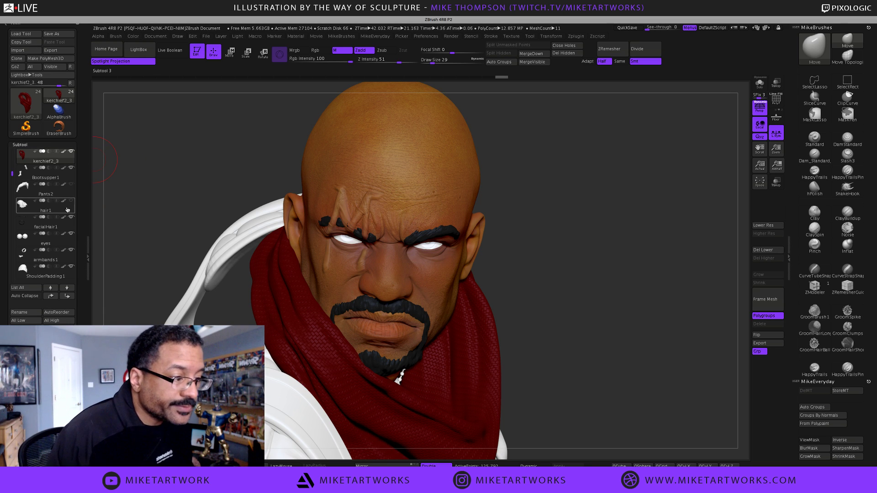
mouse_move(12, 173)
mouse_down()
mouse_move(12, 231)
mouse_move(7, 158)
mouse_up()
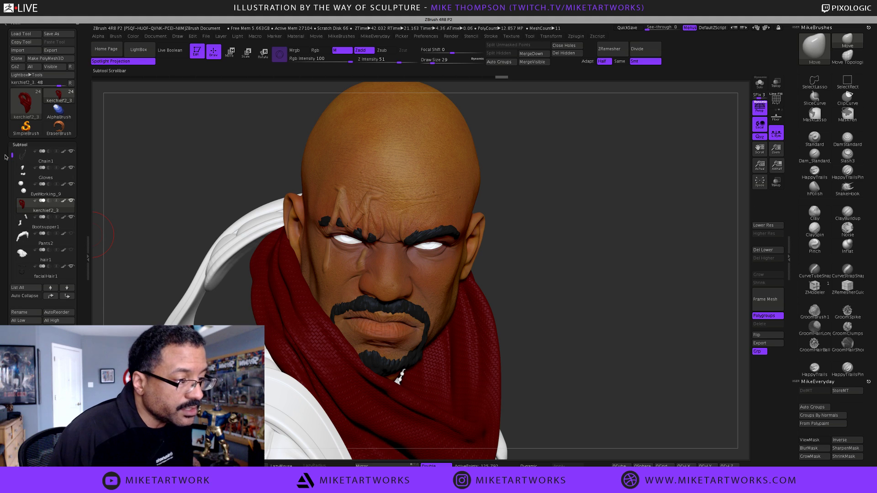
scroll(74, 150, up, 1)
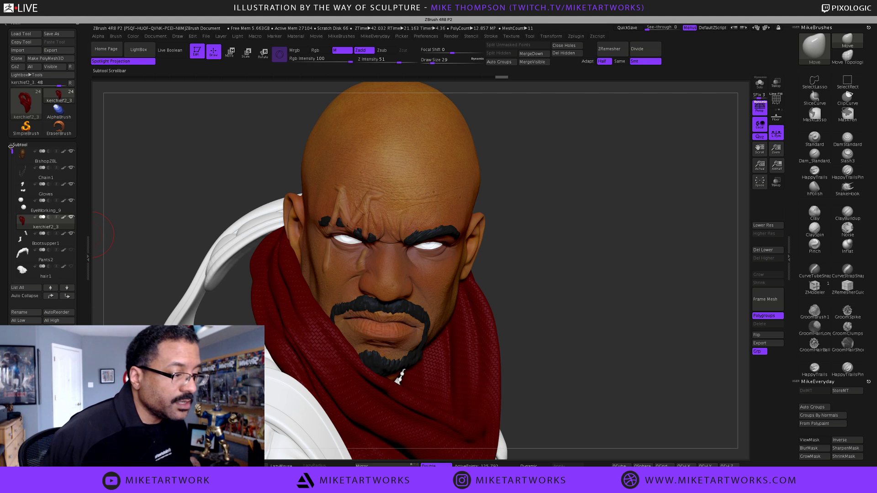
shift+click(70, 151)
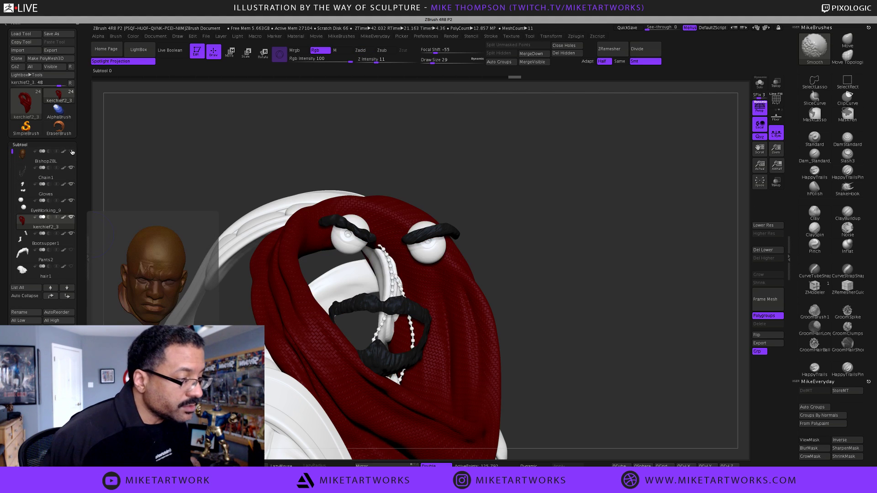
click(68, 157)
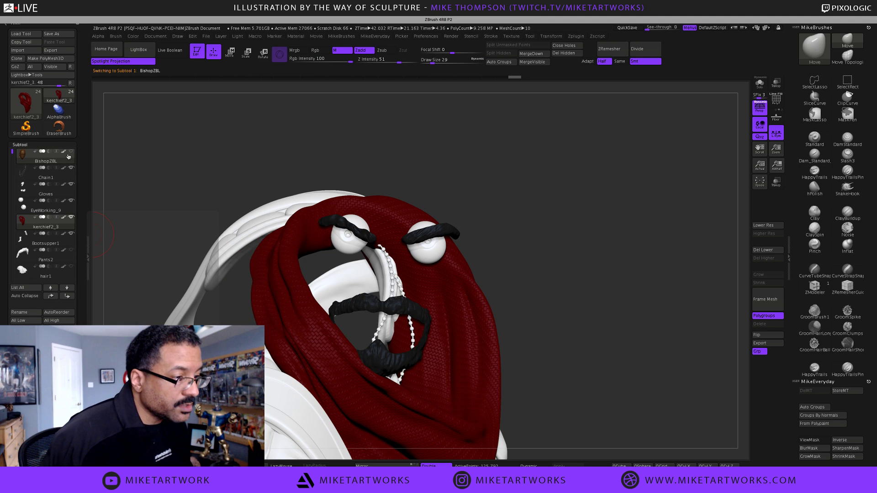
- Isolate the BishopZBL head subtool, and make kerchief2_3, EyeWorking_9 and hair1 visible with it
shift+click(71, 151)
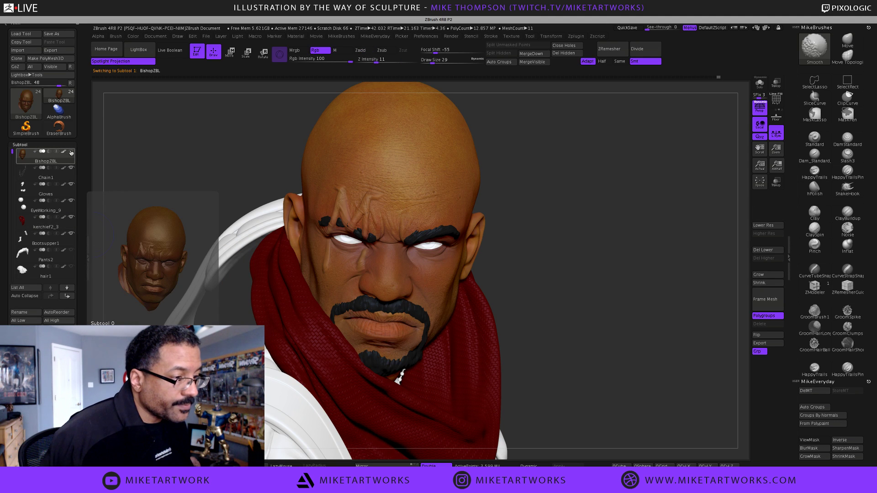
shift+click(71, 153)
shift+click(71, 153)
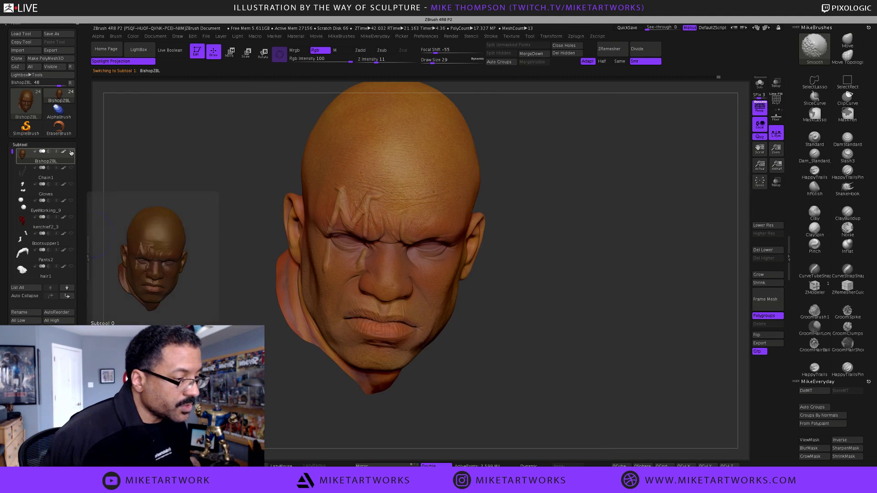
click(71, 217)
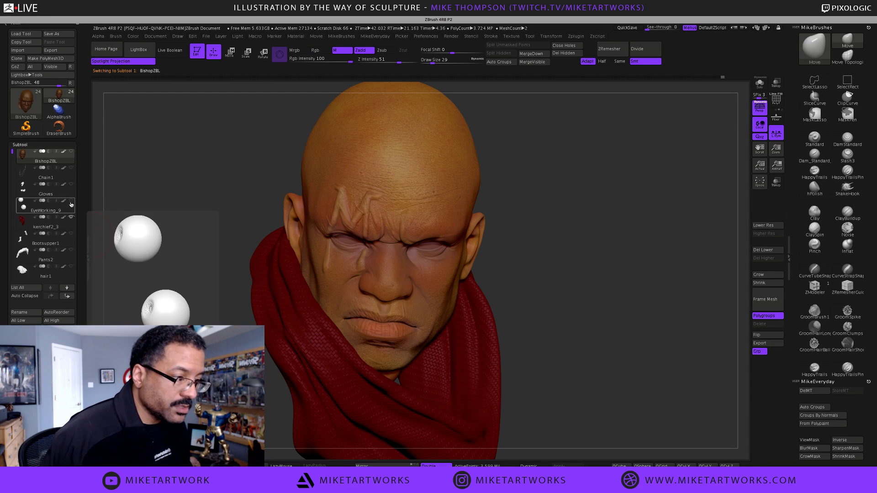
click(71, 201)
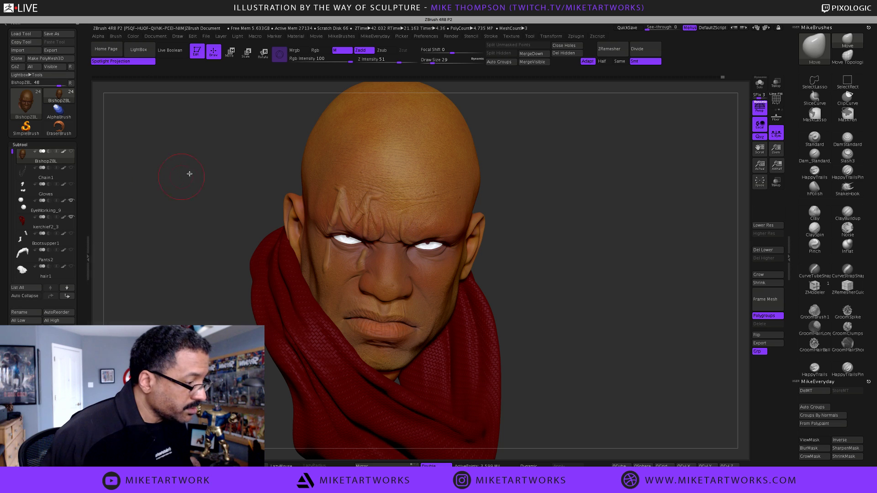
drag(200, 144, 199, 143)
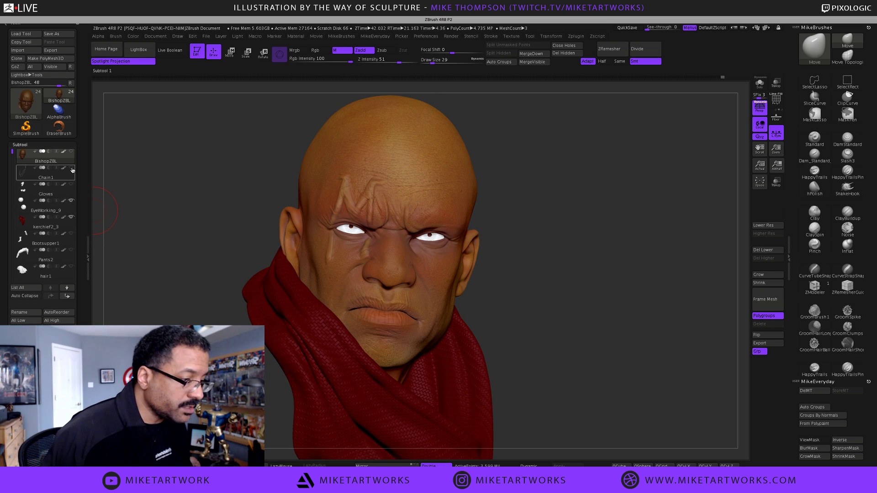
click(72, 266)
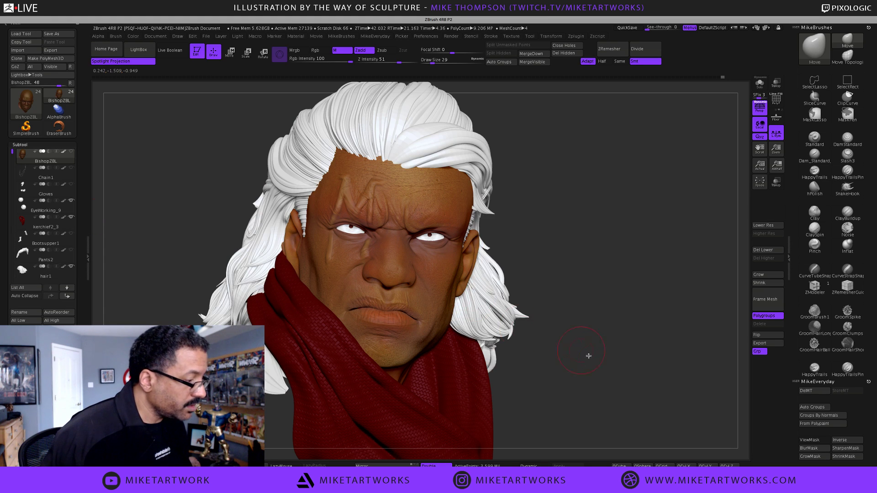
key(f)
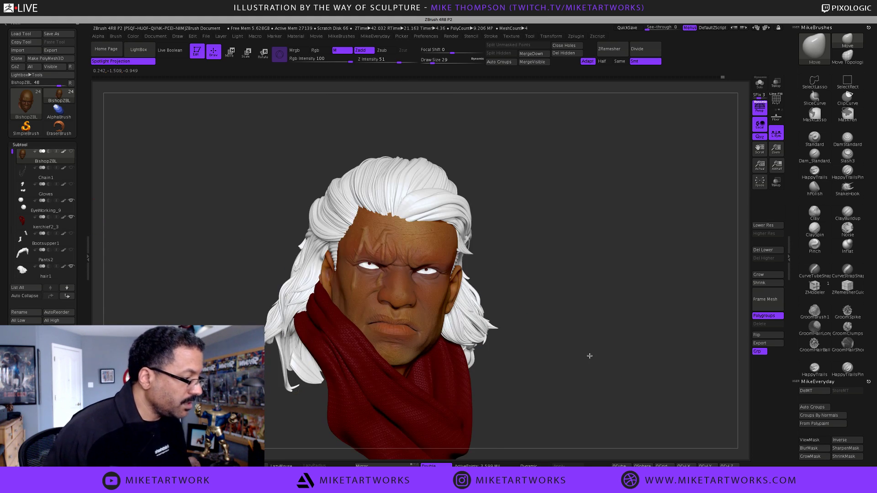
- Pick a near-black paint colour and switch the brush from material to Rgb painting
key(space)
click(435, 419)
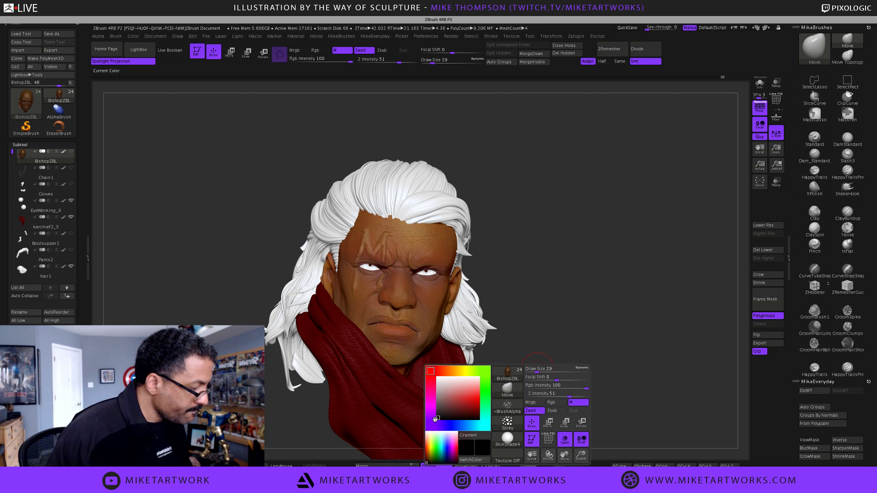
drag(434, 418, 433, 417)
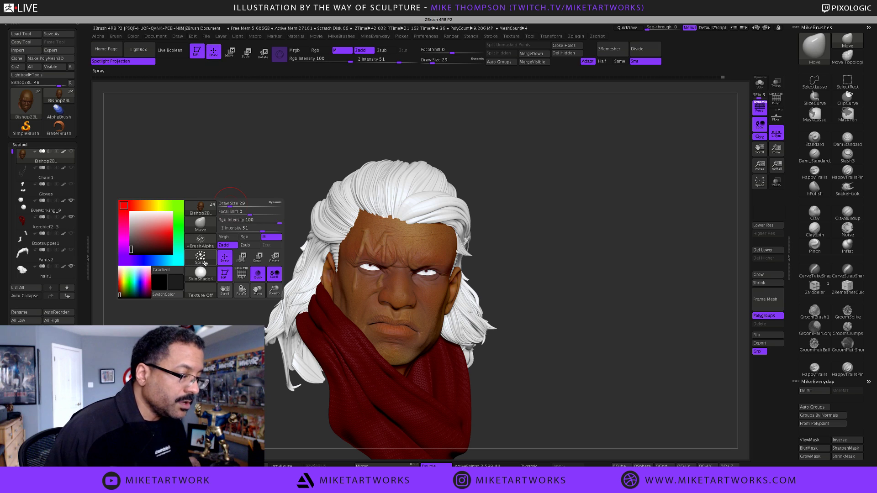
click(245, 237)
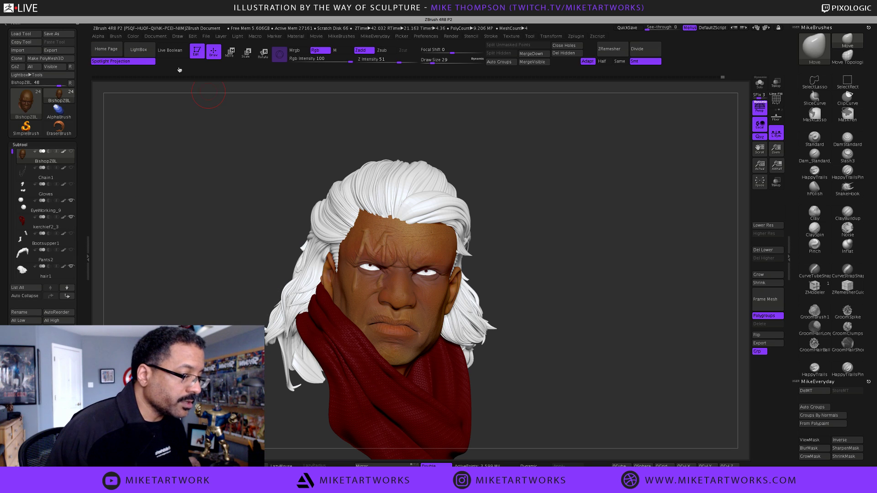
click(134, 36)
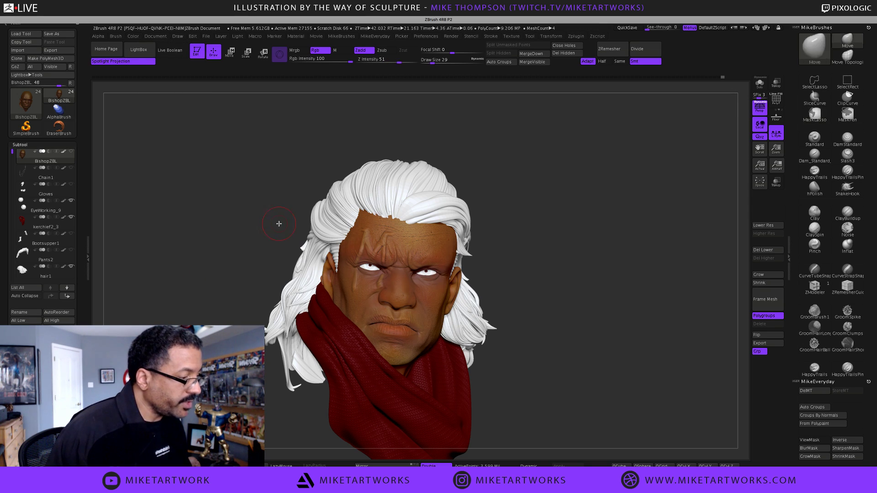
key(space)
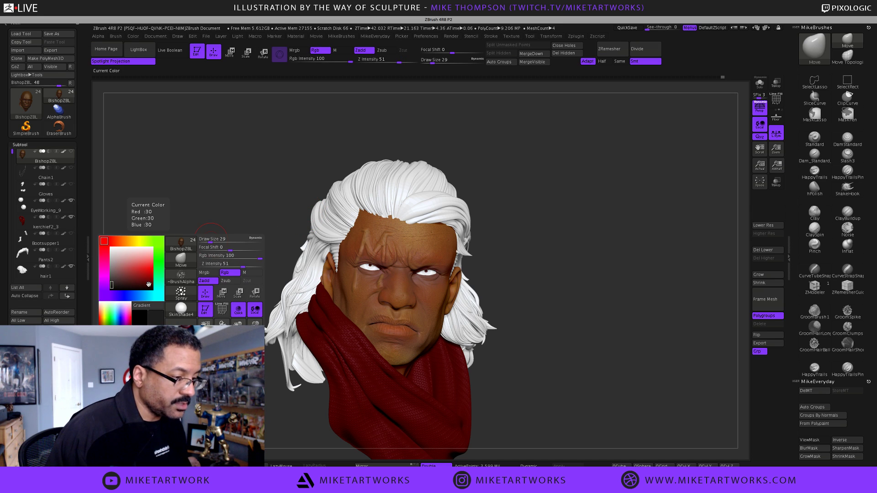
key(ctrl+d)
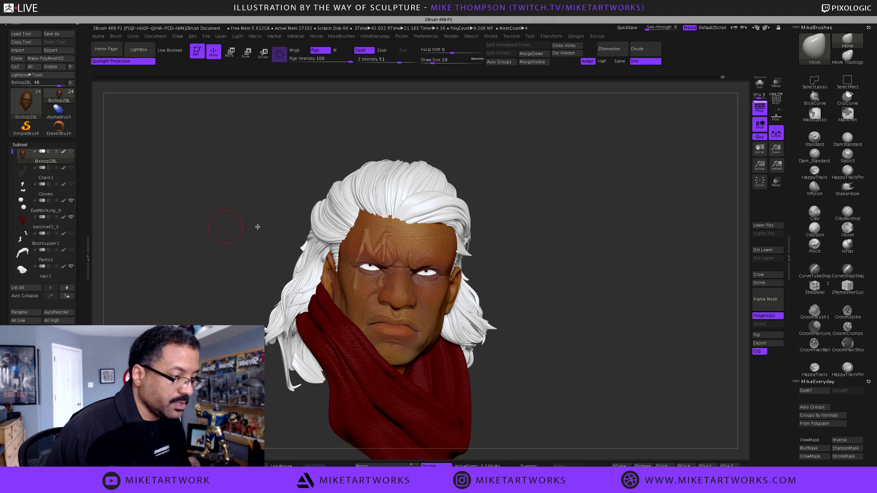
- Make hair1 the active subtool and show the BishopZBL head again
alt+click(368, 194)
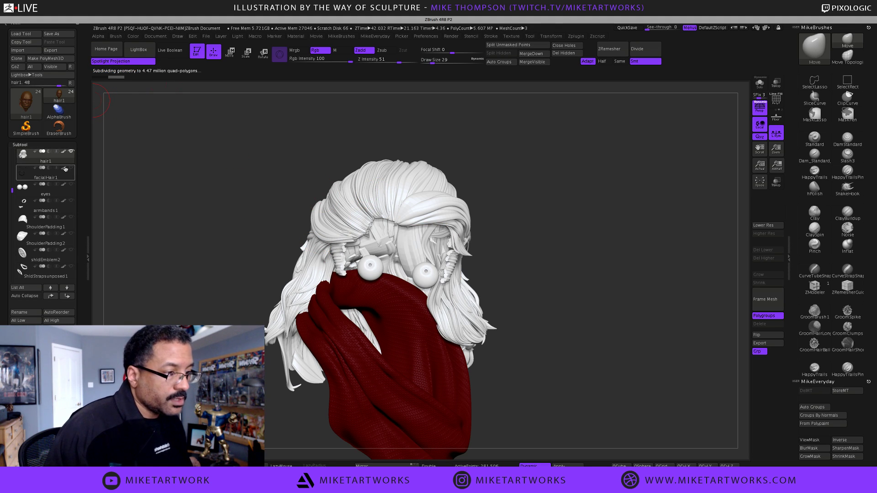
drag(11, 188, 11, 151)
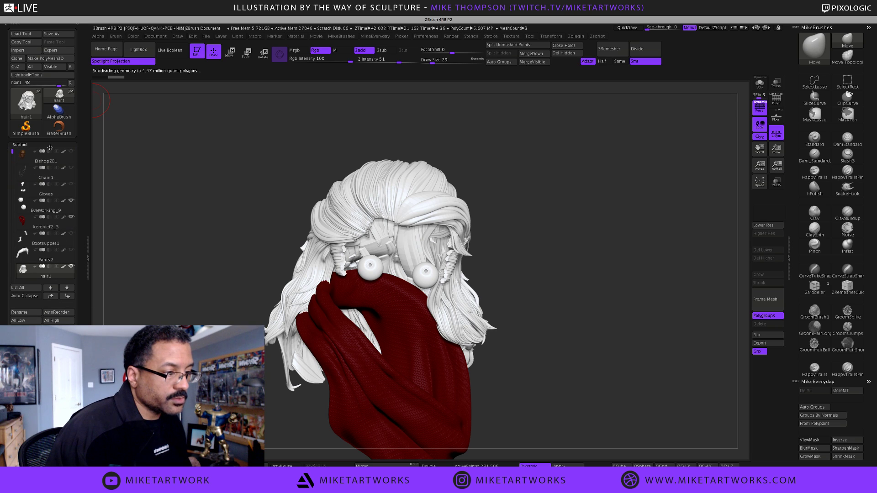
click(71, 153)
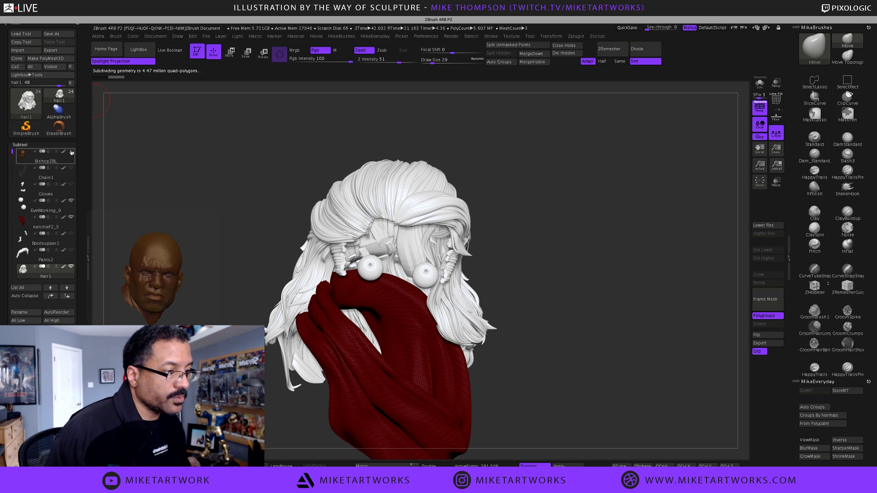
- Fill the hair with near-black at R 2, G 2, B 2
click(133, 36)
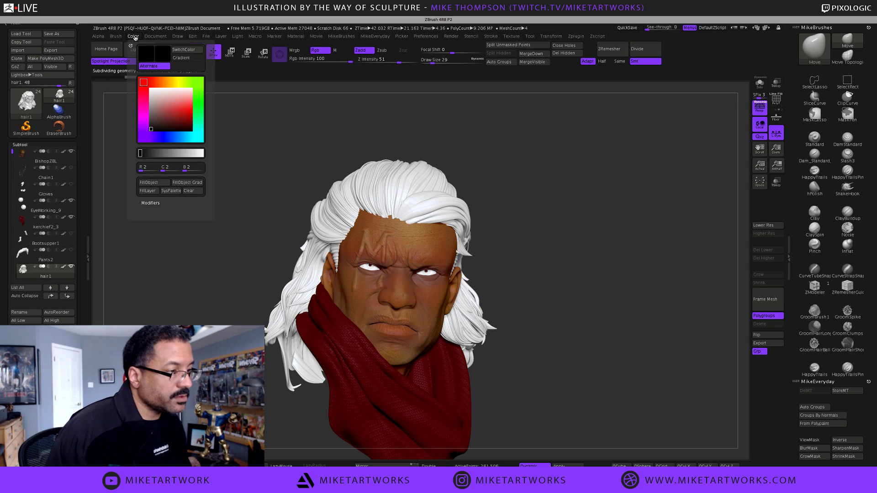
click(147, 182)
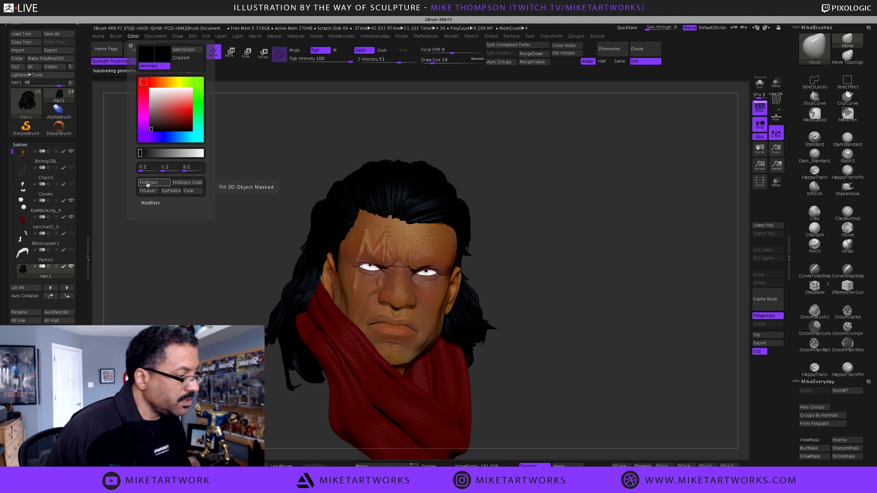
drag(673, 279, 668, 292)
- Choose a muted dark blue-grey, R 59, G 59, B 78, and fill the hair with it
key(space)
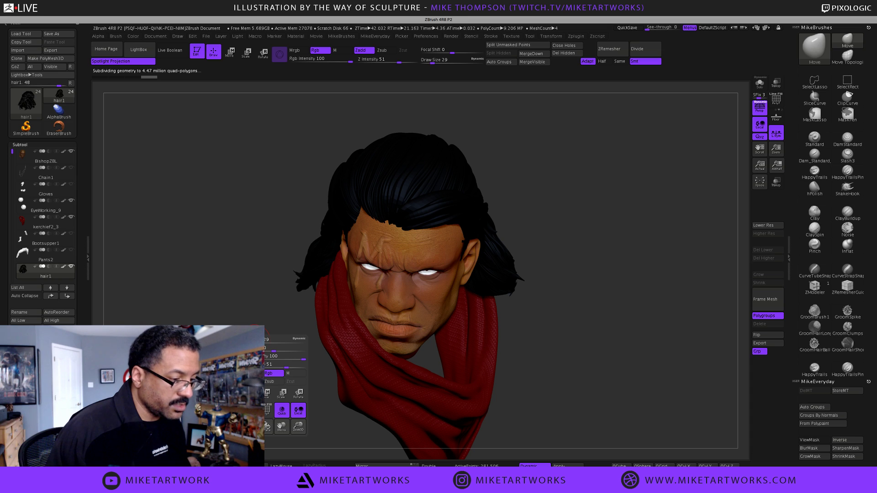
click(133, 36)
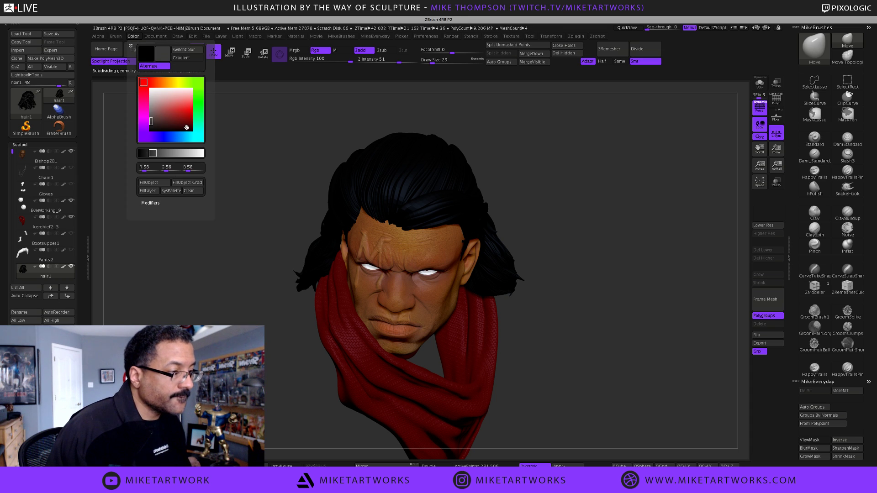
click(163, 137)
click(170, 109)
click(160, 116)
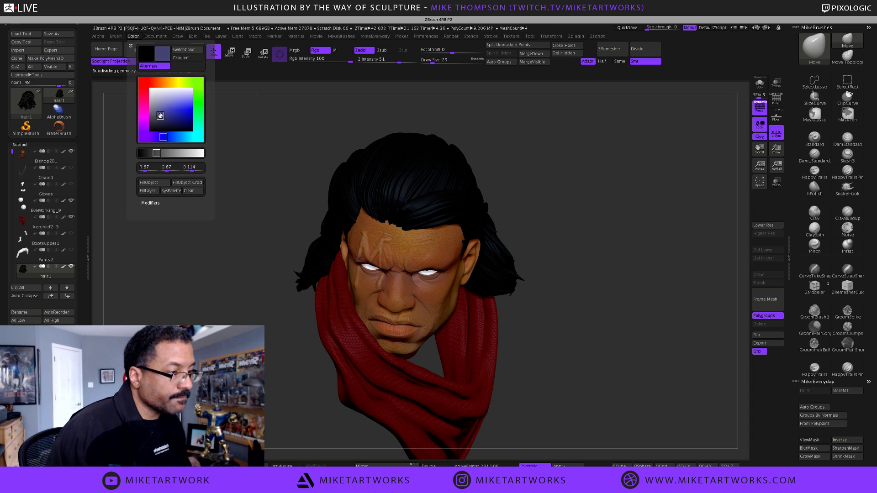
drag(160, 116, 155, 119)
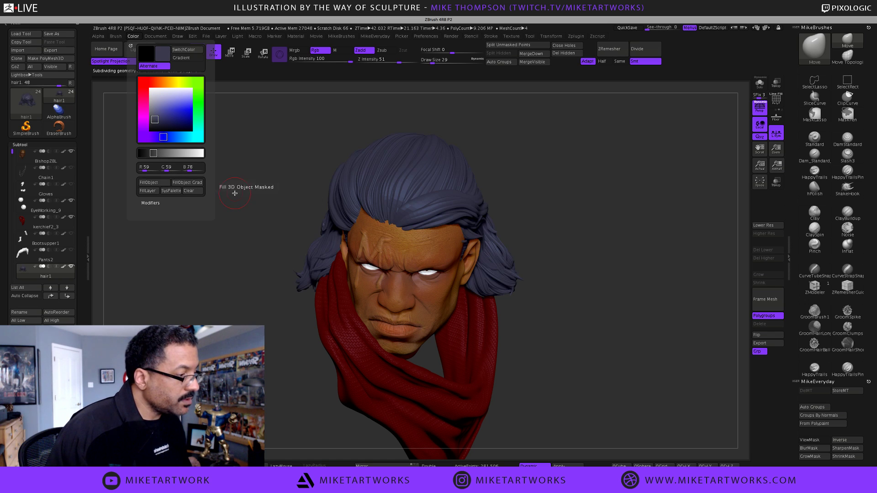
- Darken the colour to a near-neutral charcoal, R 39, G 39, B 41, and refill the hair
click(133, 36)
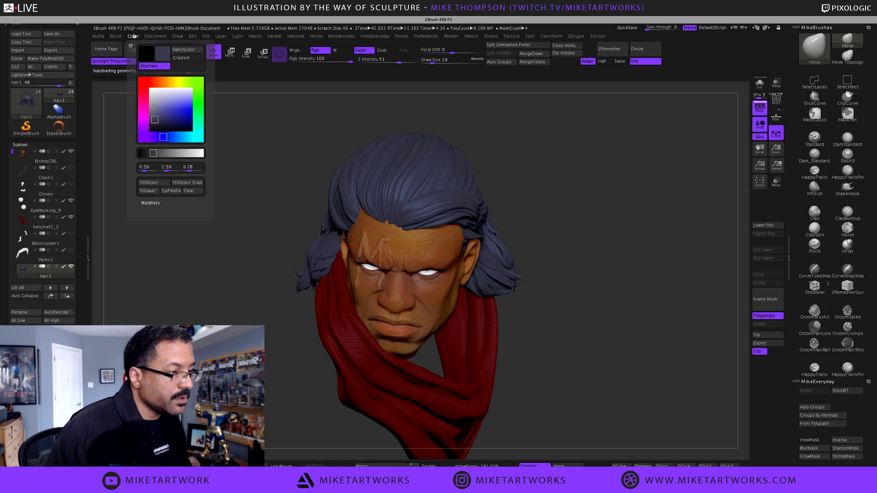
click(151, 125)
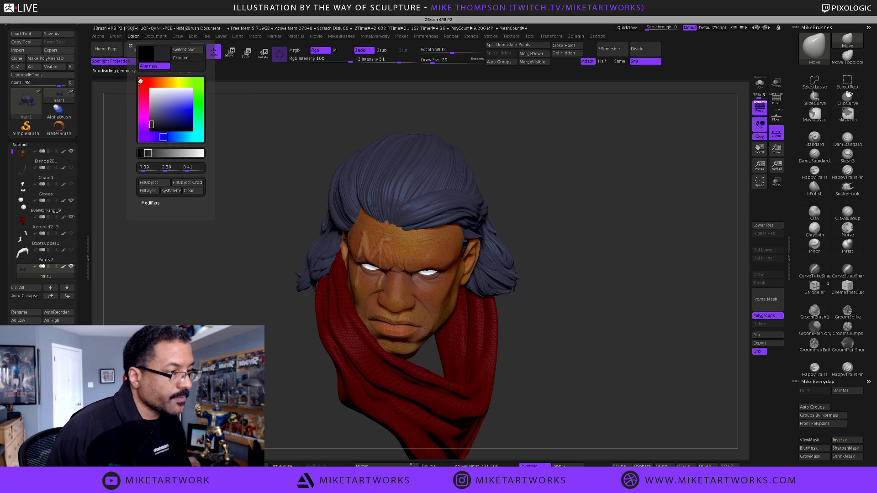
click(154, 184)
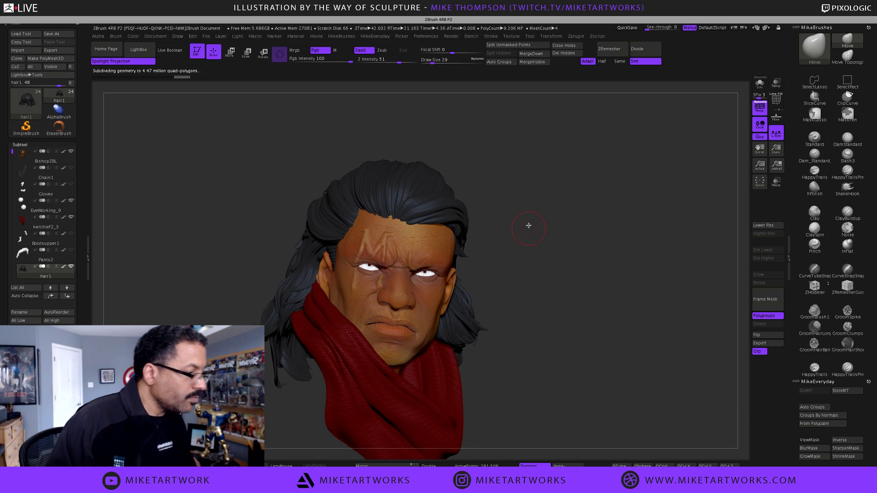
drag(529, 226, 532, 230)
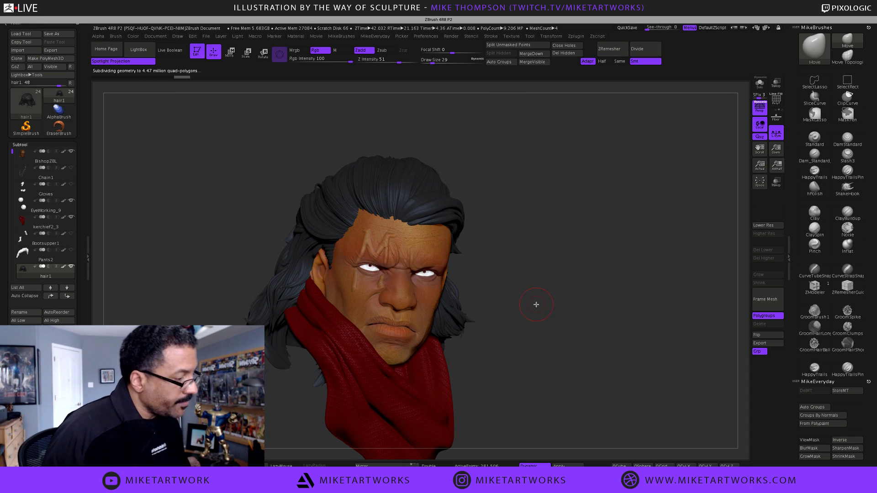
drag(533, 305, 531, 305)
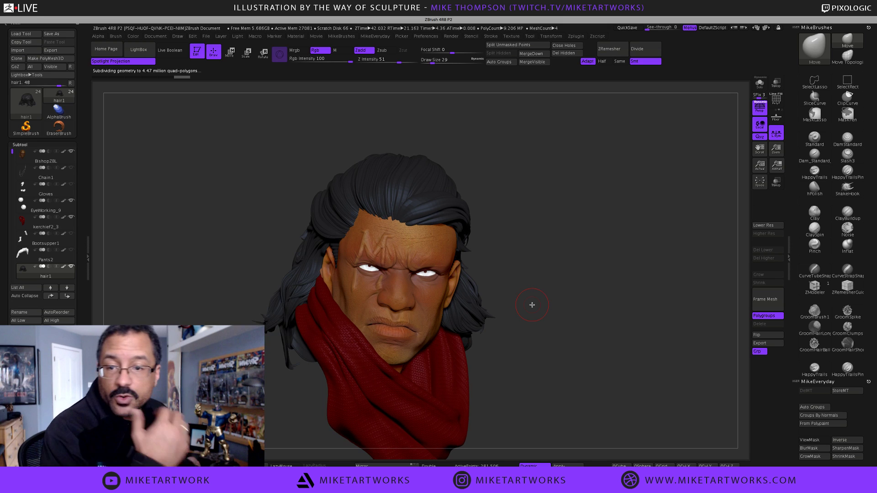
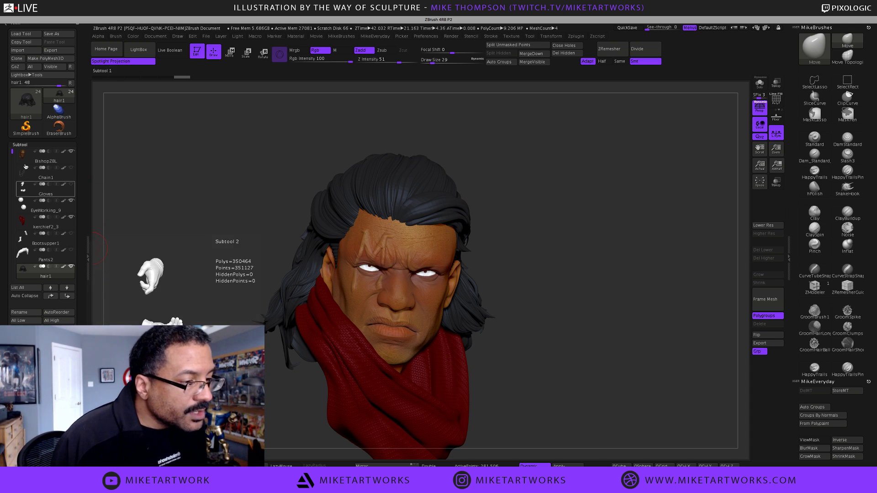
- Show the facialHair1 subtool so the eyebrows, moustache and beard appear on the head
drag(13, 151, 13, 171)
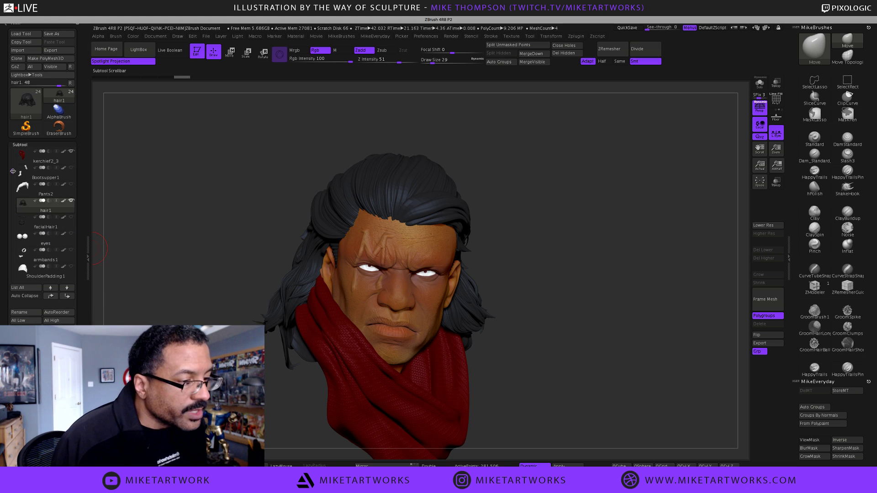
click(71, 217)
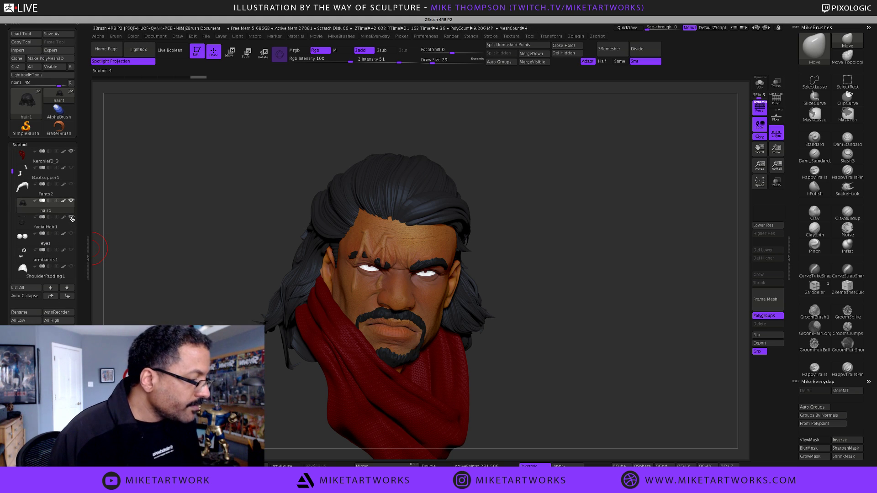
drag(583, 362, 583, 364)
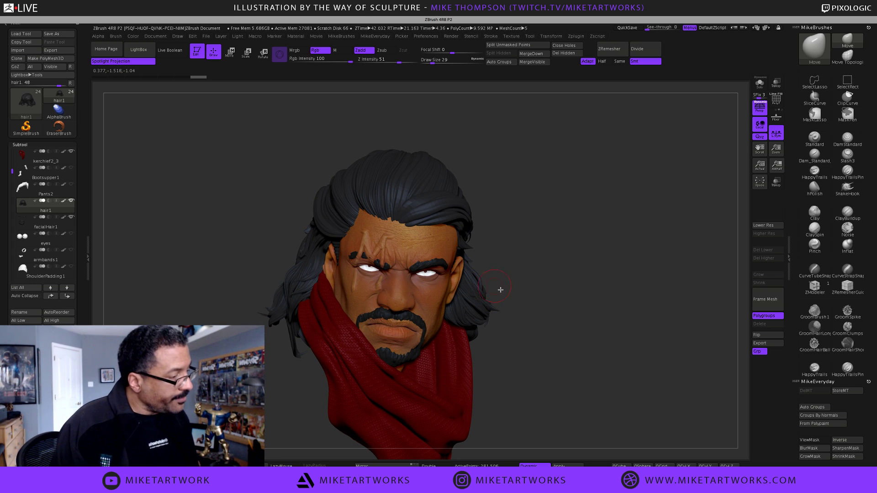
- Make the EyeWorking_9 subtool active and bring up the colour and brush settings for it
key(space)
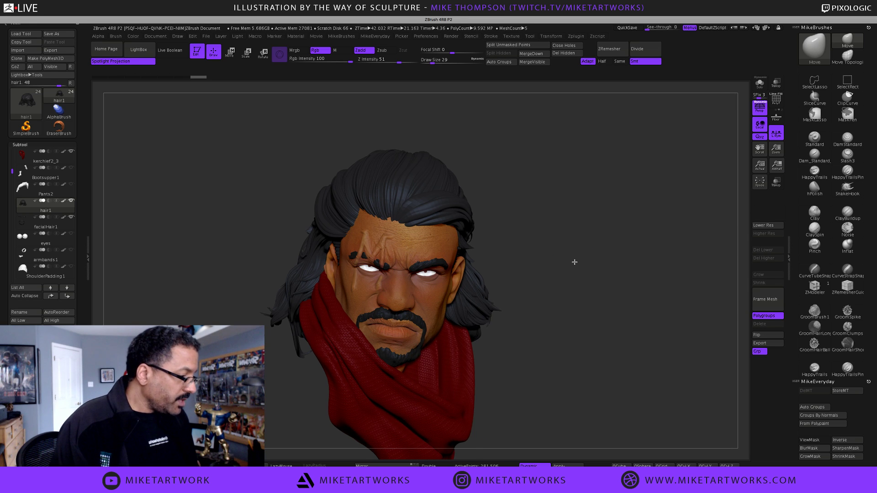
drag(574, 261, 579, 292)
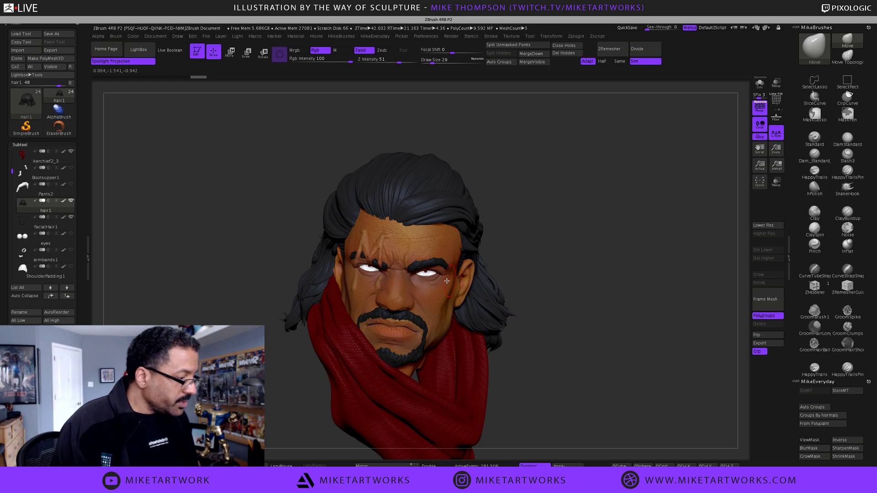
alt+click(433, 273)
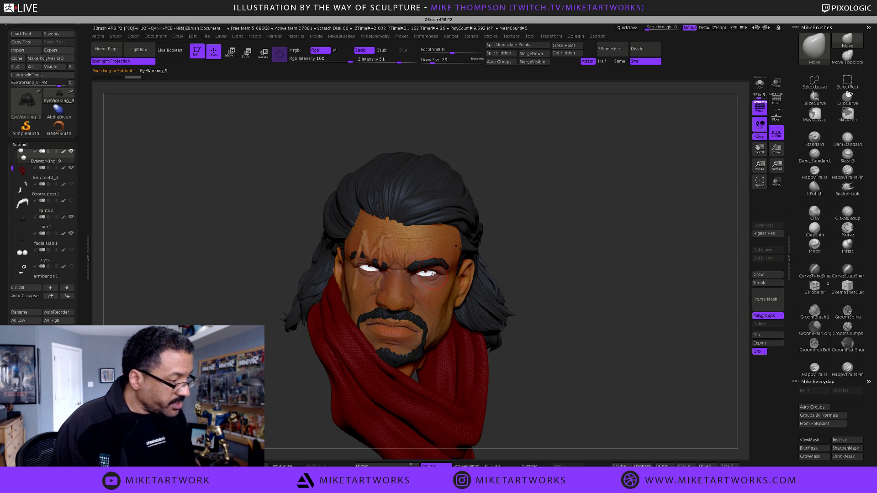
key(space)
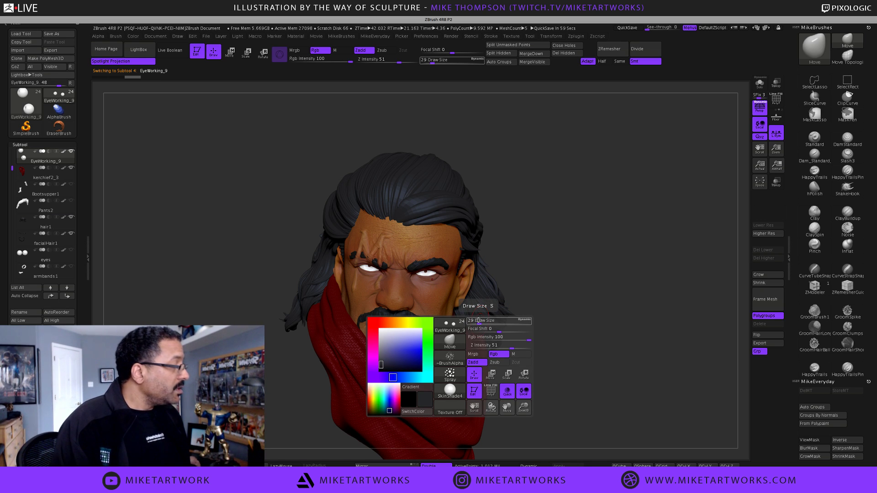
mouse_move(459, 322)
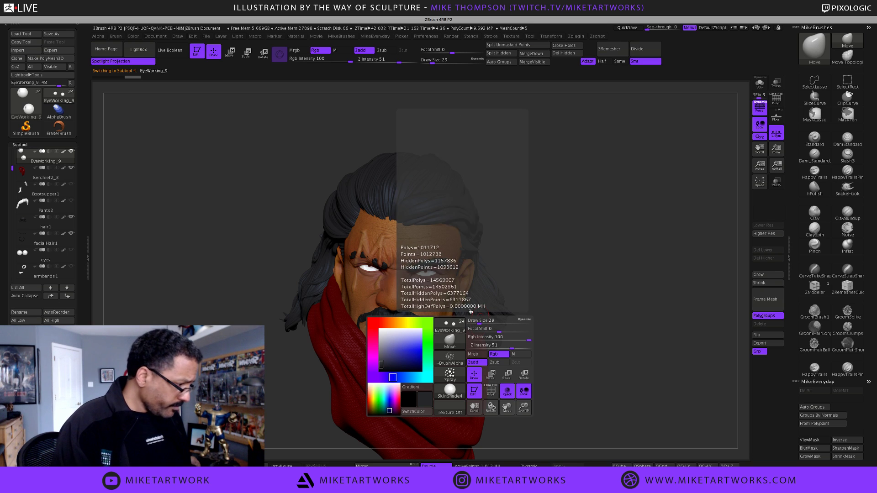
key(space)
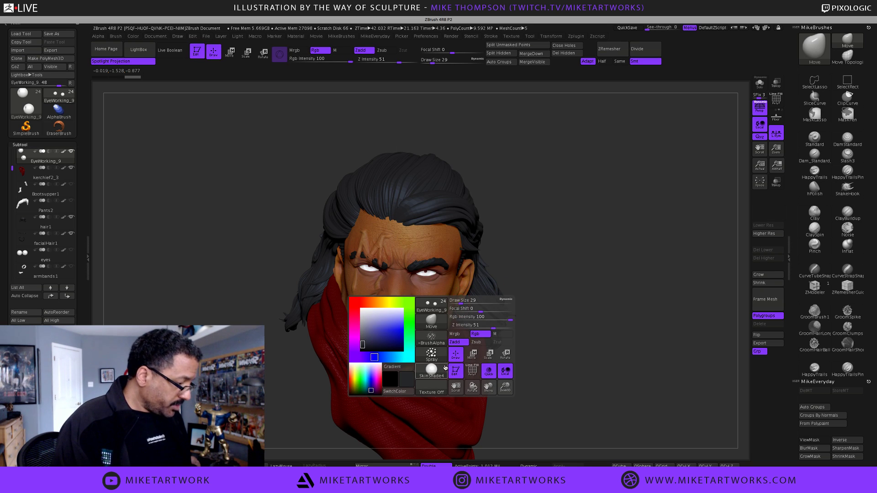
mouse_move(423, 370)
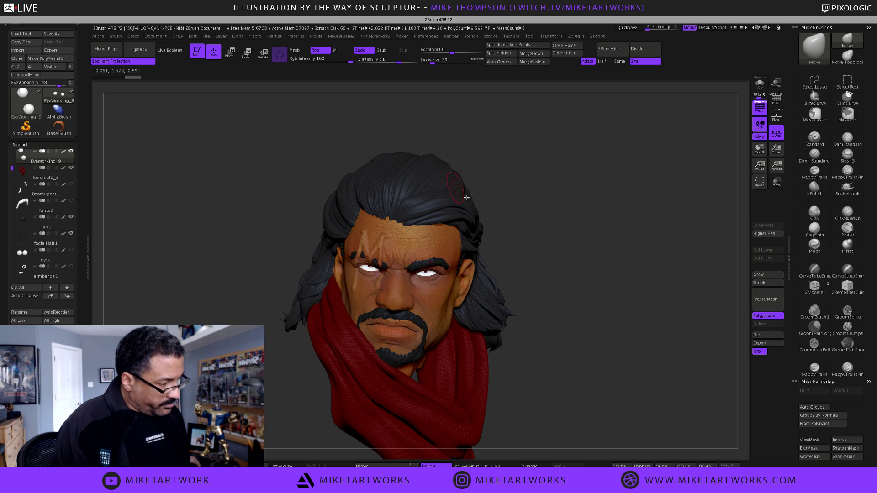
click(132, 36)
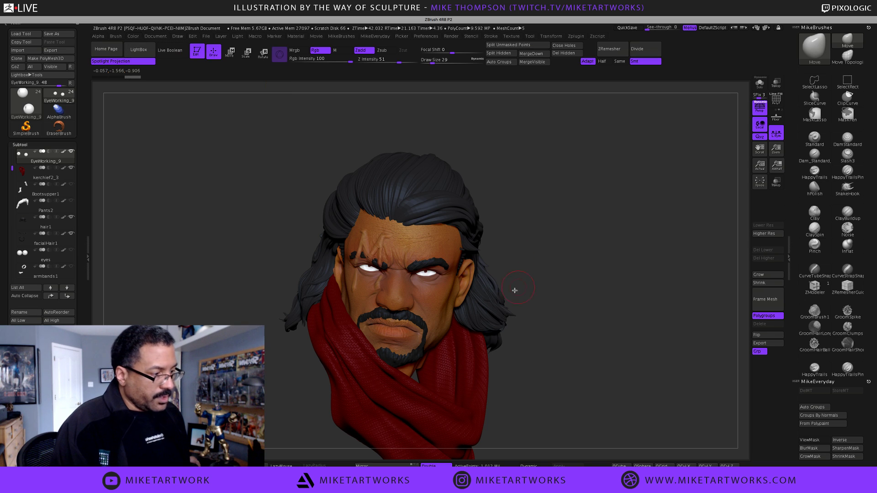
- Make the facialHair1 subtool active and fill it with the charcoal colour, R 38, G 38, B 40
alt+click(396, 357)
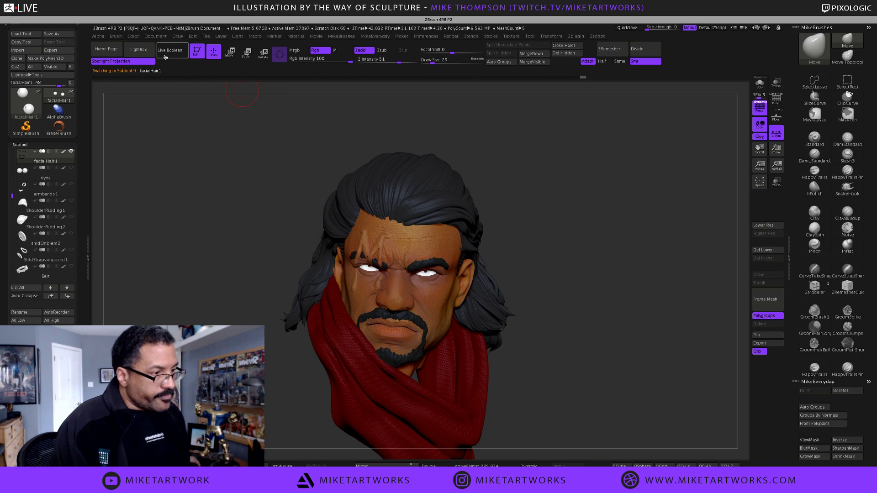
click(133, 37)
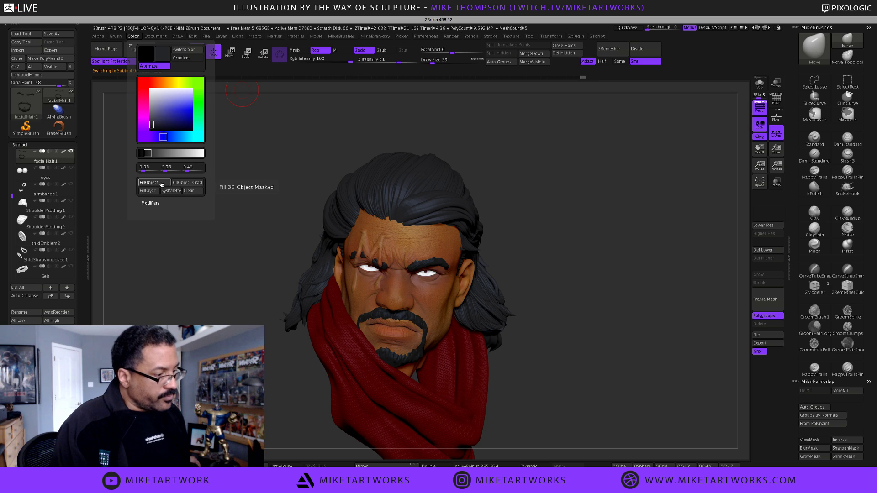
drag(616, 222, 625, 225)
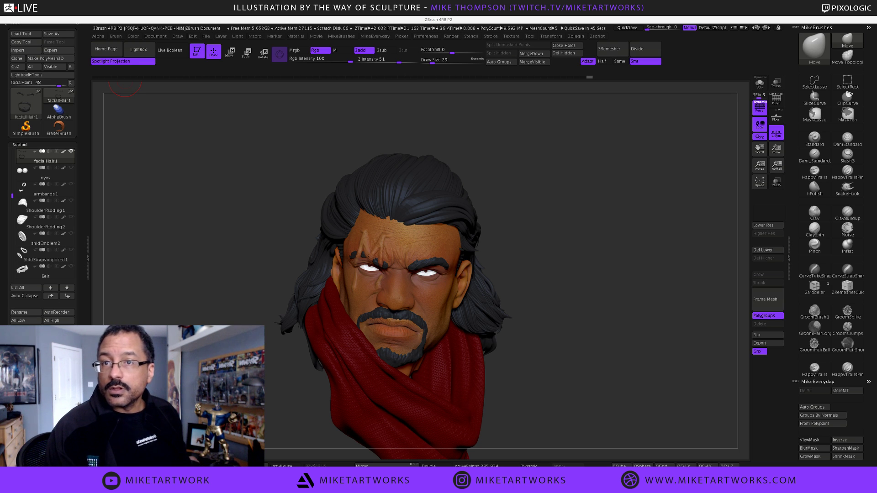
- Switch to the Chrome browser, search Google Images for "xmen bishop red eyes" and limit the results to large images
key(super+Tab)
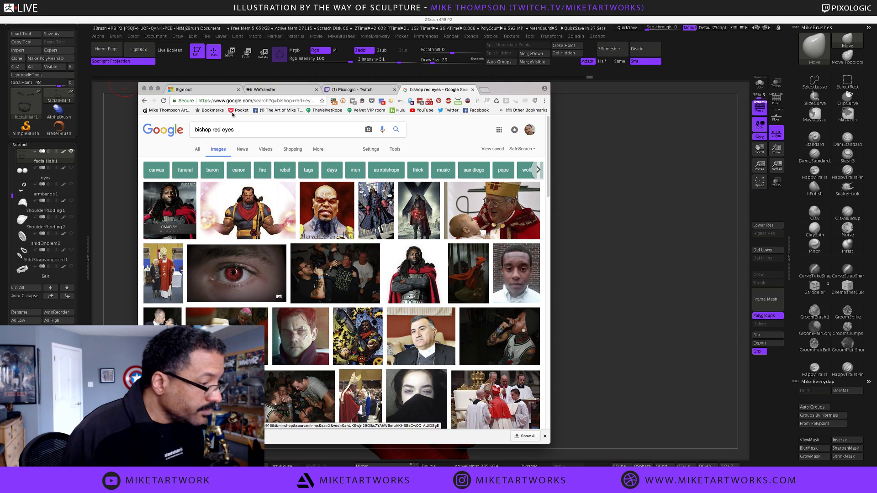
click(195, 129)
text(xmen)
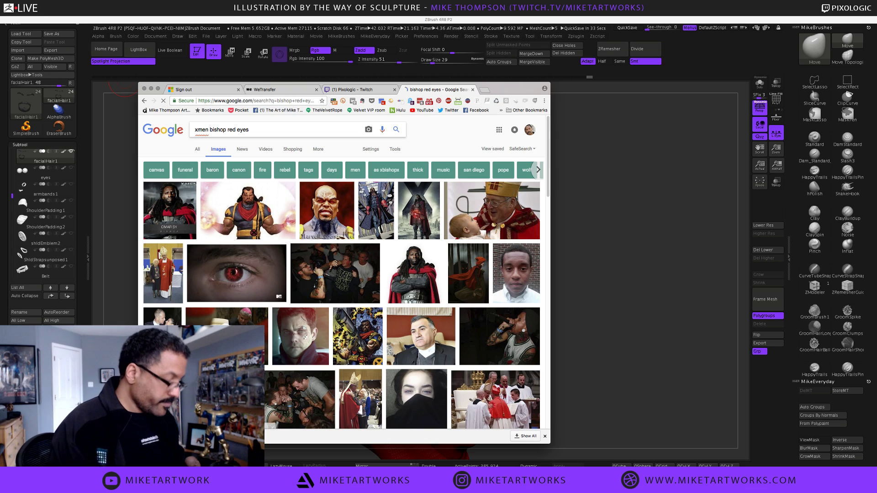
key(Return)
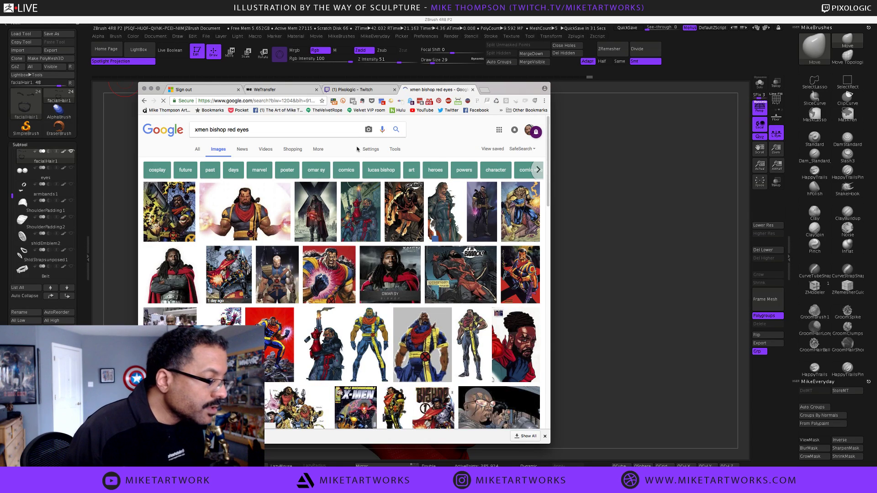
click(395, 150)
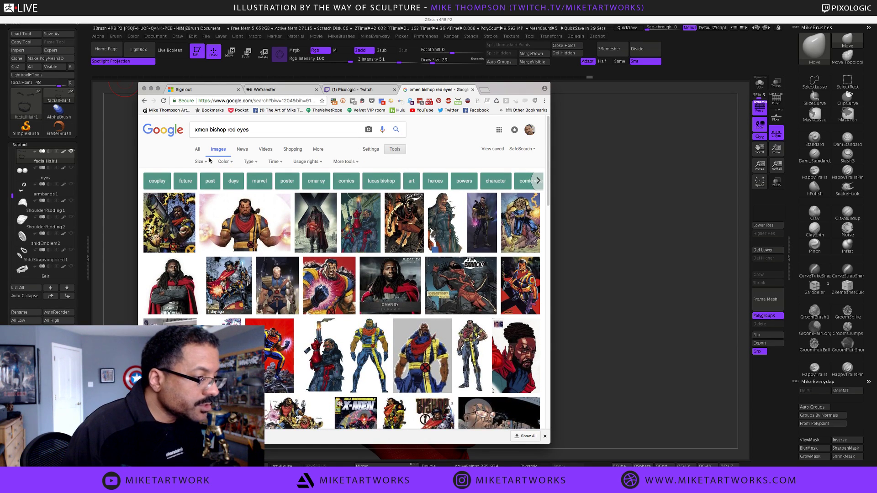
click(200, 161)
click(201, 182)
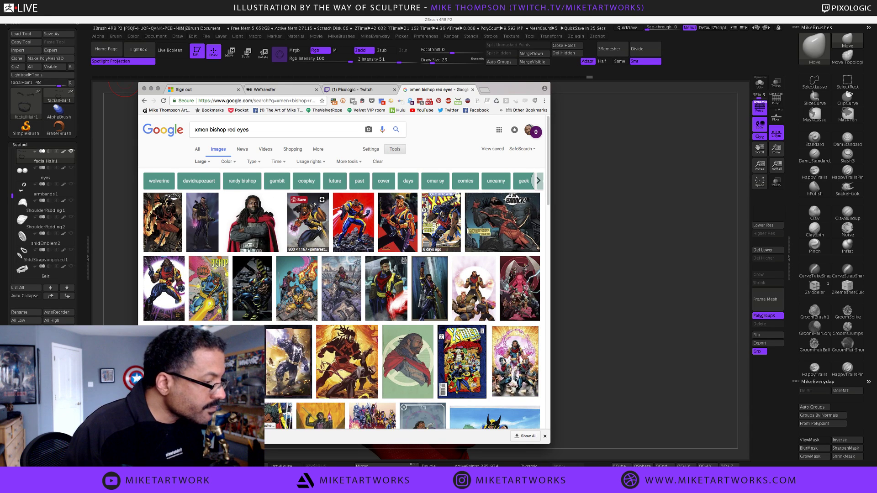
- Examine several Bishop comic and film images as eye-colour reference, and return to ZBrush
click(307, 220)
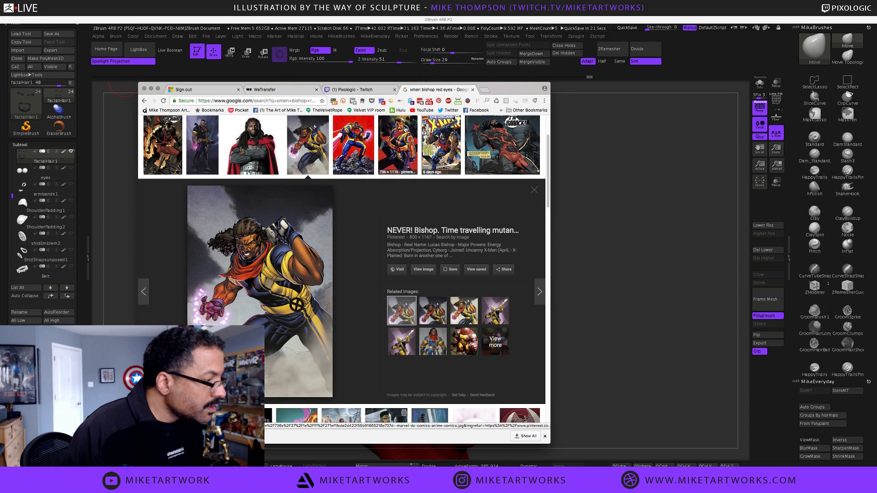
click(405, 130)
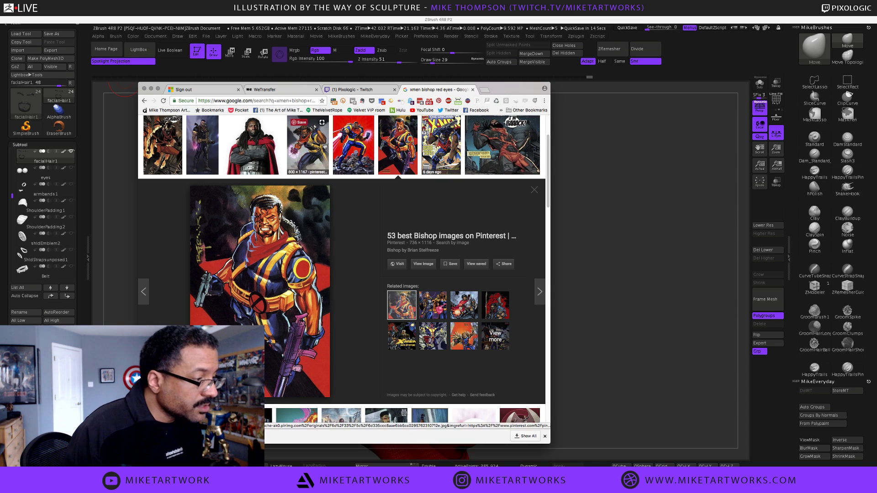
click(356, 135)
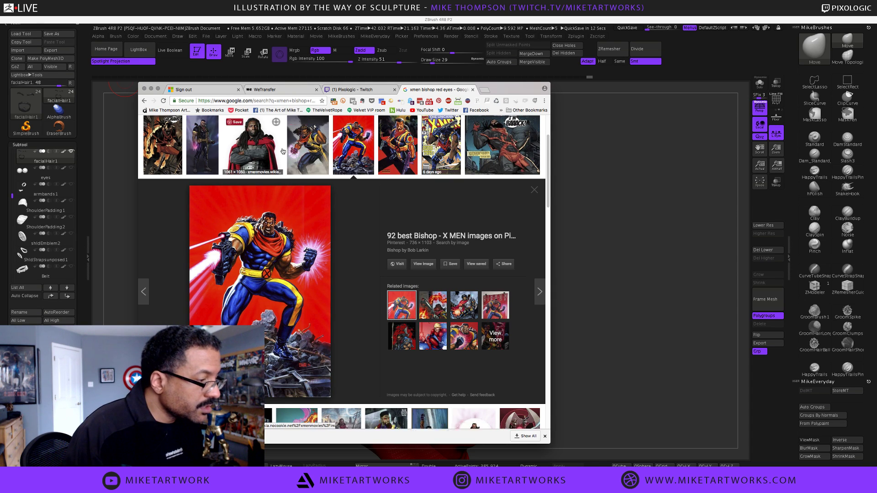
click(253, 144)
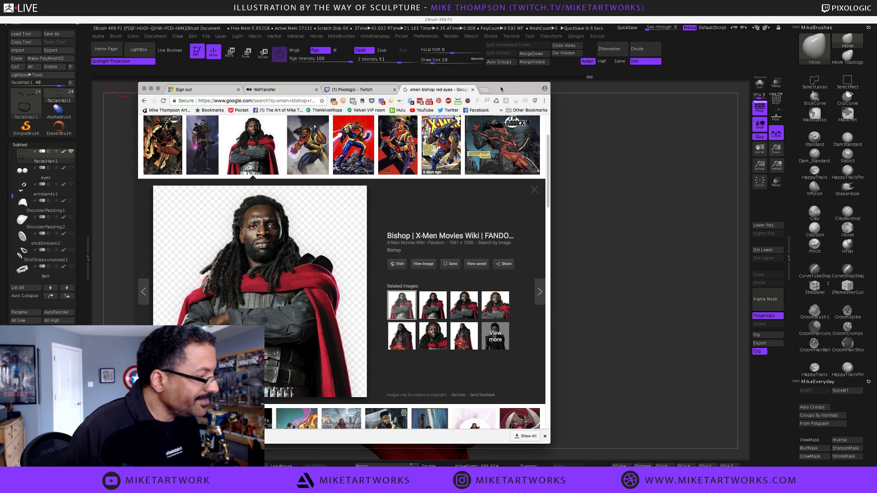
key(super+m)
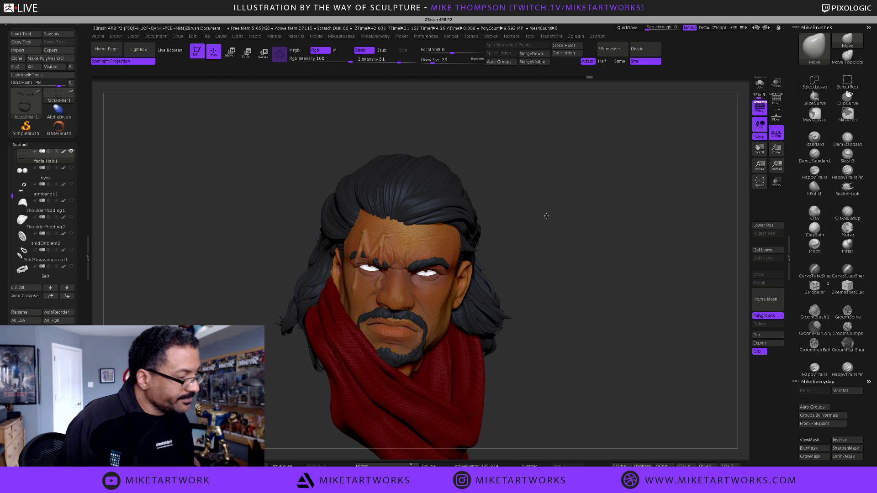
- Make the eyes subtool active and show it on the head
drag(546, 216, 544, 215)
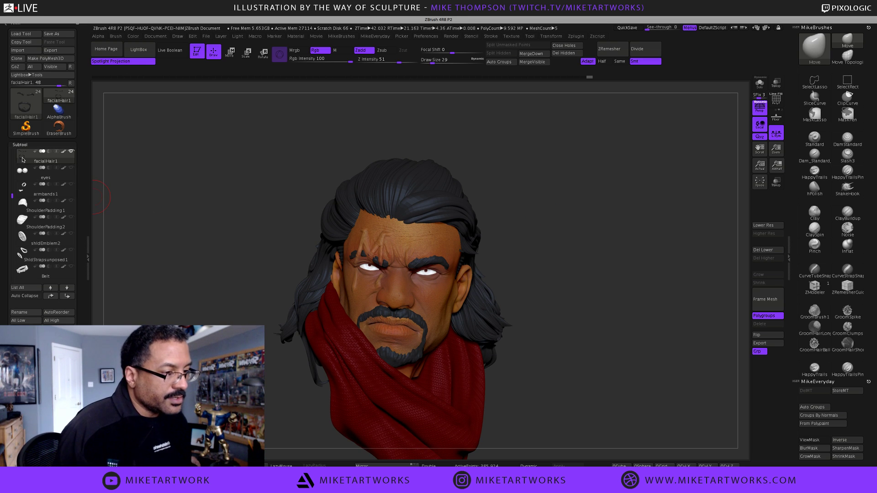
click(55, 173)
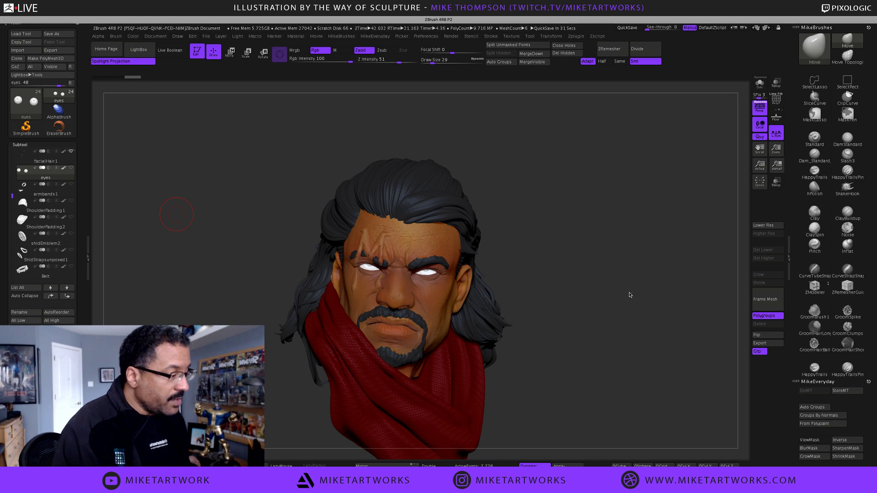
drag(622, 290, 620, 295)
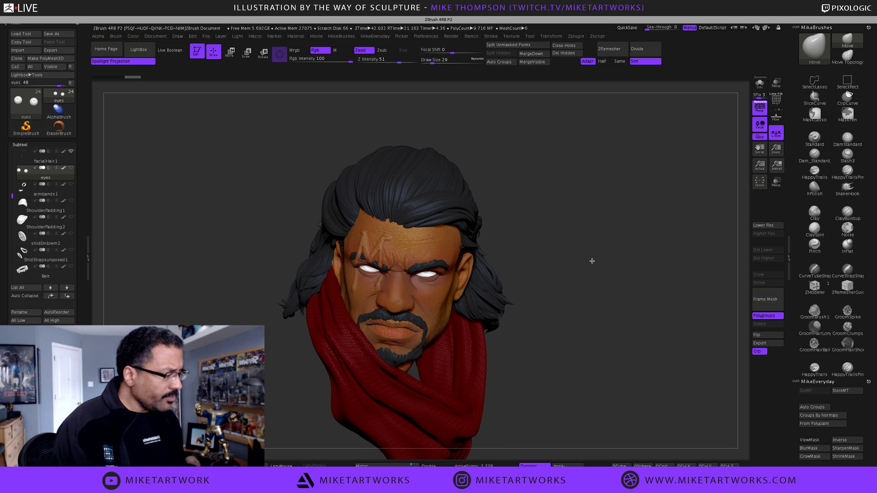
drag(591, 260, 592, 261)
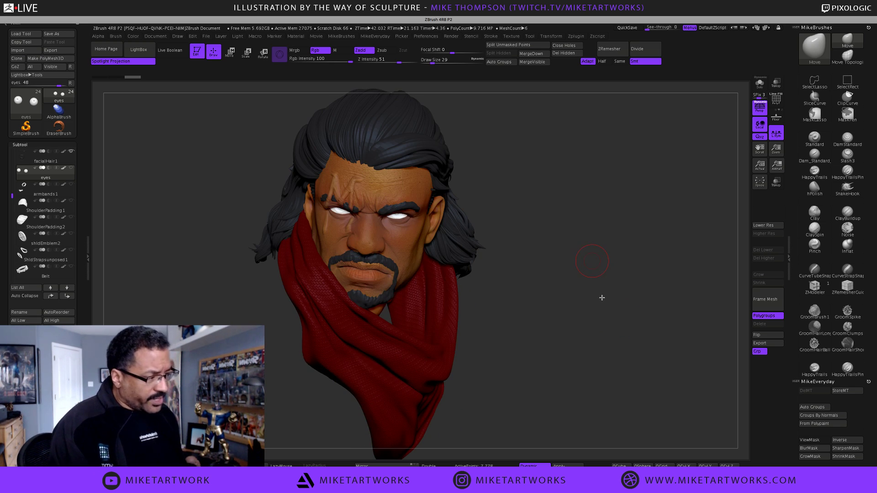
drag(602, 298, 601, 300)
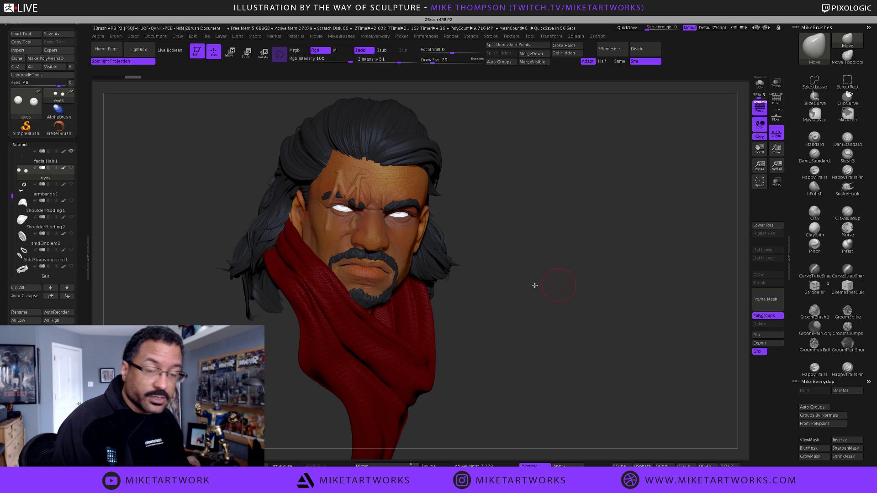
drag(505, 304, 508, 303)
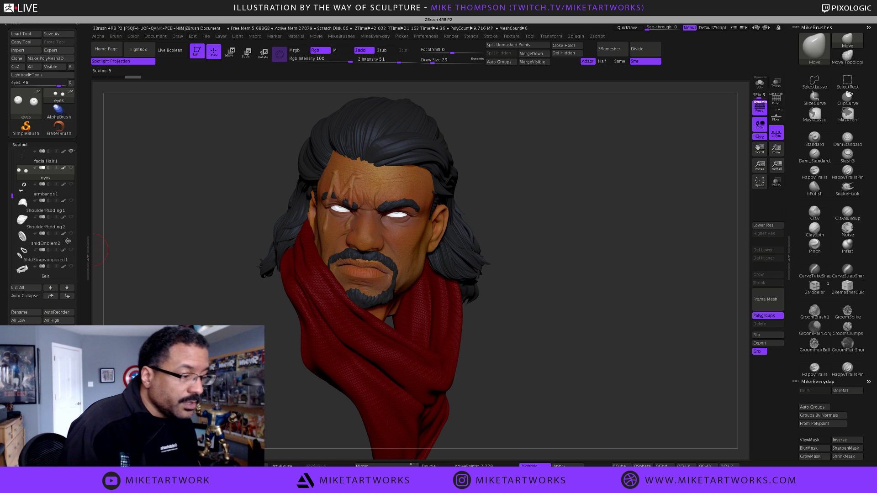
- Choose a strong, fully saturated red as the current colour for the eyes
key(space)
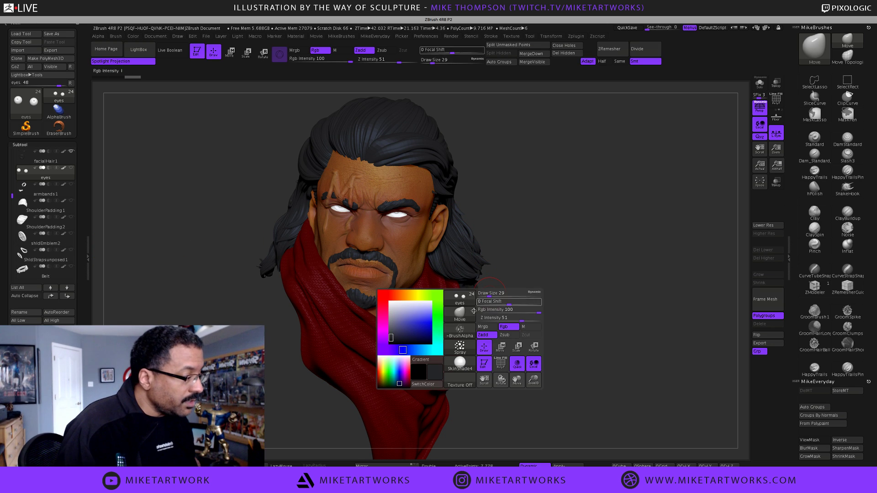
click(383, 294)
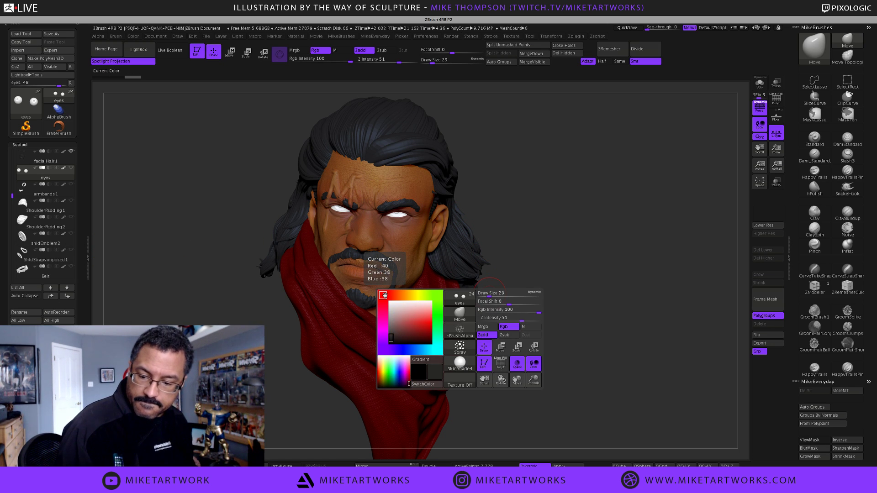
click(431, 327)
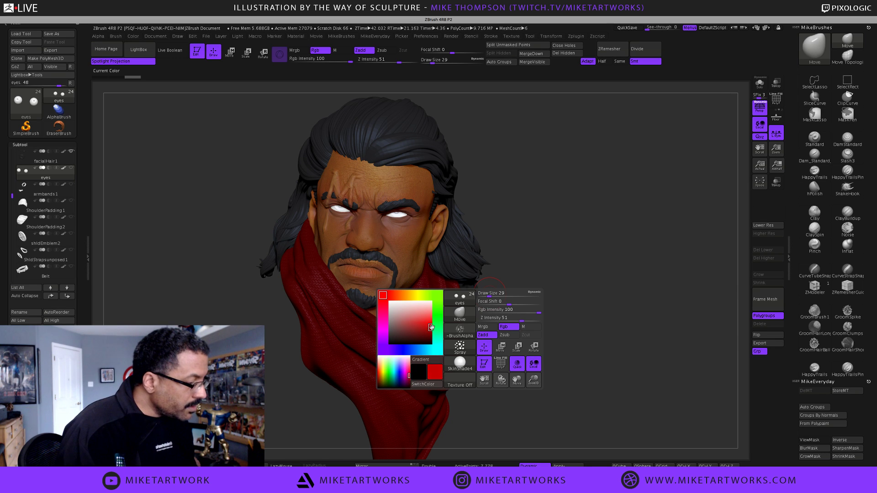
- Choose the ToyPlastic material and set the paint channel to Mrgb so that colour and material apply together
key(space)
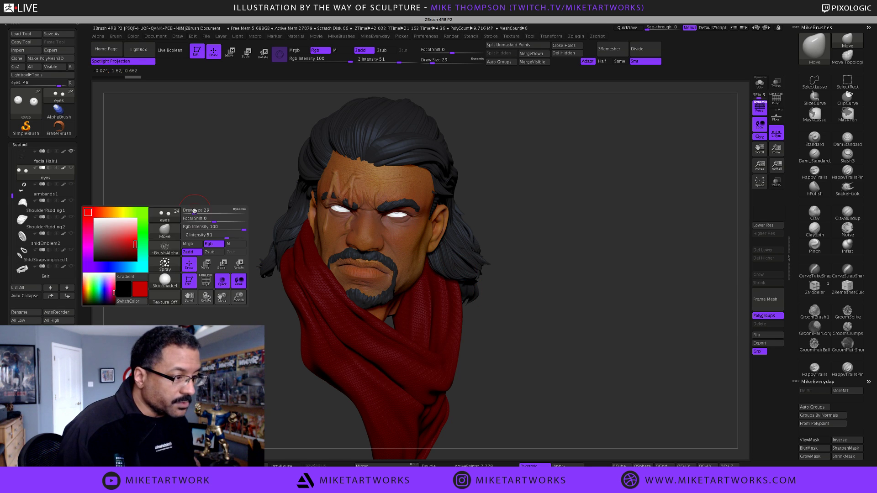
click(165, 280)
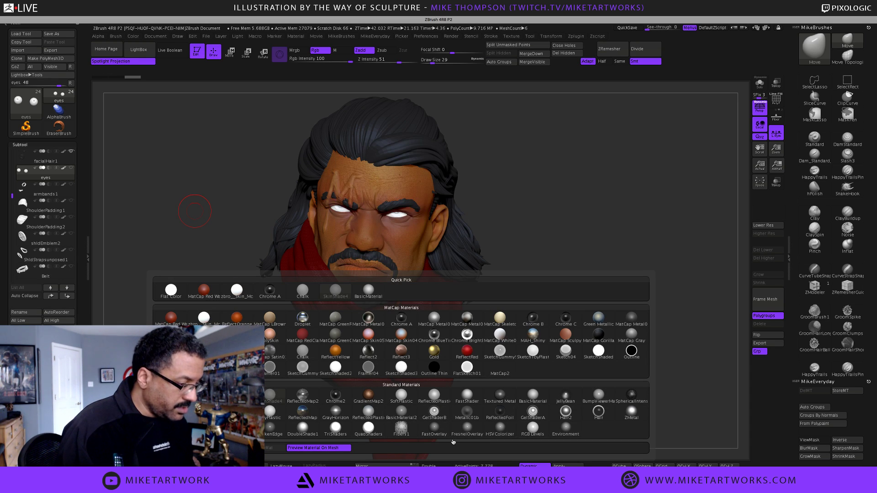
click(273, 413)
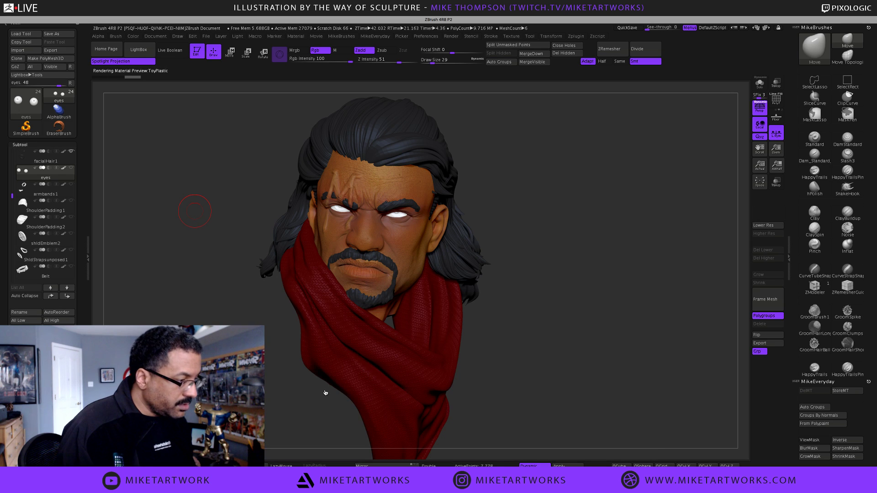
key(space)
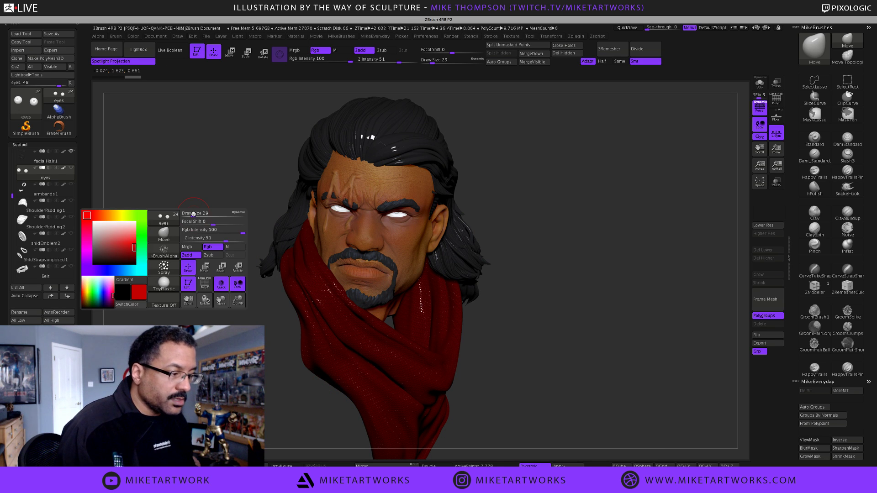
click(191, 247)
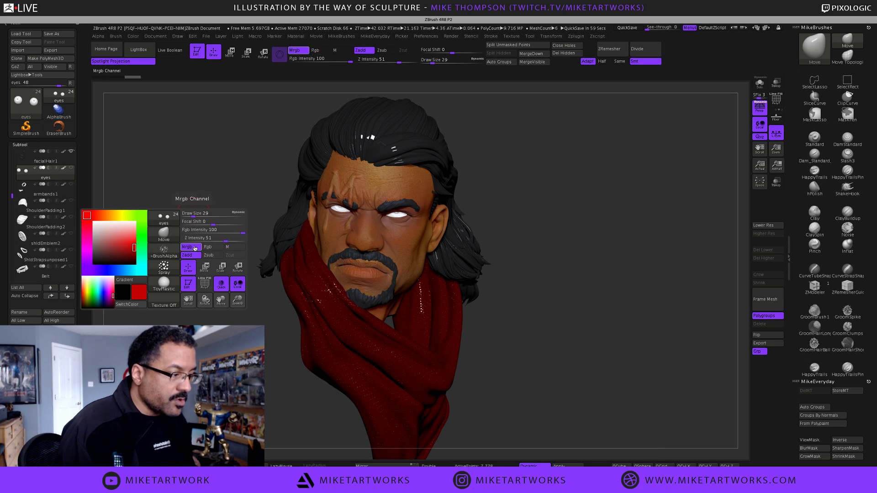
- Fill the eyes with the current red and ToyPlastic material, and hide the duplicate EyeWorking_9 subtool
click(133, 36)
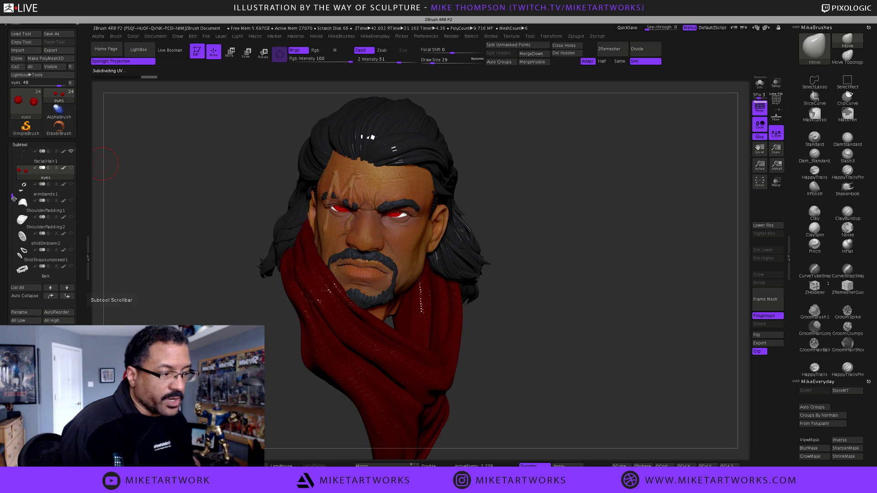
drag(12, 196, 14, 159)
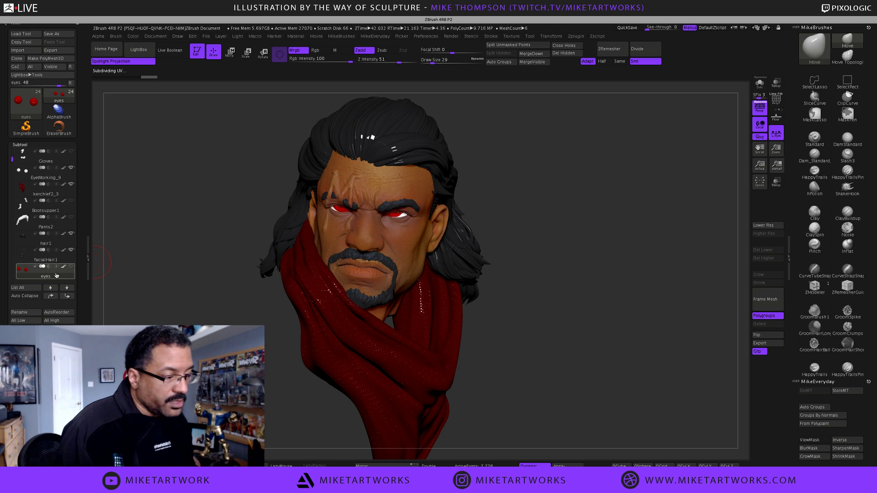
mouse_move(69, 270)
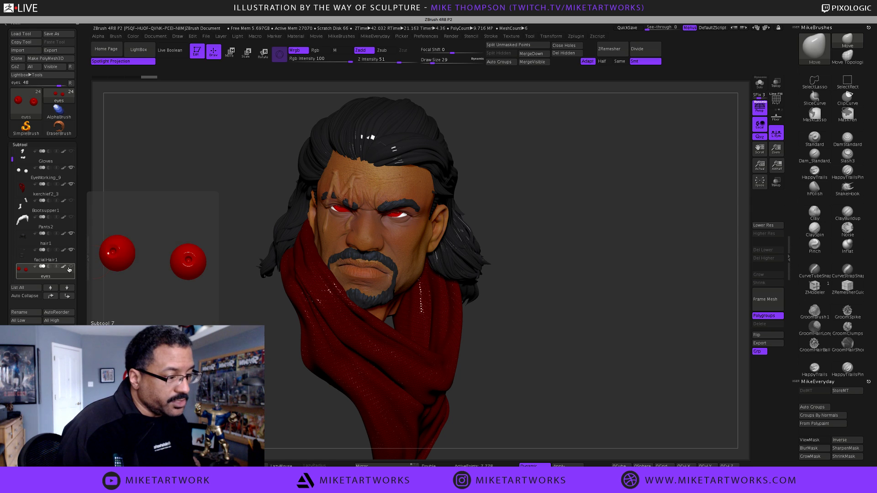
click(47, 175)
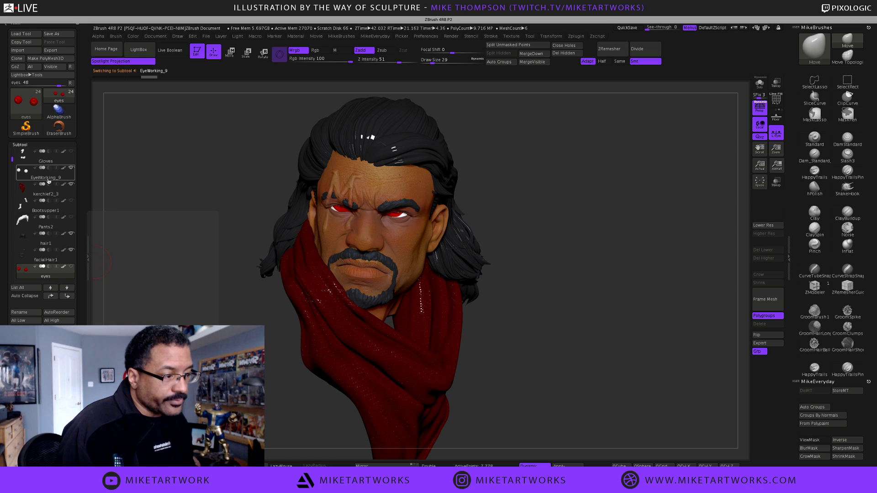
click(72, 267)
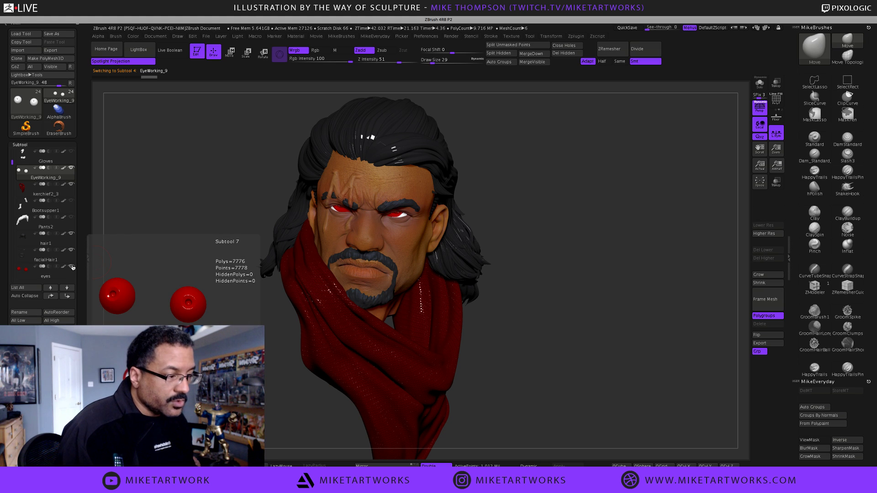
click(63, 270)
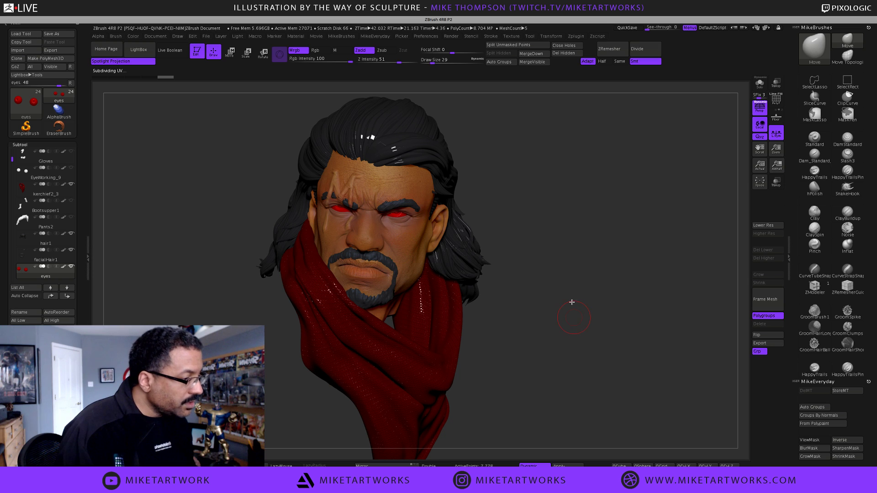
drag(572, 302, 227, 291)
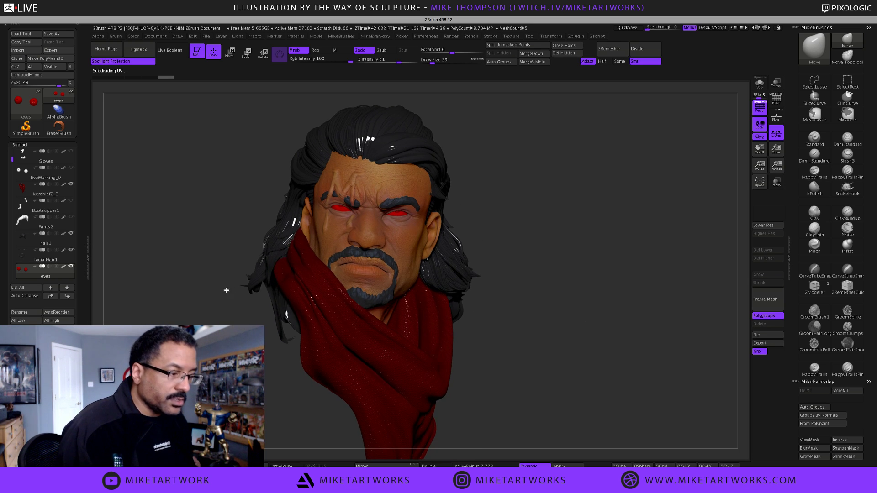
- Move the eyes subtool up the subtool list so that it sits directly below BishopZBL
click(51, 296)
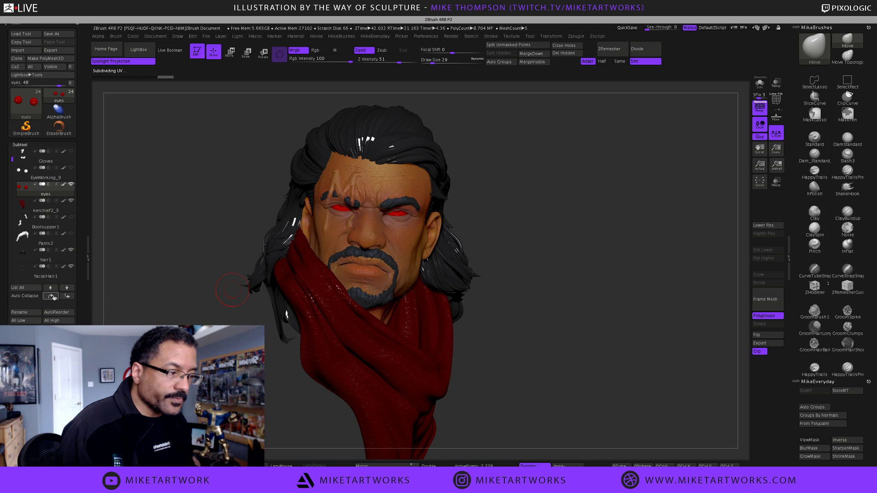
click(51, 296)
click(51, 296)
click(51, 296)
click(51, 296)
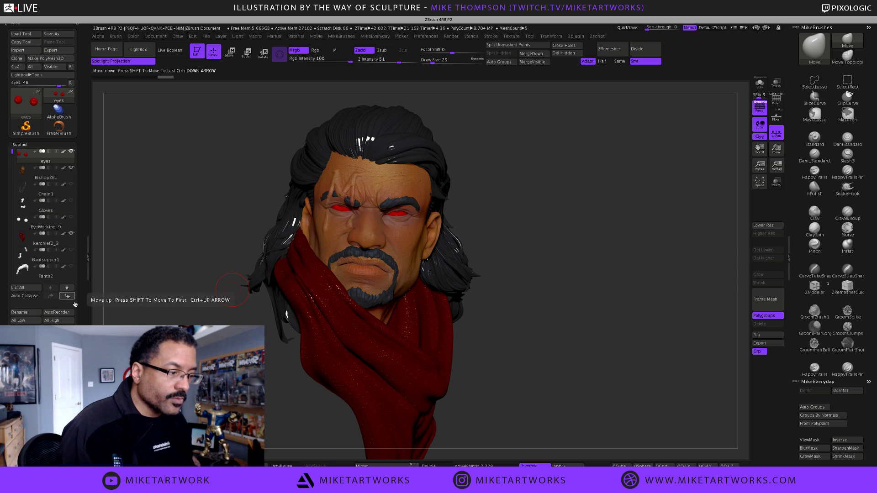
click(67, 296)
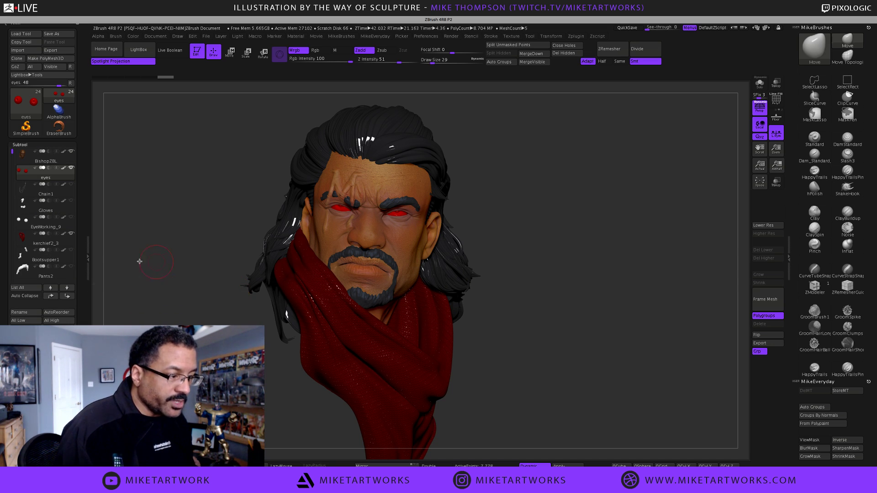
- Make kerchief2_3 active and move it up the subtool list to directly below the eyes
click(51, 241)
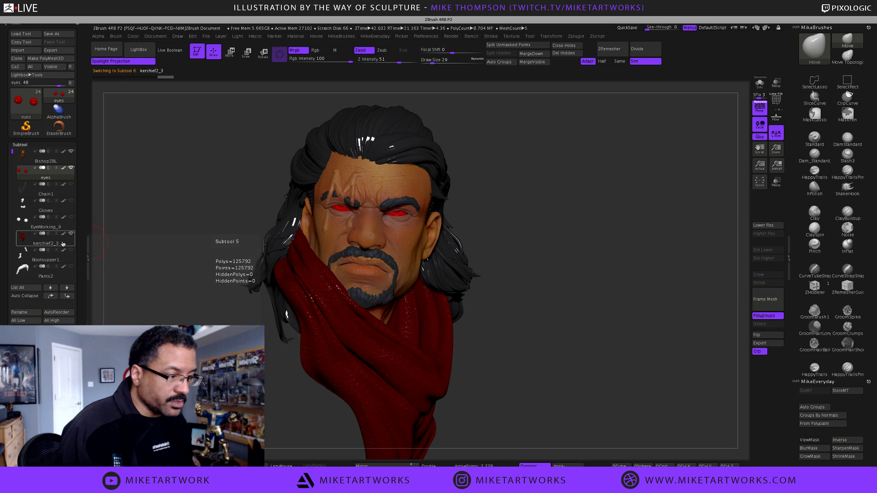
click(50, 287)
click(50, 288)
click(51, 288)
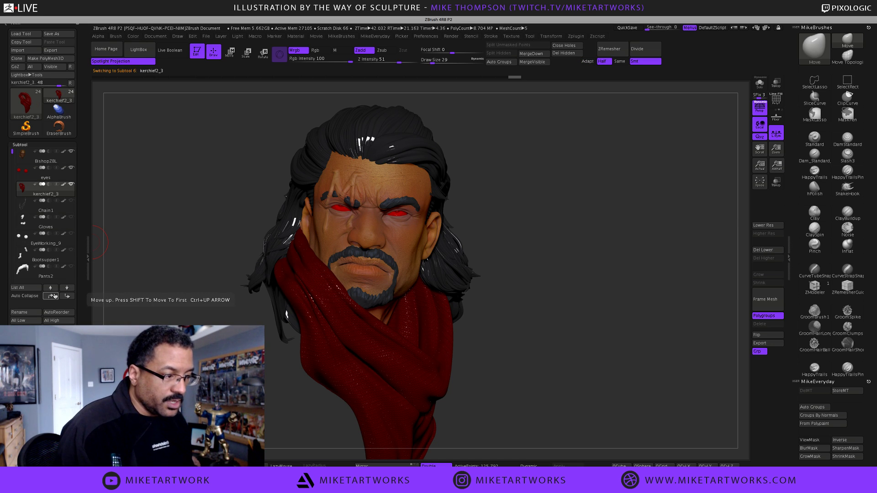
- Choose SkinShade4 as the current material and make the BishopZBL head subtool active
drag(631, 279, 630, 294)
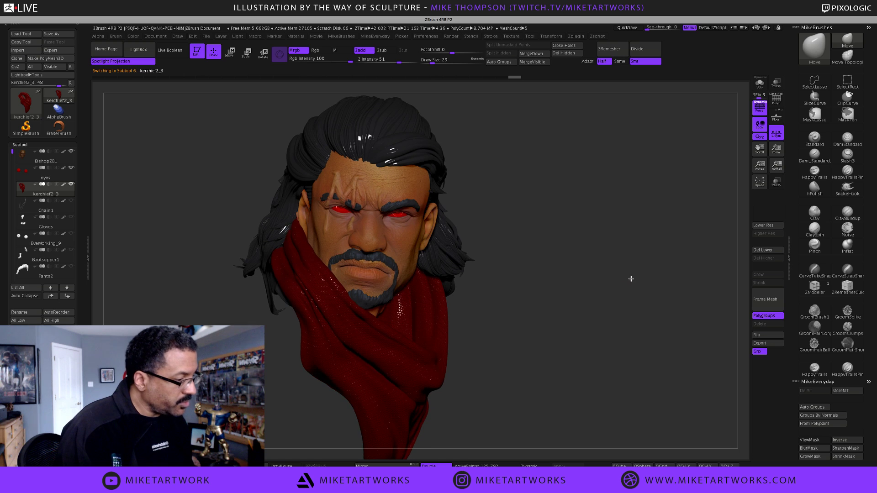
key(space)
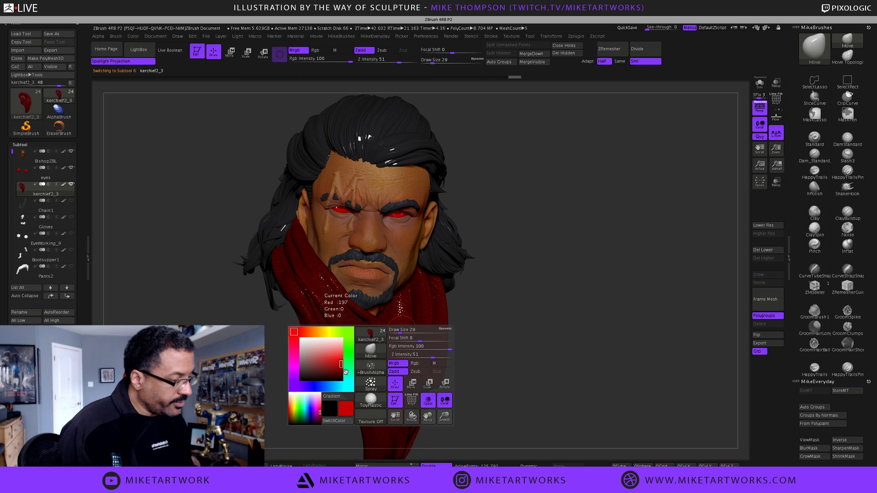
click(371, 398)
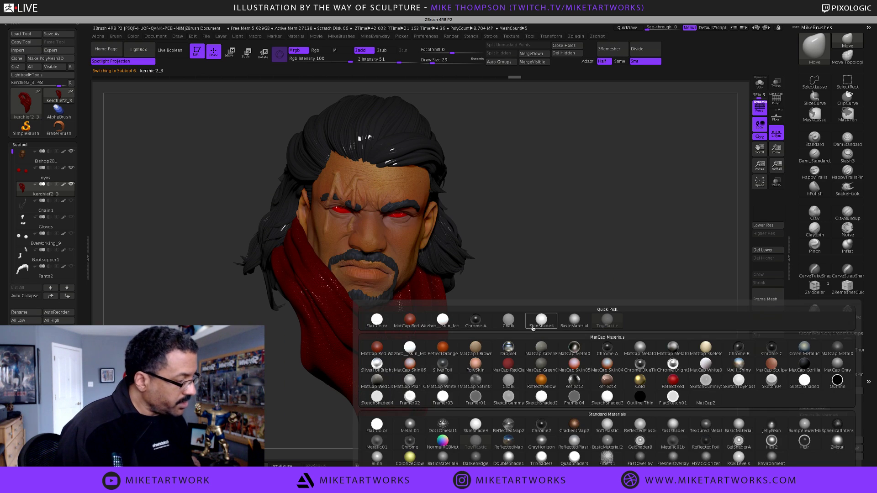
mouse_move(574, 319)
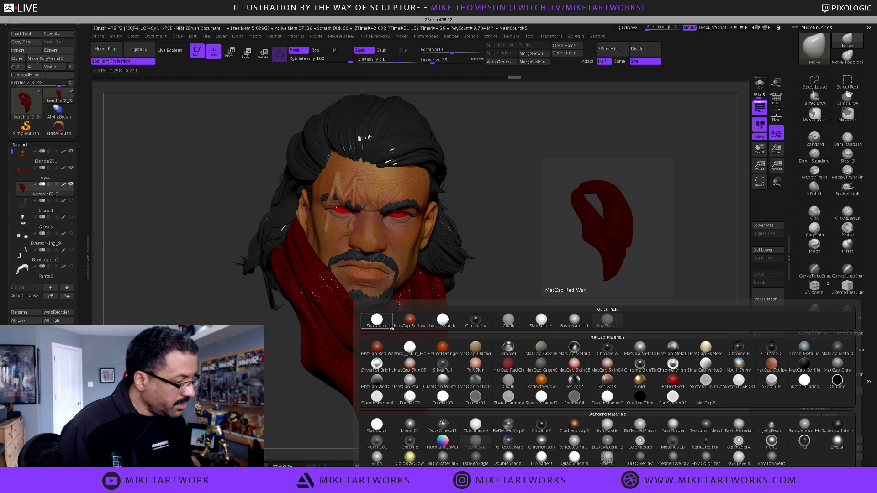
click(540, 320)
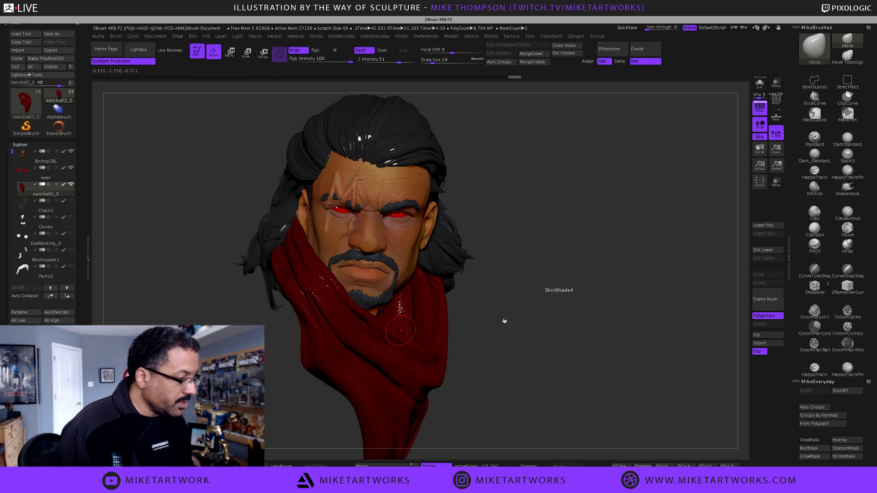
alt+click(452, 251)
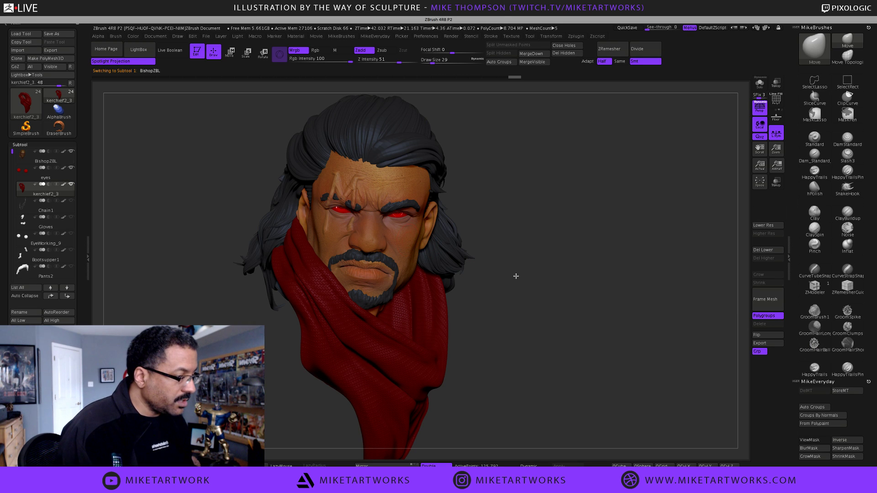
- Isolate the BishopZBL head in Solo mode and reduce the brush's draw size to 4
drag(581, 287, 581, 283)
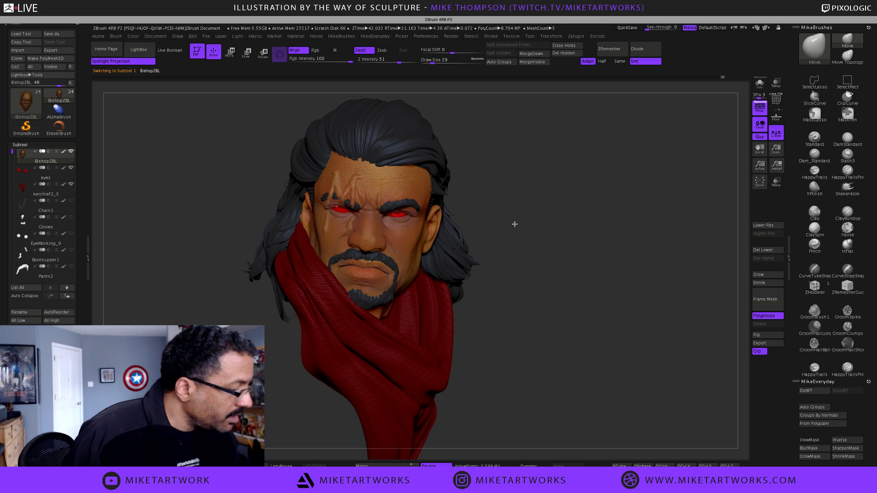
alt+drag(535, 255, 597, 294)
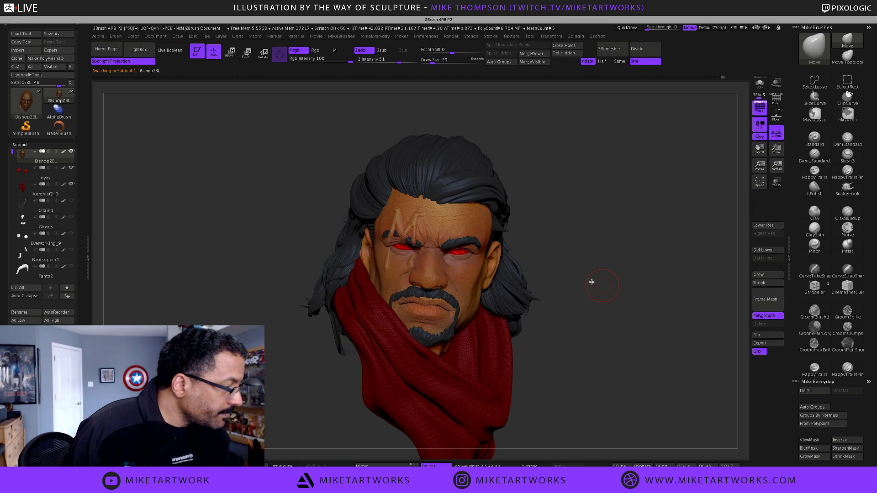
key(f)
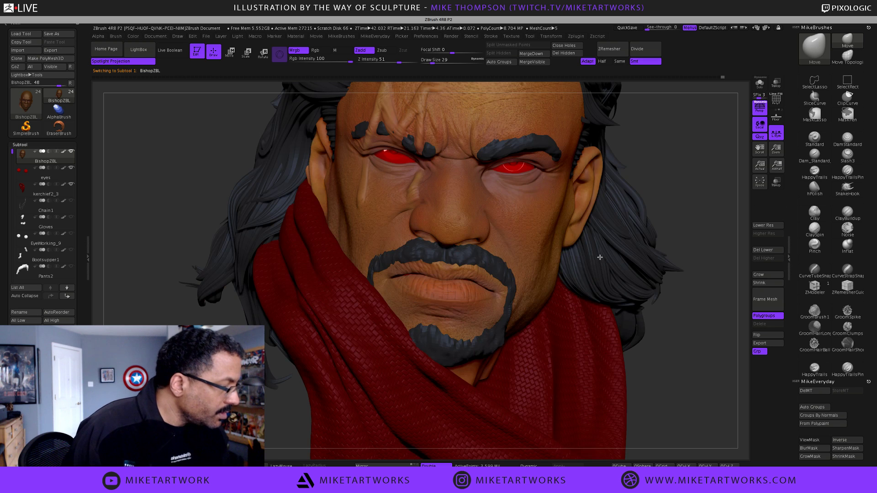
alt+drag(662, 245, 661, 244)
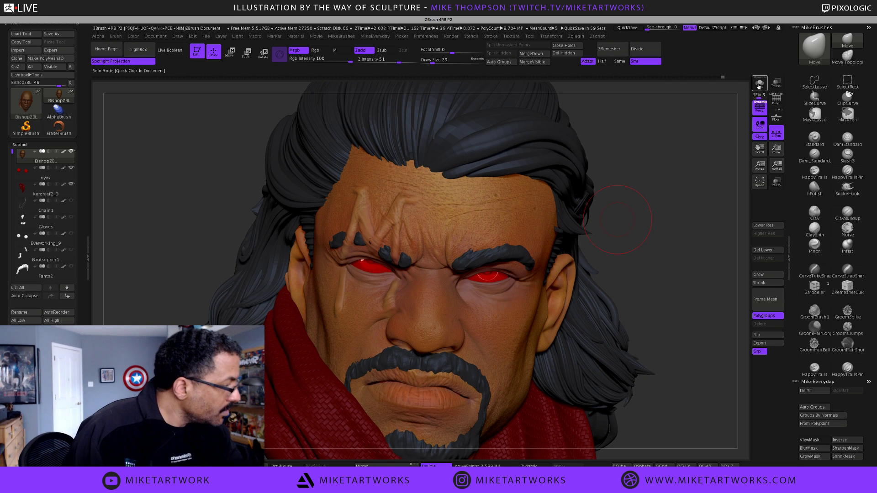
click(677, 166)
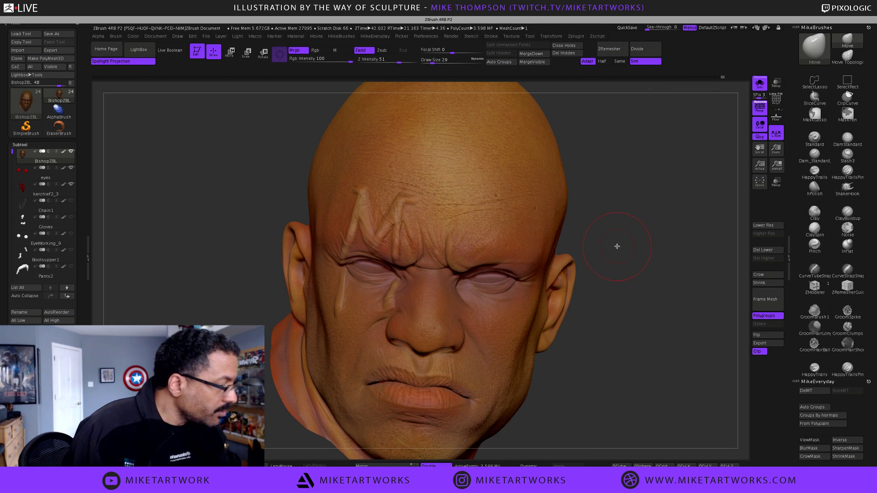
drag(636, 251, 610, 270)
key(s)
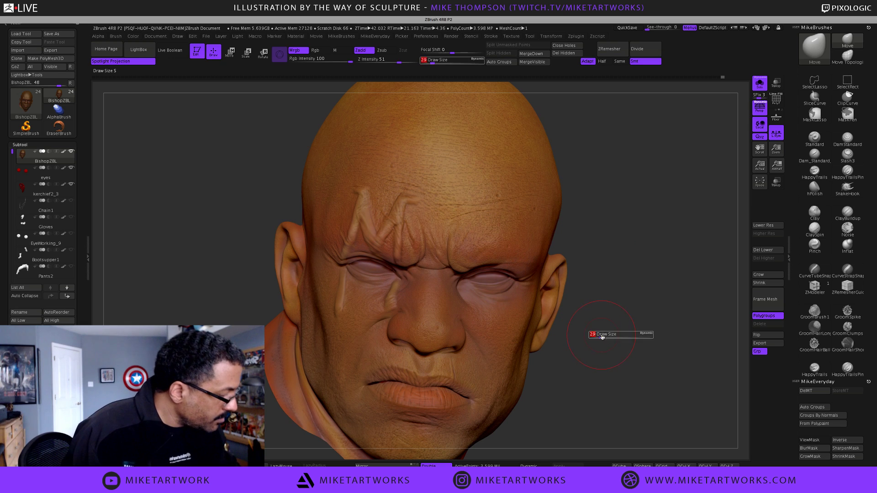
drag(601, 337, 593, 338)
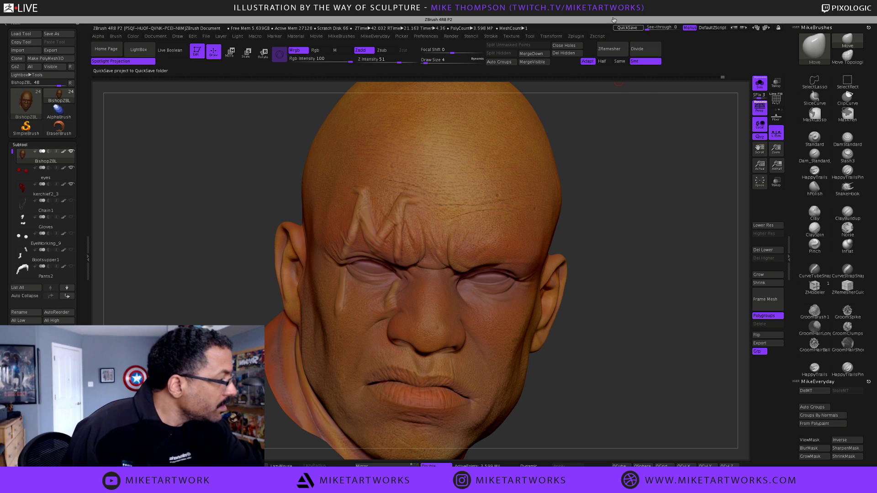
- Turn on Always On Top for the reference images and look over the actor and comic Bishop references
click(598, 9)
click(612, 83)
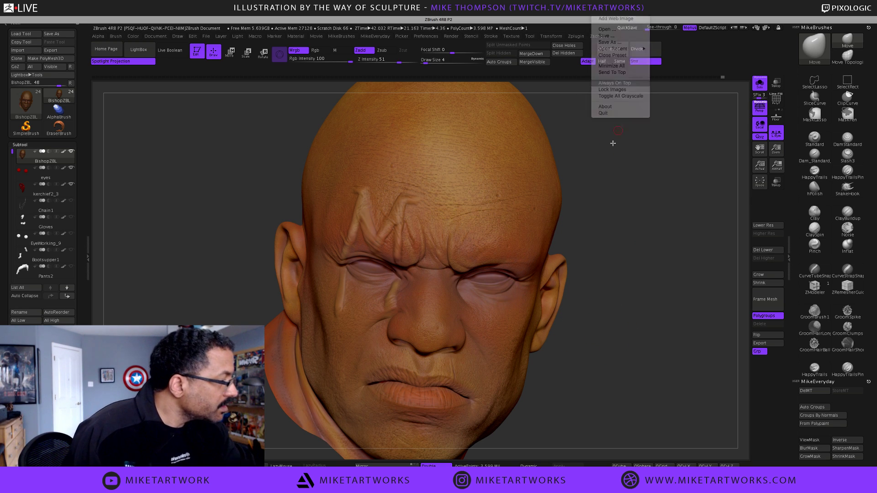
drag(377, 339, 114, 331)
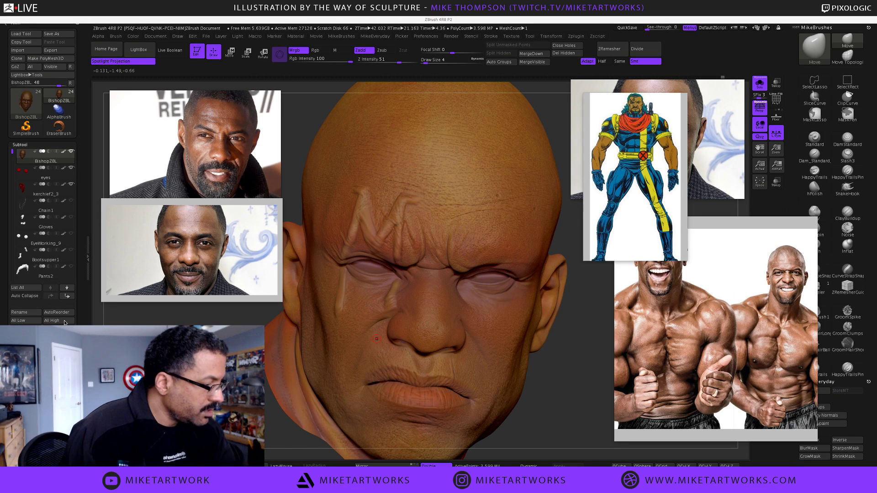
click(568, 334)
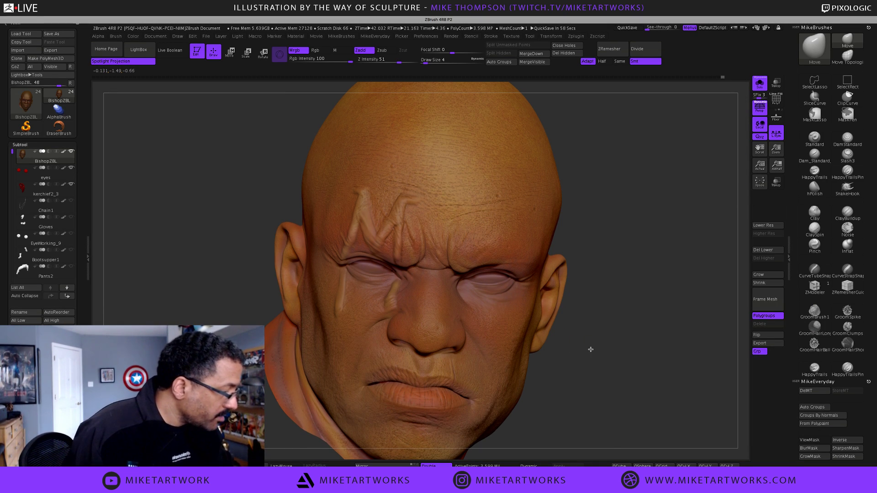
- Inspect the isolated head's painted skin up close, from the scarred brow down to the lips
scroll(591, 350, up, 4)
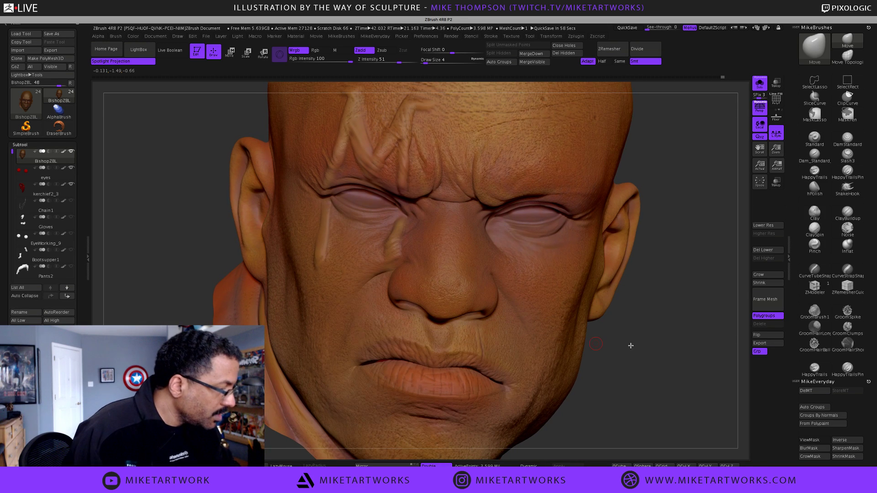
scroll(633, 366, up, 2)
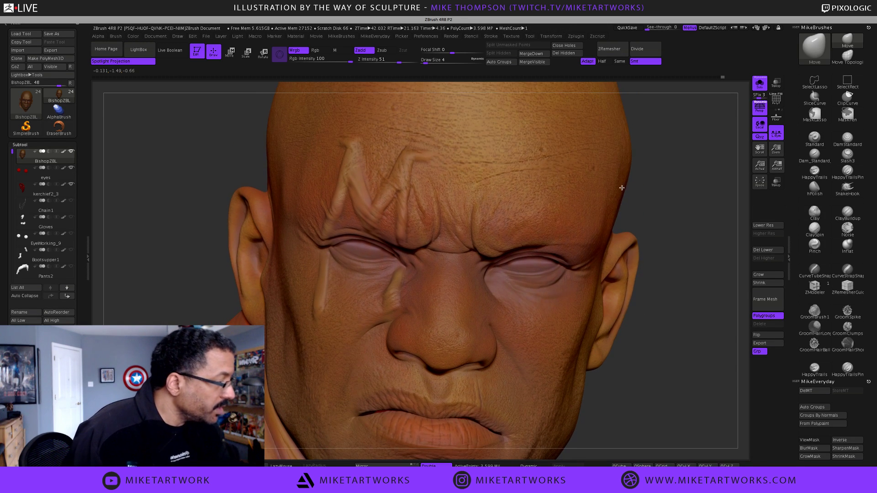
scroll(622, 188, up, 4)
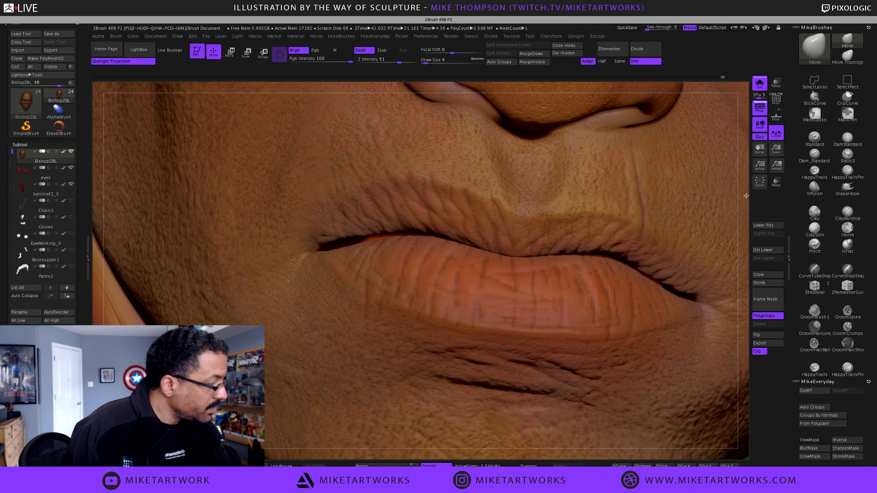
key(f)
drag(744, 187, 745, 196)
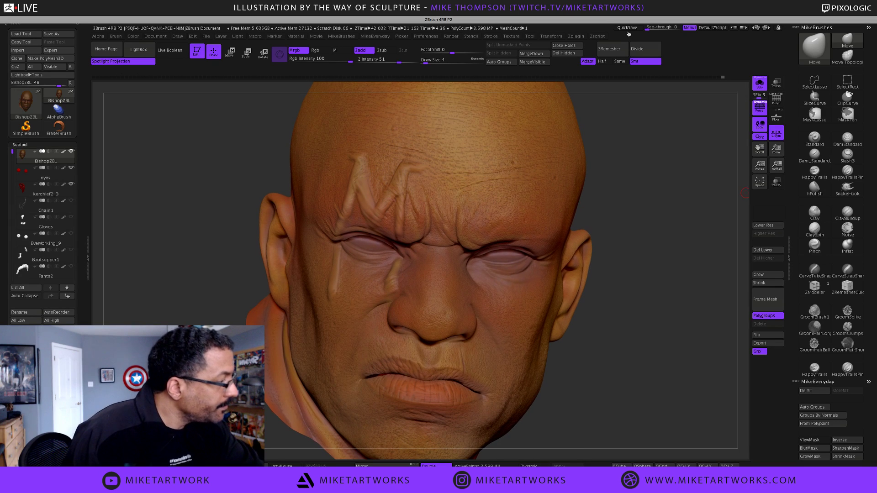
- Show the reference images on top of the canvas with Always On Top and move the comic reference down past the canvas's lower edge
right_click(593, 17)
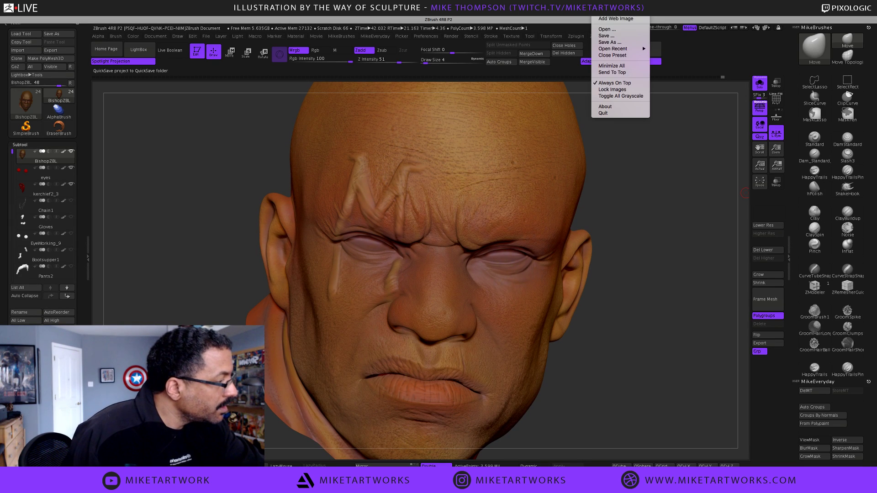
click(620, 82)
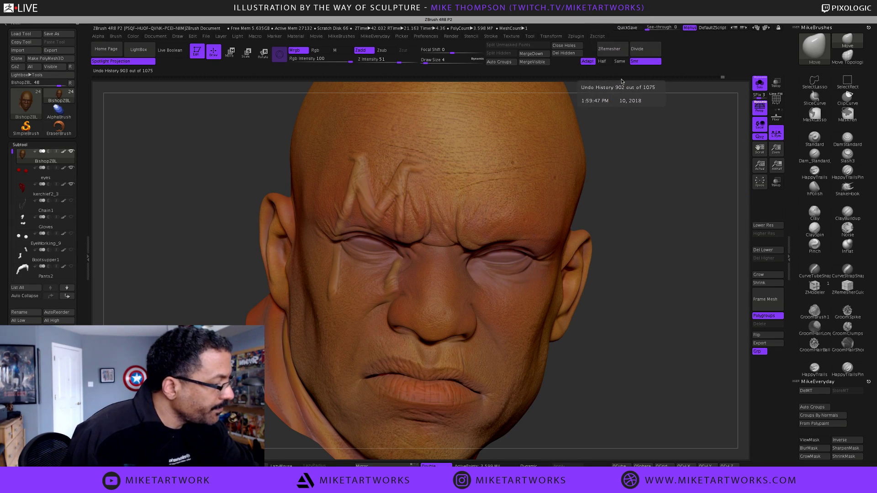
right_click(592, 16)
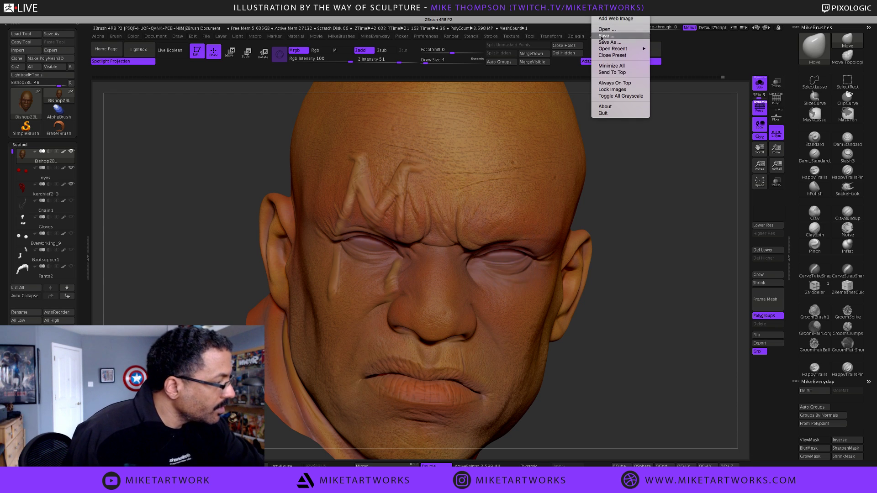
click(620, 84)
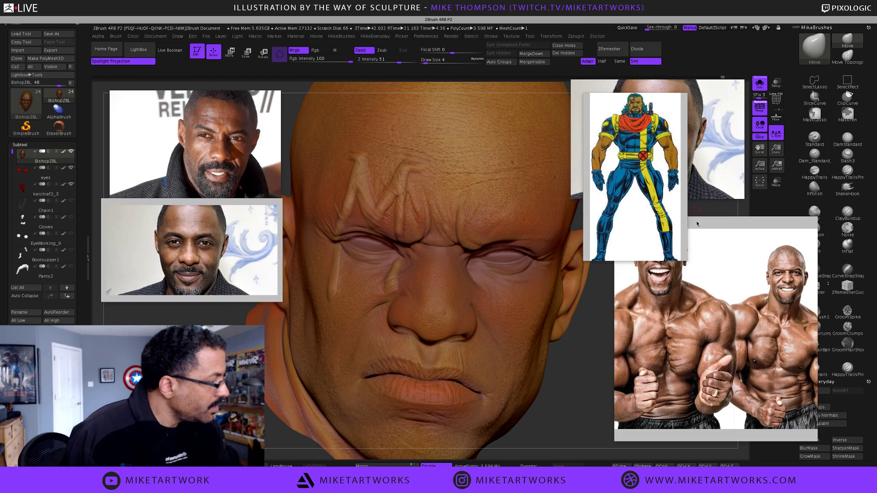
drag(641, 117, 585, 485)
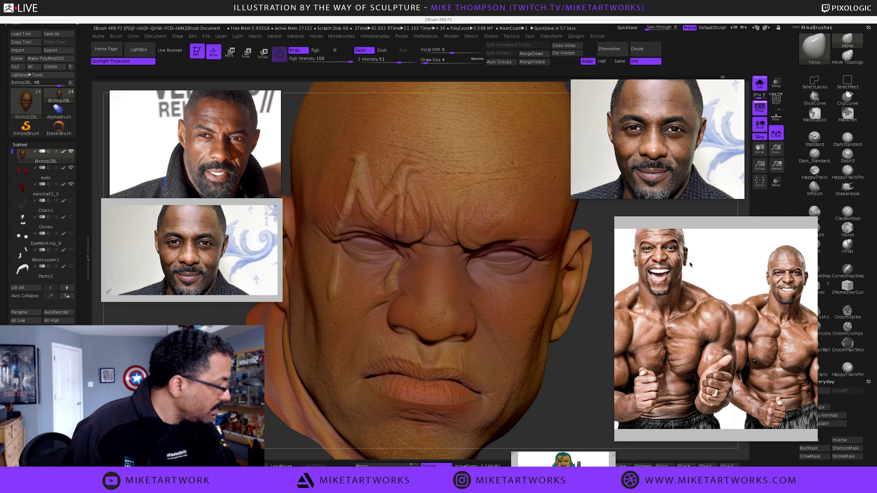
- Zoom the shirtless two-figure reference in on the laughing man's face and shoulders
scroll(688, 269, up, 3)
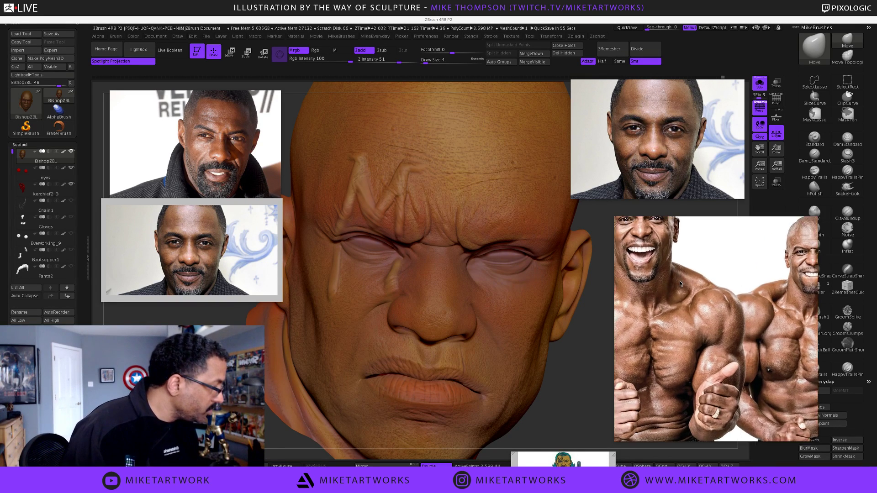
scroll(681, 285, up, 2)
scroll(663, 292, down, 4)
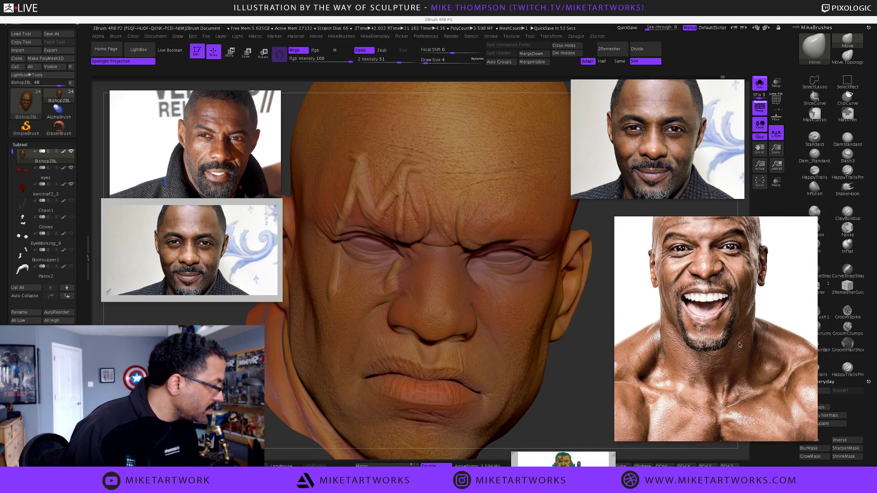
scroll(710, 359, up, 2)
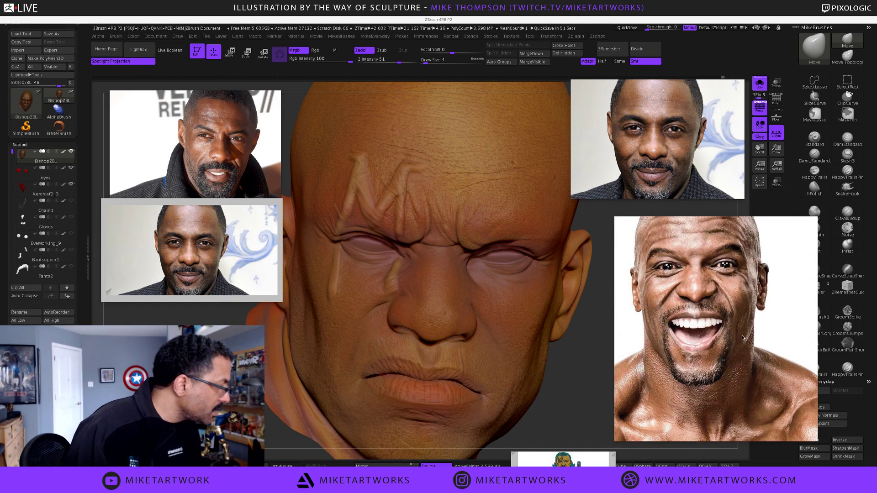
- Enlarge the smiling portrait reference and frame the faces up close in it and in the three-quarter portrait
scroll(675, 149, up, 3)
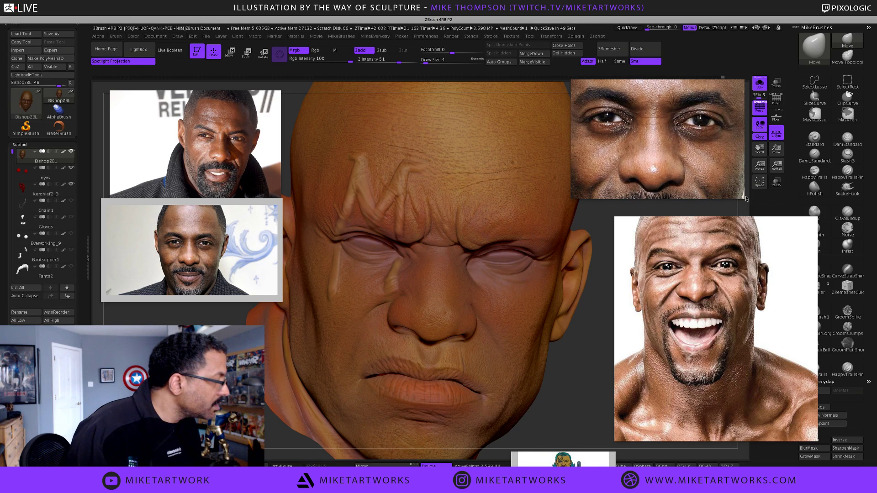
drag(747, 201, 798, 254)
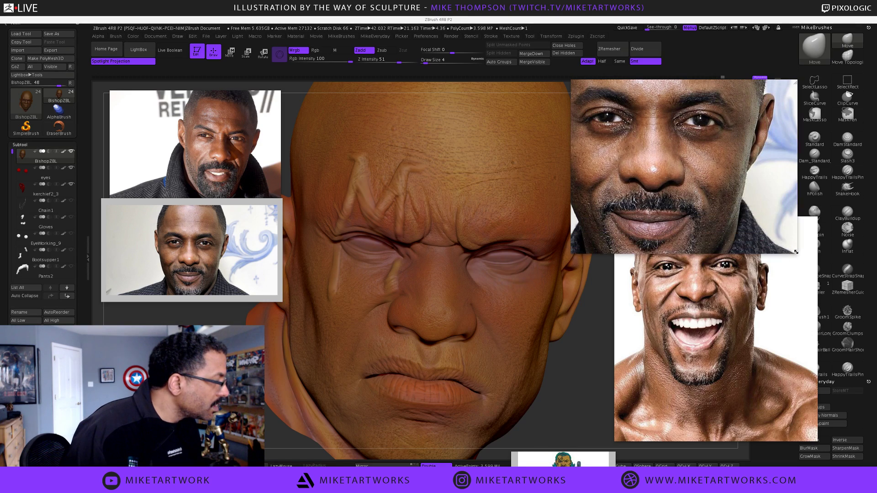
middle_drag(670, 206, 715, 203)
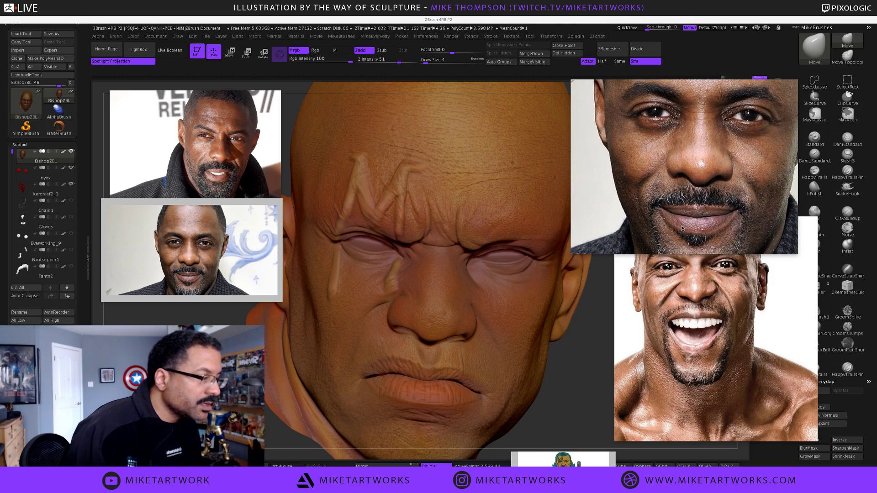
click(218, 152)
scroll(239, 155, up, 2)
scroll(239, 156, up, 3)
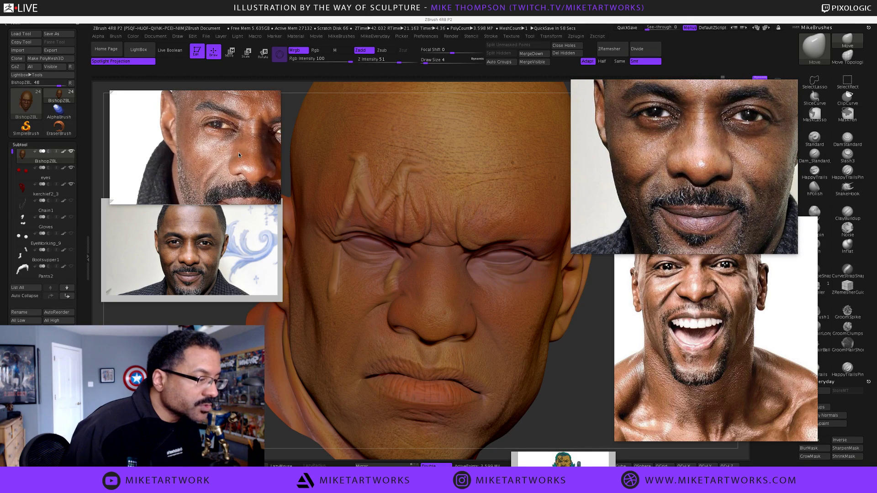
middle_drag(245, 152, 220, 160)
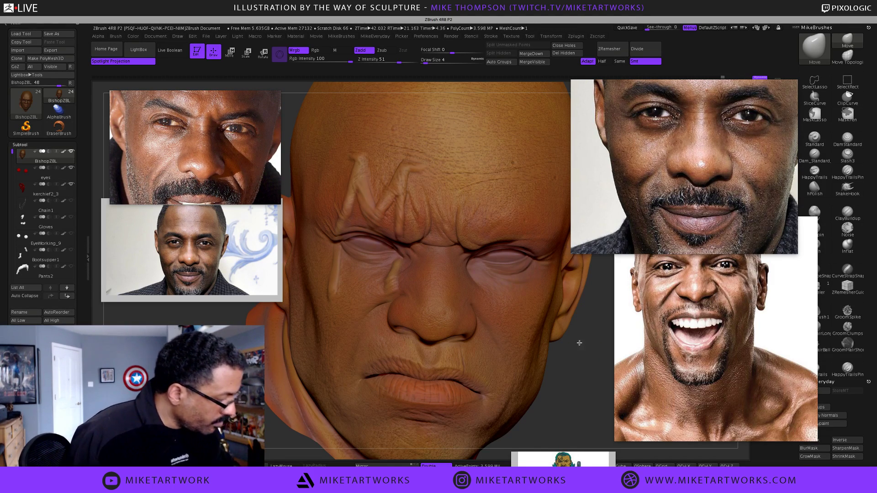
- Sample the brush colour from the skin beside the nose and darken it to a deep reddish brown
key(space)
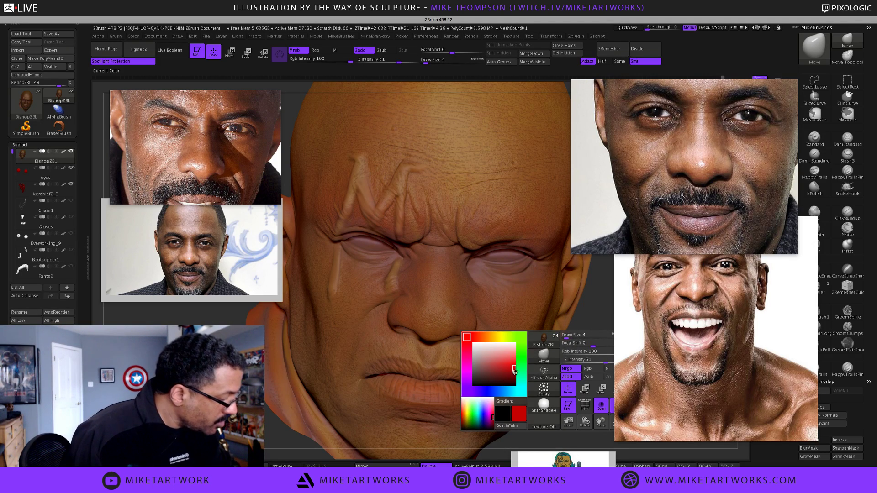
drag(511, 369, 479, 307)
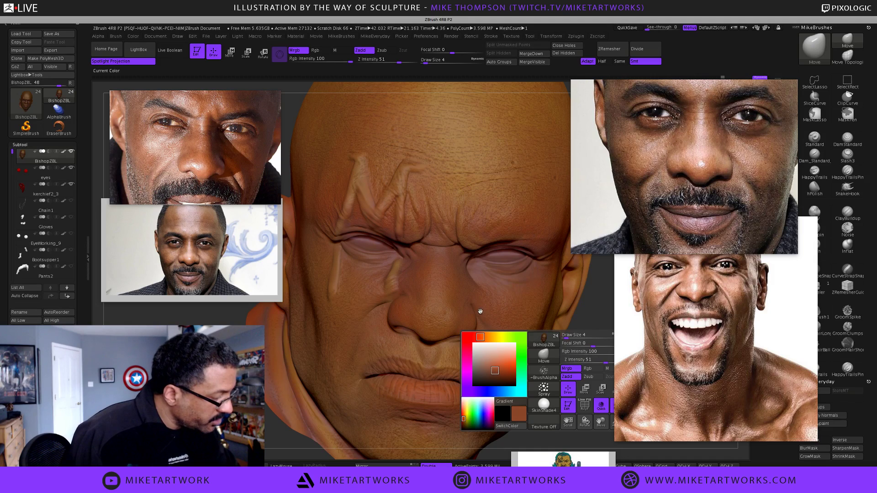
click(494, 377)
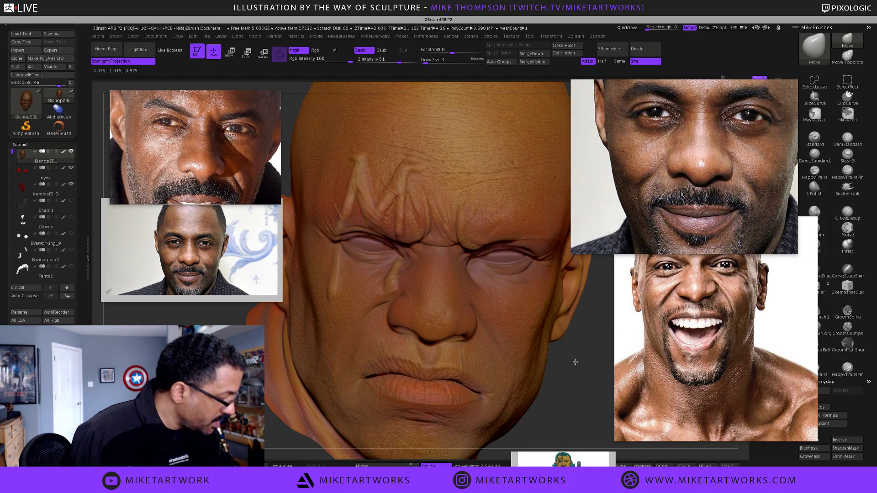
- Switch to the Standard brush with the Color Spray stroke and set its draw size to 9
drag(575, 362, 594, 301)
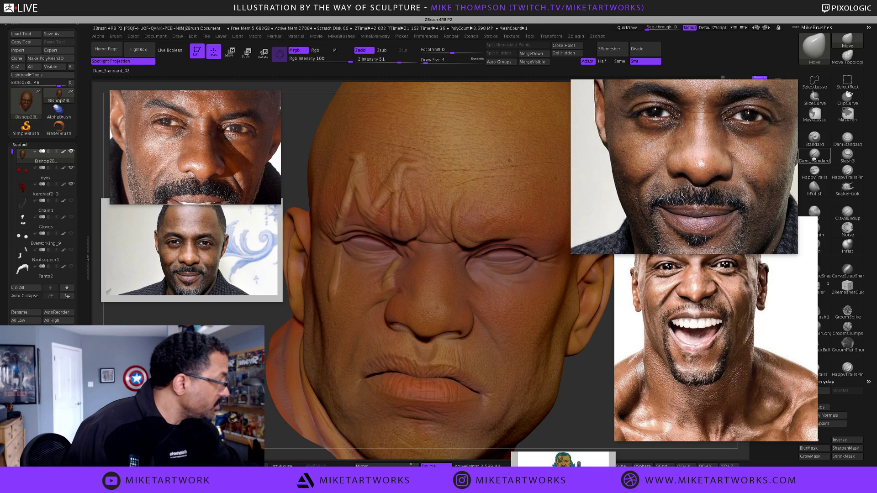
click(814, 139)
key(space)
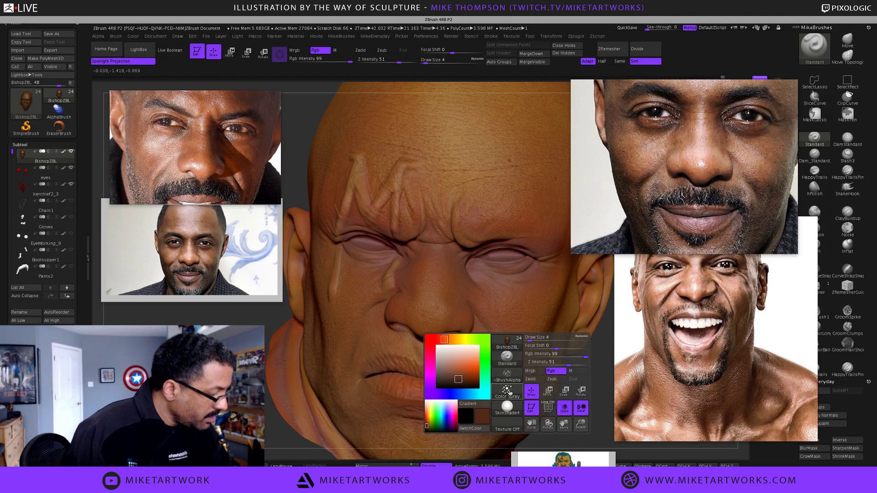
click(508, 391)
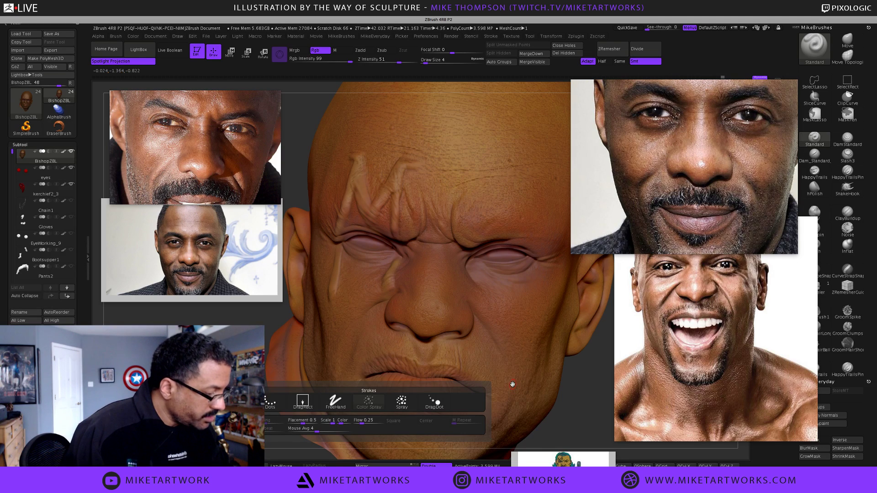
key(s)
drag(587, 387, 589, 386)
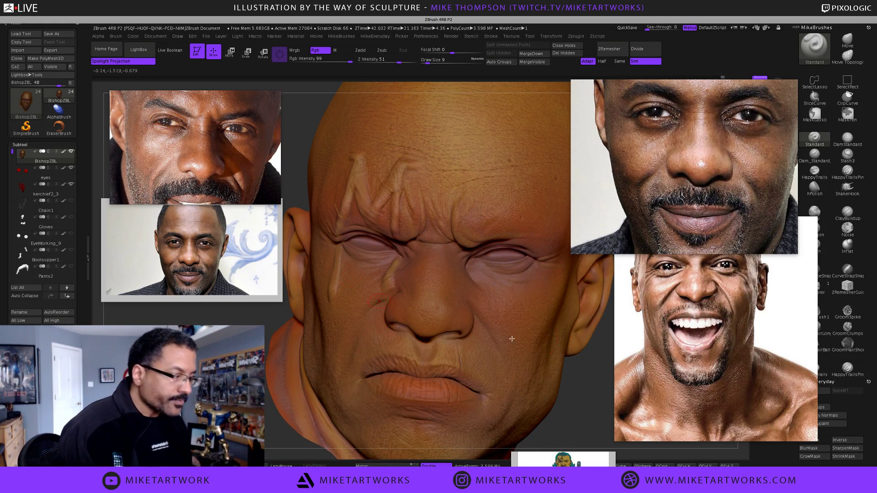
- Invert the head's mask back and forth to check for masked areas
key(space)
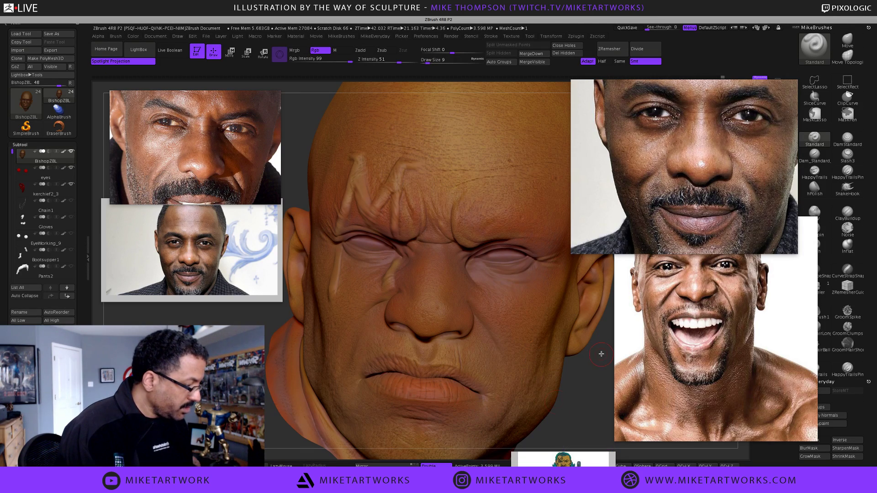
key(ctrl)
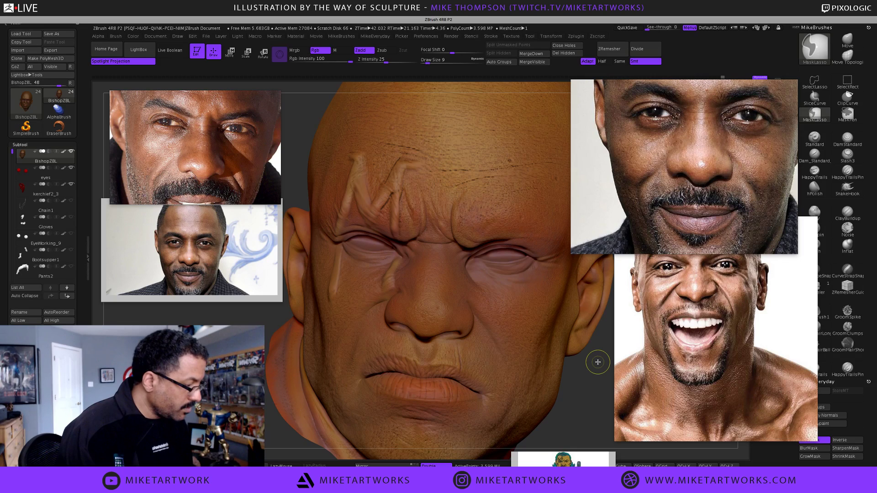
ctrl+click(598, 362)
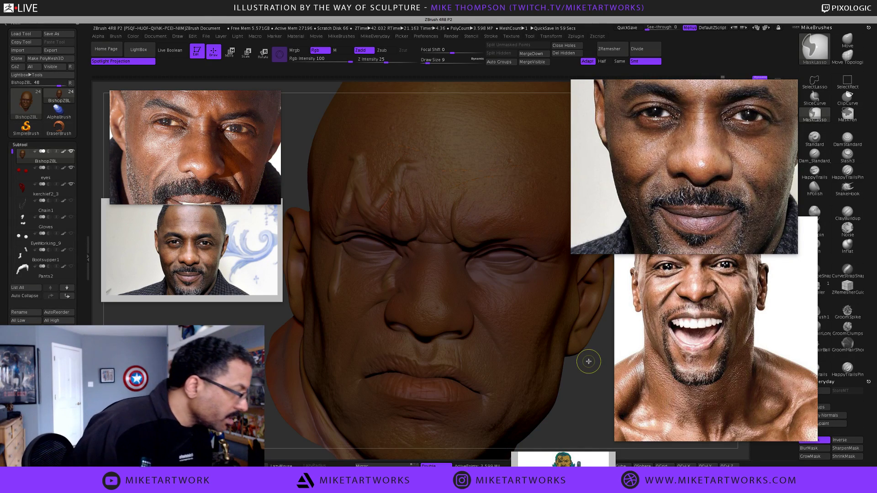
ctrl+click(588, 362)
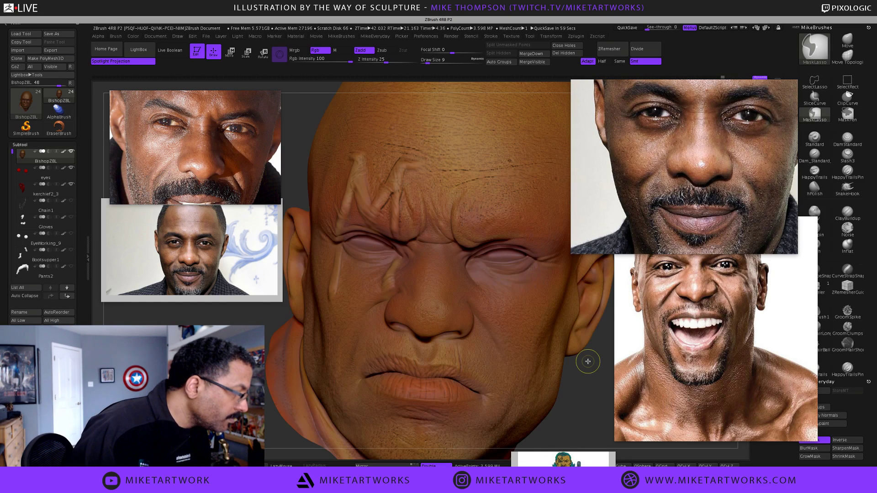
ctrl+click(588, 362)
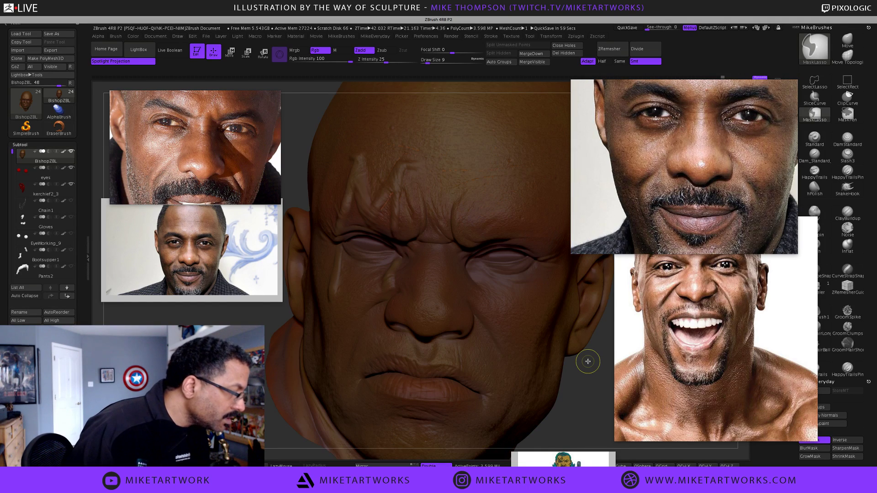
ctrl+click(588, 361)
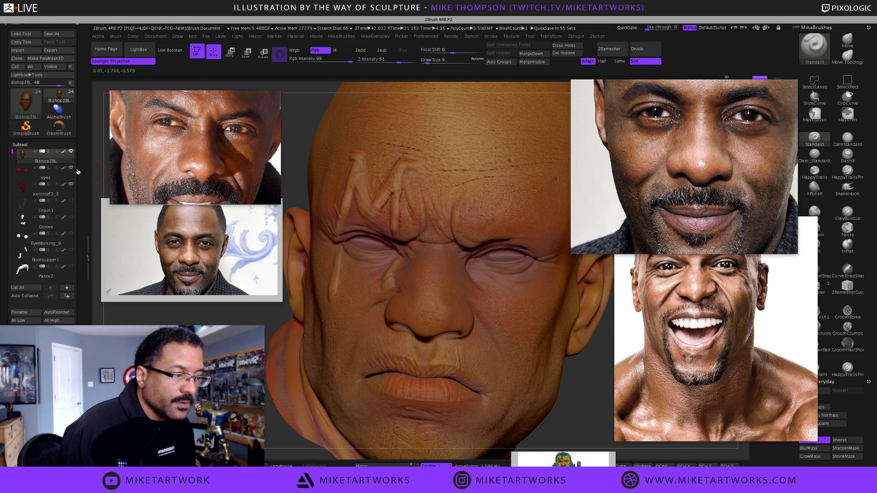
- Clear the mask from the BishopZBL head
click(24, 145)
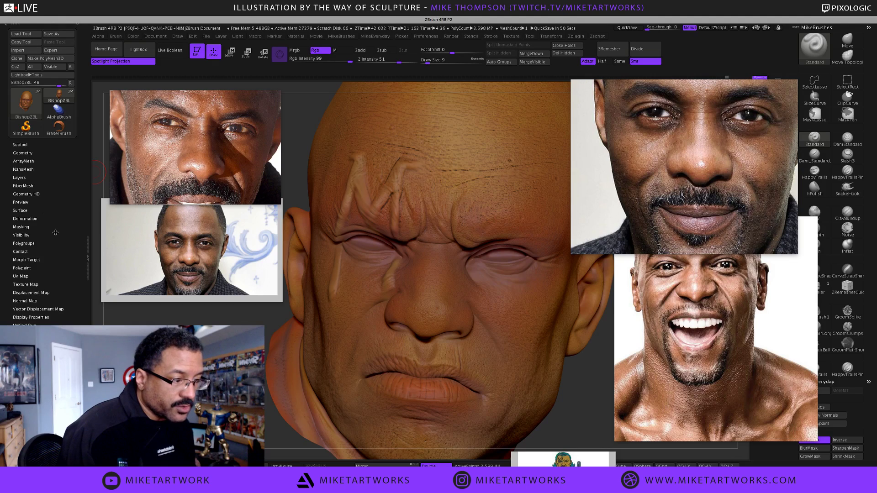
click(21, 227)
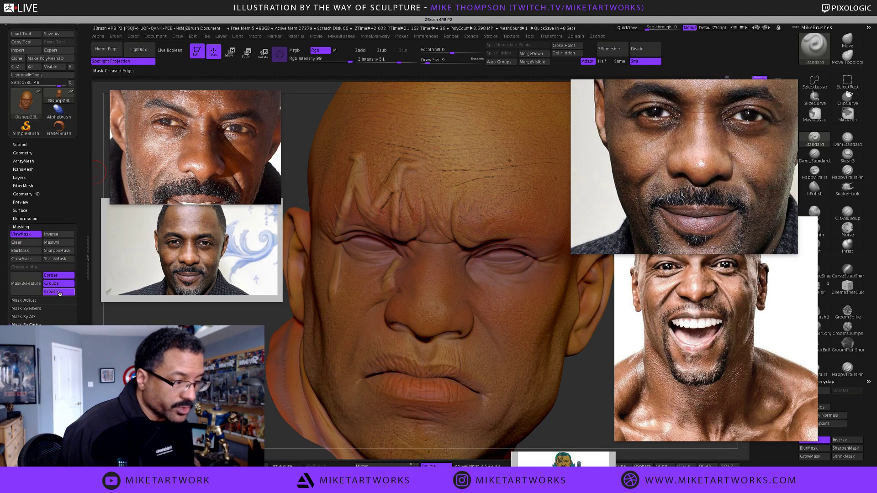
click(35, 246)
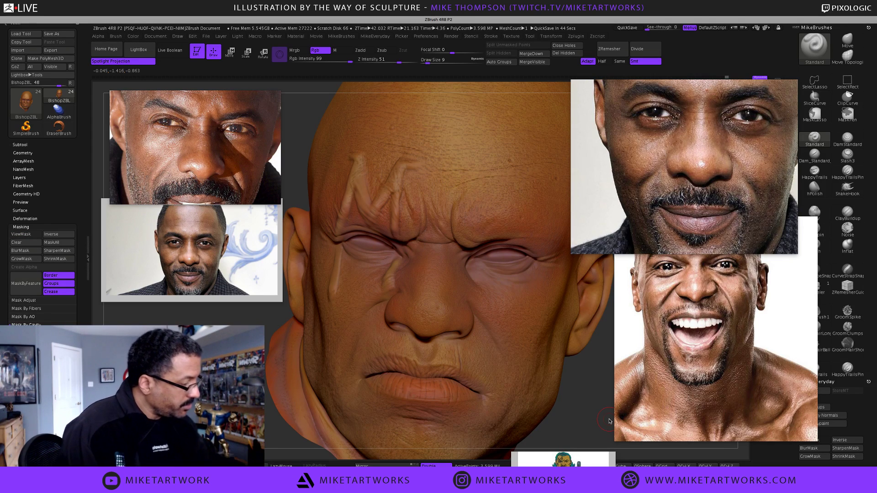
- Set the brush's draw size to 12 and its Rgb Intensity to 11
key(s)
drag(584, 385, 584, 384)
right_click(581, 383)
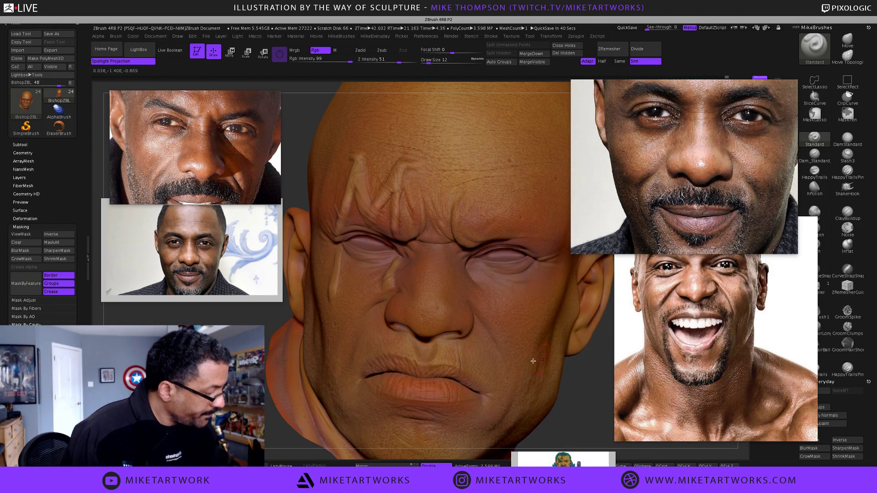
right_click(500, 327)
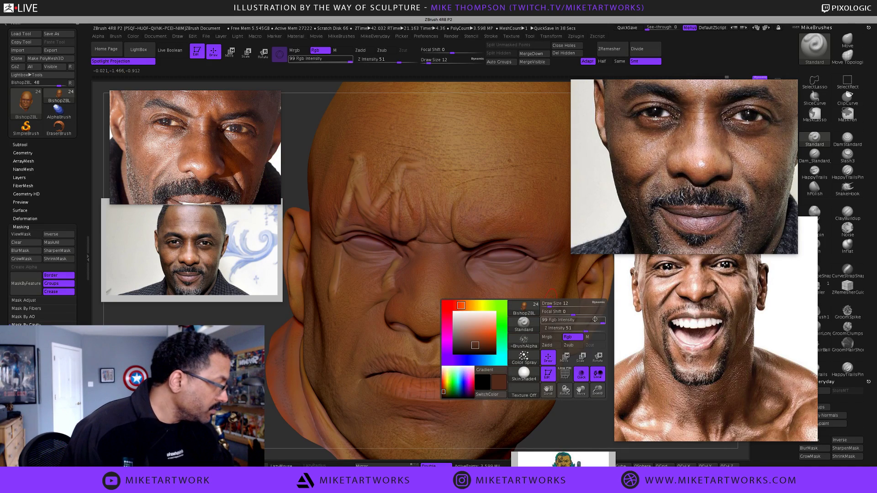
drag(602, 323, 563, 324)
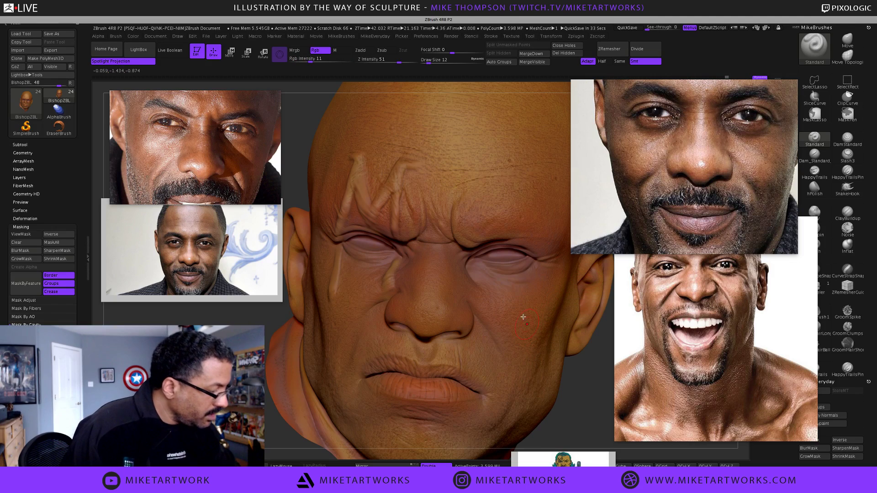
- Try spraying the dark brown down the side of the cheek in front of the ear, and undo the stroke
drag(567, 276, 552, 364)
key(ctrl+z)
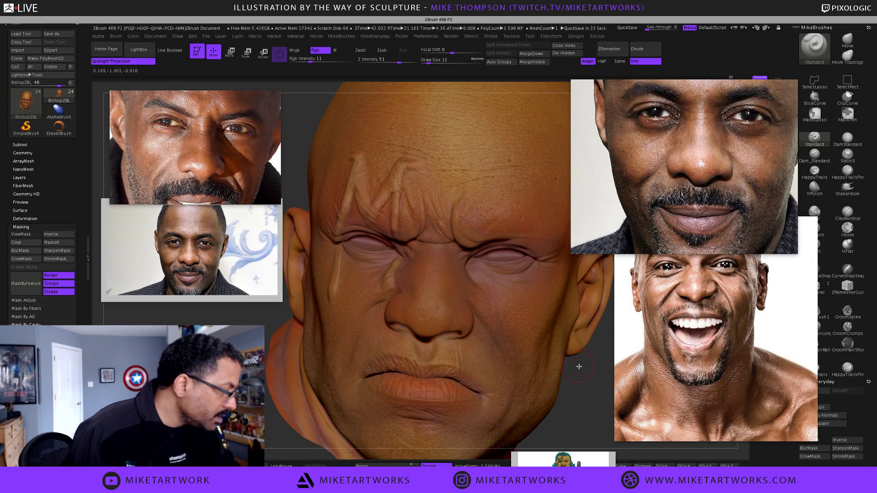
drag(579, 366, 593, 354)
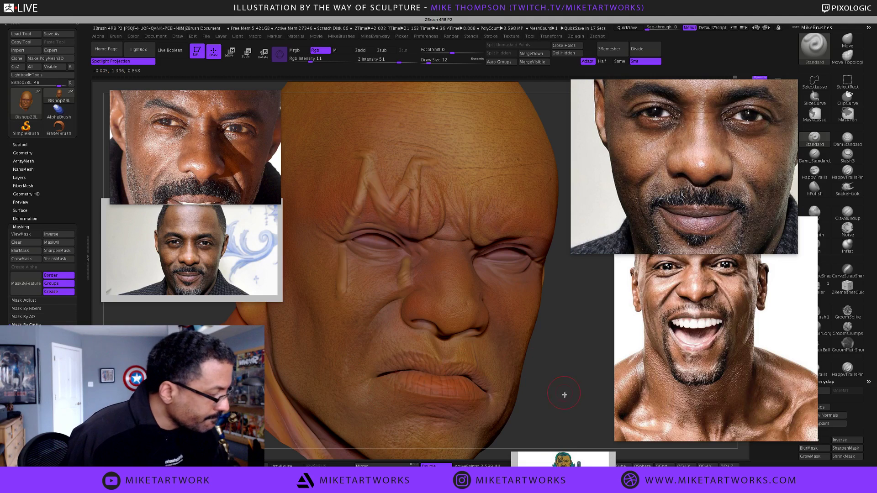
mouse_move(564, 396)
mouse_down()
mouse_move(558, 403)
mouse_move(451, 341)
mouse_up()
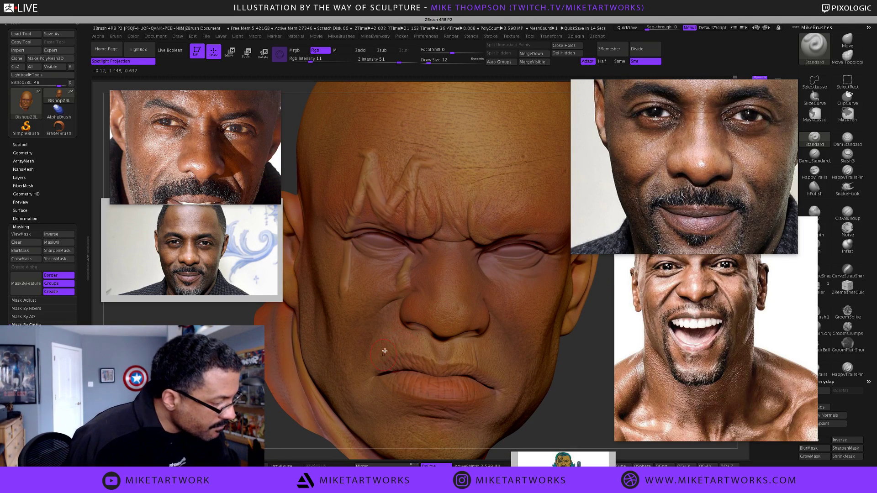
- Set the draw size to 11 and spray the dark brown around the nose and upper lip, comparing the face with the reference photos
key(s)
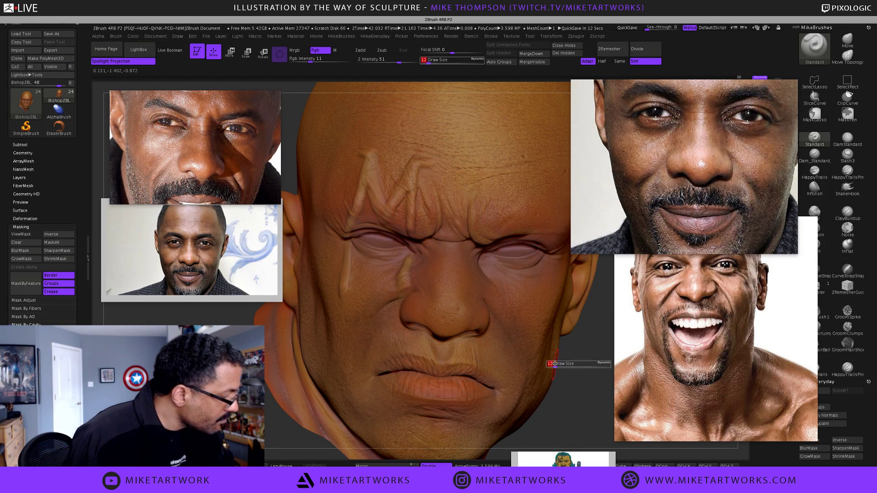
click(554, 366)
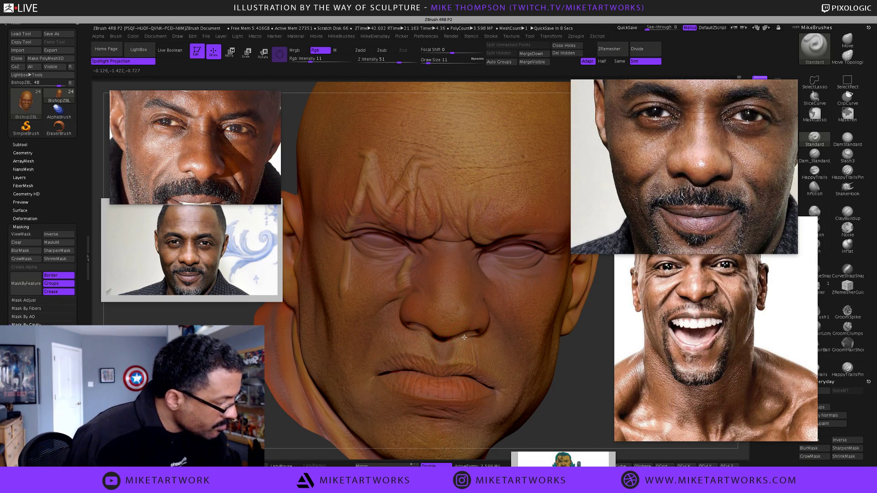
mouse_move(563, 344)
mouse_down()
mouse_move(503, 370)
mouse_move(509, 358)
mouse_up()
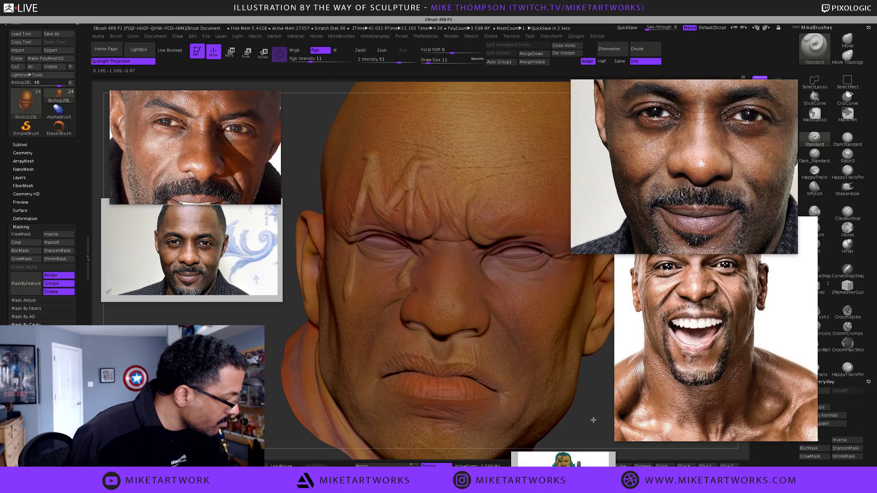
drag(595, 421, 580, 403)
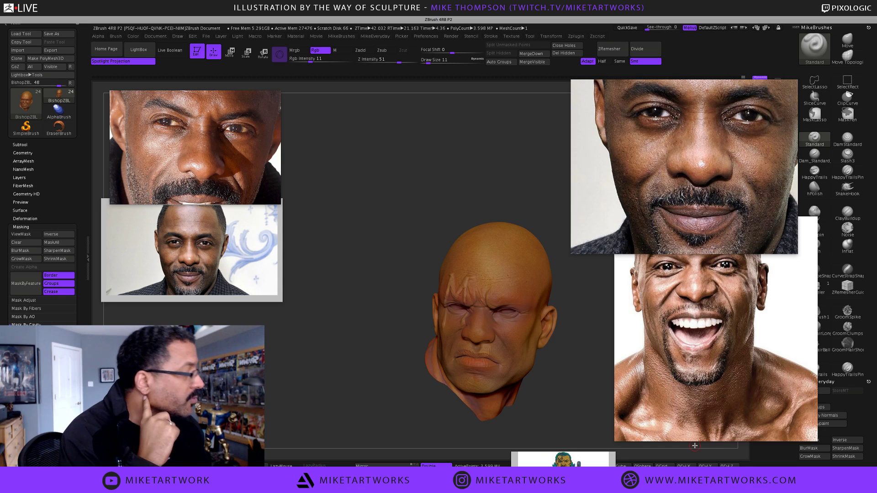
mouse_move(577, 391)
mouse_down()
mouse_move(588, 391)
mouse_move(588, 411)
mouse_up()
drag(573, 369, 578, 366)
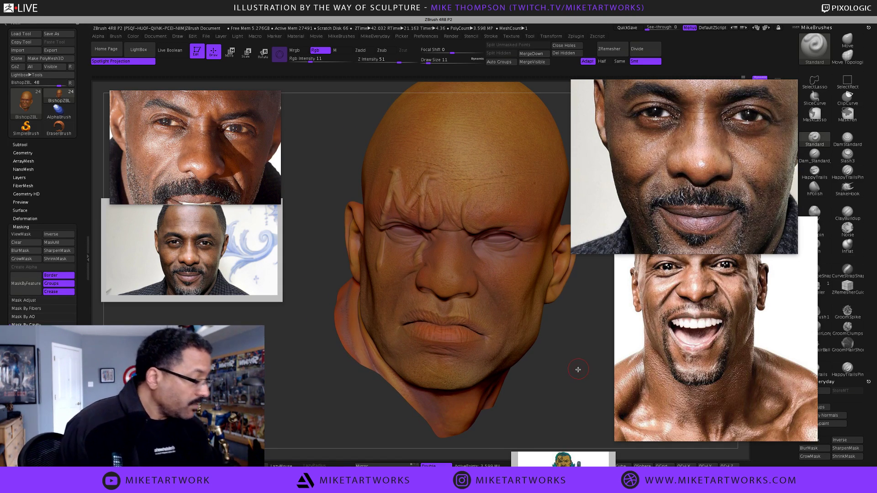
drag(568, 381, 572, 374)
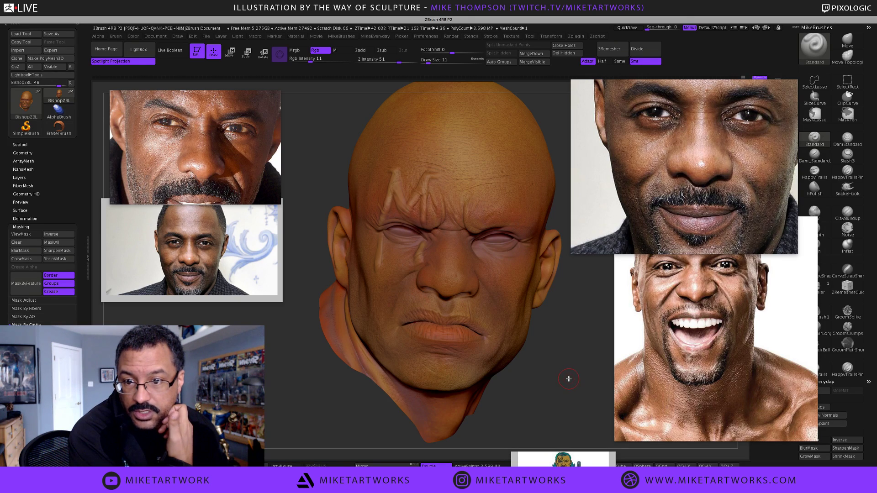
mouse_move(562, 392)
mouse_down()
mouse_move(569, 376)
mouse_move(577, 384)
mouse_move(522, 408)
mouse_up()
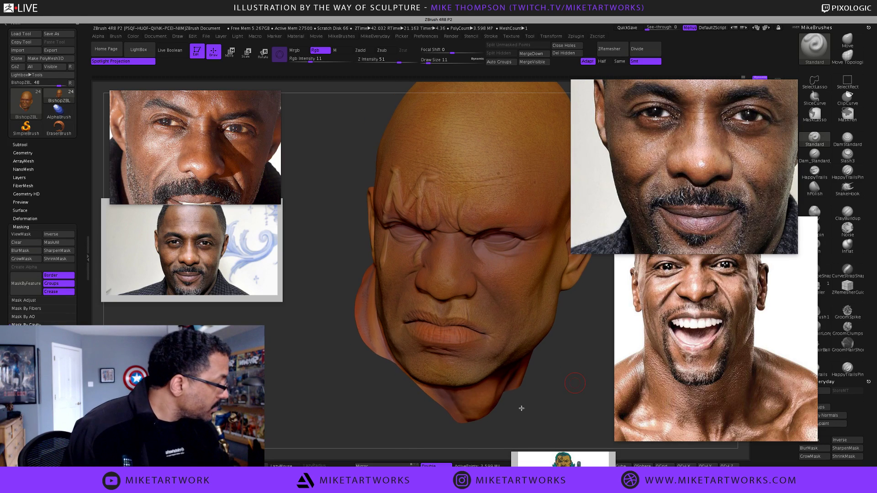
- Pick a slightly lighter, more saturated reddish brown as the brush colour and set the draw size to 25
key(space)
click(520, 346)
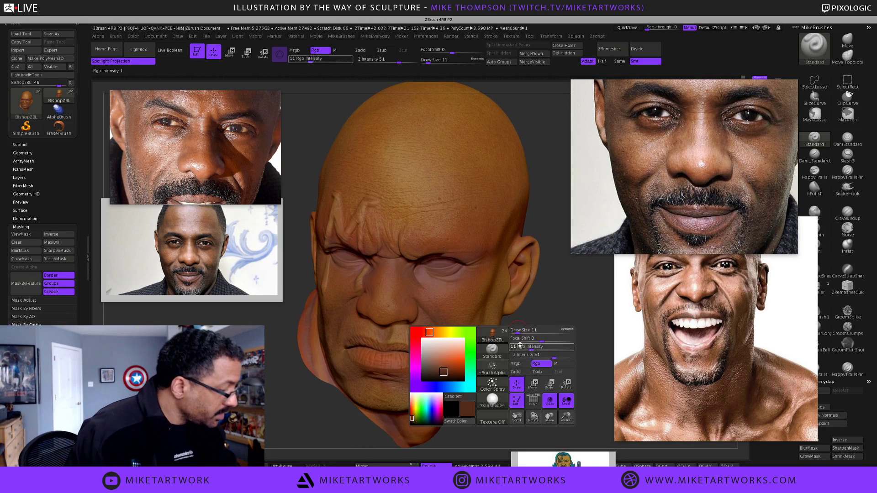
key(Return)
mouse_move(447, 372)
mouse_down()
mouse_move(449, 351)
mouse_move(448, 368)
mouse_move(454, 361)
mouse_up()
text(s25)
key(Return)
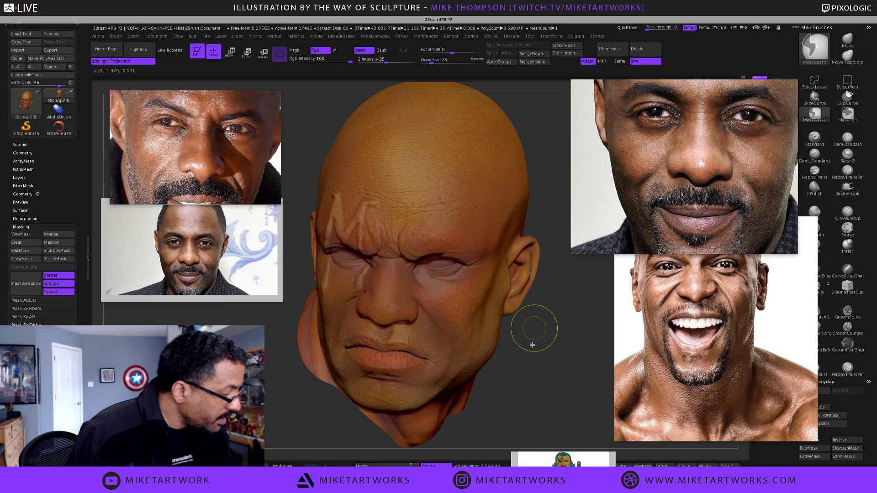
- Set the draw size to 11 and Rgb Intensity to 7, and spray the reddish brown softly over the cheek beside the nose
text(s8)
key(BackSpace)
text(11)
key(Return)
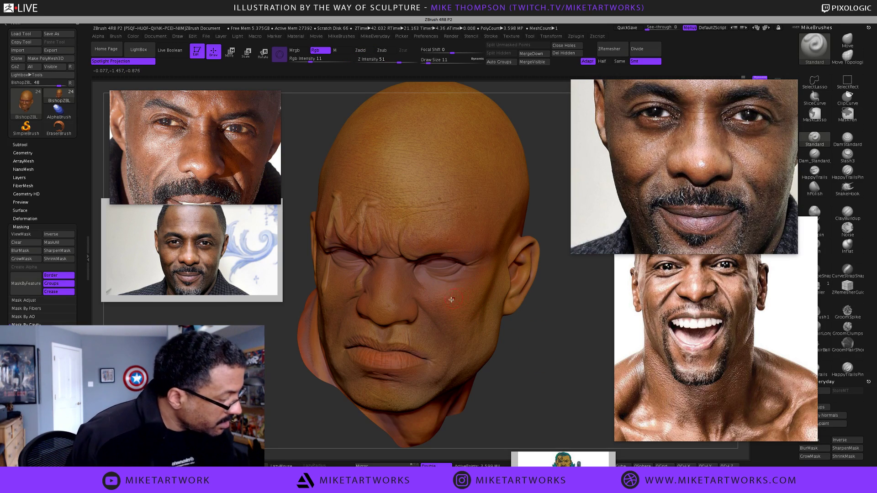
key(space)
drag(523, 320, 517, 320)
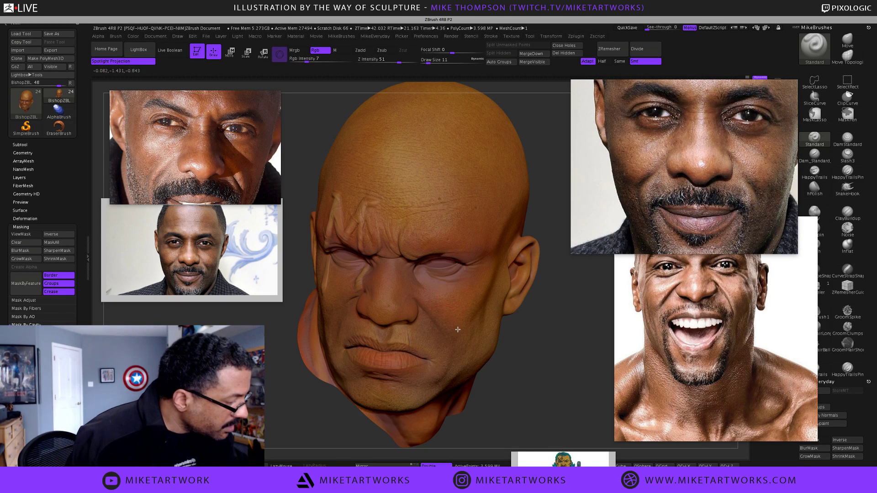
drag(539, 359, 537, 367)
drag(539, 359, 538, 359)
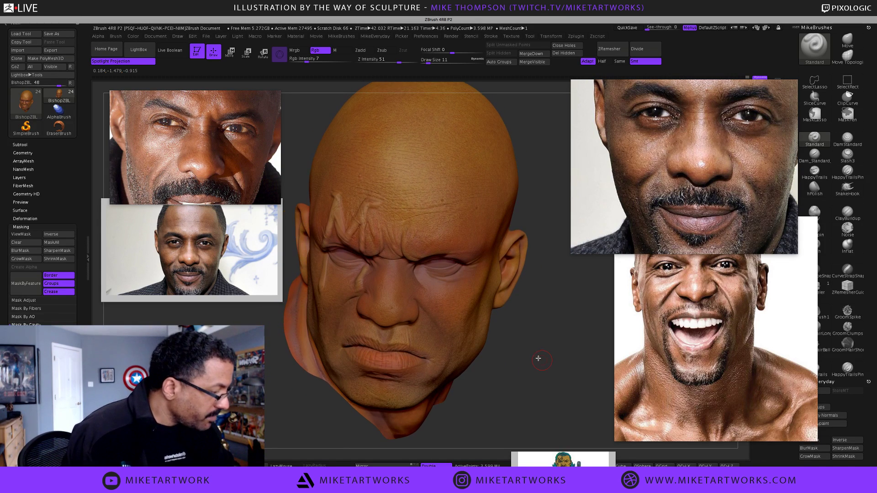
- Pick an orange tone as the brush colour and tint the skin around the nose and eyes
key(ctrl)
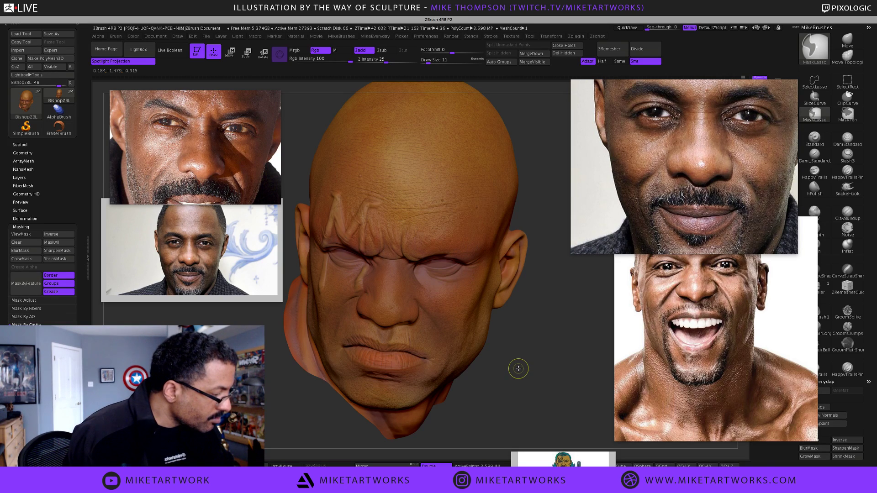
mouse_move(523, 352)
mouse_down()
mouse_move(532, 325)
mouse_move(548, 387)
mouse_up()
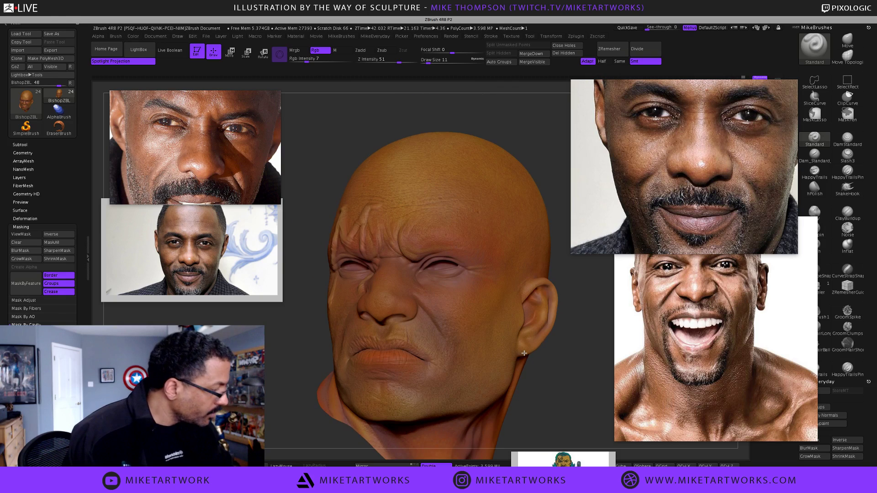
key(space)
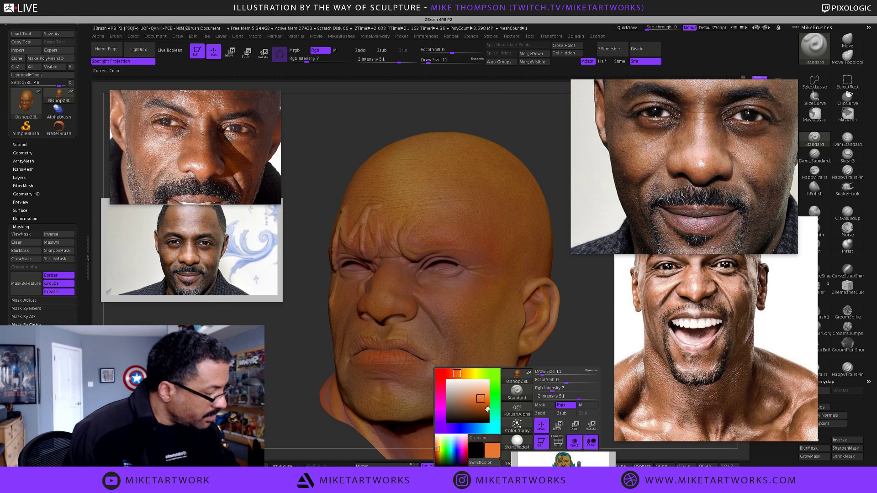
key(space)
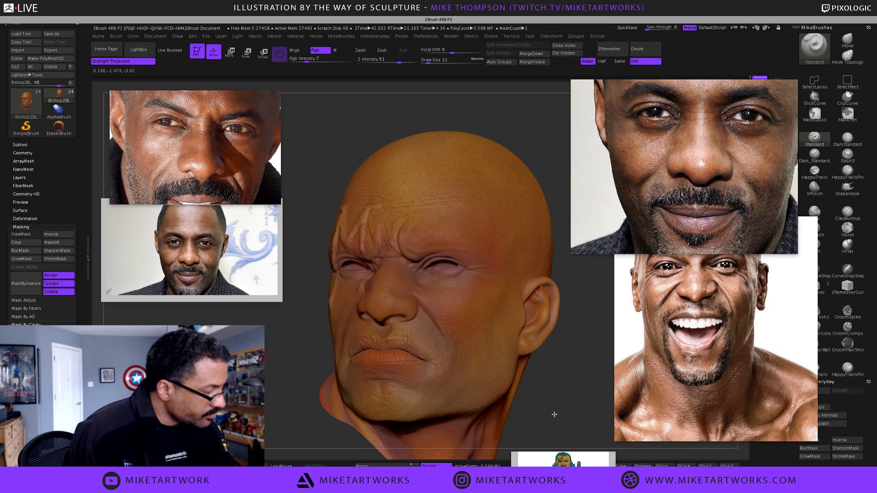
mouse_move(555, 301)
mouse_down()
mouse_move(554, 413)
mouse_move(529, 374)
mouse_up()
key(space)
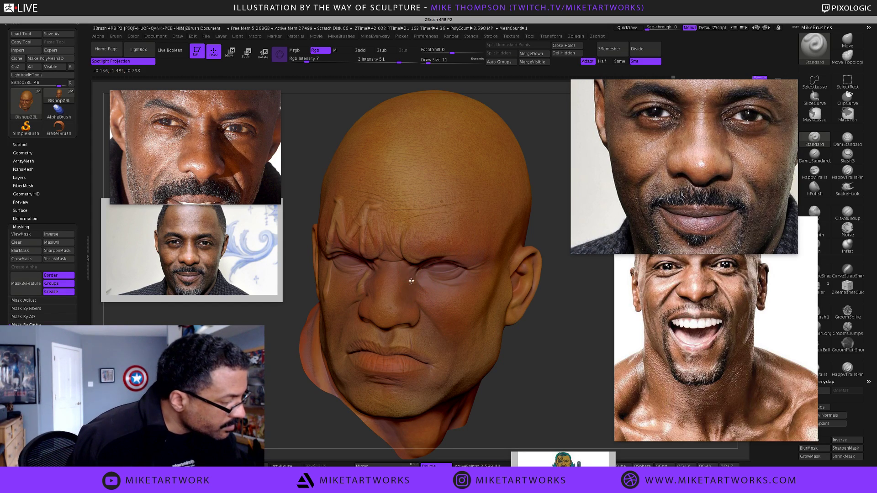
drag(542, 362, 581, 362)
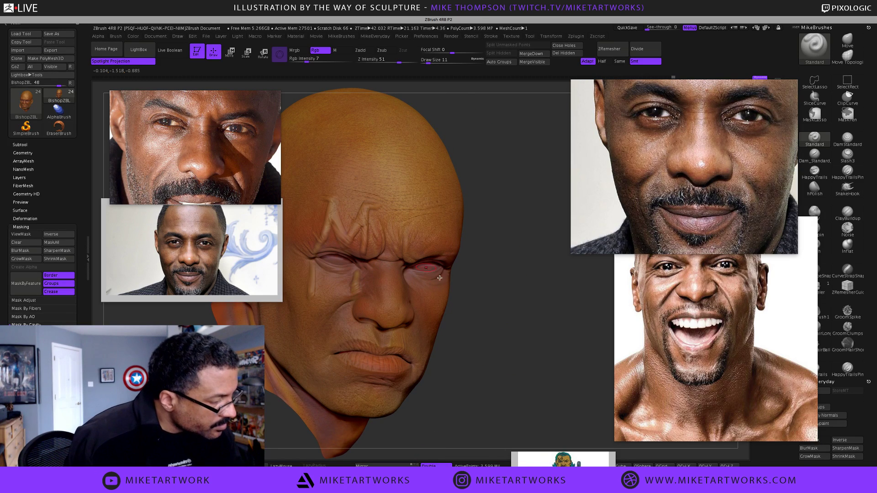
mouse_move(480, 348)
mouse_down()
mouse_move(461, 352)
mouse_move(475, 349)
mouse_up()
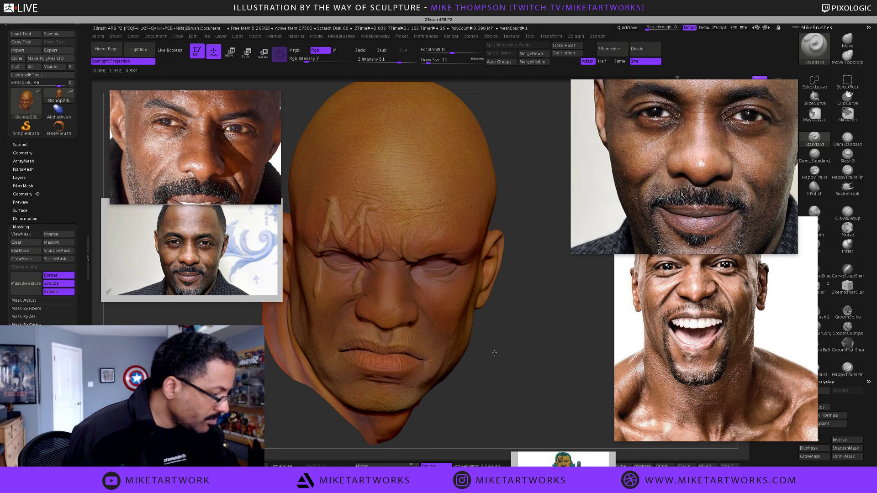
- Choose a more muted brush colour, set the draw size to 7 and spray around the nostril
mouse_move(491, 352)
mouse_down()
mouse_move(466, 352)
mouse_move(519, 368)
mouse_move(505, 372)
mouse_up()
key(space)
mouse_move(443, 395)
mouse_down()
mouse_move(427, 370)
mouse_move(431, 399)
mouse_up()
text(s7)
key(Return)
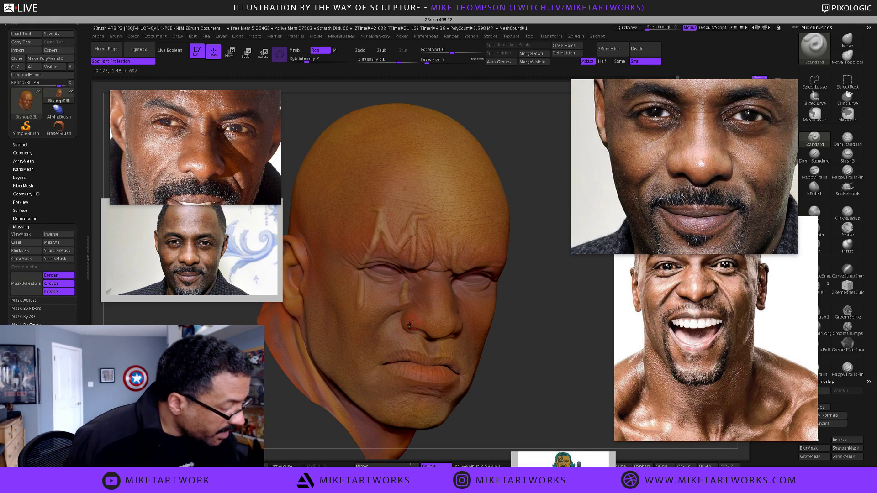
- Set the draw size to 5 and spray along the fold between the nose and the cheek on the scarred side
mouse_move(529, 373)
mouse_down()
mouse_move(528, 330)
mouse_move(507, 327)
mouse_move(545, 347)
mouse_move(563, 345)
mouse_up()
key(s)
click(543, 348)
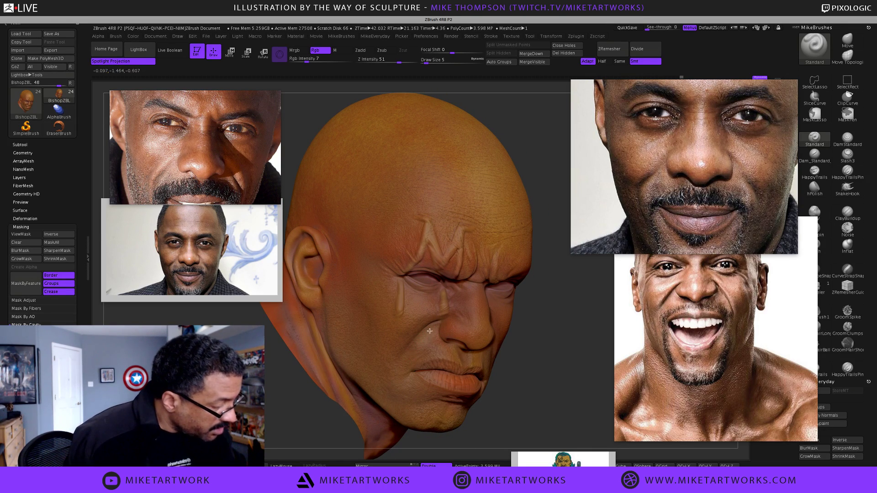
drag(544, 378, 505, 349)
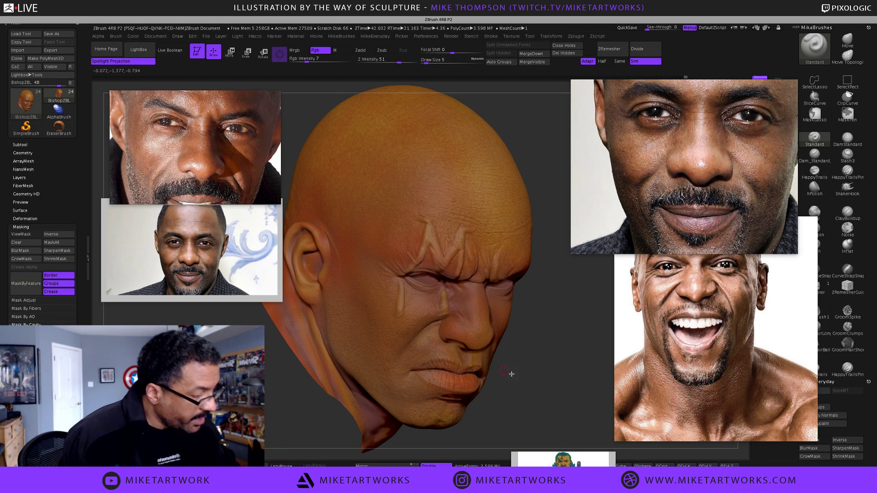
mouse_move(512, 374)
mouse_down()
mouse_move(546, 377)
mouse_move(535, 382)
mouse_move(528, 373)
mouse_move(532, 382)
mouse_move(409, 355)
mouse_up()
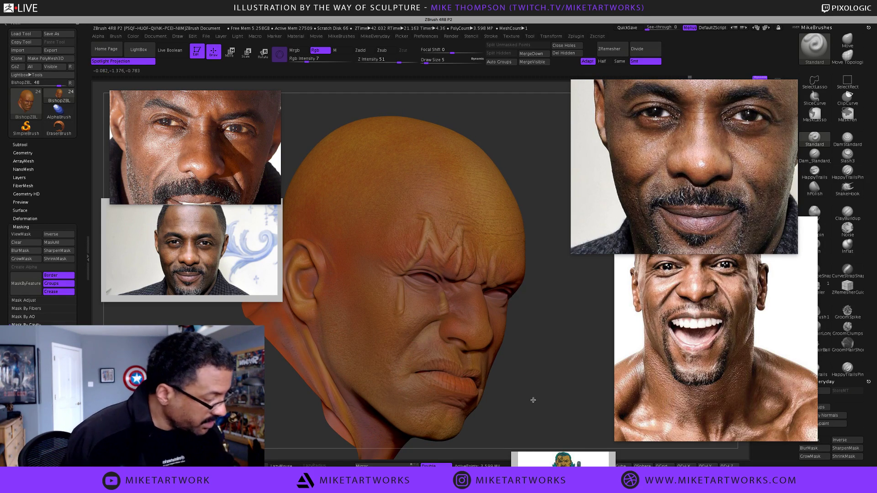
mouse_move(533, 400)
mouse_down()
mouse_move(562, 372)
mouse_move(536, 380)
mouse_up()
- Set the draw size to 7 and spray the cheek fold beside the nose on the unscarred side
key(s)
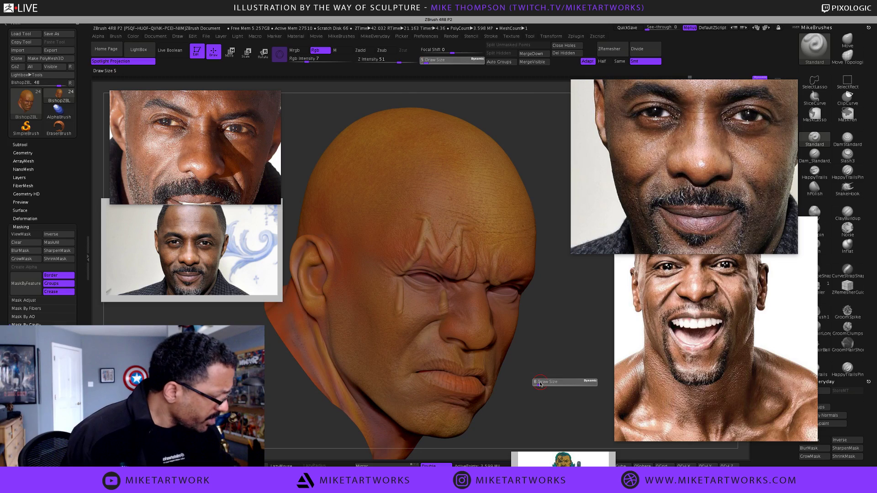
mouse_move(548, 316)
mouse_down()
mouse_move(571, 365)
mouse_move(593, 365)
mouse_up()
key(s)
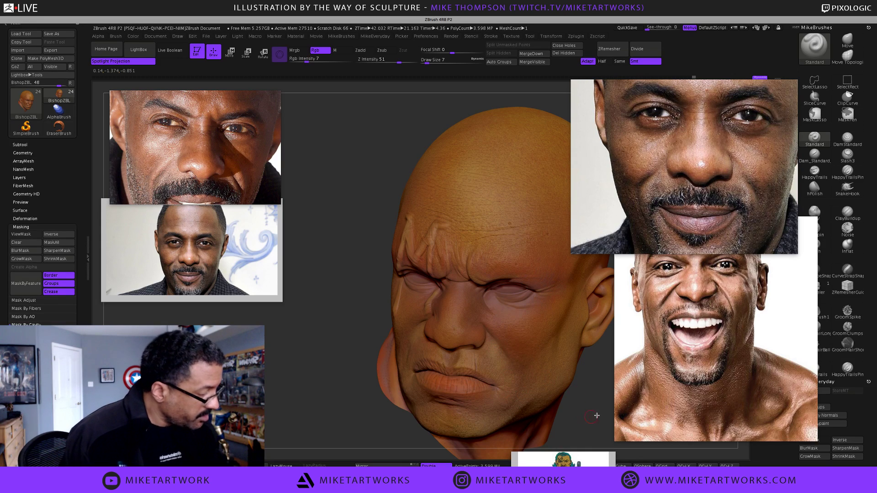
alt+drag(599, 414, 568, 388)
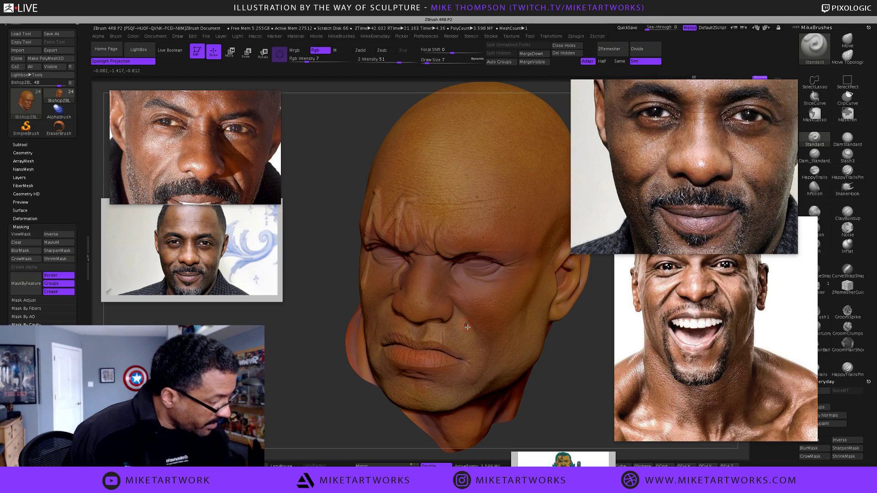
drag(570, 366, 558, 370)
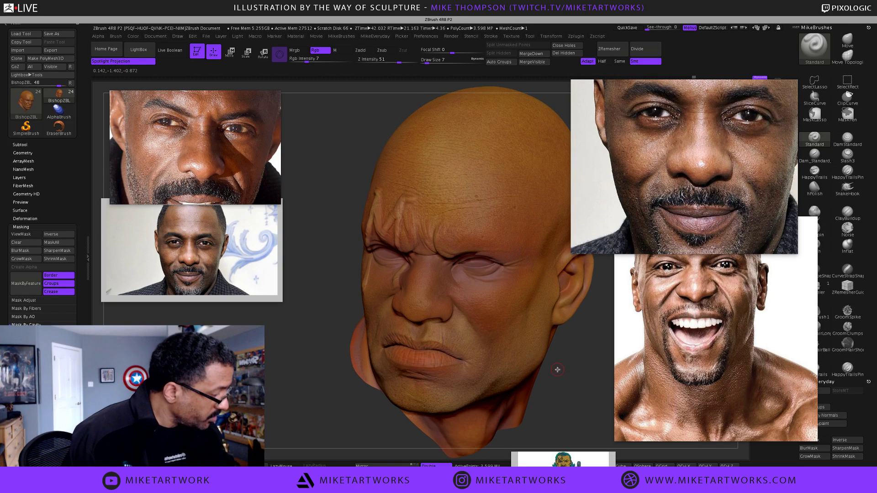
- Shift the brush colour slightly darker and spray it into the fold beside the nose and mouth
key(space)
drag(479, 407, 483, 410)
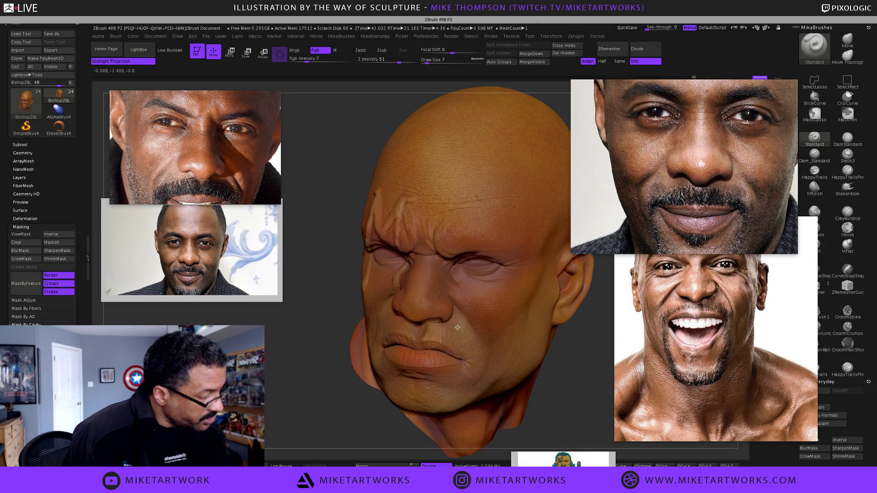
mouse_move(563, 404)
mouse_down()
mouse_move(588, 365)
mouse_move(555, 392)
mouse_move(532, 375)
mouse_up()
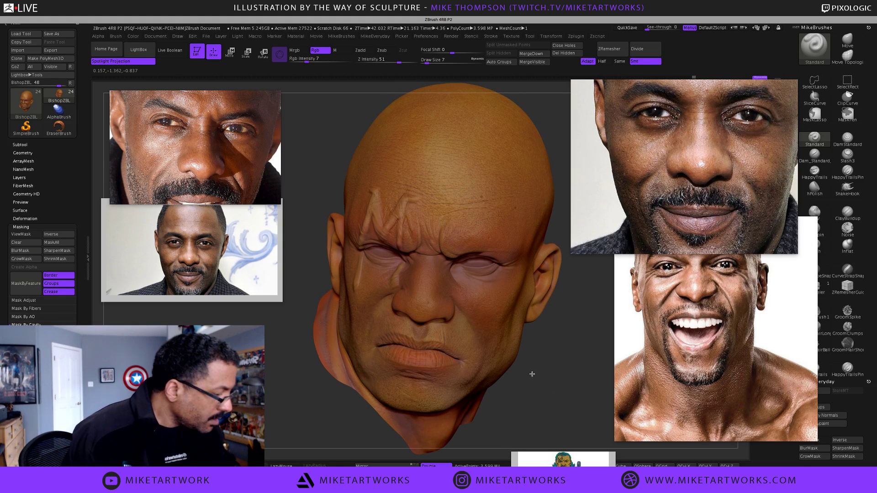
- Change the brush colour from ochre to a dark reddish brown and spray it over the lips to darken them
key(space)
key(Return)
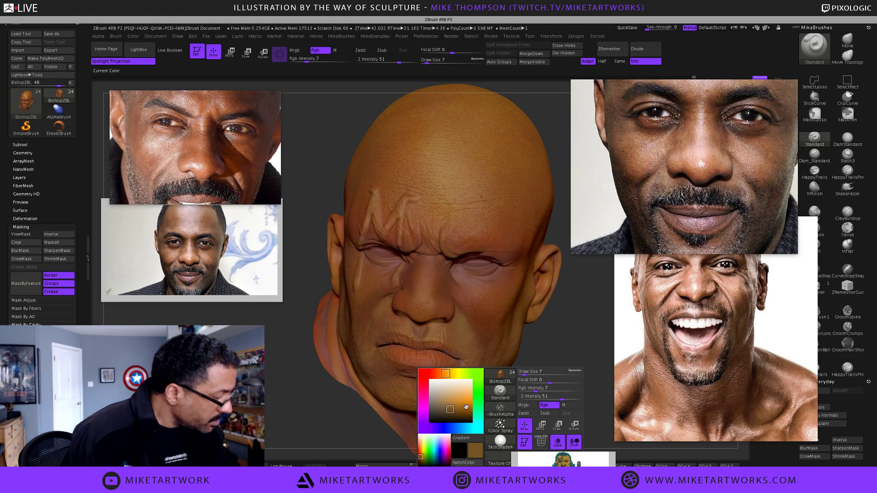
click(436, 374)
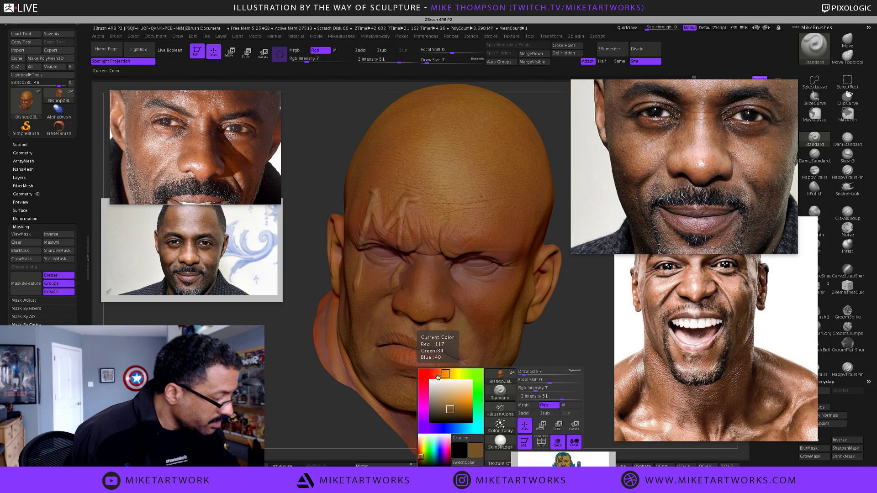
click(451, 412)
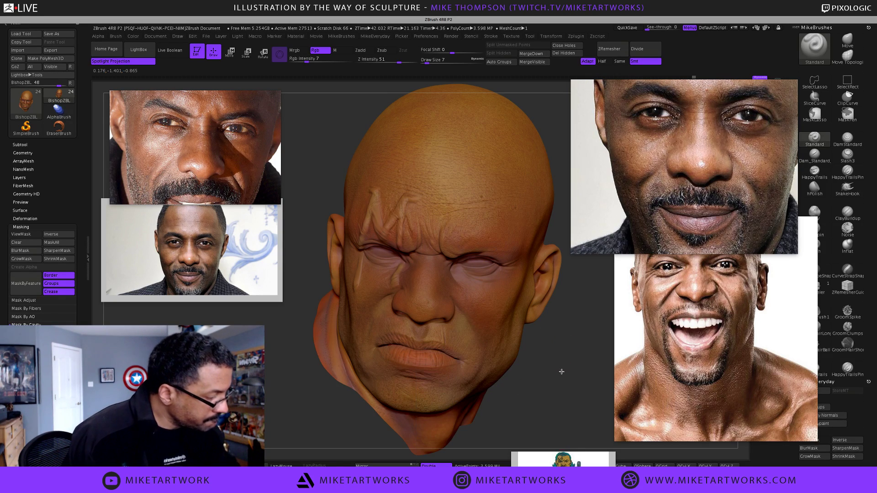
drag(561, 373, 559, 387)
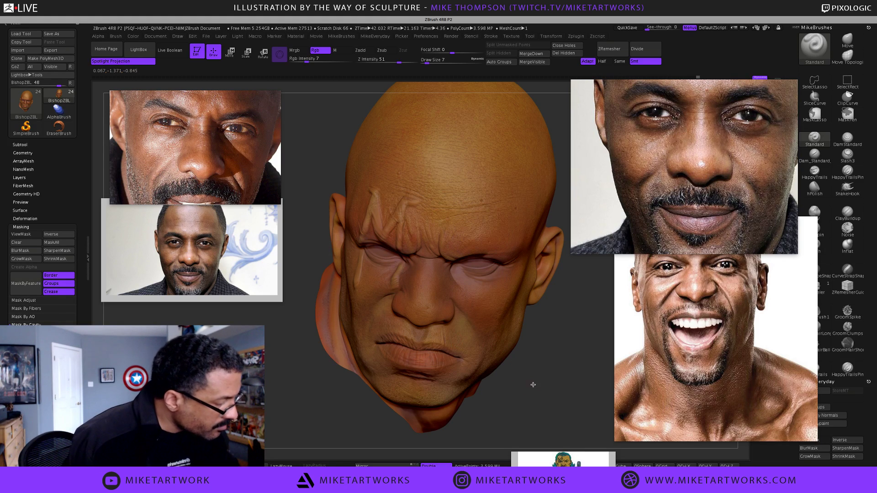
- Set the brush's Rgb Intensity to 14 for stronger colour on the mouth area
mouse_move(535, 377)
mouse_down()
mouse_move(507, 384)
mouse_move(513, 401)
mouse_up()
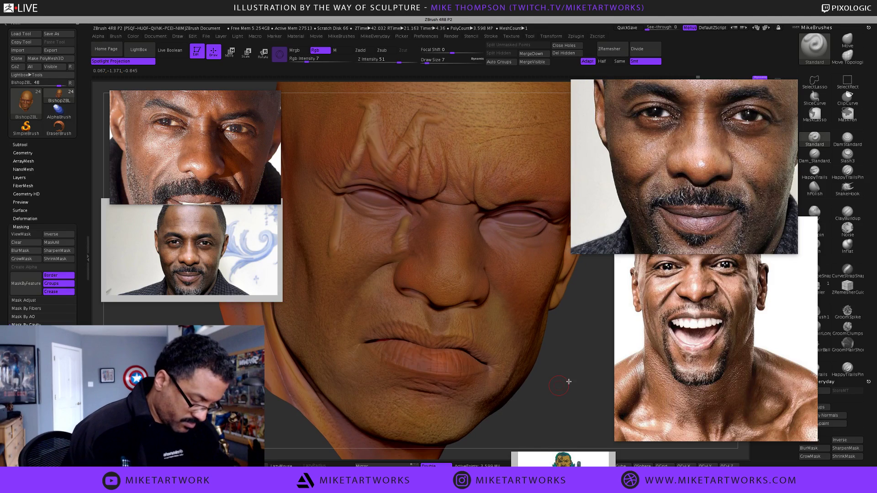
key(space)
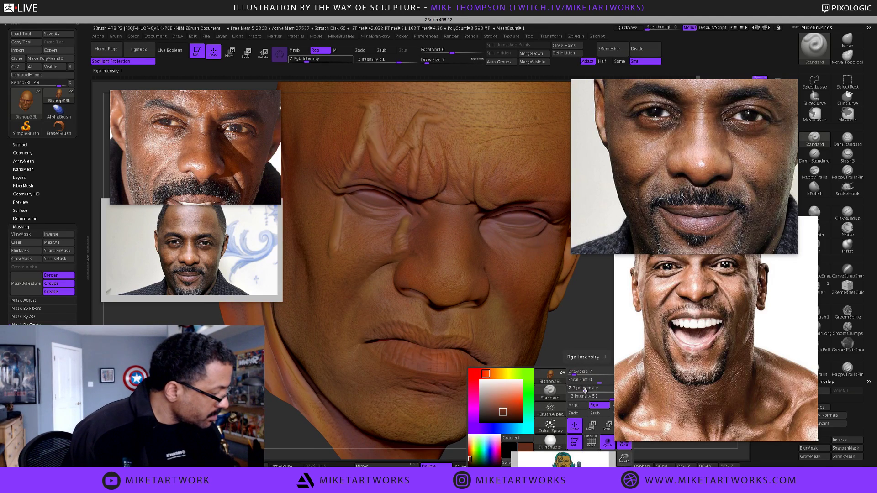
drag(586, 391, 589, 391)
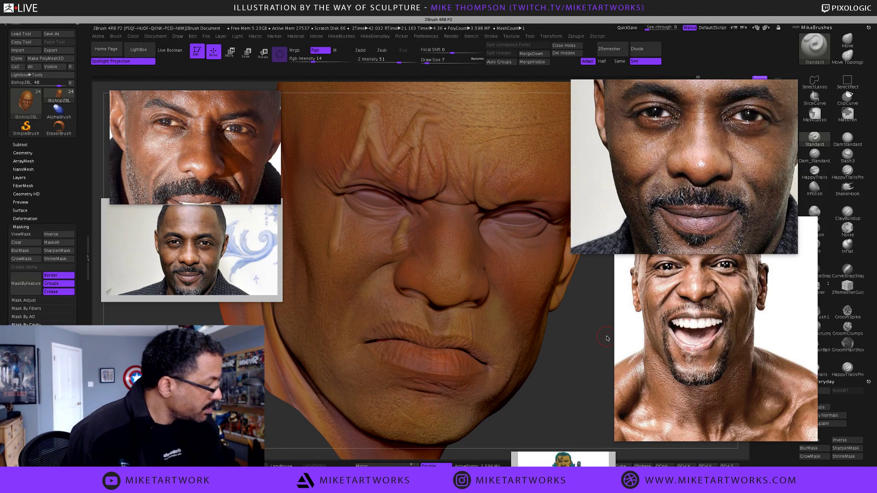
drag(607, 338, 567, 354)
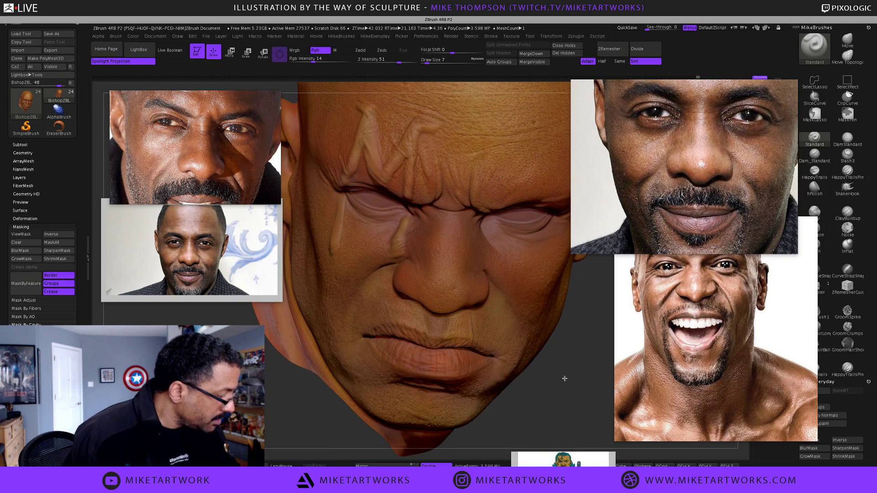
- Switch the brush to the FreeHand stroke with Alpha 01 and set the draw size to 3
key(space)
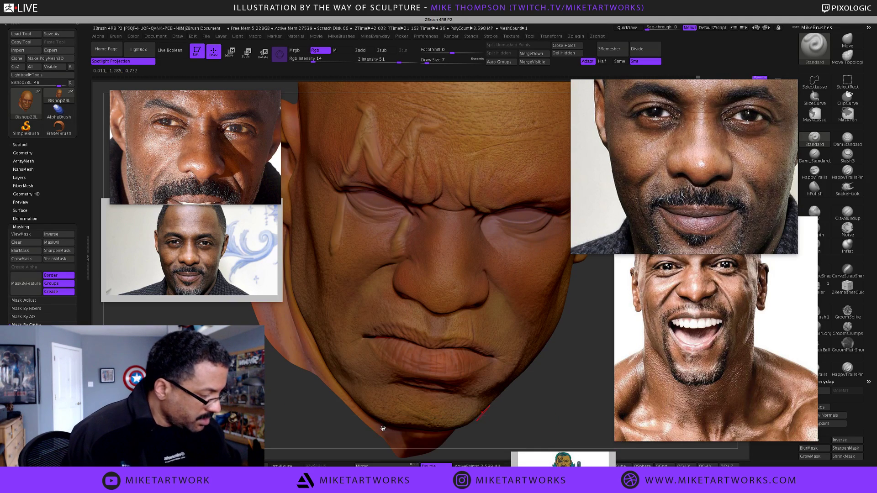
key(space)
click(546, 399)
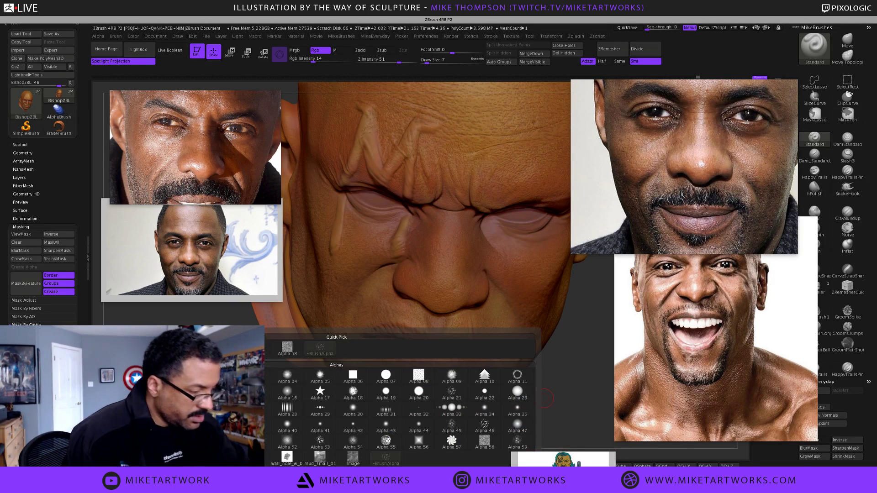
key(s)
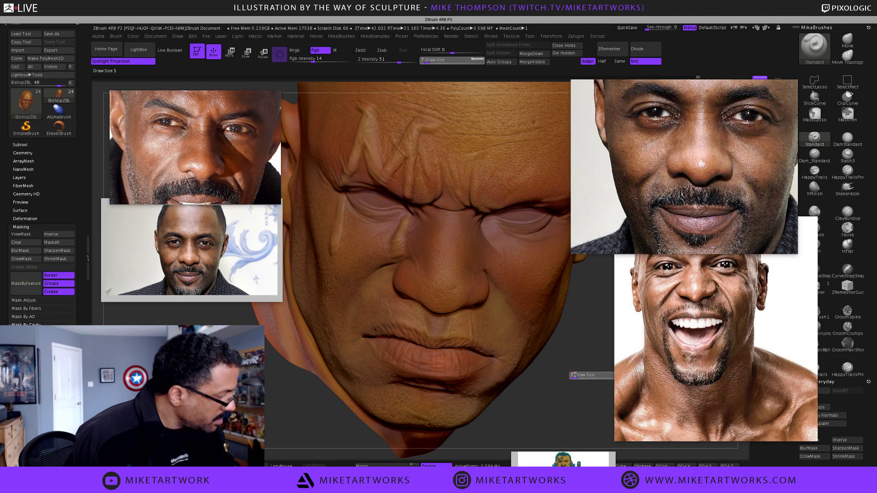
click(575, 375)
drag(577, 372, 579, 377)
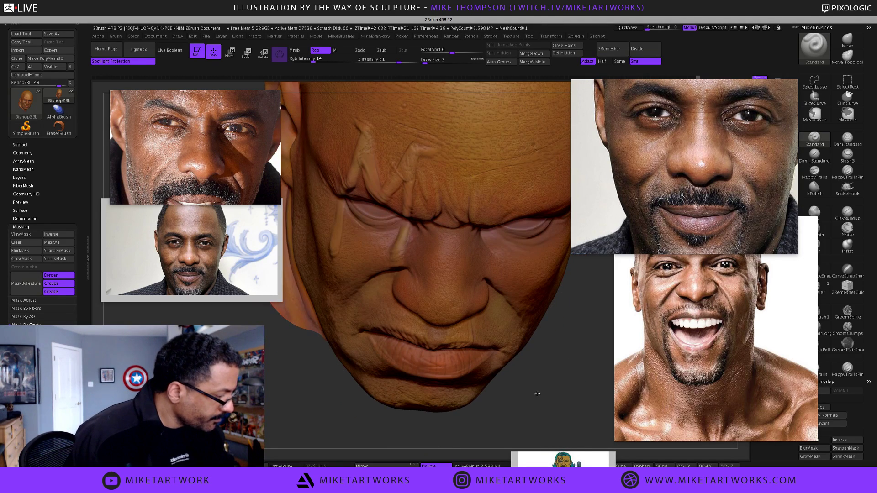
- Adjust the brush colour and paint fine freehand strokes over the lips, mainly the lower lip
key(space)
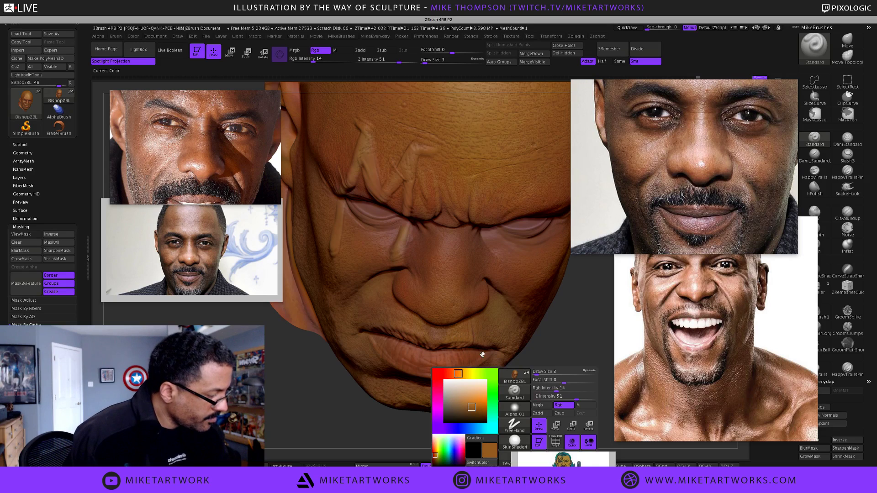
drag(565, 369, 457, 394)
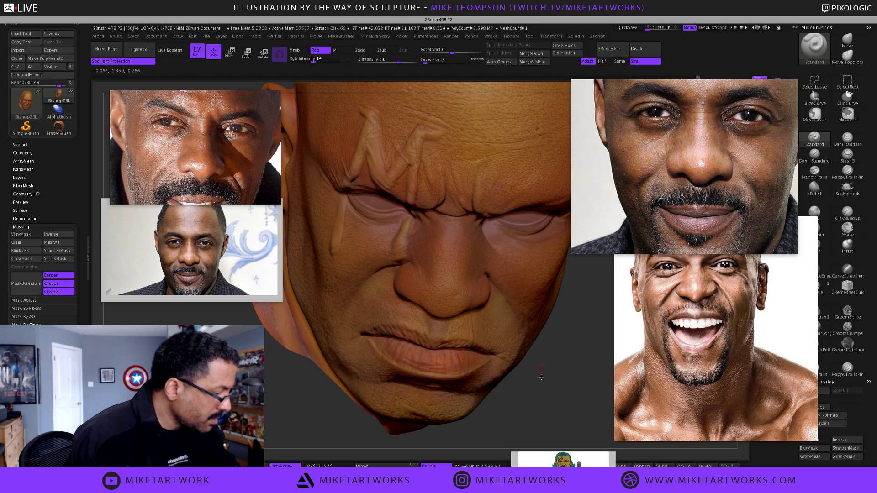
mouse_move(566, 379)
mouse_down()
mouse_move(555, 372)
mouse_move(565, 382)
mouse_up()
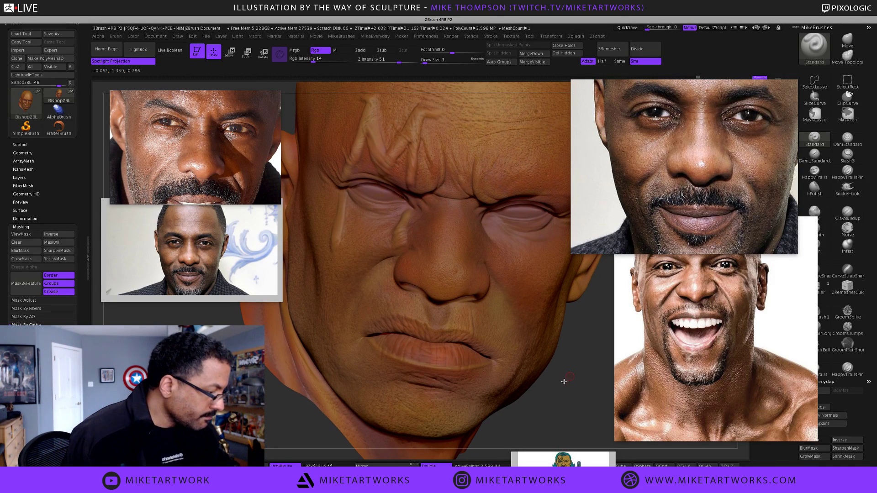
key(space)
mouse_move(495, 410)
mouse_down()
mouse_move(427, 357)
mouse_move(468, 371)
mouse_up()
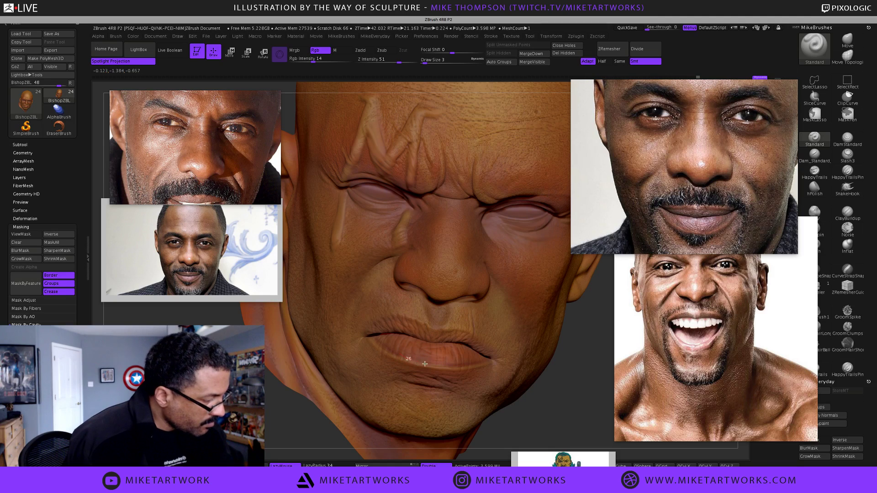
drag(536, 421, 536, 420)
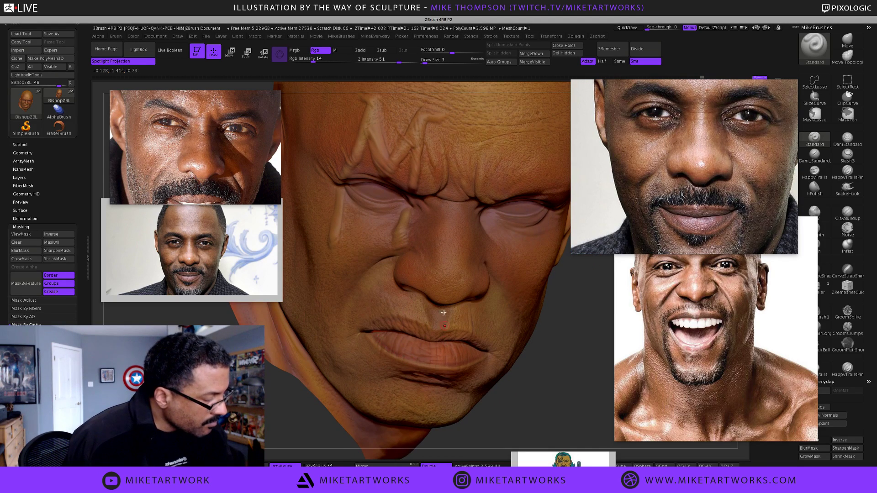
- Set the draw size to 8 and paint broader colour around the lower lip and the skin just beneath it
key(s)
drag(523, 410, 526, 412)
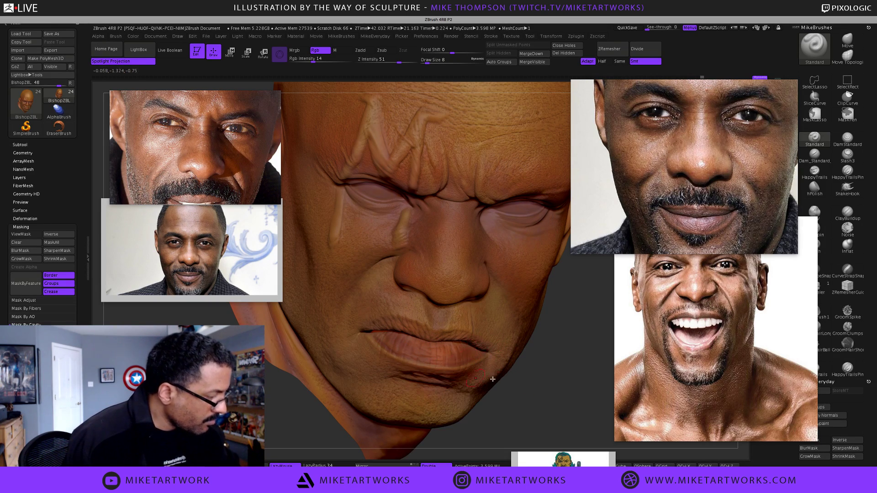
drag(542, 409, 550, 379)
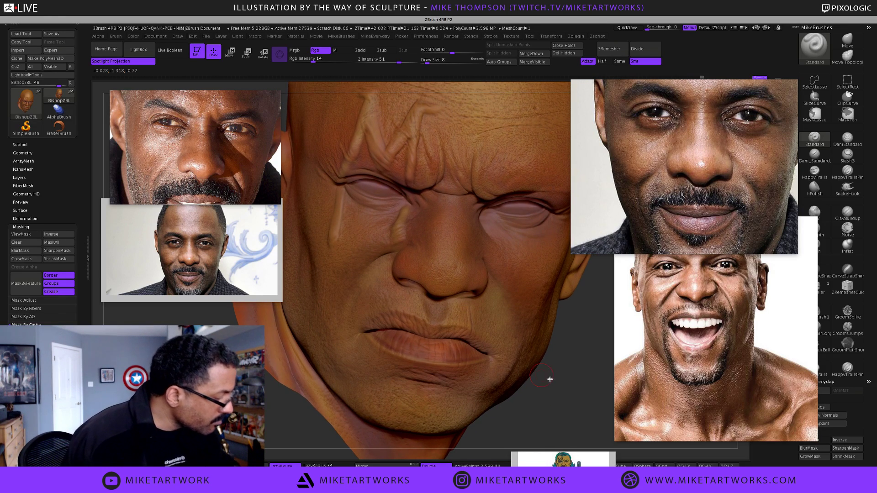
key(s)
drag(557, 373, 488, 352)
- Set the draw size to 3 and paint fine strokes along the lips, the mouth line and the mouth corners
key(s)
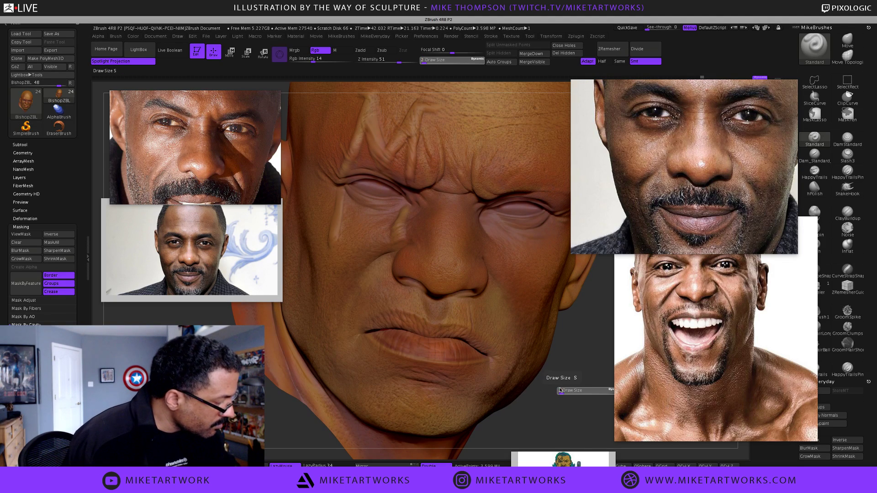
click(563, 392)
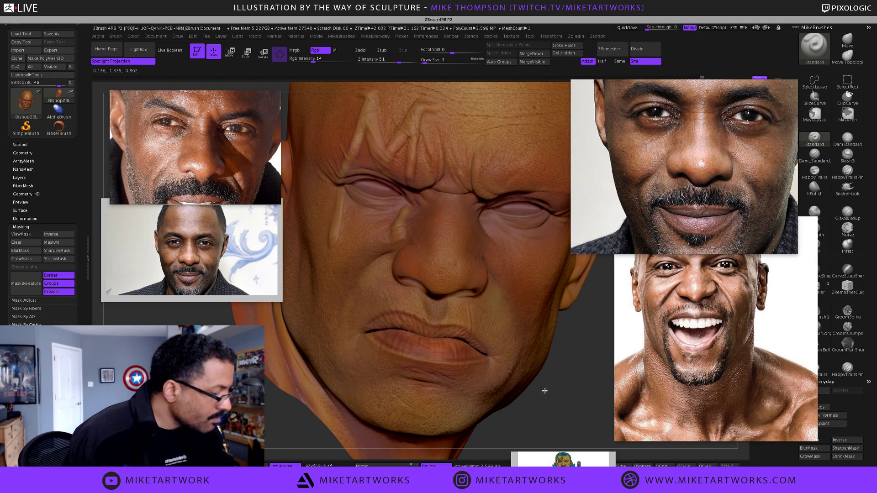
mouse_move(544, 391)
mouse_down()
mouse_move(527, 360)
mouse_move(554, 352)
mouse_up()
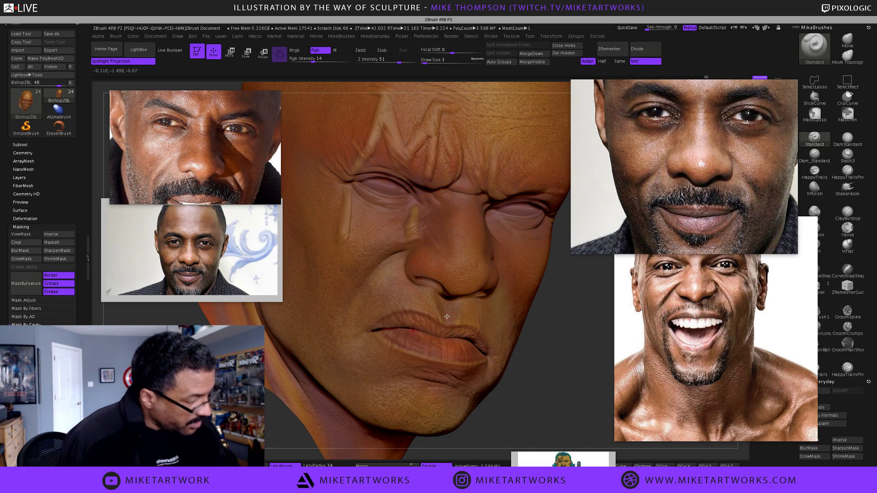
drag(550, 373, 547, 377)
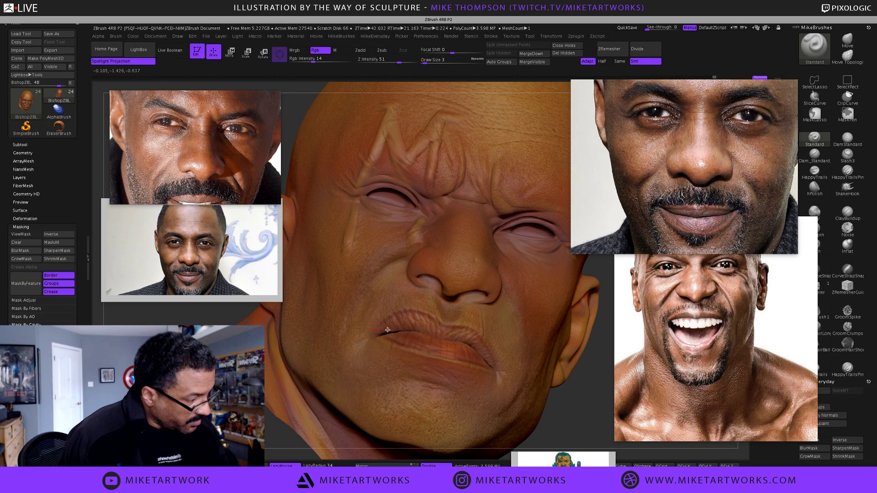
mouse_move(580, 423)
mouse_down()
mouse_move(576, 407)
mouse_move(550, 402)
mouse_move(548, 383)
mouse_move(541, 391)
mouse_up()
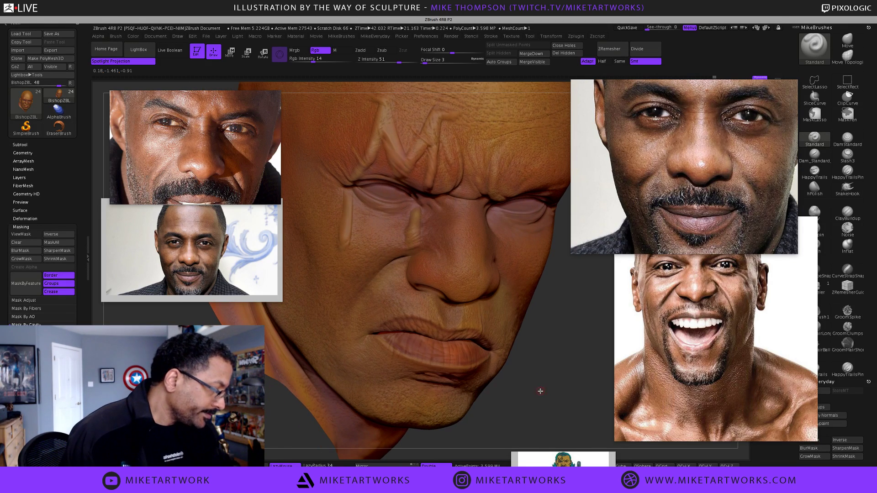
- Set Rgb Intensity to 10 and draw size to 4, and paint dark red creases across the lips
key(space)
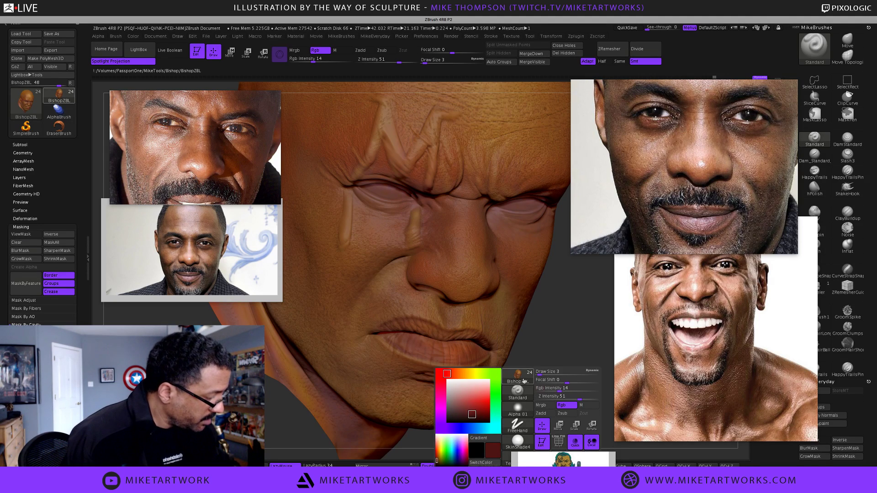
key(space)
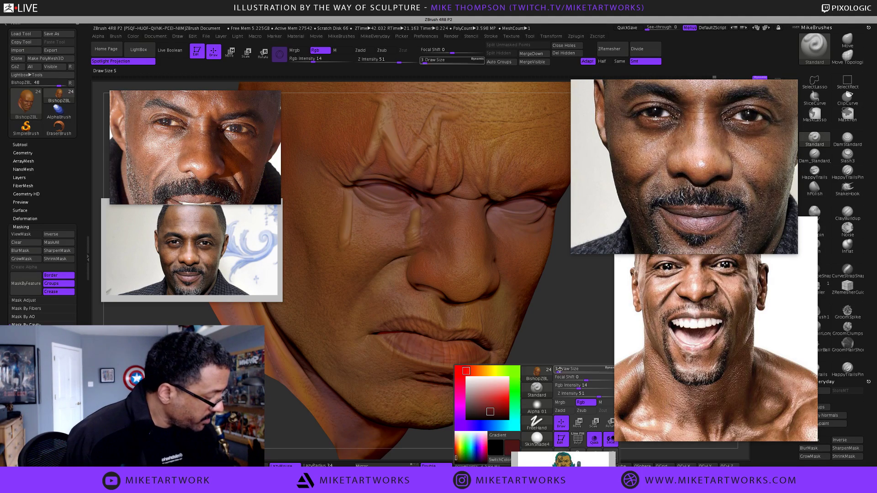
click(580, 388)
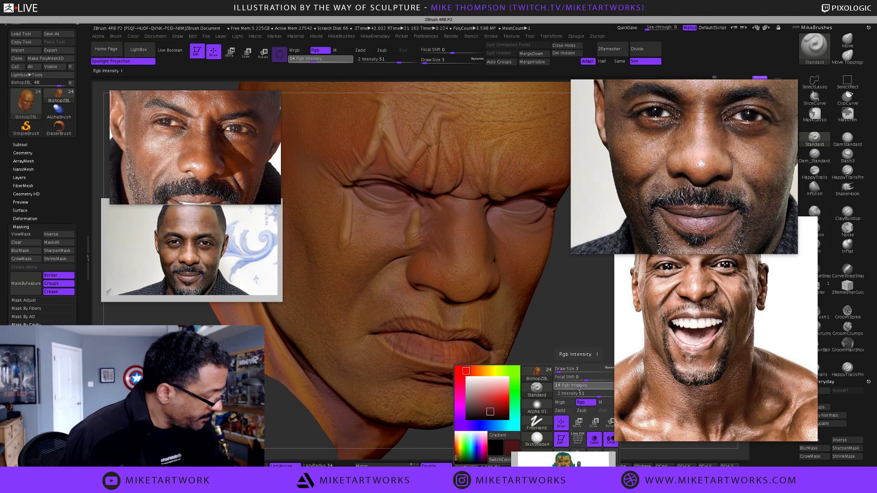
drag(576, 389, 574, 388)
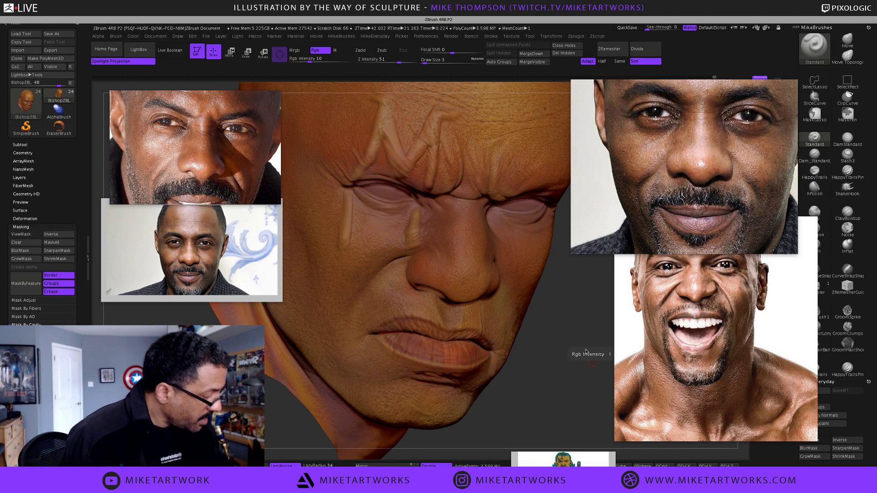
key(s)
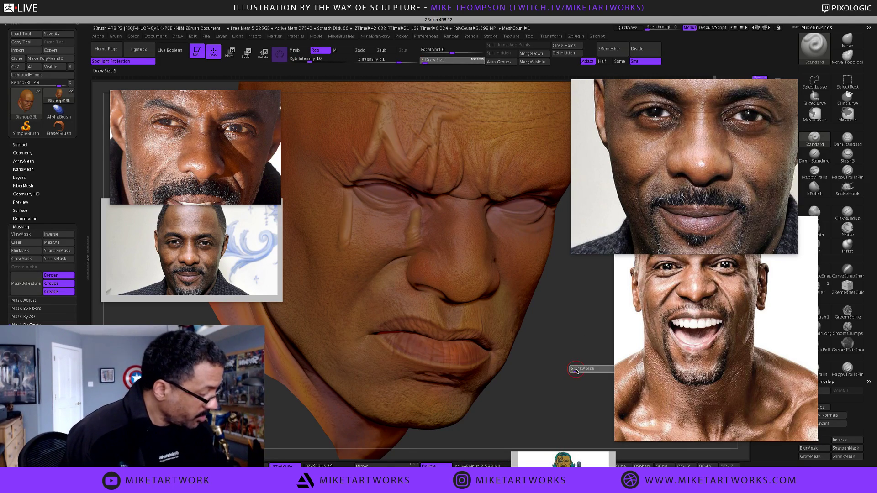
mouse_move(575, 372)
mouse_down()
mouse_move(571, 356)
mouse_move(553, 351)
mouse_up()
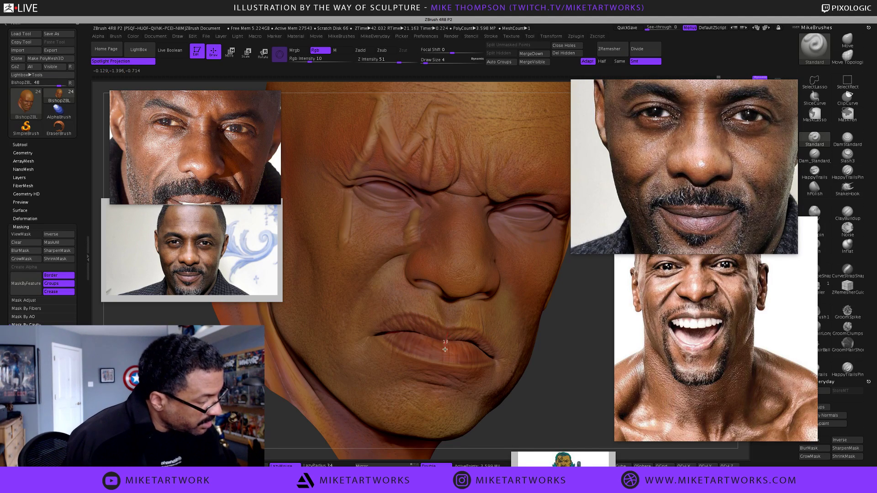
mouse_move(524, 412)
mouse_down()
mouse_move(533, 396)
mouse_move(519, 373)
mouse_up()
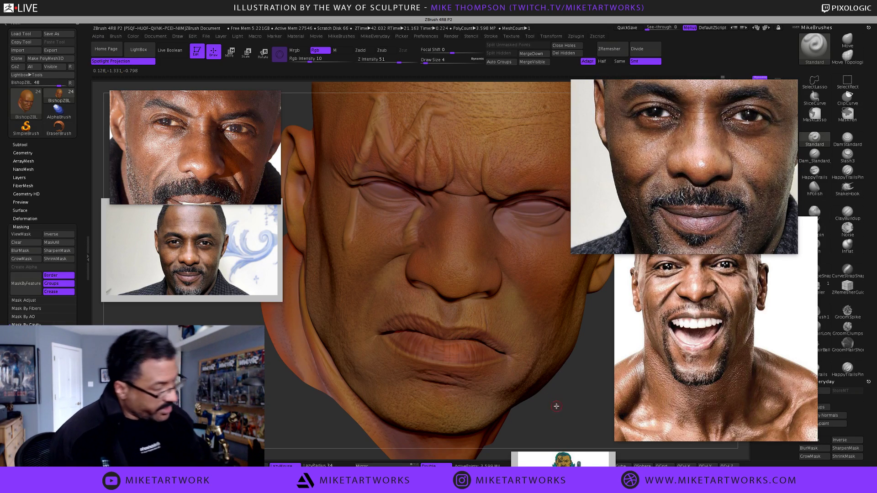
drag(564, 407, 502, 322)
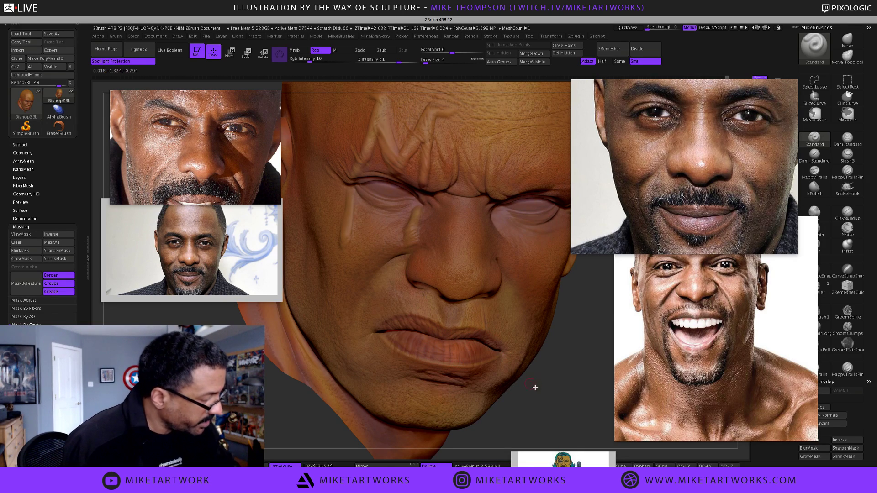
- Shift the close-up reference photo to show its mouth and beard, and check the colour temperature chart in Photoshop before returning to ZBrush
key(space)
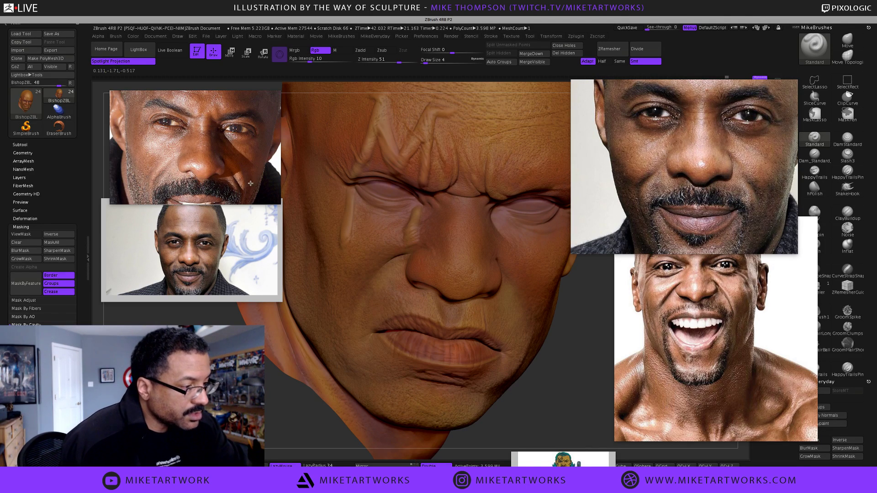
drag(251, 183, 251, 142)
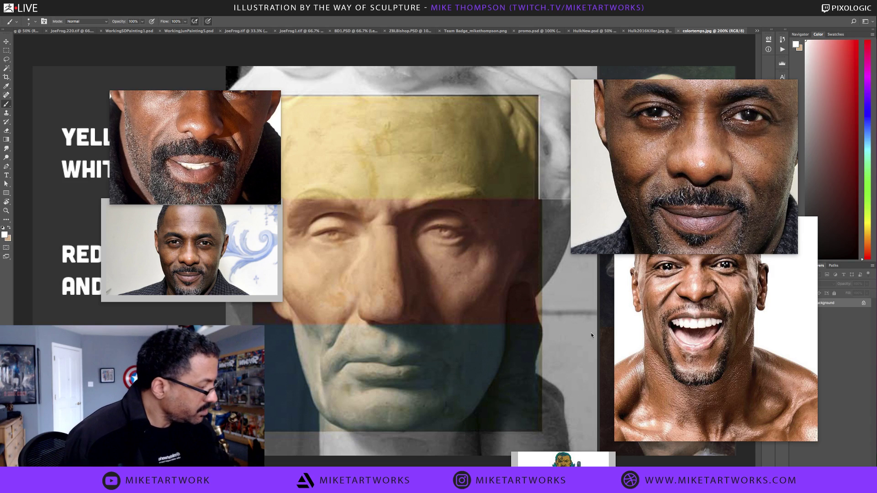
key(super+Tab)
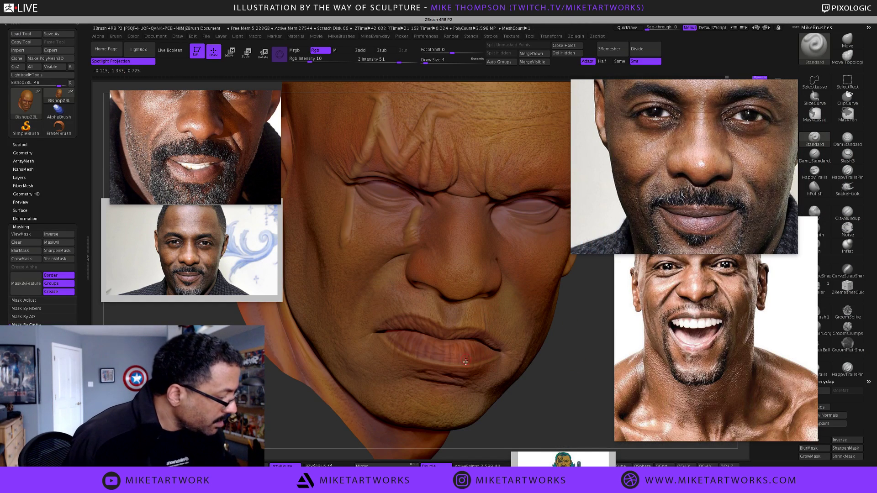
- Change the brush colour to a lighter reddish brown and paint it over the lower lip from several angles
key(space)
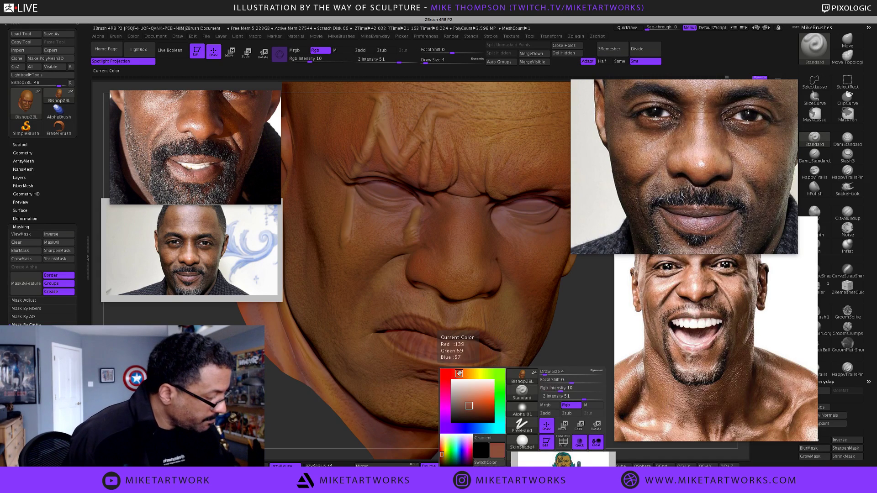
click(472, 405)
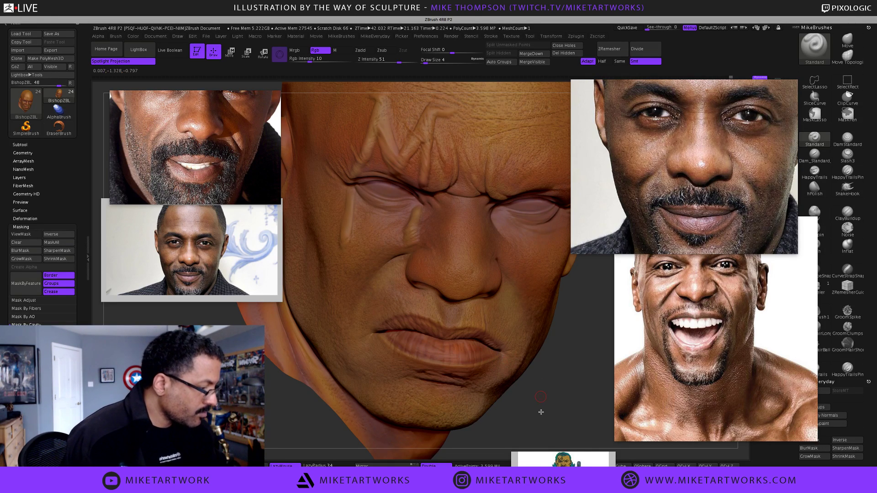
mouse_move(541, 397)
mouse_down()
mouse_move(541, 412)
mouse_move(547, 380)
mouse_up()
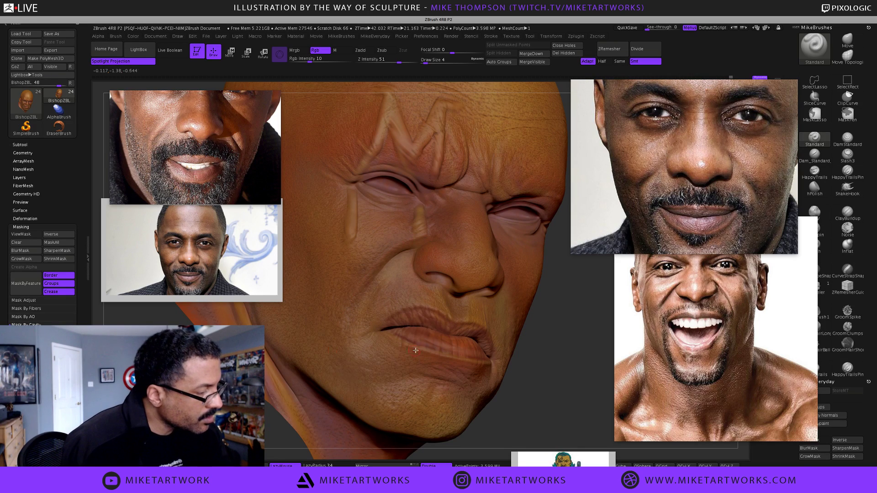
drag(513, 406, 515, 417)
key(ctrl)
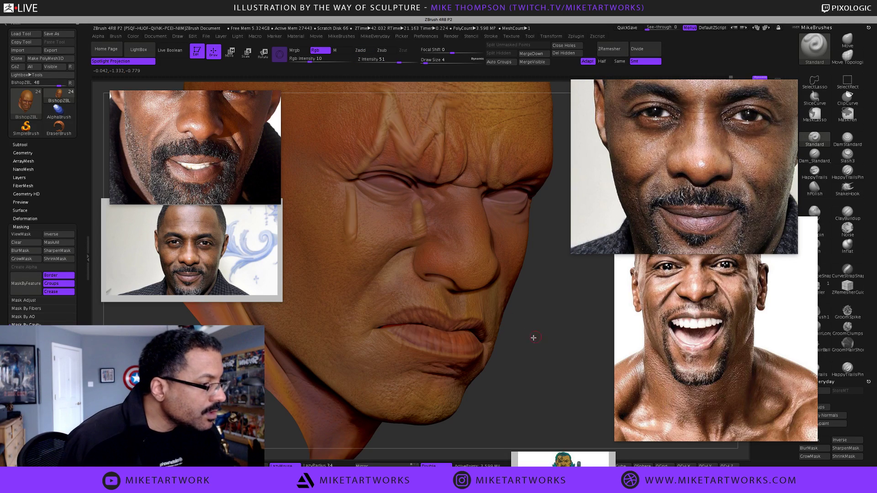
- Reduce the draw size to 2 and raise it to 3 while painting finer strokes on the lips from several angles
key(bracketleft)
key(bracketleft)
key(space)
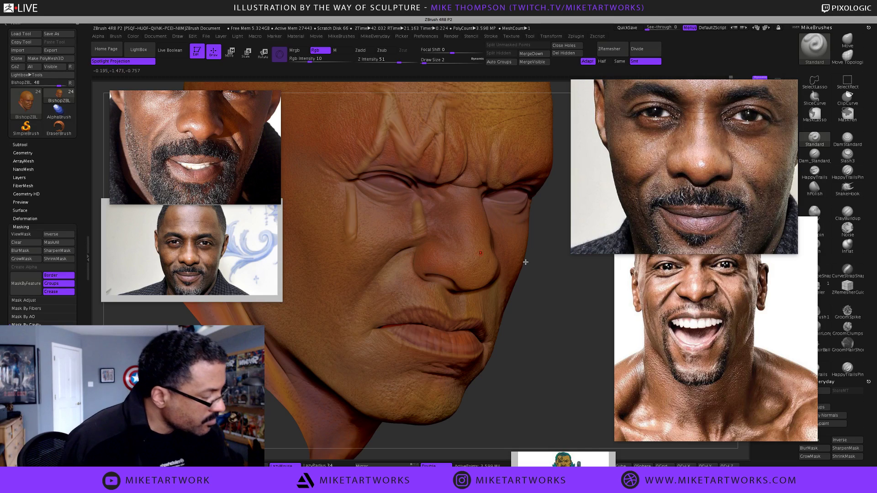
drag(569, 277, 566, 257)
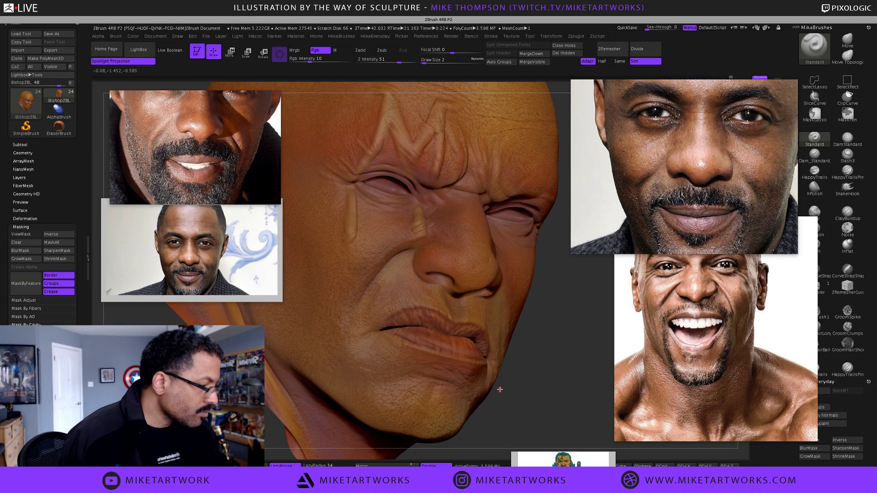
key(s)
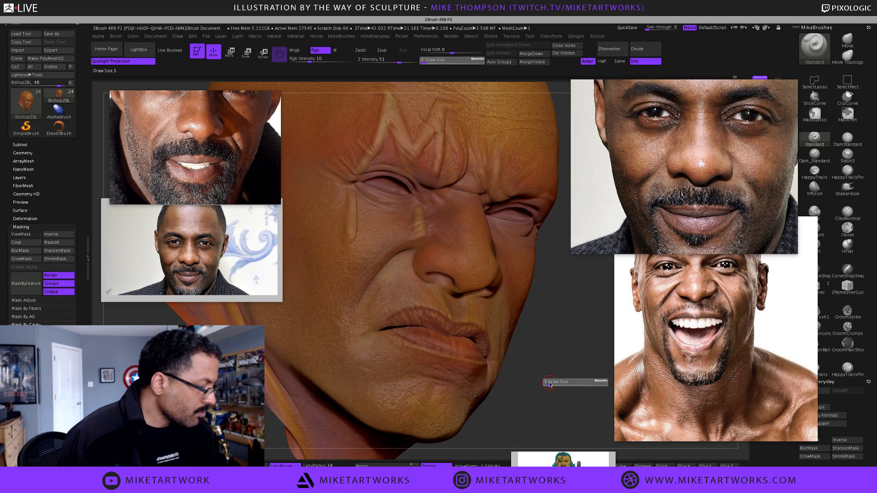
key(Return)
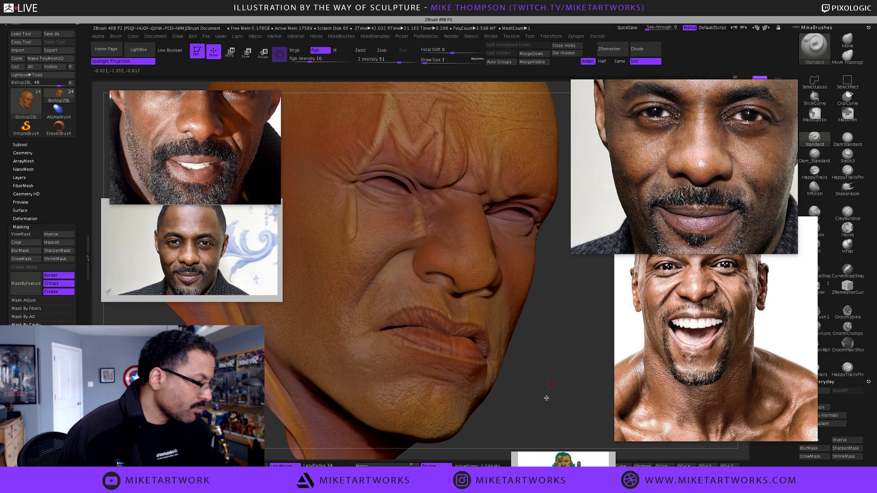
drag(551, 384, 545, 400)
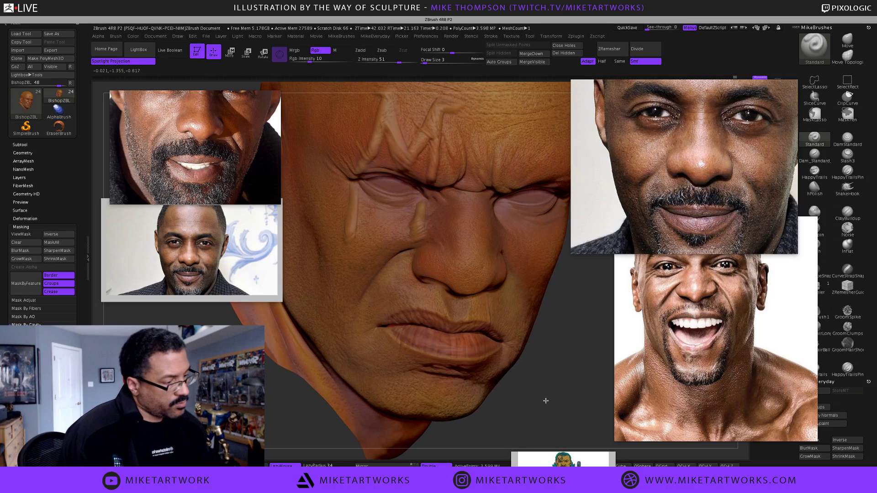
- Sample a brown skin tone from the cheek as the brush colour, set the draw size to 7, and frame the whole head
key(space)
drag(449, 401, 360, 278)
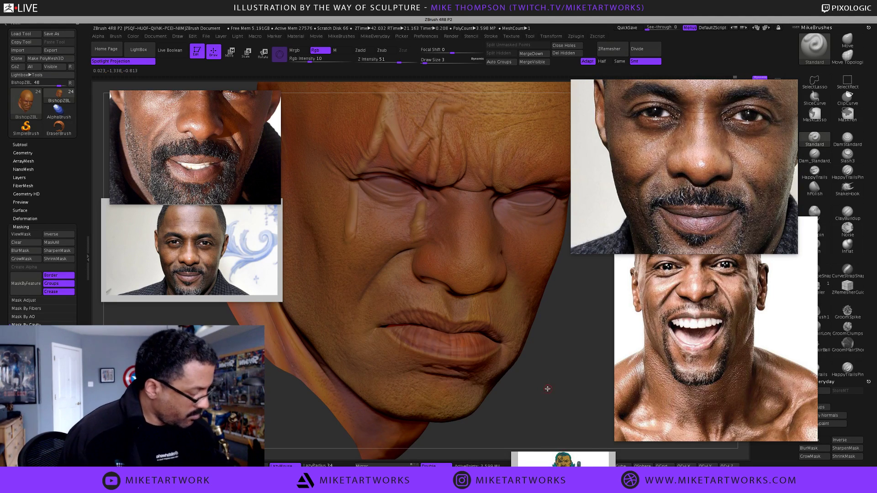
text(s7)
key(Return)
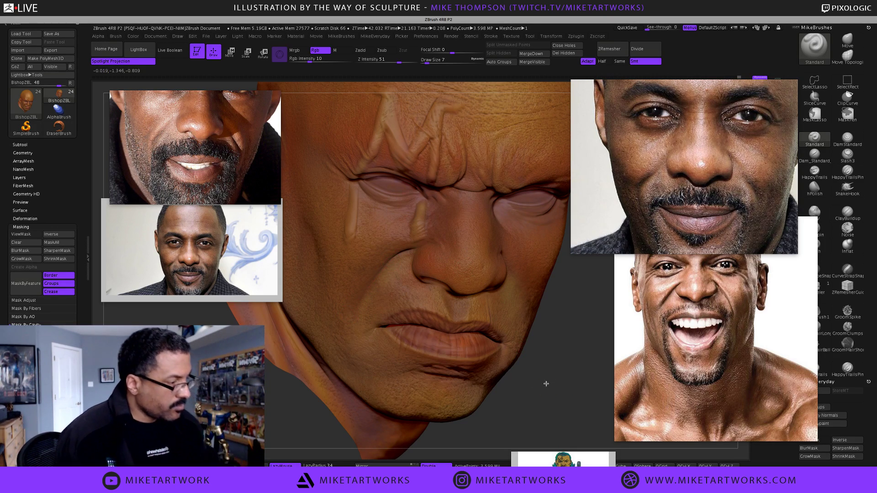
key(f)
mouse_move(543, 370)
mouse_down()
mouse_move(541, 362)
mouse_move(545, 379)
mouse_up()
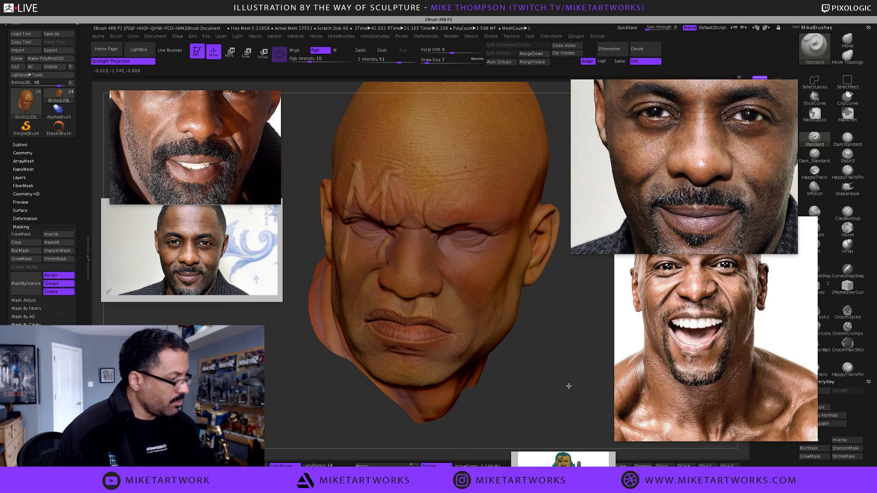
key(space)
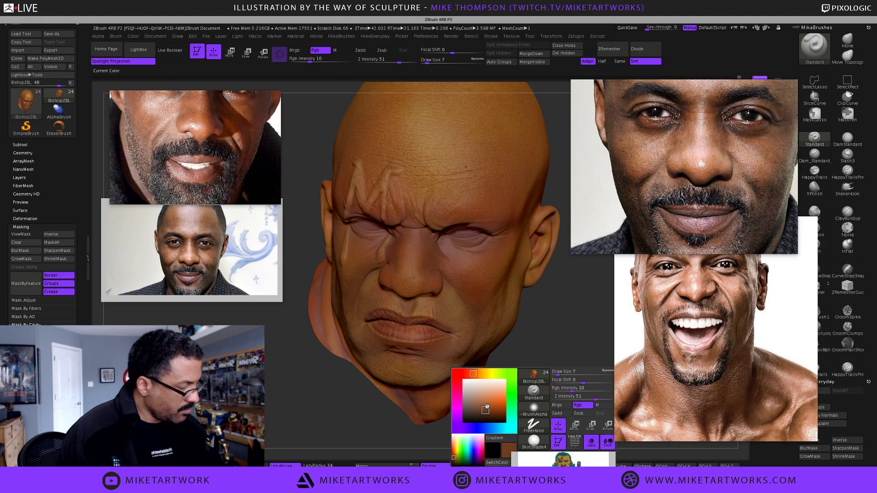
drag(571, 367, 554, 389)
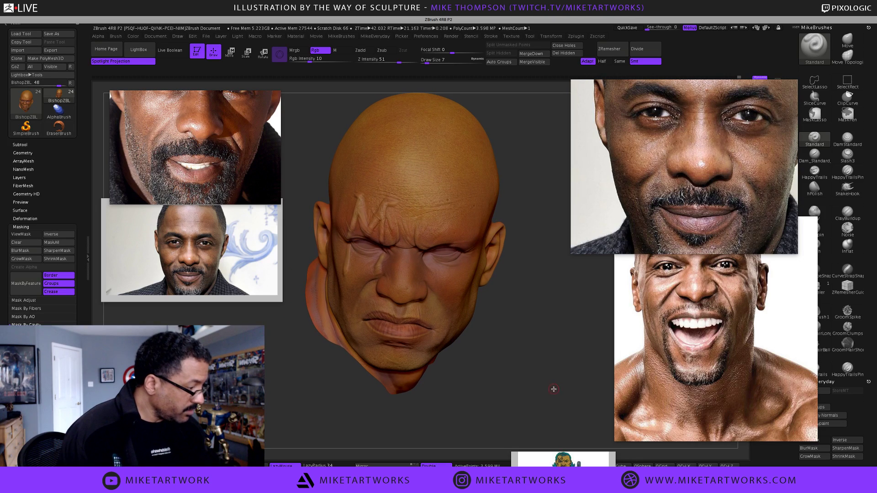
- Set the draw size to 27 and Rgb Intensity to 5, choose a more yellowish brown, and brush it lightly over the forehead
key(s)
key(space)
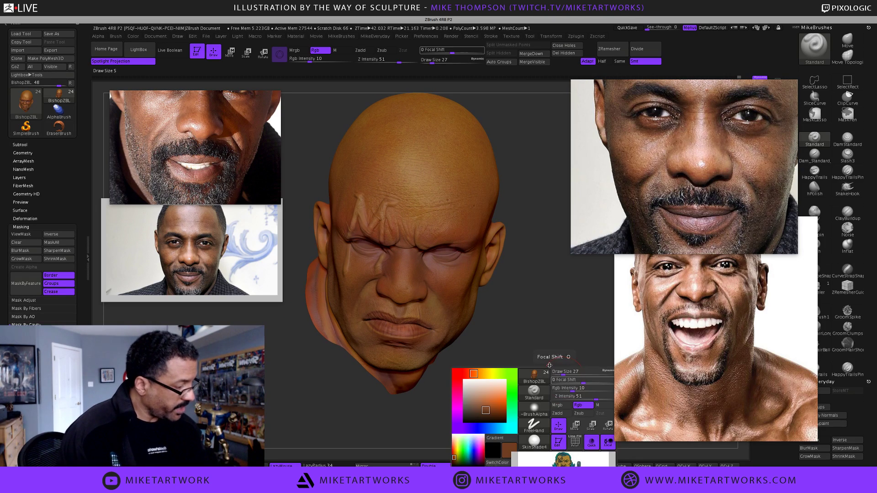
drag(486, 409, 493, 422)
click(479, 375)
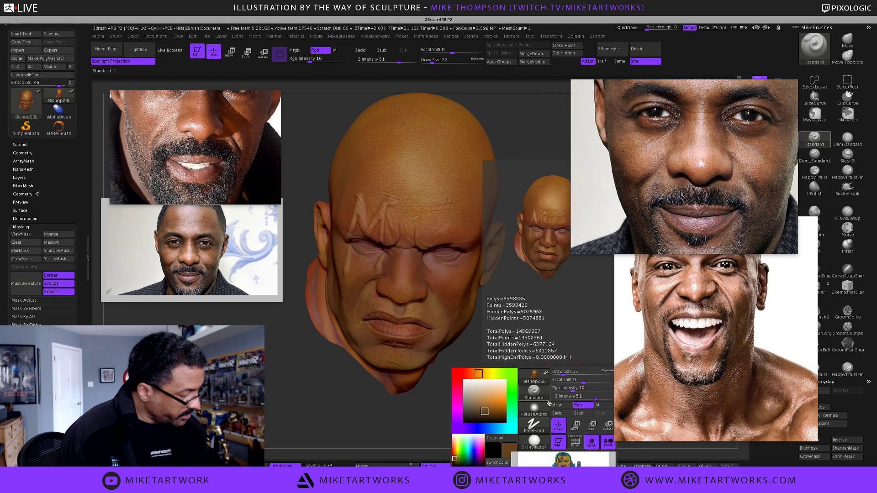
drag(572, 391, 566, 390)
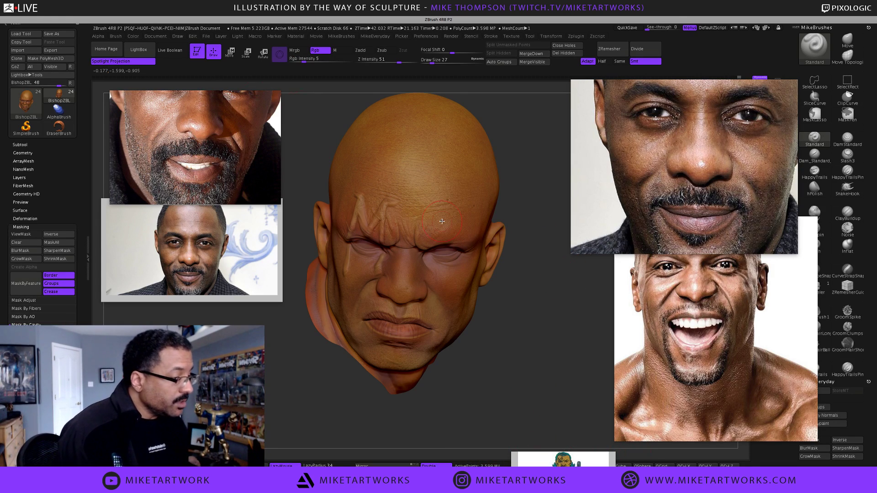
drag(506, 388, 507, 388)
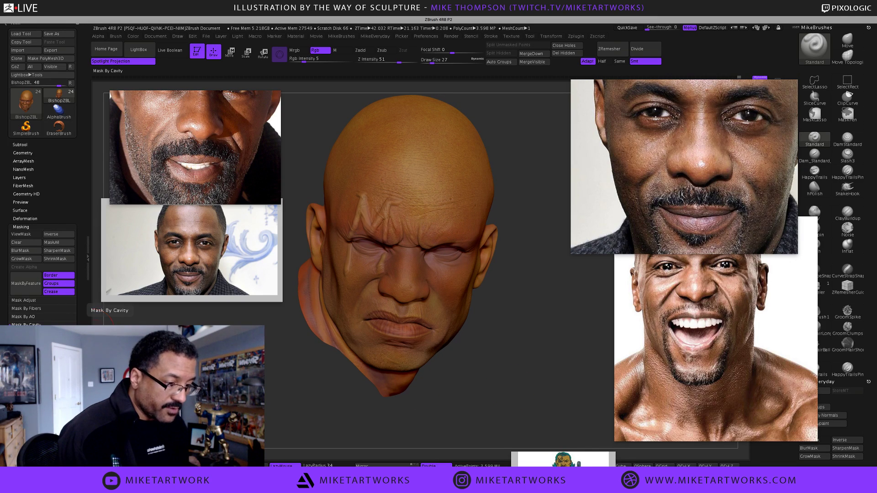
- Mask the head by cavity, invert the mask, and turn off the mask display
click(27, 326)
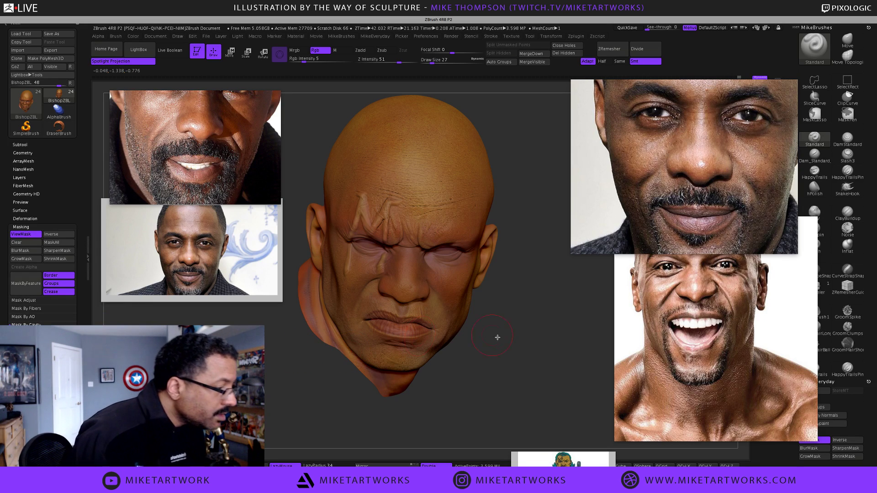
drag(501, 335, 511, 329)
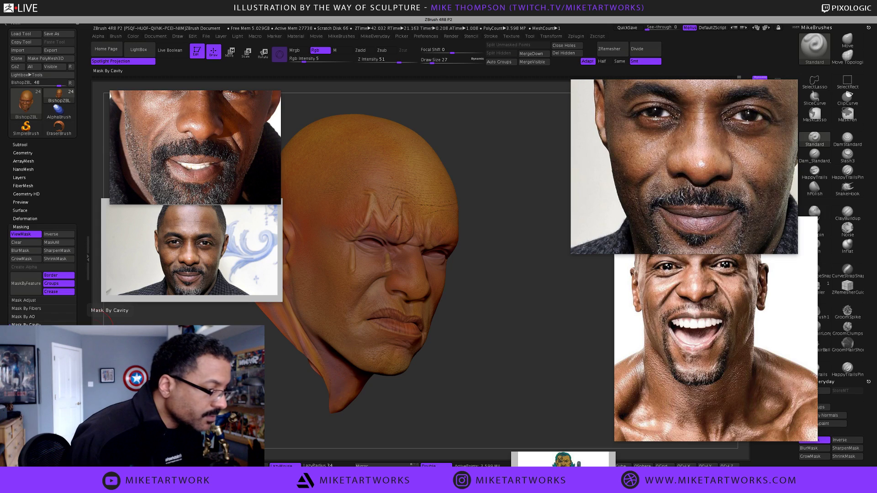
click(26, 324)
mouse_move(475, 360)
mouse_down()
mouse_move(490, 372)
mouse_move(483, 368)
mouse_up()
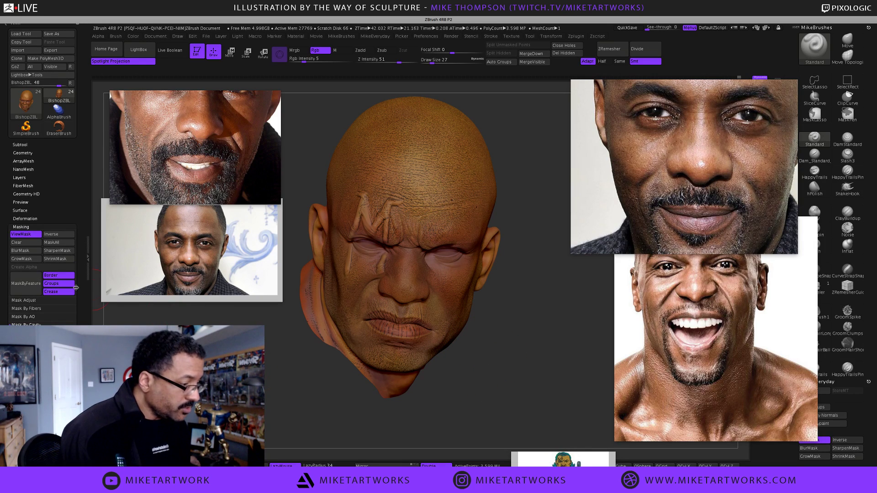
click(51, 234)
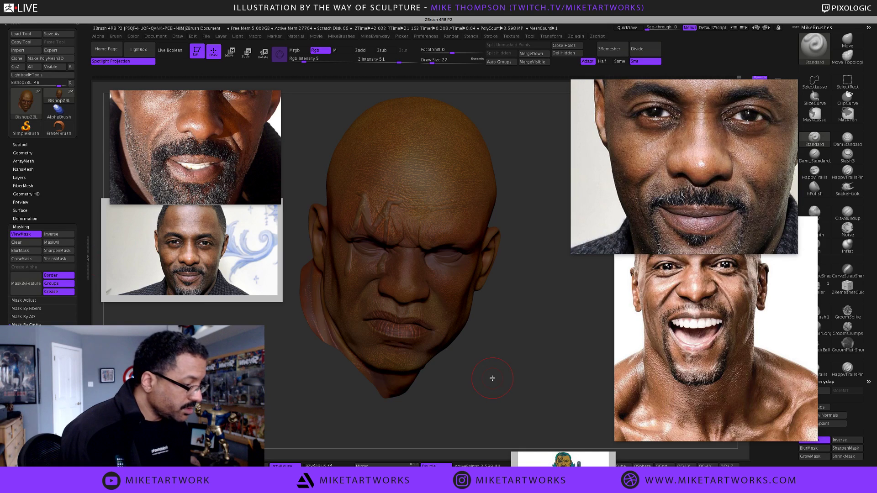
click(33, 234)
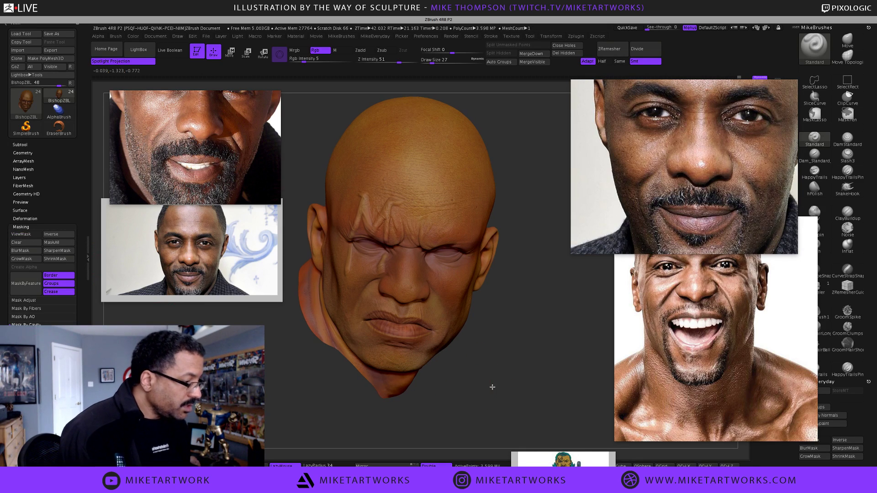
- Move the bearded close-up reference photo down so it no longer covers the colour settings
key(space)
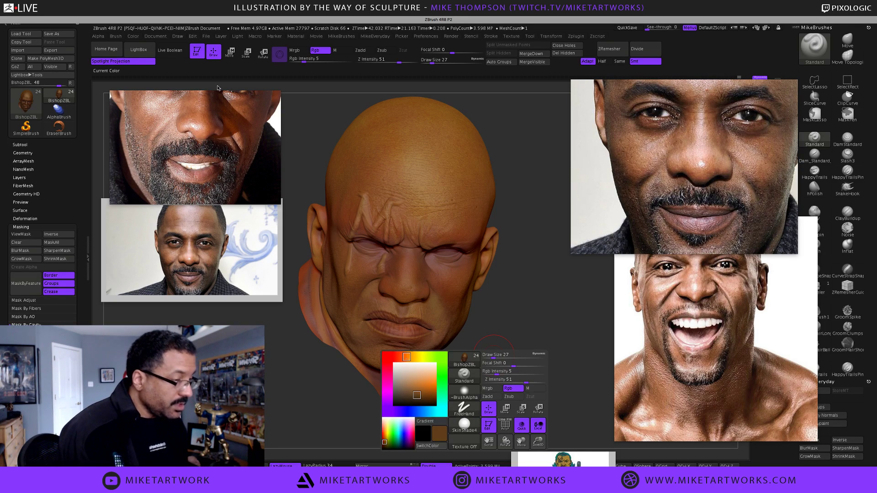
click(134, 36)
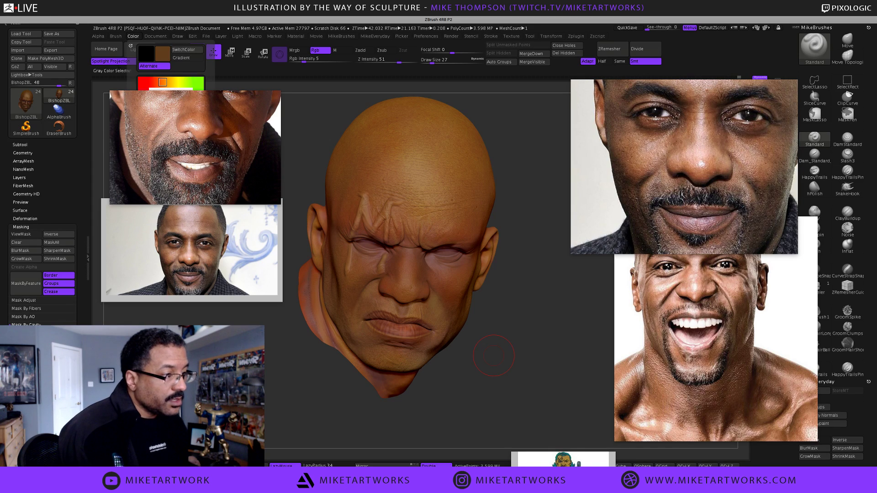
drag(199, 109, 194, 309)
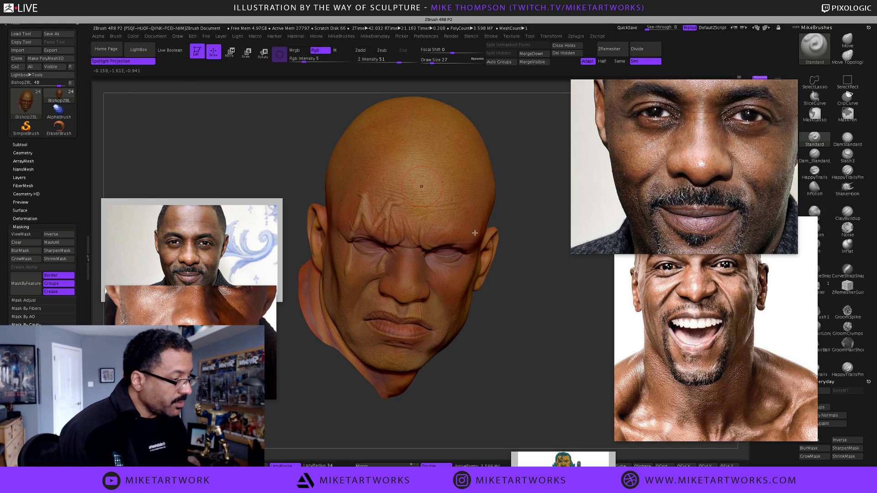
- Set Rgb Intensity to 14 and fill the unmasked cavities of the head with brown, R 96, G 60, B 28
key(space)
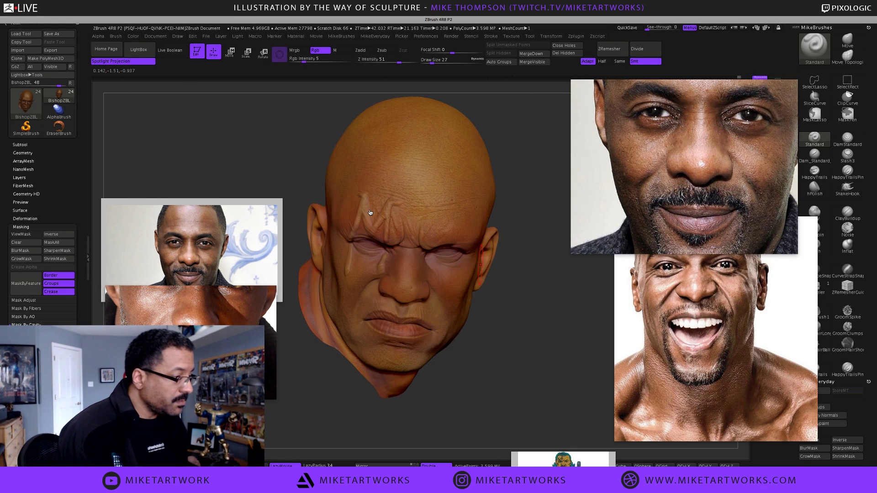
key(space)
drag(464, 269, 474, 271)
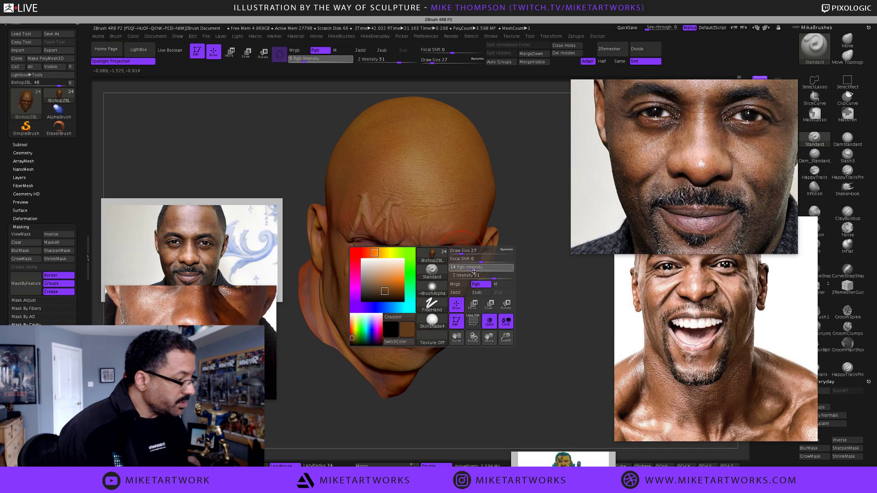
click(133, 37)
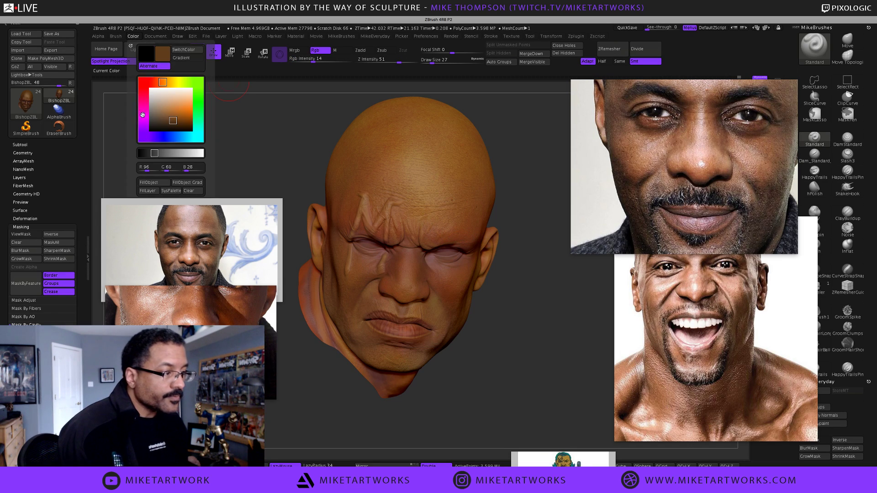
click(163, 183)
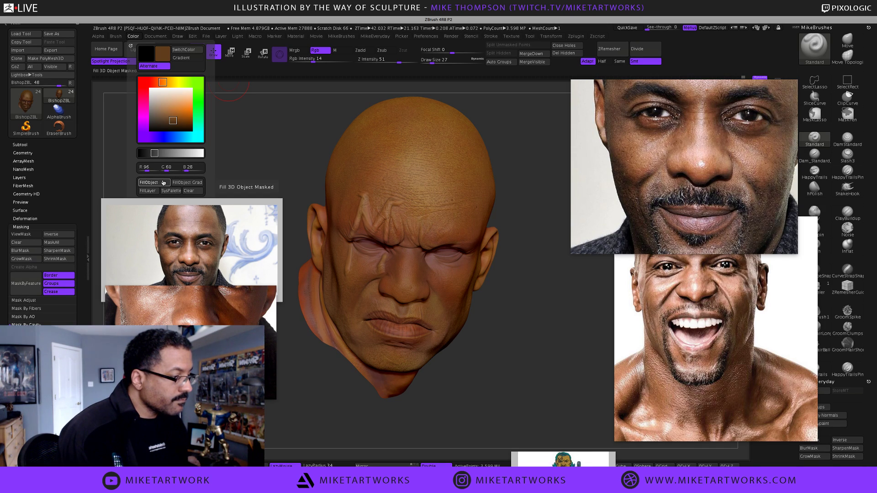
- Display the cavity mask, invert it, and hide its display again
drag(513, 327, 515, 326)
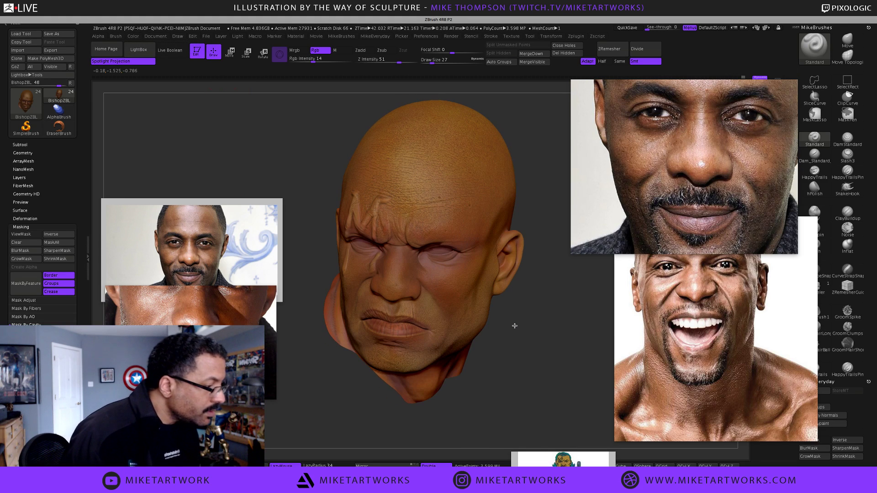
key(ctrl)
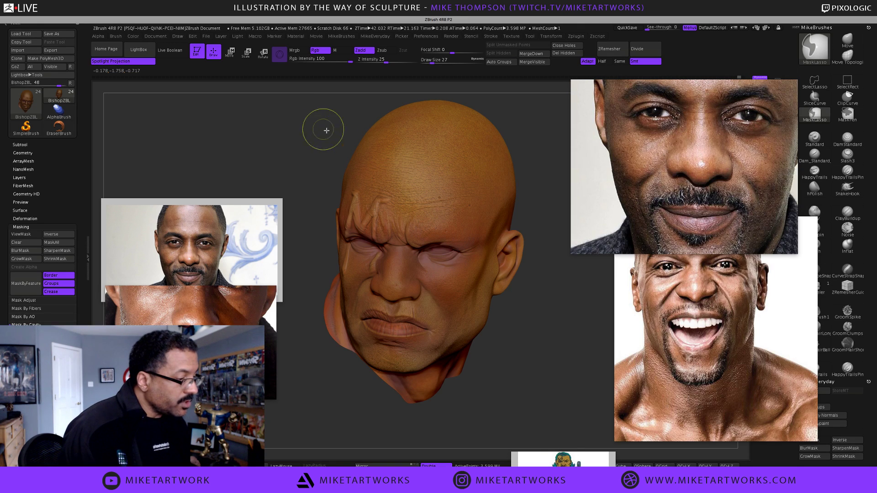
click(33, 237)
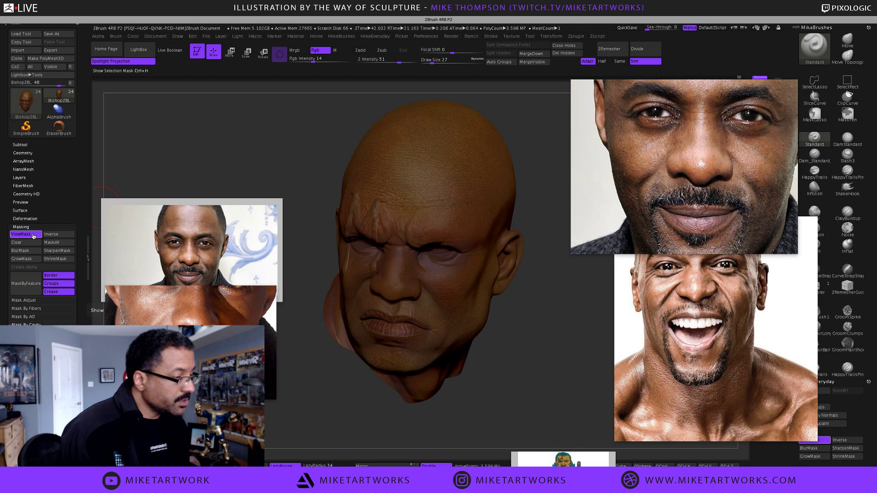
ctrl+click(291, 126)
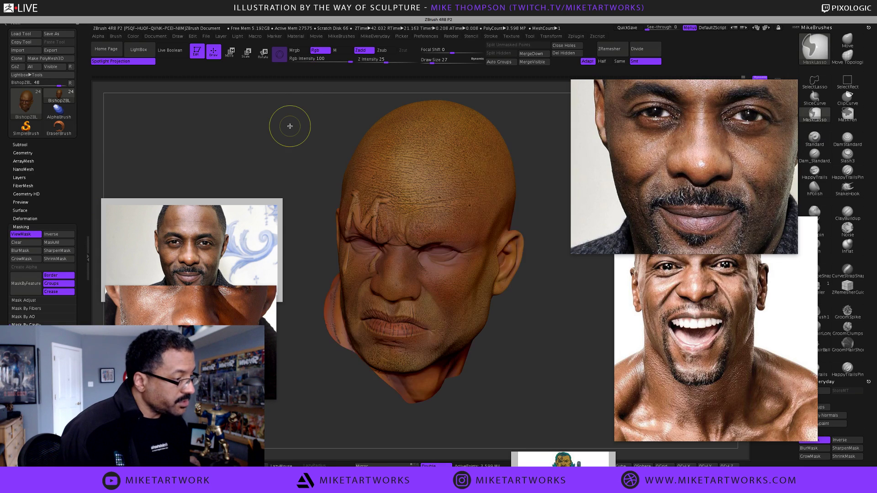
click(26, 235)
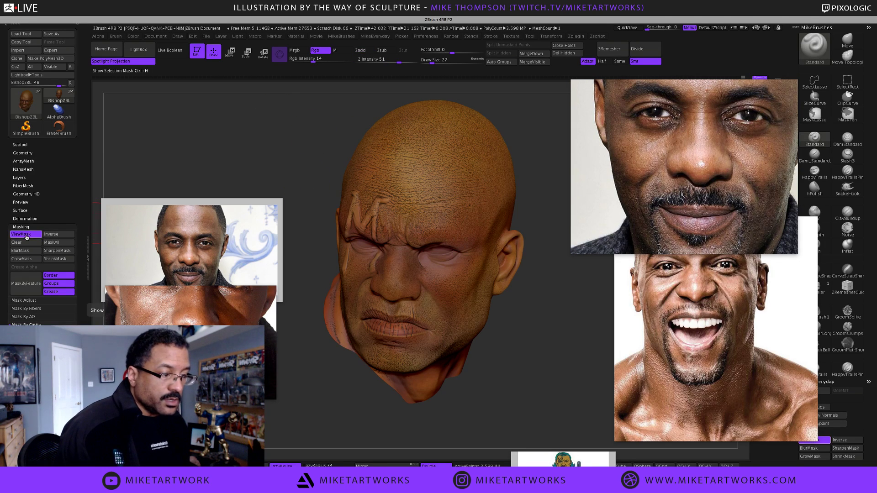
- Fill the unmasked raised areas of the head with the same brown at Rgb Intensity 14
drag(319, 139, 316, 139)
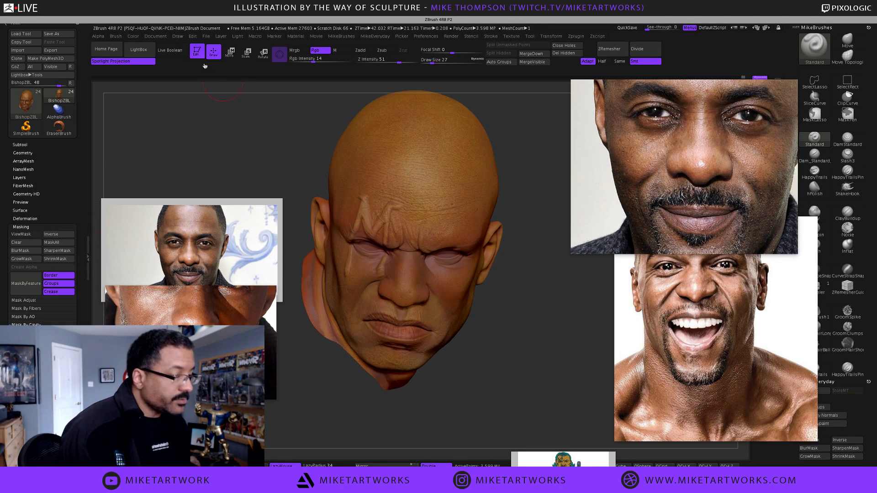
click(133, 36)
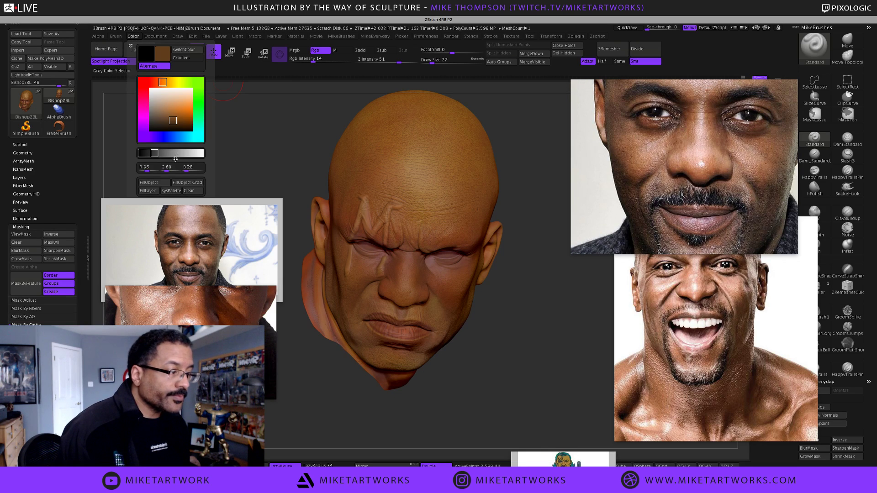
click(159, 182)
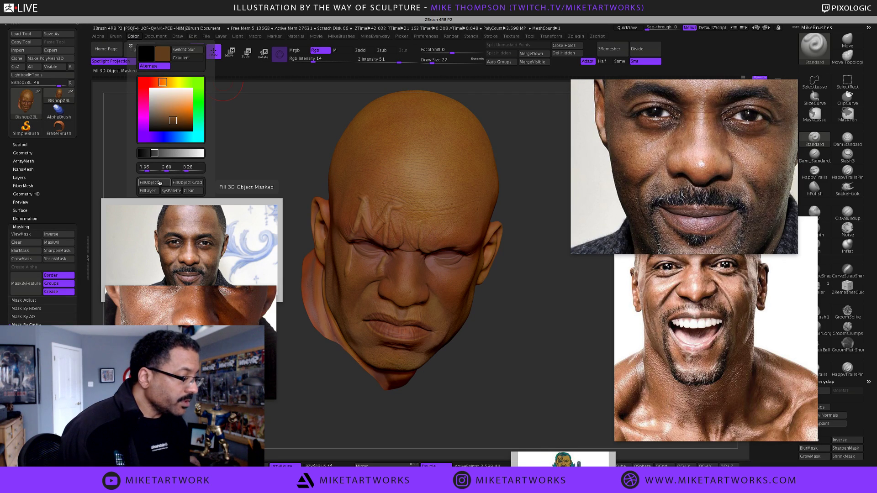
right_click(224, 171)
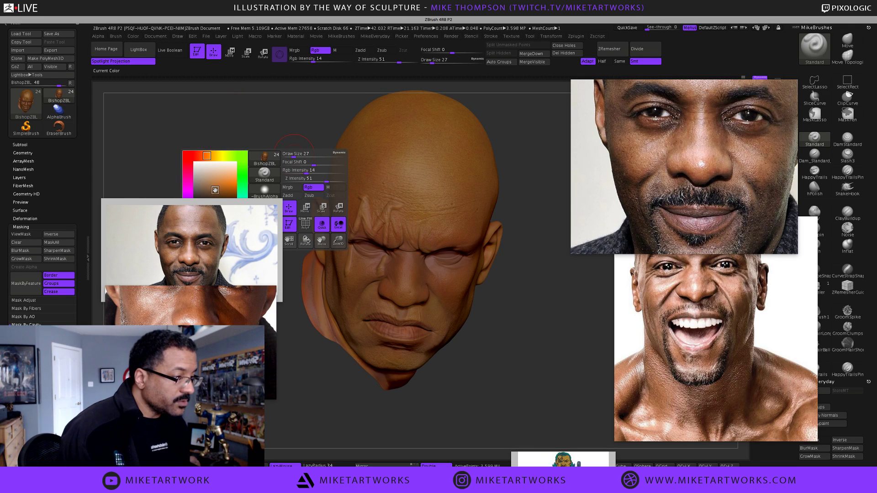
- Fill the unmasked areas of the head with a lighter brown, R 137, G 91, B 51, at Rgb Intensity 14
click(138, 37)
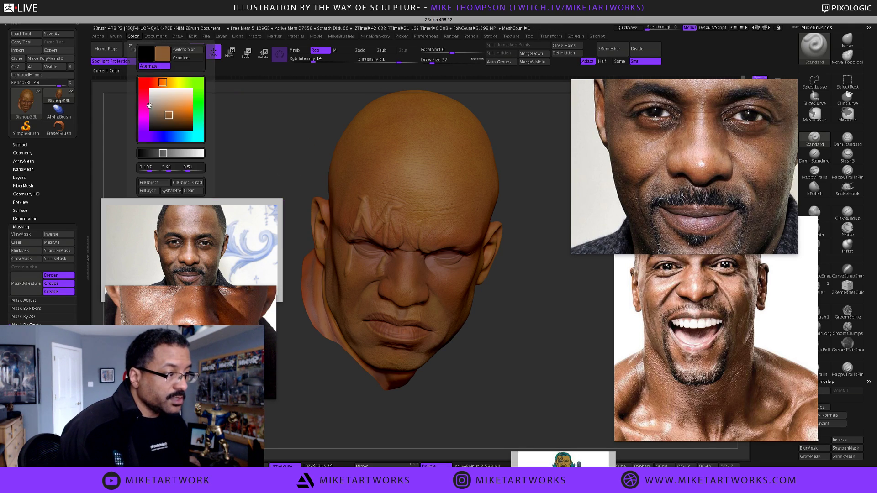
click(157, 184)
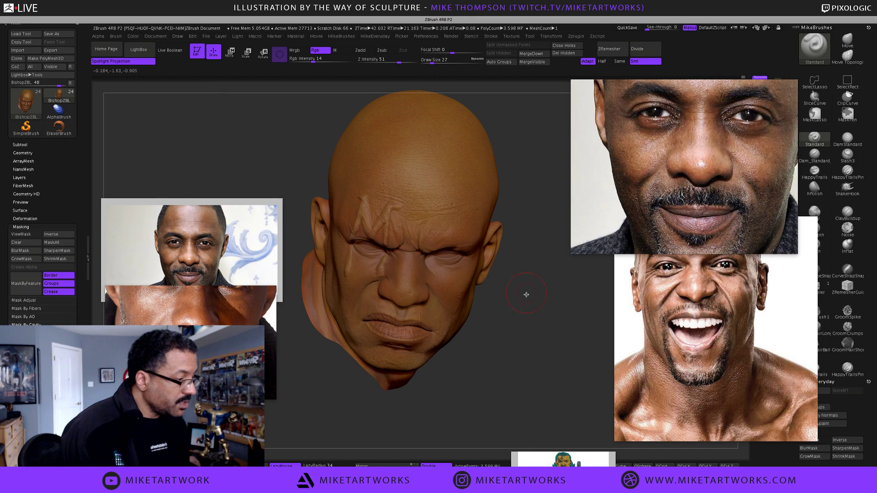
mouse_move(535, 314)
mouse_down()
mouse_move(552, 343)
mouse_move(539, 341)
mouse_move(569, 355)
mouse_up()
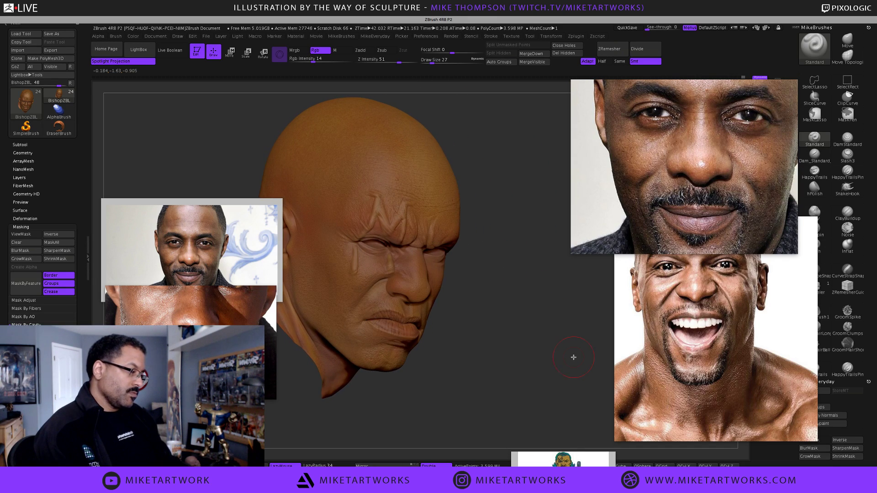
key(ctrl)
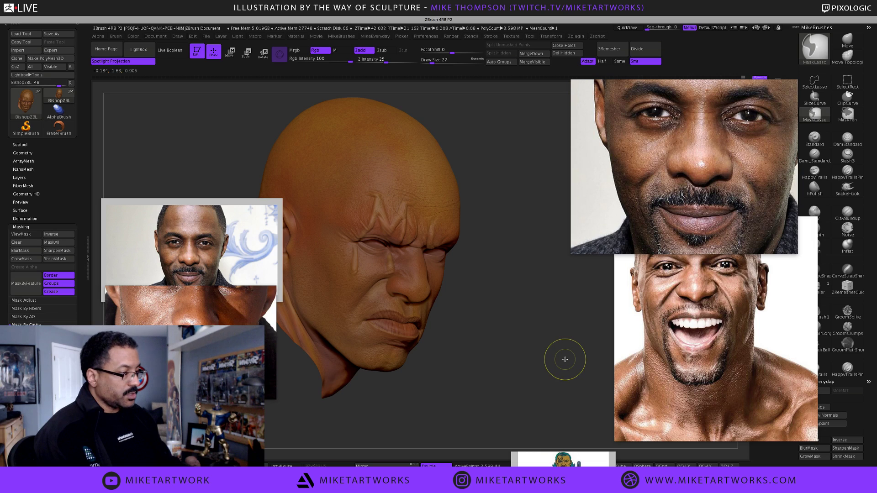
mouse_move(513, 366)
mouse_down()
mouse_move(496, 371)
mouse_move(498, 365)
mouse_up()
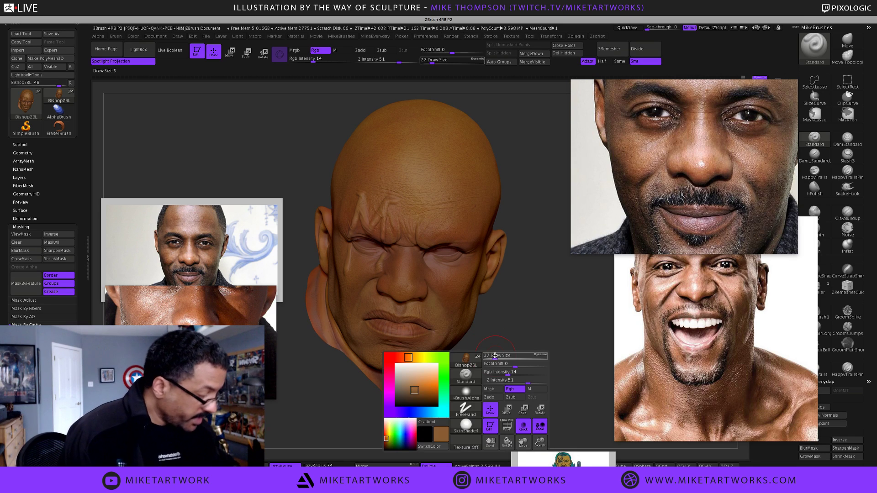
- Change the Standard brush's stroke to Spray and browse its alphas
key(space)
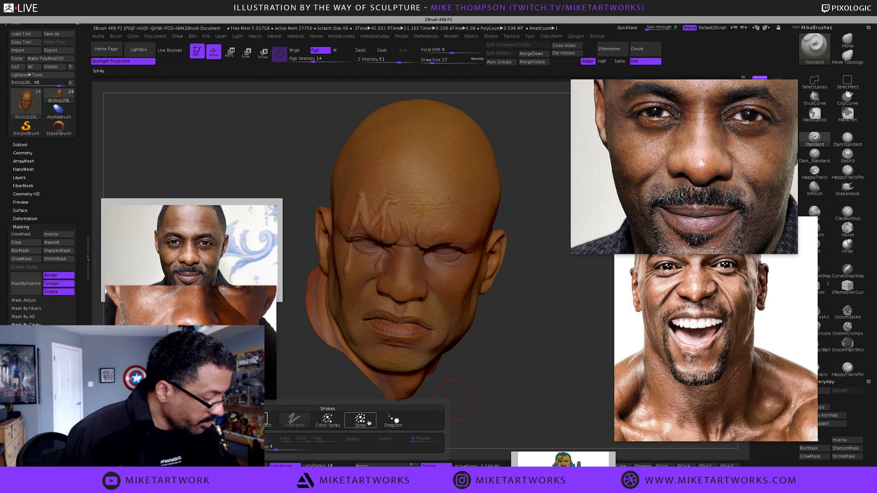
key(space)
click(491, 364)
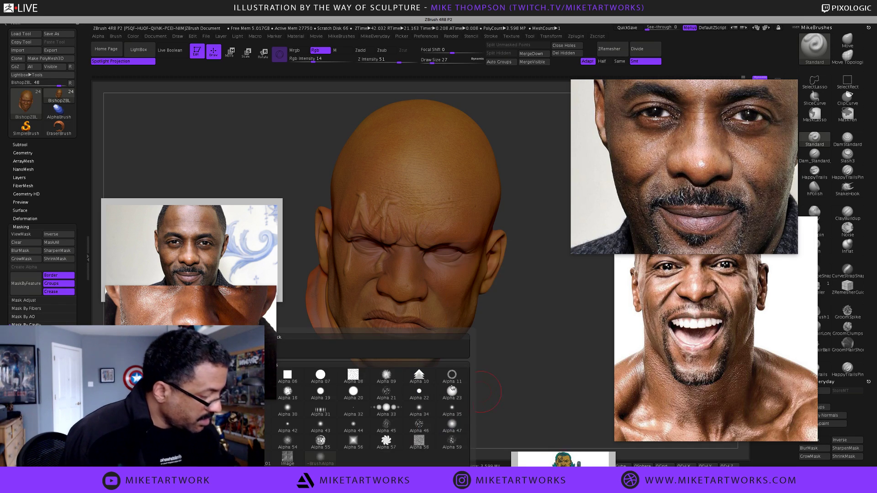
key(space)
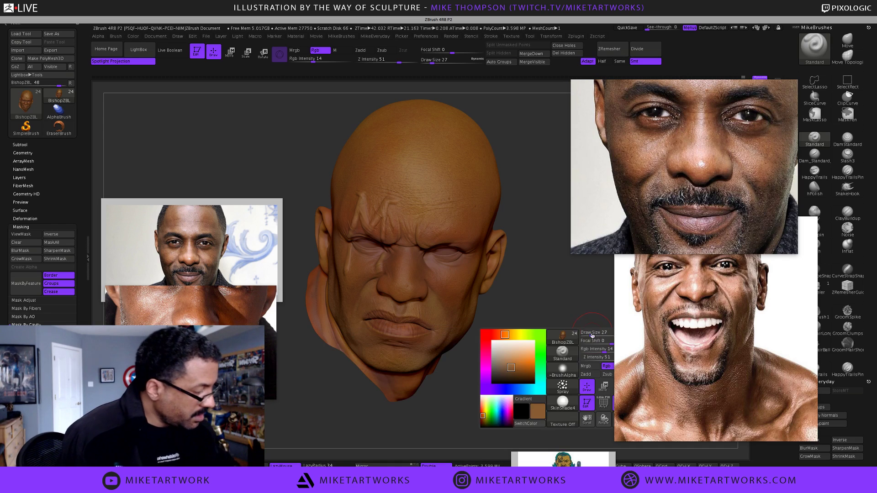
click(566, 368)
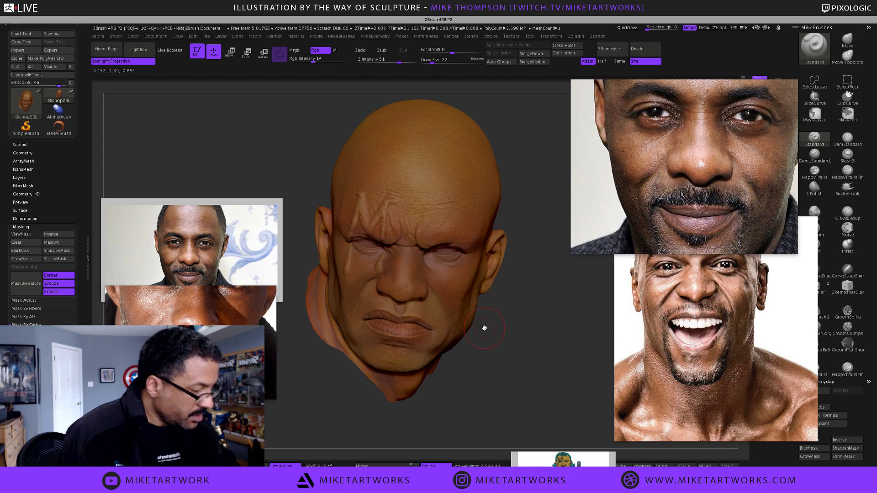
- Move the two bearded-man reference photos higher and place the facial colour-zone chart beside the head
drag(259, 346, 249, 127)
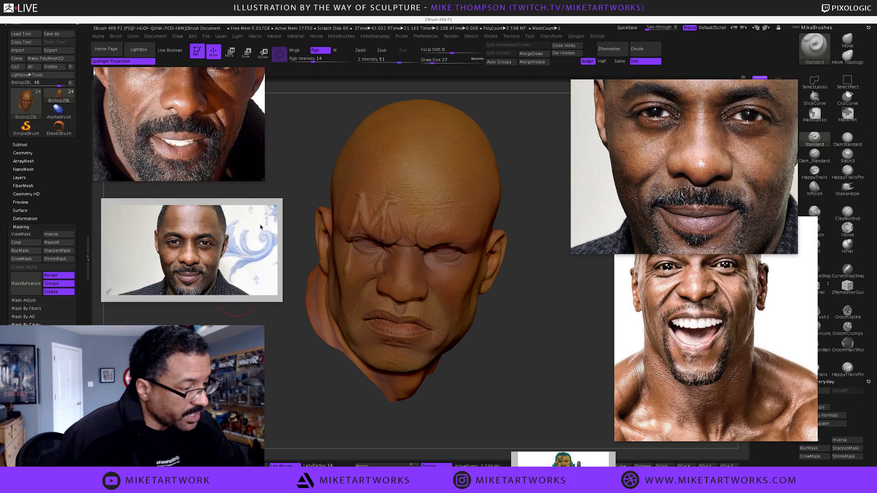
drag(259, 224, 232, 126)
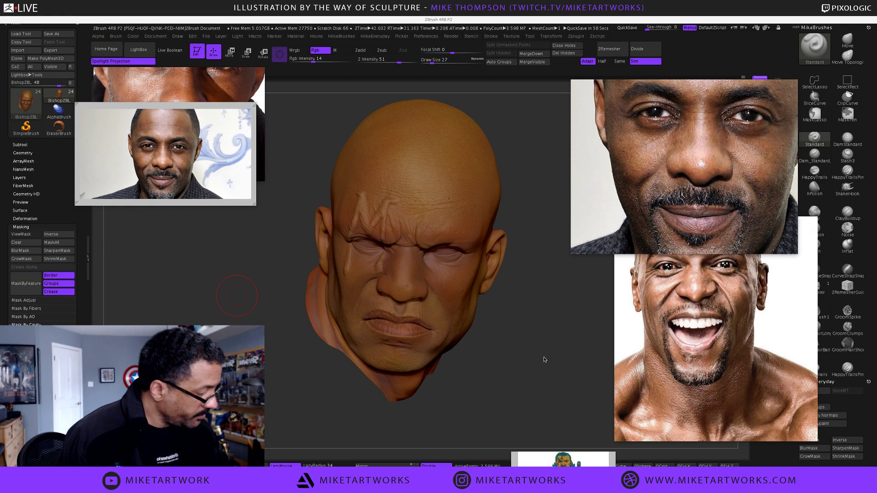
key(space)
click(518, 398)
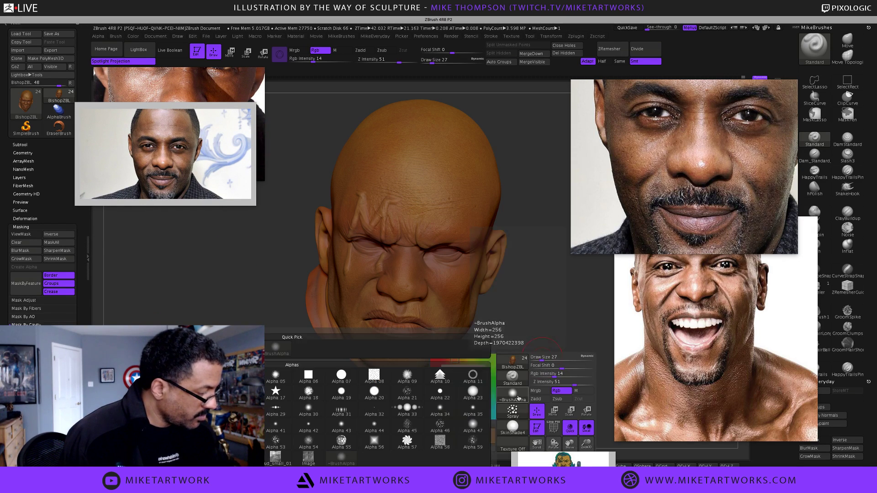
drag(232, 355, 684, 371)
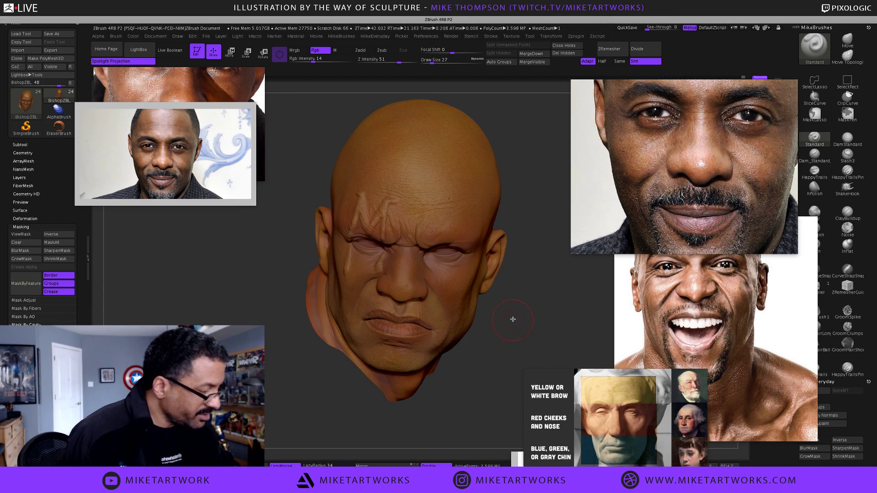
- Choose a dark brown paint colour for shading the face and turn off LazyMouse
drag(515, 308, 513, 305)
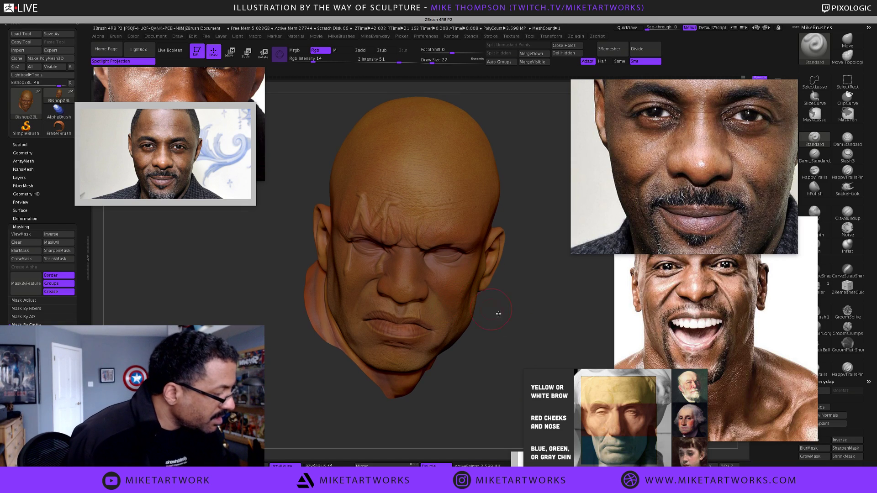
alt+drag(508, 335, 509, 334)
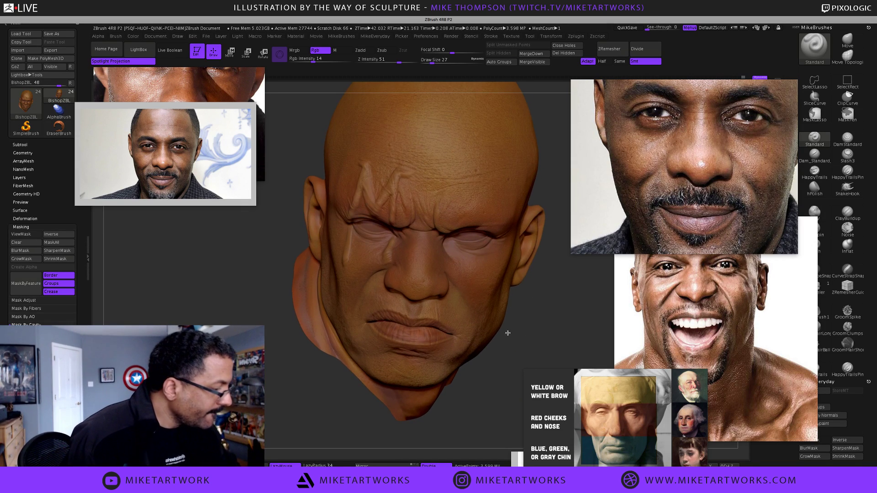
key(space)
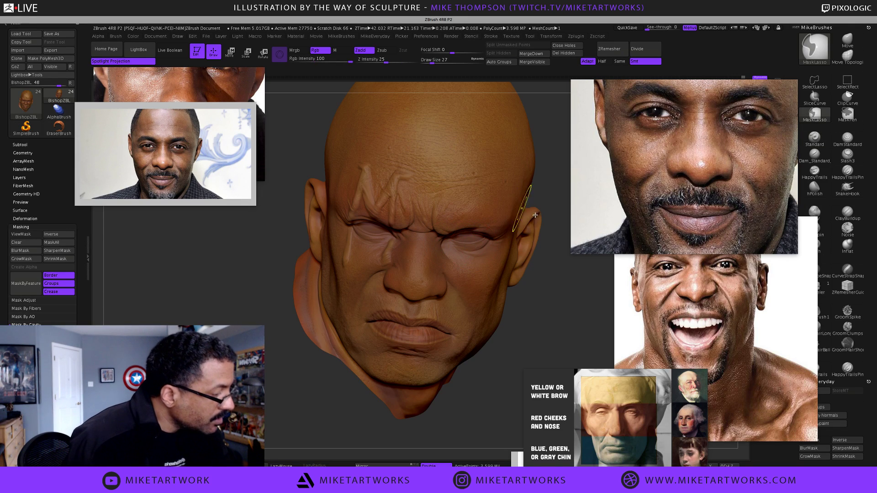
ctrl+click(545, 281)
ctrl+click(544, 282)
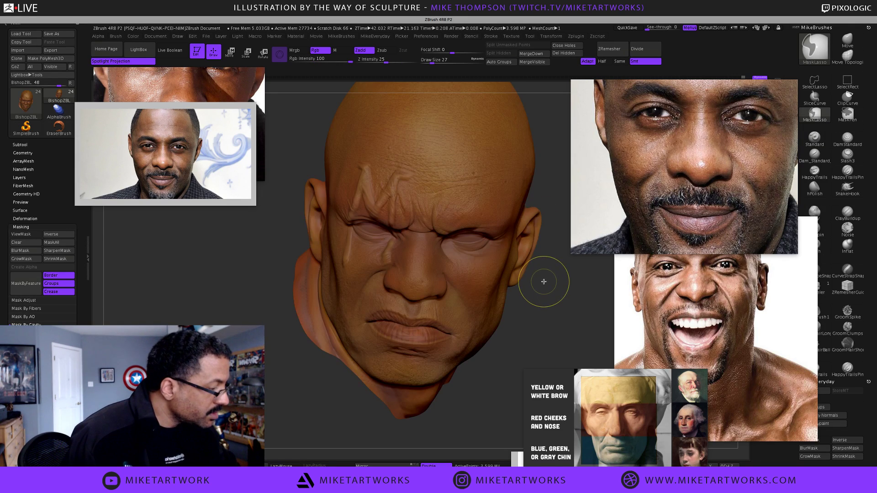
key(space)
drag(442, 348, 436, 358)
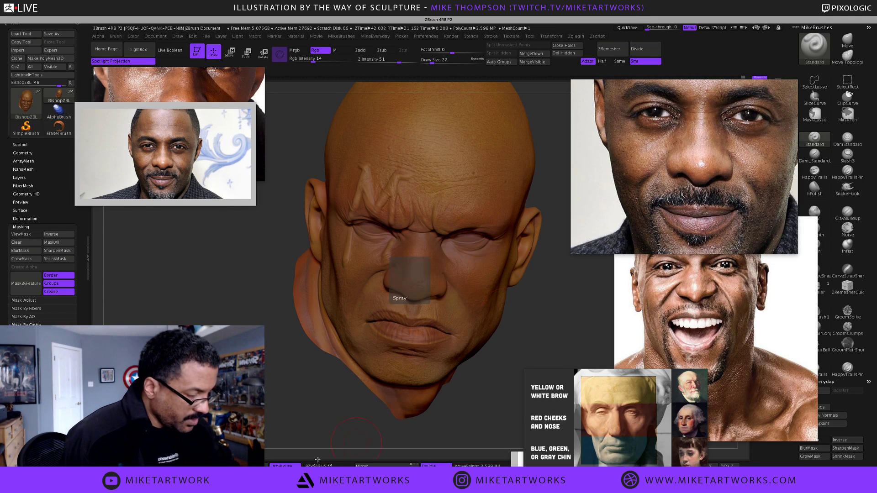
click(293, 465)
- Set the draw size to 7 and Rgb Intensity to 9, and try dark brown strokes under the eye
drag(460, 244, 478, 249)
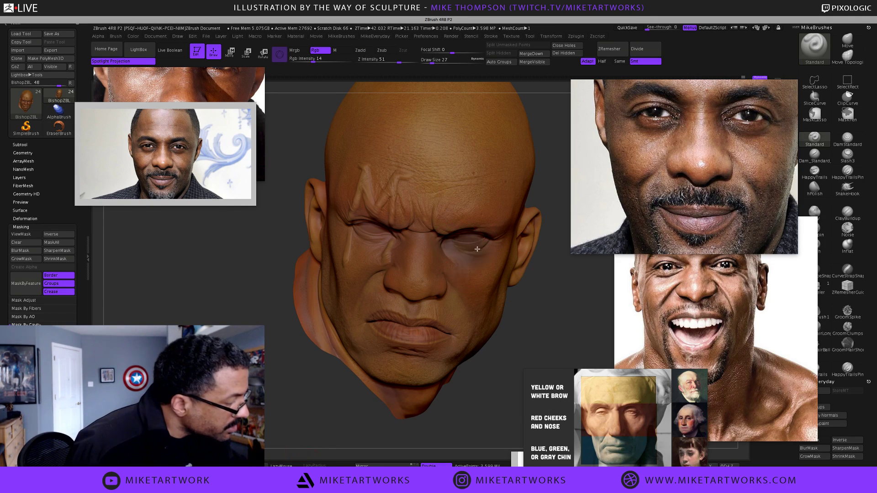
text(s8)
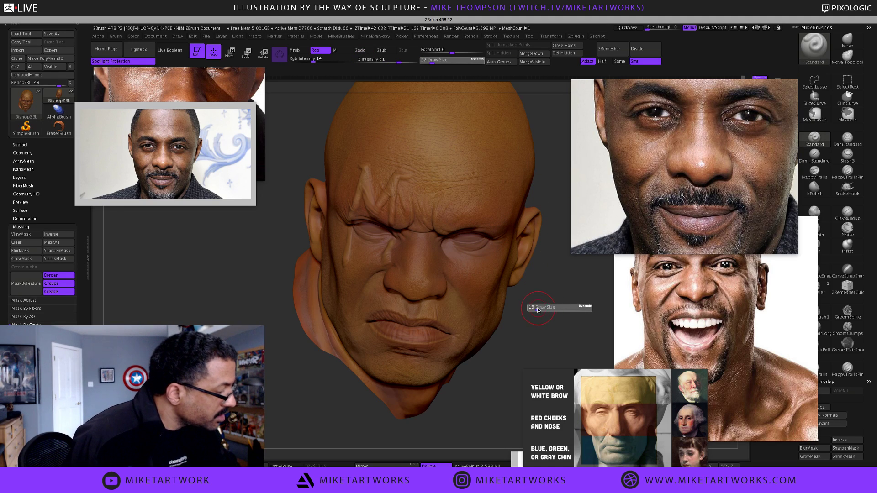
drag(535, 312, 534, 312)
key(space)
click(556, 312)
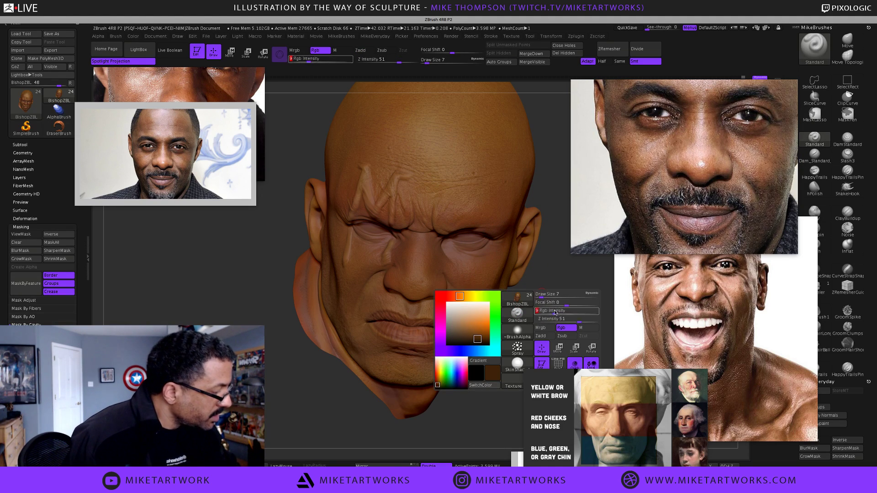
mouse_move(459, 249)
mouse_down()
mouse_move(450, 246)
mouse_move(470, 248)
mouse_up()
key(ctrl+z)
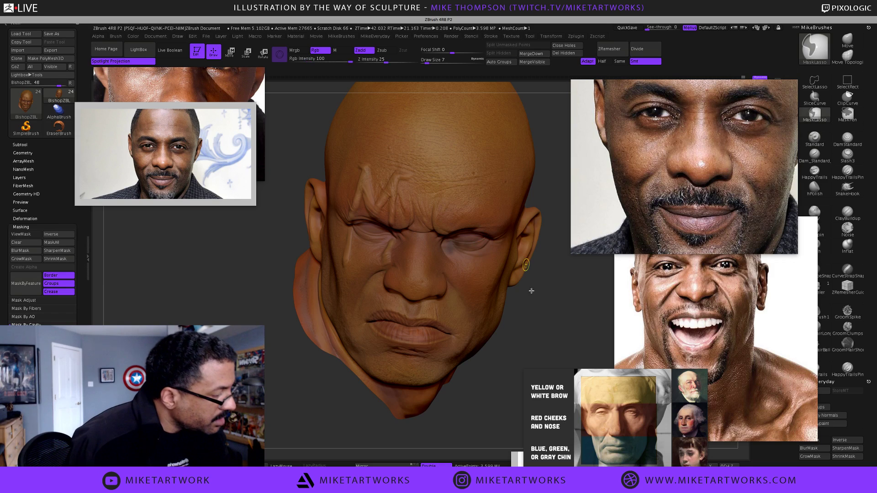
- Set the draw size to 18 and spray dark brown shading under the eye
key(s)
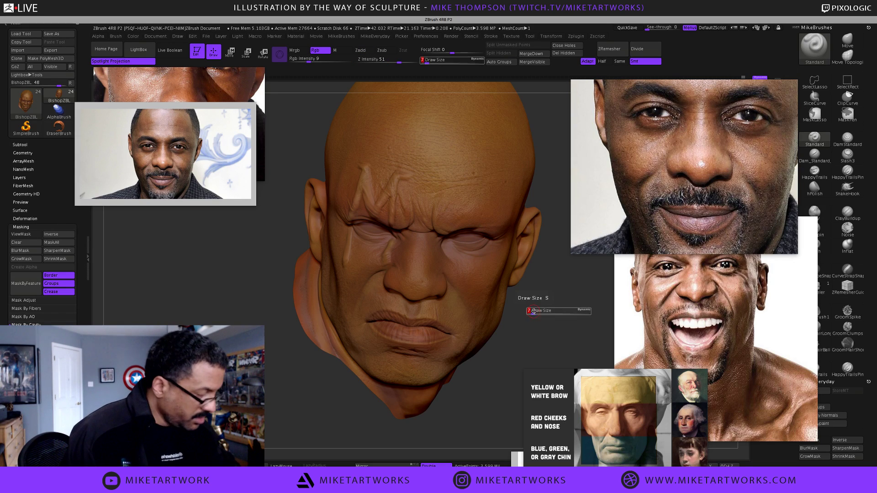
drag(534, 312, 537, 313)
key(space)
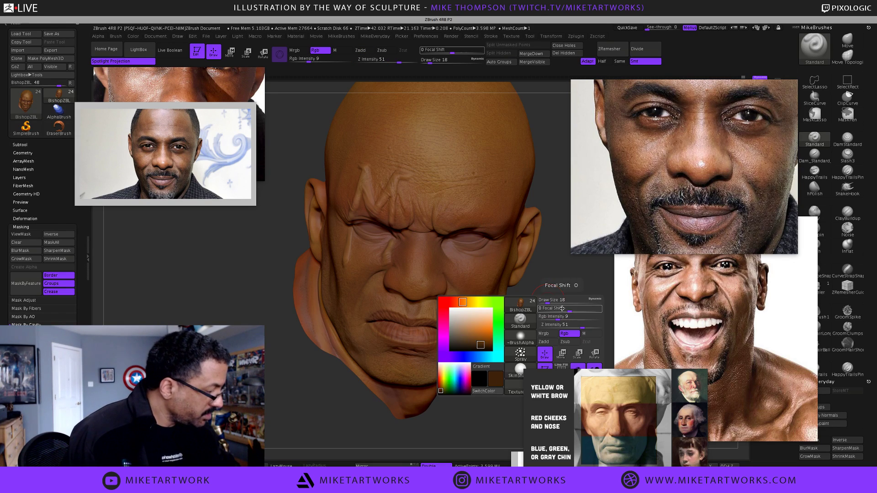
click(520, 338)
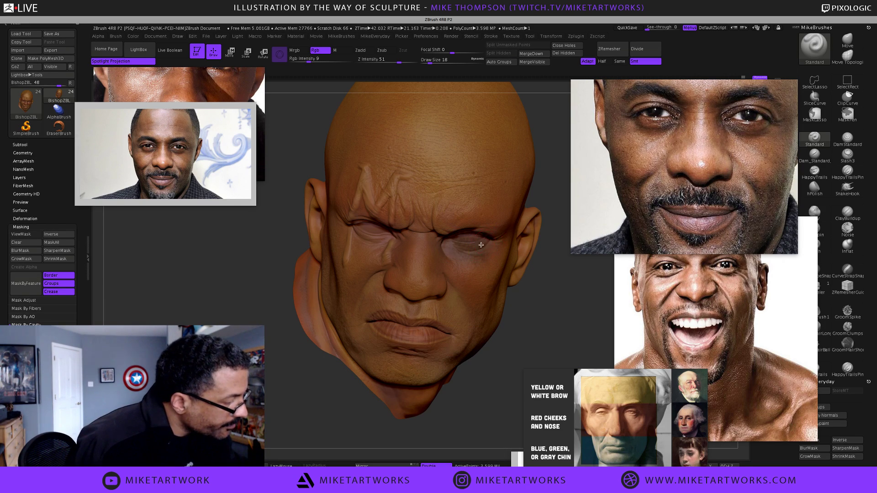
mouse_move(552, 278)
mouse_down()
mouse_move(553, 264)
mouse_move(541, 296)
mouse_up()
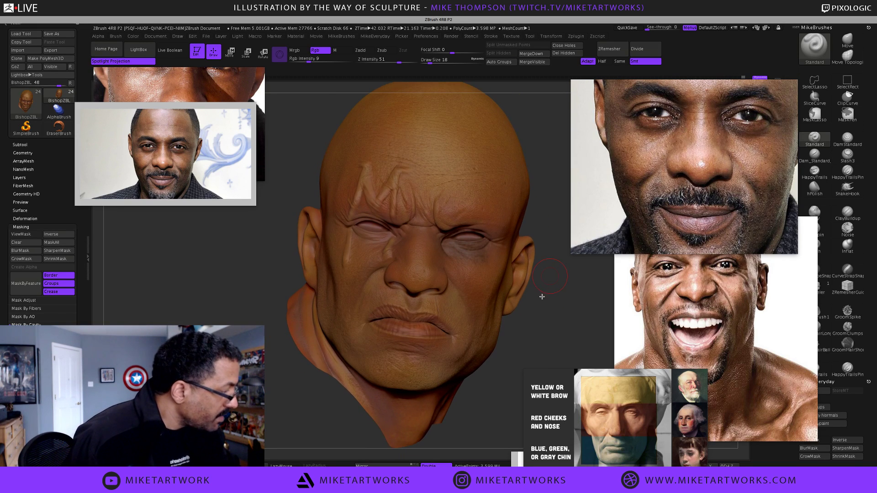
- Set the draw size to 7 and paint dark brown shading around the inner eye corners and nose bridge
text(s7)
key(Return)
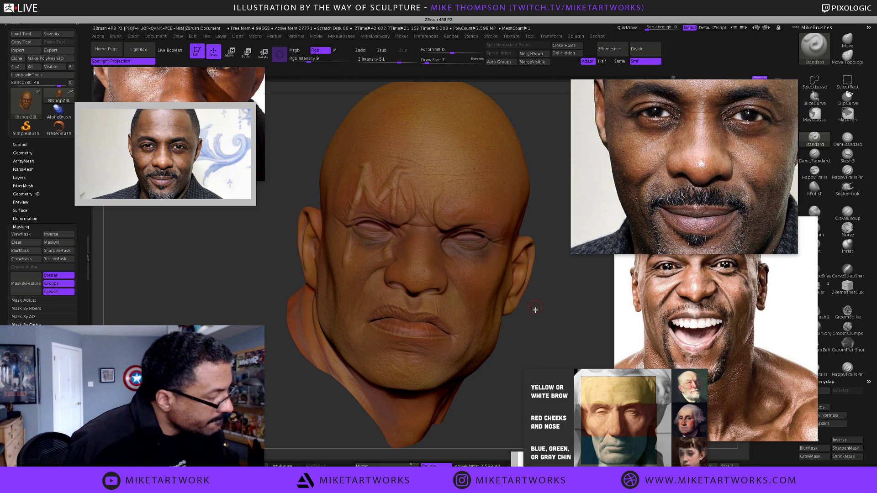
mouse_move(534, 309)
mouse_down()
mouse_move(548, 312)
mouse_move(541, 310)
mouse_up()
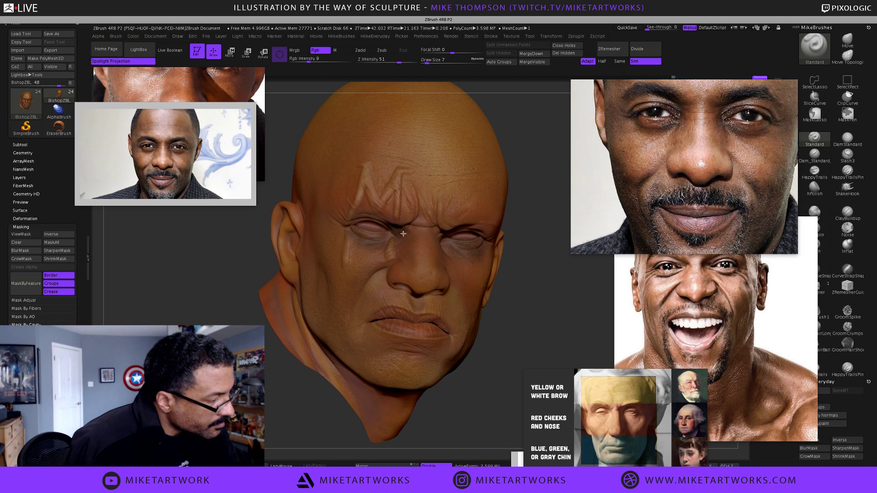
drag(417, 227, 435, 228)
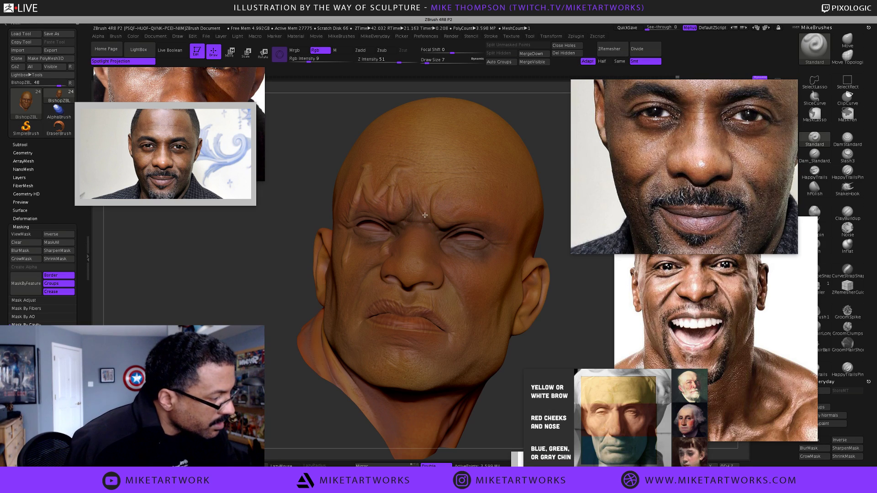
right_drag(453, 224, 440, 272)
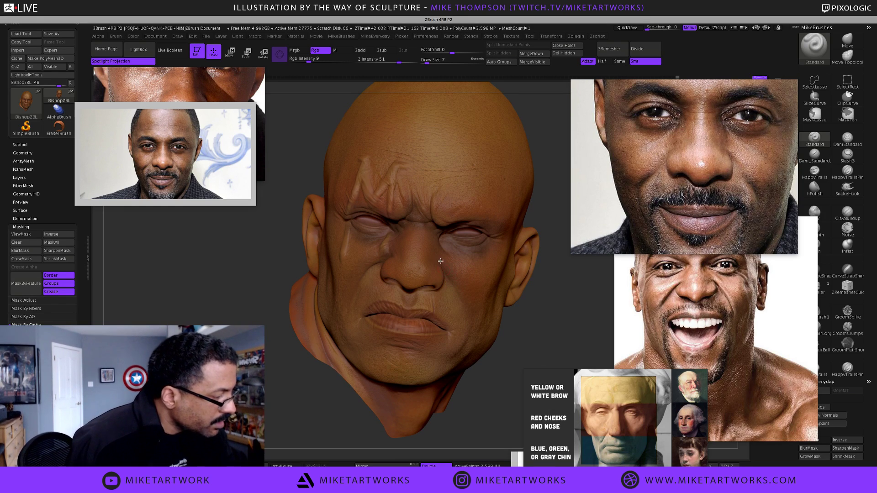
mouse_move(524, 357)
right_down()
mouse_move(533, 357)
mouse_move(517, 345)
right_up()
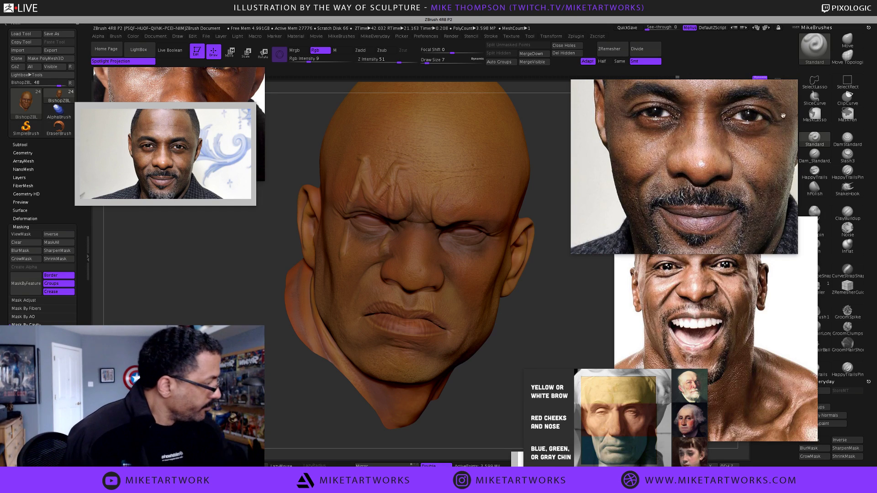
- Turn off Solo mode and expand the subtool list, moving the reference photos clear of the controls
drag(783, 115, 738, 187)
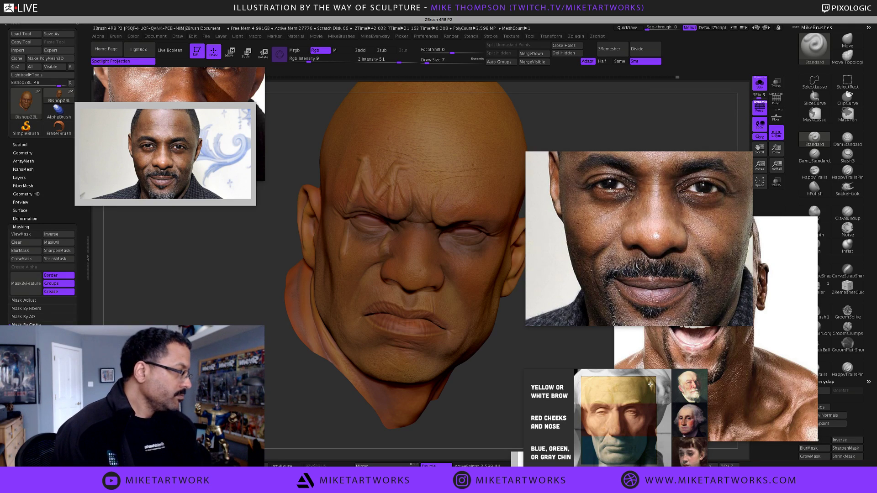
click(760, 85)
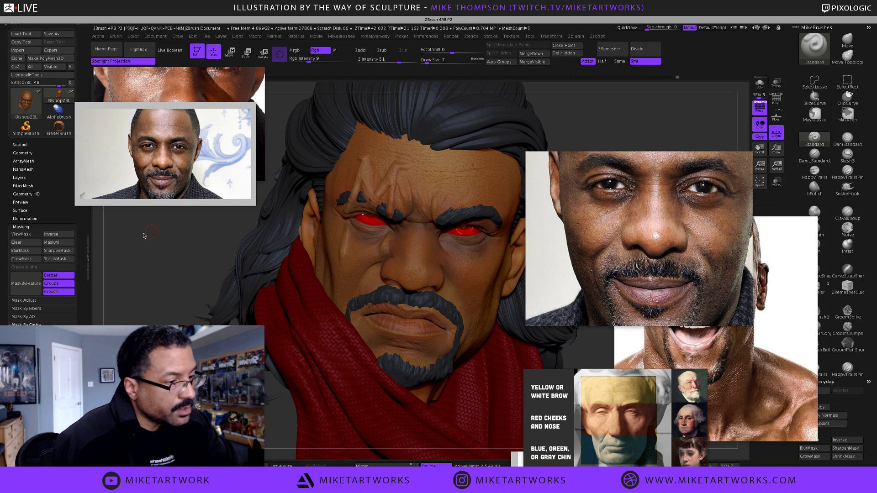
click(21, 145)
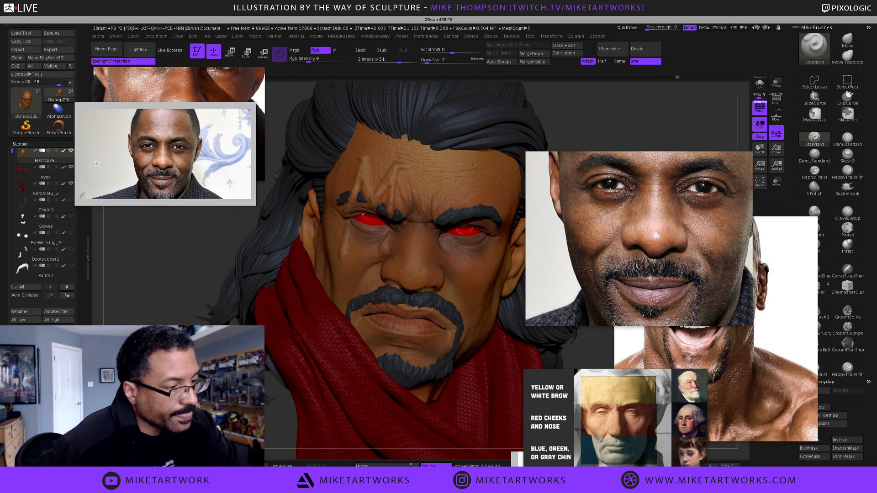
drag(95, 163, 135, 147)
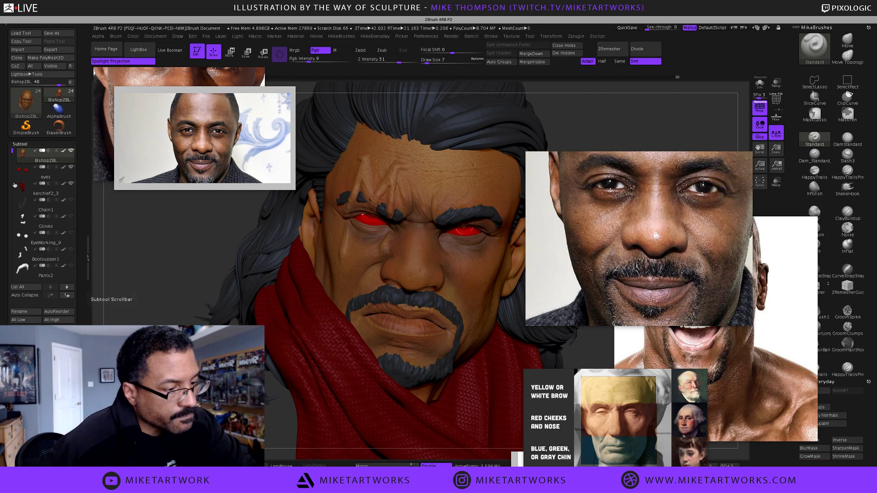
- Hide the facial hair subtool and sample a brown skin colour from the bare brow for painting
scroll(14, 185, down, 6)
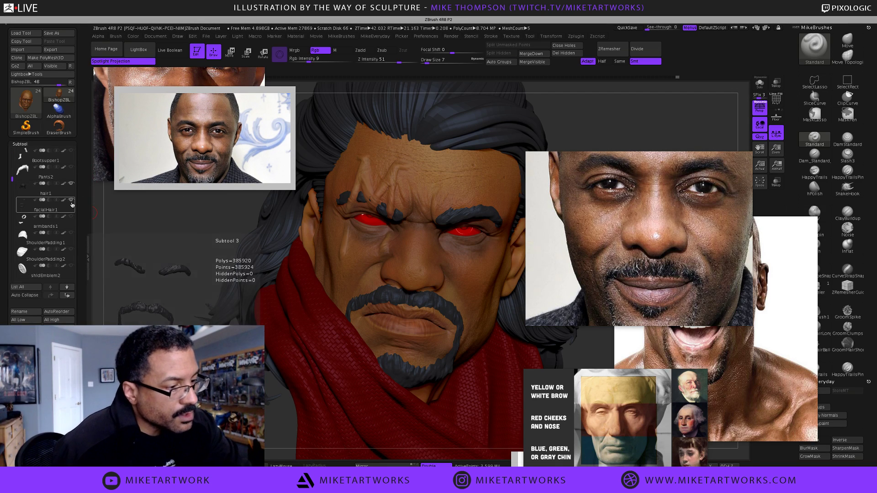
click(72, 201)
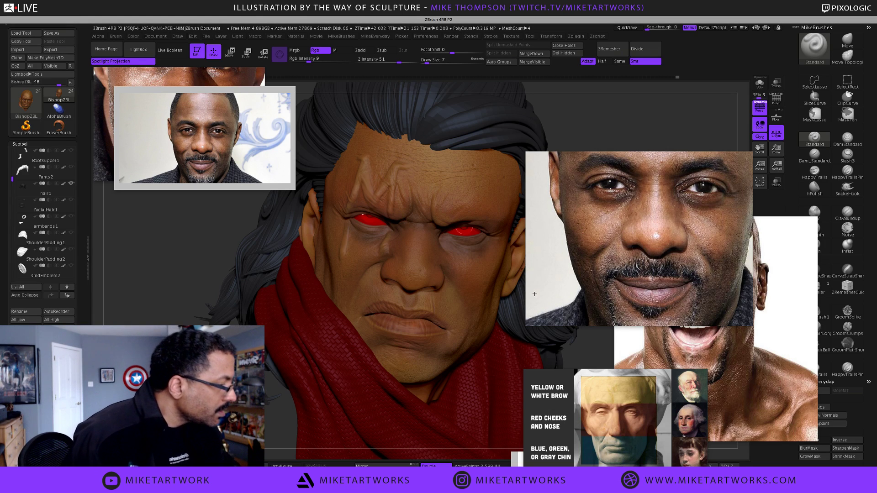
key(space)
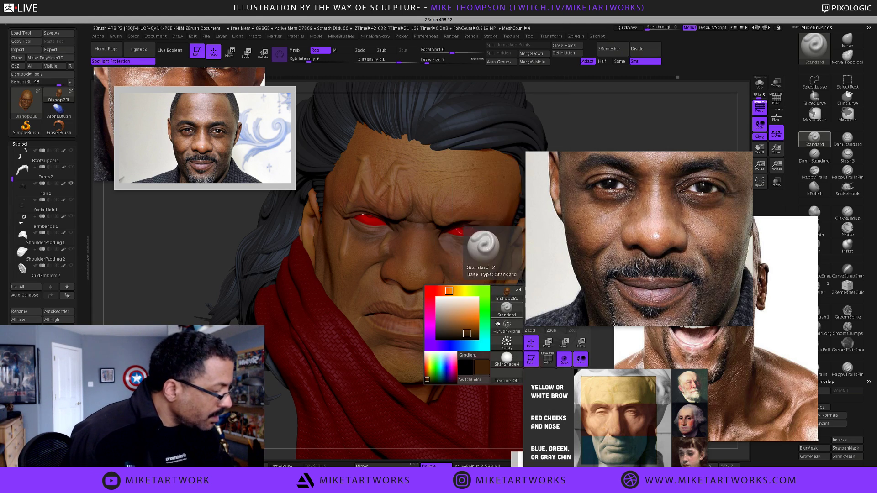
mouse_move(463, 326)
mouse_down()
mouse_move(467, 261)
mouse_move(483, 250)
mouse_move(478, 187)
mouse_move(486, 192)
mouse_up()
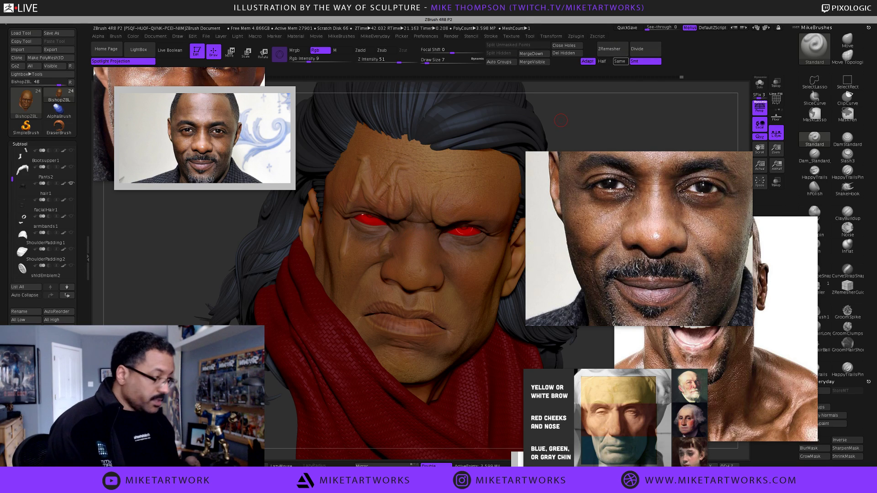
- Turn off Always On Top for the reference photos so the whole head can be viewed unobstructed
click(599, 12)
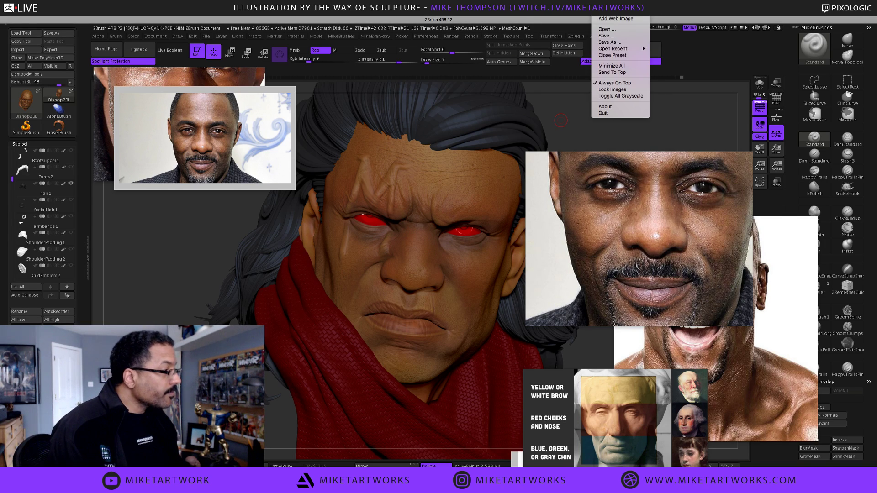
click(611, 82)
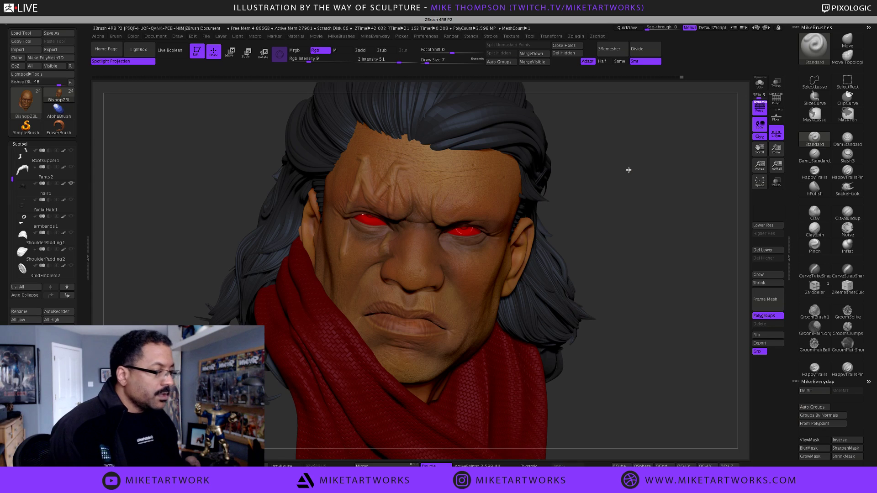
drag(629, 169, 629, 169)
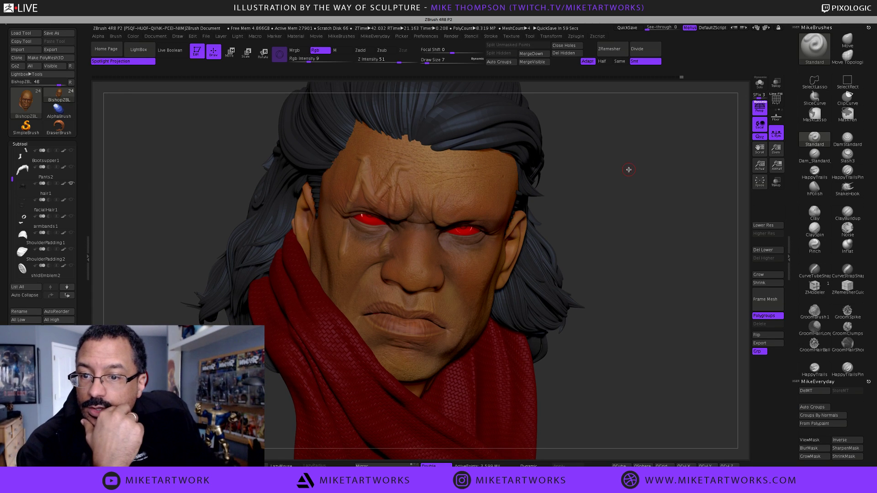
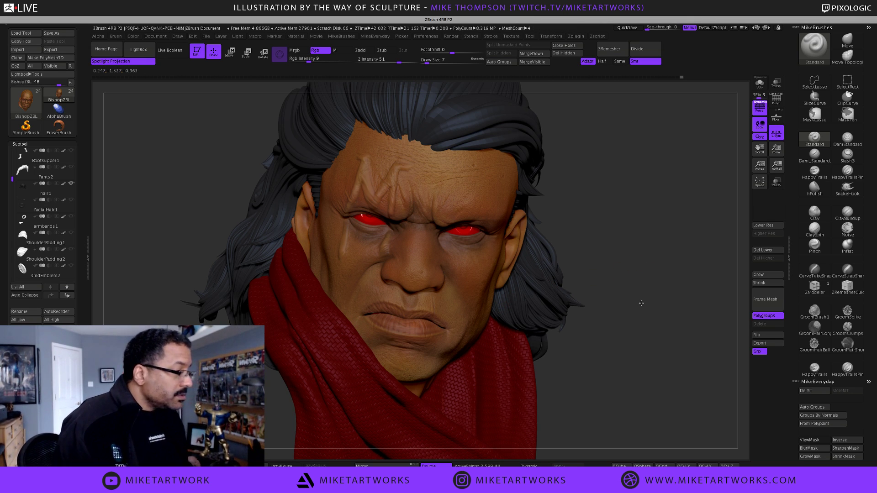
drag(637, 299, 637, 299)
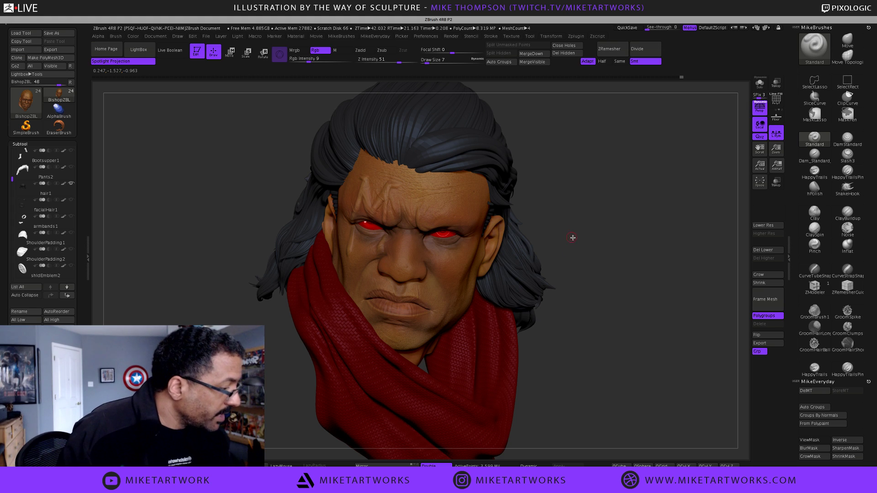
- Sample a mid-brown skin colour from the face just below the scarred eye
key(space)
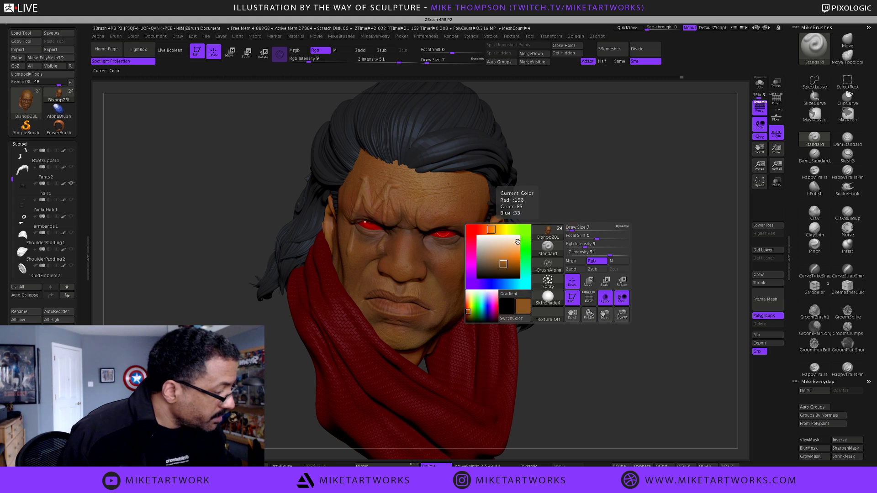
mouse_move(502, 265)
mouse_down()
mouse_move(388, 251)
mouse_move(381, 277)
mouse_move(374, 265)
mouse_up()
mouse_move(558, 204)
mouse_down()
mouse_move(564, 195)
mouse_move(367, 250)
mouse_up()
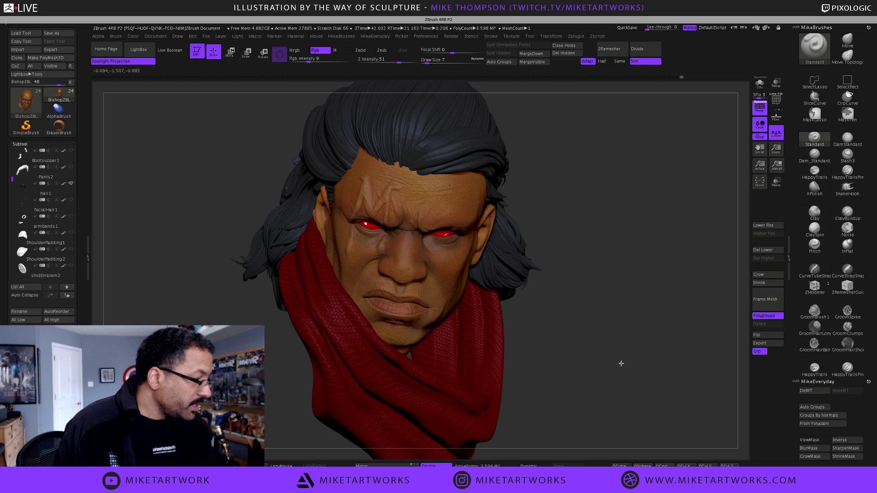
mouse_move(621, 362)
alt+mouse_down()
mouse_move(624, 376)
mouse_move(614, 336)
mouse_move(631, 360)
alt+mouse_up()
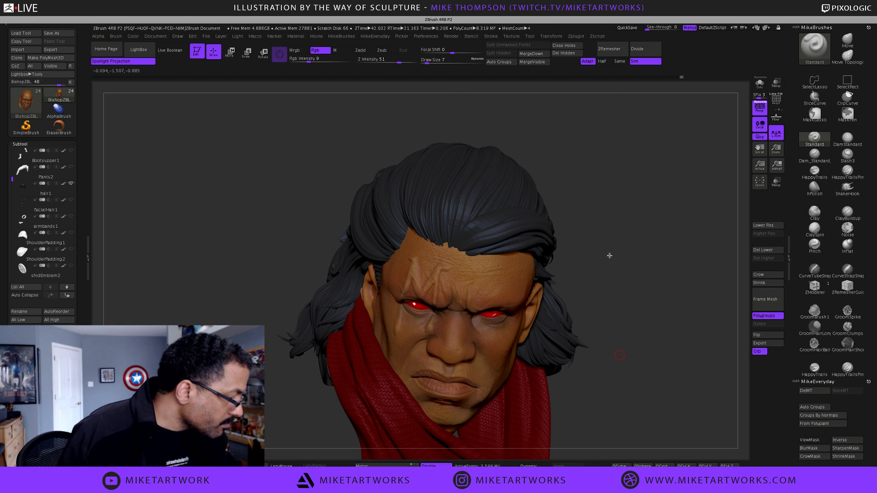
alt+drag(620, 355, 610, 256)
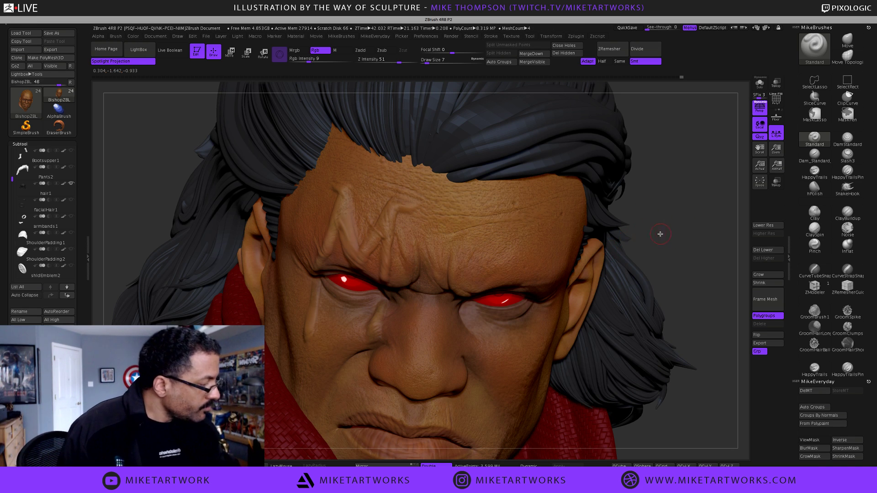
- Set the brush to the FreeHand stroke with Alpha 01
key(space)
click(638, 282)
click(463, 300)
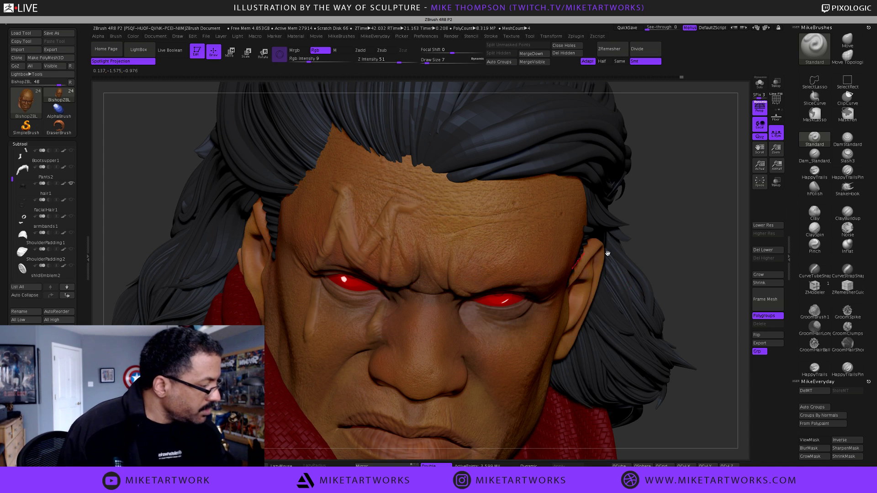
key(space)
click(663, 275)
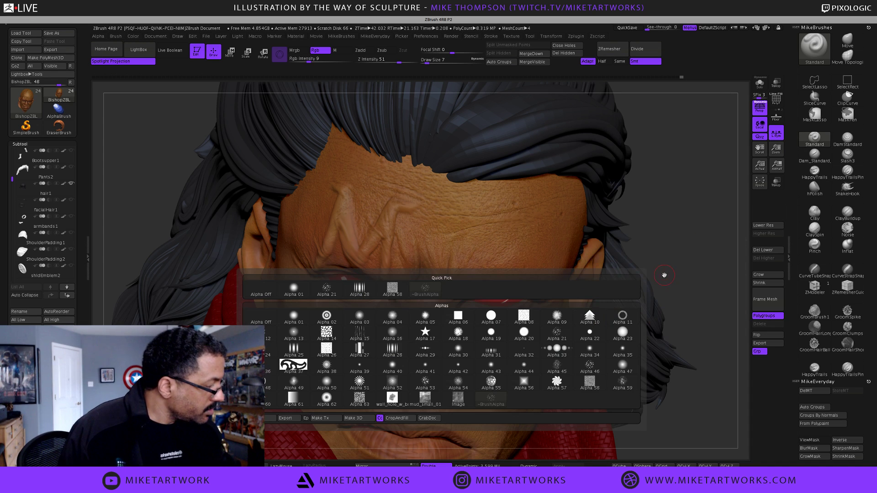
click(294, 290)
- Choose a light orange paint colour, about red 217, green 135, blue 52
key(space)
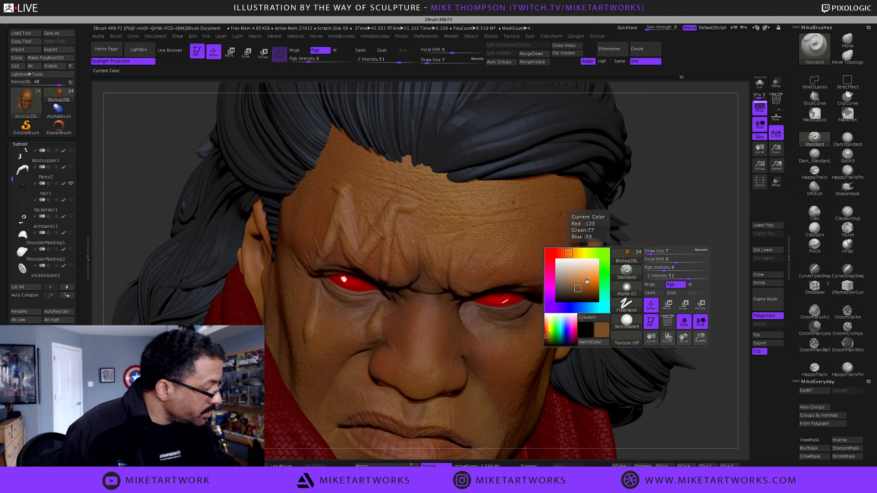
drag(586, 281, 583, 278)
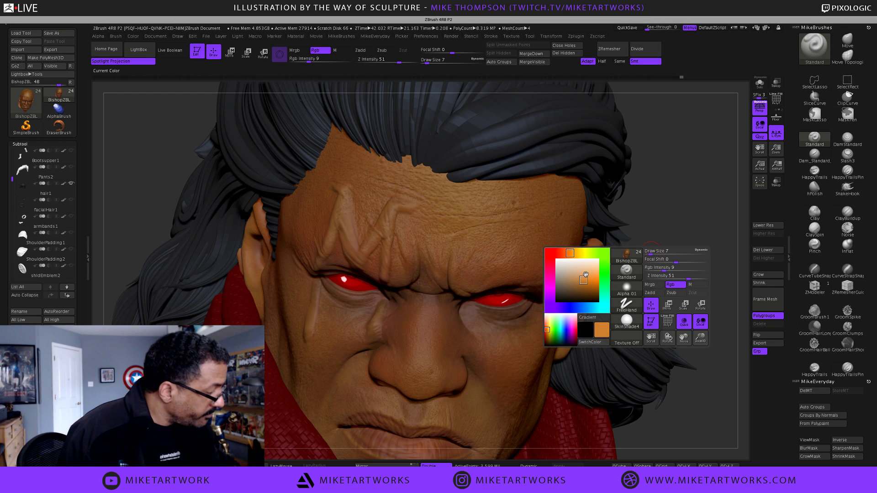
click(585, 279)
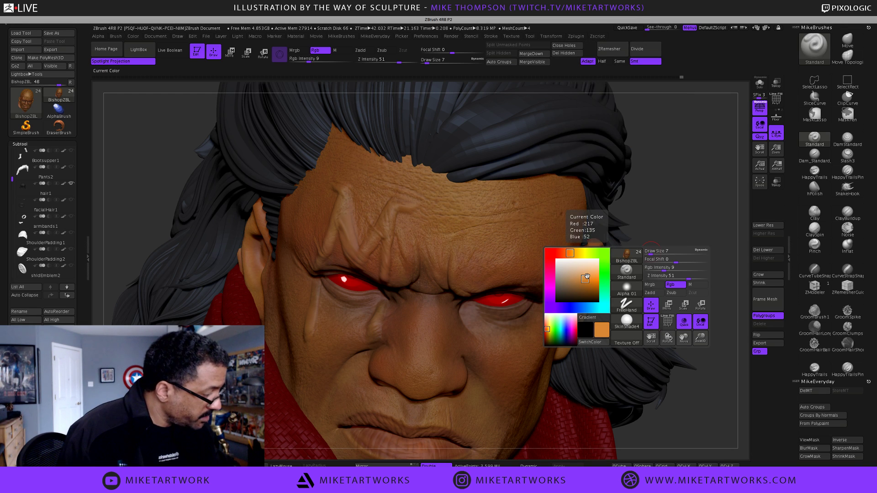
click(584, 278)
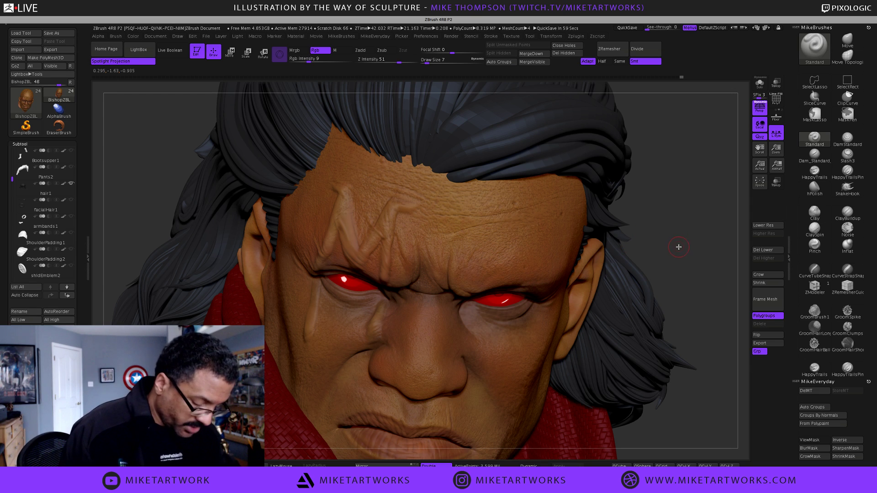
- Set the draw size to 4 and paint lighter tones along the raised M-shaped scar on the forehead
text(s4)
key(Return)
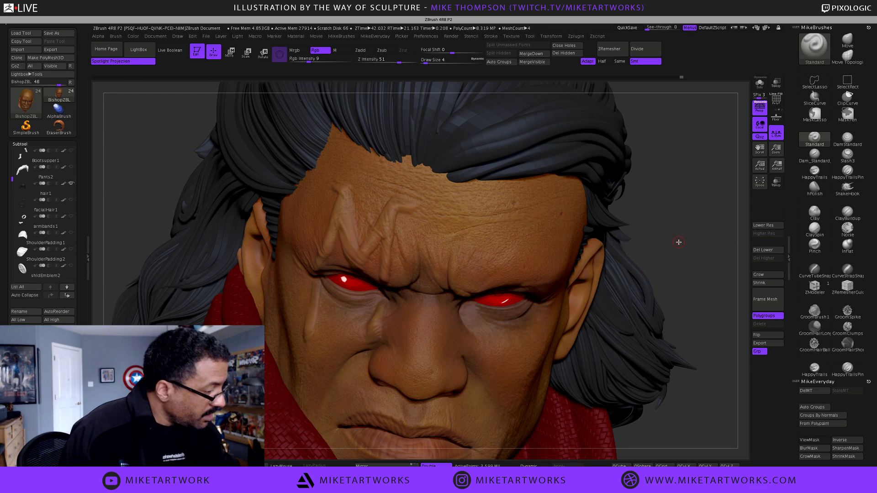
key(space)
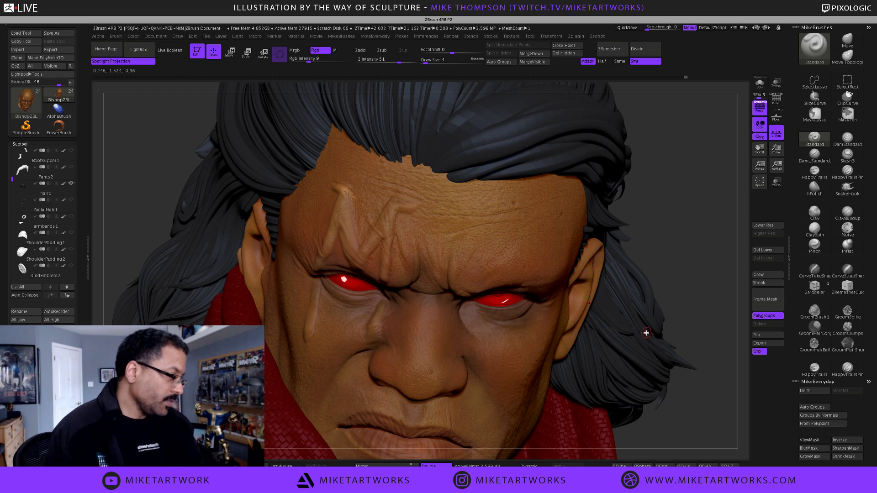
key(ctrl)
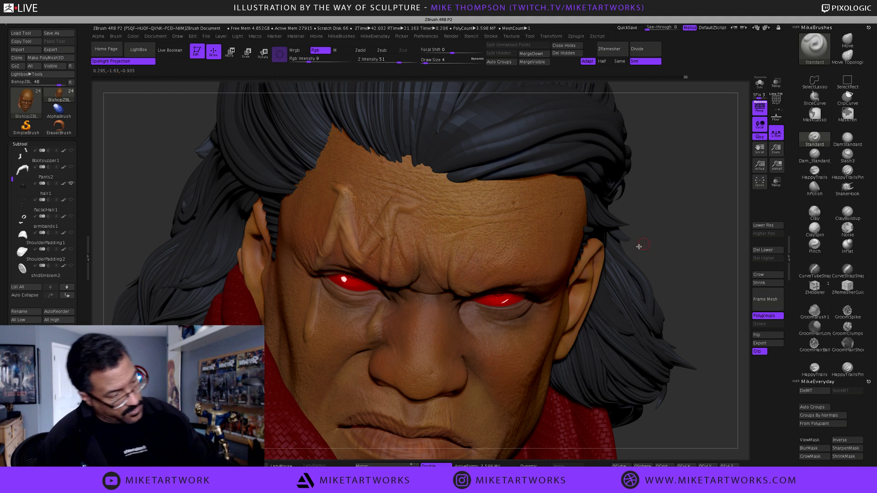
key(space)
click(588, 252)
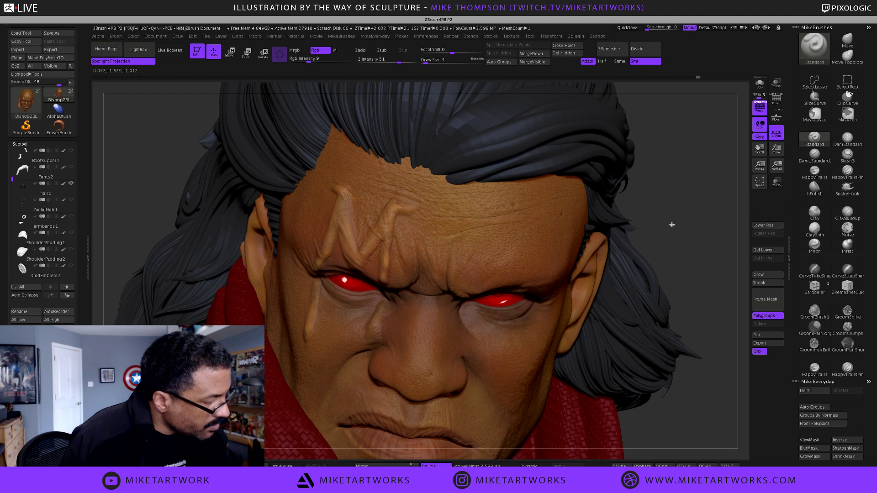
- Paint the light tone on the scar lines below the eye and reduce the draw size to 2
drag(672, 225, 326, 294)
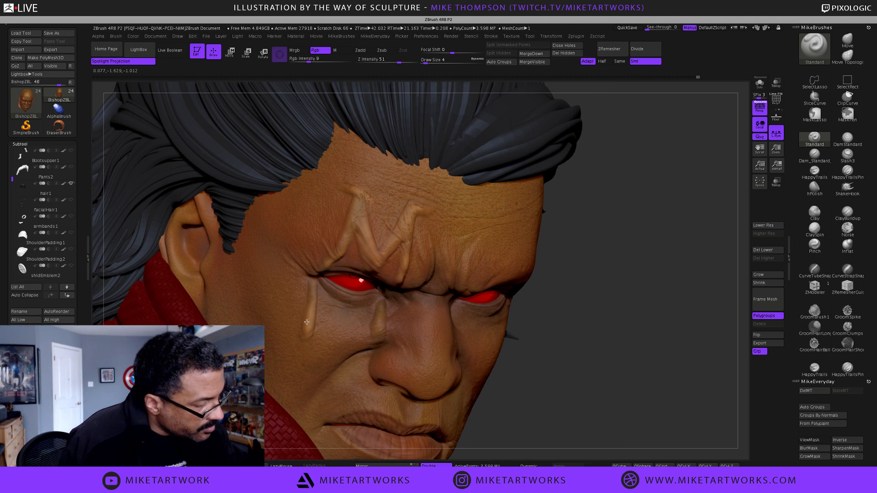
drag(306, 327, 312, 306)
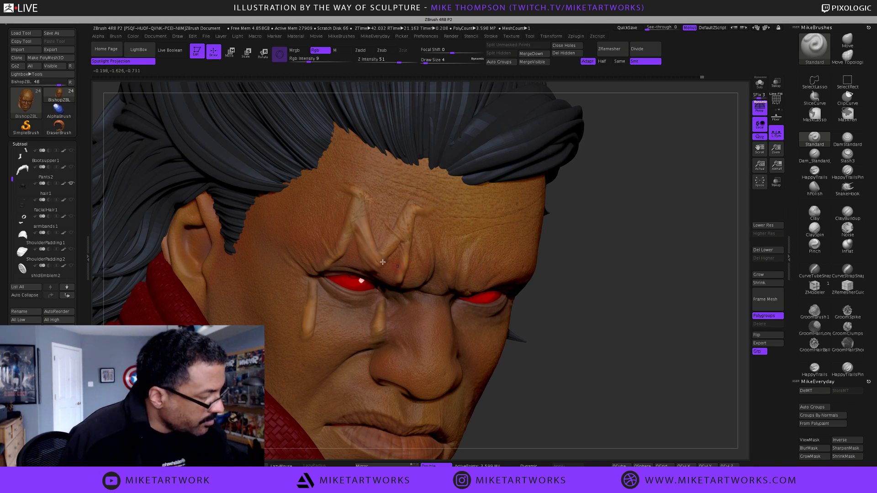
key(s)
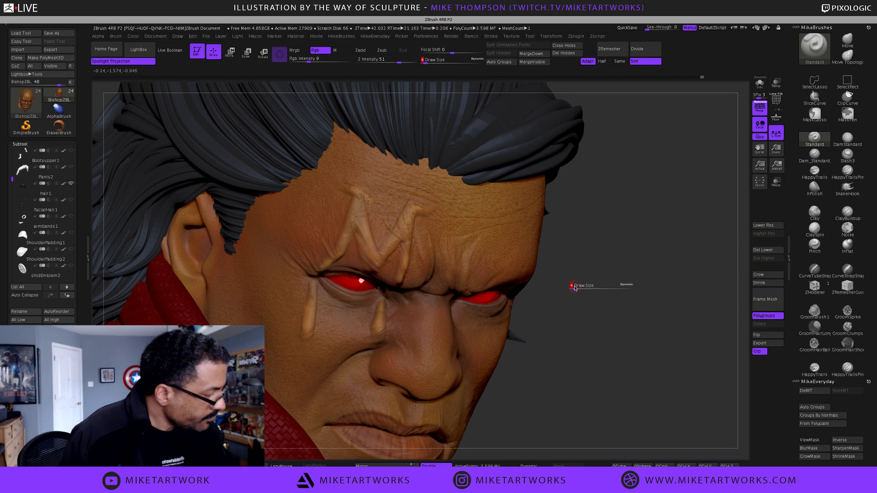
drag(575, 287, 574, 287)
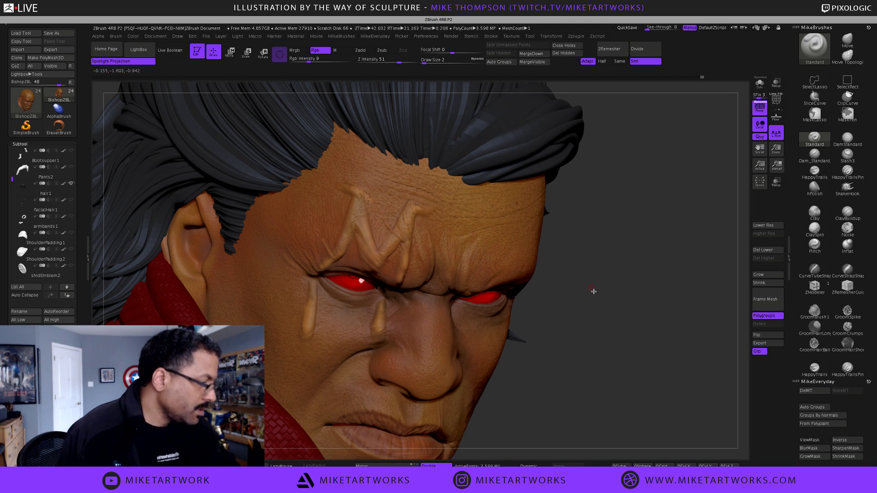
- Pick a darker brown and paint the skin around the M scar with draw sizes 9 and 7
key(space)
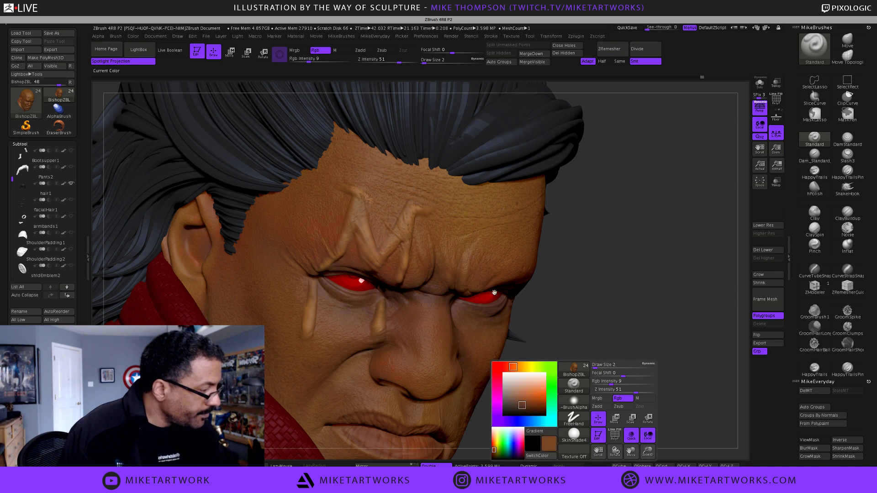
text(s9)
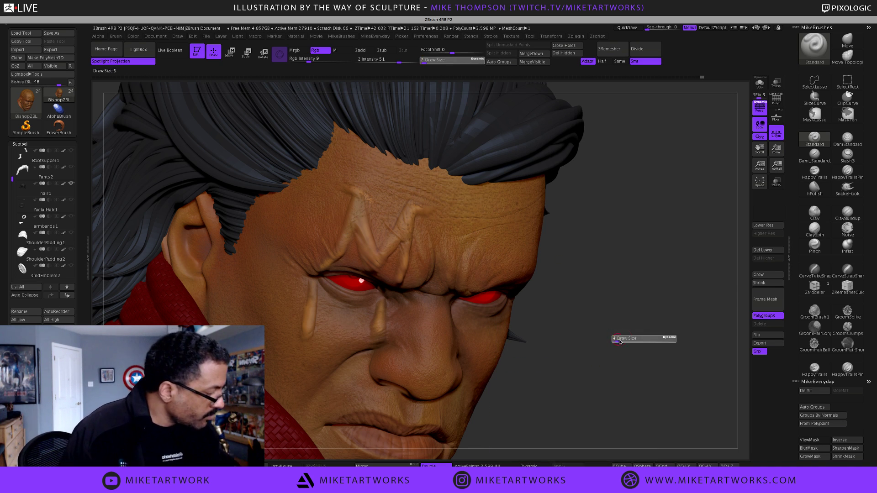
key(Return)
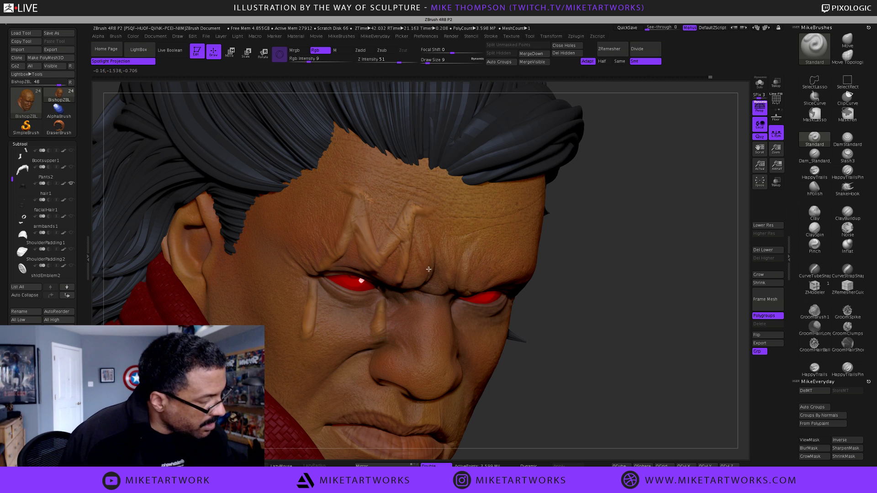
key(s)
drag(585, 357, 579, 357)
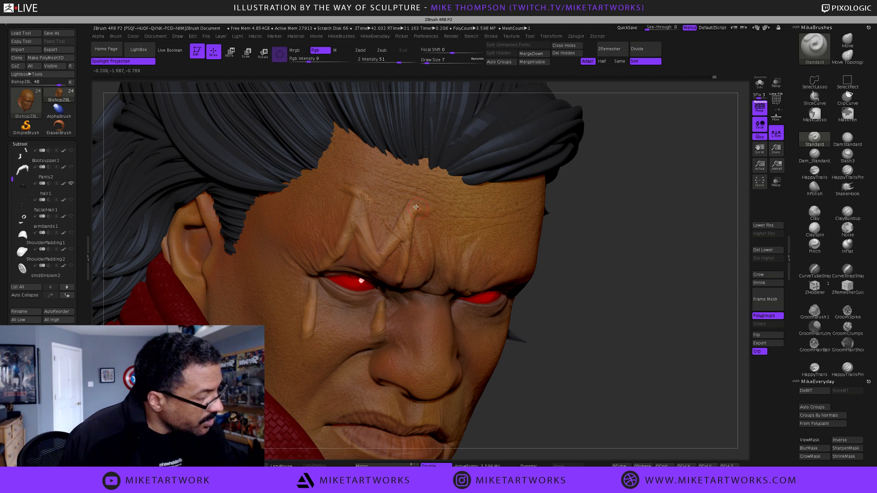
- Set the draw size to 4 and paint fine brown detail around the M scar and brow
text(s4)
key(Return)
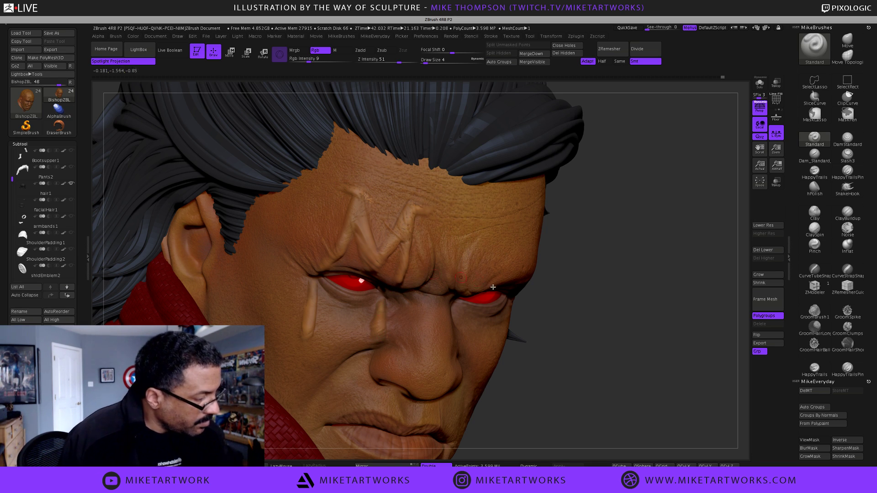
drag(566, 365, 629, 344)
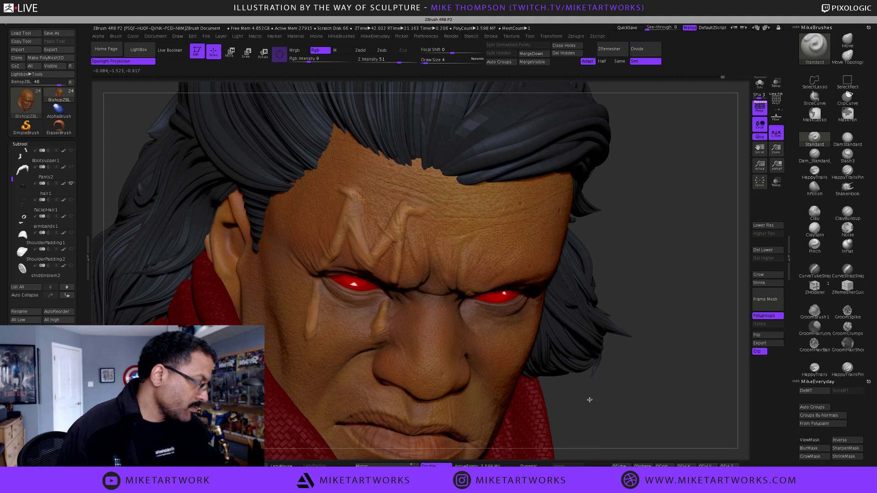
- Set the draw size to 16 and paint soft brown shading over the skin below the eye and around the M scar
drag(552, 404, 493, 410)
key(space)
key(s)
drag(642, 316, 647, 315)
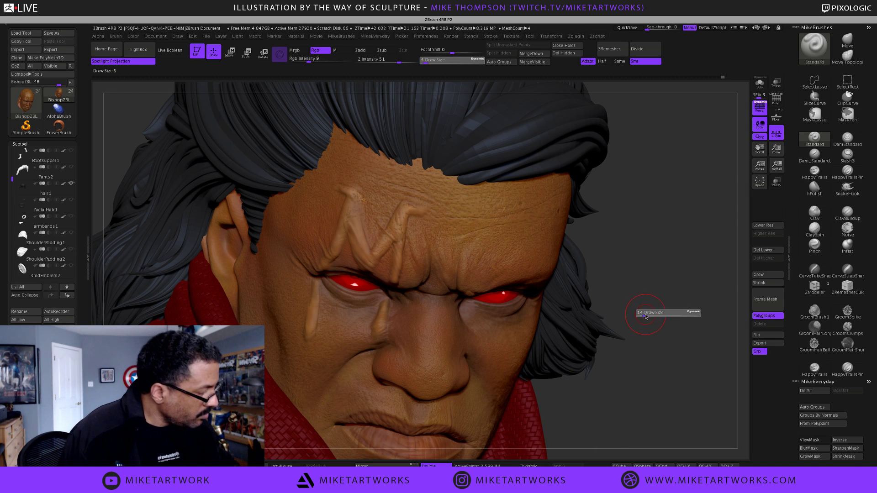
drag(316, 352, 309, 338)
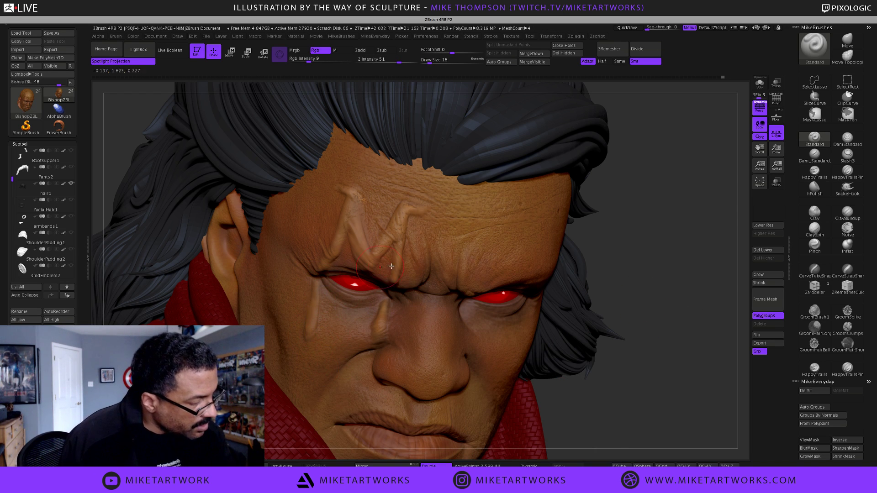
key(ctrl)
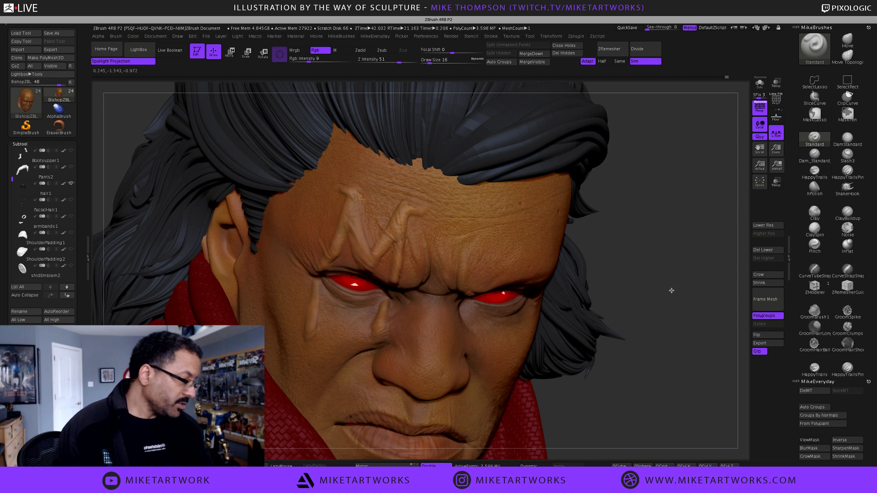
- Choose a brown skin tone and set the draw size to 4 for fine painting on the face
drag(672, 291, 660, 286)
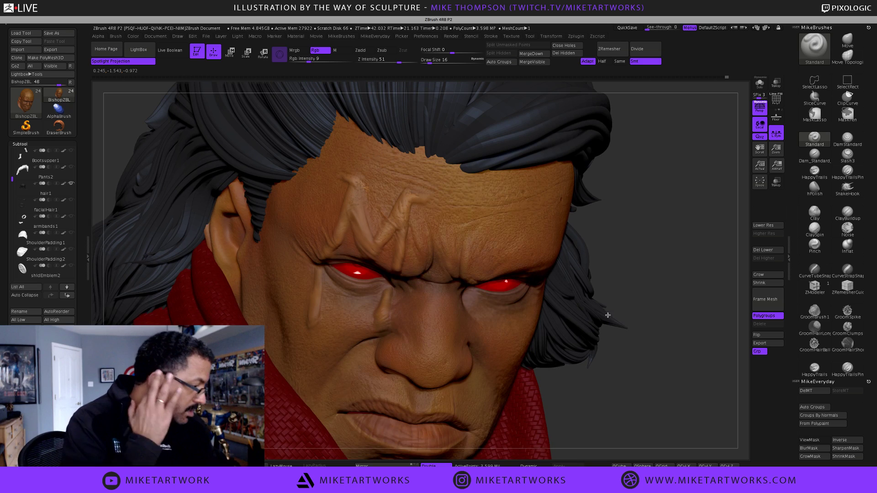
key(s)
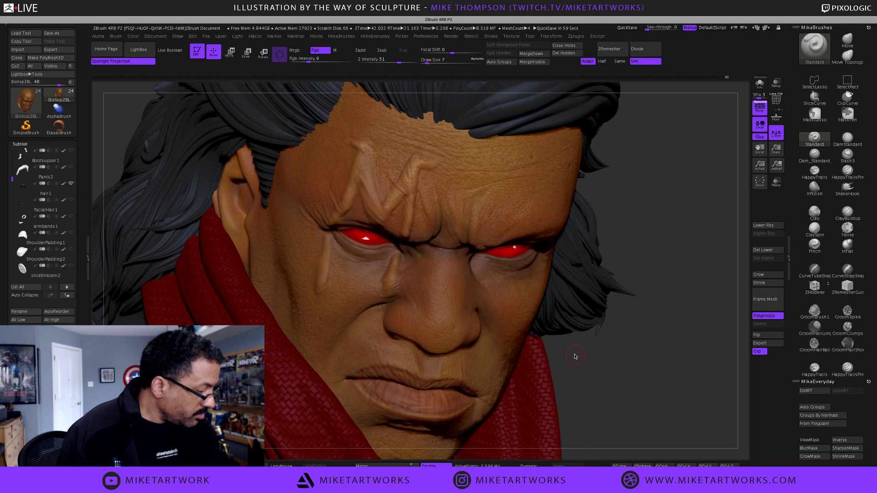
key(space)
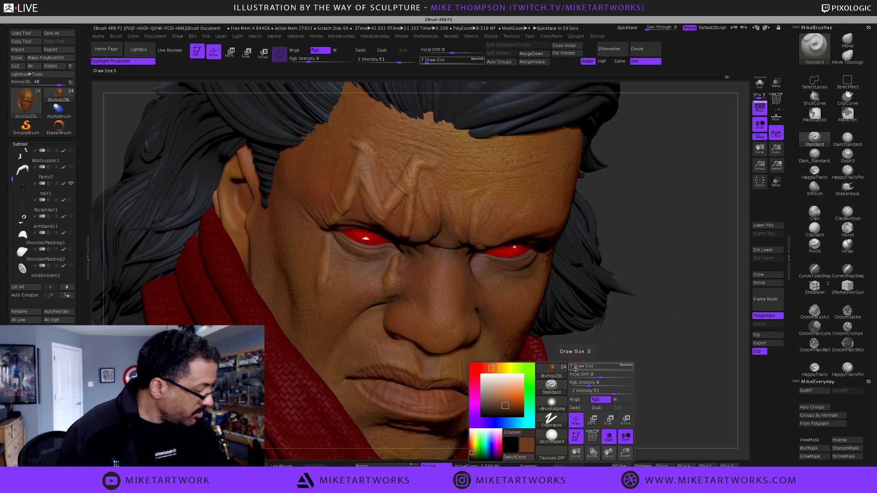
click(511, 394)
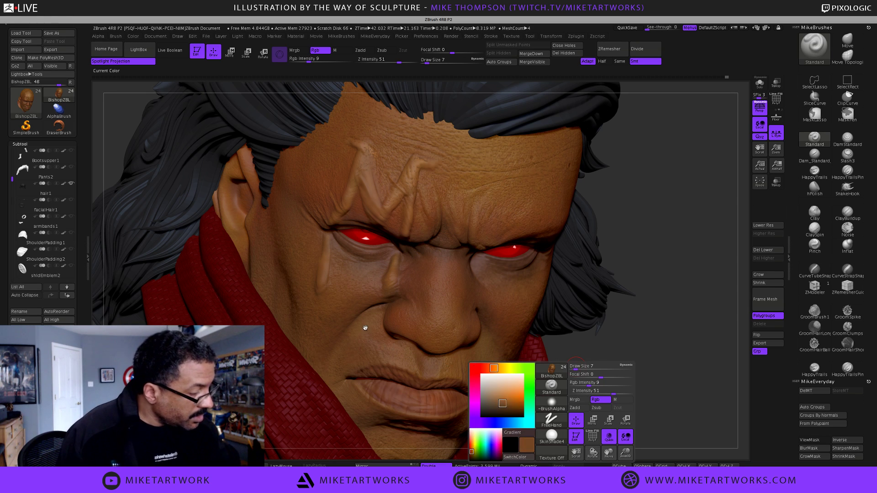
key(s)
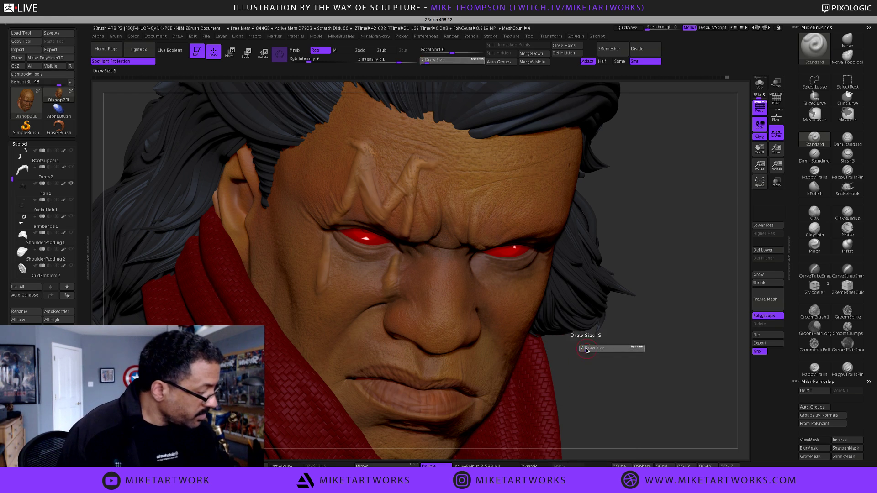
click(586, 350)
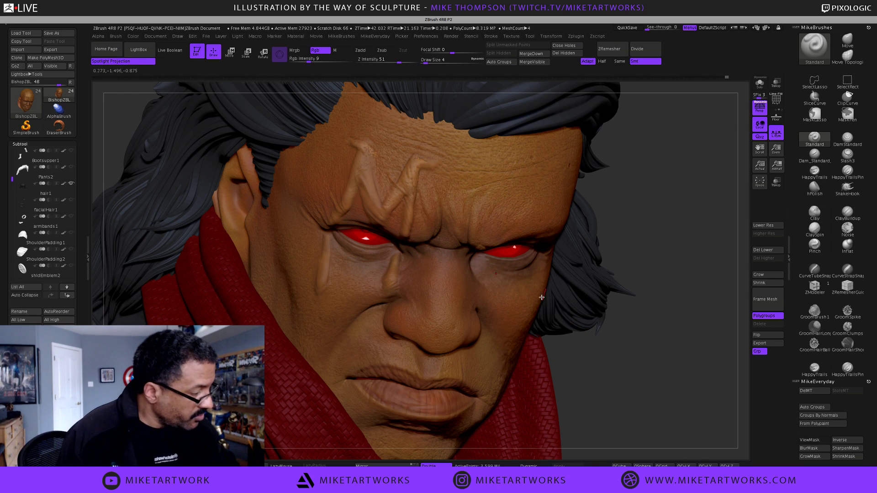
key(space)
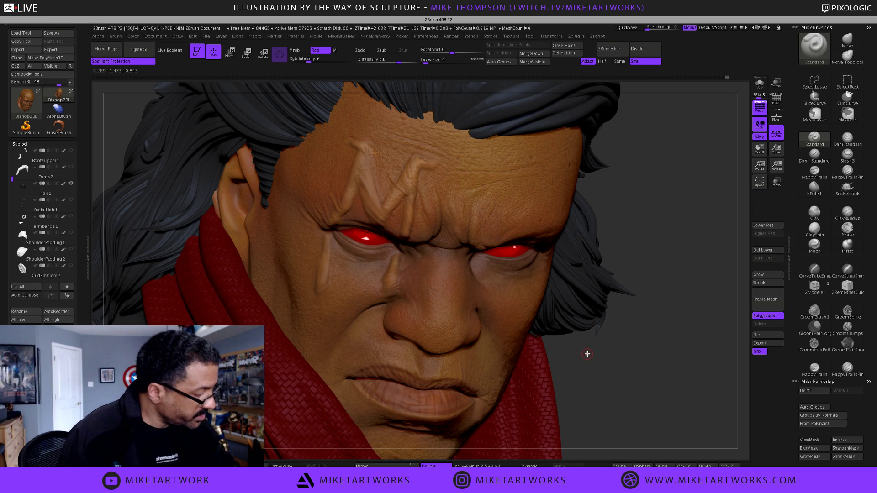
key(space)
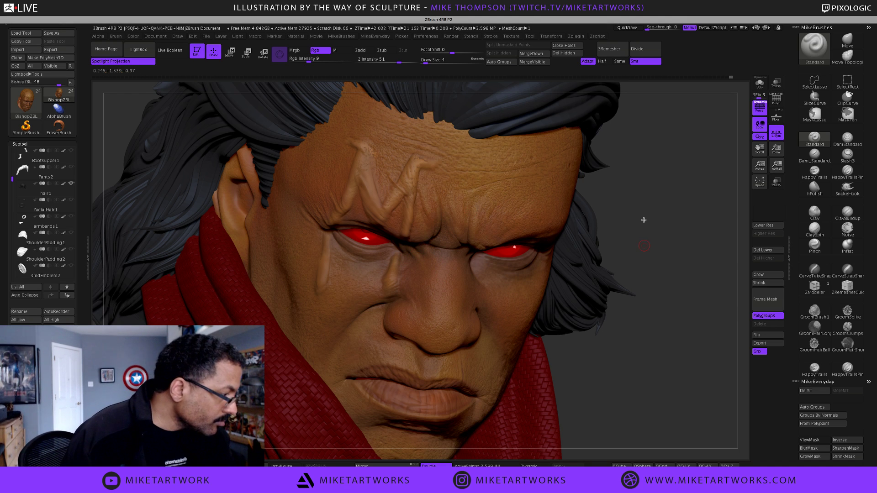
- Paint the brown tone into the skin between the brows and along the bridge of the nose
drag(644, 246, 644, 221)
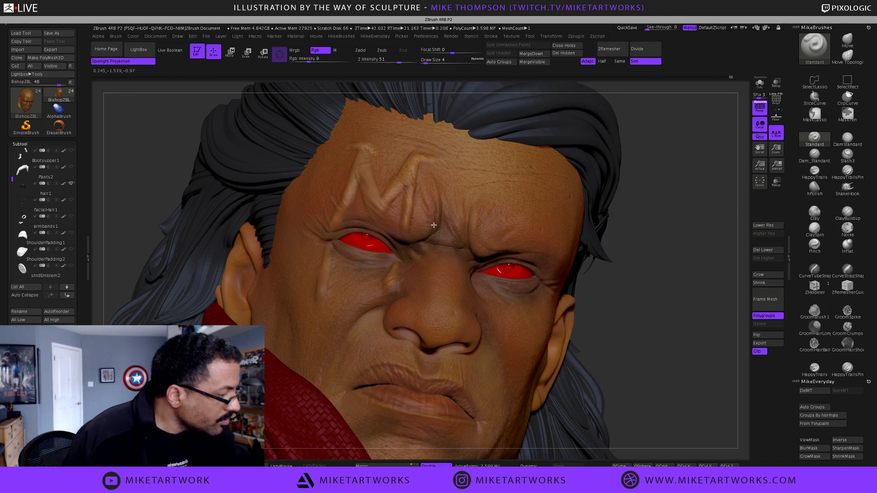
drag(422, 248, 424, 238)
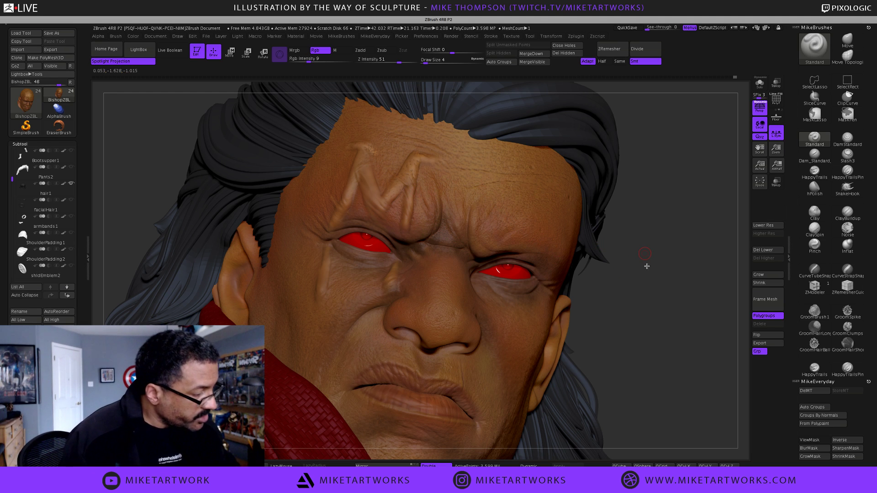
drag(647, 267, 616, 337)
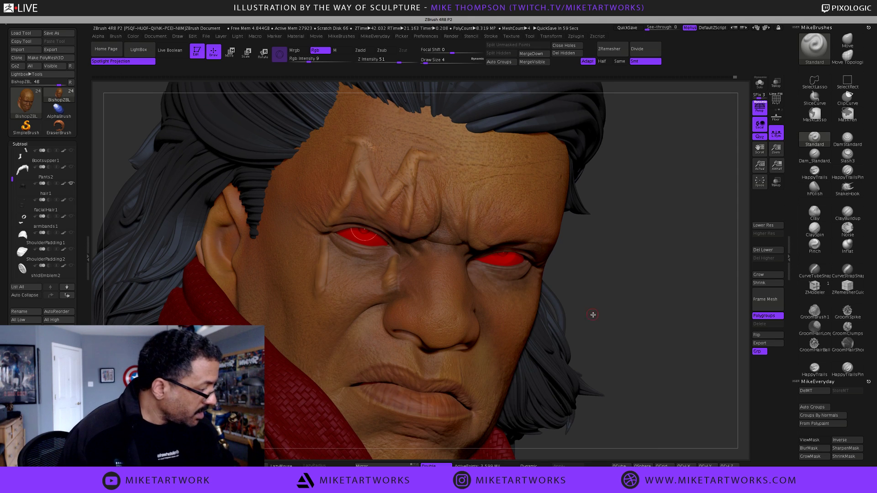
- Pick a very dark brown and paint fine lines around the scar and eye with draw size 2 and Rgb Intensity 17
key(space)
click(537, 351)
drag(536, 348, 363, 258)
click(535, 364)
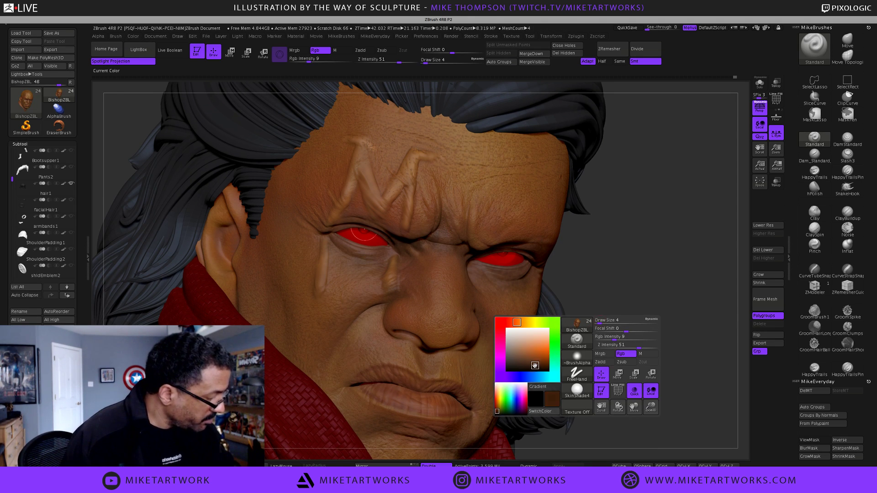
text(s2)
key(Return)
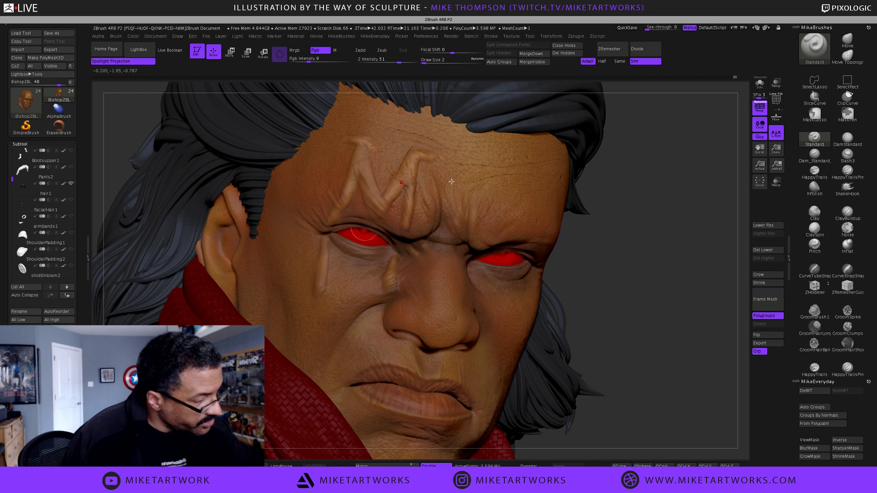
key(ctrl)
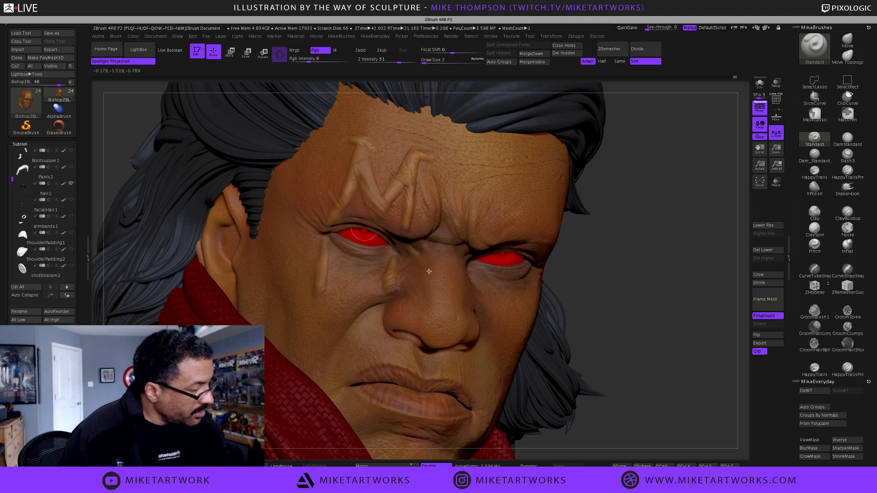
key(space)
drag(456, 268, 461, 267)
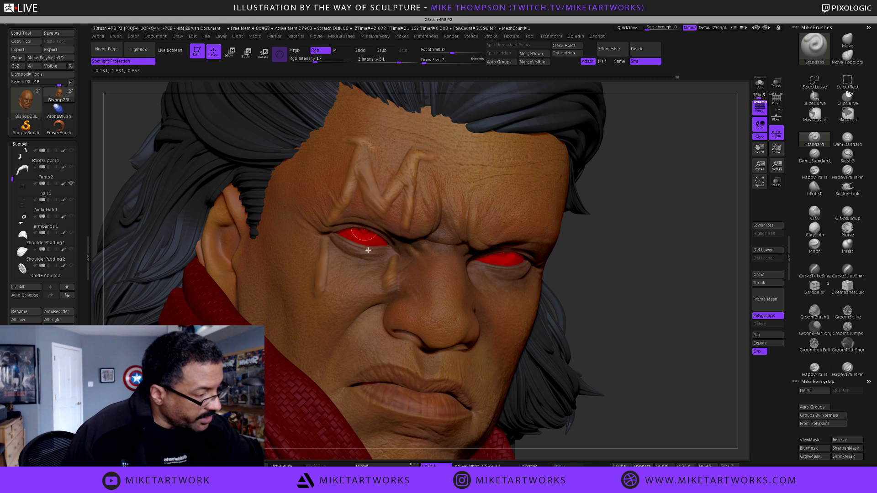
- Switch to Photoshop and examine the skin colouring on the torso, head and arms in Hulk2016Killer.jpg
key(super+Tab)
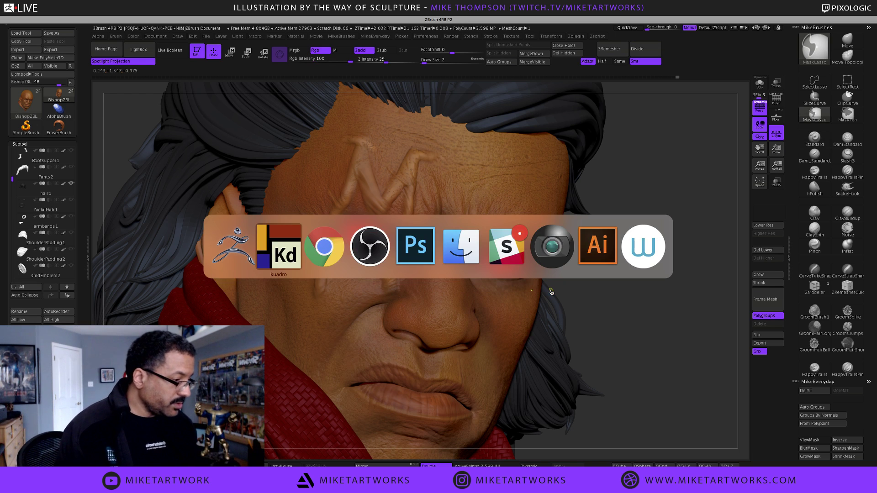
key(super+Tab)
key(super+Tab)
key(super+Tab)
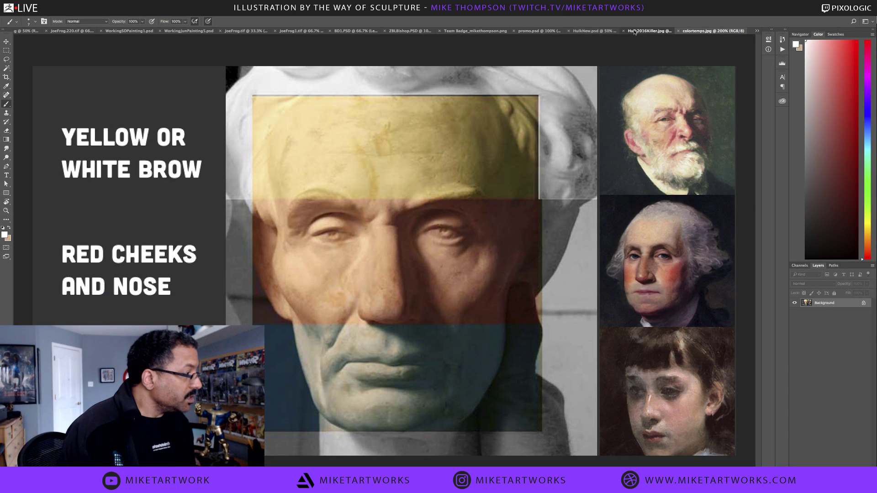
click(640, 31)
drag(471, 173, 481, 299)
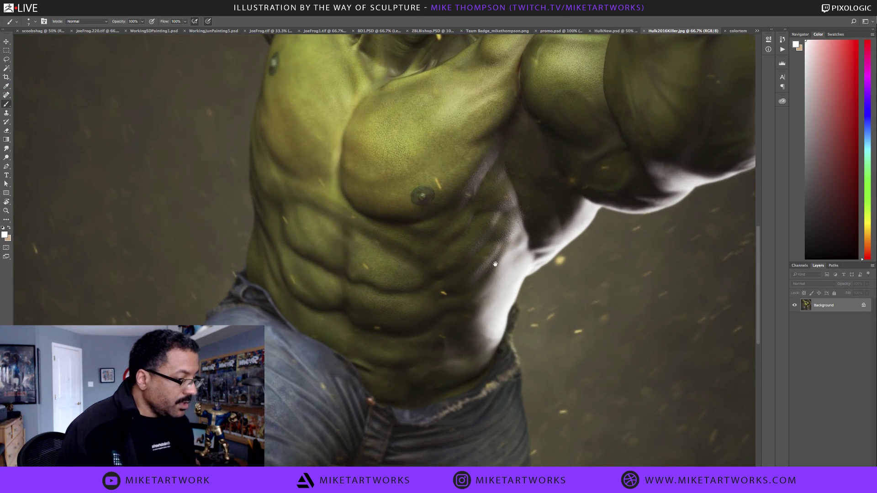
drag(496, 267, 495, 195)
scroll(495, 197, down, 4)
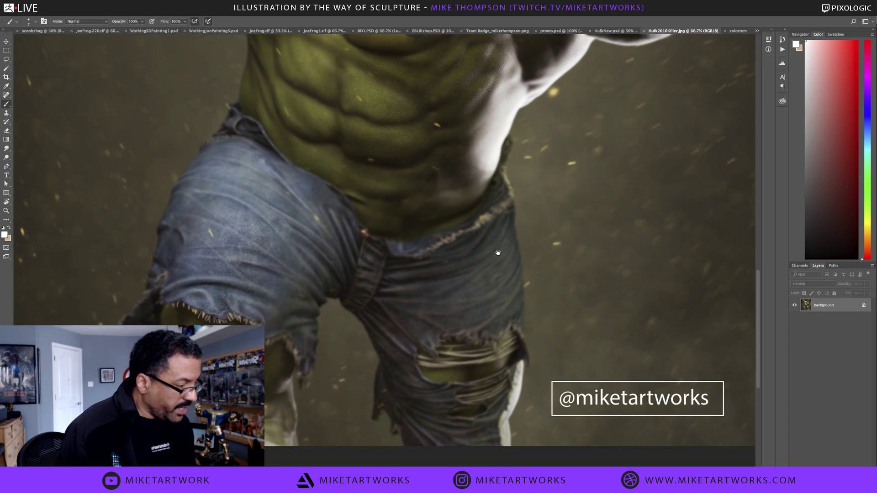
drag(463, 239, 505, 310)
drag(477, 196, 488, 287)
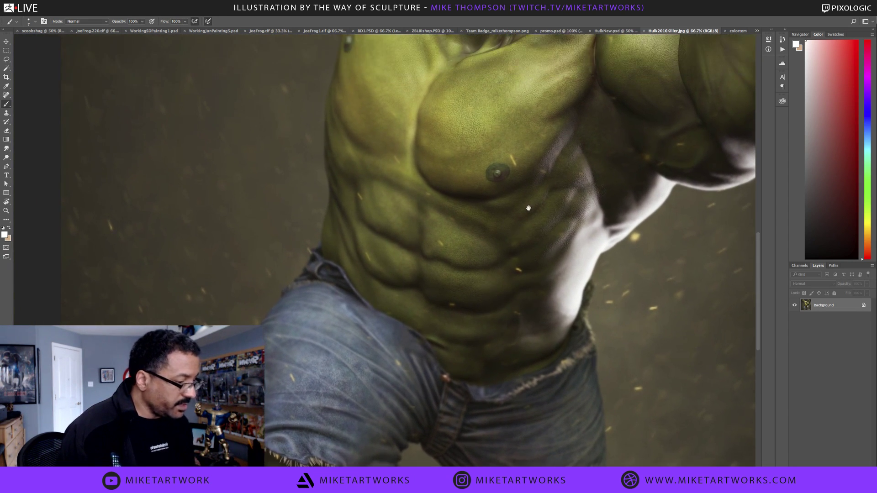
drag(529, 208, 498, 314)
drag(489, 215, 457, 329)
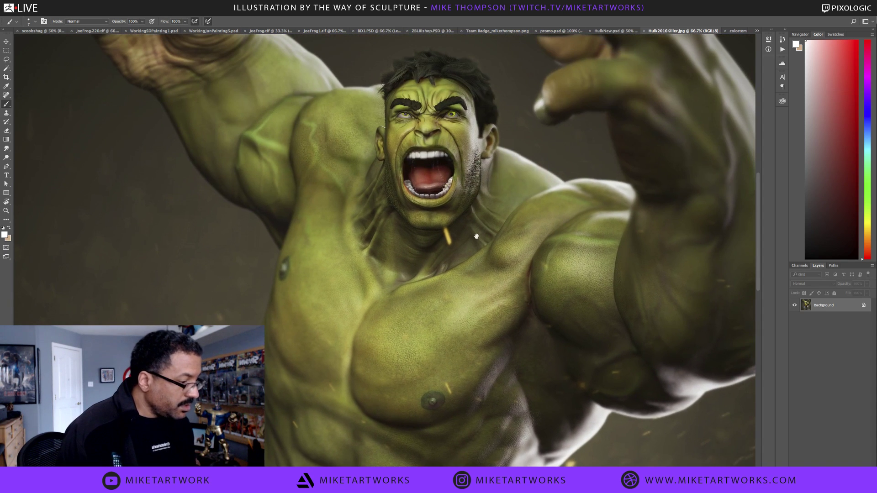
drag(477, 236, 449, 287)
drag(452, 210, 455, 223)
drag(455, 185, 449, 249)
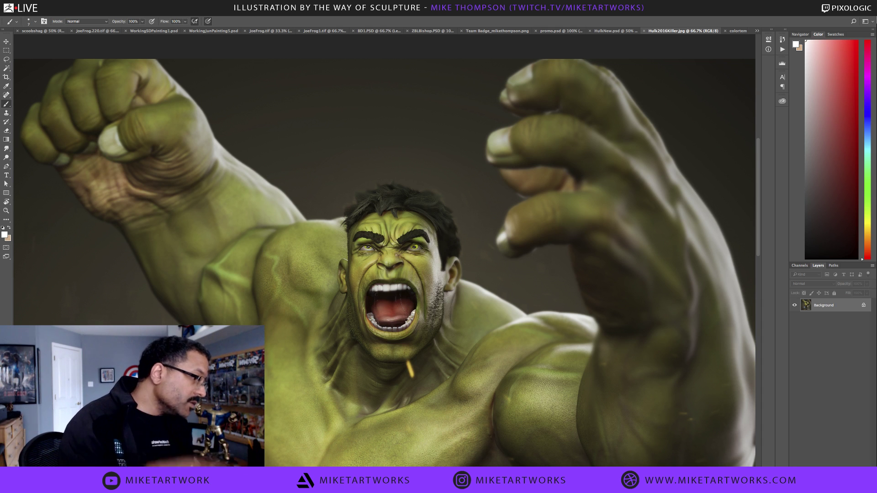
- Examine the Hulk's whole upper body at 50% zoom and return to ZBrush
alt+click(467, 215)
alt+drag(467, 215, 356, 285)
mouse_move(459, 257)
mouse_down()
mouse_move(435, 250)
mouse_move(459, 271)
mouse_up()
alt+click(389, 223)
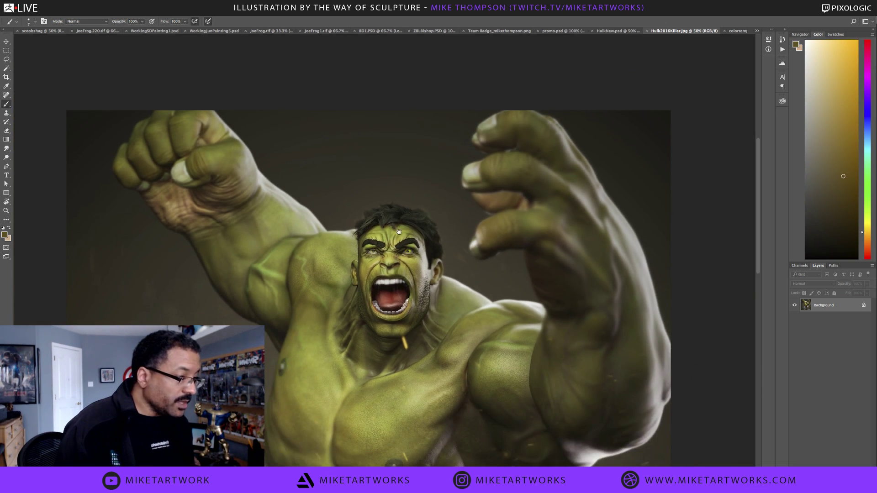
drag(423, 244, 414, 234)
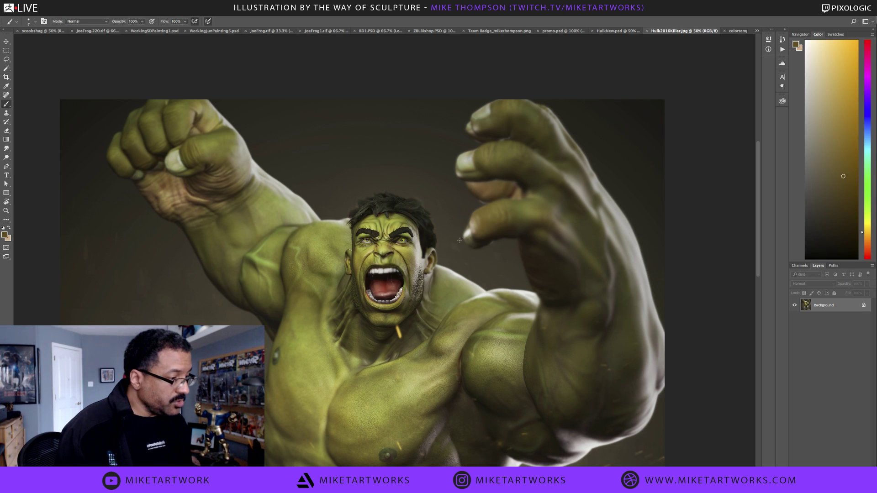
drag(445, 310, 447, 246)
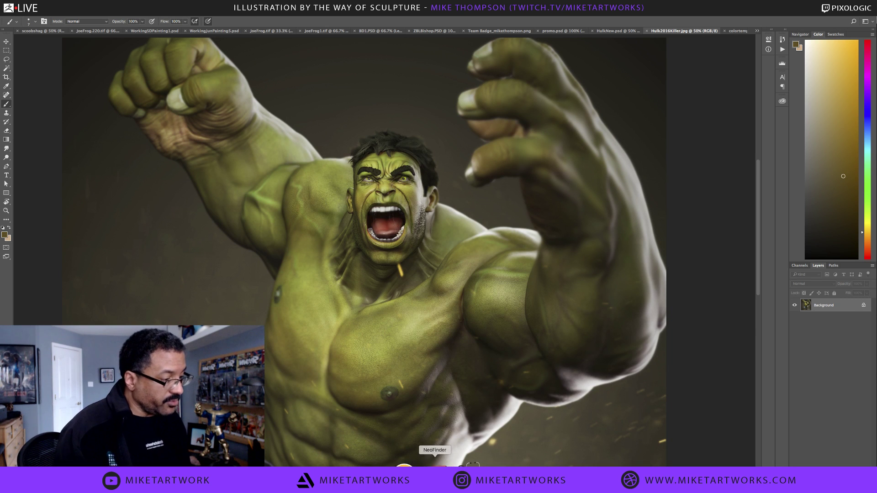
click(389, 464)
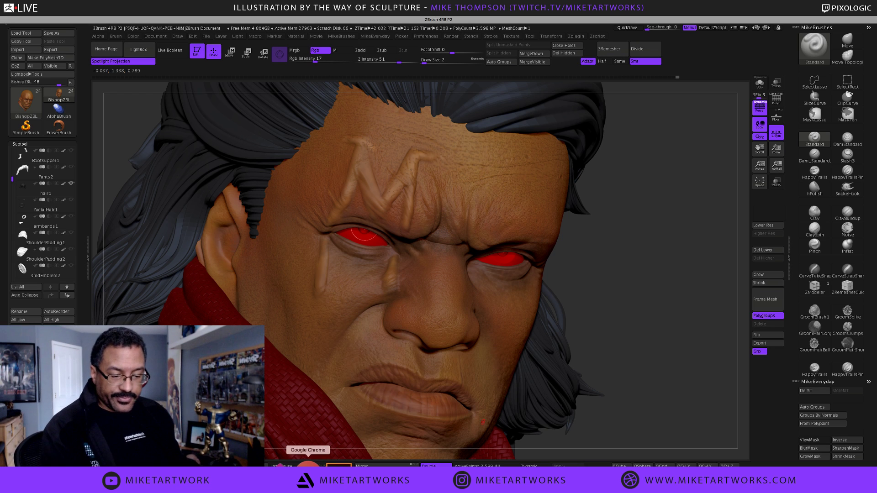
mouse_move(308, 464)
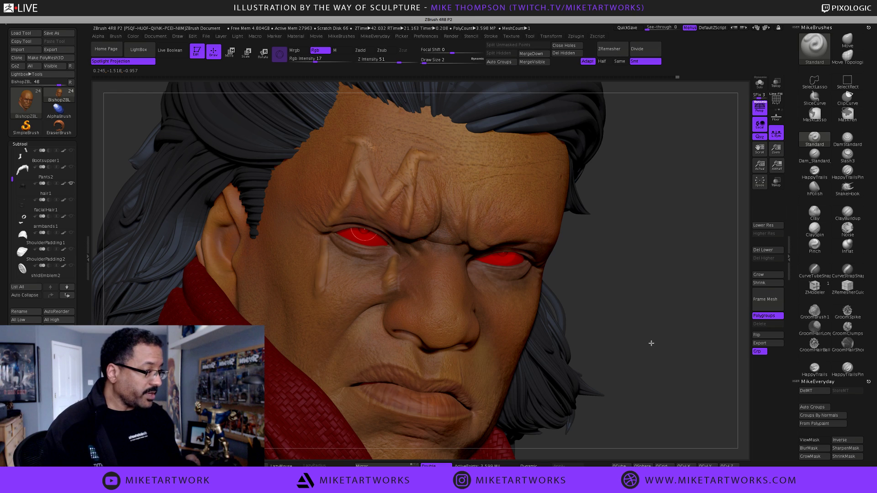
- Review the overall skin colouring of the full head together with the hair and red scarf
key(f)
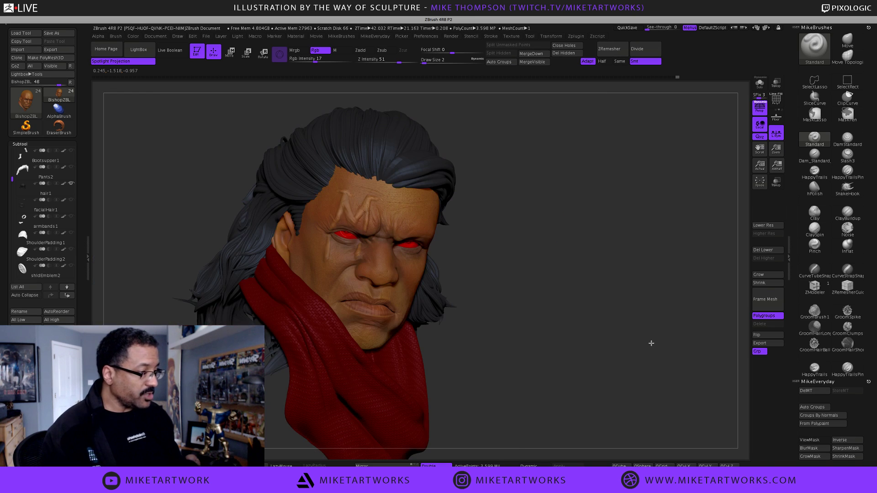
drag(652, 344, 624, 348)
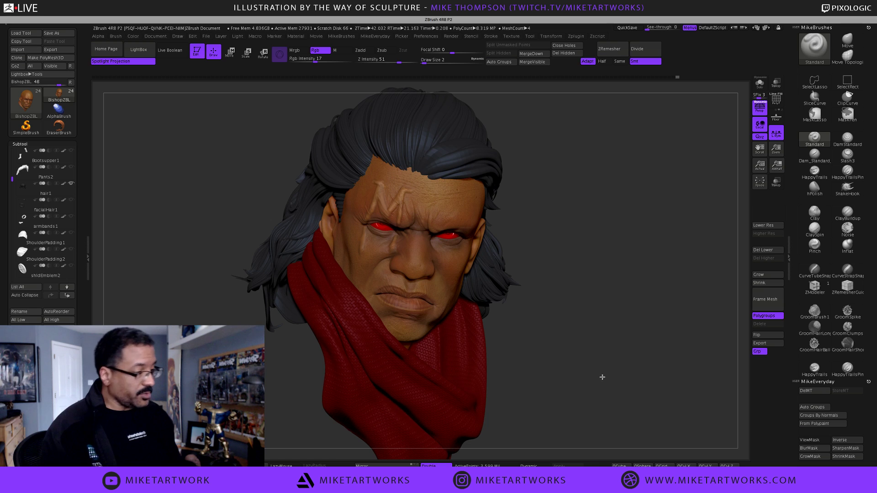
drag(599, 354, 591, 357)
drag(627, 332, 620, 328)
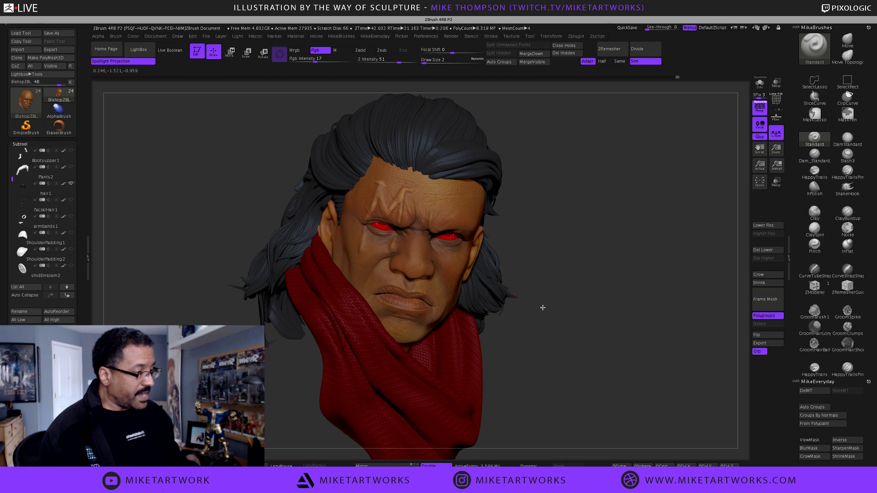
drag(596, 334, 599, 331)
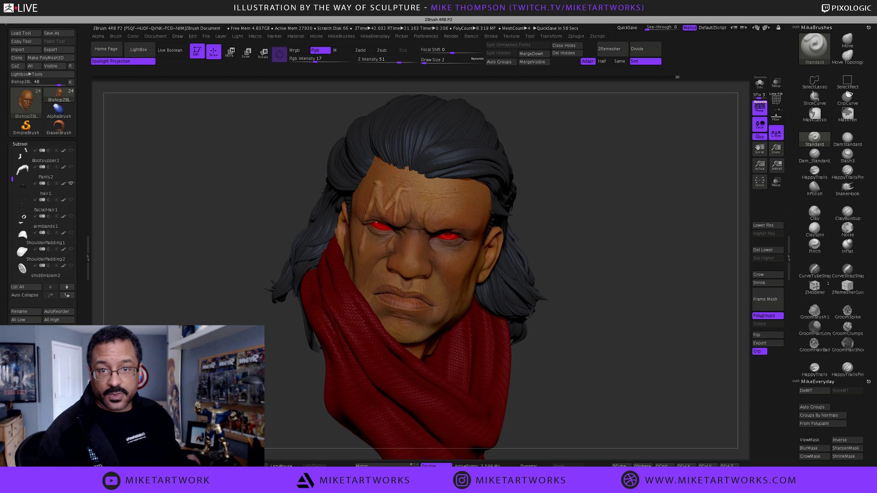
key(ctrl)
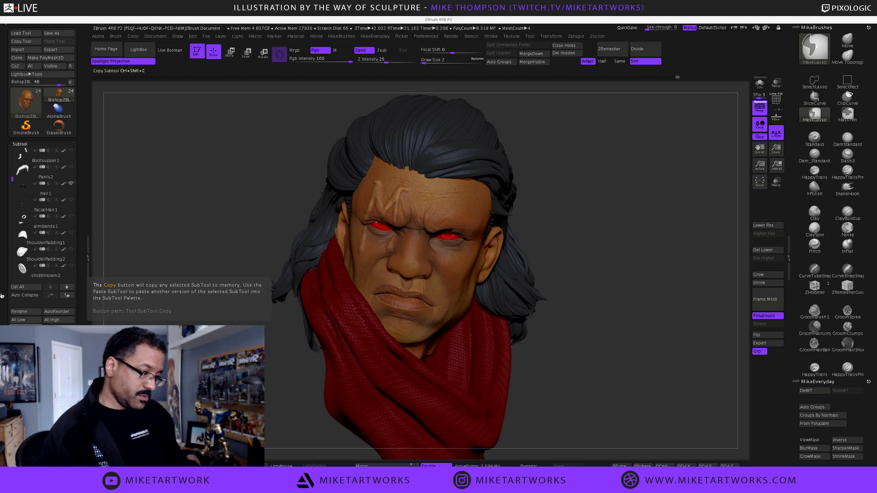
key(alt+Tab)
key(alt+Tab)
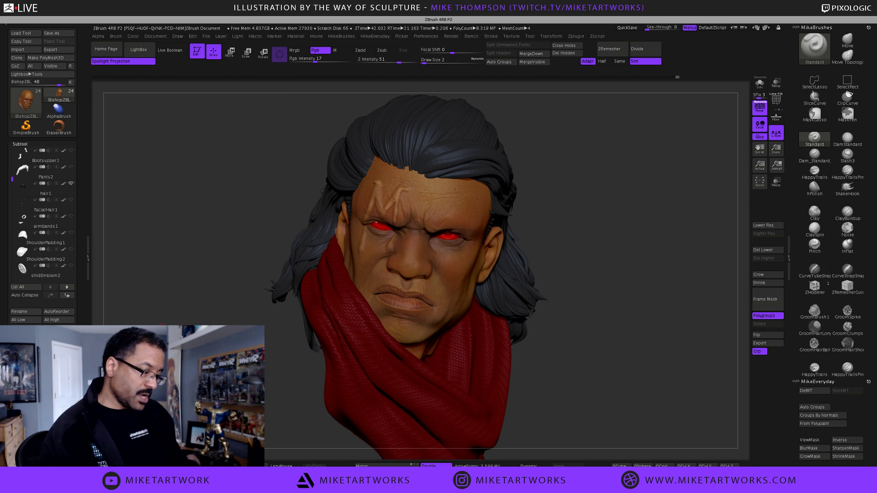